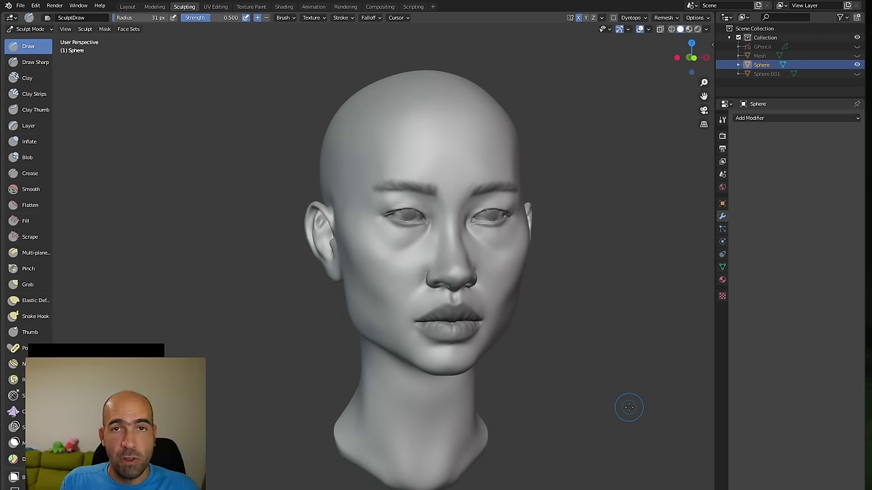
{"action": "mouse_move", "coordinate": [629, 407]}
{"action": "left_mouse_down", "text": "alt"}
{"action": "mouse_move", "coordinate": [614, 404]}
{"action": "mouse_move", "coordinate": [633, 402]}
{"action": "left_mouse_up", "text": "alt"}
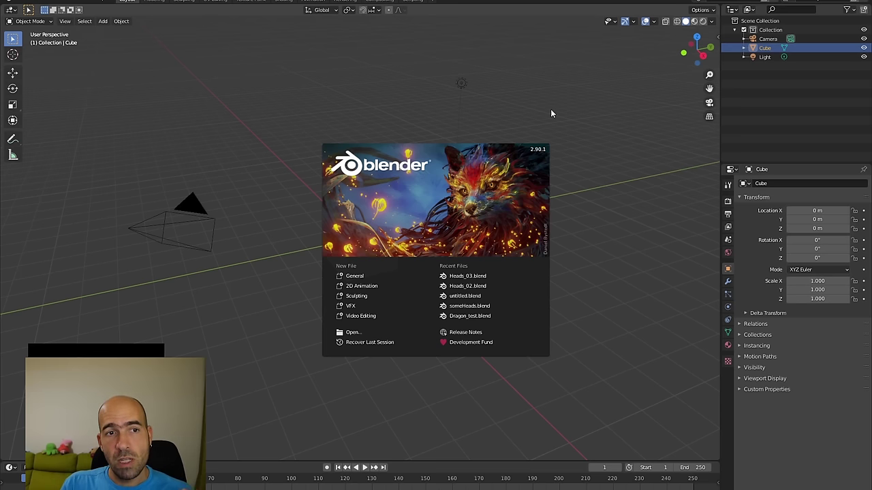
- Dismiss the splash screen and delete the default camera, cube and light from the scene
{"action": "left_click", "coordinate": [555, 88]}
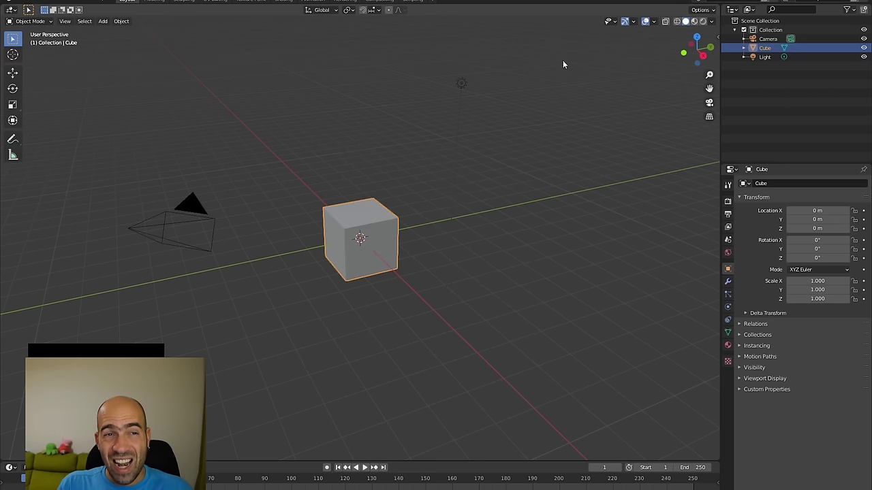
{"action": "left_click_drag", "start_coordinate": [563, 60], "coordinate": [131, 289]}
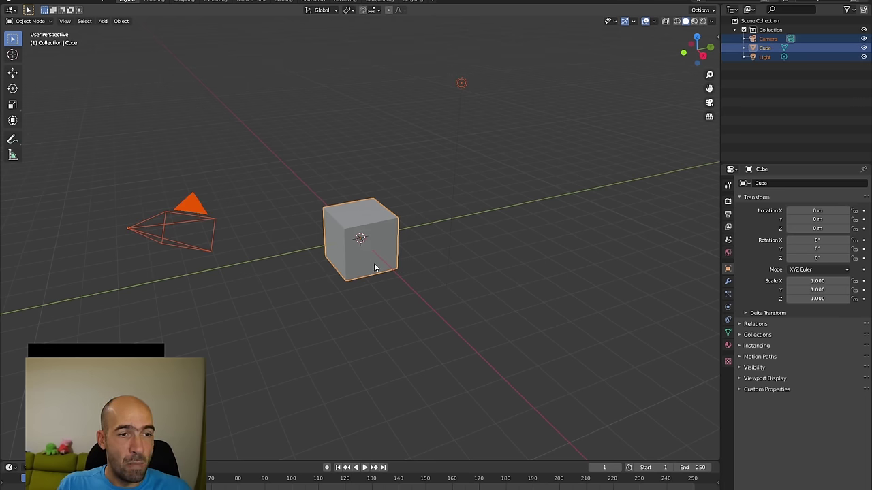
{"action": "key", "text": "Delete"}
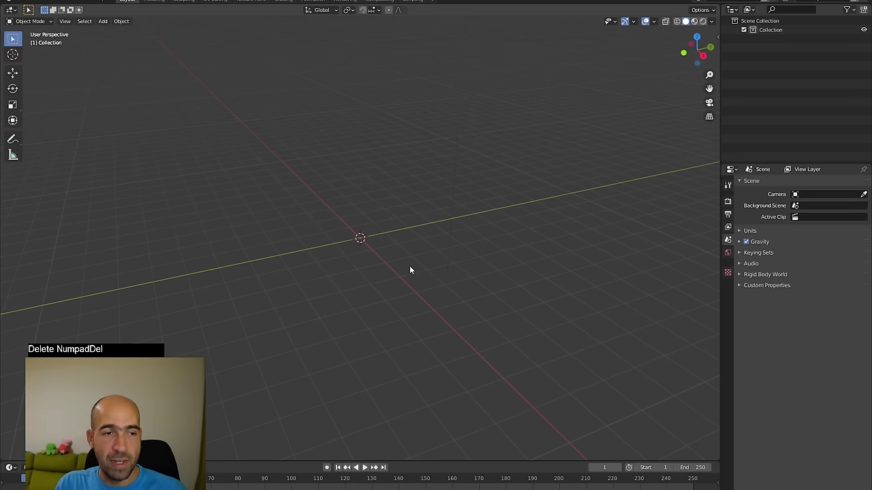
{"action": "key", "text": "x"}
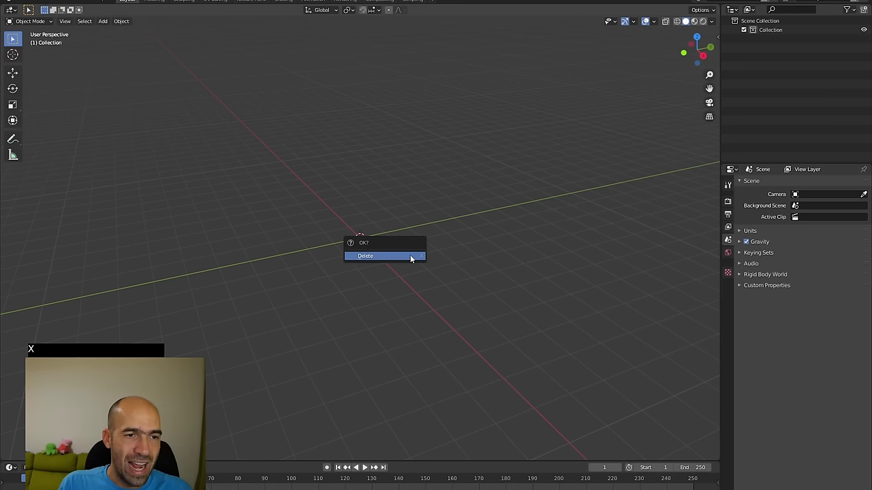
{"action": "left_click", "coordinate": [411, 257]}
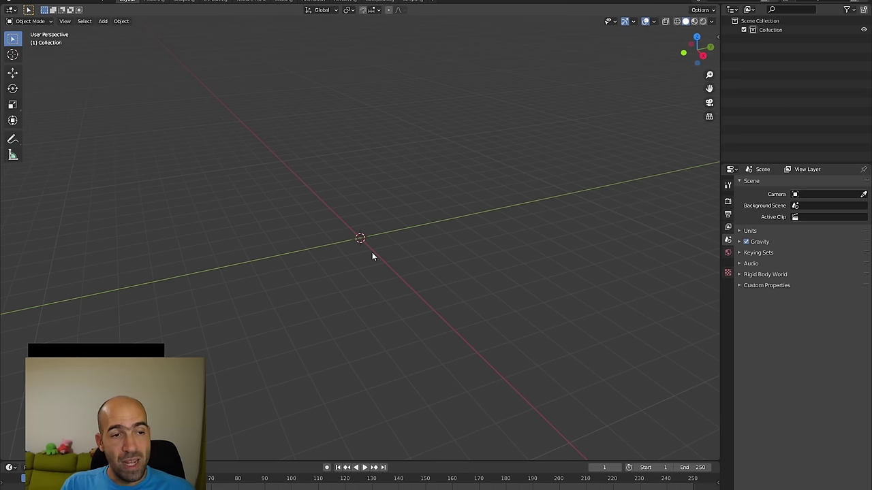
{"action": "key", "text": "shift+a"}
{"action": "mouse_move", "coordinate": [372, 255]}
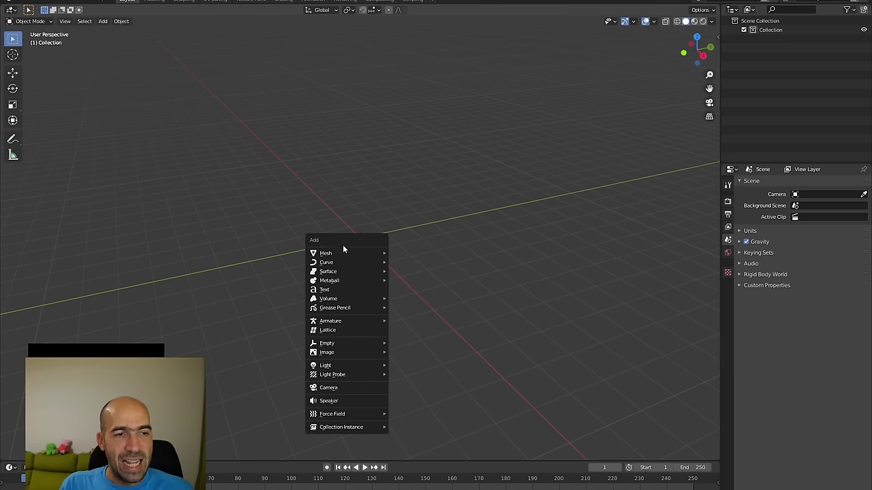
{"action": "key", "text": "shift+a"}
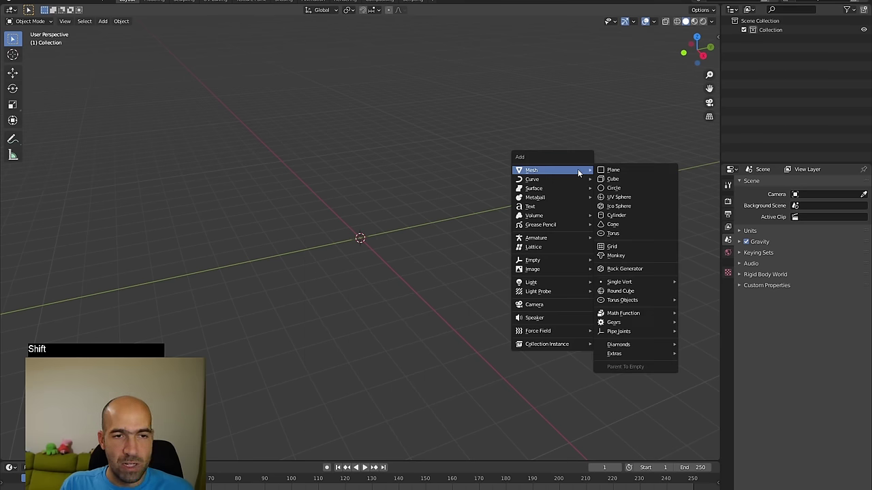
{"action": "mouse_move", "coordinate": [561, 179]}
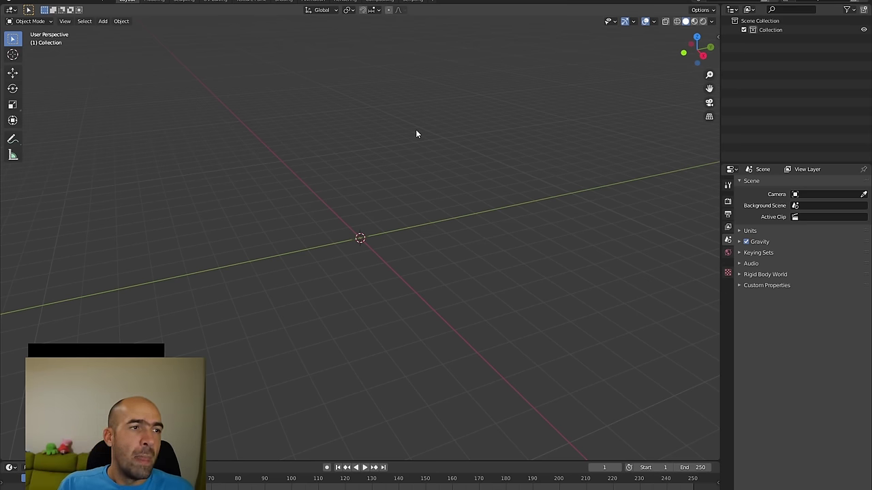
{"action": "left_click", "coordinate": [102, 21]}
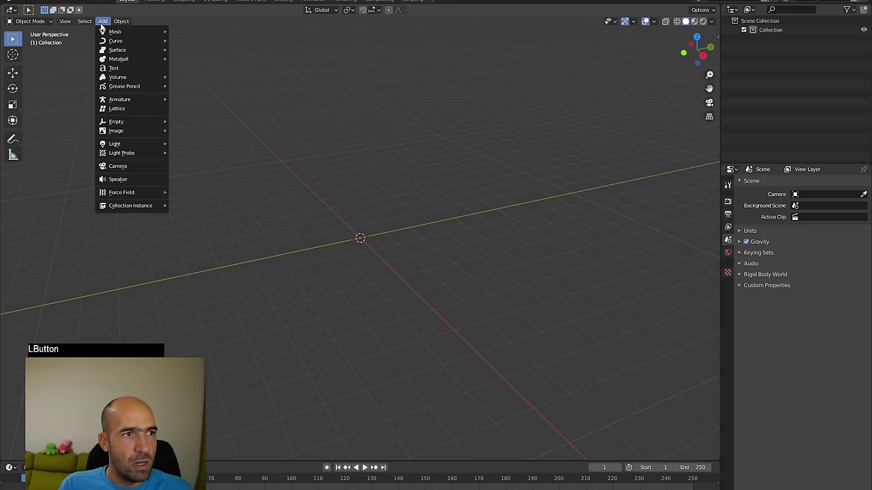
{"action": "left_click", "coordinate": [102, 21]}
{"action": "left_click", "coordinate": [102, 22]}
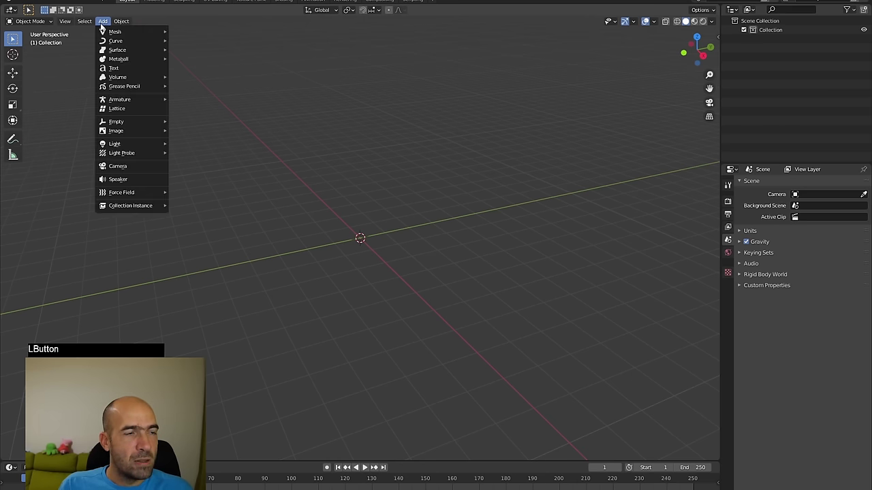
{"action": "mouse_move", "coordinate": [108, 37]}
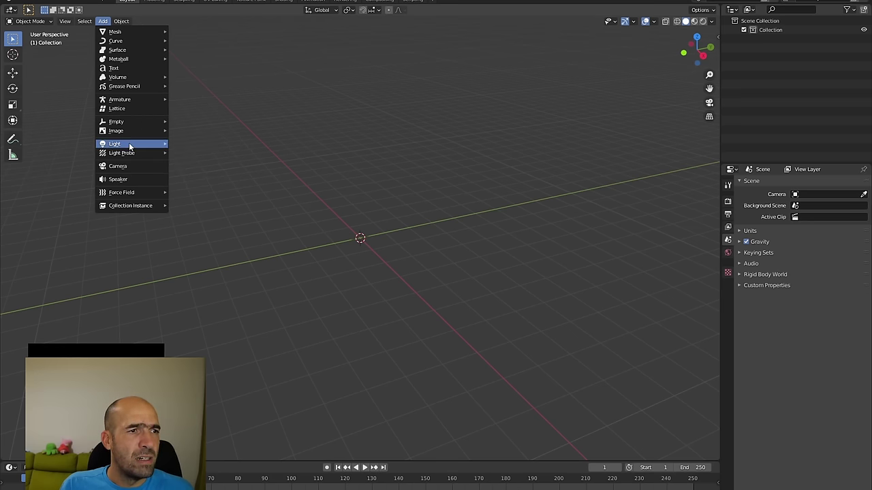
{"action": "mouse_move", "coordinate": [127, 147]}
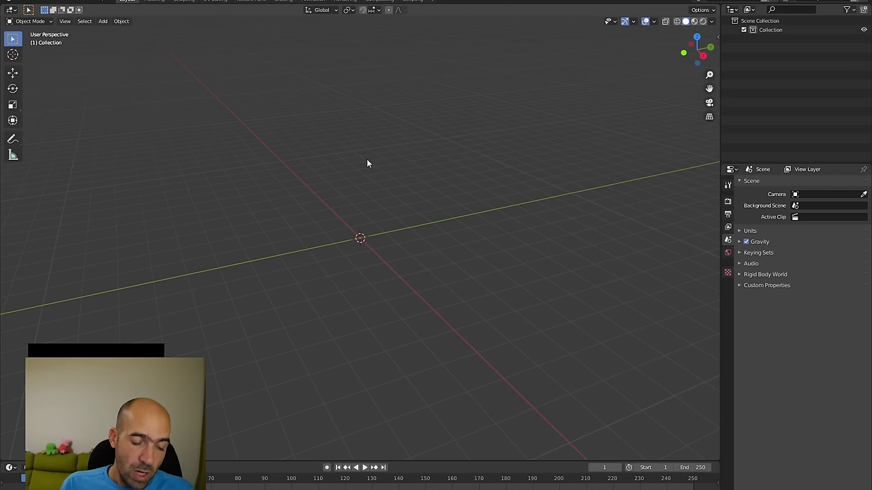
- Add a UV Sphere mesh at the origin of the empty scene
{"action": "key", "text": "shift"}
{"action": "key", "text": "shift+a"}
{"action": "mouse_move", "coordinate": [406, 169]}
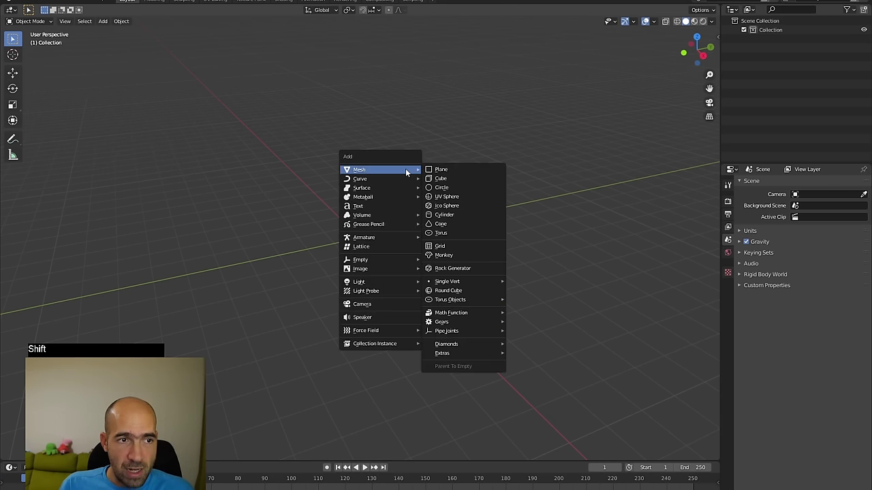
{"action": "left_click", "coordinate": [456, 196]}
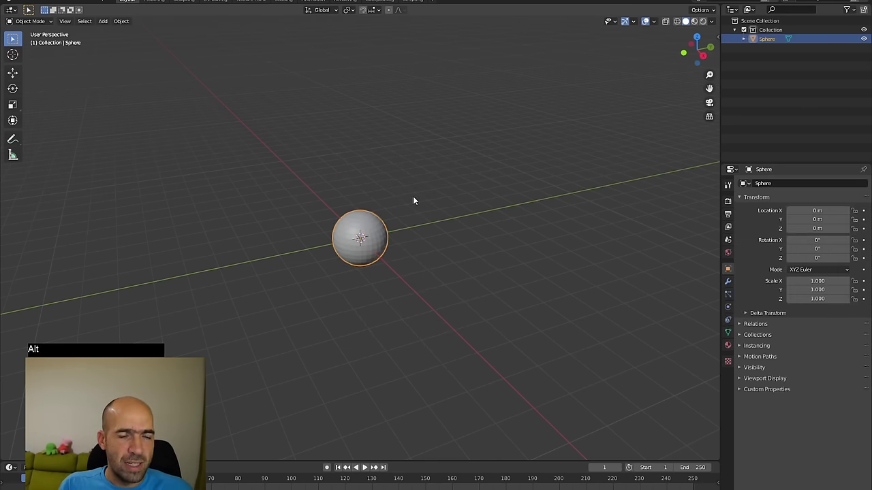
{"action": "left_click_drag", "start_coordinate": [413, 196], "coordinate": [449, 178], "text": "alt"}
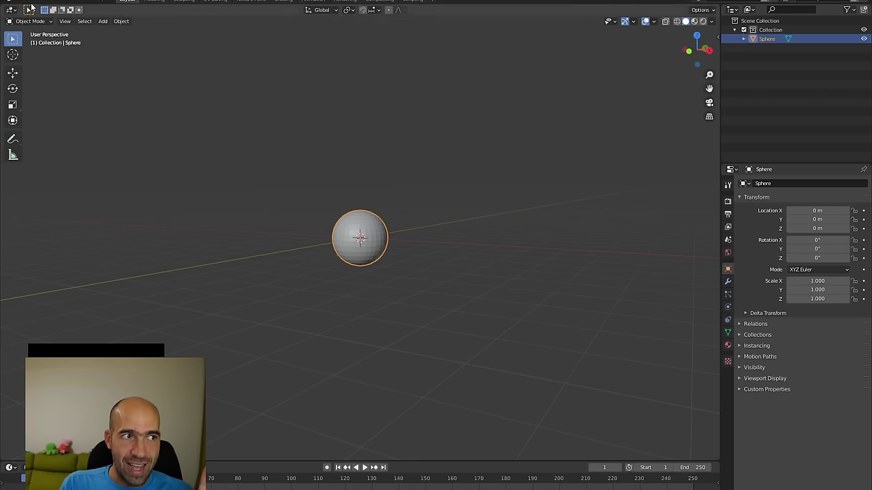
{"action": "left_click", "coordinate": [52, 2]}
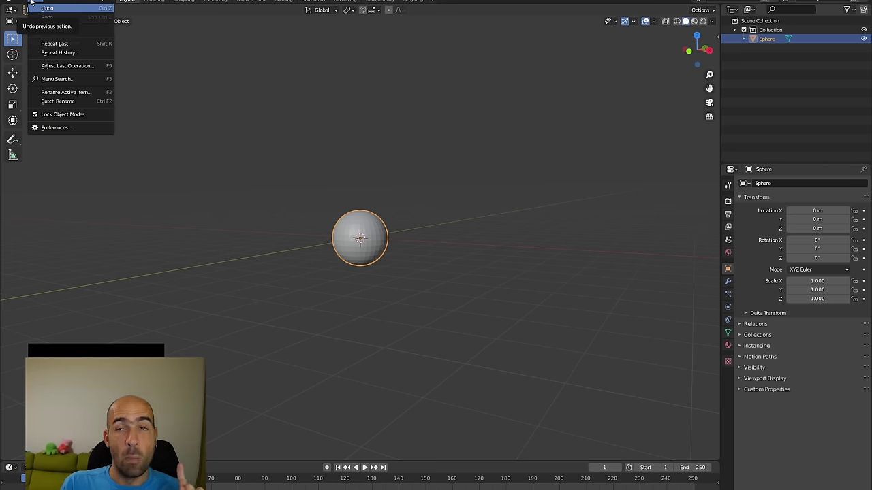
{"action": "left_click", "coordinate": [55, 127]}
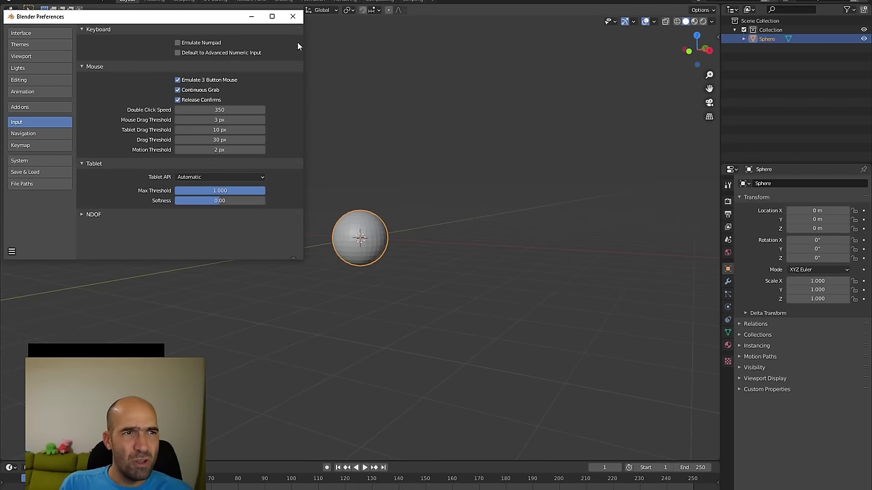
{"action": "left_click", "coordinate": [292, 20]}
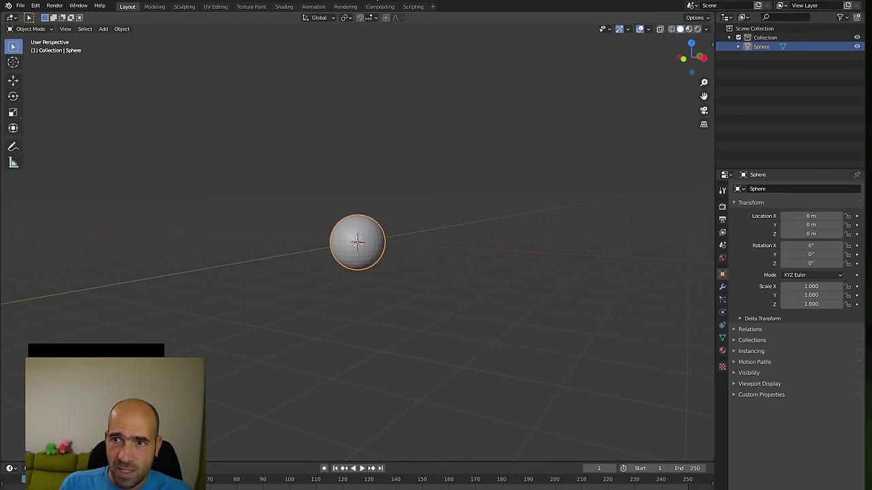
- Switch Emulate 3 Button Mouse off and back on in the Input preferences
{"action": "left_click", "coordinate": [38, 6]}
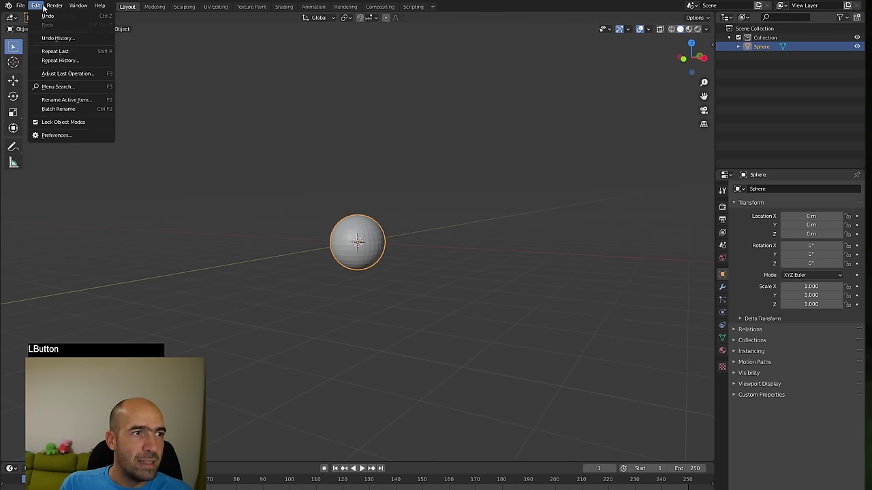
{"action": "left_click", "coordinate": [41, 6]}
{"action": "left_click", "coordinate": [43, 8]}
{"action": "left_click", "coordinate": [55, 135]}
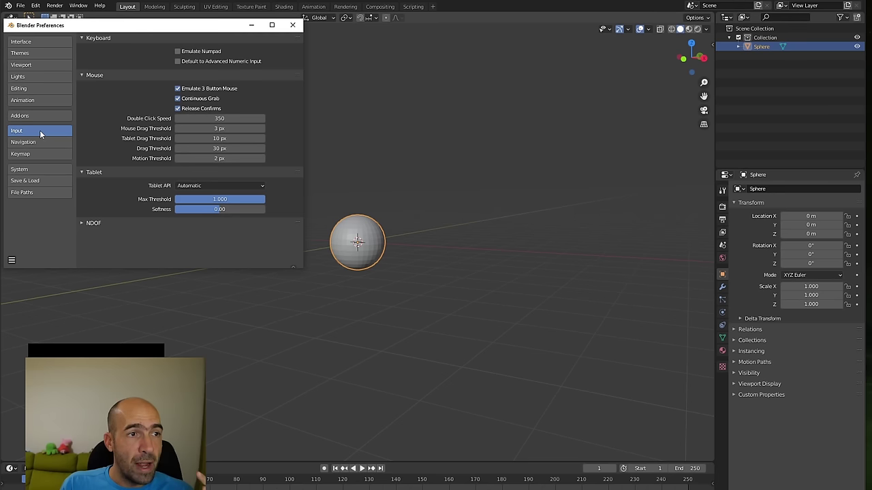
{"action": "left_click", "coordinate": [182, 92]}
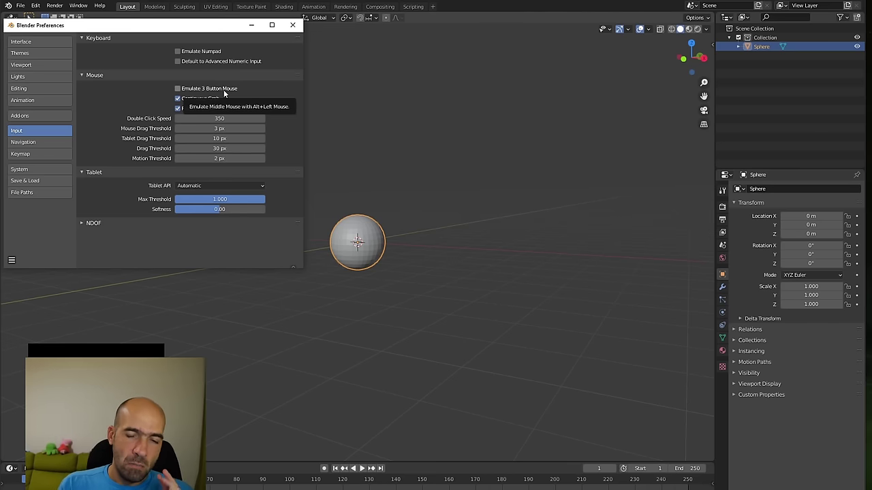
{"action": "left_click", "coordinate": [224, 89]}
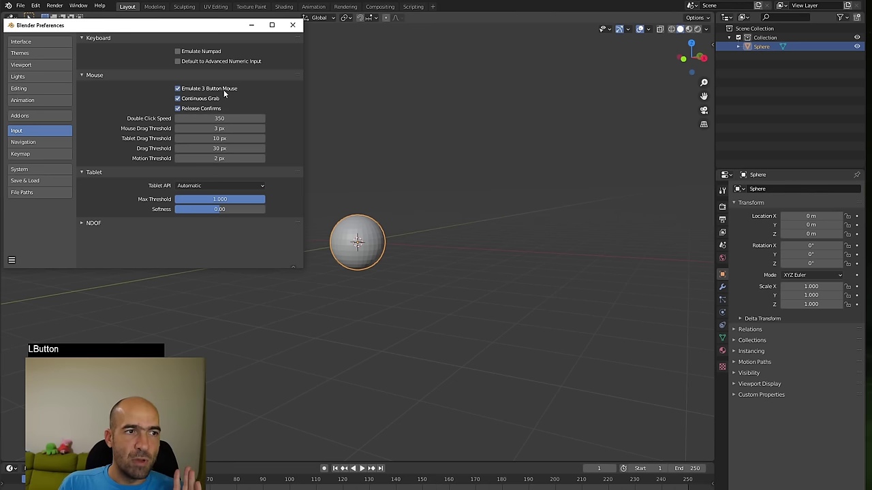
- Switch Orbit Around Selection off and back on in the Navigation preferences, and close the preferences window
{"action": "left_click", "coordinate": [50, 145]}
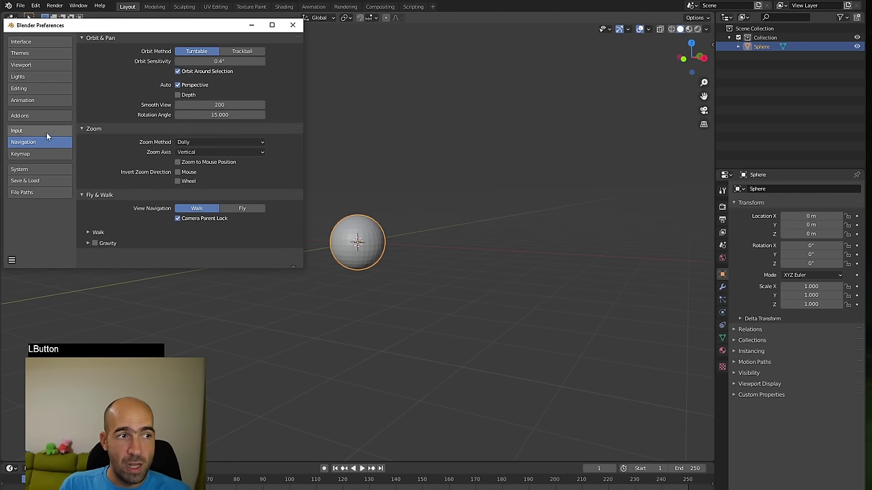
{"action": "left_click", "coordinate": [47, 131]}
{"action": "left_click", "coordinate": [46, 143]}
{"action": "left_click", "coordinate": [47, 130]}
{"action": "left_click", "coordinate": [46, 142]}
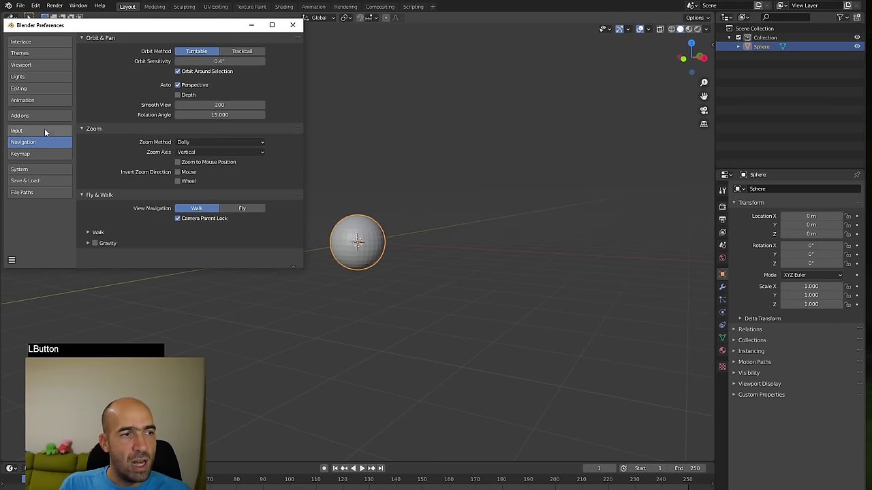
{"action": "left_click", "coordinate": [44, 130]}
{"action": "left_click", "coordinate": [45, 141]}
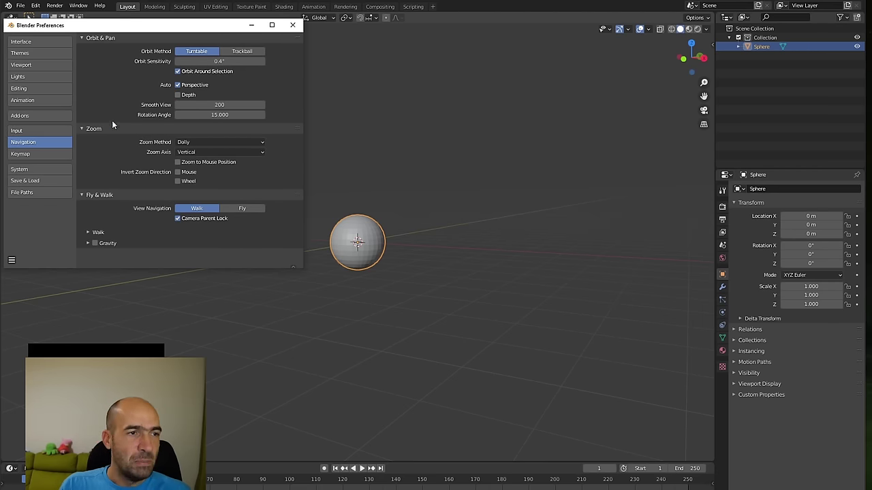
{"action": "left_click", "coordinate": [179, 71]}
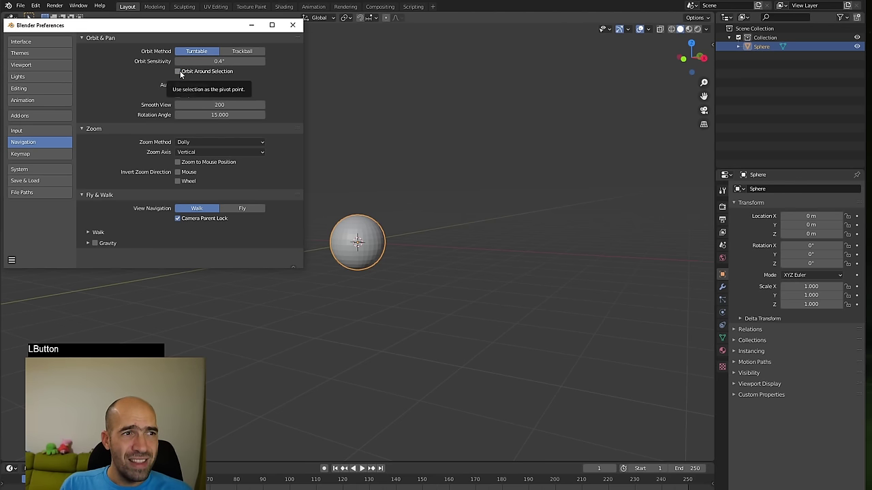
{"action": "left_click", "coordinate": [179, 72]}
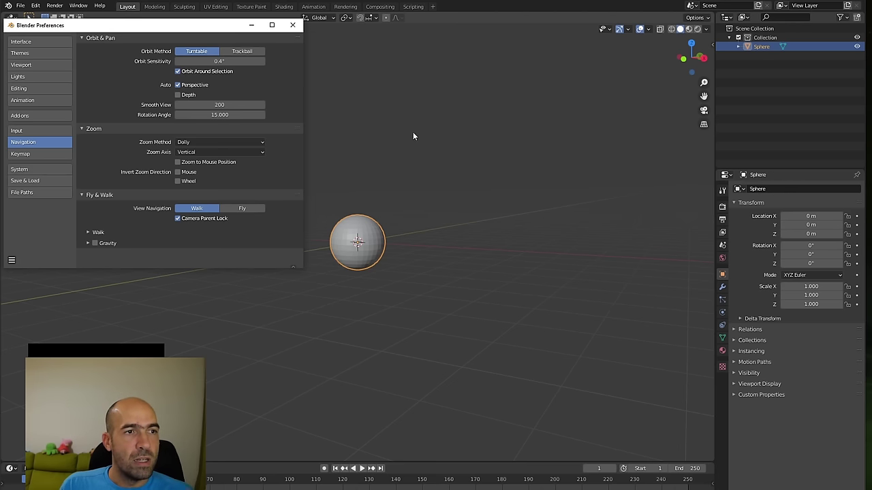
{"action": "left_click", "coordinate": [292, 25]}
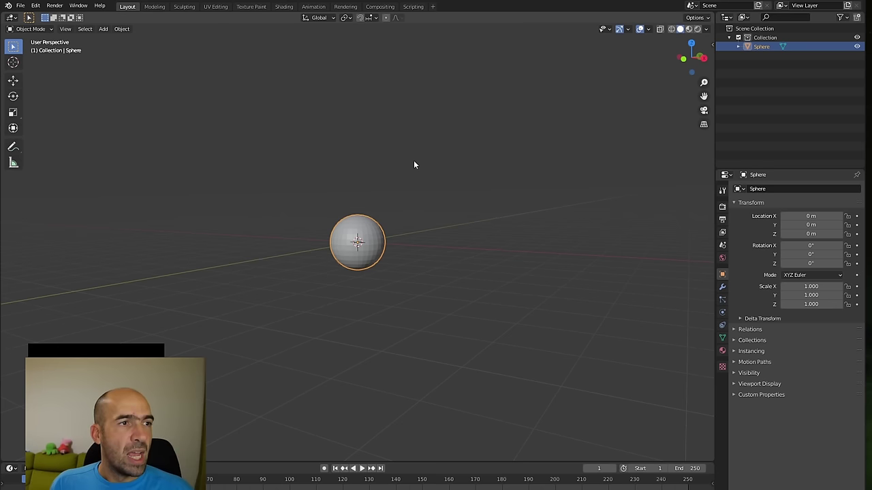
- Look through the Modeling, Sculpting, UV Editing, Texture Paint and Shading workspaces, and return to Layout
{"action": "left_click", "coordinate": [151, 7]}
{"action": "left_click", "coordinate": [184, 7]}
{"action": "left_click", "coordinate": [215, 7]}
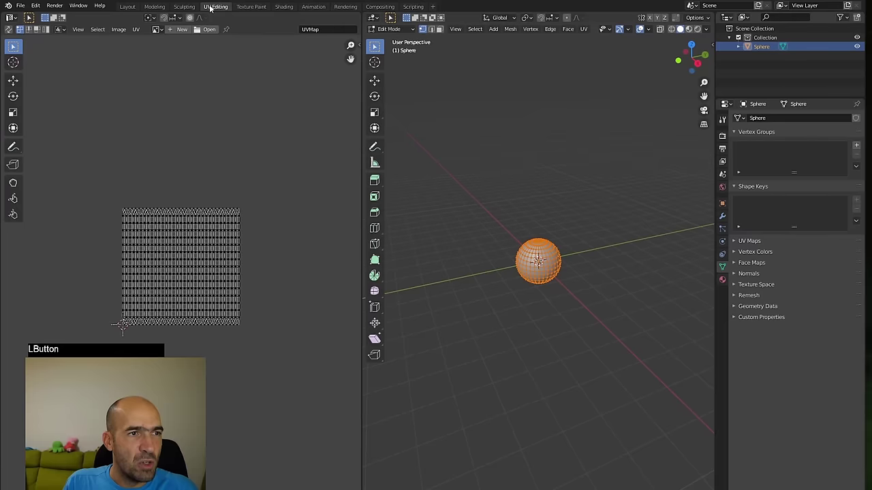
{"action": "left_click", "coordinate": [251, 7]}
{"action": "left_click", "coordinate": [284, 6]}
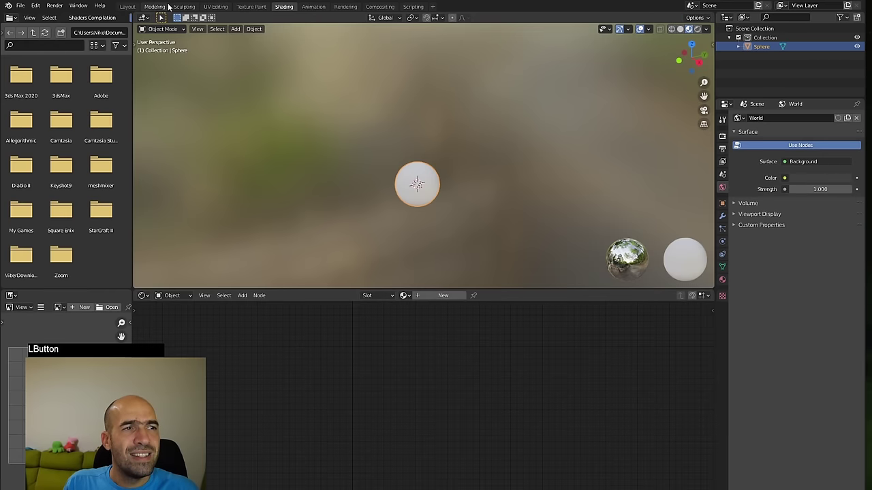
{"action": "left_click", "coordinate": [127, 7]}
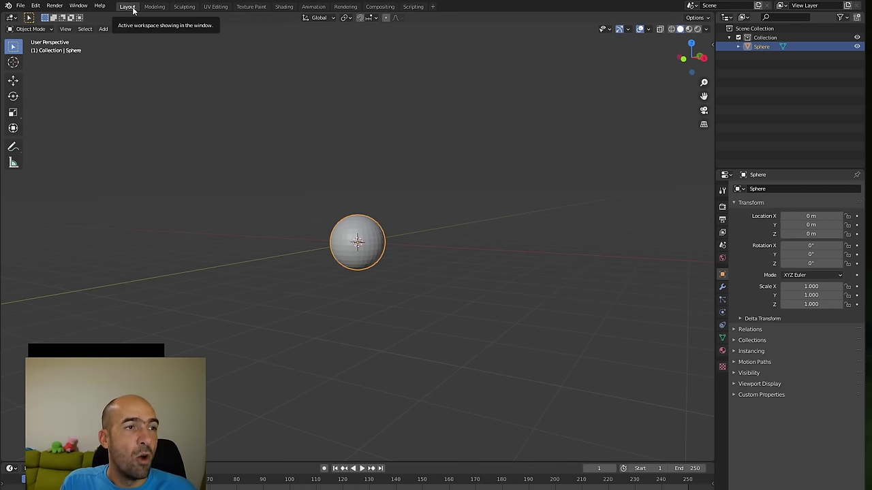
- Switch to the Sculpting workspace and widen the sculpt brush list to two columns
{"action": "left_click", "coordinate": [184, 6]}
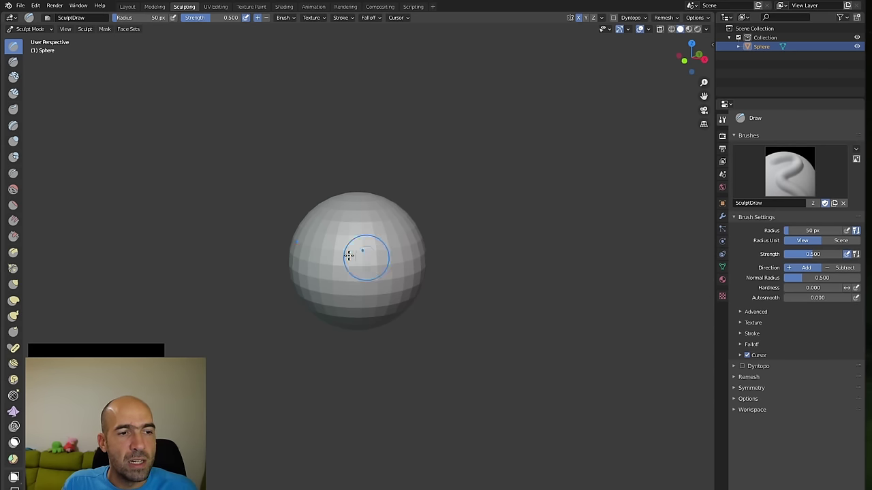
{"action": "mouse_move", "coordinate": [467, 273]}
{"action": "left_mouse_down", "text": "alt"}
{"action": "mouse_move", "coordinate": [480, 249]}
{"action": "mouse_move", "coordinate": [478, 260]}
{"action": "left_mouse_up", "text": "alt"}
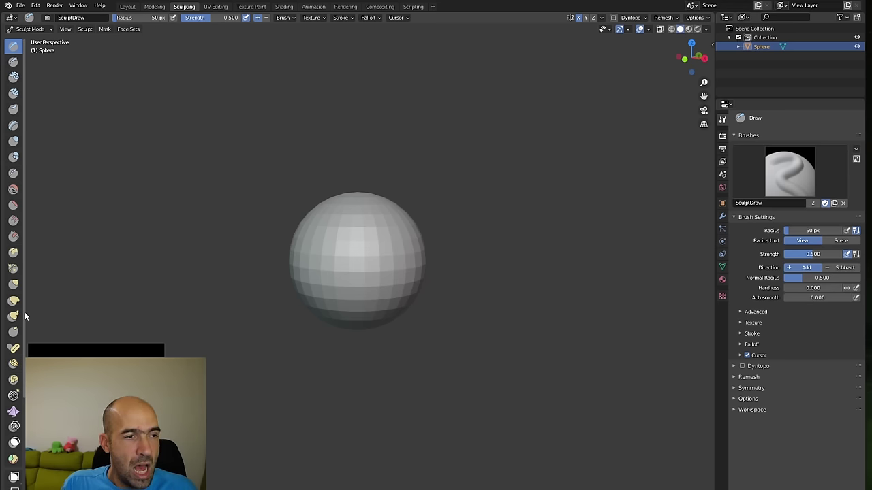
{"action": "mouse_move", "coordinate": [24, 312]}
{"action": "left_mouse_down"}
{"action": "mouse_move", "coordinate": [56, 307]}
{"action": "mouse_move", "coordinate": [41, 308]}
{"action": "left_mouse_up"}
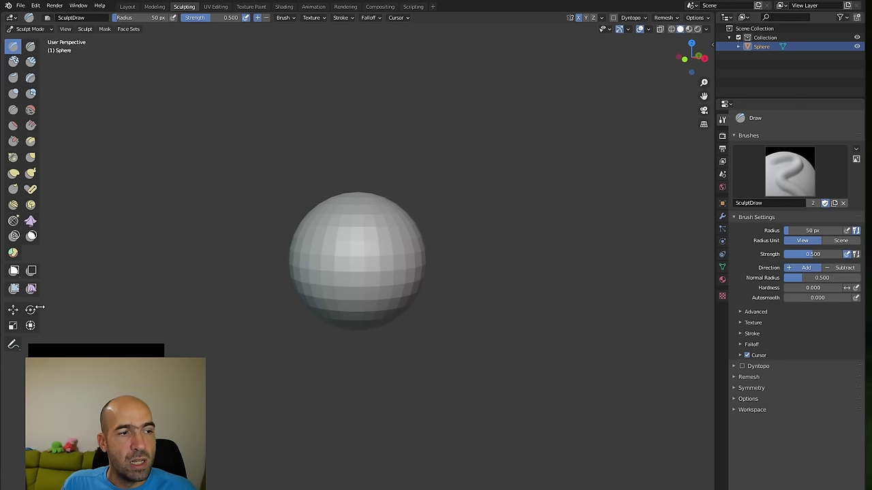
- Widen the sculpt brush list until the brush names are shown beside their thumbnails
{"action": "left_click_drag", "start_coordinate": [39, 309], "coordinate": [55, 307]}
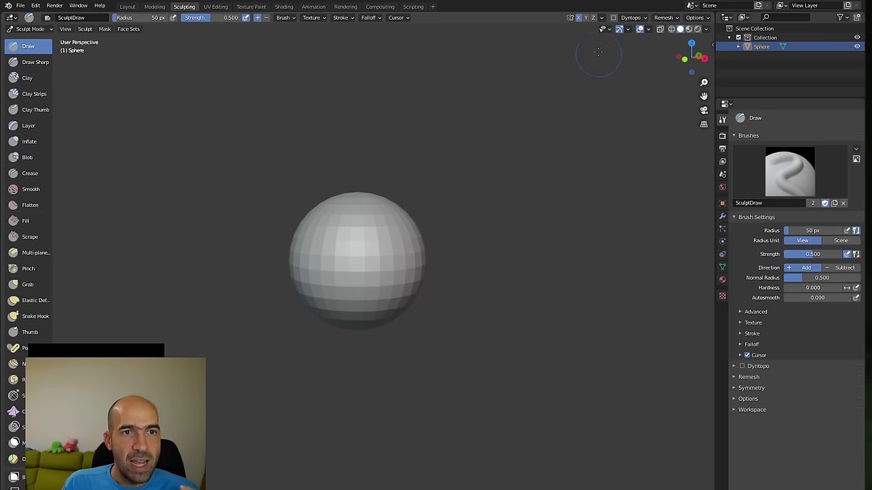
{"action": "left_click", "coordinate": [578, 19]}
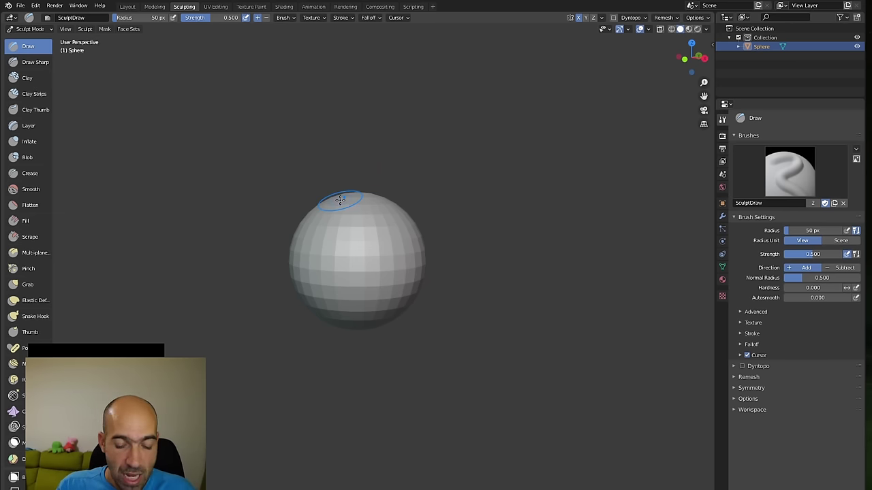
- Try smaller and larger brush radii over the sphere, settle on 114 px, and switch to the Grab brush
{"action": "key", "text": "f"}
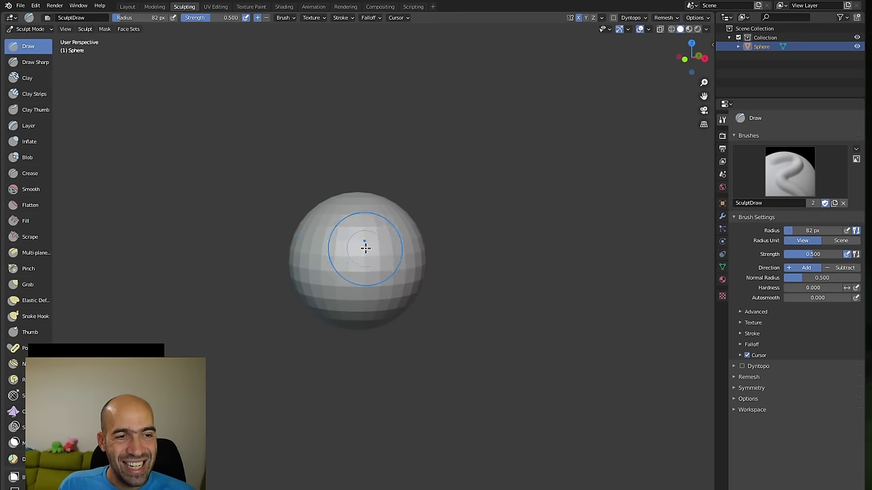
{"action": "key", "text": "bracketleft"}
{"action": "key", "text": "bracketleft"}
{"action": "key", "text": "bracketleft"}
{"action": "key", "text": "bracketright"}
{"action": "key", "text": "bracketright"}
{"action": "key", "text": "bracketright"}
{"action": "key", "text": "bracketright"}
{"action": "key", "text": "bracketright"}
{"action": "key", "text": "bracketright"}
{"action": "key", "text": "bracketright"}
{"action": "key", "text": "bracketright"}
{"action": "key", "text": "bracketright"}
{"action": "key", "text": "bracketright"}
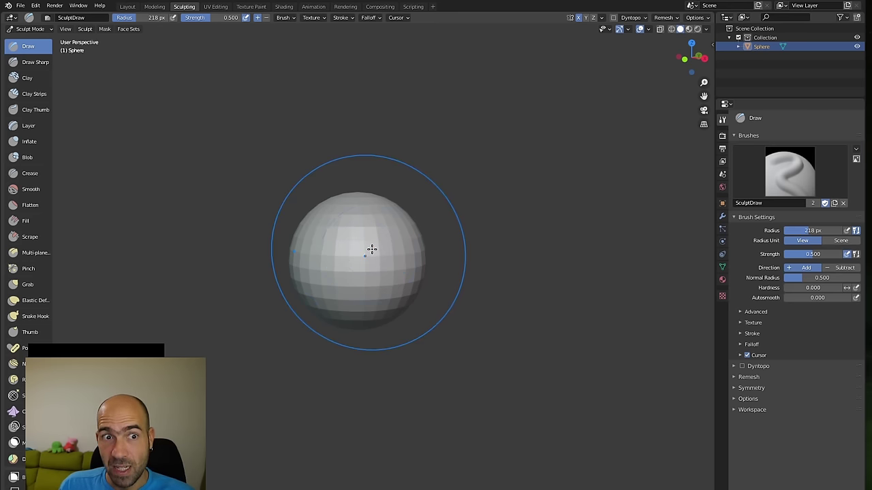
{"action": "key", "text": "bracketleft"}
{"action": "key", "text": "bracketleft"}
{"action": "key", "text": "bracketleft"}
{"action": "key", "text": "bracketleft"}
{"action": "key", "text": "bracketleft"}
{"action": "key", "text": "bracketleft"}
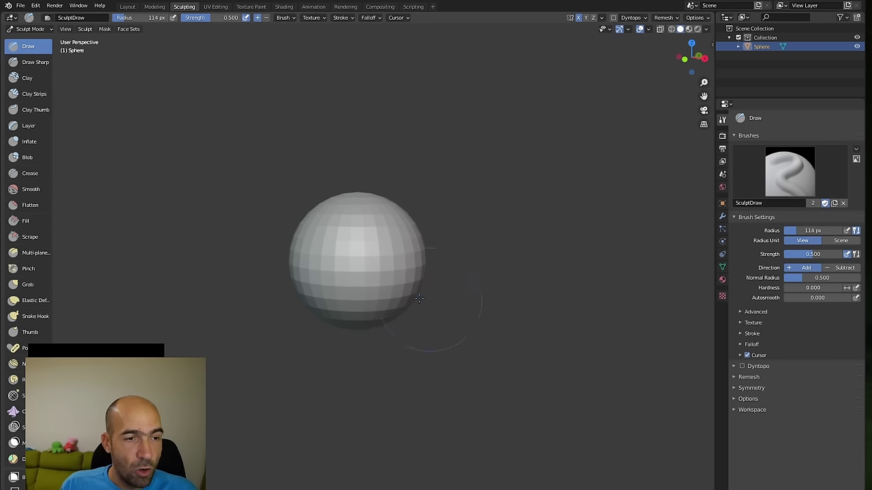
{"action": "key", "text": "g"}
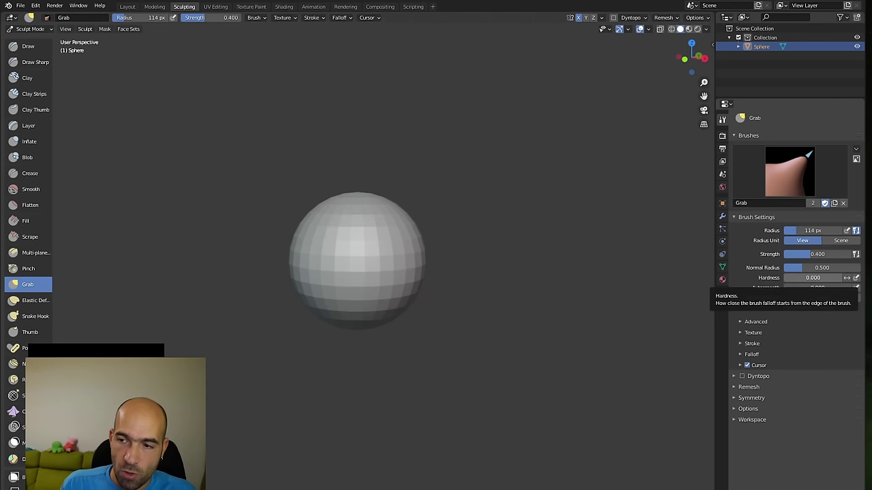
{"action": "left_click", "coordinate": [814, 278]}
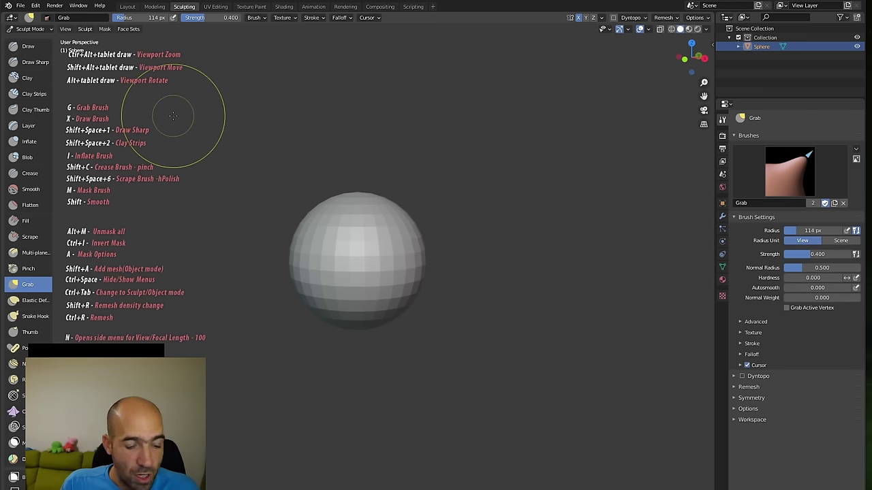
{"action": "left_click", "coordinate": [486, 270], "text": "ctrl+alt"}
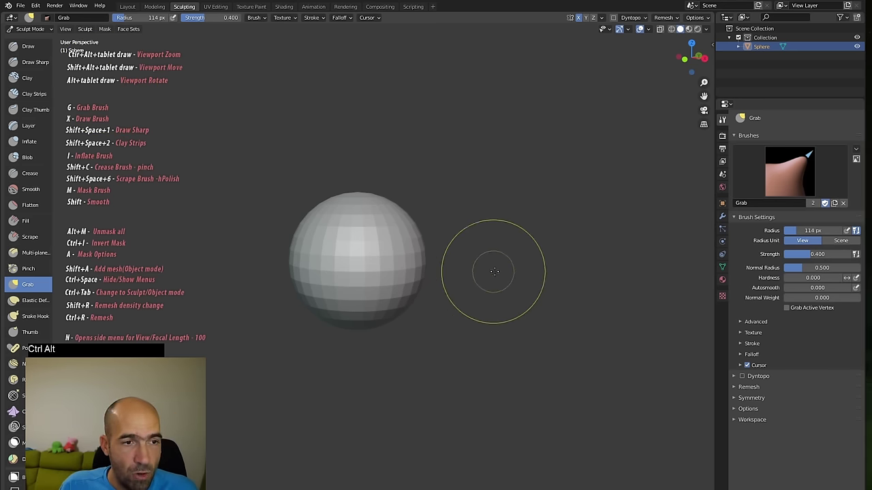
{"action": "mouse_move", "coordinate": [493, 272]}
{"action": "left_mouse_down", "text": "ctrl+alt"}
{"action": "mouse_move", "coordinate": [495, 301]}
{"action": "mouse_move", "coordinate": [488, 271]}
{"action": "mouse_move", "coordinate": [523, 292]}
{"action": "mouse_move", "coordinate": [508, 279]}
{"action": "mouse_move", "coordinate": [561, 245]}
{"action": "mouse_move", "coordinate": [576, 198]}
{"action": "mouse_move", "coordinate": [576, 297]}
{"action": "mouse_move", "coordinate": [571, 281]}
{"action": "mouse_move", "coordinate": [582, 268]}
{"action": "mouse_move", "coordinate": [555, 291]}
{"action": "mouse_move", "coordinate": [567, 274]}
{"action": "left_mouse_up", "text": "ctrl+alt"}
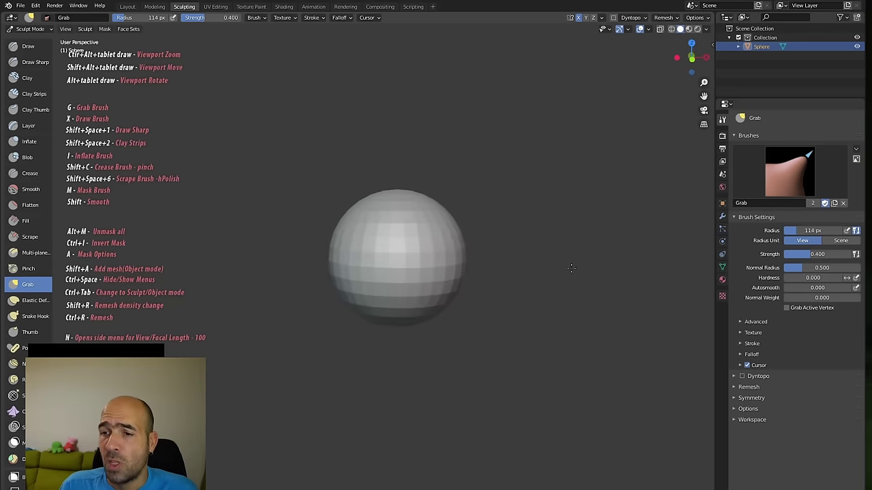
{"action": "left_click_drag", "start_coordinate": [497, 334], "coordinate": [500, 282], "text": "alt"}
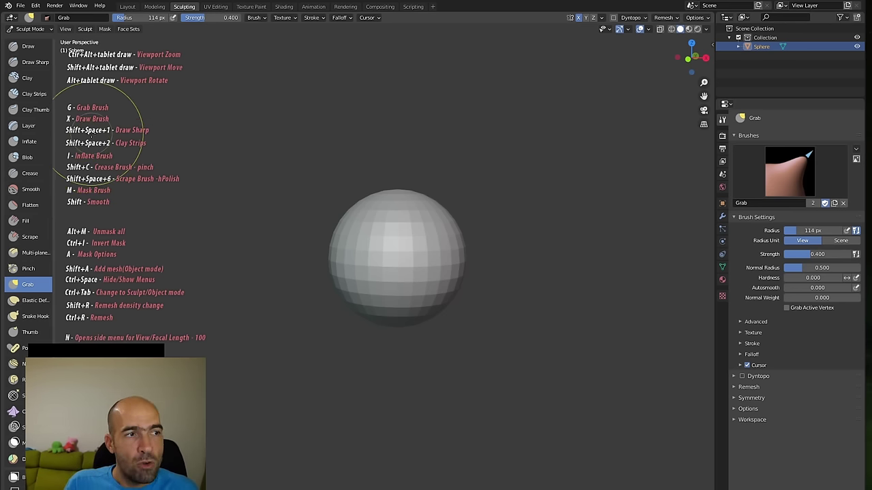
- Assign the shortcut 1 to the Draw Sharp brush, Shift+2 to Clay Strips and 3 to Scrape
{"action": "right_click", "coordinate": [31, 66]}
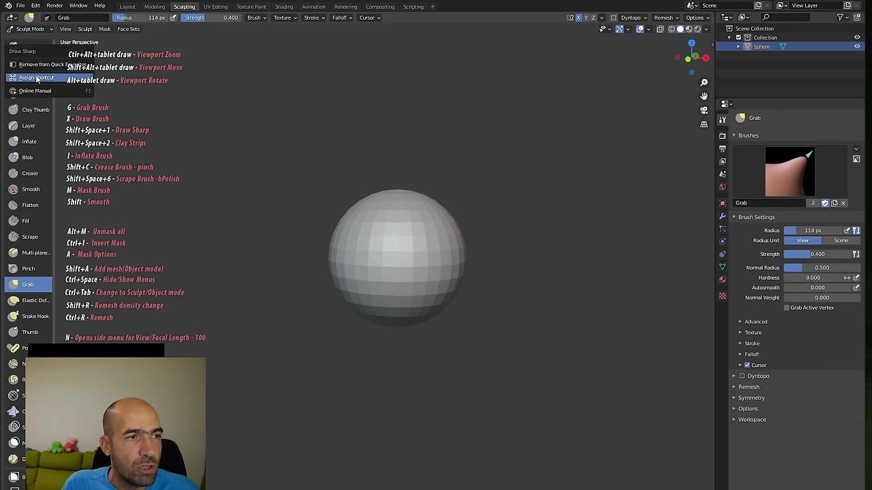
{"action": "left_click", "coordinate": [37, 77]}
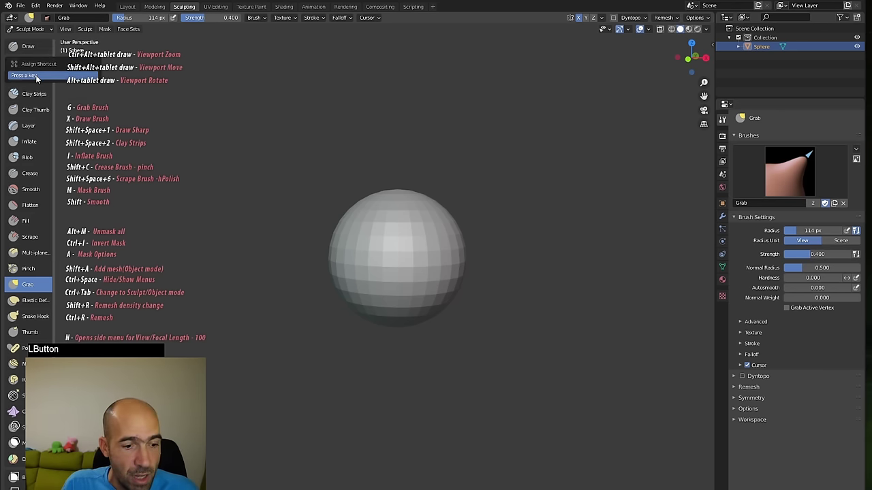
{"action": "key", "text": "1"}
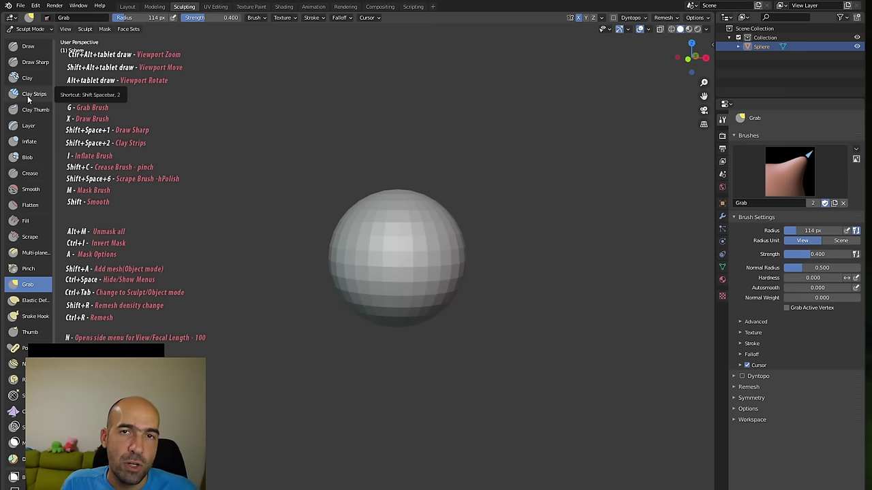
{"action": "right_click", "coordinate": [27, 96]}
{"action": "left_click", "coordinate": [34, 111]}
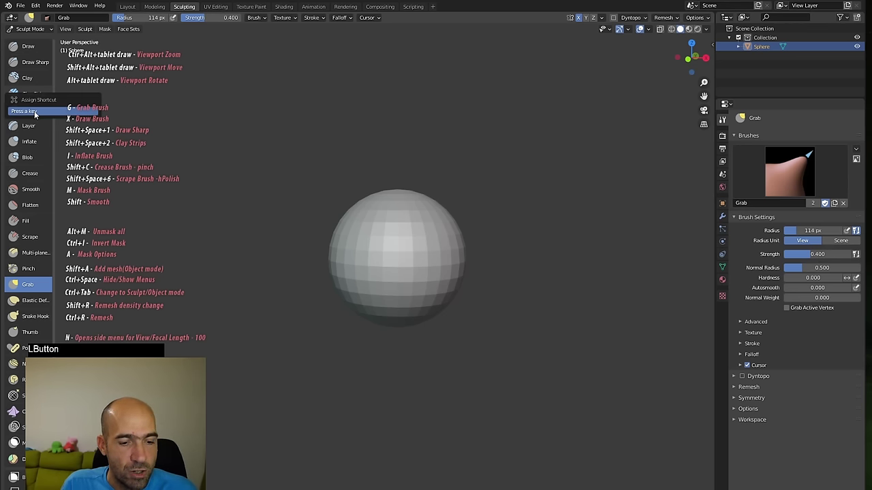
{"action": "key", "text": "shift+2"}
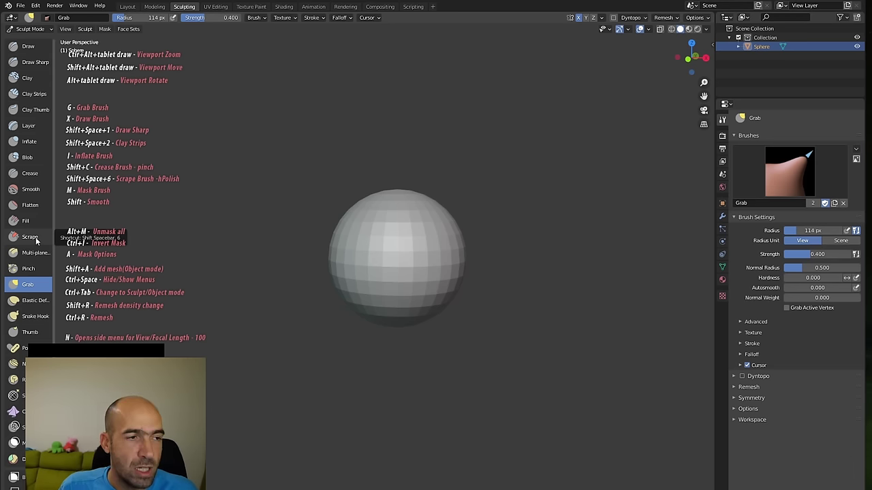
{"action": "right_click", "coordinate": [36, 239]}
{"action": "left_click", "coordinate": [32, 249]}
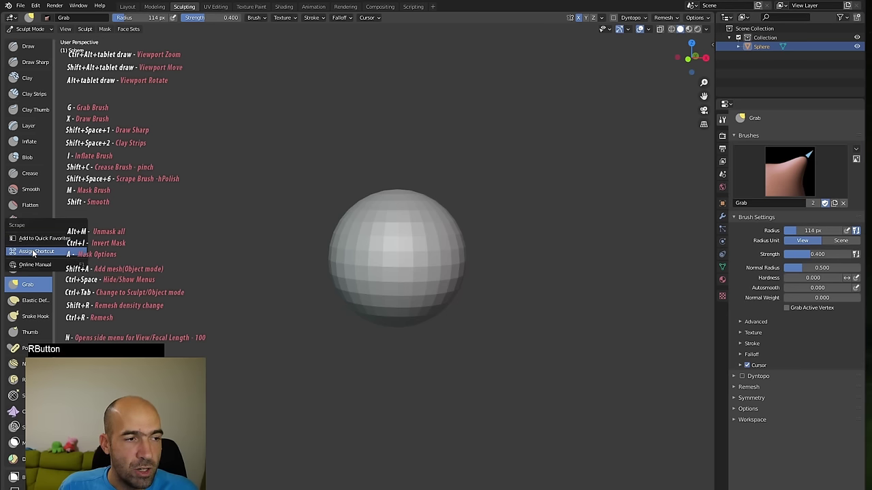
{"action": "key", "text": "3"}
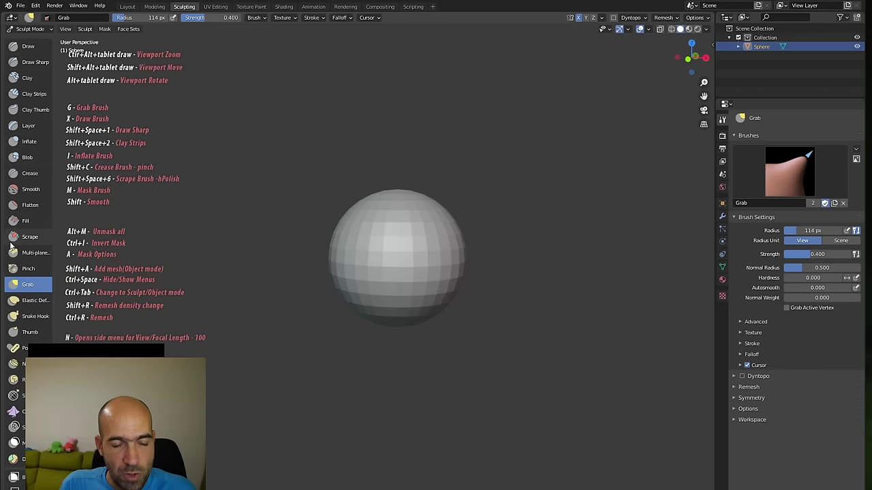
- Look at the available mask editing operations without applying any
{"action": "key", "text": "a"}
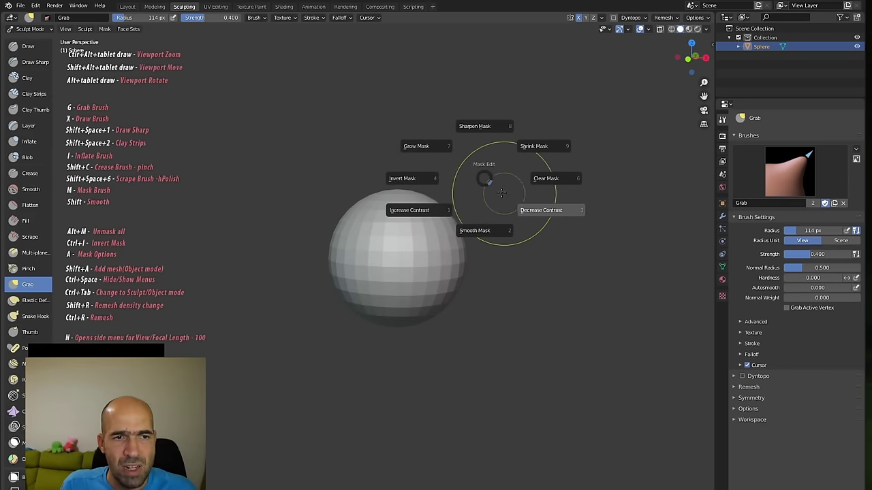
{"action": "key", "text": "Escape"}
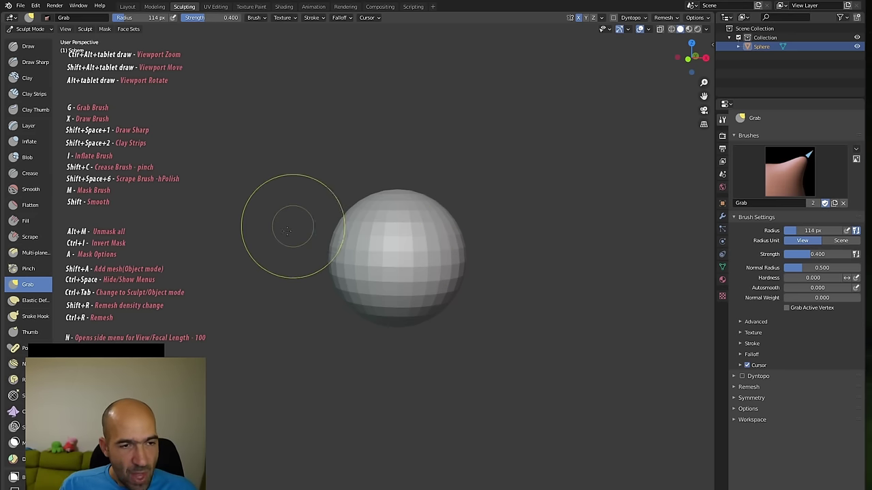
- Try different sizes for the Grab brush over the sphere and leave its radius at 118 px
{"action": "key", "text": "g"}
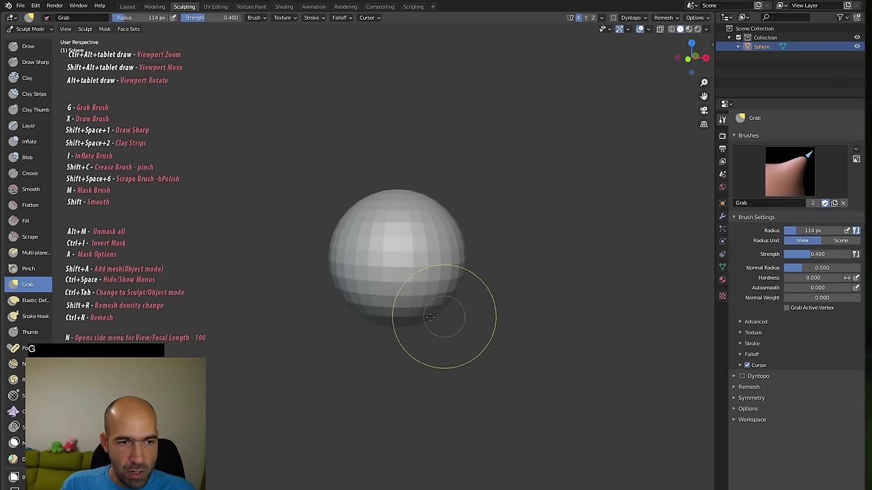
{"action": "key", "text": "bracketright"}
{"action": "key", "text": "bracketright"}
{"action": "key", "text": "bracketright"}
{"action": "key", "text": "bracketright"}
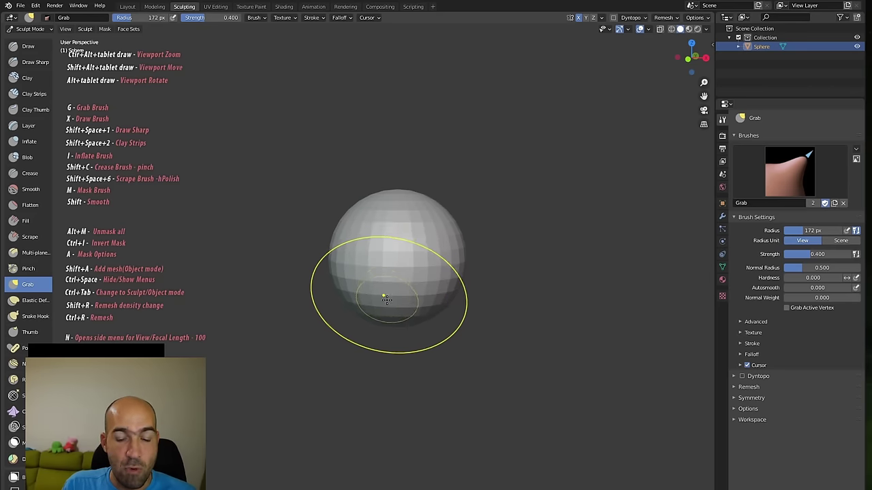
{"action": "key", "text": "bracketleft"}
{"action": "key", "text": "bracketleft"}
{"action": "key", "text": "bracketleft"}
{"action": "key", "text": "bracketleft"}
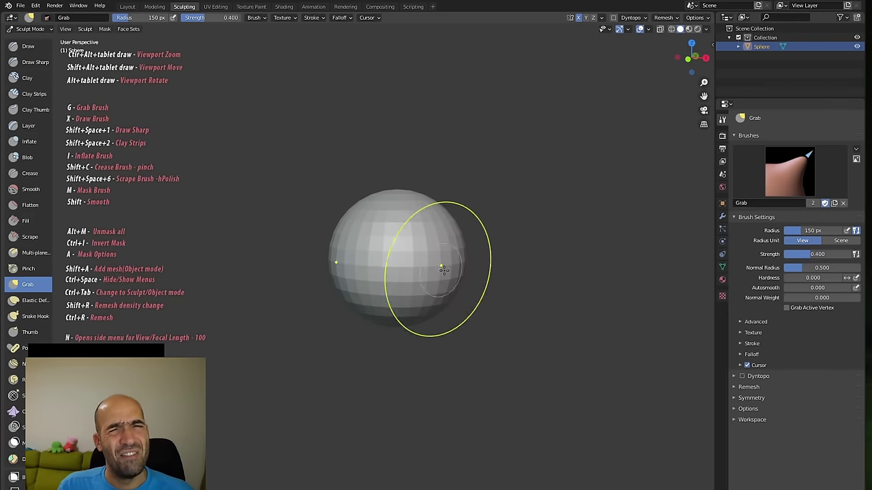
{"action": "key", "text": "bracketleft"}
{"action": "key", "text": "bracketleft"}
{"action": "key", "text": "bracketleft"}
{"action": "key", "text": "bracketright"}
{"action": "key", "text": "bracketright"}
{"action": "key", "text": "bracketright"}
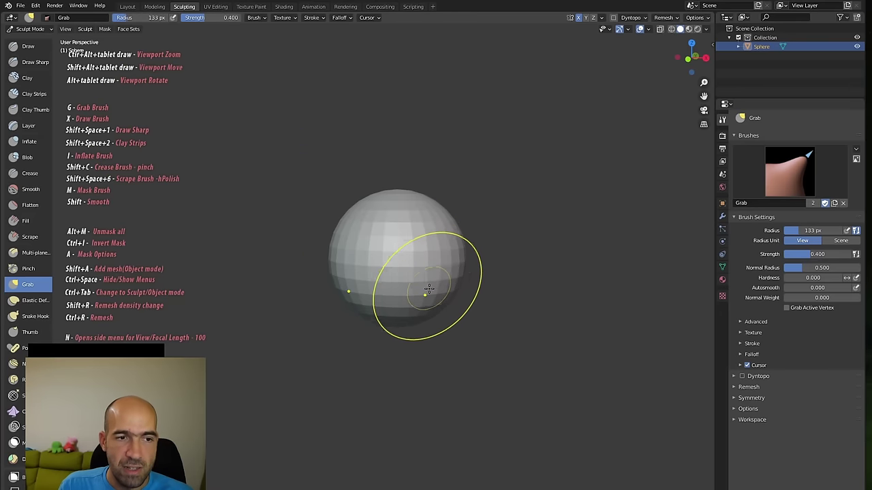
{"action": "key", "text": "bracketleft"}
{"action": "key", "text": "bracketleft"}
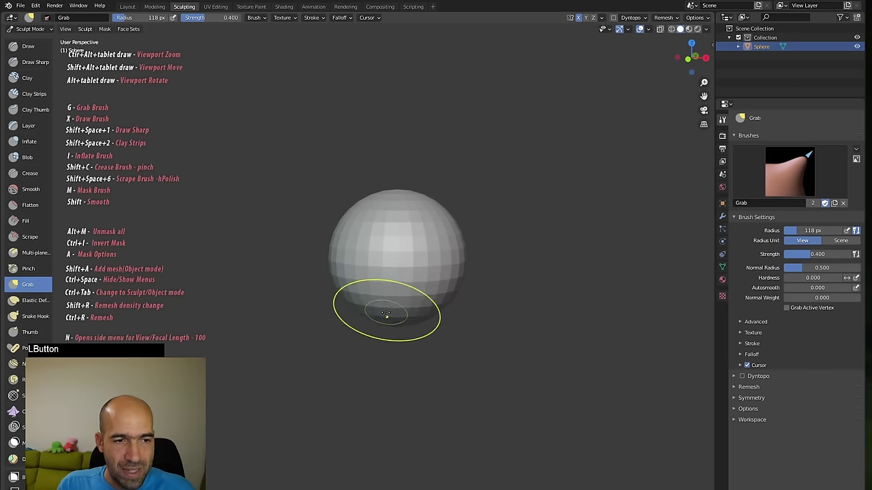
- Pull the sphere's underside down into a chin with the Grab brush and push in the jaw and sides of the head
{"action": "mouse_move", "coordinate": [386, 316]}
{"action": "left_mouse_down"}
{"action": "mouse_move", "coordinate": [387, 363]}
{"action": "mouse_move", "coordinate": [327, 378]}
{"action": "left_mouse_up"}
{"action": "mouse_move", "coordinate": [420, 318]}
{"action": "left_mouse_down"}
{"action": "mouse_move", "coordinate": [390, 365]}
{"action": "mouse_move", "coordinate": [425, 372]}
{"action": "left_mouse_up"}
{"action": "left_click_drag", "start_coordinate": [533, 345], "coordinate": [594, 340], "text": "alt"}
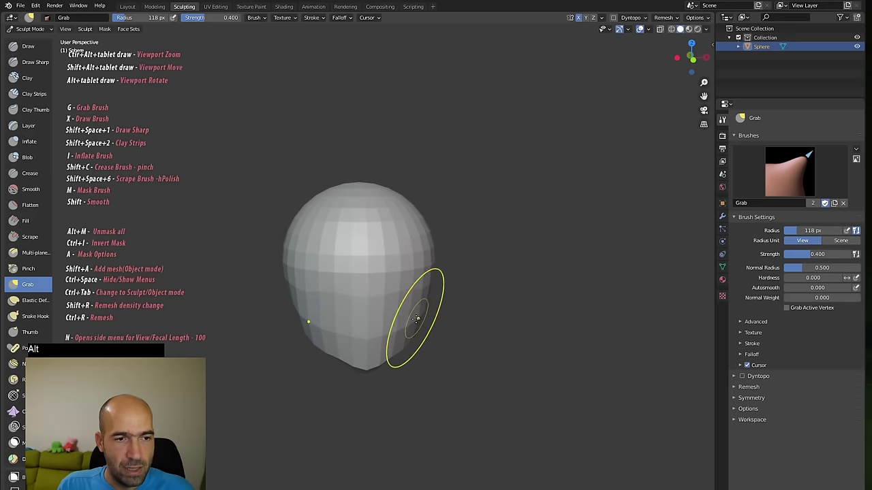
{"action": "left_click_drag", "start_coordinate": [414, 317], "coordinate": [404, 318]}
{"action": "left_click_drag", "start_coordinate": [443, 248], "coordinate": [422, 251], "text": "alt"}
{"action": "left_click_drag", "start_coordinate": [444, 264], "coordinate": [424, 245]}
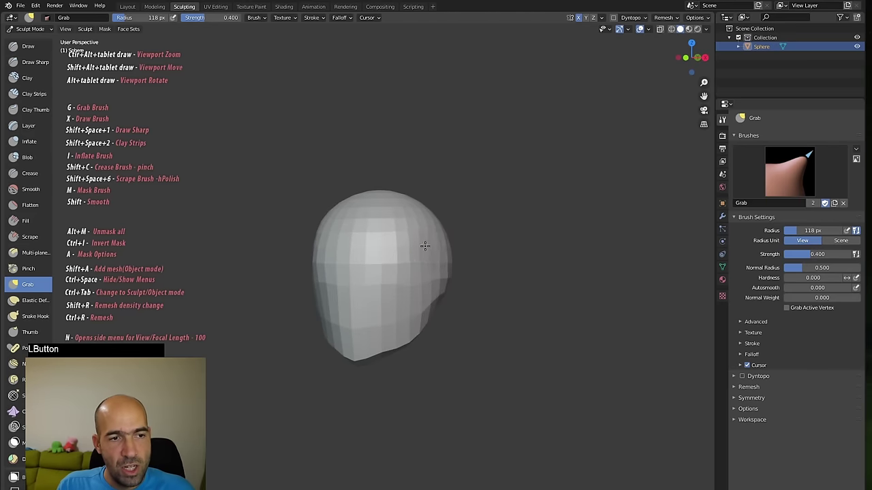
- Pull the rear underside of the head downward with the Grab brush to start the neck
{"action": "left_click_drag", "start_coordinate": [517, 298], "coordinate": [455, 287], "text": "alt"}
{"action": "mouse_move", "coordinate": [529, 318]}
{"action": "left_mouse_down", "text": "alt"}
{"action": "mouse_move", "coordinate": [488, 307]}
{"action": "mouse_move", "coordinate": [497, 317]}
{"action": "mouse_move", "coordinate": [498, 416]}
{"action": "mouse_move", "coordinate": [468, 370]}
{"action": "left_mouse_up", "text": "alt"}
{"action": "mouse_move", "coordinate": [518, 350]}
{"action": "left_mouse_down"}
{"action": "mouse_move", "coordinate": [529, 409]}
{"action": "mouse_move", "coordinate": [553, 416]}
{"action": "mouse_move", "coordinate": [553, 370]}
{"action": "mouse_move", "coordinate": [523, 380]}
{"action": "mouse_move", "coordinate": [581, 357]}
{"action": "left_mouse_up"}
{"action": "left_click_drag", "start_coordinate": [546, 355], "coordinate": [583, 399]}
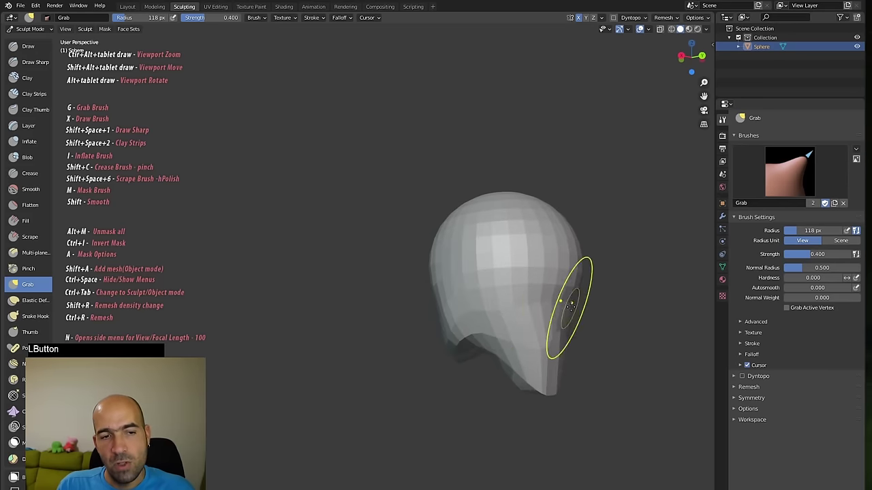
- Enlarge the Grab brush radius to 218 px, round out the back of the head and lengthen the neck
{"action": "left_click_drag", "start_coordinate": [568, 303], "coordinate": [605, 313], "text": "alt"}
{"action": "key", "text": "f"}
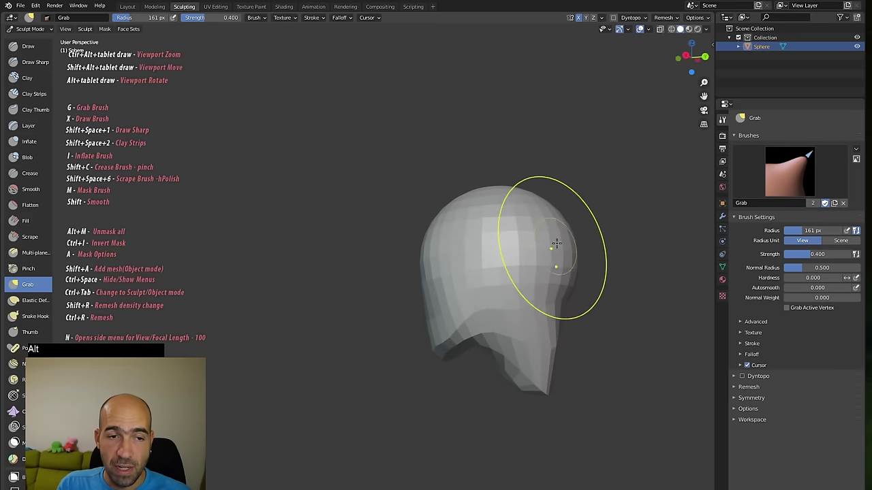
{"action": "left_click", "coordinate": [560, 199]}
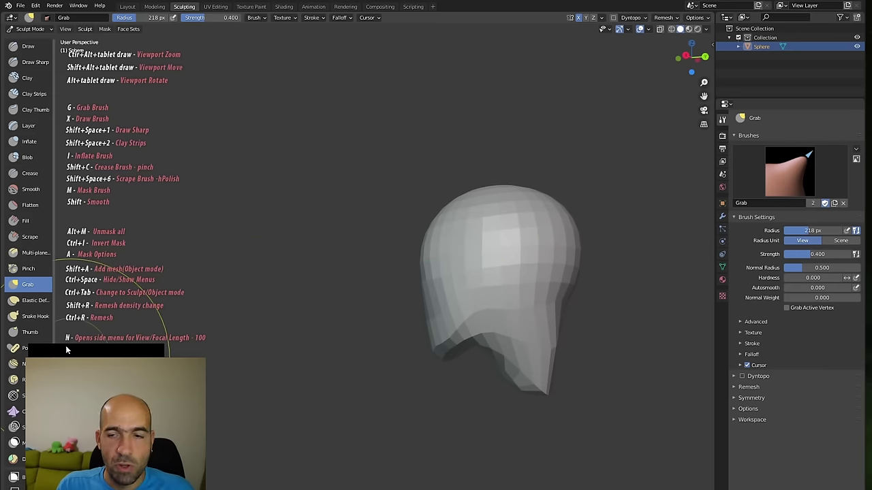
{"action": "left_click_drag", "start_coordinate": [490, 258], "coordinate": [425, 247], "text": "alt"}
{"action": "left_click_drag", "start_coordinate": [435, 338], "coordinate": [436, 358]}
{"action": "mouse_move", "coordinate": [524, 379]}
{"action": "left_mouse_down"}
{"action": "mouse_move", "coordinate": [515, 465]}
{"action": "mouse_move", "coordinate": [567, 385]}
{"action": "mouse_move", "coordinate": [591, 417]}
{"action": "left_mouse_up"}
- Reduce the Grab brush radius to 127 px and push in the side of the head
{"action": "key", "text": "f"}
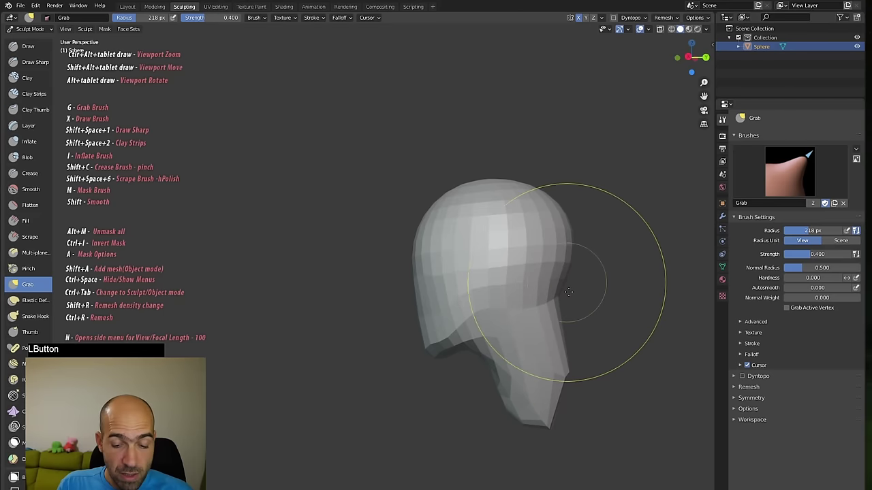
{"action": "left_click", "coordinate": [539, 306]}
{"action": "middle_click_drag", "start_coordinate": [569, 300], "coordinate": [613, 282]}
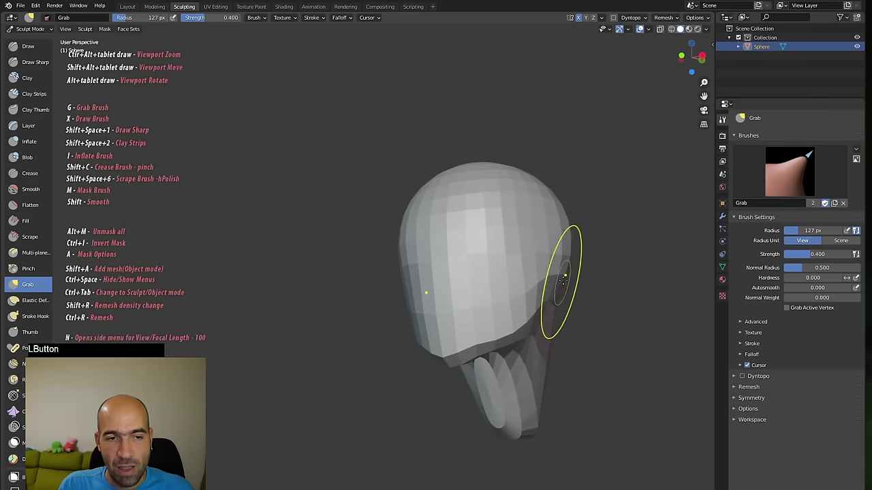
{"action": "left_click_drag", "start_coordinate": [570, 248], "coordinate": [555, 247]}
{"action": "mouse_move", "coordinate": [621, 274]}
{"action": "left_mouse_down", "text": "alt"}
{"action": "mouse_move", "coordinate": [469, 282]}
{"action": "mouse_move", "coordinate": [477, 281]}
{"action": "left_mouse_up", "text": "alt"}
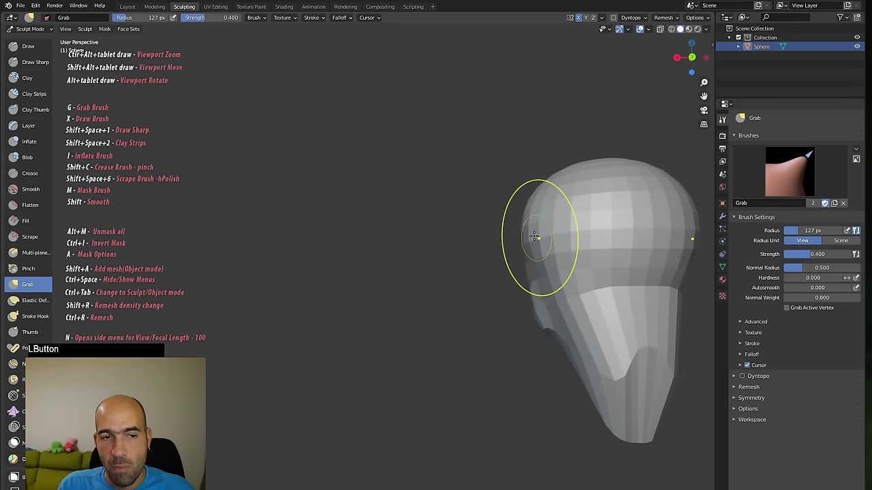
- Reshape the neck and the nape with Grab strokes so the back of the neck flows into the skull
{"action": "left_click_drag", "start_coordinate": [544, 228], "coordinate": [593, 300], "text": "alt"}
{"action": "left_click_drag", "start_coordinate": [477, 390], "coordinate": [494, 397]}
{"action": "mouse_move", "coordinate": [595, 385]}
{"action": "left_mouse_down", "text": "alt"}
{"action": "mouse_move", "coordinate": [502, 431]}
{"action": "mouse_move", "coordinate": [529, 428]}
{"action": "mouse_move", "coordinate": [508, 452]}
{"action": "left_mouse_up", "text": "alt"}
{"action": "mouse_move", "coordinate": [574, 375]}
{"action": "left_mouse_down"}
{"action": "mouse_move", "coordinate": [559, 389]}
{"action": "mouse_move", "coordinate": [580, 339]}
{"action": "mouse_move", "coordinate": [568, 346]}
{"action": "mouse_move", "coordinate": [564, 367]}
{"action": "left_mouse_up"}
{"action": "left_click_drag", "start_coordinate": [591, 316], "coordinate": [576, 317], "text": "alt"}
{"action": "left_click_drag", "start_coordinate": [550, 279], "coordinate": [535, 273]}
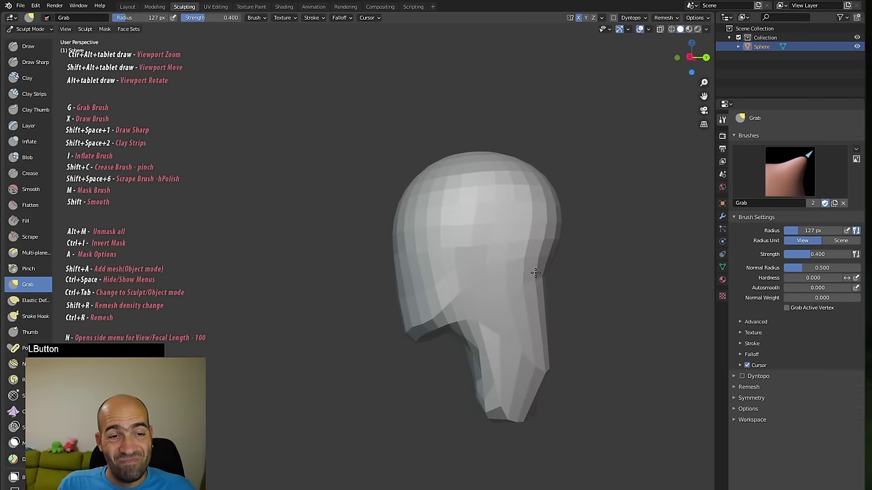
- Refine the front of the neck under the jaw and adjust the side of the skull with small Grab strokes
{"action": "mouse_move", "coordinate": [542, 363]}
{"action": "left_mouse_down"}
{"action": "mouse_move", "coordinate": [535, 358]}
{"action": "mouse_move", "coordinate": [515, 389]}
{"action": "mouse_move", "coordinate": [477, 370]}
{"action": "mouse_move", "coordinate": [495, 362]}
{"action": "left_mouse_up"}
{"action": "left_click_drag", "start_coordinate": [491, 312], "coordinate": [483, 315]}
{"action": "left_click_drag", "start_coordinate": [476, 317], "coordinate": [488, 307]}
{"action": "left_click_drag", "start_coordinate": [486, 301], "coordinate": [493, 293]}
{"action": "mouse_move", "coordinate": [510, 235]}
{"action": "left_mouse_down"}
{"action": "mouse_move", "coordinate": [507, 222]}
{"action": "mouse_move", "coordinate": [462, 300]}
{"action": "mouse_move", "coordinate": [489, 221]}
{"action": "mouse_move", "coordinate": [487, 169]}
{"action": "mouse_move", "coordinate": [482, 188]}
{"action": "mouse_move", "coordinate": [533, 181]}
{"action": "mouse_move", "coordinate": [559, 153]}
{"action": "mouse_move", "coordinate": [643, 127]}
{"action": "left_mouse_up"}
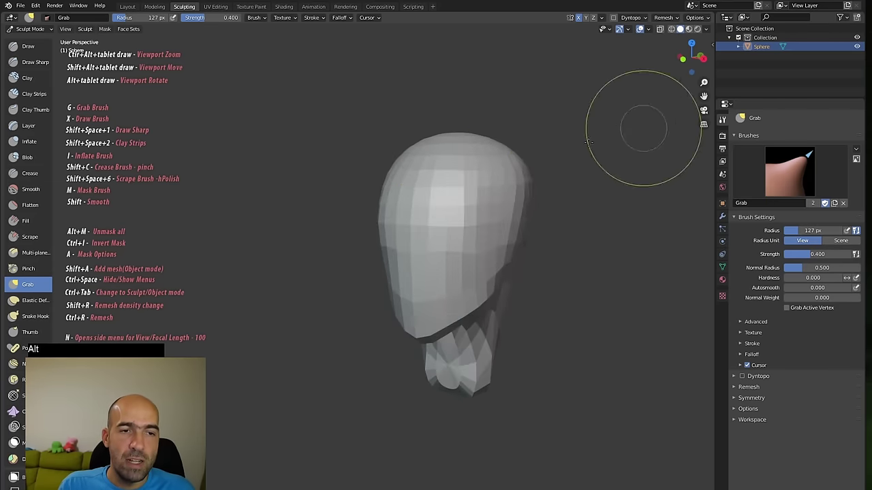
{"action": "left_click_drag", "start_coordinate": [518, 182], "coordinate": [516, 186]}
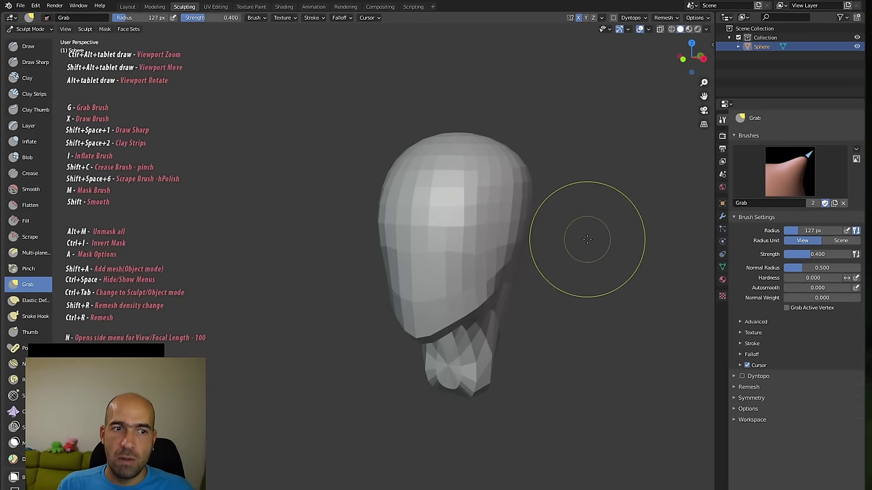
- Examine the blocked-out head and neck from the front, three-quarter and side views
{"action": "mouse_move", "coordinate": [592, 249]}
{"action": "left_mouse_down", "text": "ctrl+alt"}
{"action": "mouse_move", "coordinate": [597, 232]}
{"action": "mouse_move", "coordinate": [569, 275]}
{"action": "mouse_move", "coordinate": [572, 286]}
{"action": "mouse_move", "coordinate": [579, 247]}
{"action": "left_mouse_up", "text": "ctrl+alt"}
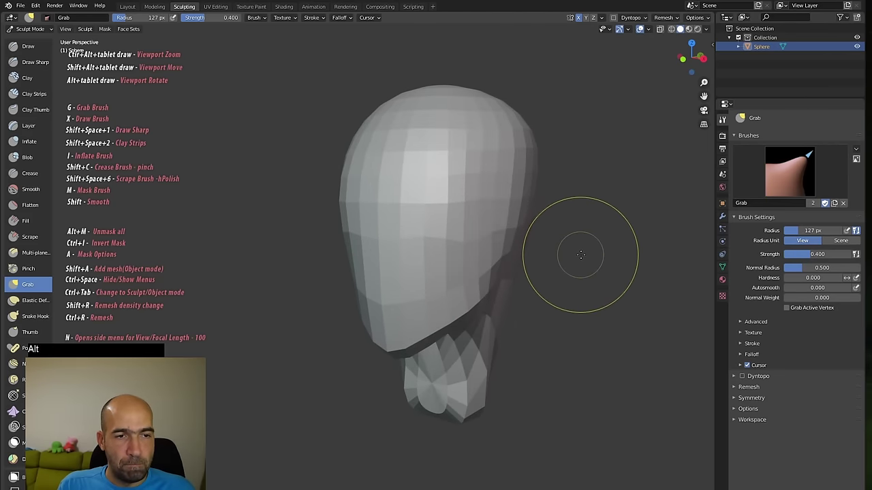
{"action": "left_click_drag", "start_coordinate": [581, 254], "coordinate": [583, 252], "text": "alt"}
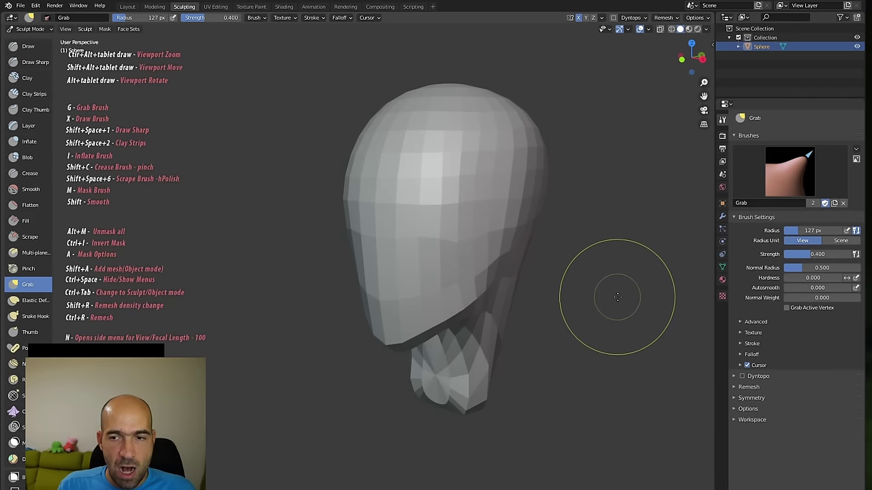
{"action": "left_click_drag", "start_coordinate": [615, 297], "coordinate": [613, 279], "text": "ctrl+alt"}
{"action": "mouse_move", "coordinate": [609, 313]}
{"action": "left_mouse_down", "text": "ctrl+alt"}
{"action": "mouse_move", "coordinate": [577, 289]}
{"action": "mouse_move", "coordinate": [594, 312]}
{"action": "mouse_move", "coordinate": [599, 295]}
{"action": "mouse_move", "coordinate": [588, 314]}
{"action": "mouse_move", "coordinate": [616, 327]}
{"action": "mouse_move", "coordinate": [602, 304]}
{"action": "left_mouse_up", "text": "ctrl+alt"}
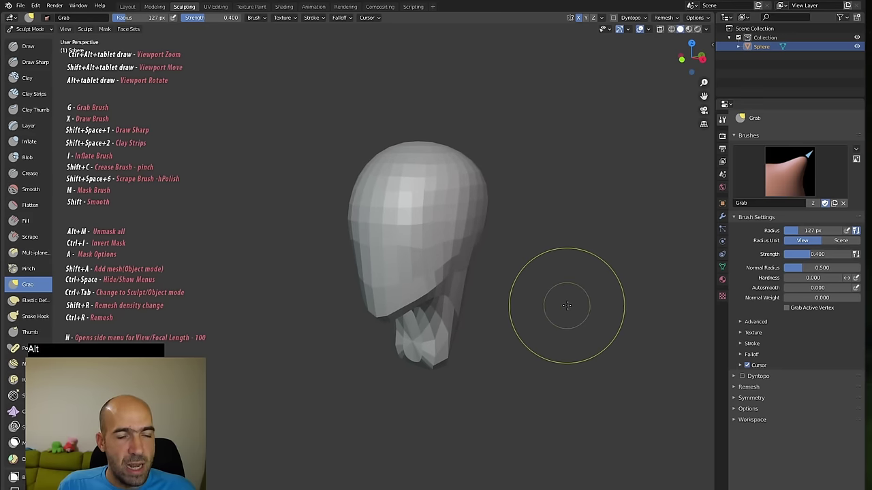
{"action": "mouse_move", "coordinate": [541, 311]}
{"action": "left_mouse_down", "text": "ctrl+alt"}
{"action": "mouse_move", "coordinate": [562, 338]}
{"action": "mouse_move", "coordinate": [498, 279]}
{"action": "mouse_move", "coordinate": [532, 288]}
{"action": "mouse_move", "coordinate": [519, 290]}
{"action": "mouse_move", "coordinate": [544, 306]}
{"action": "mouse_move", "coordinate": [523, 264]}
{"action": "mouse_move", "coordinate": [546, 275]}
{"action": "mouse_move", "coordinate": [532, 272]}
{"action": "left_mouse_up", "text": "ctrl+alt"}
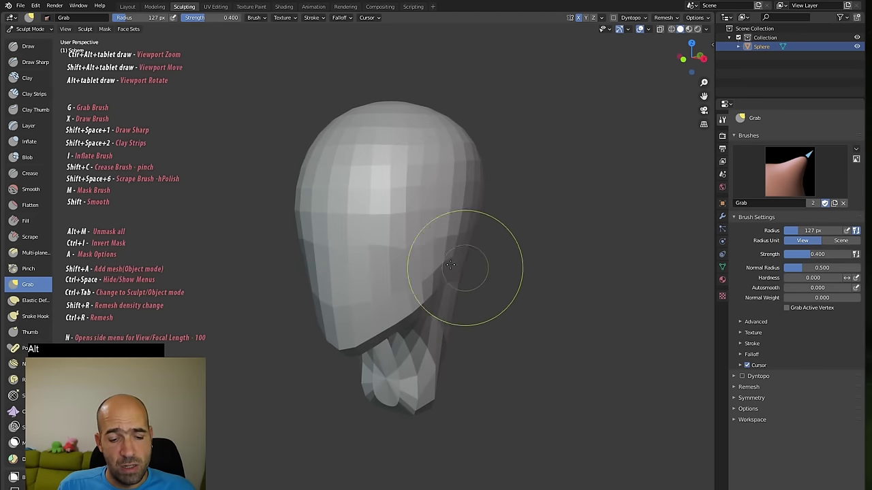
{"action": "mouse_move", "coordinate": [399, 229]}
{"action": "left_mouse_down", "text": "alt"}
{"action": "mouse_move", "coordinate": [474, 224]}
{"action": "mouse_move", "coordinate": [387, 213]}
{"action": "left_mouse_up", "text": "alt"}
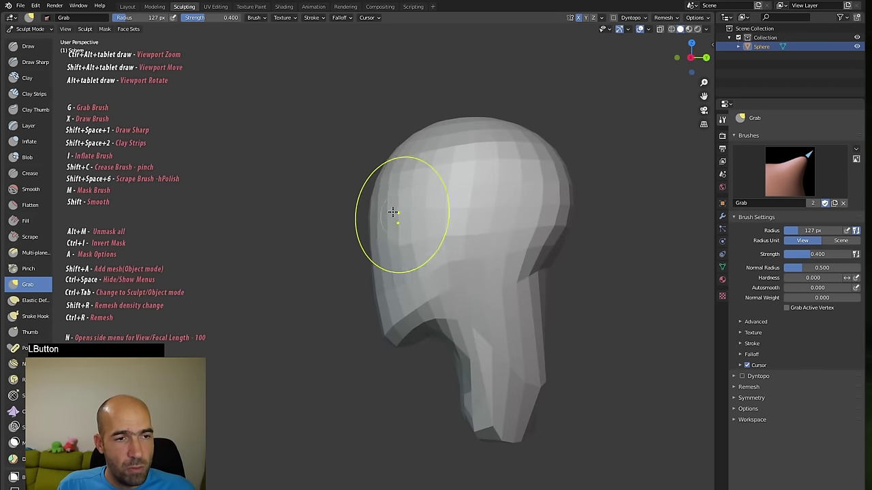
{"action": "left_click_drag", "start_coordinate": [335, 196], "coordinate": [386, 244], "text": "alt"}
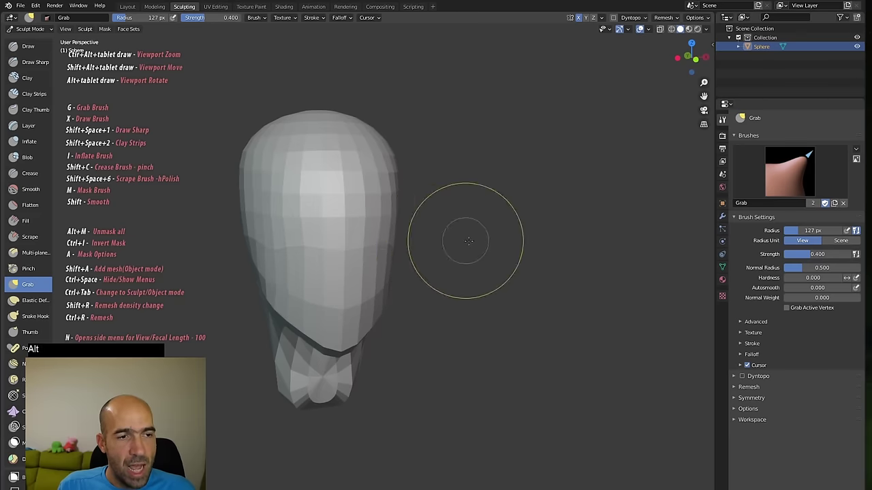
{"action": "mouse_move", "coordinate": [469, 240]}
{"action": "left_mouse_down", "text": "alt"}
{"action": "mouse_move", "coordinate": [374, 241]}
{"action": "mouse_move", "coordinate": [385, 272]}
{"action": "mouse_move", "coordinate": [333, 296]}
{"action": "mouse_move", "coordinate": [424, 282]}
{"action": "mouse_move", "coordinate": [496, 292]}
{"action": "mouse_move", "coordinate": [430, 295]}
{"action": "left_mouse_up", "text": "alt"}
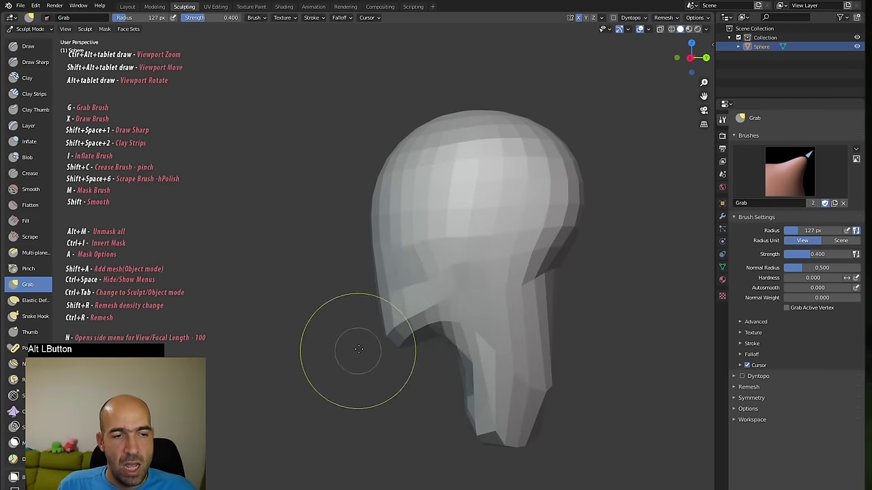
- Adjust the underside of the skull at the nape with a Grab stroke from the side view
{"action": "left_click_drag", "start_coordinate": [358, 349], "coordinate": [416, 312], "text": "alt"}
{"action": "mouse_move", "coordinate": [312, 352]}
{"action": "left_mouse_down", "text": "alt"}
{"action": "mouse_move", "coordinate": [364, 352]}
{"action": "mouse_move", "coordinate": [376, 361]}
{"action": "left_mouse_up", "text": "alt"}
{"action": "left_click_drag", "start_coordinate": [470, 402], "coordinate": [295, 395], "text": "alt"}
{"action": "mouse_move", "coordinate": [395, 411]}
{"action": "left_mouse_down", "text": "alt"}
{"action": "mouse_move", "coordinate": [436, 418]}
{"action": "mouse_move", "coordinate": [403, 427]}
{"action": "mouse_move", "coordinate": [421, 397]}
{"action": "mouse_move", "coordinate": [470, 386]}
{"action": "mouse_move", "coordinate": [462, 383]}
{"action": "left_mouse_up", "text": "alt"}
{"action": "left_click_drag", "start_coordinate": [427, 288], "coordinate": [420, 284]}
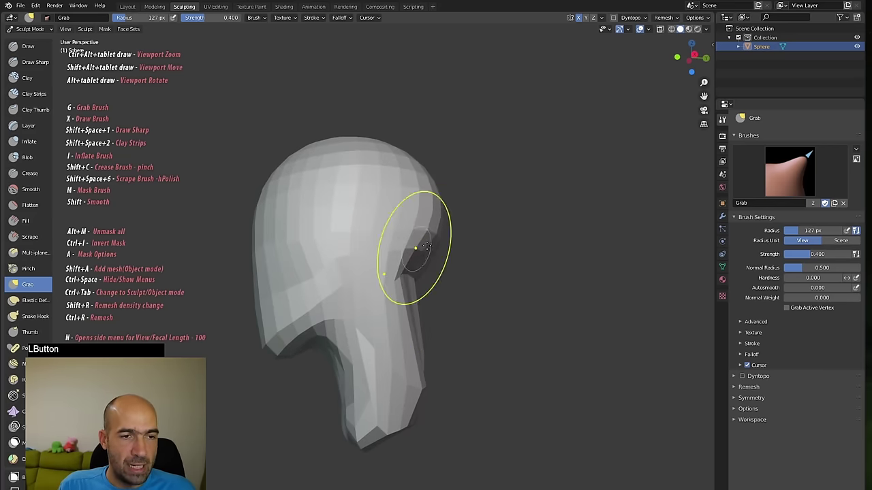
{"action": "left_click_drag", "start_coordinate": [426, 246], "coordinate": [427, 284], "text": "alt"}
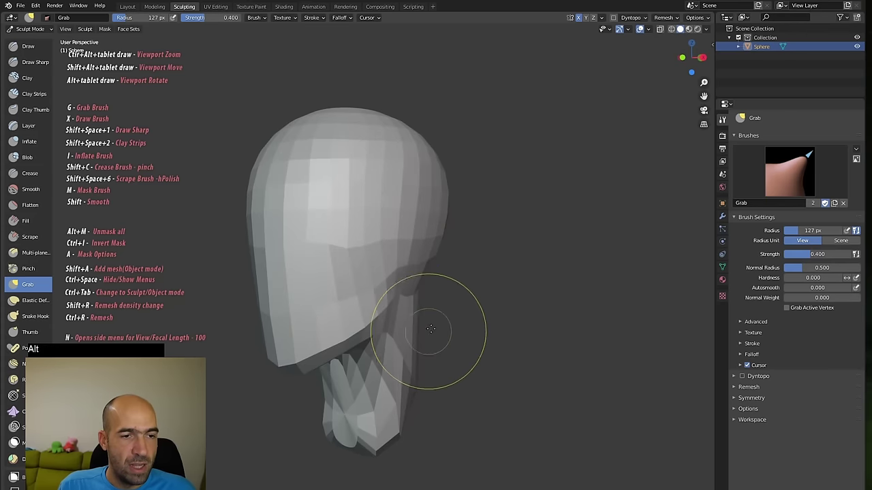
- Reduce the Grab brush radius to 64 px to work on the jaw area of the head
{"action": "left_click_drag", "start_coordinate": [430, 329], "coordinate": [405, 357], "text": "alt"}
{"action": "left_click_drag", "start_coordinate": [468, 307], "coordinate": [488, 324], "text": "alt"}
{"action": "left_click_drag", "start_coordinate": [489, 324], "coordinate": [517, 334], "text": "ctrl+alt"}
{"action": "left_click_drag", "start_coordinate": [517, 335], "coordinate": [413, 243], "text": "alt"}
{"action": "left_click_drag", "start_coordinate": [545, 230], "coordinate": [480, 230], "text": "alt+shift"}
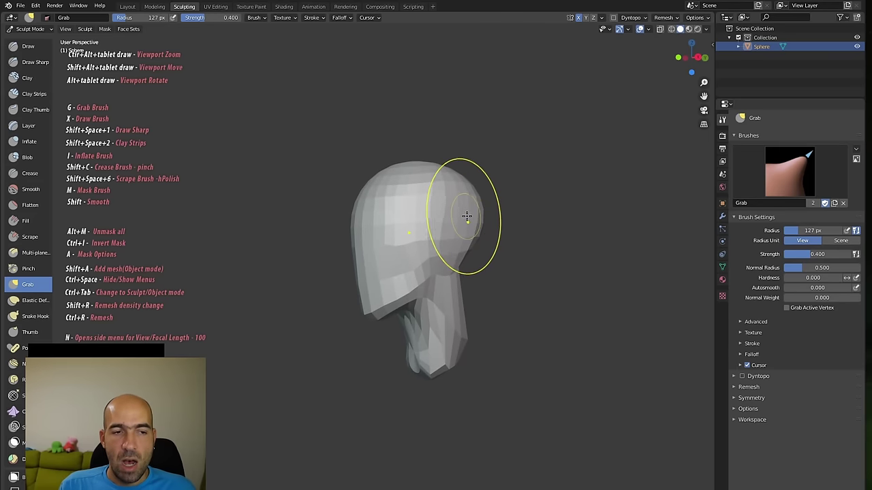
{"action": "left_click_drag", "start_coordinate": [525, 234], "coordinate": [502, 256], "text": "alt"}
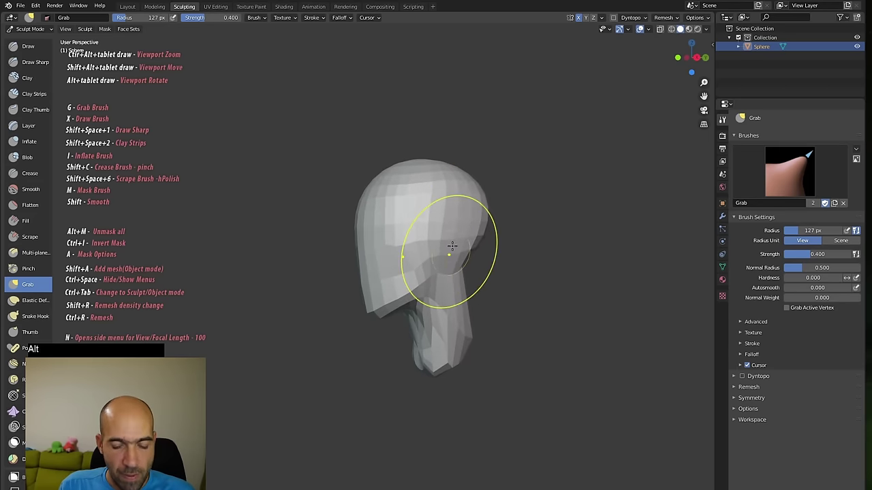
{"action": "key", "text": "bracketleft"}
{"action": "key", "text": "bracketleft"}
{"action": "key", "text": "bracketleft"}
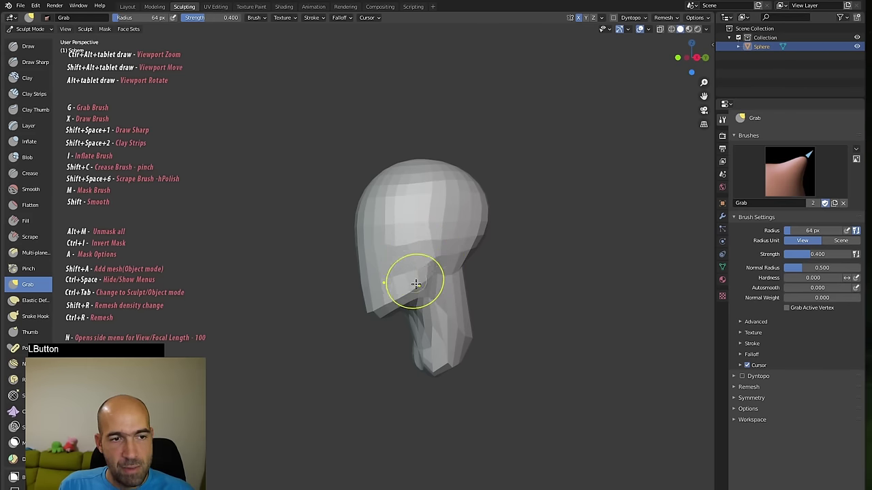
{"action": "left_click_drag", "start_coordinate": [426, 257], "coordinate": [480, 259], "text": "alt"}
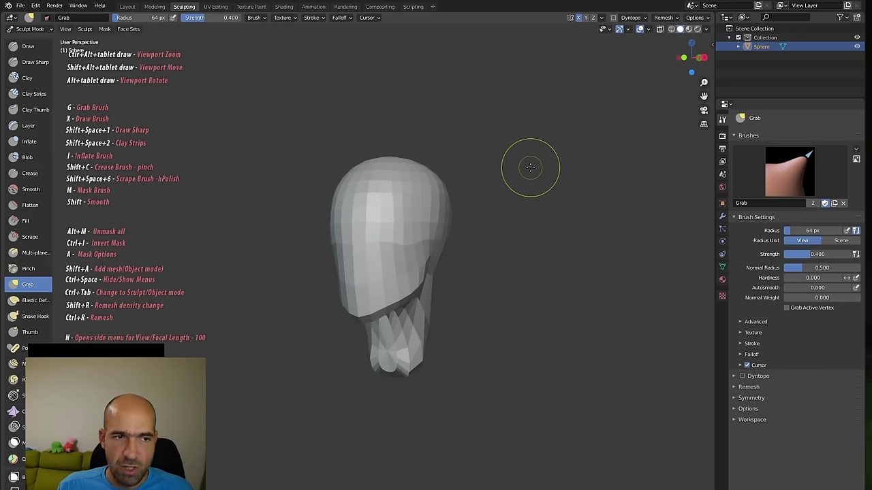
- Check the Remesh settings and refine the remesh voxel size to 0.0515
{"action": "left_click", "coordinate": [664, 18]}
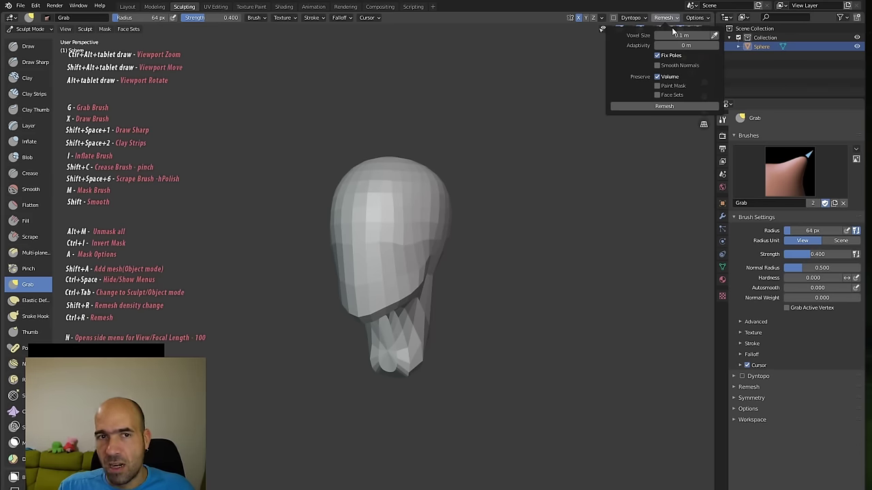
{"action": "left_click", "coordinate": [667, 21]}
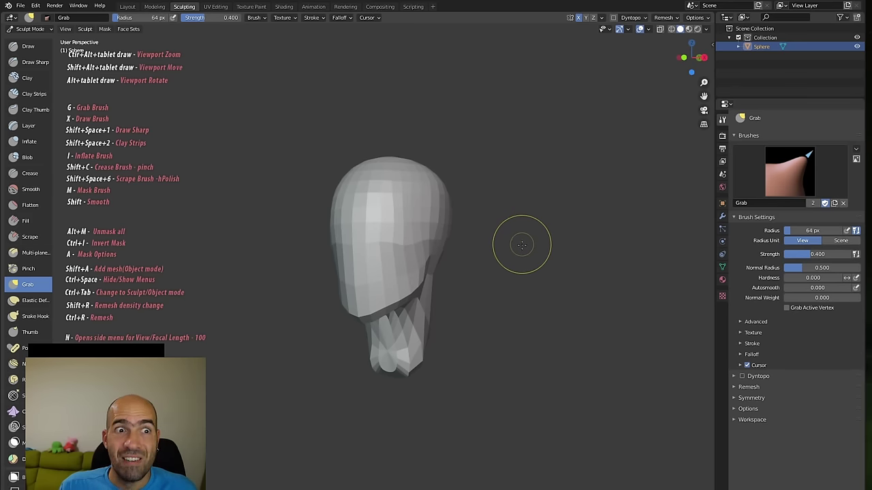
{"action": "key", "text": "shift"}
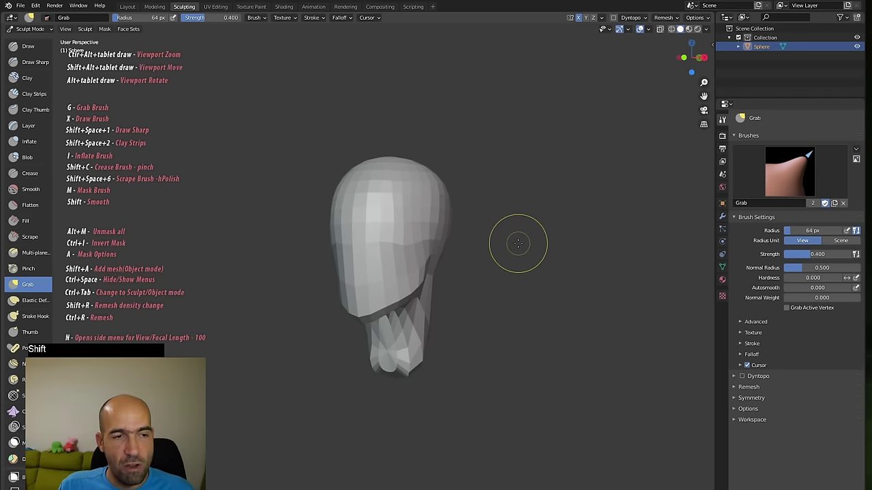
{"action": "key", "text": "shift+r"}
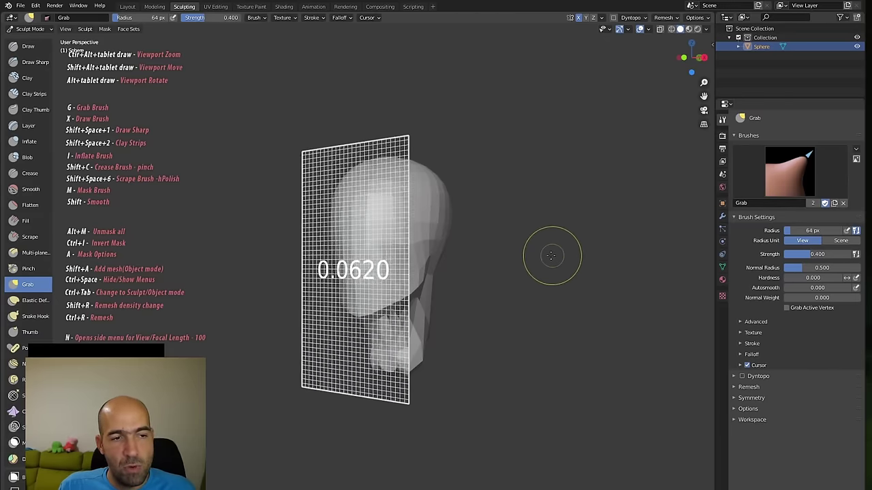
{"action": "mouse_move", "coordinate": [552, 255]}
{"action": "left_mouse_down", "text": "shift"}
{"action": "mouse_move", "coordinate": [574, 255]}
{"action": "mouse_move", "coordinate": [564, 255]}
{"action": "left_mouse_up", "text": "shift"}
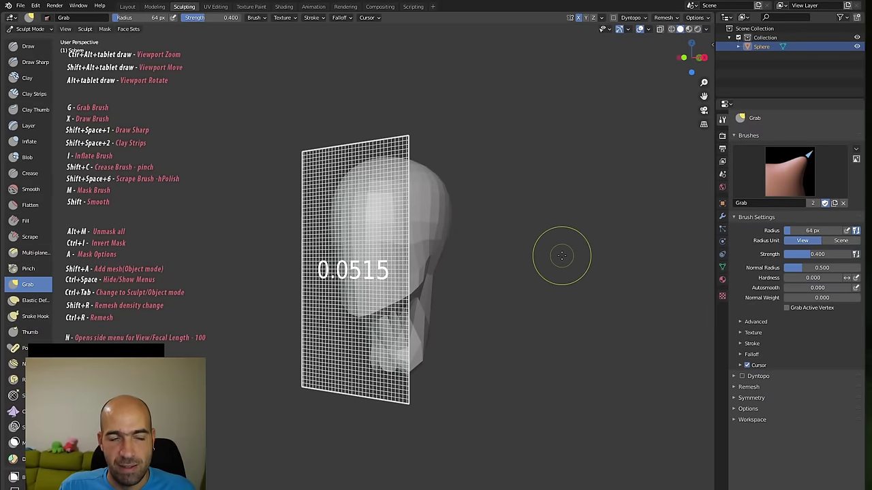
{"action": "left_click", "coordinate": [562, 255]}
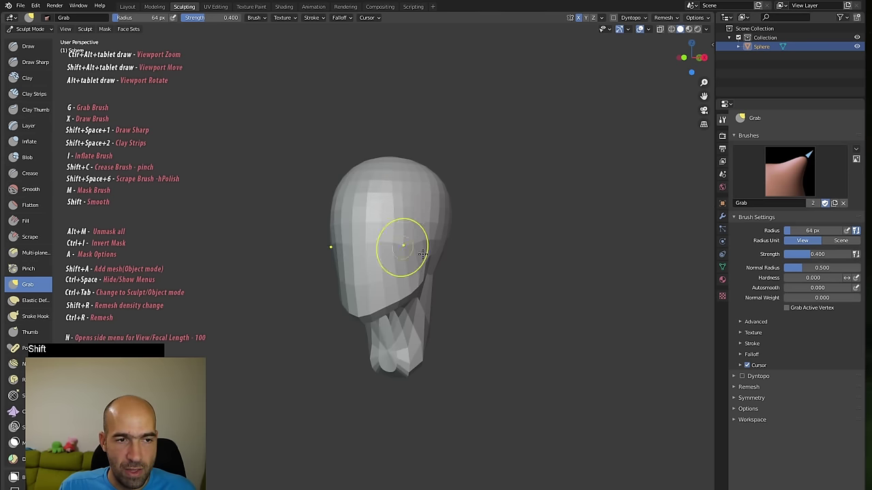
- Voxel-remesh the head and neck with the new density
{"action": "mouse_move", "coordinate": [422, 253]}
{"action": "left_mouse_down", "text": "alt"}
{"action": "mouse_move", "coordinate": [486, 230]}
{"action": "mouse_move", "coordinate": [461, 222]}
{"action": "mouse_move", "coordinate": [571, 227]}
{"action": "mouse_move", "coordinate": [472, 228]}
{"action": "mouse_move", "coordinate": [544, 230]}
{"action": "mouse_move", "coordinate": [549, 214]}
{"action": "left_mouse_up", "text": "alt"}
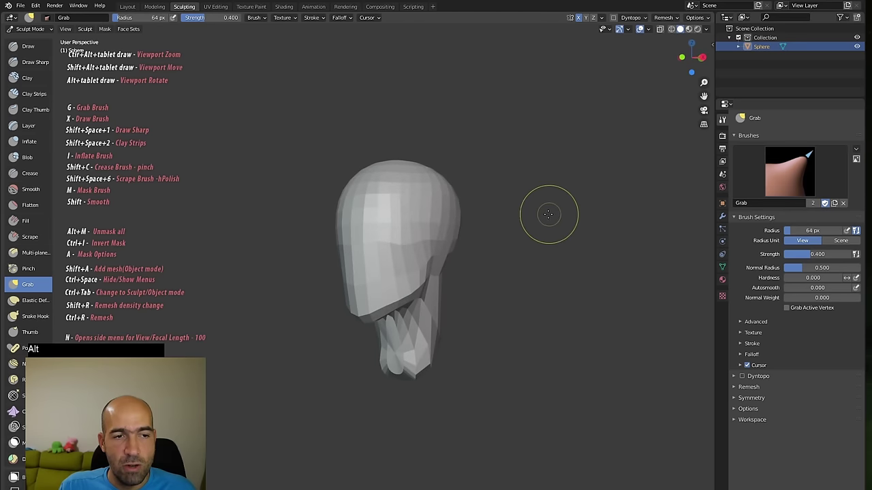
{"action": "key", "text": "ctrl"}
{"action": "key", "text": "ctrl+r"}
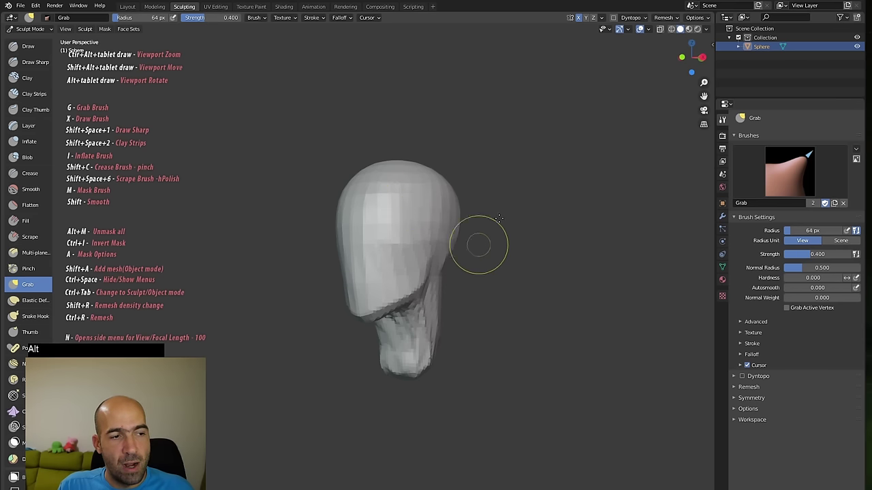
- Smooth the facets on the face, jaw, skull and neck of the remeshed head
{"action": "left_click_drag", "start_coordinate": [498, 223], "coordinate": [392, 213], "text": "alt"}
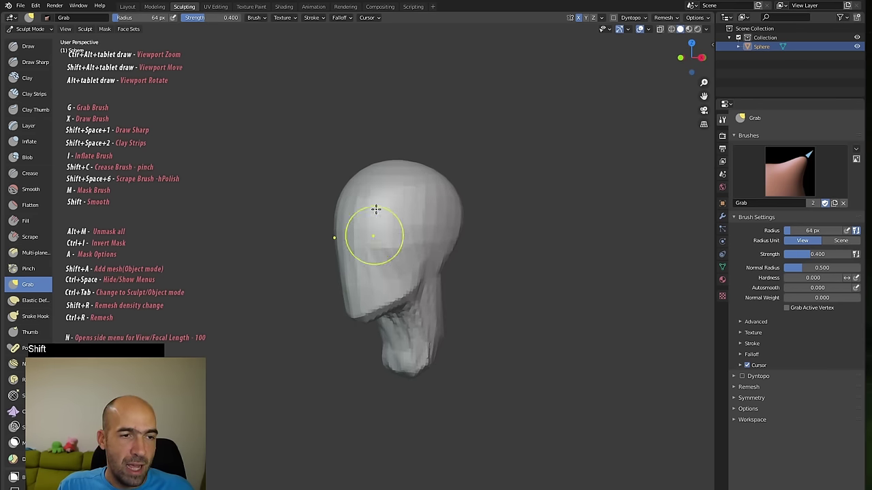
{"action": "left_click_drag", "start_coordinate": [363, 298], "coordinate": [412, 286], "text": "shift"}
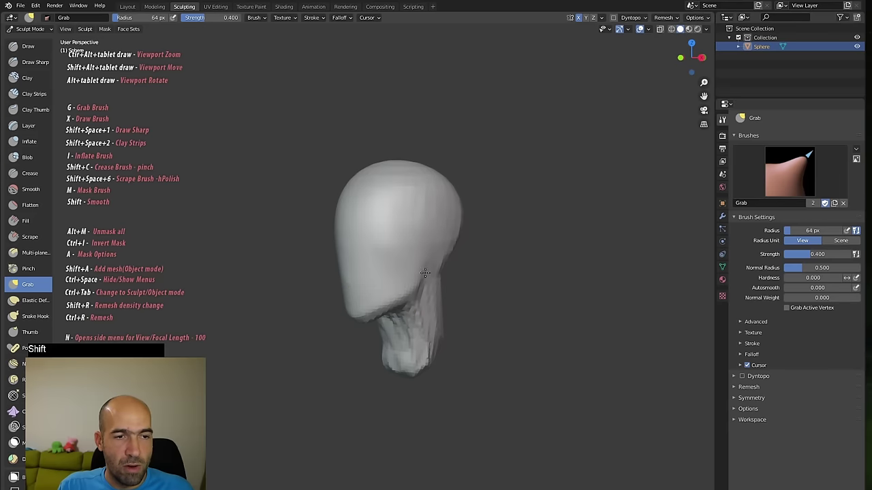
{"action": "left_click_drag", "start_coordinate": [504, 208], "coordinate": [403, 175], "text": "alt"}
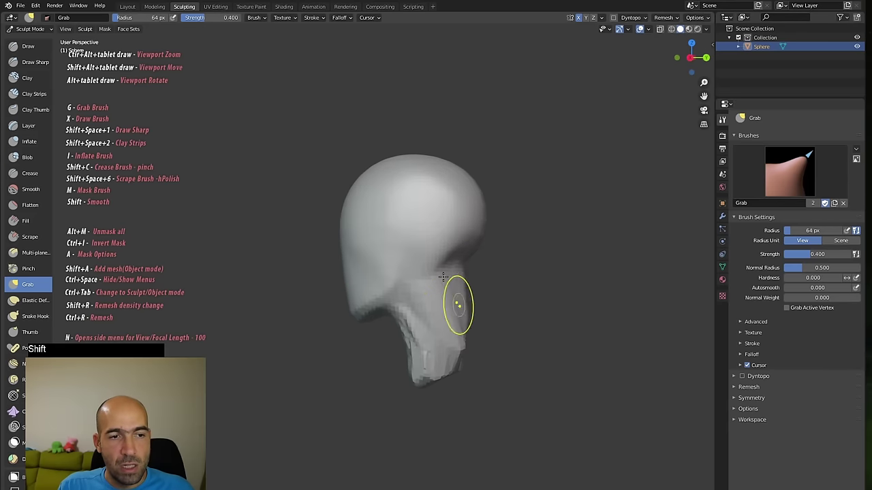
{"action": "mouse_move", "coordinate": [455, 313]}
{"action": "left_mouse_down", "text": "shift"}
{"action": "mouse_move", "coordinate": [412, 337]}
{"action": "mouse_move", "coordinate": [402, 315]}
{"action": "left_mouse_up", "text": "shift"}
{"action": "left_click_drag", "start_coordinate": [365, 402], "coordinate": [465, 382], "text": "alt"}
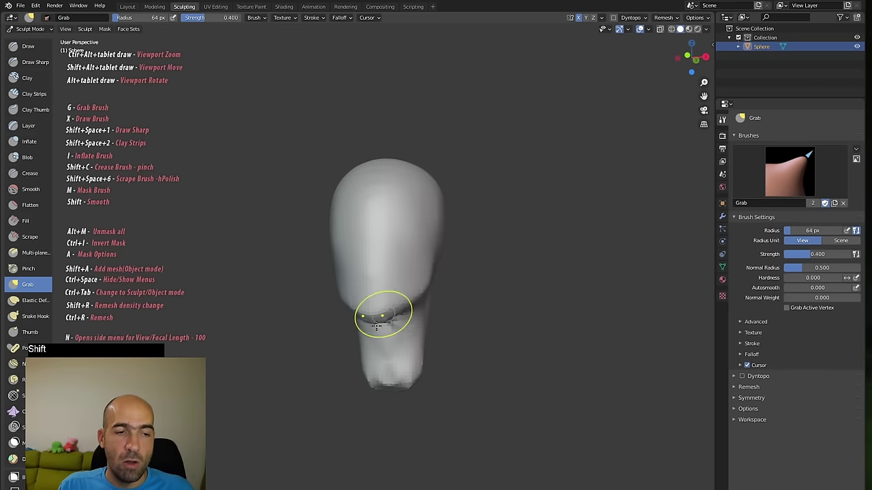
{"action": "left_click_drag", "start_coordinate": [479, 313], "coordinate": [491, 252], "text": "alt"}
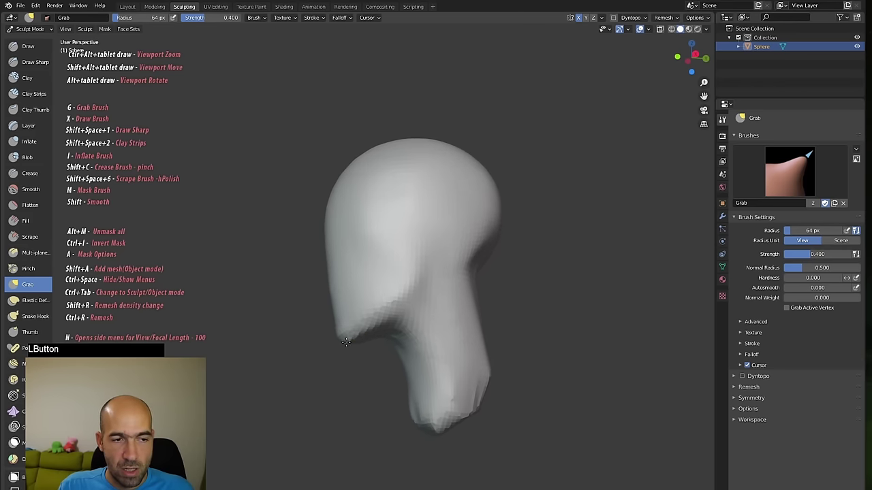
- Enlarge the Grab brush radius to 86 px, adjust the underside of the jaw and smooth the cheek
{"action": "mouse_move", "coordinate": [368, 332]}
{"action": "left_mouse_down", "text": "alt"}
{"action": "mouse_move", "coordinate": [320, 375]}
{"action": "mouse_move", "coordinate": [352, 306]}
{"action": "mouse_move", "coordinate": [364, 321]}
{"action": "left_mouse_up", "text": "alt"}
{"action": "key", "text": "bracketright"}
{"action": "key", "text": "bracketright"}
{"action": "key", "text": "bracketright"}
{"action": "left_click_drag", "start_coordinate": [368, 315], "coordinate": [380, 311]}
{"action": "left_click_drag", "start_coordinate": [385, 309], "coordinate": [391, 262], "text": "shift"}
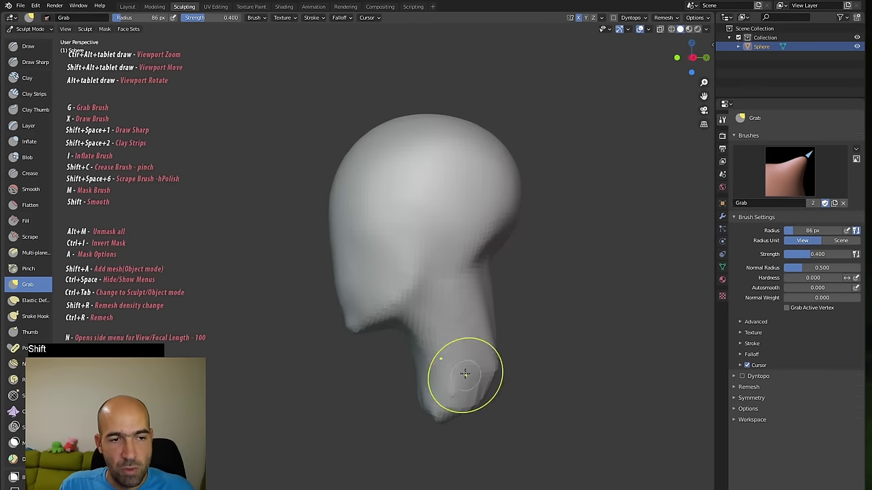
- Enlarge the Grab brush radius to 128 px and pull the base of the neck outward
{"action": "mouse_move", "coordinate": [510, 335]}
{"action": "left_mouse_down", "text": "alt"}
{"action": "mouse_move", "coordinate": [492, 307]}
{"action": "mouse_move", "coordinate": [539, 333]}
{"action": "left_mouse_up", "text": "alt"}
{"action": "key", "text": "bracketright"}
{"action": "key", "text": "bracketright"}
{"action": "key", "text": "bracketright"}
{"action": "key", "text": "bracketright"}
{"action": "mouse_move", "coordinate": [493, 379]}
{"action": "left_mouse_down"}
{"action": "mouse_move", "coordinate": [458, 403]}
{"action": "mouse_move", "coordinate": [579, 374]}
{"action": "left_mouse_up"}
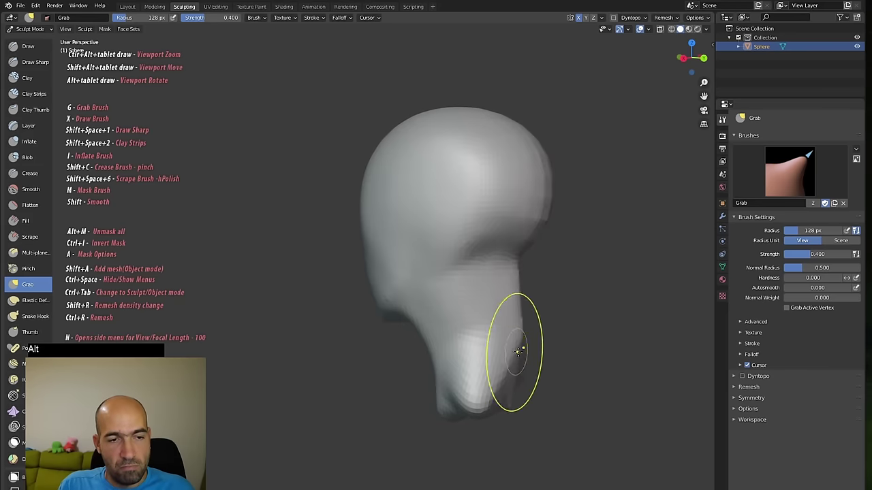
- Shape the back of the neck with Grab strokes and smooth the nape below the skull
{"action": "left_click_drag", "start_coordinate": [519, 370], "coordinate": [537, 378]}
{"action": "left_click_drag", "start_coordinate": [542, 323], "coordinate": [562, 322], "text": "alt"}
{"action": "left_click_drag", "start_coordinate": [528, 342], "coordinate": [514, 344]}
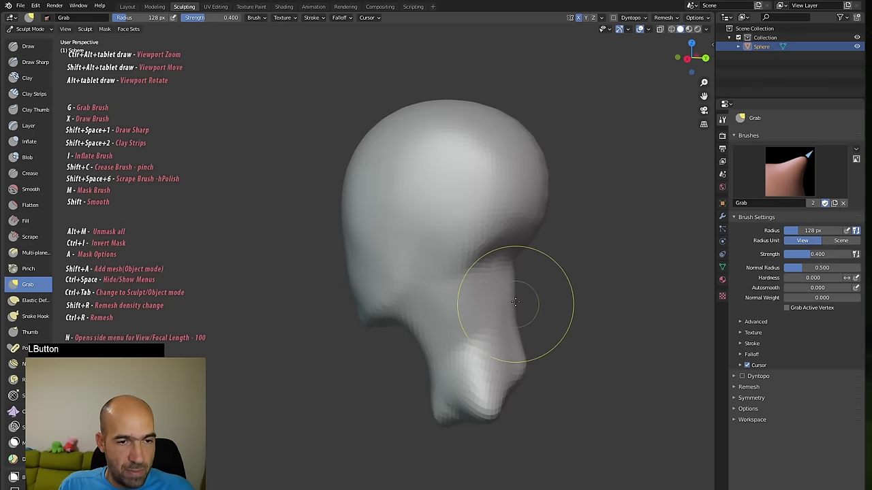
{"action": "left_click_drag", "start_coordinate": [526, 288], "coordinate": [503, 289], "text": "alt"}
{"action": "mouse_move", "coordinate": [510, 294]}
{"action": "left_mouse_down", "text": "shift"}
{"action": "mouse_move", "coordinate": [586, 292]}
{"action": "mouse_move", "coordinate": [515, 283]}
{"action": "left_mouse_up", "text": "shift"}
{"action": "mouse_move", "coordinate": [574, 334]}
{"action": "left_mouse_down", "text": "alt"}
{"action": "mouse_move", "coordinate": [575, 310]}
{"action": "mouse_move", "coordinate": [407, 321]}
{"action": "mouse_move", "coordinate": [419, 322]}
{"action": "left_mouse_up", "text": "alt"}
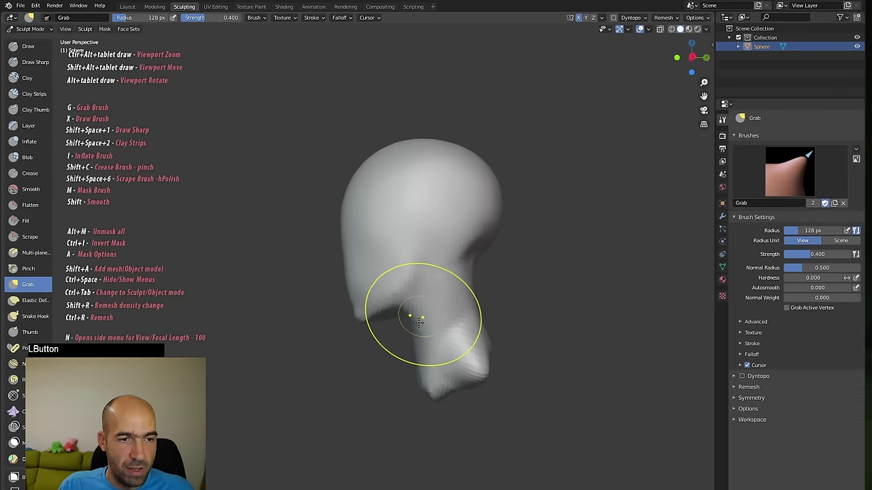
- Extend the base of the neck and refine its front and back contours with Grab strokes
{"action": "mouse_move", "coordinate": [417, 391]}
{"action": "left_mouse_down"}
{"action": "mouse_move", "coordinate": [391, 399]}
{"action": "mouse_move", "coordinate": [440, 399]}
{"action": "mouse_move", "coordinate": [488, 331]}
{"action": "mouse_move", "coordinate": [493, 341]}
{"action": "mouse_move", "coordinate": [491, 300]}
{"action": "left_mouse_up"}
{"action": "mouse_move", "coordinate": [470, 382]}
{"action": "left_mouse_down"}
{"action": "mouse_move", "coordinate": [484, 417]}
{"action": "mouse_move", "coordinate": [516, 370]}
{"action": "mouse_move", "coordinate": [461, 403]}
{"action": "left_mouse_up"}
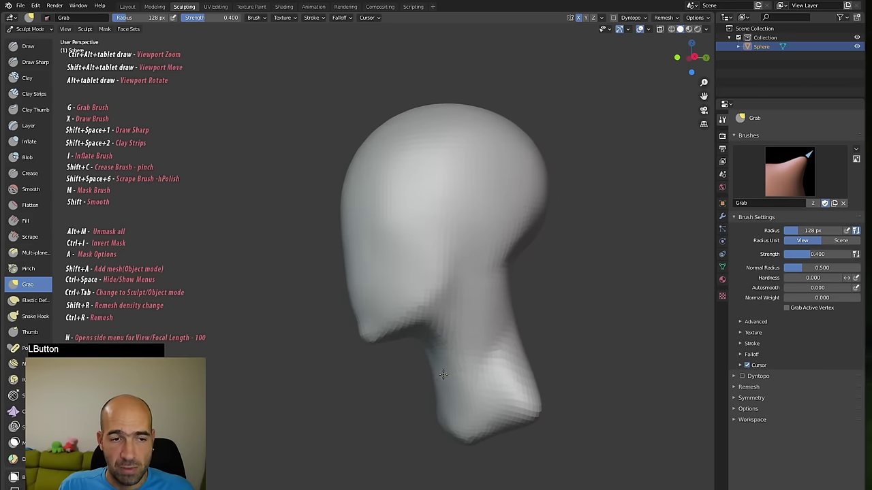
{"action": "left_click_drag", "start_coordinate": [444, 353], "coordinate": [436, 349]}
{"action": "left_click_drag", "start_coordinate": [498, 291], "coordinate": [503, 289]}
- Smooth the nape and the back of the skull
{"action": "left_click_drag", "start_coordinate": [503, 289], "coordinate": [540, 276], "text": "alt"}
{"action": "mouse_move", "coordinate": [512, 269]}
{"action": "left_mouse_down", "text": "shift"}
{"action": "mouse_move", "coordinate": [521, 232]}
{"action": "mouse_move", "coordinate": [468, 233]}
{"action": "left_mouse_up", "text": "shift"}
{"action": "left_click_drag", "start_coordinate": [586, 223], "coordinate": [619, 113], "text": "shift"}
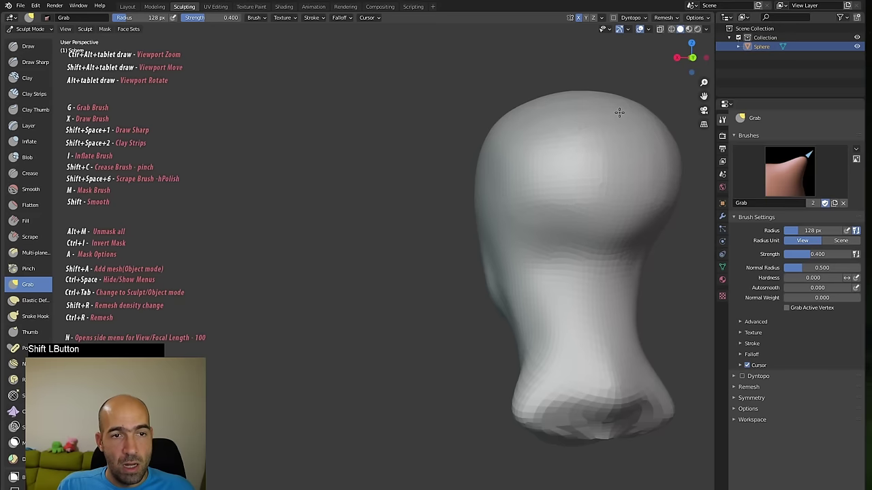
- Adjust the upper side of the skull from behind with a small Grab stroke
{"action": "left_click_drag", "start_coordinate": [429, 216], "coordinate": [457, 257], "text": "alt"}
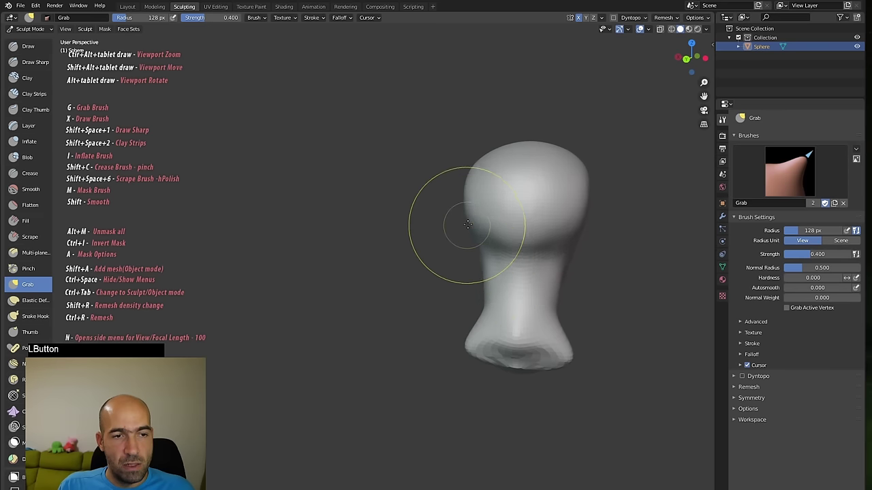
{"action": "left_click_drag", "start_coordinate": [468, 224], "coordinate": [489, 196], "text": "alt"}
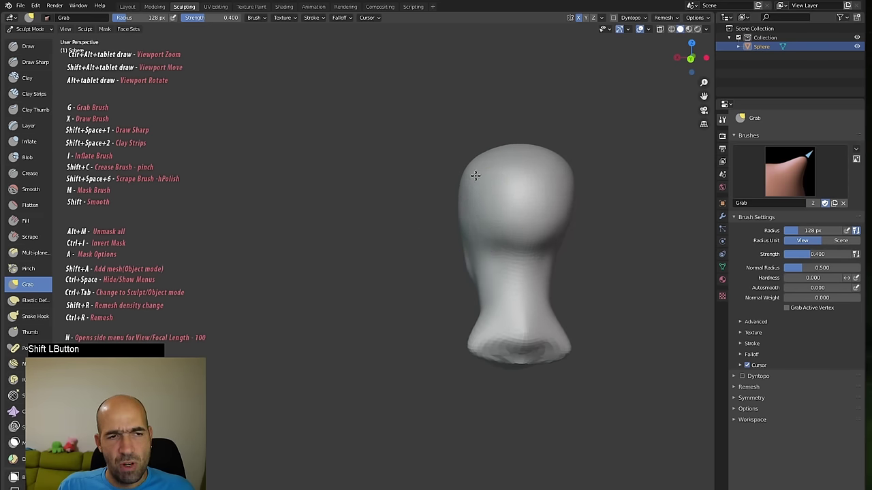
{"action": "left_click_drag", "start_coordinate": [426, 214], "coordinate": [436, 225], "text": "alt"}
{"action": "left_click_drag", "start_coordinate": [482, 195], "coordinate": [477, 201]}
{"action": "left_click_drag", "start_coordinate": [414, 234], "coordinate": [481, 201], "text": "alt"}
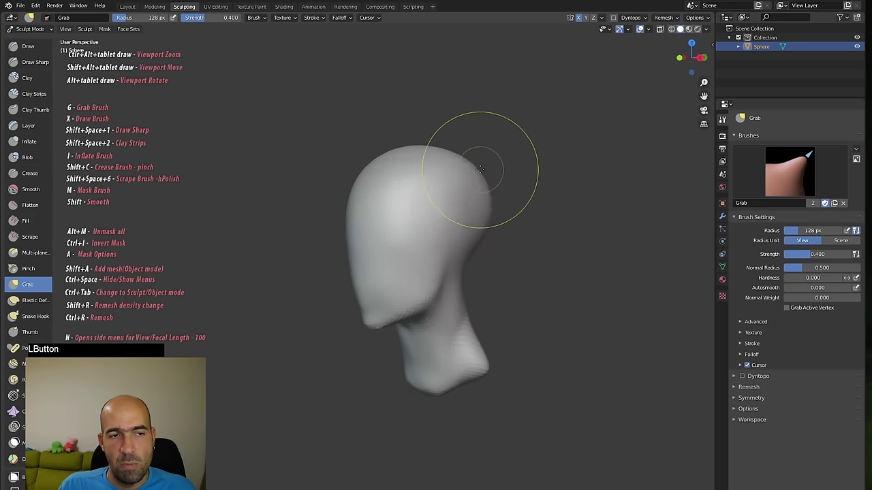
- Push the forehead slightly inward in profile with a Grab stroke
{"action": "mouse_move", "coordinate": [525, 185]}
{"action": "left_mouse_down", "text": "alt"}
{"action": "mouse_move", "coordinate": [490, 239]}
{"action": "mouse_move", "coordinate": [541, 245]}
{"action": "left_mouse_up", "text": "alt"}
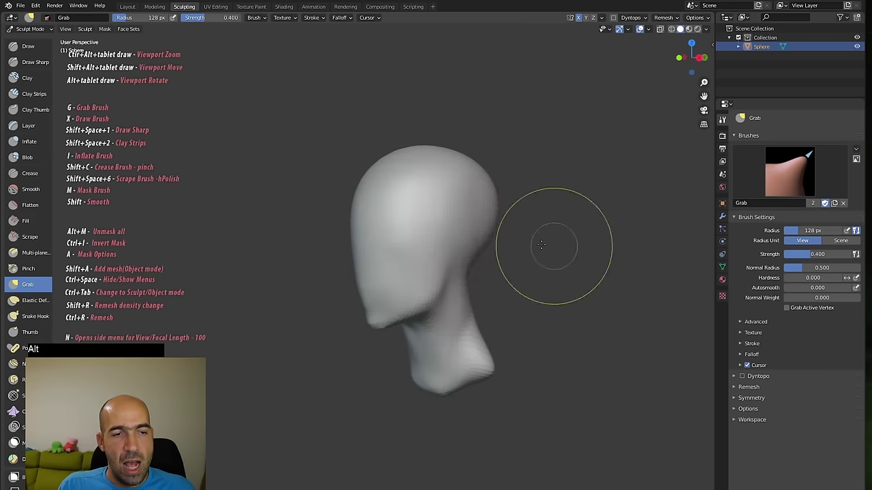
{"action": "left_click_drag", "start_coordinate": [465, 286], "coordinate": [470, 203], "text": "alt"}
{"action": "left_click_drag", "start_coordinate": [529, 184], "coordinate": [497, 194], "text": "alt"}
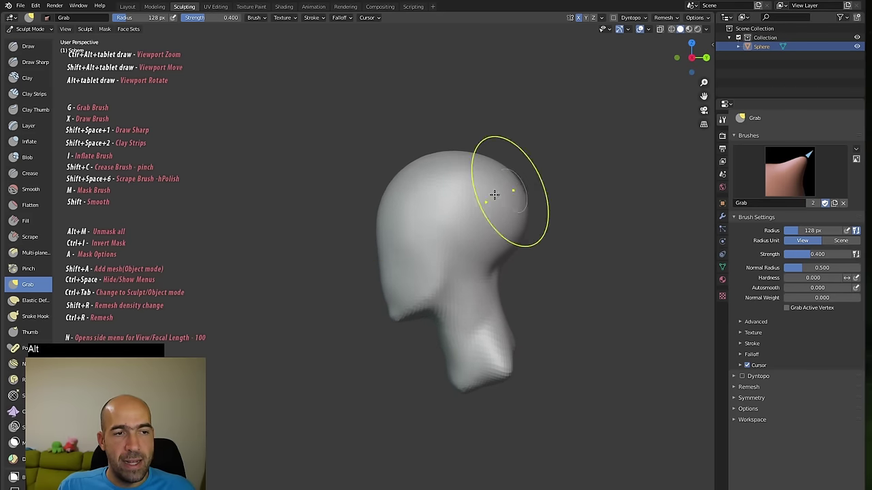
{"action": "left_click_drag", "start_coordinate": [378, 222], "coordinate": [385, 222]}
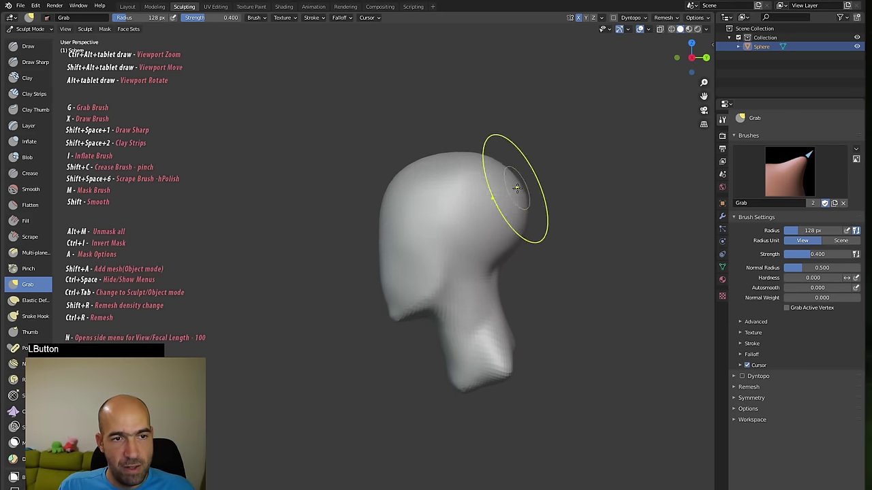
{"action": "left_click_drag", "start_coordinate": [519, 206], "coordinate": [510, 226], "text": "alt"}
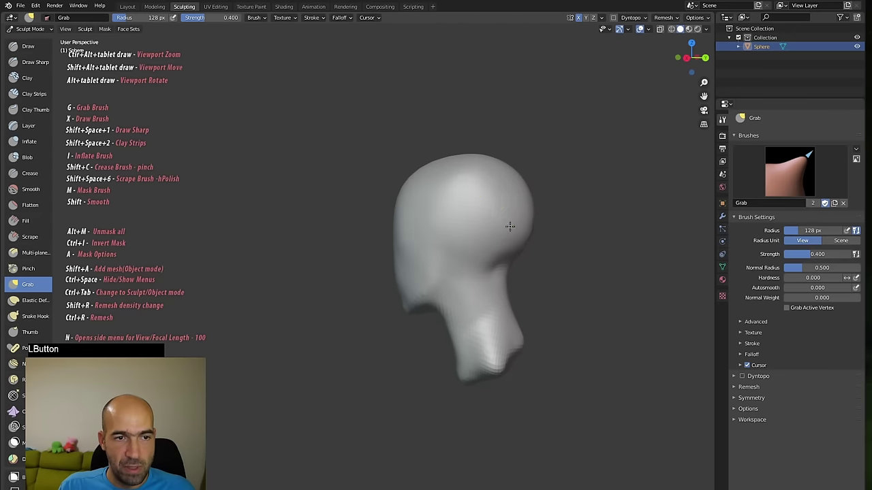
- Adjust the neck contour under the jaw and along the back with small Grab strokes
{"action": "left_click_drag", "start_coordinate": [568, 250], "coordinate": [568, 284], "text": "alt"}
{"action": "left_click_drag", "start_coordinate": [524, 282], "coordinate": [529, 281], "text": "alt"}
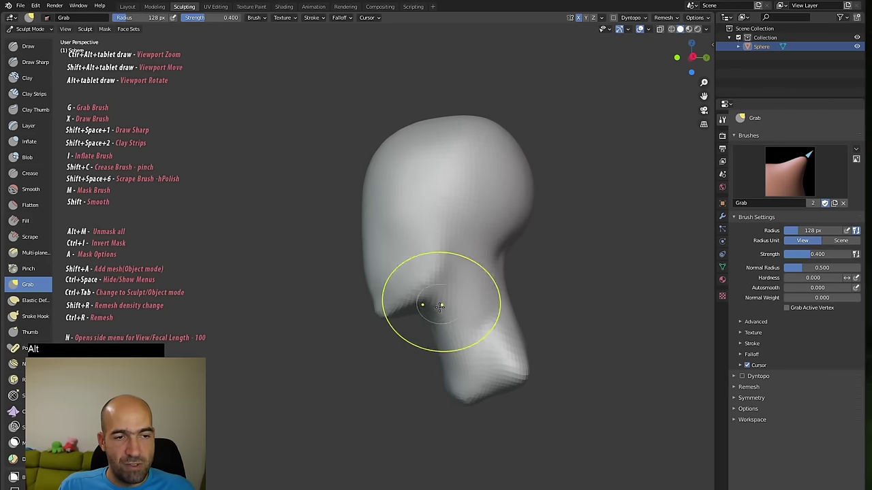
{"action": "left_click_drag", "start_coordinate": [440, 304], "coordinate": [442, 311]}
{"action": "left_click_drag", "start_coordinate": [516, 317], "coordinate": [519, 317]}
{"action": "left_click_drag", "start_coordinate": [524, 312], "coordinate": [513, 312], "text": "alt"}
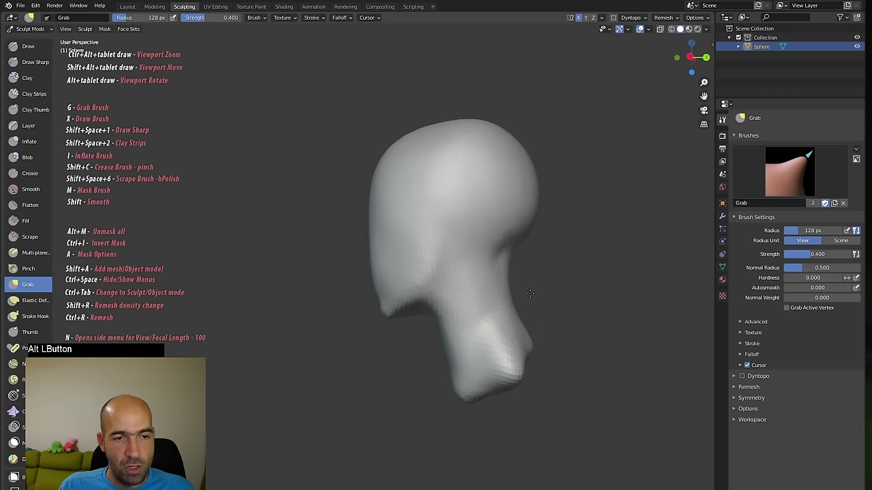
{"action": "mouse_move", "coordinate": [518, 277]}
{"action": "left_mouse_down"}
{"action": "mouse_move", "coordinate": [509, 277]}
{"action": "mouse_move", "coordinate": [497, 245]}
{"action": "mouse_move", "coordinate": [586, 251]}
{"action": "mouse_move", "coordinate": [470, 261]}
{"action": "mouse_move", "coordinate": [443, 255]}
{"action": "mouse_move", "coordinate": [455, 250]}
{"action": "left_mouse_up"}
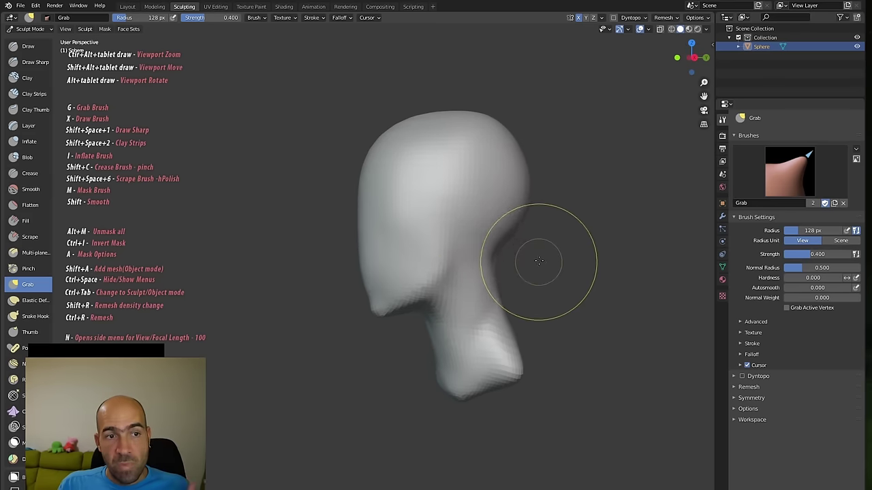
- Reshape the sides of the head from the upper skull down toward the cheeks with Grab strokes
{"action": "left_click_drag", "start_coordinate": [445, 143], "coordinate": [608, 171], "text": "alt"}
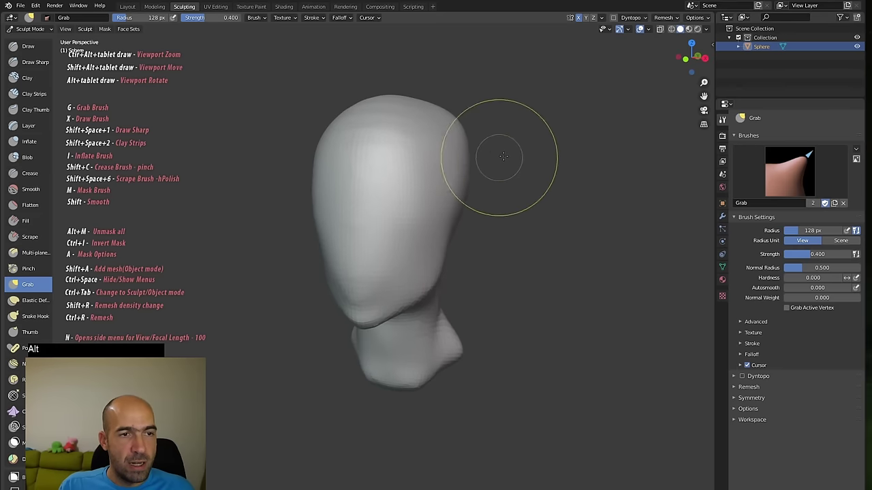
{"action": "mouse_move", "coordinate": [498, 157]}
{"action": "left_mouse_down", "text": "alt"}
{"action": "mouse_move", "coordinate": [364, 127]}
{"action": "mouse_move", "coordinate": [477, 124]}
{"action": "mouse_move", "coordinate": [457, 121]}
{"action": "left_mouse_up", "text": "alt"}
{"action": "mouse_move", "coordinate": [509, 128]}
{"action": "left_mouse_down", "text": "alt"}
{"action": "mouse_move", "coordinate": [572, 139]}
{"action": "mouse_move", "coordinate": [535, 171]}
{"action": "mouse_move", "coordinate": [515, 159]}
{"action": "left_mouse_up", "text": "alt"}
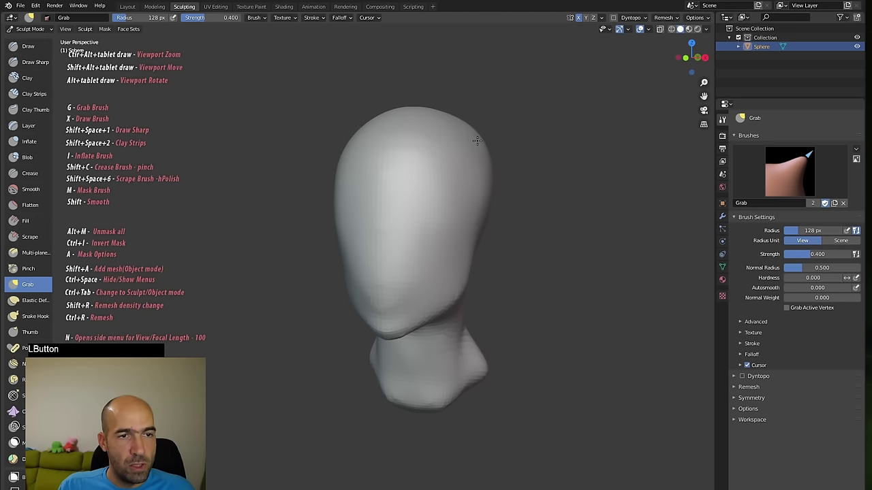
{"action": "left_click_drag", "start_coordinate": [482, 152], "coordinate": [477, 165]}
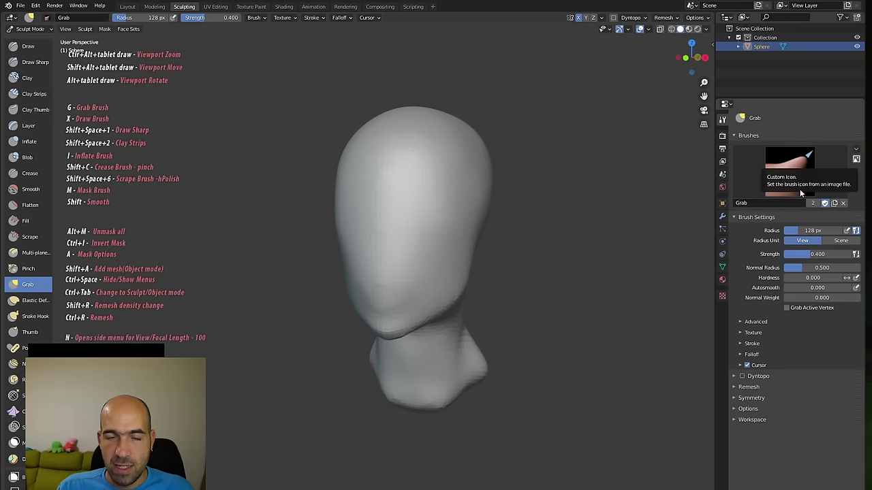
{"action": "mouse_move", "coordinate": [480, 160]}
{"action": "left_mouse_down"}
{"action": "mouse_move", "coordinate": [467, 175]}
{"action": "mouse_move", "coordinate": [477, 165]}
{"action": "mouse_move", "coordinate": [501, 201]}
{"action": "mouse_move", "coordinate": [486, 198]}
{"action": "left_mouse_up"}
{"action": "left_click_drag", "start_coordinate": [545, 210], "coordinate": [567, 214], "text": "alt"}
{"action": "mouse_move", "coordinate": [490, 190]}
{"action": "left_mouse_down"}
{"action": "mouse_move", "coordinate": [551, 209]}
{"action": "mouse_move", "coordinate": [534, 210]}
{"action": "mouse_move", "coordinate": [524, 287]}
{"action": "mouse_move", "coordinate": [502, 272]}
{"action": "left_mouse_up"}
- Refine the chin and the sides of the jaw with Grab strokes from the front and three-quarter view
{"action": "left_click_drag", "start_coordinate": [418, 369], "coordinate": [429, 363]}
{"action": "left_click_drag", "start_coordinate": [438, 363], "coordinate": [467, 349]}
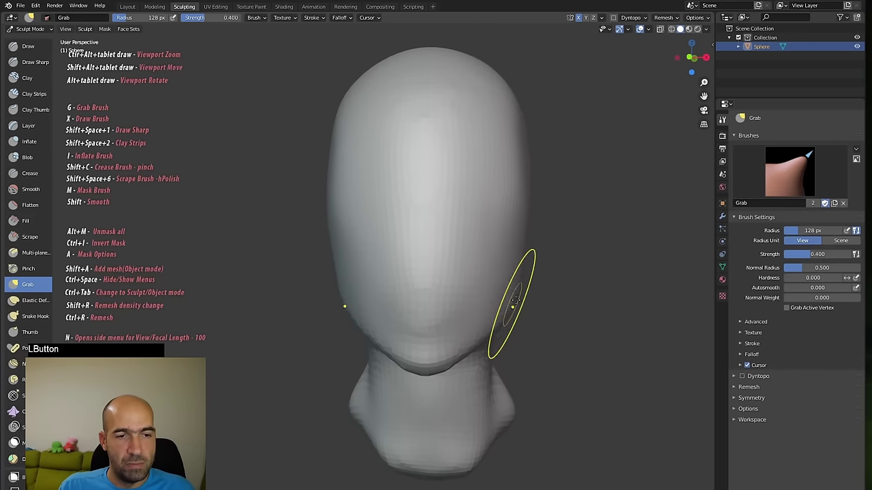
{"action": "left_click_drag", "start_coordinate": [512, 284], "coordinate": [525, 292], "text": "alt"}
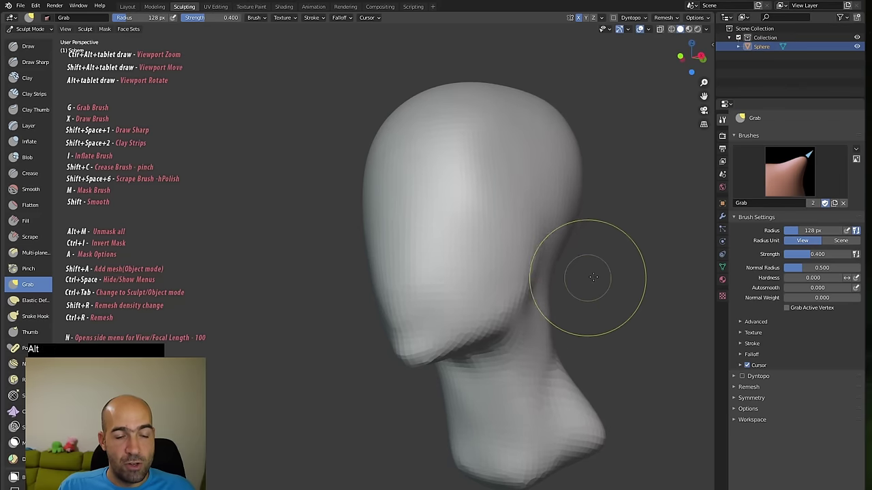
{"action": "left_click_drag", "start_coordinate": [593, 277], "coordinate": [621, 274], "text": "alt"}
{"action": "mouse_move", "coordinate": [533, 273]}
{"action": "left_mouse_down"}
{"action": "mouse_move", "coordinate": [526, 278]}
{"action": "mouse_move", "coordinate": [567, 287]}
{"action": "mouse_move", "coordinate": [511, 277]}
{"action": "mouse_move", "coordinate": [512, 298]}
{"action": "left_mouse_up"}
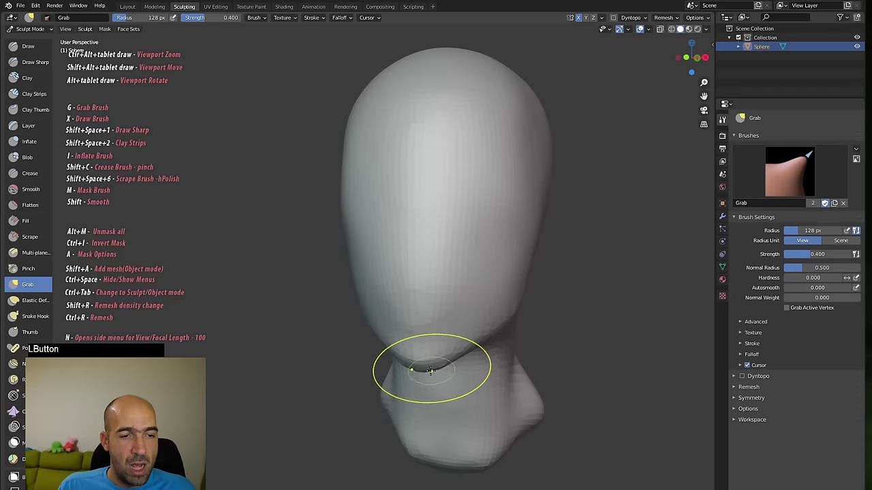
{"action": "left_click_drag", "start_coordinate": [430, 371], "coordinate": [426, 363]}
- Reduce the brush radius to 82 px and smooth the lower face above the chin
{"action": "key", "text": "bracketleft"}
{"action": "key", "text": "bracketleft"}
{"action": "key", "text": "bracketleft"}
{"action": "key", "text": "bracketleft"}
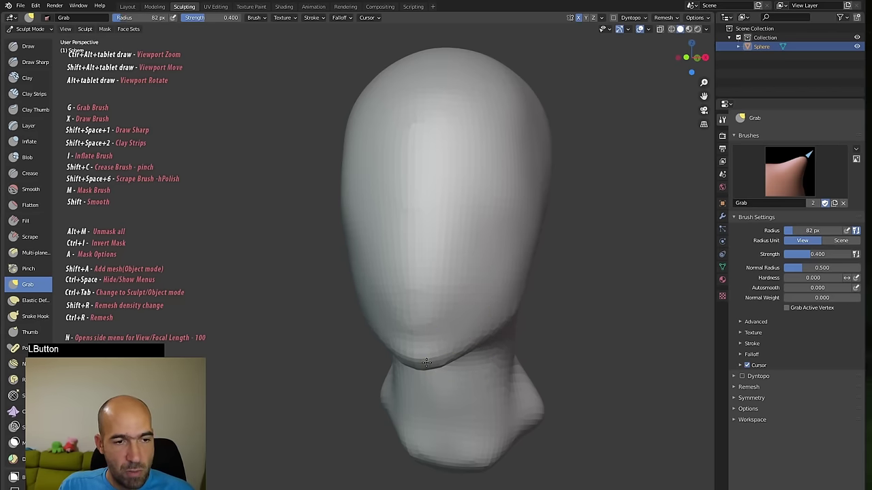
{"action": "key", "text": "shift"}
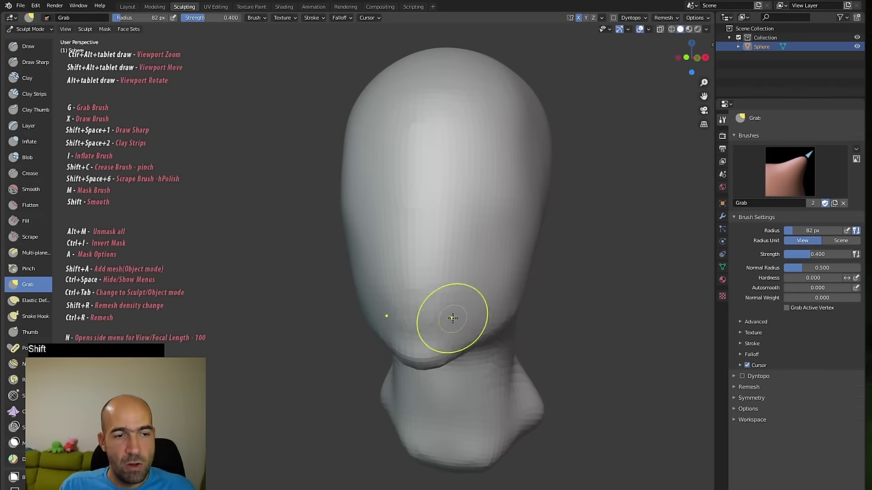
{"action": "left_click_drag", "start_coordinate": [452, 318], "coordinate": [429, 288], "text": "shift"}
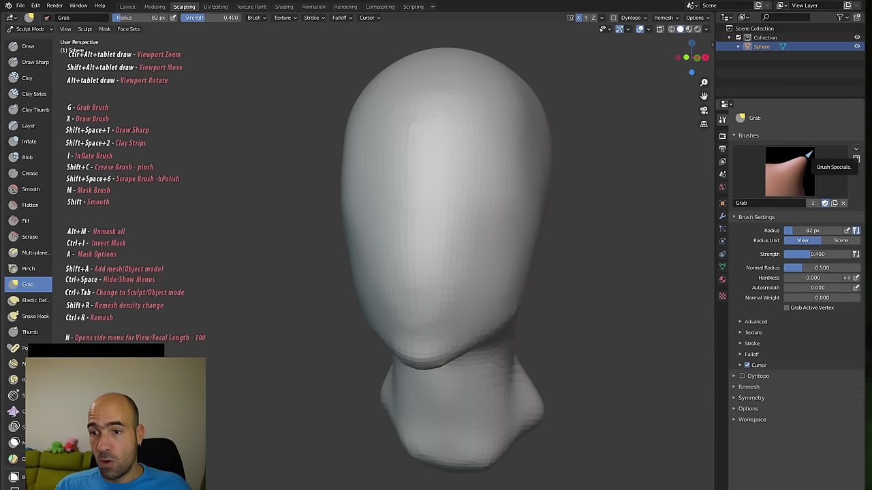
- Adjust the side of the forehead and temple with a Grab stroke using the smaller brush
{"action": "mouse_move", "coordinate": [590, 253]}
{"action": "left_mouse_down", "text": "ctrl+alt"}
{"action": "mouse_move", "coordinate": [604, 254]}
{"action": "mouse_move", "coordinate": [545, 238]}
{"action": "left_mouse_up", "text": "ctrl+alt"}
{"action": "left_click_drag", "start_coordinate": [511, 177], "coordinate": [522, 193], "text": "alt"}
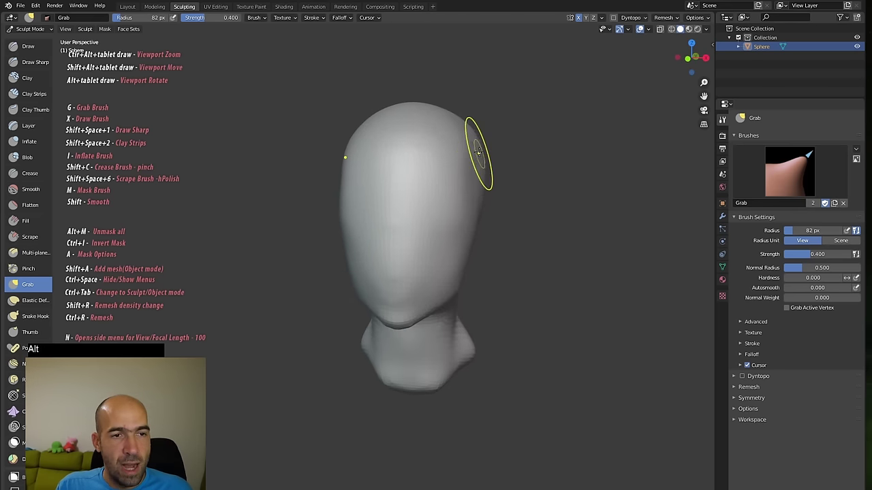
{"action": "mouse_move", "coordinate": [480, 153]}
{"action": "left_mouse_down"}
{"action": "mouse_move", "coordinate": [474, 148]}
{"action": "mouse_move", "coordinate": [459, 196]}
{"action": "left_mouse_up"}
{"action": "left_click_drag", "start_coordinate": [514, 205], "coordinate": [471, 180], "text": "alt"}
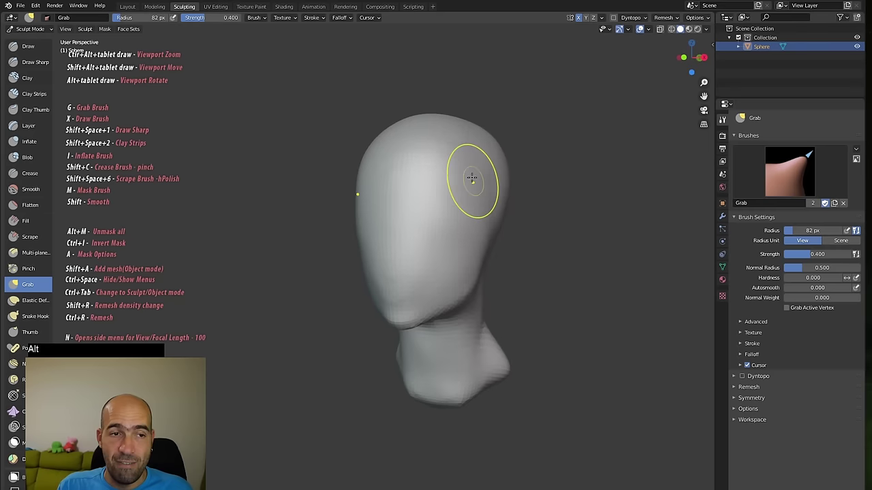
{"action": "left_click_drag", "start_coordinate": [553, 177], "coordinate": [539, 170], "text": "alt"}
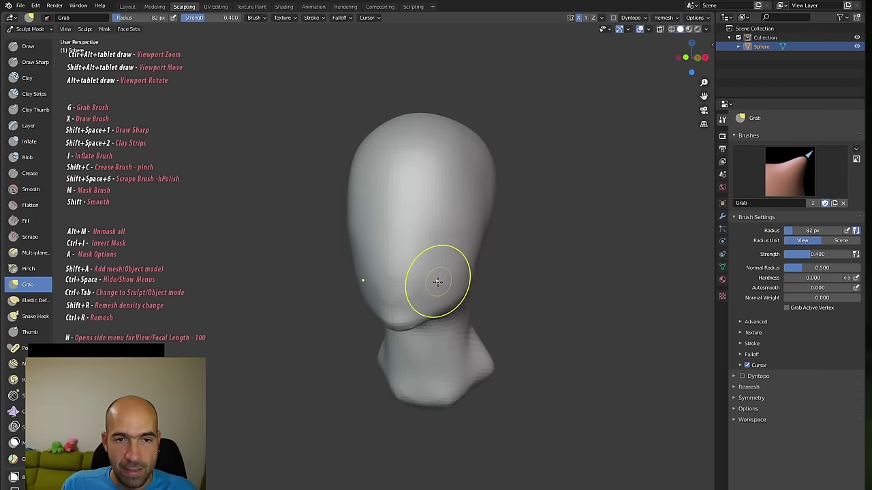
- Set the viewport focal length to 100 mm and bring the whole head back into view
{"action": "key", "text": "n"}
{"action": "key", "text": "n"}
{"action": "key", "text": "n"}
{"action": "key", "text": "n"}
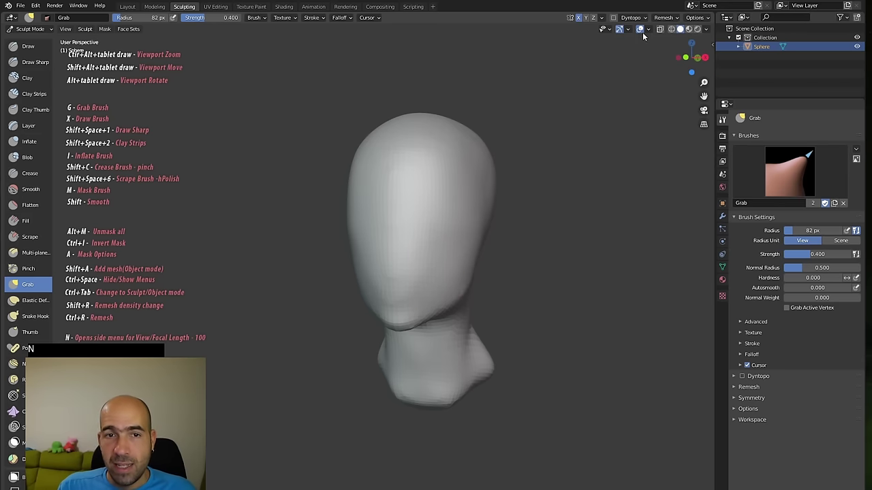
{"action": "key", "text": "n"}
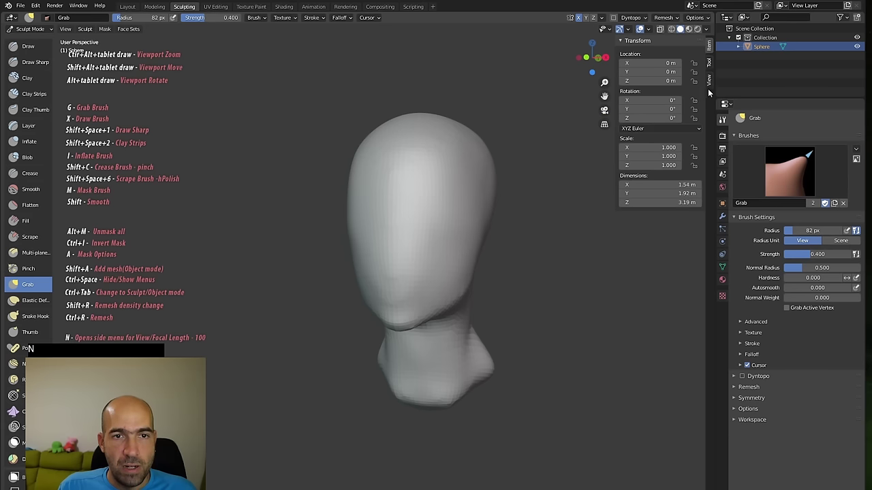
{"action": "left_click", "coordinate": [709, 80]}
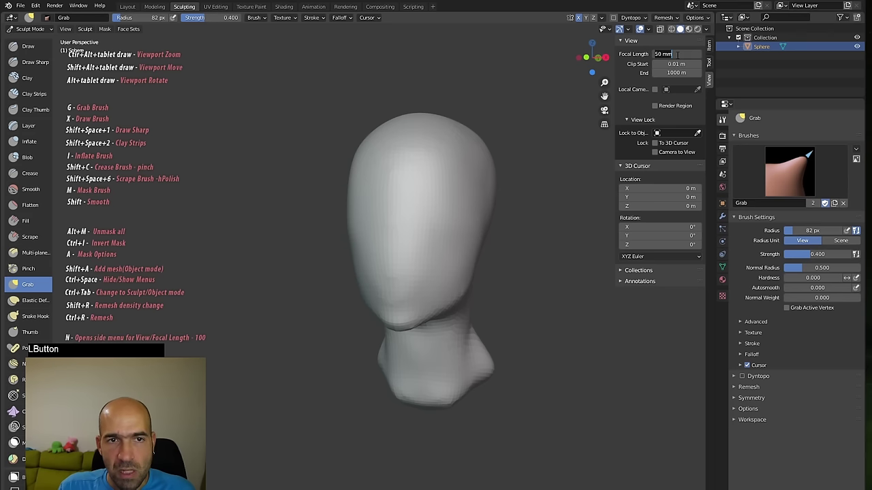
{"action": "key", "text": "Return"}
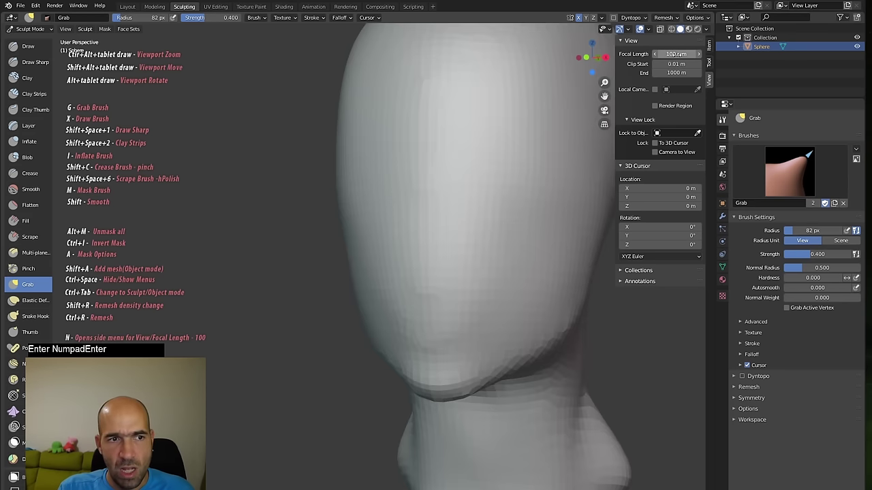
{"action": "left_click_drag", "start_coordinate": [647, 338], "coordinate": [575, 319], "text": "ctrl+alt"}
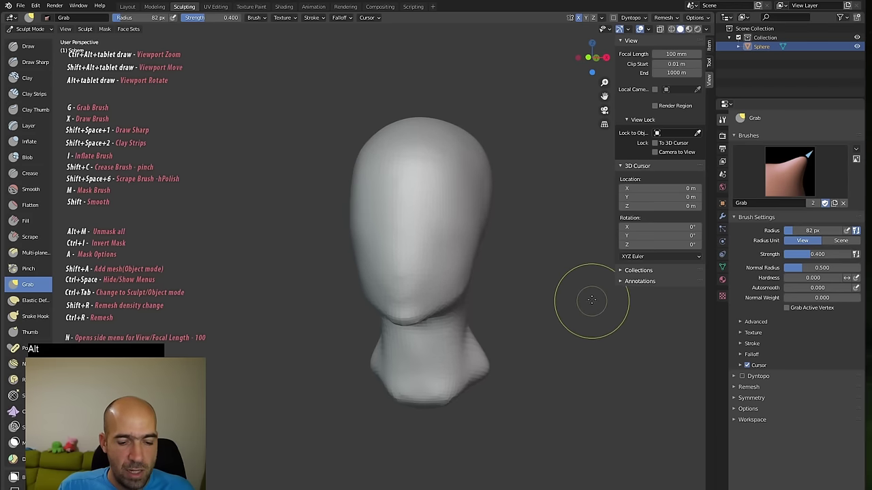
{"action": "key", "text": "n"}
- Smooth the forehead, temple and upper side of the skull
{"action": "left_click_drag", "start_coordinate": [577, 251], "coordinate": [525, 211], "text": "alt"}
{"action": "mouse_move", "coordinate": [430, 195]}
{"action": "left_mouse_down", "text": "shift"}
{"action": "mouse_move", "coordinate": [460, 196]}
{"action": "mouse_move", "coordinate": [476, 168]}
{"action": "left_mouse_up", "text": "shift"}
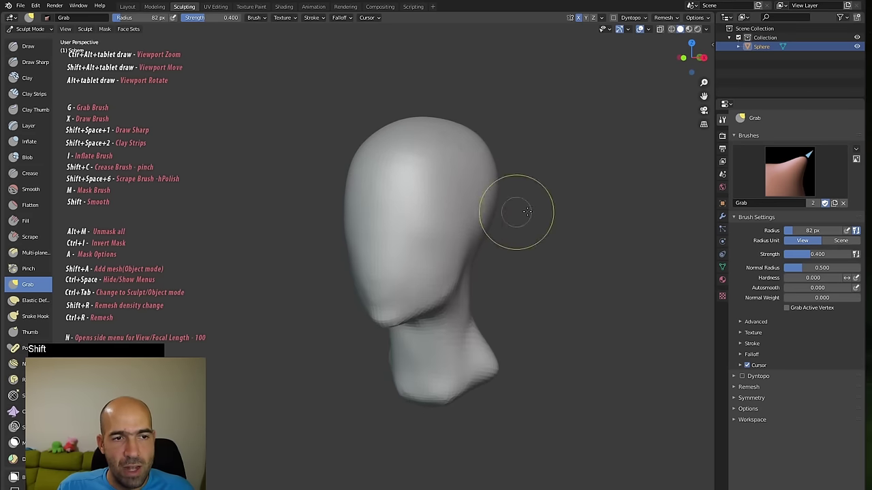
{"action": "left_click_drag", "start_coordinate": [528, 215], "coordinate": [481, 204], "text": "alt"}
{"action": "left_click_drag", "start_coordinate": [501, 161], "coordinate": [497, 180], "text": "shift"}
{"action": "left_click_drag", "start_coordinate": [596, 223], "coordinate": [545, 256], "text": "alt"}
- Carve the transition between jaw and neck with a 41 px Draw brush in subtract direction
{"action": "key", "text": "x"}
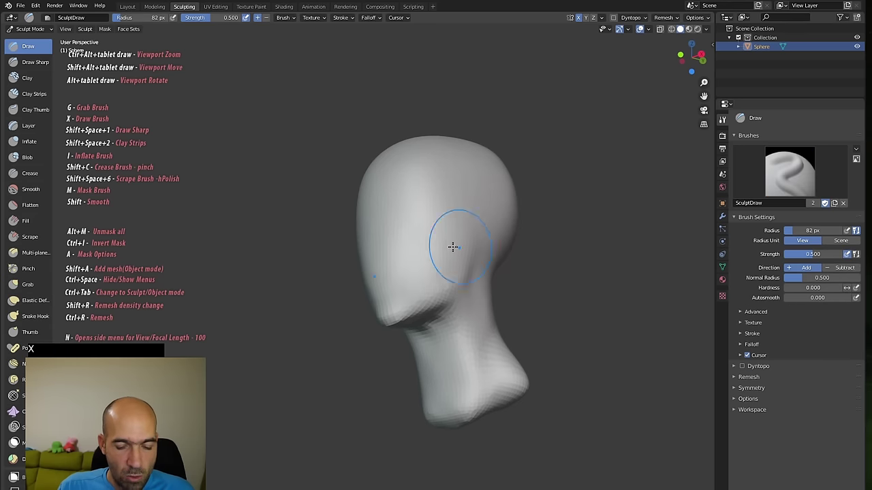
{"action": "left_click_drag", "start_coordinate": [515, 287], "coordinate": [473, 325], "text": "alt"}
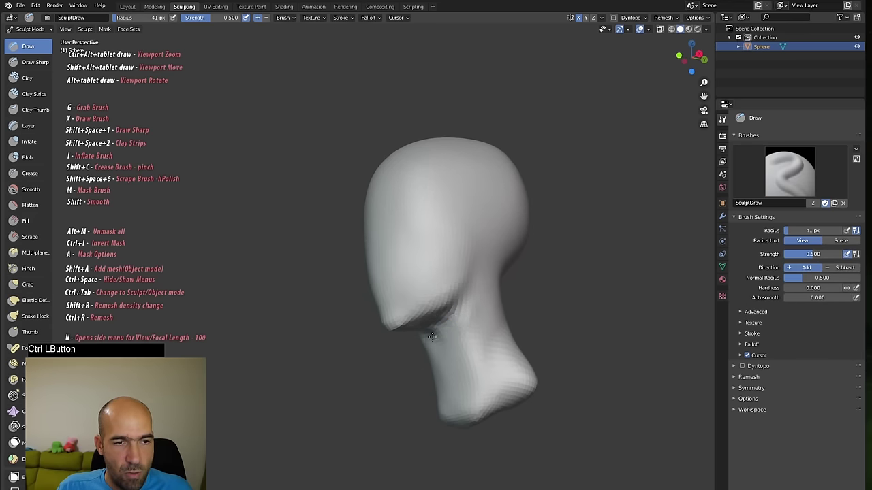
{"action": "left_click_drag", "start_coordinate": [538, 278], "coordinate": [543, 301], "text": "alt"}
{"action": "left_click_drag", "start_coordinate": [470, 329], "coordinate": [467, 307], "text": "ctrl"}
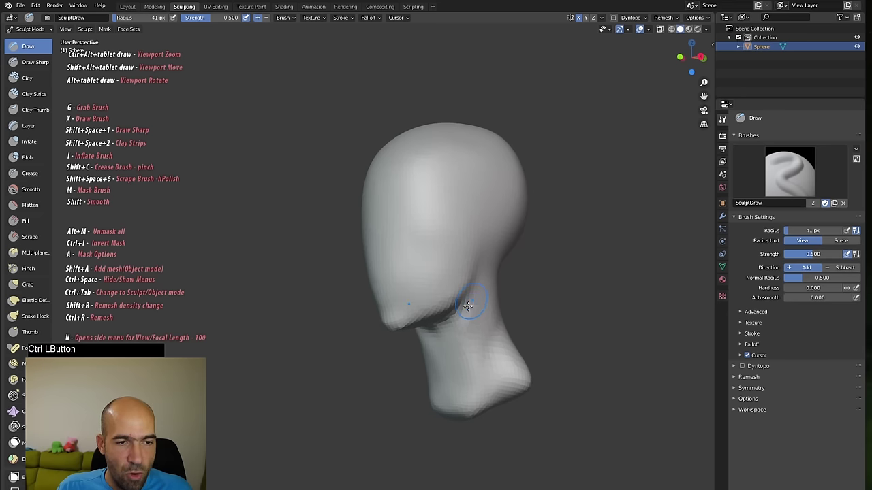
- Build up the side of the neck with Draw strokes and smooth the area below the jaw
{"action": "left_click_drag", "start_coordinate": [470, 339], "coordinate": [475, 319]}
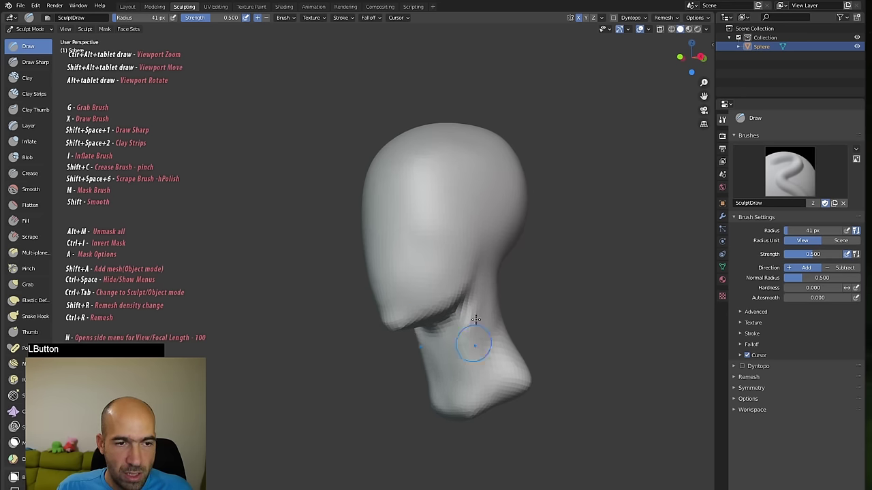
{"action": "left_click_drag", "start_coordinate": [468, 354], "coordinate": [457, 383]}
{"action": "mouse_move", "coordinate": [469, 320]}
{"action": "left_mouse_down", "text": "shift"}
{"action": "mouse_move", "coordinate": [450, 391]}
{"action": "mouse_move", "coordinate": [465, 335]}
{"action": "left_mouse_up", "text": "shift"}
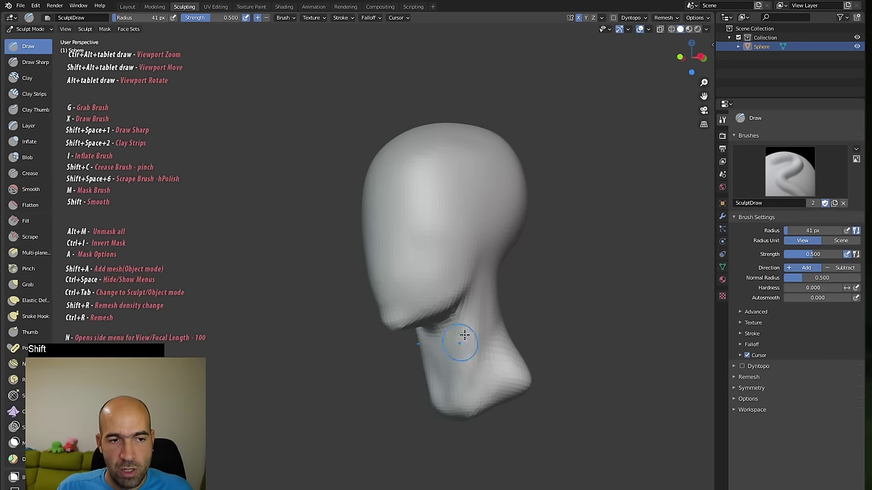
- Try carving a deep diagonal groove from the temple toward the cheek with the Draw brush, and undo it
{"action": "mouse_move", "coordinate": [548, 231]}
{"action": "left_mouse_down", "text": "alt"}
{"action": "mouse_move", "coordinate": [473, 182]}
{"action": "mouse_move", "coordinate": [434, 197]}
{"action": "mouse_move", "coordinate": [461, 168]}
{"action": "mouse_move", "coordinate": [428, 193]}
{"action": "mouse_move", "coordinate": [420, 227]}
{"action": "mouse_move", "coordinate": [440, 214]}
{"action": "left_mouse_up", "text": "alt"}
{"action": "left_click_drag", "start_coordinate": [462, 172], "coordinate": [406, 264], "text": "ctrl"}
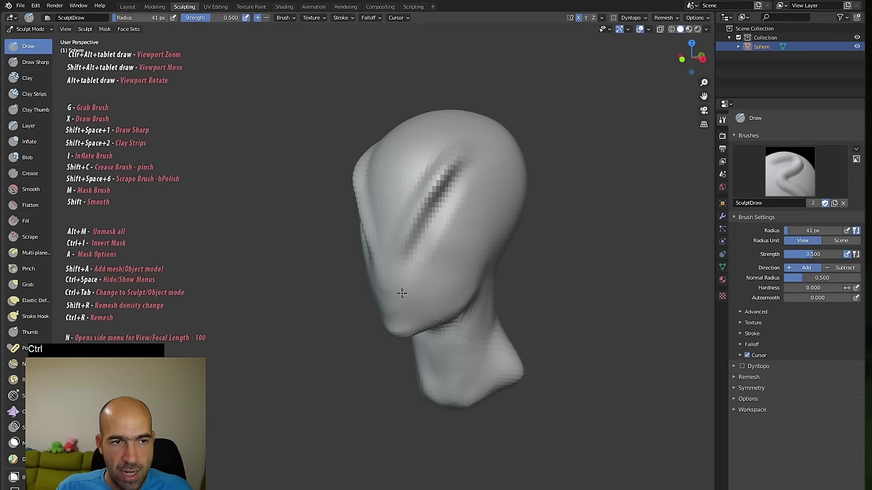
{"action": "key", "text": "ctrl+z"}
{"action": "key", "text": "ctrl+z"}
{"action": "key", "text": "ctrl+z"}
{"action": "key", "text": "ctrl+z"}
{"action": "key", "text": "ctrl+z"}
{"action": "key", "text": "ctrl+z"}
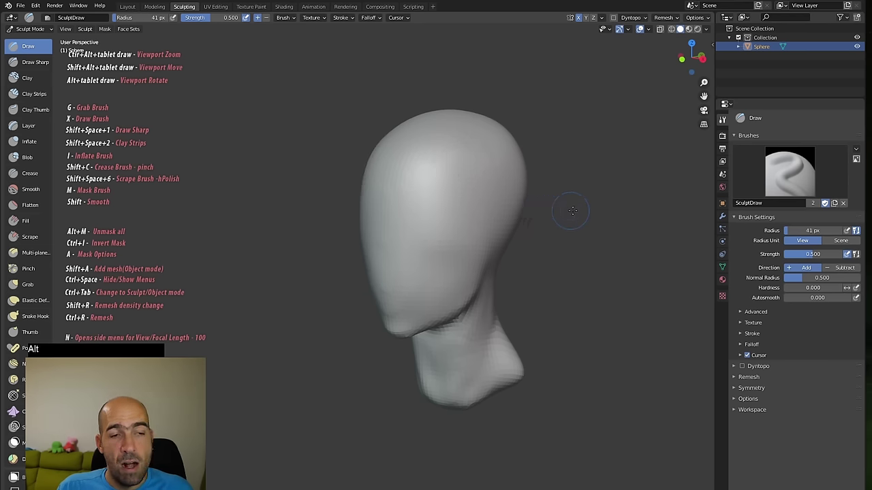
- Raise a short mirrored ridge on each side of the forehead with the Draw brush
{"action": "left_click_drag", "start_coordinate": [573, 211], "coordinate": [550, 196], "text": "alt"}
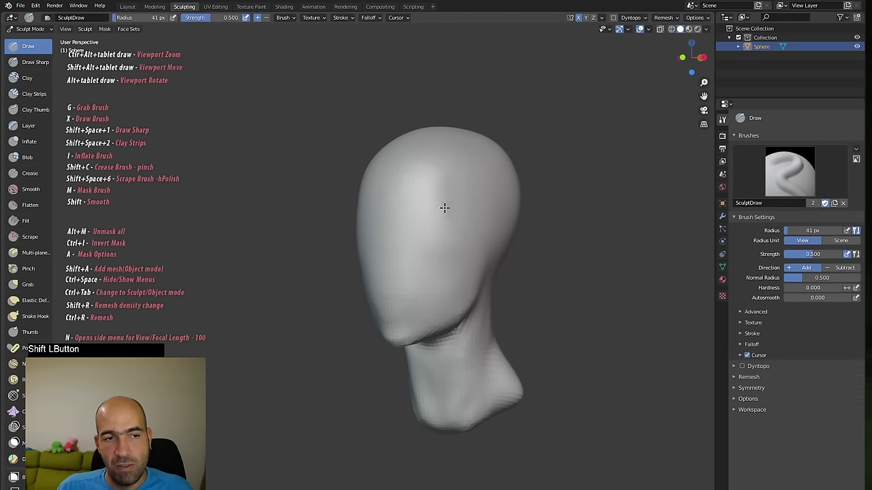
{"action": "left_click_drag", "start_coordinate": [502, 233], "coordinate": [586, 192], "text": "alt"}
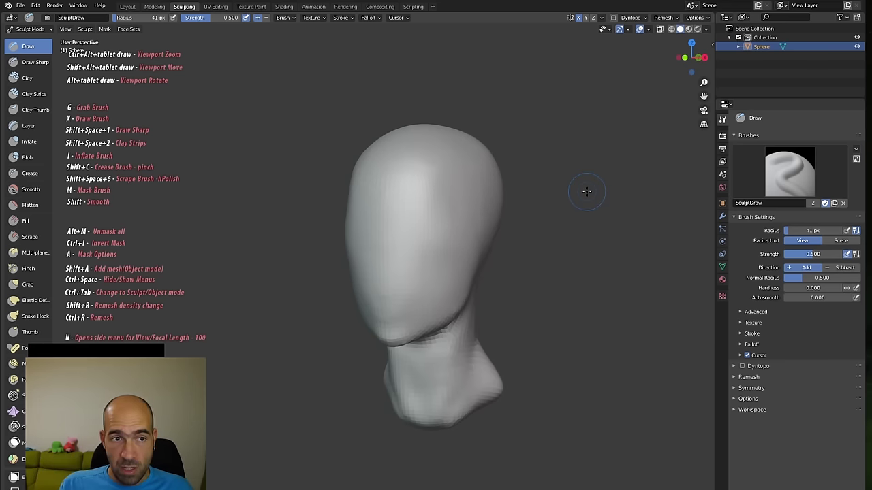
{"action": "mouse_move", "coordinate": [419, 180]}
{"action": "left_mouse_down"}
{"action": "mouse_move", "coordinate": [440, 160]}
{"action": "mouse_move", "coordinate": [416, 211]}
{"action": "left_mouse_up"}
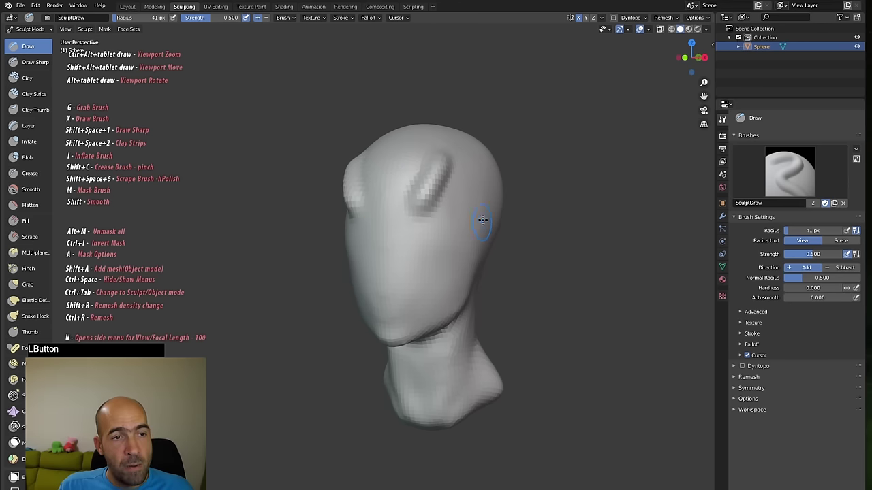
- Try carving across the forehead ridge, and undo both the carving and the mirrored ridges
{"action": "mouse_move", "coordinate": [435, 176]}
{"action": "left_mouse_down", "text": "ctrl"}
{"action": "mouse_move", "coordinate": [424, 197]}
{"action": "mouse_move", "coordinate": [428, 181]}
{"action": "left_mouse_up", "text": "ctrl"}
{"action": "key", "text": "ctrl+z"}
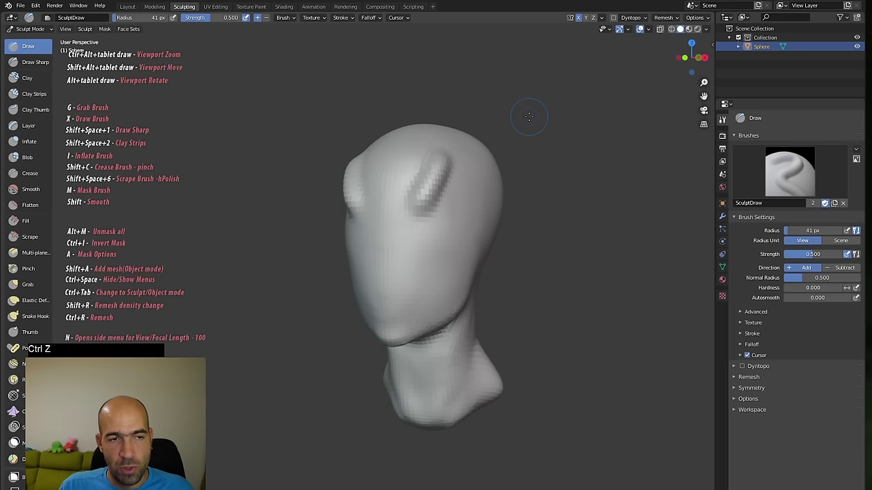
{"action": "key", "text": "ctrl+z"}
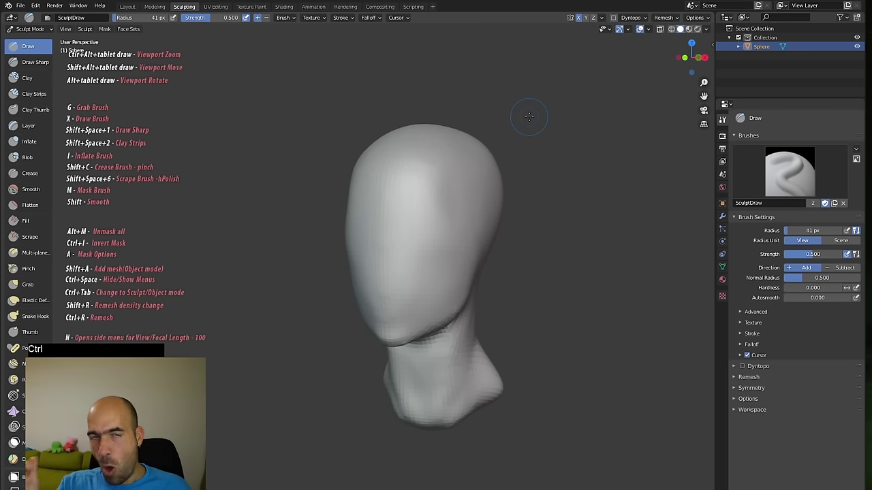
- Build up the chin and carve mirrored eye sockets below the brow with the 41 px Draw brush
{"action": "mouse_move", "coordinate": [489, 276]}
{"action": "left_mouse_down", "text": "alt"}
{"action": "mouse_move", "coordinate": [401, 340]}
{"action": "mouse_move", "coordinate": [408, 341]}
{"action": "mouse_move", "coordinate": [405, 327]}
{"action": "mouse_move", "coordinate": [468, 318]}
{"action": "left_mouse_up", "text": "alt"}
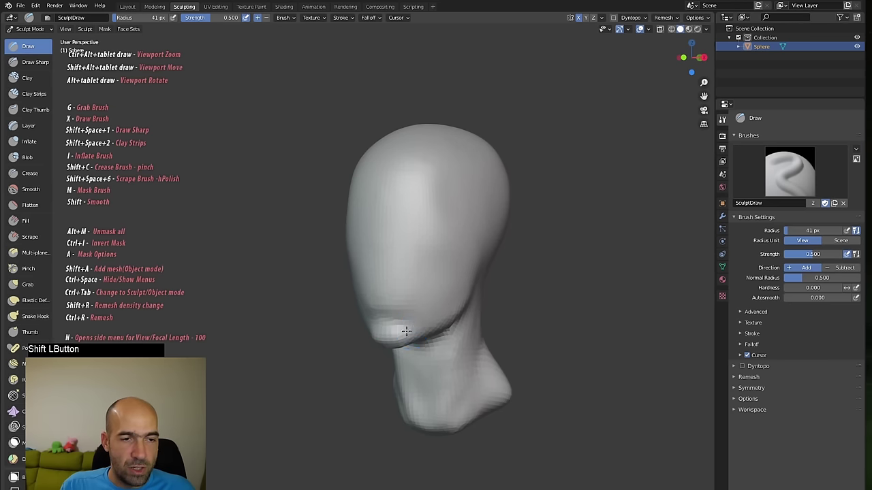
{"action": "mouse_move", "coordinate": [470, 236]}
{"action": "left_mouse_down", "text": "alt"}
{"action": "mouse_move", "coordinate": [495, 236]}
{"action": "mouse_move", "coordinate": [411, 218]}
{"action": "mouse_move", "coordinate": [399, 220]}
{"action": "mouse_move", "coordinate": [410, 250]}
{"action": "mouse_move", "coordinate": [401, 219]}
{"action": "mouse_move", "coordinate": [405, 229]}
{"action": "mouse_move", "coordinate": [389, 244]}
{"action": "left_mouse_up", "text": "alt"}
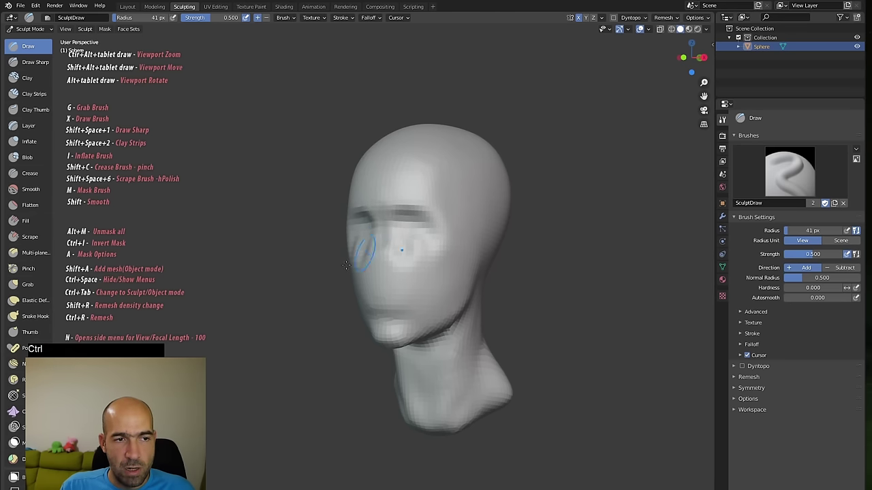
{"action": "left_click_drag", "start_coordinate": [346, 266], "coordinate": [380, 162], "text": "alt"}
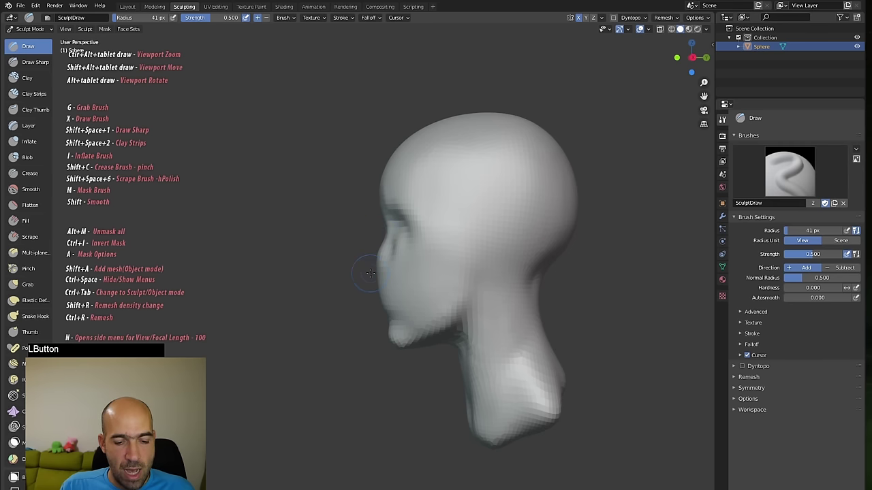
- Pull the nose forward out of the face in profile with a 61 px Grab brush
{"action": "key", "text": "g"}
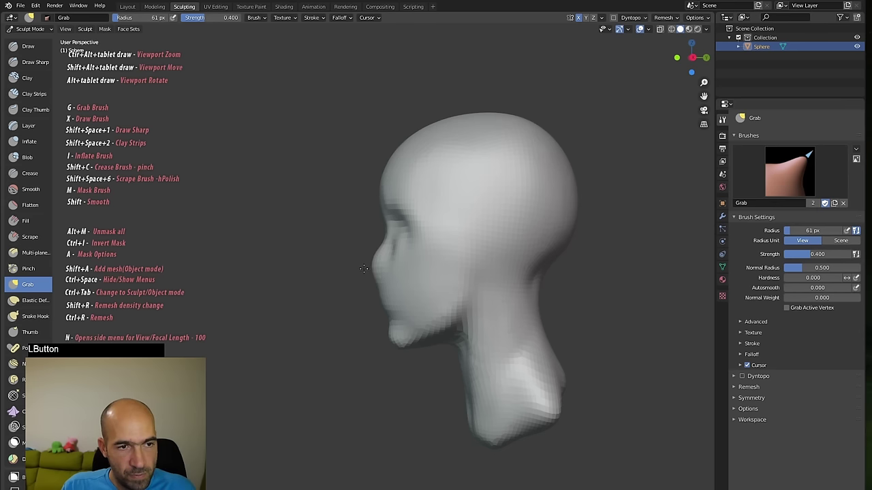
{"action": "mouse_move", "coordinate": [363, 268]}
{"action": "left_mouse_down"}
{"action": "mouse_move", "coordinate": [377, 256]}
{"action": "mouse_move", "coordinate": [388, 278]}
{"action": "left_mouse_up"}
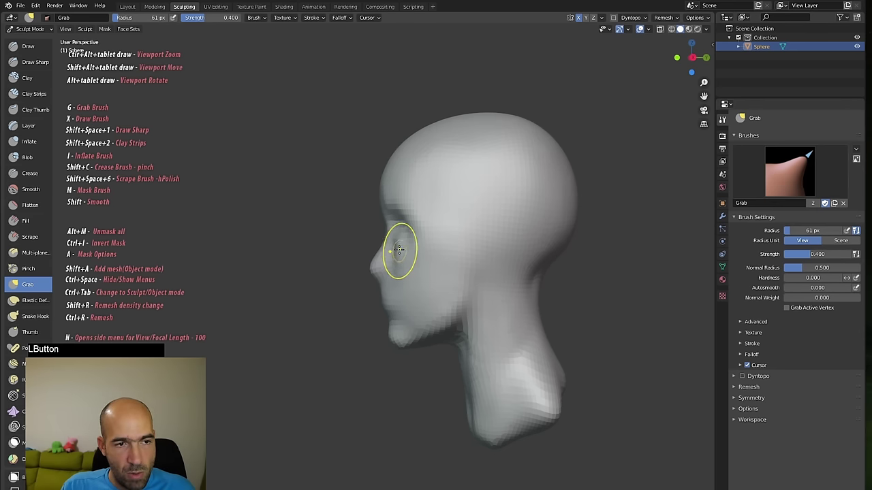
{"action": "left_click_drag", "start_coordinate": [403, 238], "coordinate": [389, 269]}
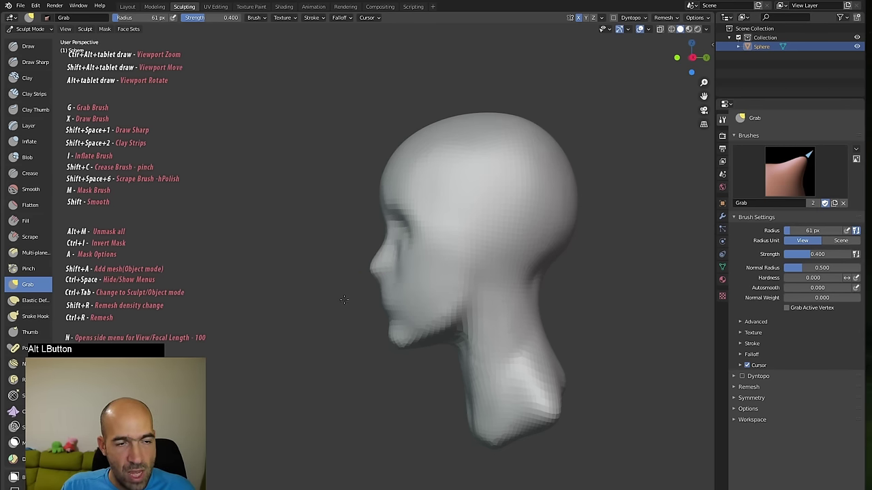
- Shape the nose bridge, sides and tip from several angles with the Grab brush
{"action": "mouse_move", "coordinate": [344, 300]}
{"action": "left_mouse_down", "text": "alt"}
{"action": "mouse_move", "coordinate": [418, 295]}
{"action": "mouse_move", "coordinate": [483, 259]}
{"action": "mouse_move", "coordinate": [484, 232]}
{"action": "left_mouse_up", "text": "alt"}
{"action": "left_click_drag", "start_coordinate": [579, 235], "coordinate": [489, 238], "text": "alt"}
{"action": "left_click_drag", "start_coordinate": [488, 239], "coordinate": [484, 269]}
{"action": "left_click_drag", "start_coordinate": [421, 285], "coordinate": [523, 285], "text": "alt"}
{"action": "mouse_move", "coordinate": [545, 258]}
{"action": "left_mouse_down", "text": "ctrl+alt"}
{"action": "mouse_move", "coordinate": [549, 269]}
{"action": "mouse_move", "coordinate": [546, 211]}
{"action": "left_mouse_up", "text": "ctrl+alt"}
{"action": "mouse_move", "coordinate": [499, 288]}
{"action": "left_mouse_down"}
{"action": "mouse_move", "coordinate": [492, 282]}
{"action": "mouse_move", "coordinate": [508, 296]}
{"action": "mouse_move", "coordinate": [489, 268]}
{"action": "left_mouse_up"}
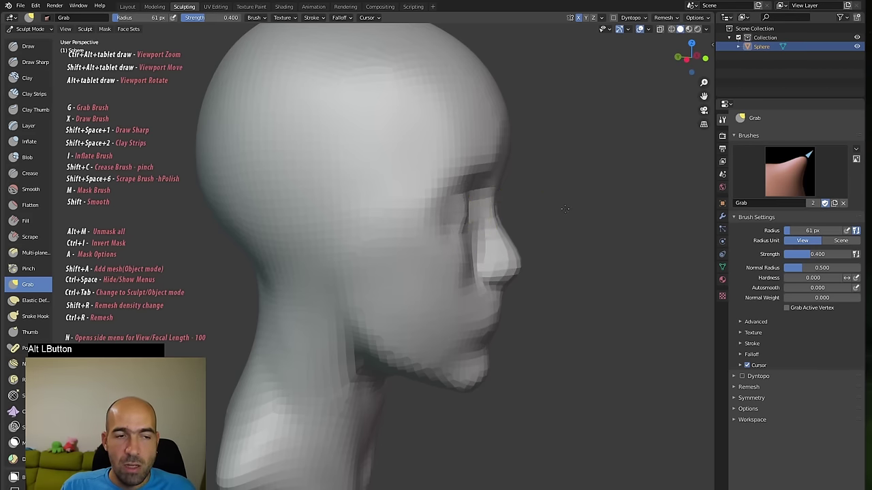
- Build up the eye area with 61 px Clay Strips and smooth the outer eye and upper cheek
{"action": "left_click_drag", "start_coordinate": [564, 208], "coordinate": [505, 201], "text": "alt"}
{"action": "key", "text": "shift+space"}
{"action": "key", "text": "2"}
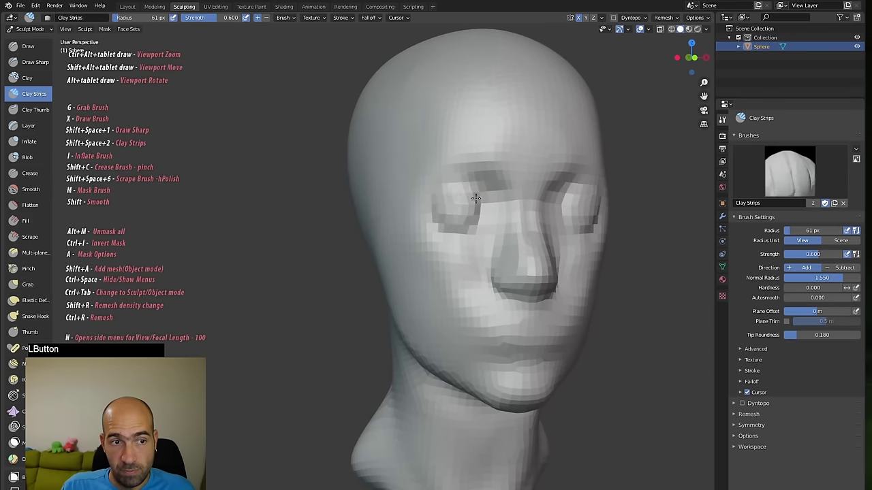
{"action": "mouse_move", "coordinate": [430, 204]}
{"action": "left_mouse_down", "text": "shift"}
{"action": "mouse_move", "coordinate": [467, 195]}
{"action": "mouse_move", "coordinate": [438, 230]}
{"action": "left_mouse_up", "text": "shift"}
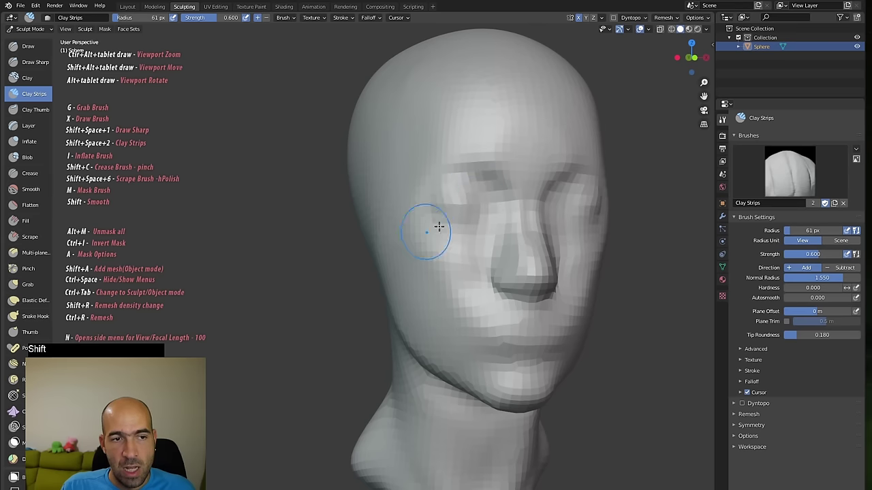
- Deepen the inner eye corners beside the nose with a 61 px Draw brush in subtract direction
{"action": "key", "text": "x"}
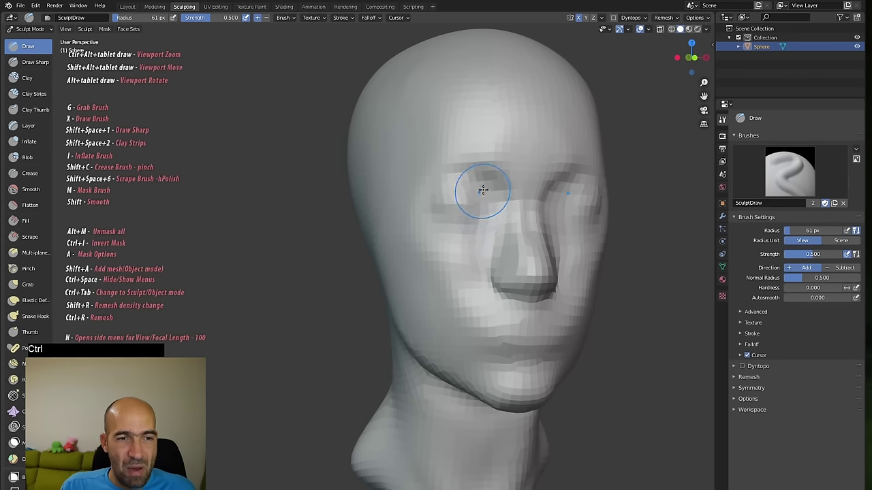
{"action": "left_click_drag", "start_coordinate": [481, 188], "coordinate": [472, 233], "text": "ctrl"}
{"action": "left_click_drag", "start_coordinate": [370, 265], "coordinate": [504, 213], "text": "alt"}
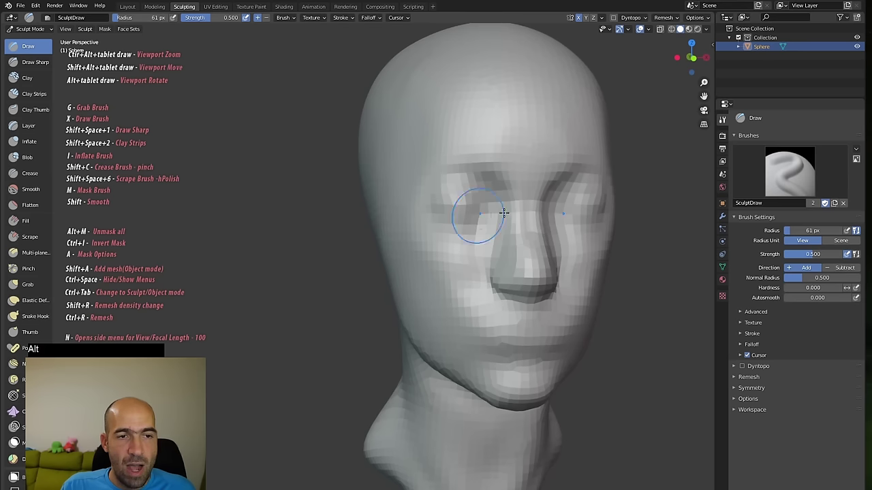
{"action": "left_click_drag", "start_coordinate": [548, 234], "coordinate": [548, 212], "text": "alt"}
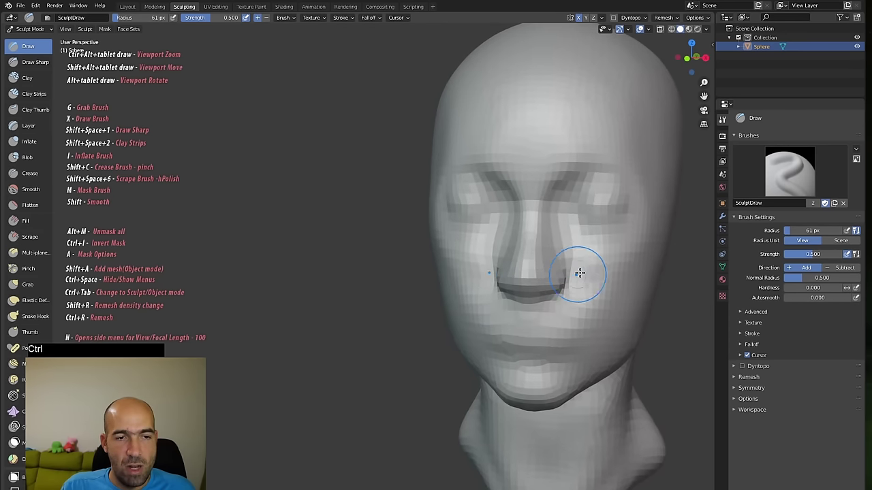
- Rework the lower edge of the eyes with Clay Strips and smooth it into the cheeks
{"action": "left_click_drag", "start_coordinate": [358, 268], "coordinate": [483, 210], "text": "alt"}
{"action": "key", "text": "shift+space"}
{"action": "key", "text": "2"}
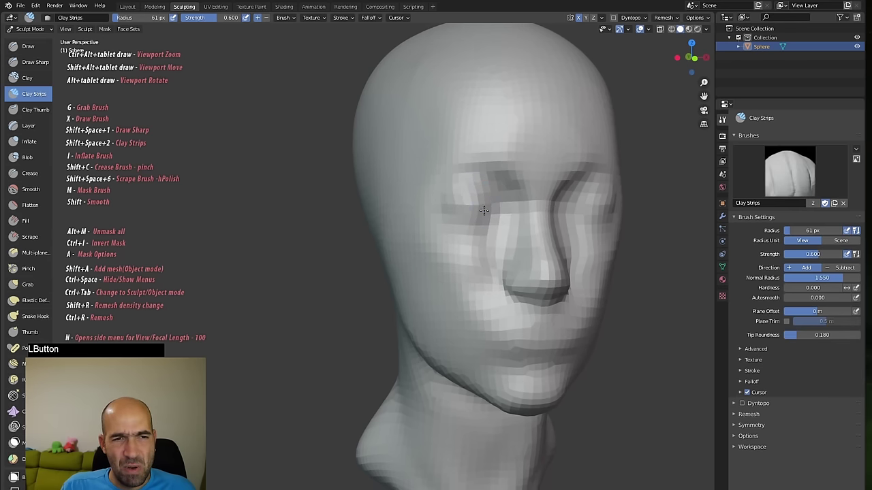
{"action": "key", "text": "x"}
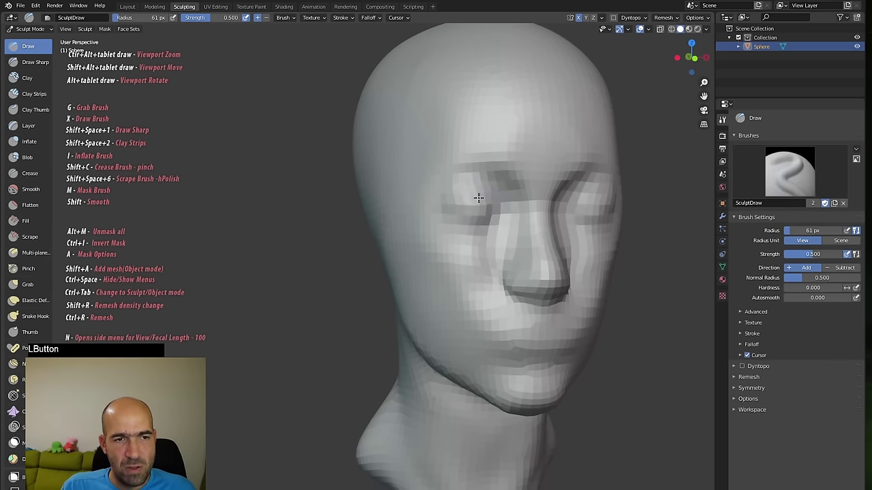
{"action": "left_click_drag", "start_coordinate": [479, 197], "coordinate": [473, 222], "text": "shift"}
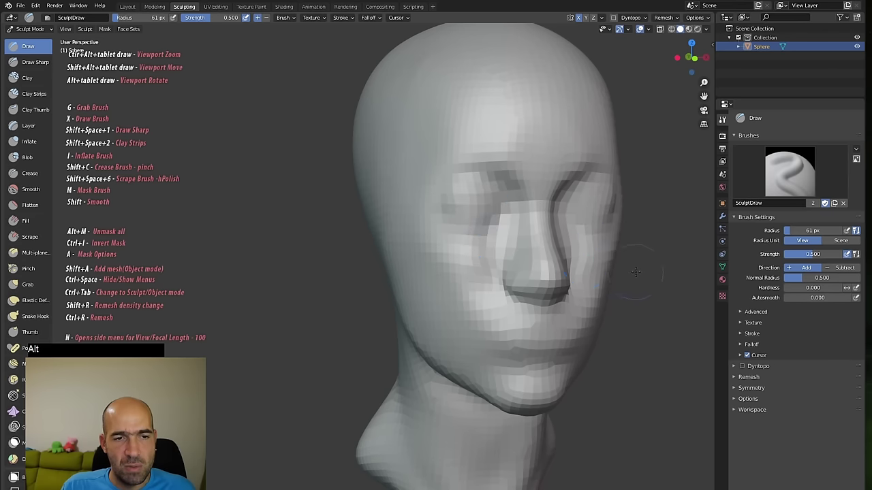
{"action": "mouse_move", "coordinate": [525, 236]}
{"action": "left_mouse_down", "text": "alt"}
{"action": "mouse_move", "coordinate": [471, 265]}
{"action": "mouse_move", "coordinate": [465, 311]}
{"action": "mouse_move", "coordinate": [549, 360]}
{"action": "mouse_move", "coordinate": [674, 349]}
{"action": "mouse_move", "coordinate": [647, 347]}
{"action": "left_mouse_up", "text": "alt"}
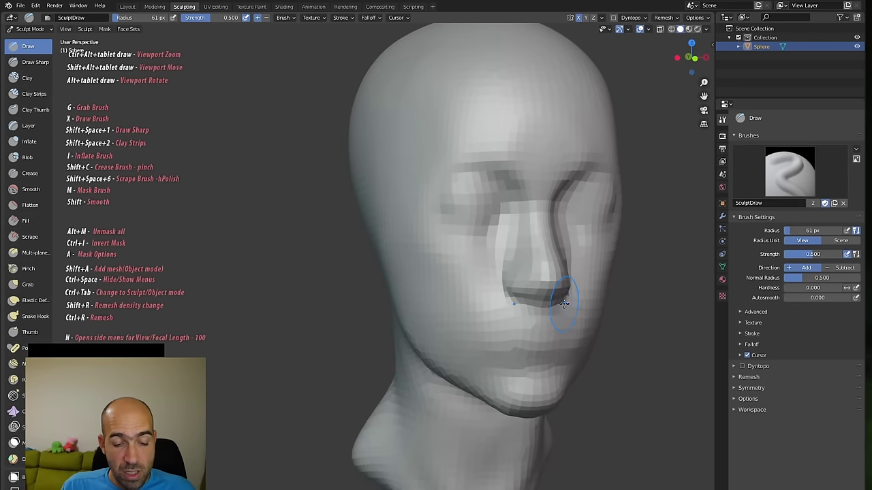
- Adjust the nose wings and the sides of the nose with a 43 px Grab brush
{"action": "key", "text": "g"}
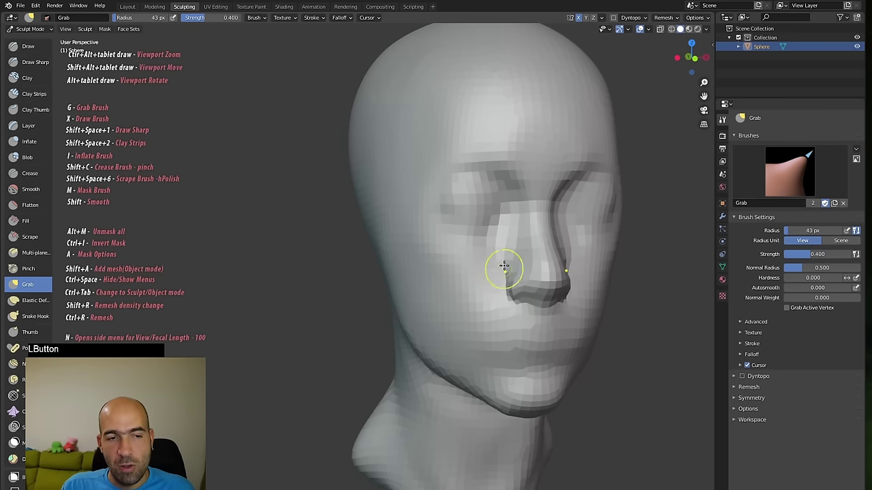
{"action": "left_click_drag", "start_coordinate": [511, 263], "coordinate": [633, 302], "text": "alt"}
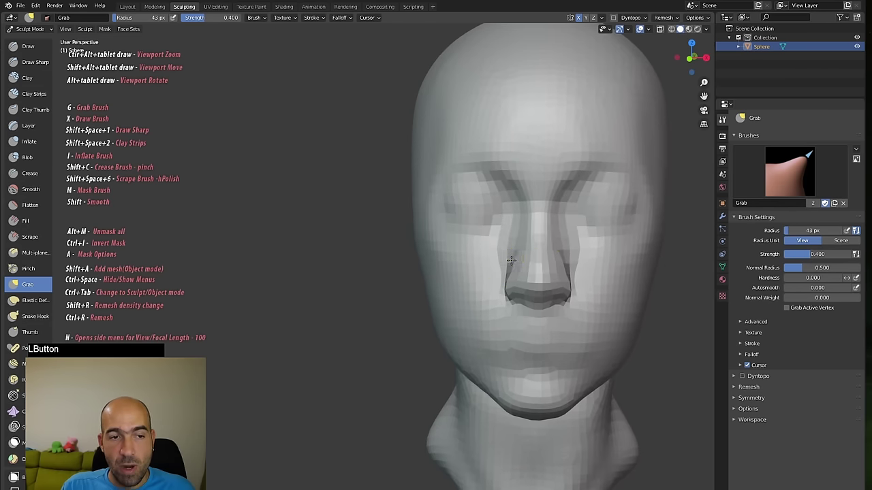
{"action": "left_click_drag", "start_coordinate": [519, 241], "coordinate": [520, 295]}
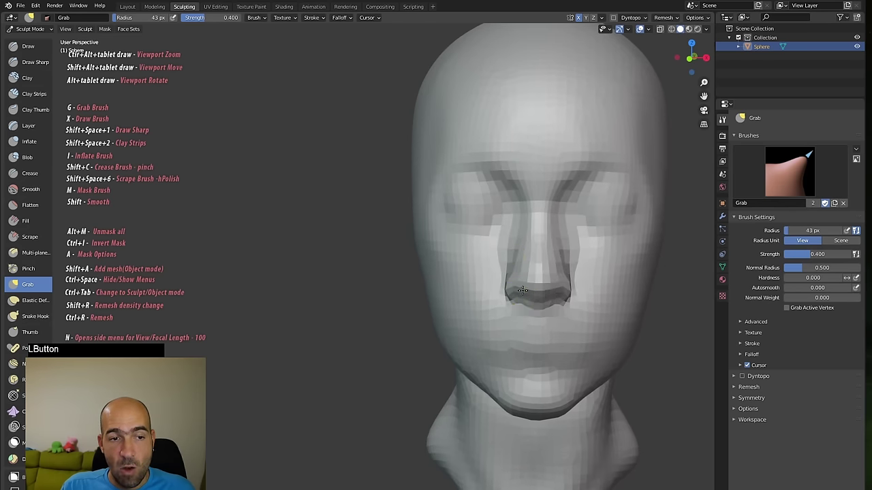
{"action": "mouse_move", "coordinate": [640, 312]}
{"action": "left_mouse_down", "text": "alt"}
{"action": "mouse_move", "coordinate": [578, 298]}
{"action": "mouse_move", "coordinate": [655, 311]}
{"action": "left_mouse_up", "text": "alt"}
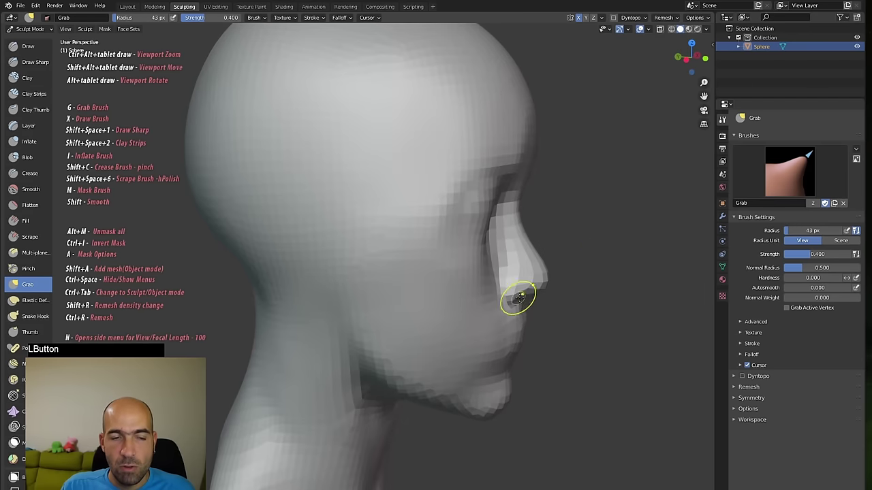
- Enlarge the Grab brush to 63 px and reshape the nose tip and underside in profile
{"action": "key", "text": "bracketright"}
{"action": "key", "text": "bracketright"}
{"action": "key", "text": "bracketright"}
{"action": "key", "text": "bracketright"}
{"action": "mouse_move", "coordinate": [536, 300]}
{"action": "left_mouse_down"}
{"action": "mouse_move", "coordinate": [565, 284]}
{"action": "mouse_move", "coordinate": [543, 276]}
{"action": "mouse_move", "coordinate": [533, 256]}
{"action": "left_mouse_up"}
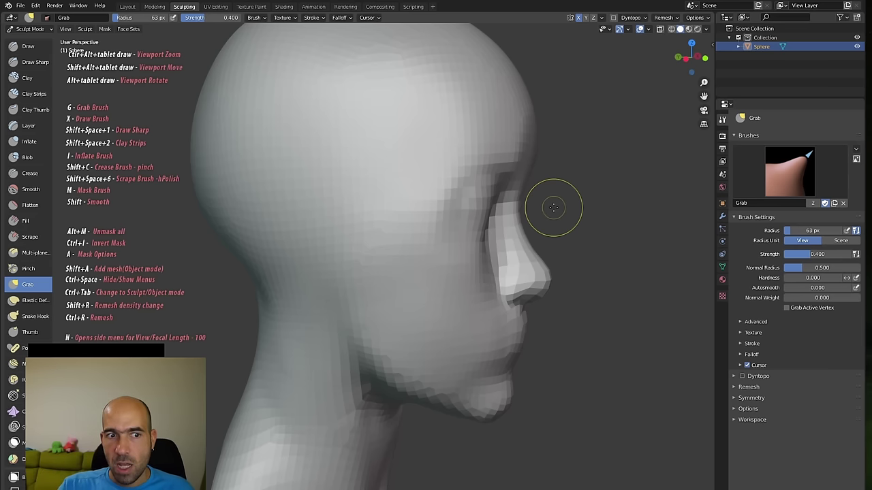
- Fill the cheek beside the nose with a 63 px Draw brush and smooth the transition
{"action": "left_click_drag", "start_coordinate": [584, 249], "coordinate": [473, 273], "text": "alt"}
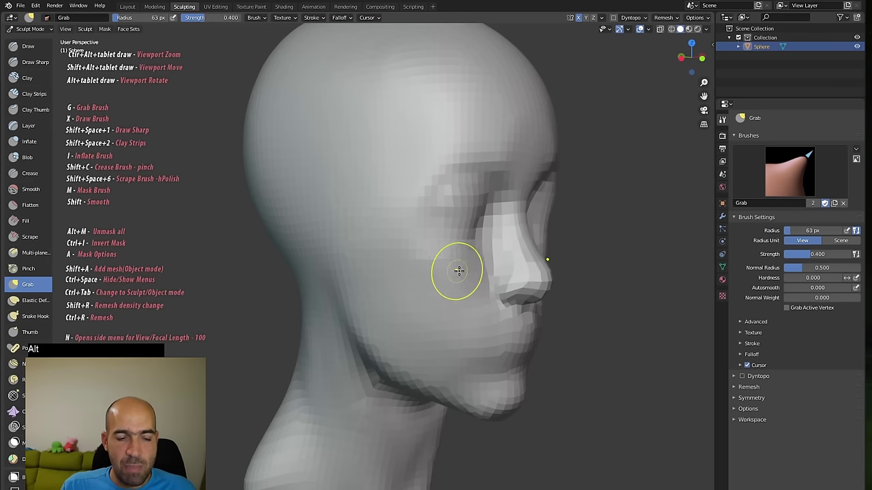
{"action": "key", "text": "x"}
{"action": "mouse_move", "coordinate": [480, 272]}
{"action": "left_mouse_down"}
{"action": "mouse_move", "coordinate": [457, 312]}
{"action": "mouse_move", "coordinate": [483, 290]}
{"action": "left_mouse_up"}
{"action": "left_click_drag", "start_coordinate": [491, 257], "coordinate": [480, 283], "text": "shift"}
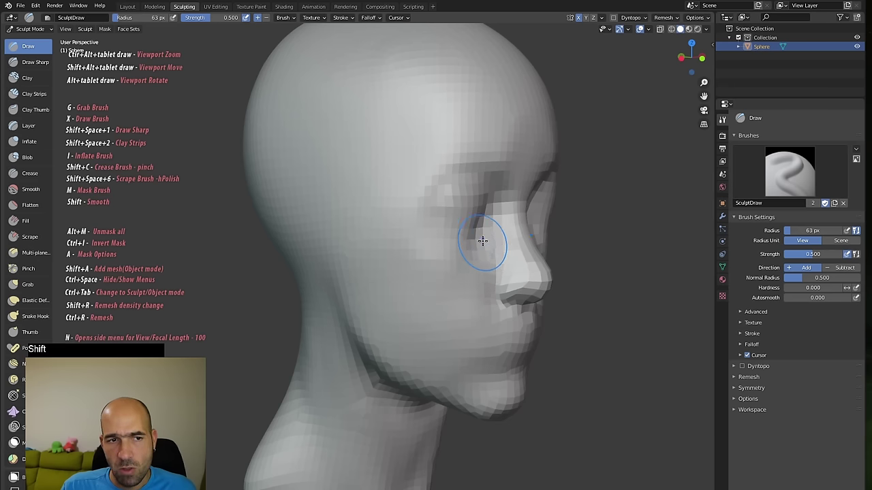
- Reduce the brush radius to 40 px and switch to the Draw Sharp brush
{"action": "key", "text": "ctrl"}
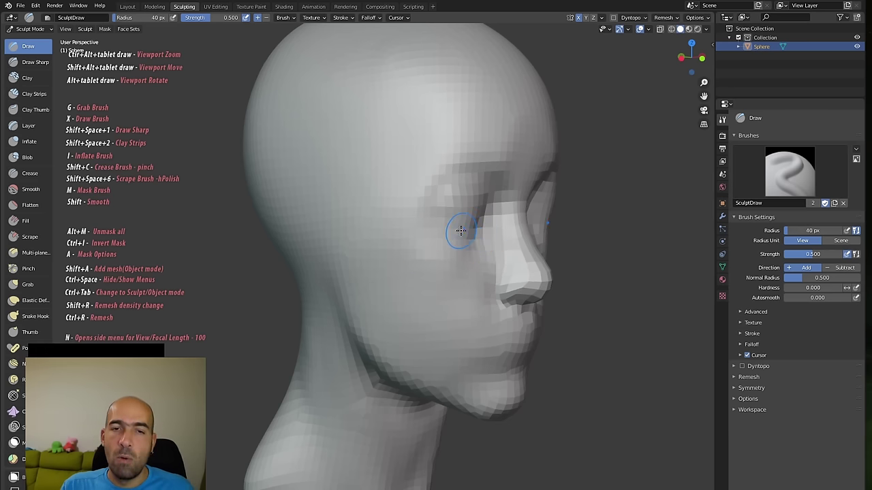
{"action": "key", "text": "shift+space"}
{"action": "key", "text": "1"}
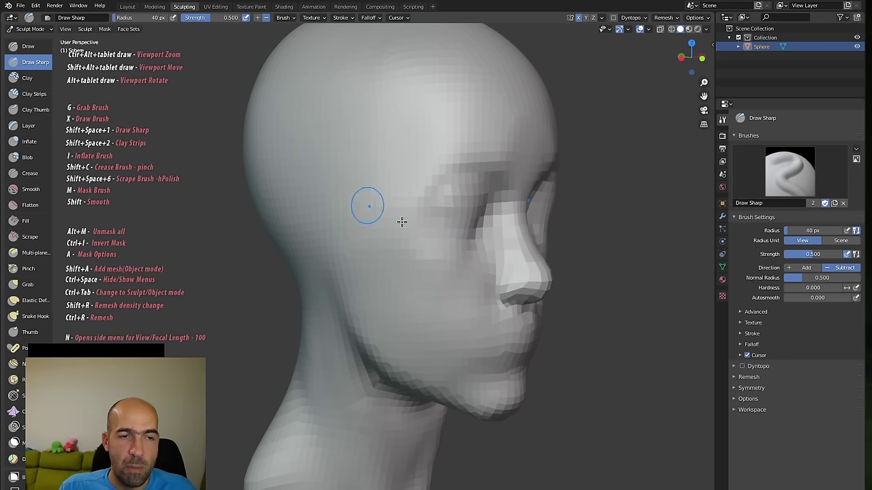
{"action": "left_click_drag", "start_coordinate": [602, 219], "coordinate": [502, 211], "text": "alt"}
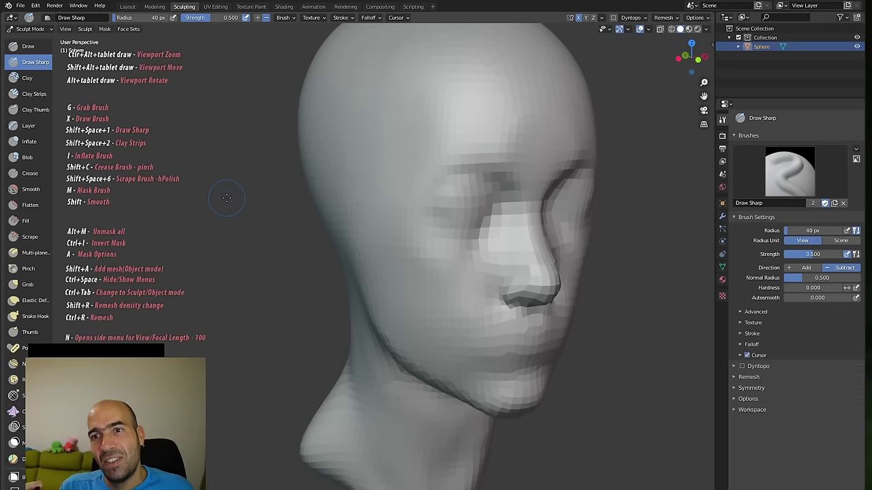
{"action": "left_click_drag", "start_coordinate": [628, 212], "coordinate": [616, 252], "text": "ctrl+alt"}
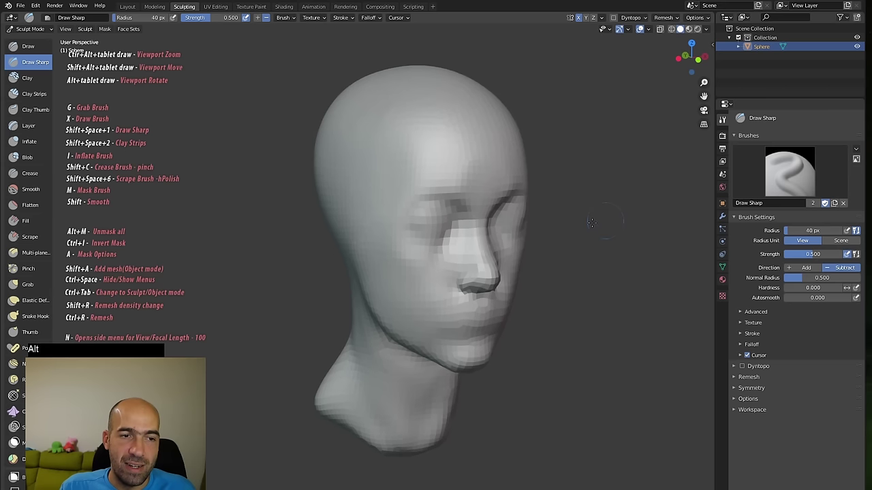
{"action": "left_click_drag", "start_coordinate": [566, 211], "coordinate": [520, 181], "text": "alt"}
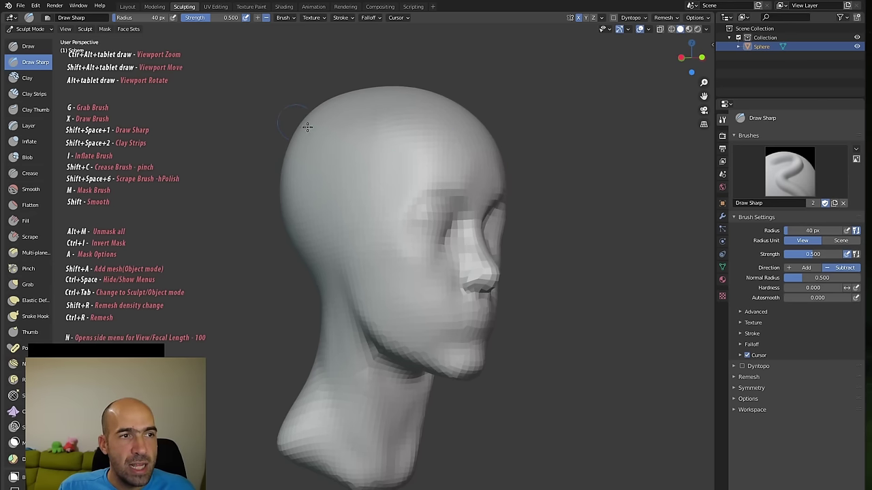
- Try Draw Sharp strokes across the temple and forehead in normal and inverted direction, undoing each one
{"action": "mouse_move", "coordinate": [415, 169]}
{"action": "left_mouse_down", "text": "alt"}
{"action": "mouse_move", "coordinate": [399, 175]}
{"action": "mouse_move", "coordinate": [451, 137]}
{"action": "left_mouse_up", "text": "alt"}
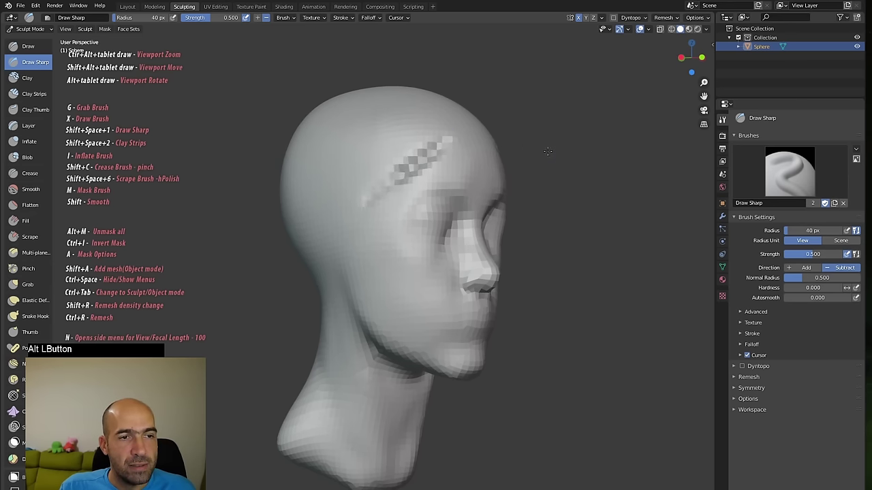
{"action": "left_click_drag", "start_coordinate": [547, 151], "coordinate": [539, 157], "text": "alt"}
{"action": "key", "text": "ctrl+z"}
{"action": "mouse_move", "coordinate": [441, 137]}
{"action": "left_mouse_down", "text": "ctrl"}
{"action": "mouse_move", "coordinate": [402, 175]}
{"action": "mouse_move", "coordinate": [522, 146]}
{"action": "mouse_move", "coordinate": [463, 142]}
{"action": "mouse_move", "coordinate": [513, 144]}
{"action": "mouse_move", "coordinate": [527, 113]}
{"action": "mouse_move", "coordinate": [482, 111]}
{"action": "left_mouse_up", "text": "ctrl"}
{"action": "key", "text": "ctrl+z"}
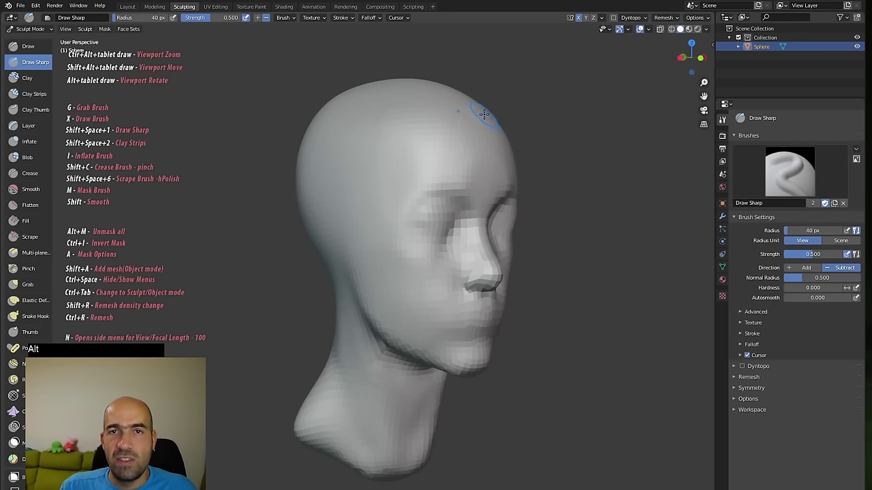
- Toggle the Draw Sharp brush between Add and Subtract, ending with its direction set to Add
{"action": "left_click", "coordinate": [258, 18]}
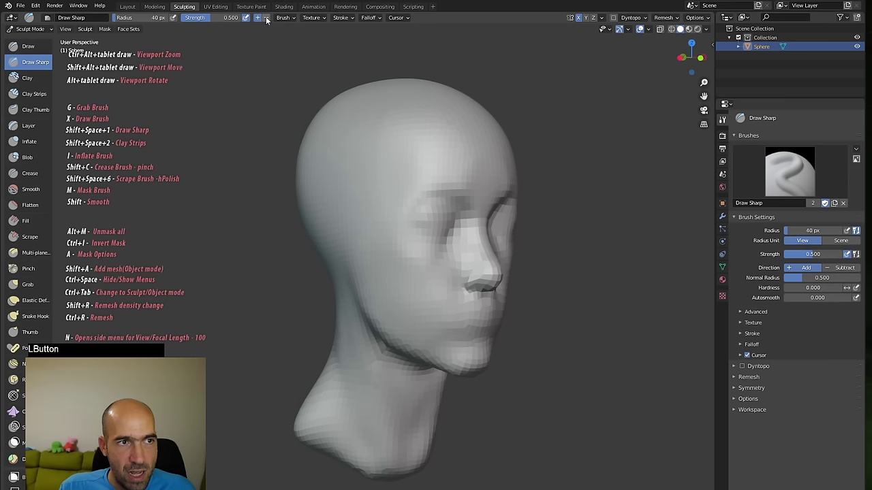
{"action": "left_click", "coordinate": [266, 17]}
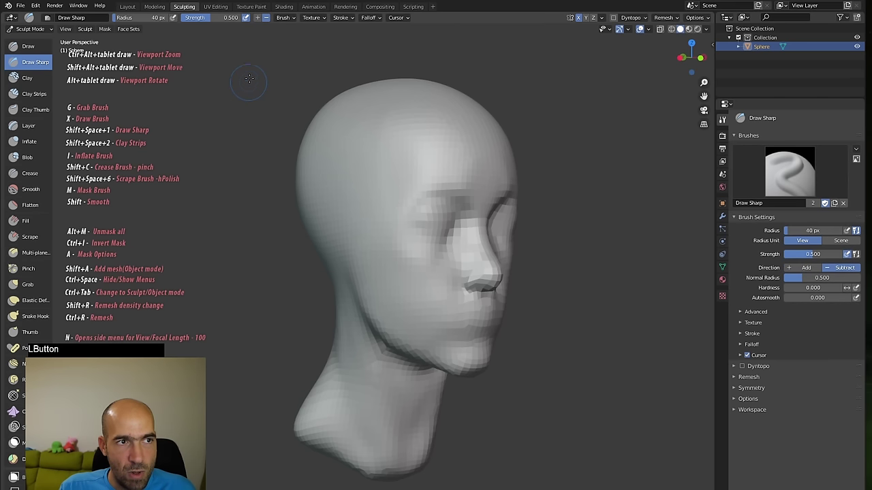
{"action": "left_click", "coordinate": [258, 18]}
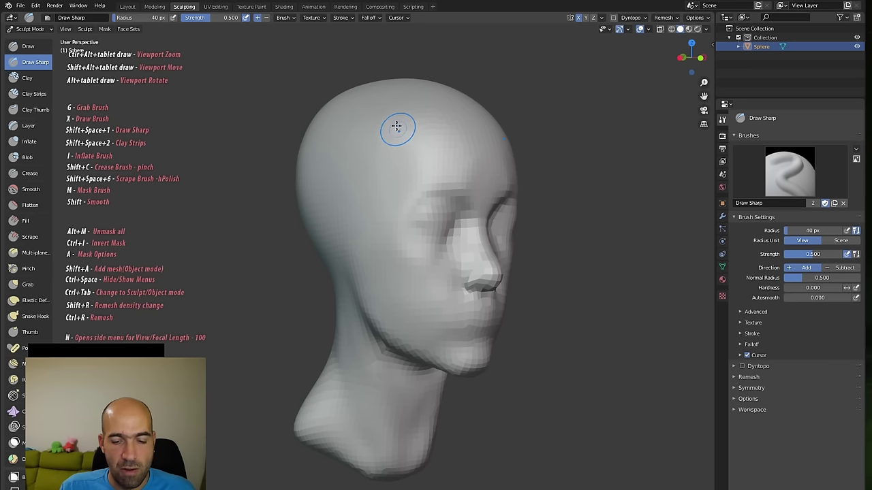
- Enlarge the brush radius to 58 px and change the brush from Draw Sharp to Grab and on to Draw
{"action": "key", "text": "bracketright"}
{"action": "key", "text": "bracketright"}
{"action": "key", "text": "bracketright"}
{"action": "key", "text": "bracketright"}
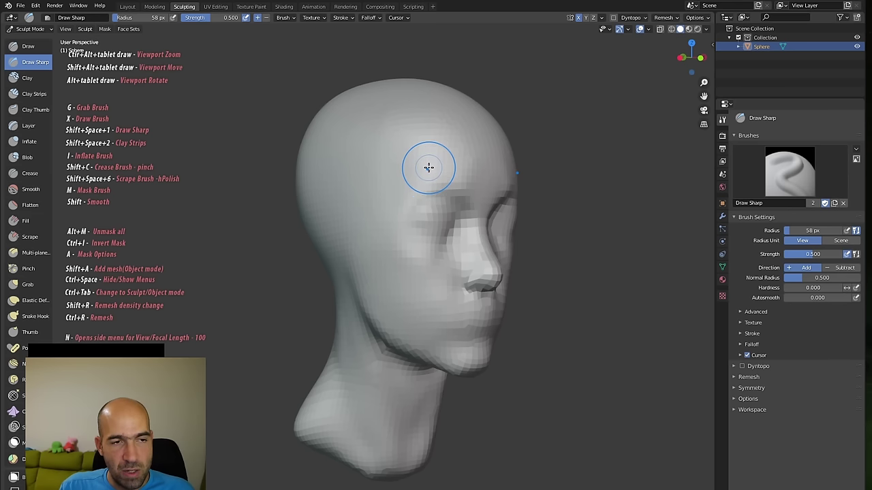
{"action": "key", "text": "2"}
{"action": "key", "text": "3"}
{"action": "key", "text": "g"}
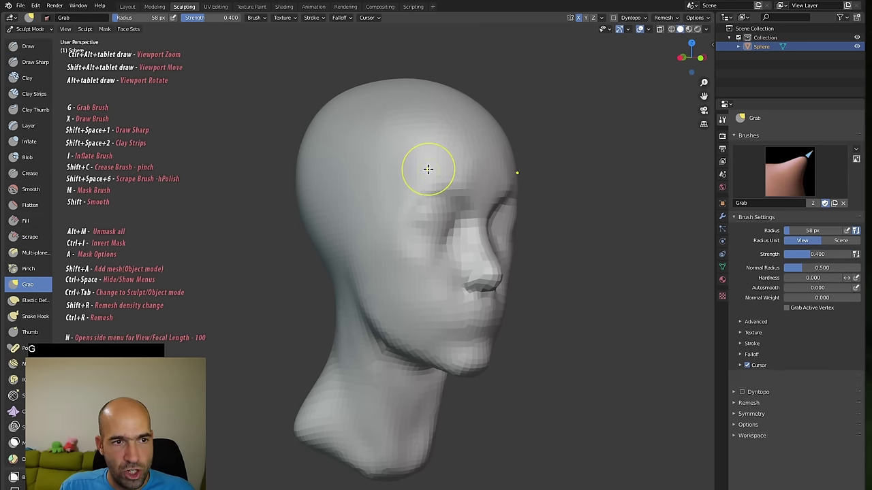
{"action": "key", "text": "x"}
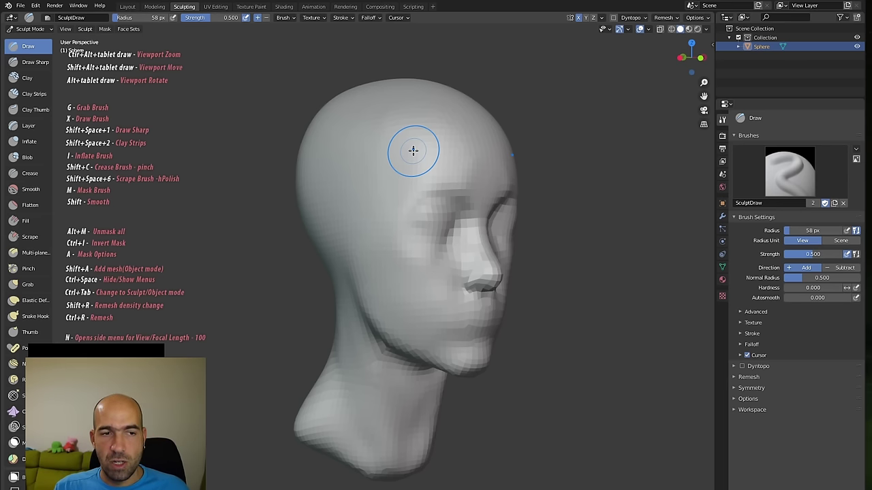
- Practise enlarging and shrinking the Draw brush radius, passing 70 px and 64 px and ending at 50 px
{"action": "key", "text": "f"}
{"action": "left_click", "coordinate": [406, 214]}
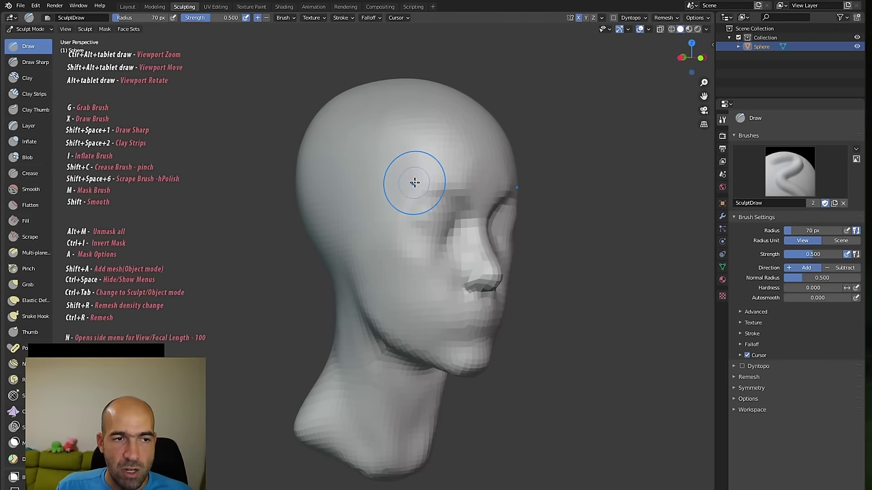
{"action": "key", "text": "bracketright"}
{"action": "key", "text": "bracketright"}
{"action": "key", "text": "bracketright"}
{"action": "key", "text": "bracketright"}
{"action": "key", "text": "bracketright"}
{"action": "key", "text": "bracketright"}
{"action": "key", "text": "bracketright"}
{"action": "key", "text": "bracketright"}
{"action": "key", "text": "bracketright"}
{"action": "key", "text": "bracketright"}
{"action": "key", "text": "bracketright"}
{"action": "key", "text": "bracketright"}
{"action": "key", "text": "bracketleft"}
{"action": "key", "text": "bracketleft"}
{"action": "key", "text": "bracketleft"}
{"action": "key", "text": "bracketleft"}
{"action": "key", "text": "bracketleft"}
{"action": "key", "text": "bracketleft"}
{"action": "key", "text": "bracketleft"}
{"action": "key", "text": "bracketleft"}
{"action": "key", "text": "bracketleft"}
{"action": "key", "text": "bracketleft"}
{"action": "key", "text": "bracketleft"}
{"action": "key", "text": "bracketleft"}
{"action": "key", "text": "bracketleft"}
{"action": "key", "text": "bracketleft"}
{"action": "key", "text": "bracketleft"}
{"action": "key", "text": "bracketleft"}
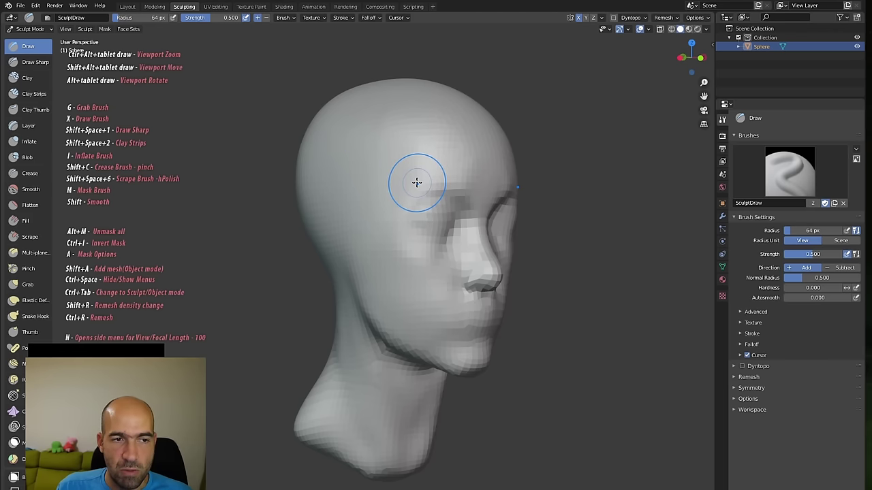
{"action": "key", "text": "bracketright"}
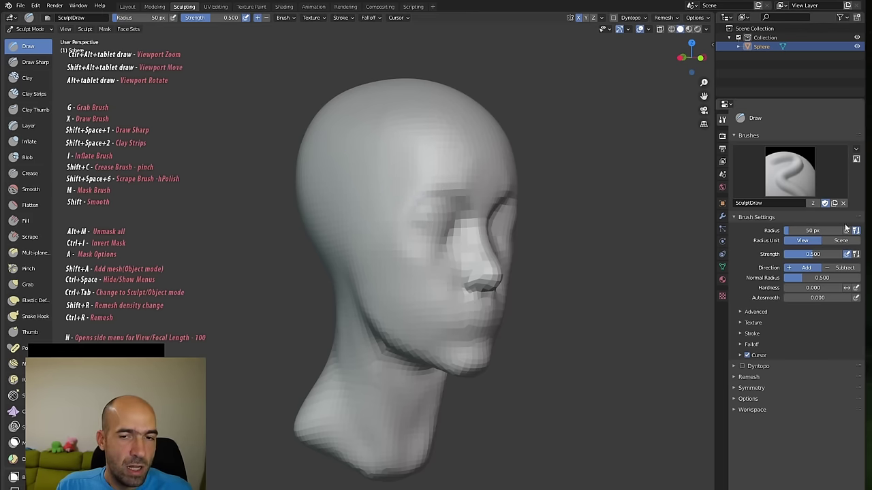
- Switch to the Grab brush in profile view and enlarge its radius to 137 px
{"action": "left_click_drag", "start_coordinate": [599, 210], "coordinate": [614, 220], "text": "alt"}
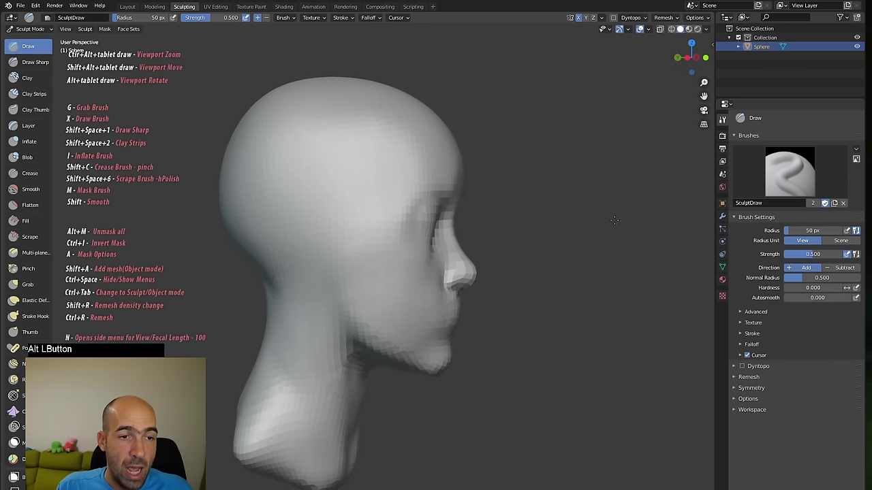
{"action": "key", "text": "g"}
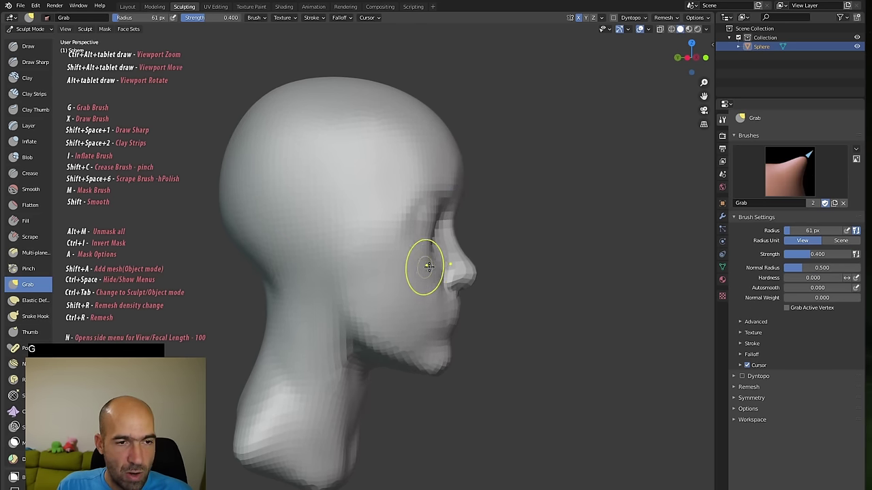
{"action": "left_click", "coordinate": [440, 279]}
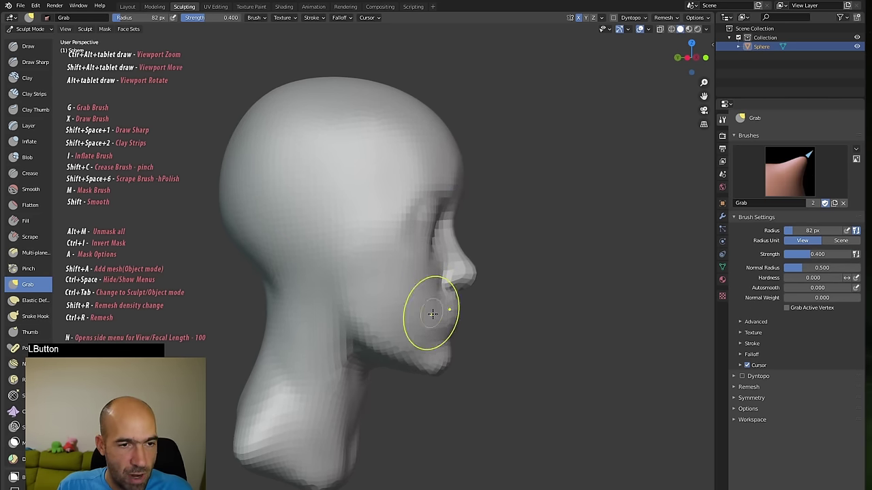
{"action": "mouse_move", "coordinate": [497, 340]}
{"action": "left_mouse_down", "text": "alt"}
{"action": "mouse_move", "coordinate": [509, 342]}
{"action": "mouse_move", "coordinate": [435, 366]}
{"action": "mouse_move", "coordinate": [349, 330]}
{"action": "left_mouse_up", "text": "alt"}
{"action": "key", "text": "bracketright"}
{"action": "key", "text": "bracketright"}
{"action": "key", "text": "bracketright"}
{"action": "key", "text": "bracketright"}
{"action": "key", "text": "bracketright"}
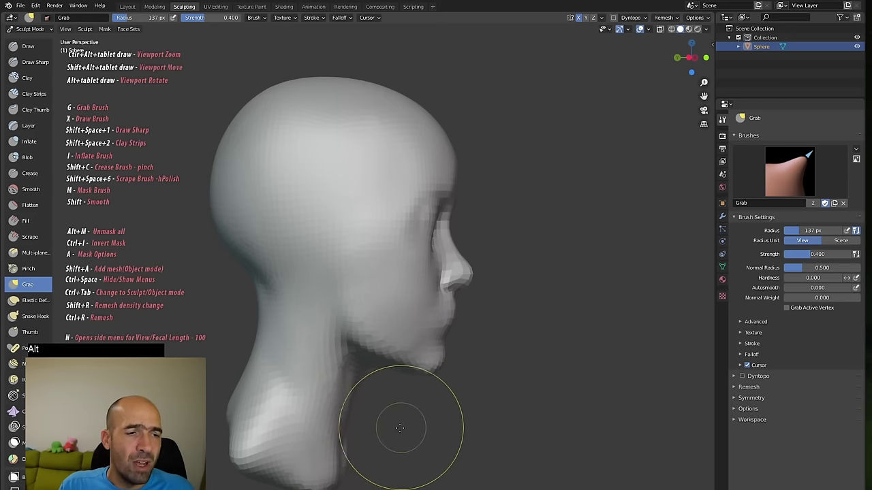
- Smooth the side of the neck below the jaw and the nape at the base of the skull
{"action": "left_click_drag", "start_coordinate": [401, 426], "coordinate": [361, 418], "text": "alt"}
{"action": "left_click_drag", "start_coordinate": [303, 375], "coordinate": [304, 366], "text": "shift"}
{"action": "left_click_drag", "start_coordinate": [246, 332], "coordinate": [335, 334], "text": "alt"}
{"action": "left_click_drag", "start_coordinate": [233, 299], "coordinate": [229, 295], "text": "shift"}
{"action": "mouse_move", "coordinate": [229, 294]}
{"action": "middle_mouse_down"}
{"action": "mouse_move", "coordinate": [238, 300]}
{"action": "mouse_move", "coordinate": [195, 309]}
{"action": "middle_mouse_up"}
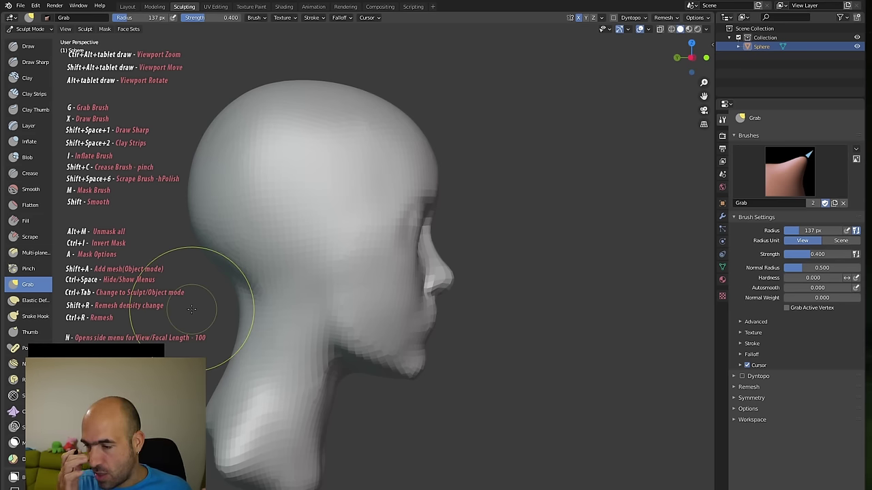
- Reshape the nostril wing and the base of the nose with the 137 px Grab brush
{"action": "left_click_drag", "start_coordinate": [476, 230], "coordinate": [438, 256], "text": "alt"}
{"action": "left_click_drag", "start_coordinate": [460, 265], "coordinate": [450, 197], "text": "ctrl+alt"}
{"action": "mouse_move", "coordinate": [329, 311]}
{"action": "left_mouse_down"}
{"action": "mouse_move", "coordinate": [321, 290]}
{"action": "mouse_move", "coordinate": [299, 352]}
{"action": "mouse_move", "coordinate": [312, 321]}
{"action": "mouse_move", "coordinate": [334, 354]}
{"action": "left_mouse_up"}
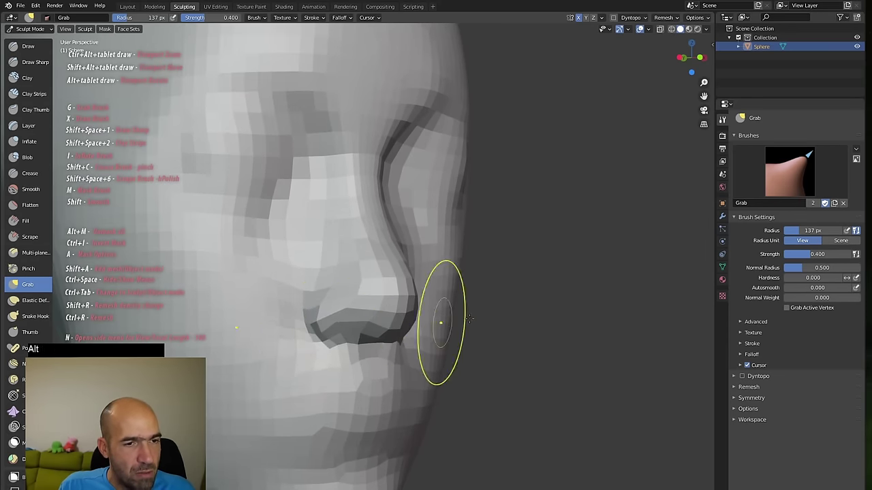
{"action": "left_click_drag", "start_coordinate": [440, 323], "coordinate": [475, 321], "text": "alt"}
{"action": "mouse_move", "coordinate": [369, 314]}
{"action": "left_mouse_down"}
{"action": "mouse_move", "coordinate": [314, 332]}
{"action": "mouse_move", "coordinate": [285, 383]}
{"action": "left_mouse_up"}
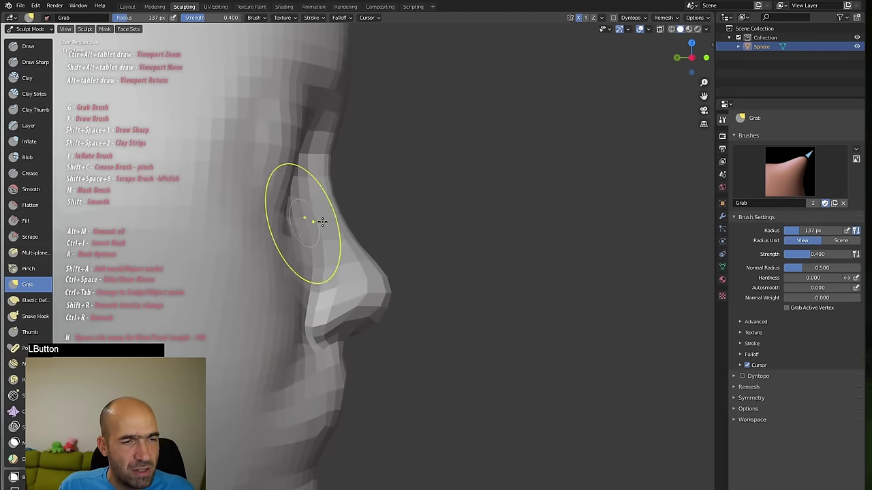
{"action": "mouse_move", "coordinate": [312, 219]}
{"action": "left_mouse_down", "text": "alt"}
{"action": "mouse_move", "coordinate": [380, 209]}
{"action": "mouse_move", "coordinate": [300, 212]}
{"action": "mouse_move", "coordinate": [300, 191]}
{"action": "left_mouse_up", "text": "alt"}
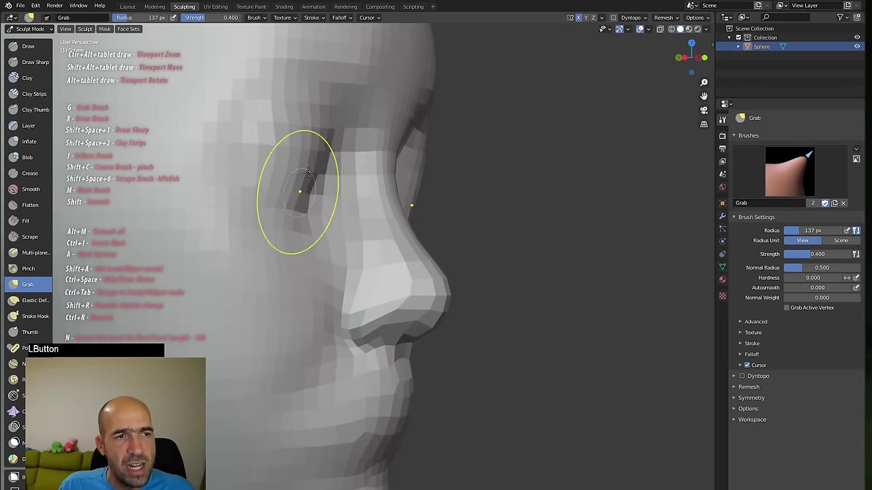
- Pull the outer corner of the eye socket outward and slightly up with the Grab brush, checking the head from front and side
{"action": "left_click_drag", "start_coordinate": [520, 178], "coordinate": [422, 184], "text": "alt"}
{"action": "left_click_drag", "start_coordinate": [304, 193], "coordinate": [261, 173]}
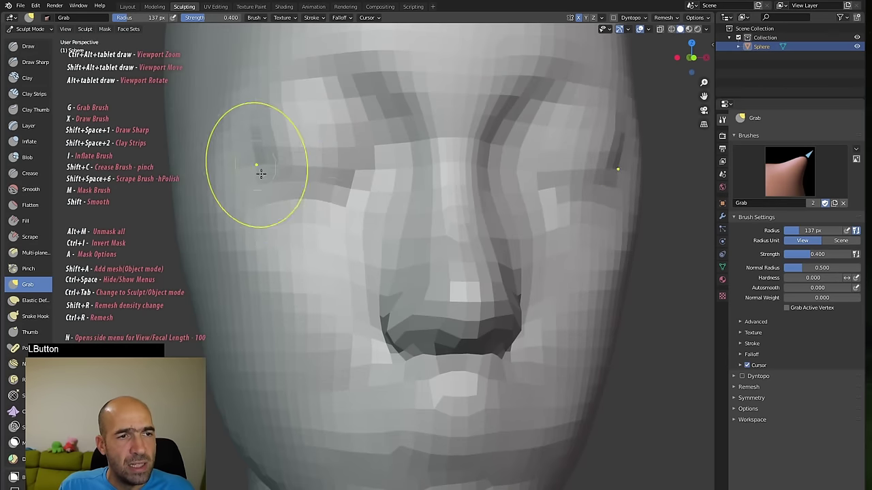
{"action": "mouse_move", "coordinate": [349, 184]}
{"action": "left_mouse_down"}
{"action": "mouse_move", "coordinate": [355, 175]}
{"action": "mouse_move", "coordinate": [166, 263]}
{"action": "left_mouse_up"}
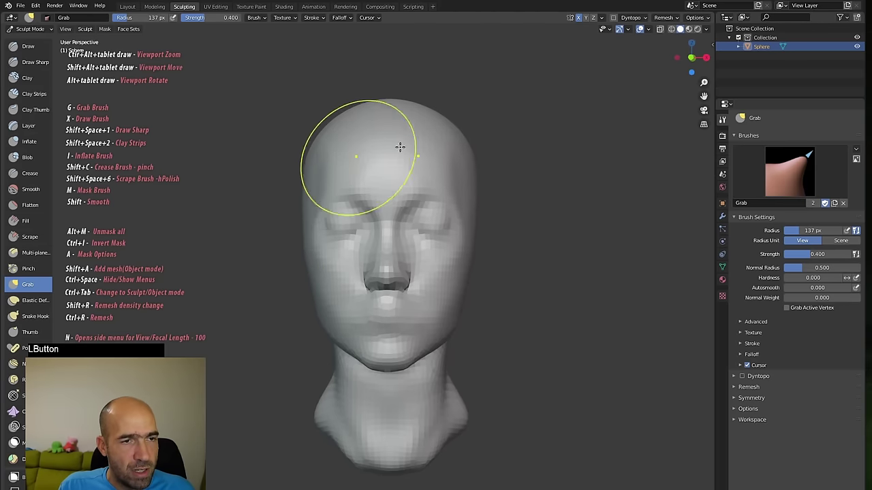
{"action": "mouse_move", "coordinate": [399, 146]}
{"action": "left_mouse_down", "text": "alt"}
{"action": "mouse_move", "coordinate": [434, 148]}
{"action": "mouse_move", "coordinate": [379, 107]}
{"action": "left_mouse_up", "text": "alt"}
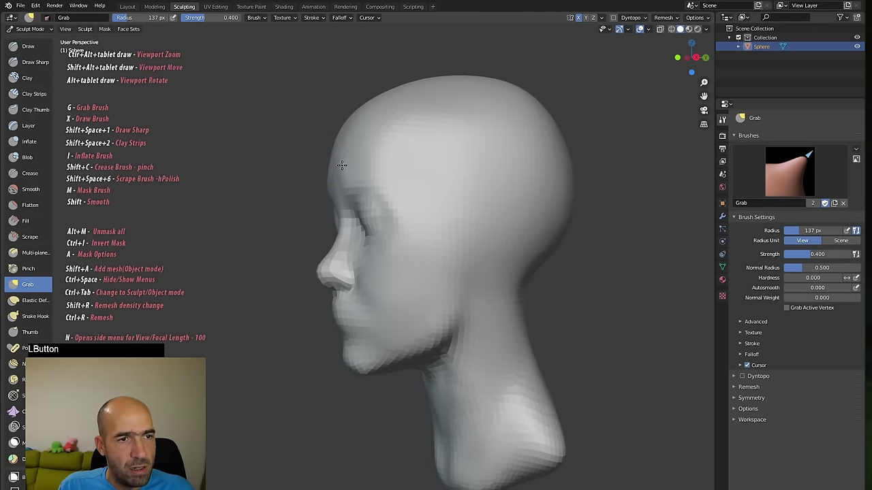
{"action": "mouse_move", "coordinate": [301, 197]}
{"action": "left_mouse_down", "text": "alt"}
{"action": "mouse_move", "coordinate": [360, 195]}
{"action": "mouse_move", "coordinate": [418, 288]}
{"action": "mouse_move", "coordinate": [442, 272]}
{"action": "mouse_move", "coordinate": [453, 250]}
{"action": "left_mouse_up", "text": "alt"}
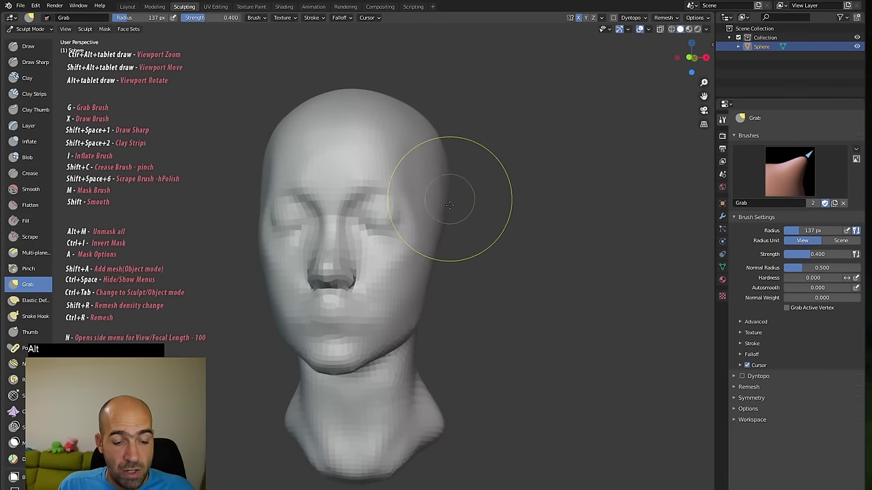
- Build up the cheekbone with a 72 px Draw brush and smooth it into the cheek
{"action": "key", "text": "x"}
{"action": "key", "text": "bracketleft"}
{"action": "key", "text": "bracketleft"}
{"action": "key", "text": "bracketleft"}
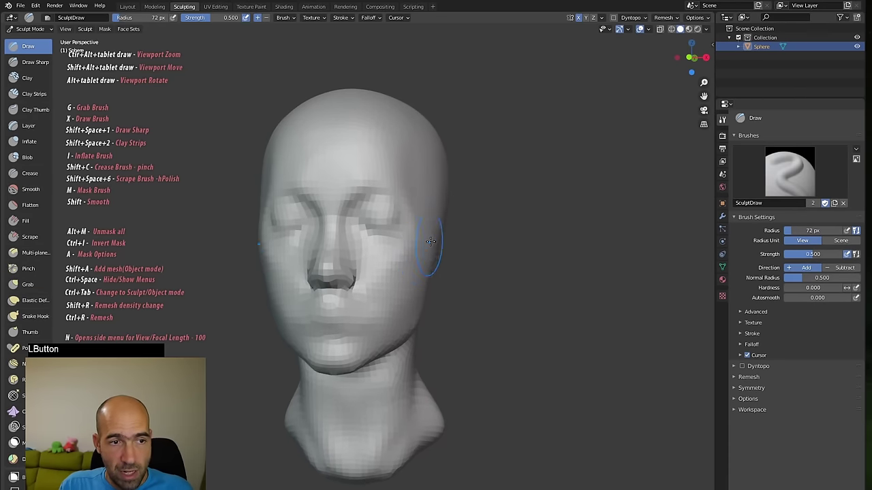
{"action": "left_click_drag", "start_coordinate": [422, 249], "coordinate": [415, 288], "text": "alt"}
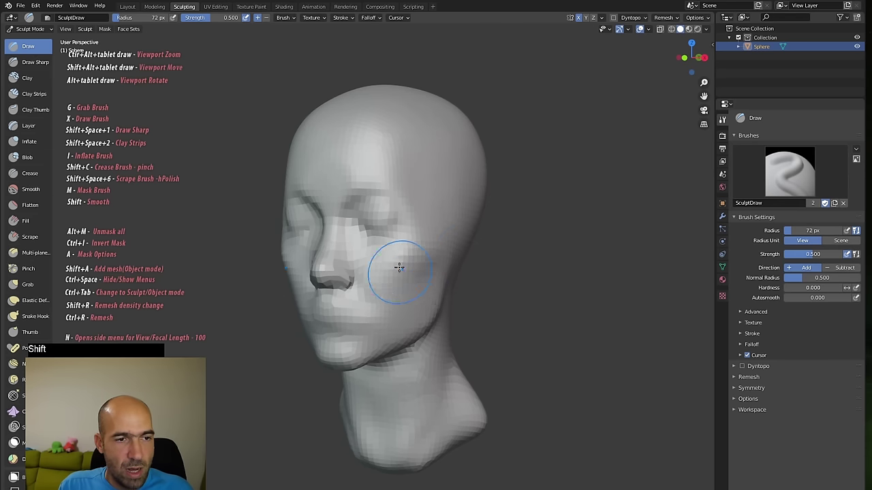
{"action": "left_click_drag", "start_coordinate": [399, 268], "coordinate": [384, 283], "text": "shift"}
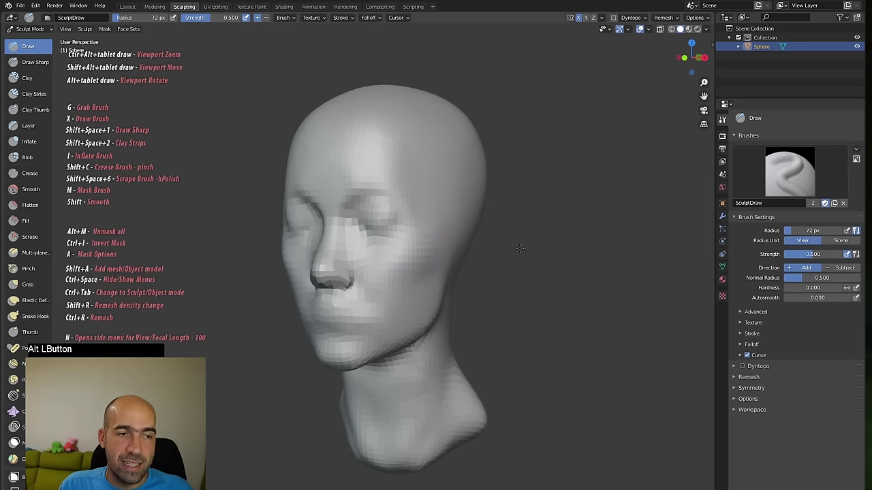
{"action": "left_click_drag", "start_coordinate": [519, 247], "coordinate": [472, 249], "text": "alt"}
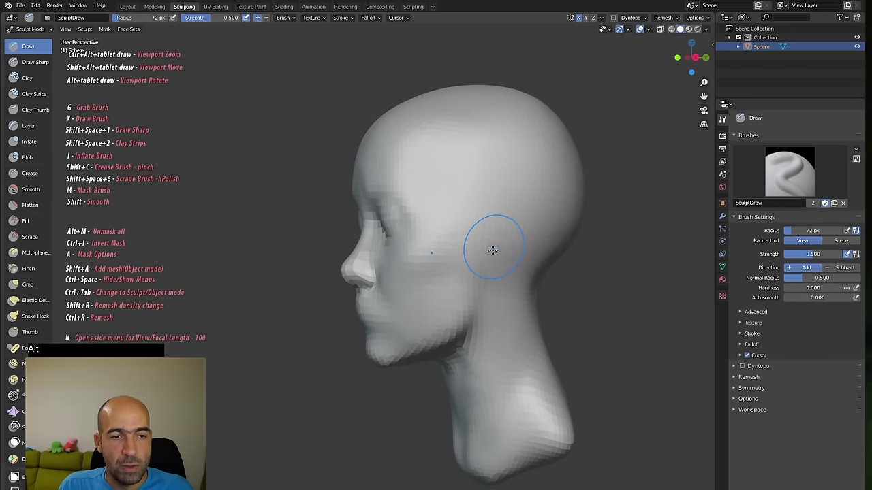
{"action": "left_click_drag", "start_coordinate": [562, 256], "coordinate": [479, 209], "text": "alt"}
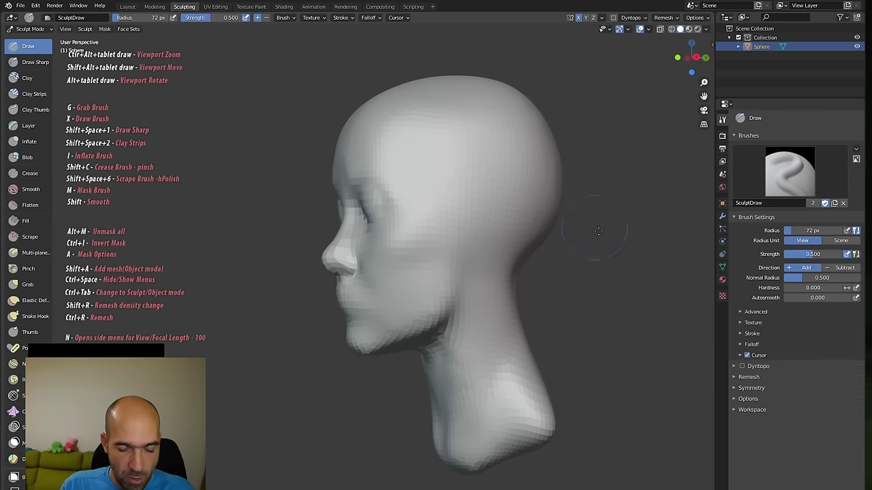
- Try building an ear on the side of the head with the Draw brush, and undo the strokes
{"action": "key", "text": "g"}
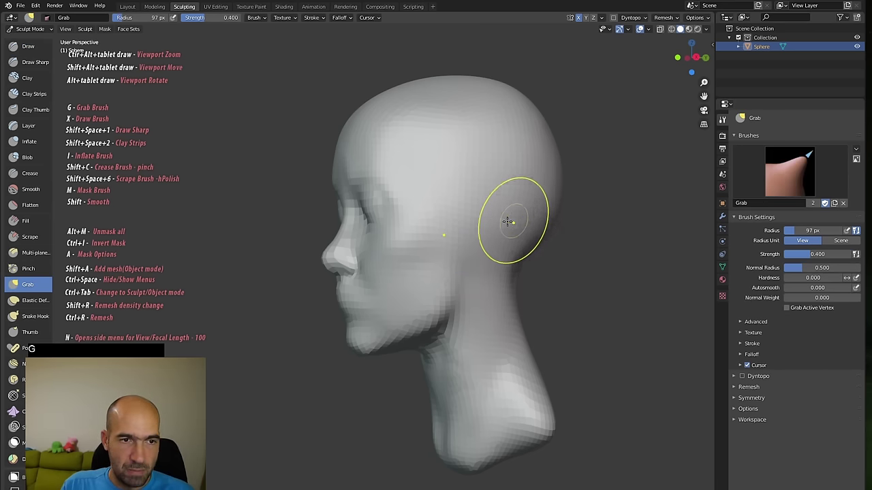
{"action": "key", "text": "x"}
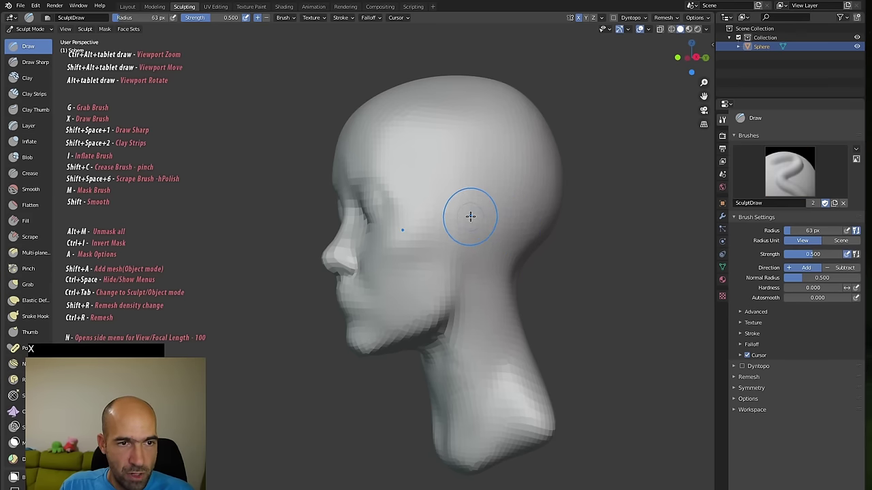
{"action": "mouse_move", "coordinate": [469, 224]}
{"action": "left_mouse_down"}
{"action": "mouse_move", "coordinate": [473, 244]}
{"action": "mouse_move", "coordinate": [491, 197]}
{"action": "mouse_move", "coordinate": [476, 230]}
{"action": "mouse_move", "coordinate": [521, 267]}
{"action": "mouse_move", "coordinate": [502, 263]}
{"action": "mouse_move", "coordinate": [571, 265]}
{"action": "left_mouse_up"}
{"action": "key", "text": "ctrl+z"}
{"action": "key", "text": "ctrl+z"}
{"action": "key", "text": "ctrl+z"}
{"action": "key", "text": "ctrl+z"}
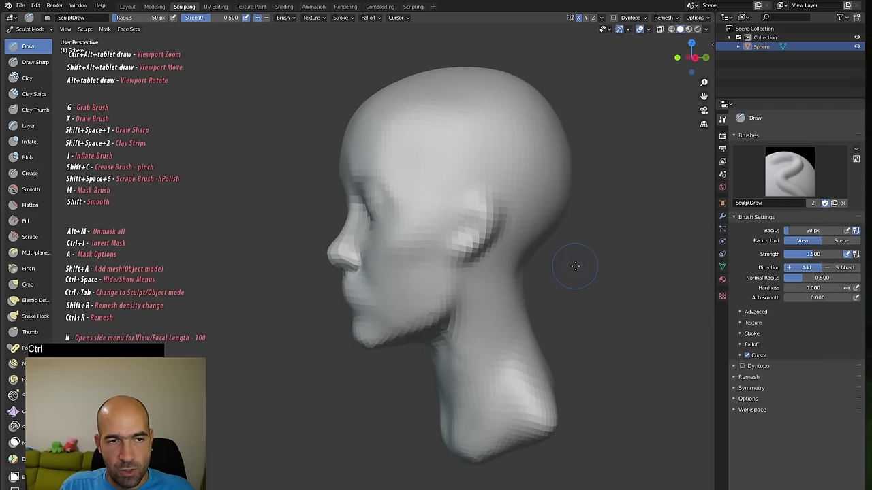
{"action": "key", "text": "ctrl+z"}
{"action": "key", "text": "ctrl+z"}
{"action": "left_click_drag", "start_coordinate": [581, 264], "coordinate": [580, 263], "text": "alt"}
- Paint an oval mask at the ear position on the side of the head with the 50 px Mask brush
{"action": "key", "text": "m"}
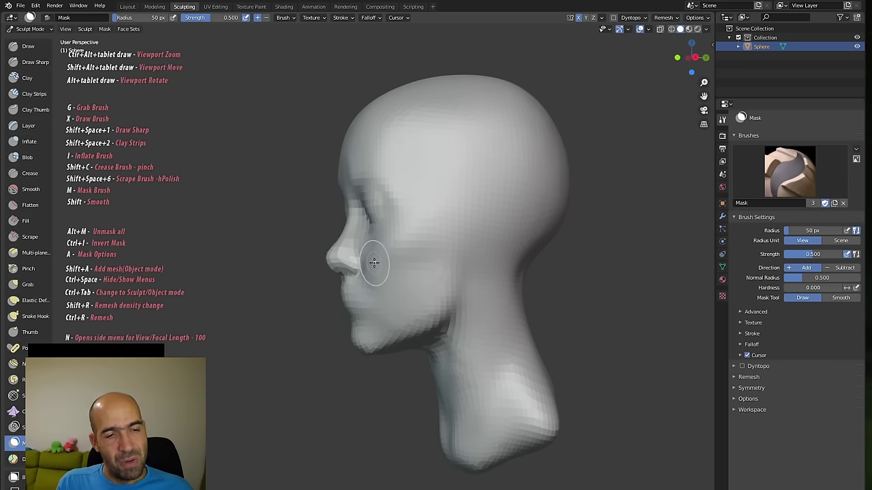
{"action": "key", "text": "x"}
{"action": "left_click", "coordinate": [468, 238]}
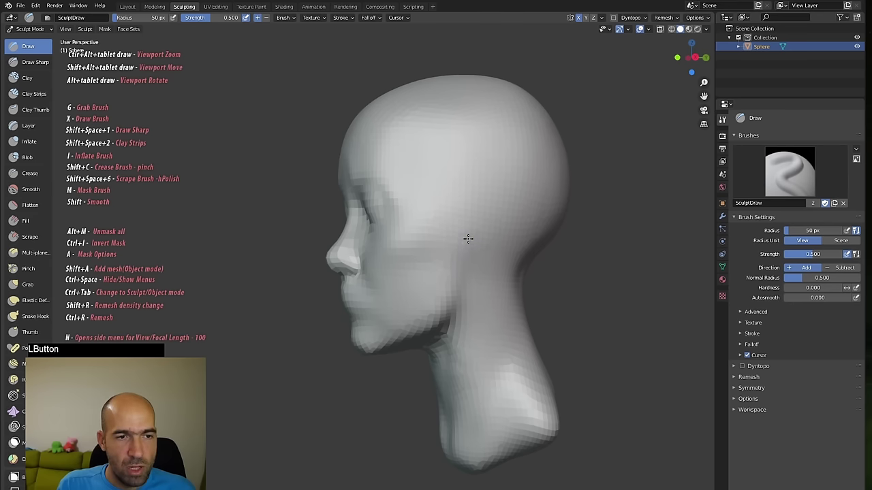
{"action": "key", "text": "m"}
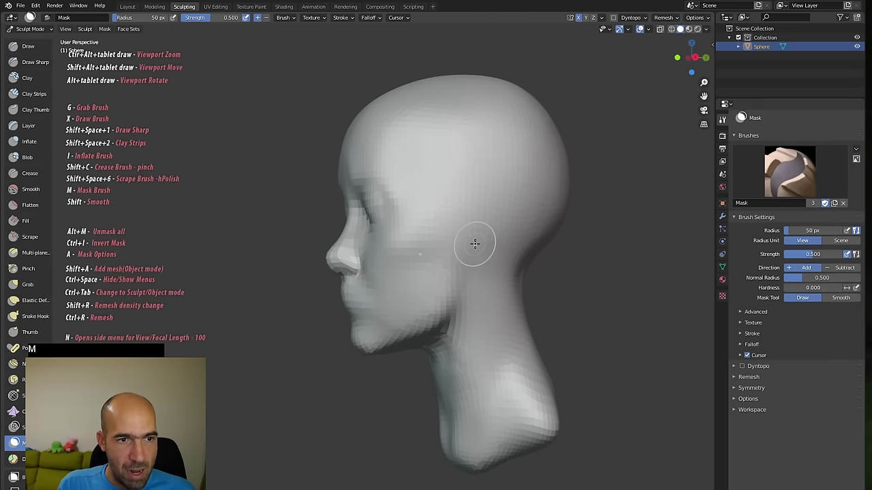
{"action": "left_click_drag", "start_coordinate": [474, 239], "coordinate": [473, 224]}
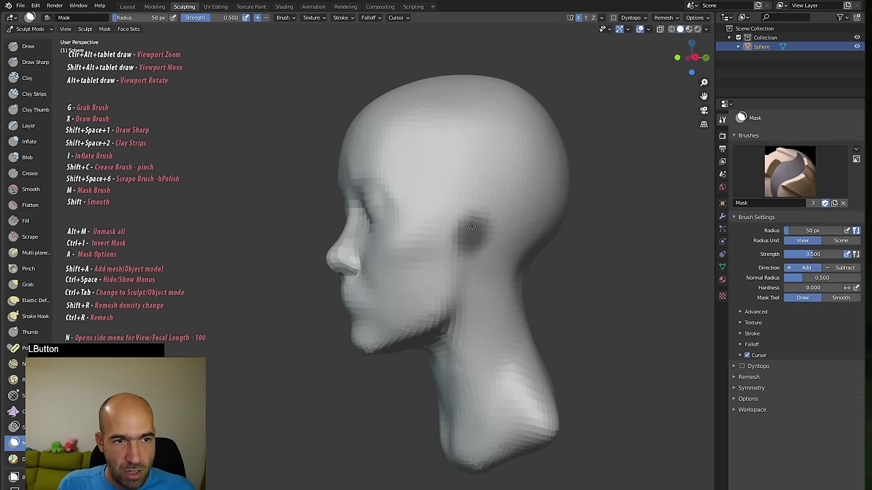
{"action": "left_click_drag", "start_coordinate": [593, 288], "coordinate": [574, 283], "text": "alt"}
{"action": "left_click_drag", "start_coordinate": [599, 254], "coordinate": [632, 262], "text": "alt"}
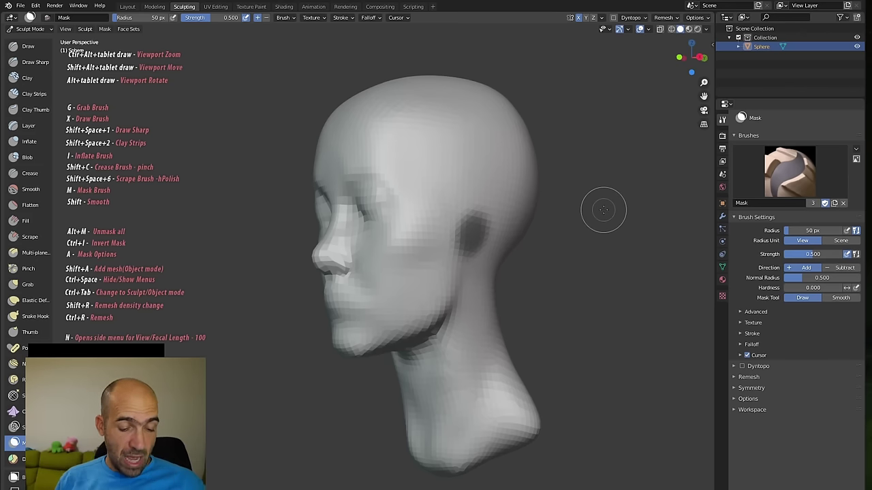
- Invert the mask so only the oval ear area stays editable
{"action": "key", "text": "a"}
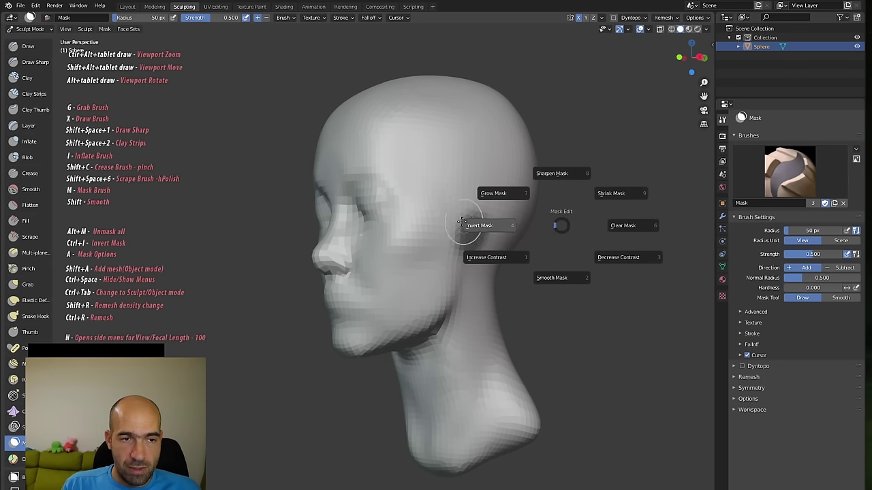
{"action": "key", "text": "Escape"}
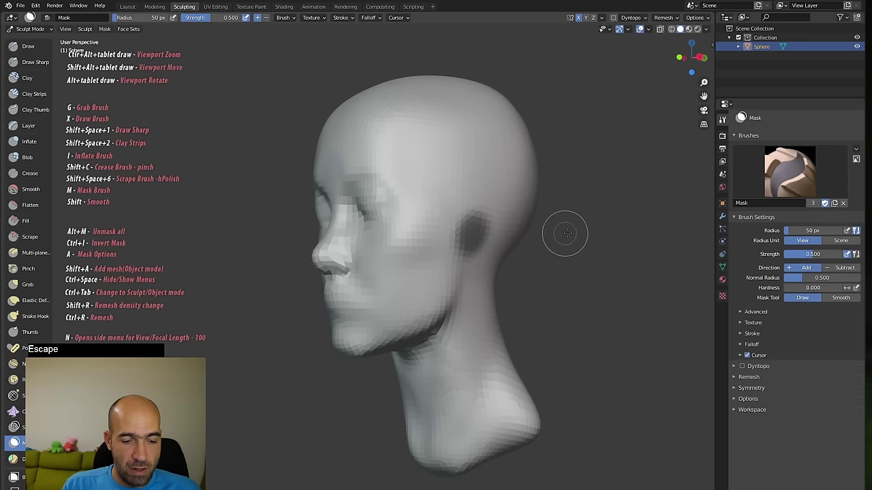
{"action": "key", "text": "a"}
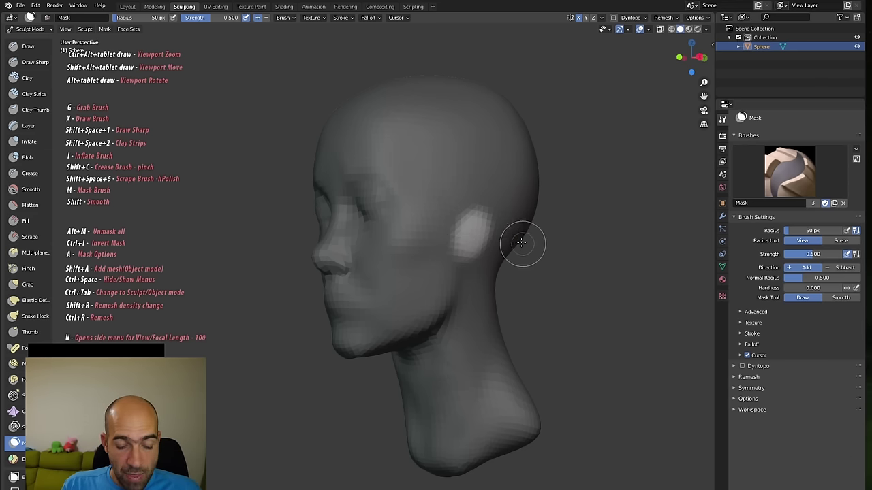
- Switch to the Grab brush and set its radius to 152 px
{"action": "key", "text": "g"}
{"action": "key", "text": "f"}
{"action": "left_click", "coordinate": [525, 218]}
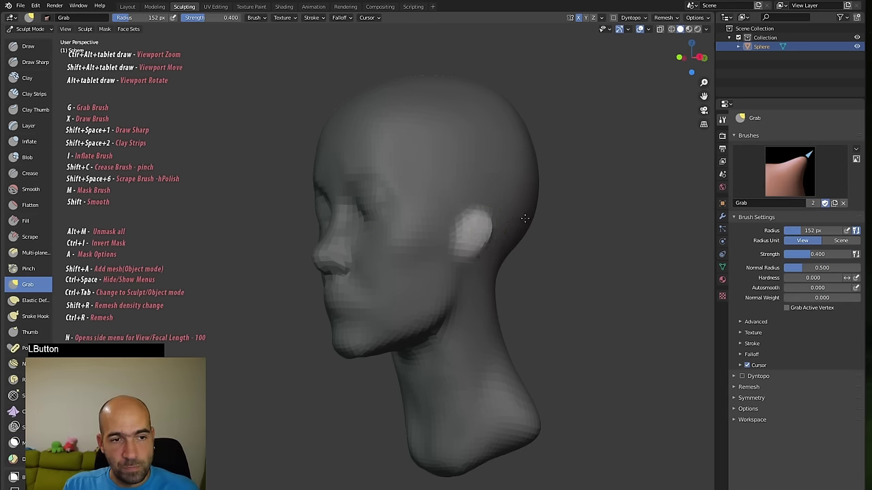
- Pull the unmasked oval outward and backward into a rough ear shape with the 152 px Grab brush
{"action": "left_click_drag", "start_coordinate": [500, 282], "coordinate": [502, 285]}
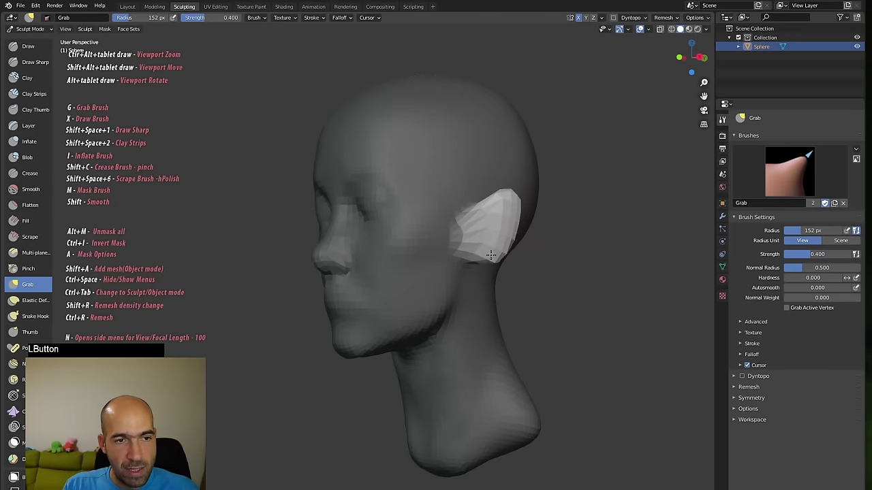
{"action": "mouse_move", "coordinate": [565, 243]}
{"action": "left_mouse_down", "text": "alt"}
{"action": "mouse_move", "coordinate": [508, 238]}
{"action": "mouse_move", "coordinate": [497, 215]}
{"action": "mouse_move", "coordinate": [393, 251]}
{"action": "mouse_move", "coordinate": [499, 252]}
{"action": "left_mouse_up", "text": "alt"}
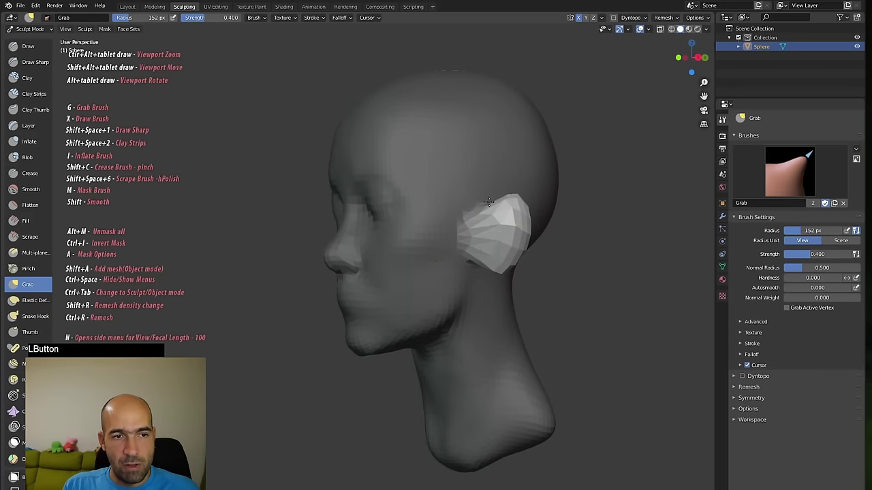
{"action": "left_click_drag", "start_coordinate": [489, 203], "coordinate": [492, 197]}
{"action": "left_click_drag", "start_coordinate": [565, 253], "coordinate": [619, 257], "text": "alt"}
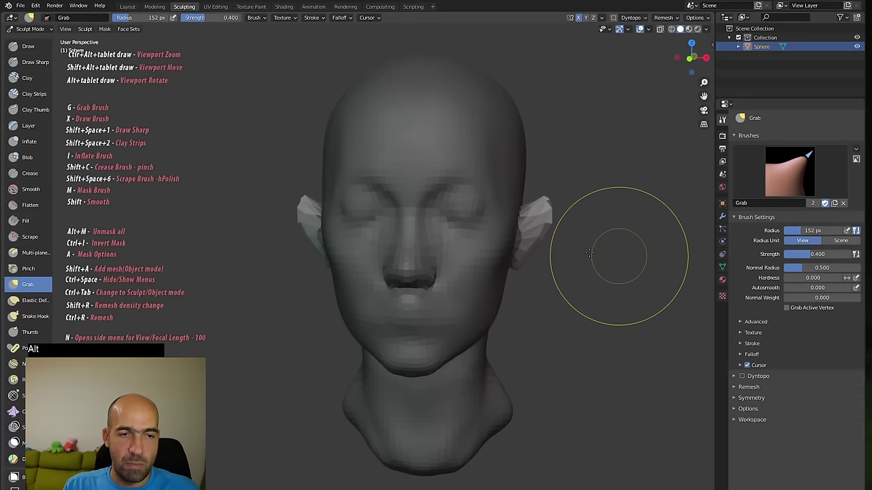
{"action": "left_click_drag", "start_coordinate": [589, 212], "coordinate": [459, 217], "text": "alt"}
{"action": "left_click_drag", "start_coordinate": [583, 239], "coordinate": [561, 237]}
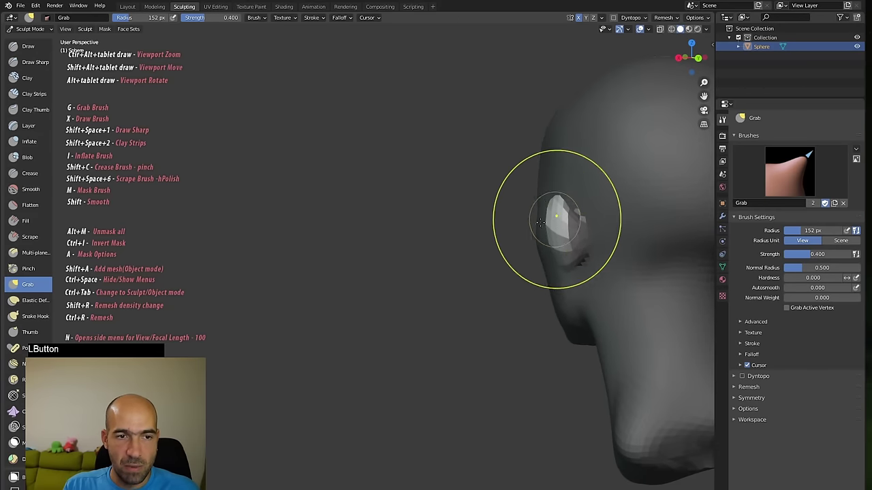
{"action": "left_click_drag", "start_coordinate": [416, 280], "coordinate": [581, 255], "text": "alt"}
{"action": "mouse_move", "coordinate": [576, 225]}
{"action": "left_mouse_down", "text": "alt"}
{"action": "mouse_move", "coordinate": [595, 229]}
{"action": "mouse_move", "coordinate": [560, 243]}
{"action": "mouse_move", "coordinate": [564, 227]}
{"action": "left_mouse_up", "text": "alt"}
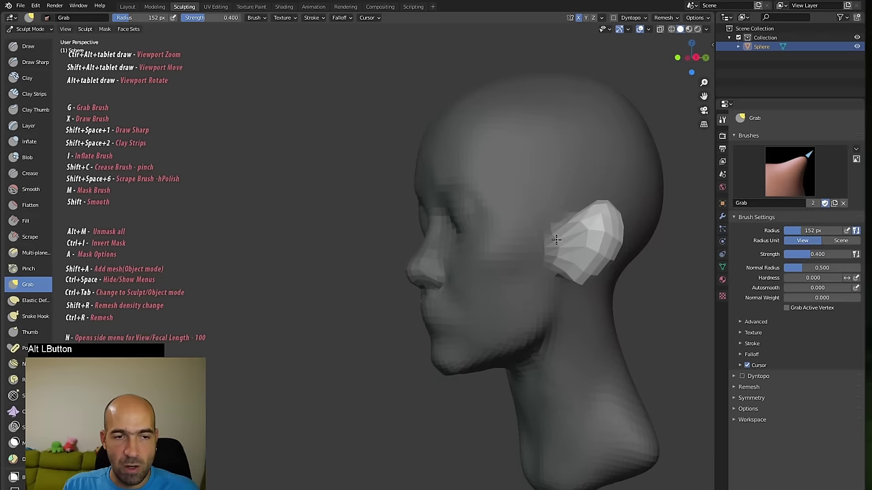
- Clear the mask so the whole head is editable again
{"action": "left_click_drag", "start_coordinate": [647, 276], "coordinate": [629, 282], "text": "alt+shift"}
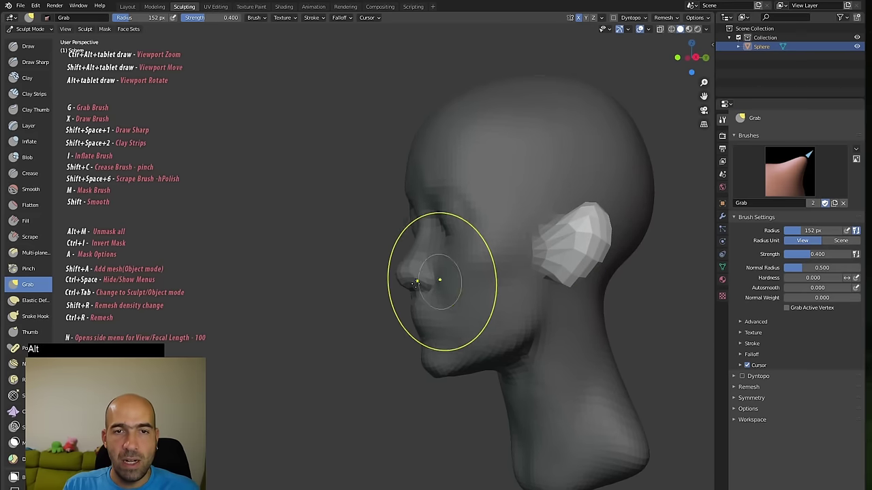
{"action": "key", "text": "a"}
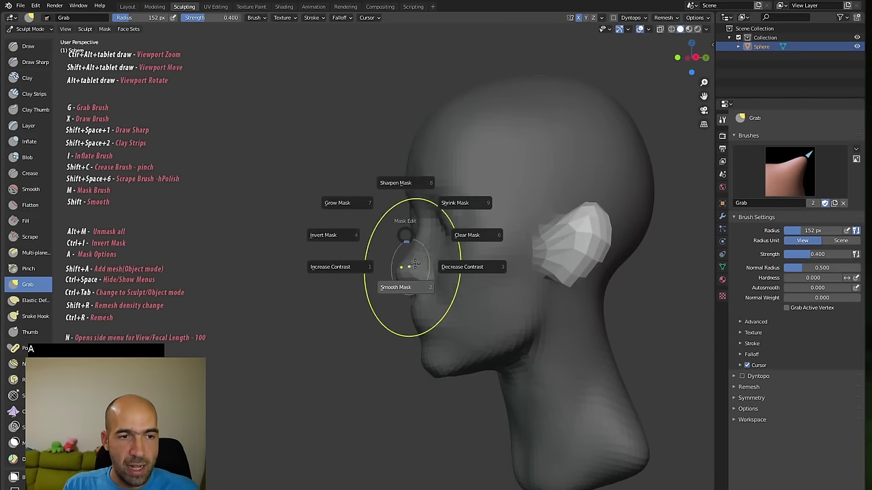
{"action": "left_click", "coordinate": [459, 235]}
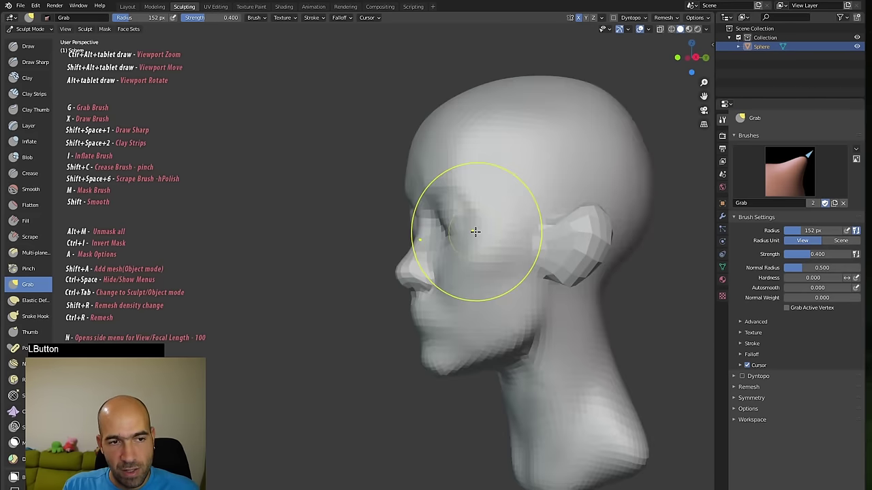
- Reshape the upper front part of the ear with the Grab brush at a 79 px radius
{"action": "mouse_move", "coordinate": [632, 272]}
{"action": "left_mouse_down", "text": "alt+shift"}
{"action": "mouse_move", "coordinate": [634, 285]}
{"action": "mouse_move", "coordinate": [615, 280]}
{"action": "left_mouse_up", "text": "alt+shift"}
{"action": "key", "text": "bracketleft"}
{"action": "key", "text": "bracketleft"}
{"action": "key", "text": "bracketleft"}
{"action": "key", "text": "bracketleft"}
{"action": "key", "text": "bracketleft"}
{"action": "key", "text": "bracketleft"}
{"action": "mouse_move", "coordinate": [569, 250]}
{"action": "left_mouse_down"}
{"action": "mouse_move", "coordinate": [515, 263]}
{"action": "mouse_move", "coordinate": [513, 226]}
{"action": "mouse_move", "coordinate": [551, 205]}
{"action": "left_mouse_up"}
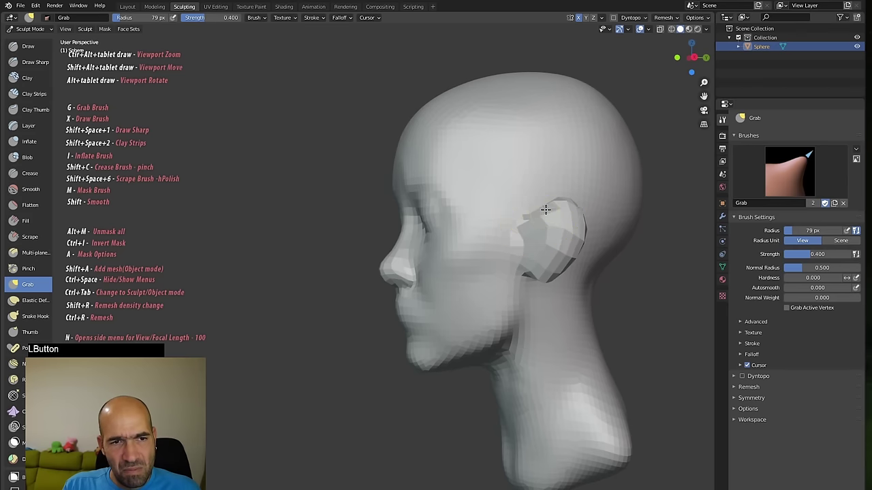
{"action": "left_click_drag", "start_coordinate": [647, 240], "coordinate": [678, 246], "text": "alt"}
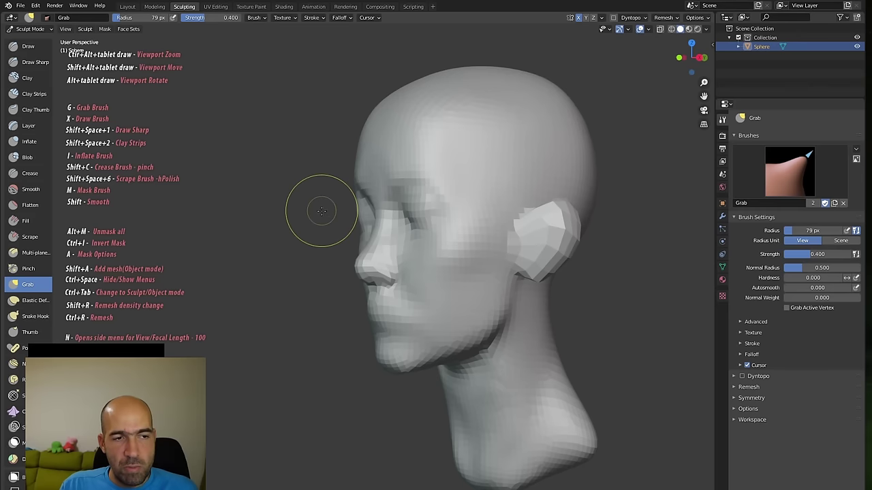
- Adjust how far the upper ears stick out from the head in front view with the Grab brush
{"action": "key", "text": "a"}
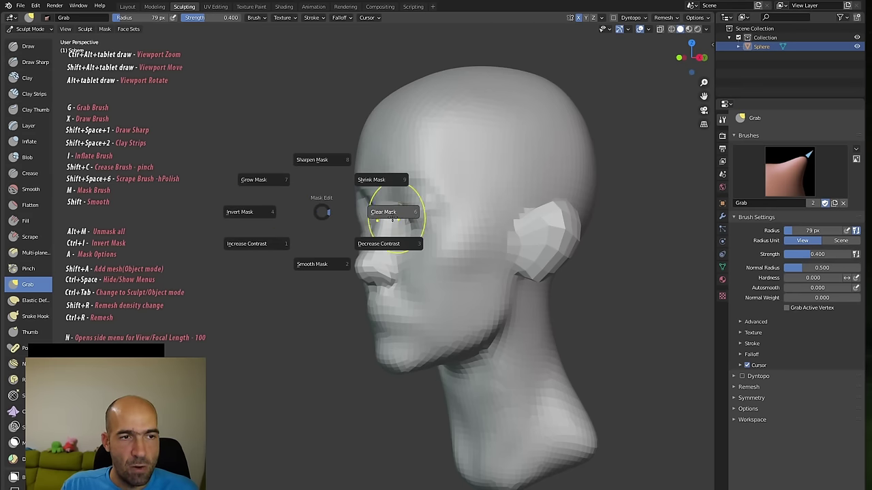
{"action": "key", "text": "Escape"}
{"action": "left_click_drag", "start_coordinate": [406, 215], "coordinate": [531, 222], "text": "alt"}
{"action": "mouse_move", "coordinate": [626, 264]}
{"action": "left_mouse_down", "text": "alt"}
{"action": "mouse_move", "coordinate": [535, 283]}
{"action": "mouse_move", "coordinate": [577, 274]}
{"action": "mouse_move", "coordinate": [545, 270]}
{"action": "mouse_move", "coordinate": [554, 240]}
{"action": "mouse_move", "coordinate": [613, 214]}
{"action": "left_mouse_up", "text": "alt"}
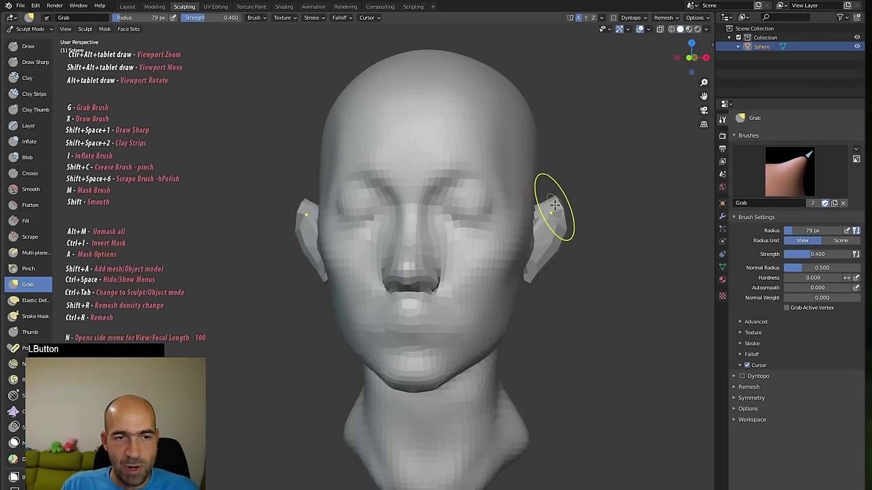
{"action": "mouse_move", "coordinate": [555, 205]}
{"action": "left_mouse_down"}
{"action": "mouse_move", "coordinate": [538, 208]}
{"action": "mouse_move", "coordinate": [550, 242]}
{"action": "mouse_move", "coordinate": [569, 231]}
{"action": "mouse_move", "coordinate": [551, 220]}
{"action": "mouse_move", "coordinate": [557, 225]}
{"action": "mouse_move", "coordinate": [561, 209]}
{"action": "left_mouse_up"}
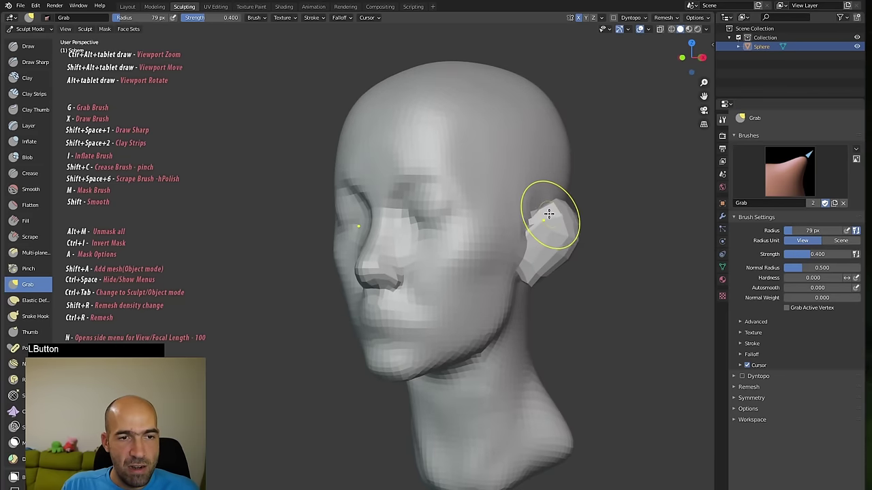
{"action": "mouse_move", "coordinate": [605, 235]}
{"action": "left_mouse_down", "text": "alt"}
{"action": "mouse_move", "coordinate": [524, 265]}
{"action": "mouse_move", "coordinate": [544, 291]}
{"action": "mouse_move", "coordinate": [558, 293]}
{"action": "left_mouse_up", "text": "alt"}
- Reshape the jaw and cheeks with the Grab brush at a 130 px radius
{"action": "key", "text": "bracketright"}
{"action": "key", "text": "bracketright"}
{"action": "key", "text": "bracketright"}
{"action": "key", "text": "bracketright"}
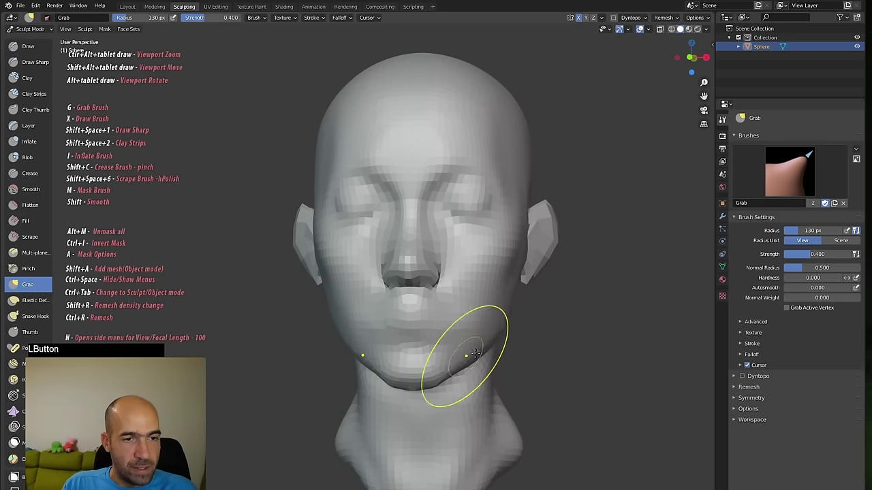
{"action": "left_click_drag", "start_coordinate": [544, 311], "coordinate": [659, 315], "text": "alt"}
{"action": "left_click_drag", "start_coordinate": [599, 321], "coordinate": [590, 322], "text": "alt"}
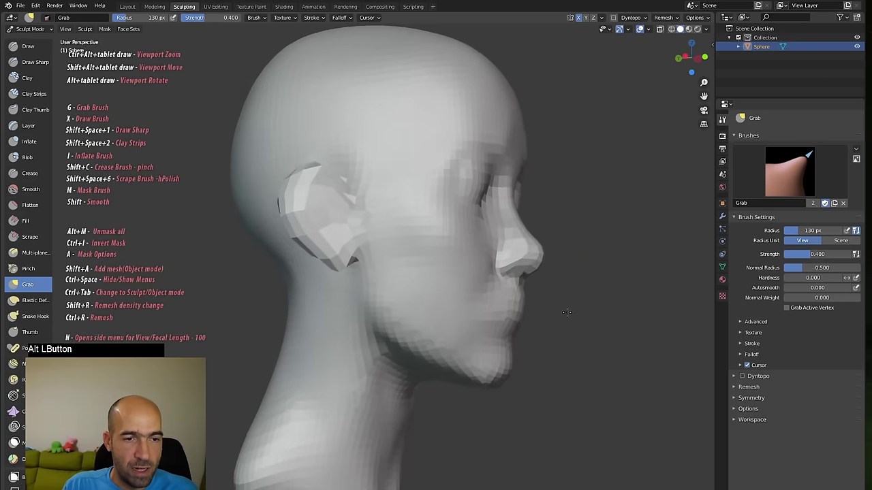
{"action": "left_click_drag", "start_coordinate": [488, 322], "coordinate": [468, 328]}
{"action": "mouse_move", "coordinate": [545, 326]}
{"action": "left_mouse_down", "text": "alt"}
{"action": "mouse_move", "coordinate": [484, 313]}
{"action": "mouse_move", "coordinate": [327, 317]}
{"action": "mouse_move", "coordinate": [326, 330]}
{"action": "left_mouse_up", "text": "alt"}
{"action": "left_click_drag", "start_coordinate": [378, 239], "coordinate": [371, 261]}
{"action": "mouse_move", "coordinate": [368, 300]}
{"action": "left_mouse_down", "text": "alt"}
{"action": "mouse_move", "coordinate": [345, 304]}
{"action": "mouse_move", "coordinate": [361, 300]}
{"action": "left_mouse_up", "text": "alt"}
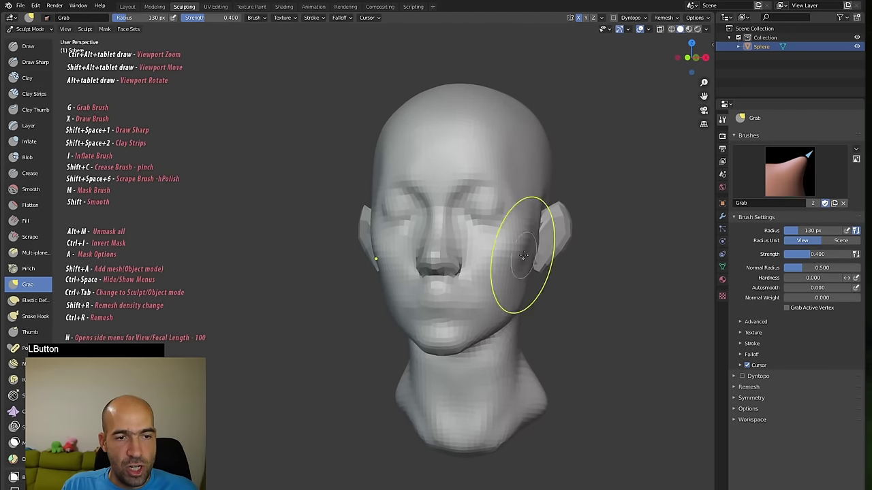
- Reshape the nostril wings and base of the nose with the Grab brush at a 54 px radius
{"action": "mouse_move", "coordinate": [550, 285]}
{"action": "left_mouse_down", "text": "alt"}
{"action": "mouse_move", "coordinate": [523, 288]}
{"action": "mouse_move", "coordinate": [555, 281]}
{"action": "mouse_move", "coordinate": [566, 304]}
{"action": "left_mouse_up", "text": "alt"}
{"action": "mouse_move", "coordinate": [599, 316]}
{"action": "left_mouse_down", "text": "alt"}
{"action": "mouse_move", "coordinate": [564, 306]}
{"action": "mouse_move", "coordinate": [585, 320]}
{"action": "mouse_move", "coordinate": [637, 321]}
{"action": "left_mouse_up", "text": "alt"}
{"action": "left_click_drag", "start_coordinate": [606, 286], "coordinate": [592, 263], "text": "alt"}
{"action": "left_click_drag", "start_coordinate": [597, 292], "coordinate": [587, 277], "text": "ctrl+alt"}
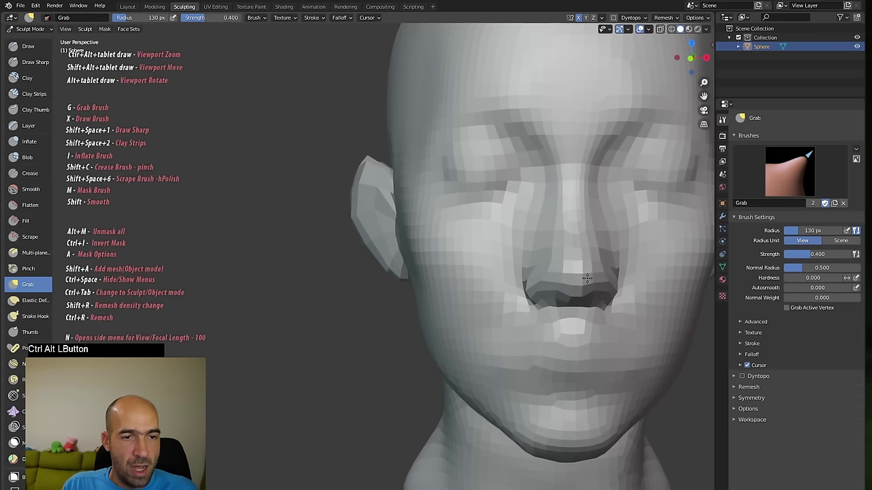
{"action": "left_click_drag", "start_coordinate": [537, 256], "coordinate": [525, 279]}
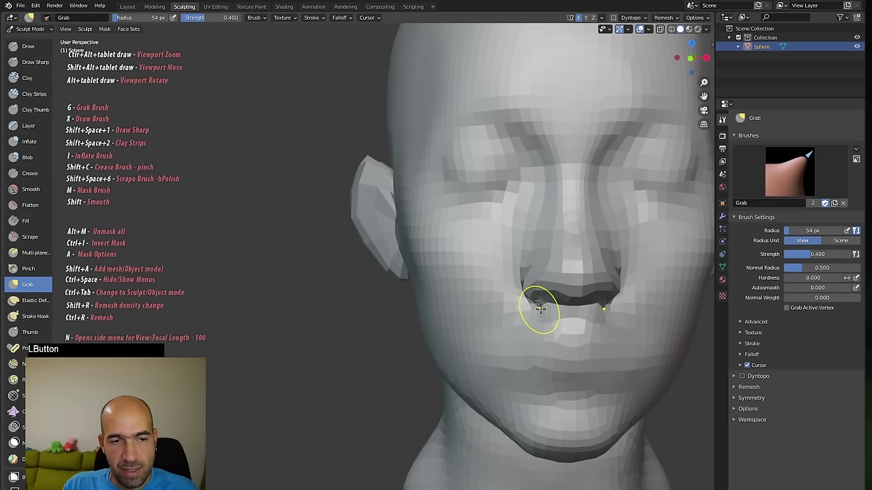
- Build up volume beside the nostril wing with the 54 px Draw brush
{"action": "left_click_drag", "start_coordinate": [479, 320], "coordinate": [547, 324], "text": "alt"}
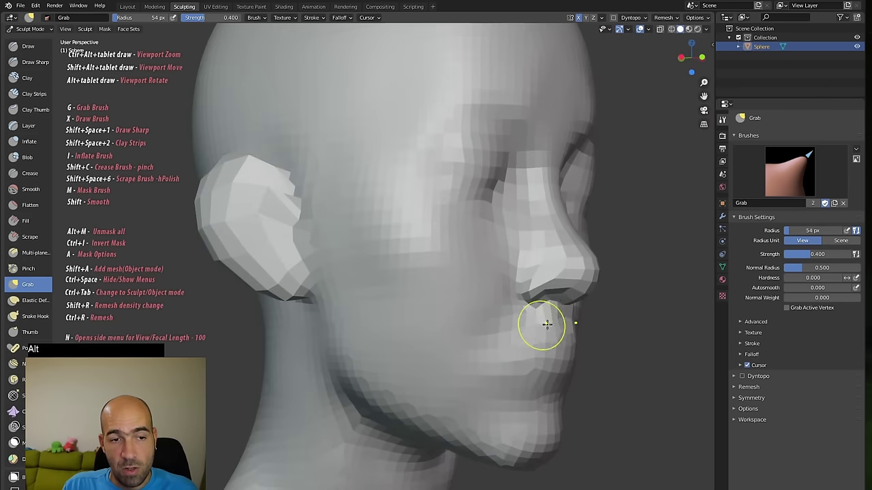
{"action": "key", "text": "x"}
{"action": "left_click", "coordinate": [514, 271]}
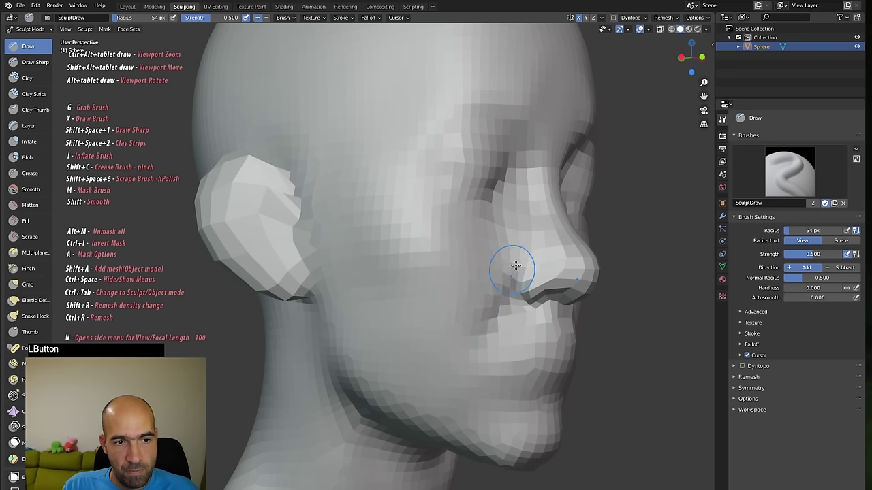
{"action": "mouse_move", "coordinate": [486, 335]}
{"action": "left_mouse_down", "text": "alt"}
{"action": "mouse_move", "coordinate": [582, 335]}
{"action": "mouse_move", "coordinate": [587, 325]}
{"action": "left_mouse_up", "text": "alt"}
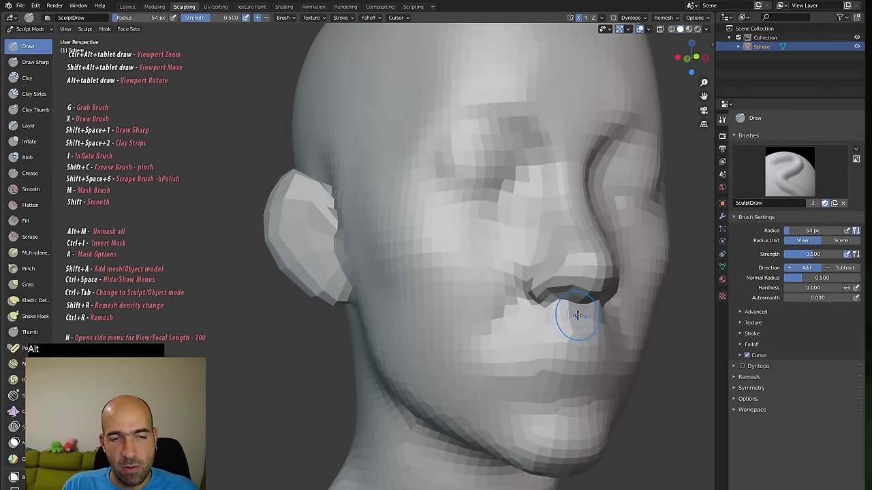
{"action": "left_click_drag", "start_coordinate": [662, 329], "coordinate": [518, 306], "text": "alt"}
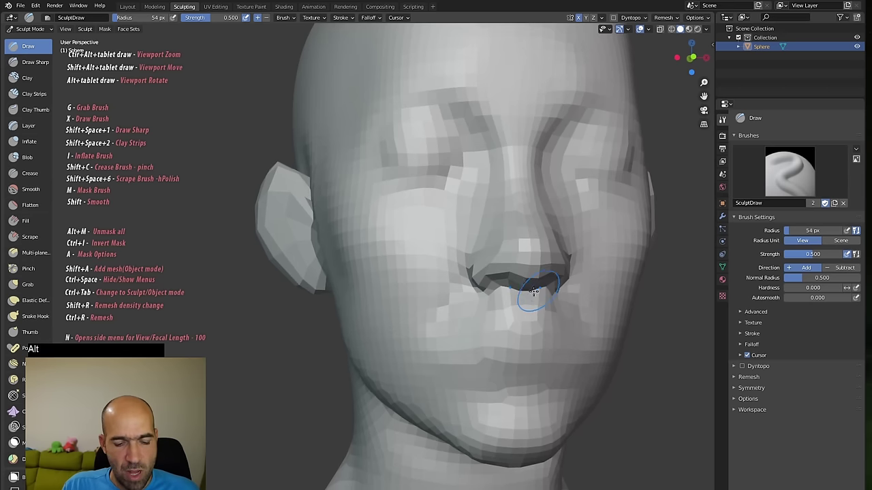
- Reshape the underside of the nose and the area above the upper lip with the 54 px Grab brush
{"action": "key", "text": "g"}
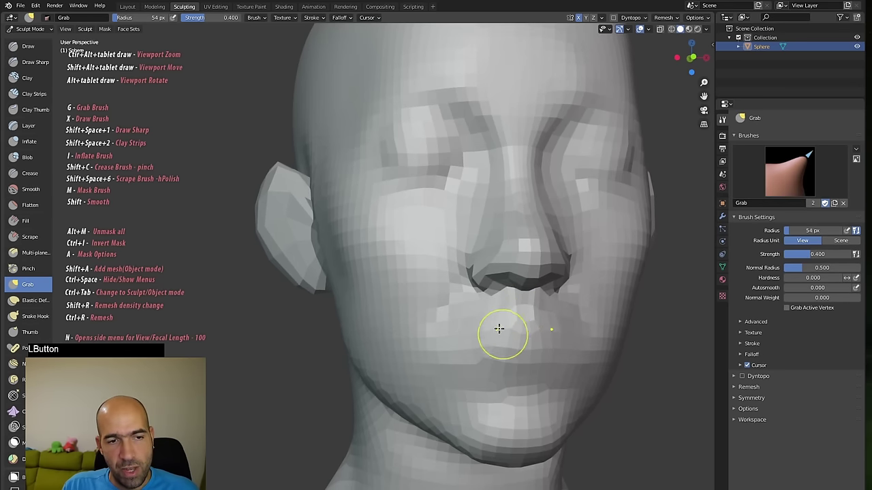
{"action": "left_click_drag", "start_coordinate": [498, 329], "coordinate": [624, 323], "text": "alt"}
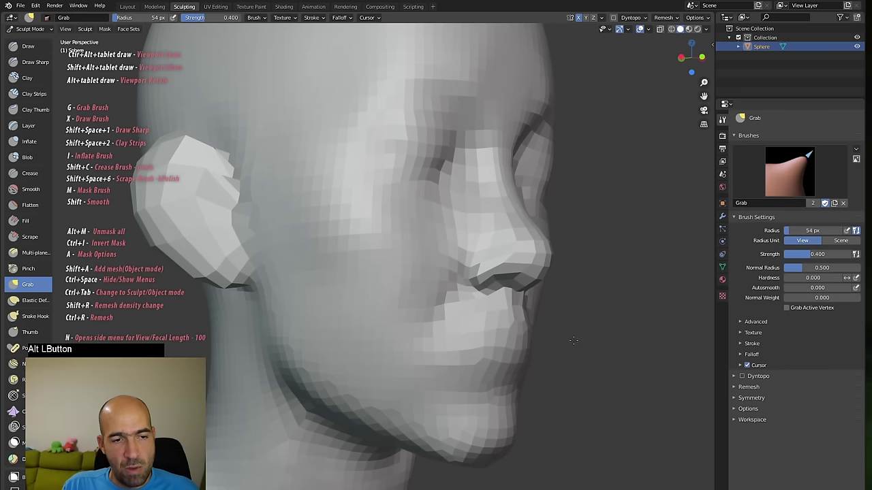
{"action": "left_click_drag", "start_coordinate": [541, 346], "coordinate": [557, 284], "text": "alt"}
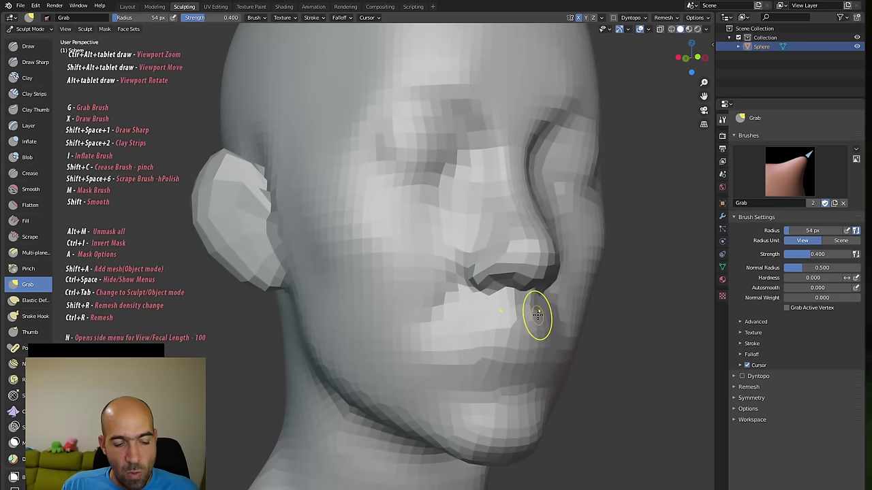
- Carve the line between the lips with the 34 px Draw Sharp brush in subtract direction
{"action": "key", "text": "shift+space"}
{"action": "key", "text": "1"}
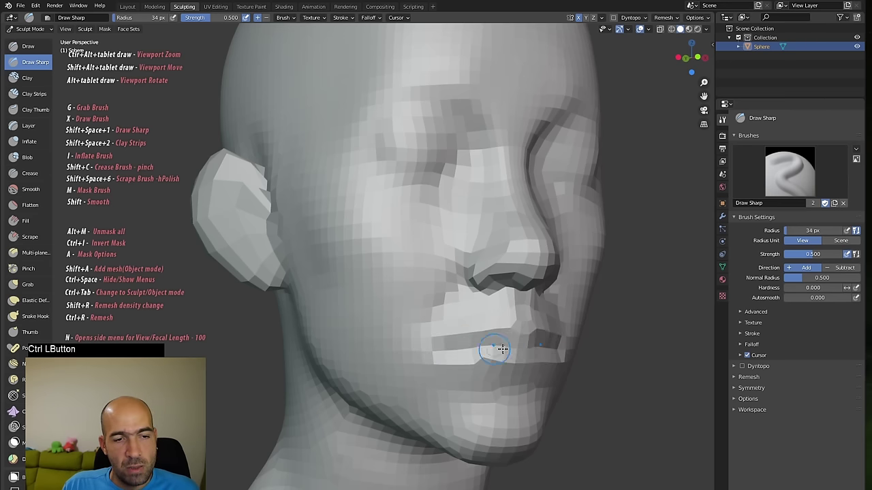
{"action": "left_click_drag", "start_coordinate": [436, 350], "coordinate": [477, 347], "text": "ctrl"}
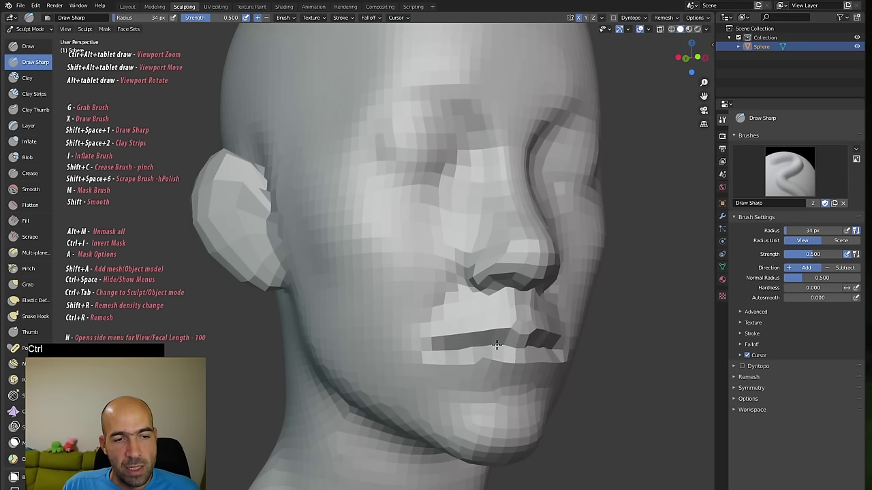
- Shape the upper and lower lips around the mouth line with the Grab brush at a 55 px radius
{"action": "key", "text": "g"}
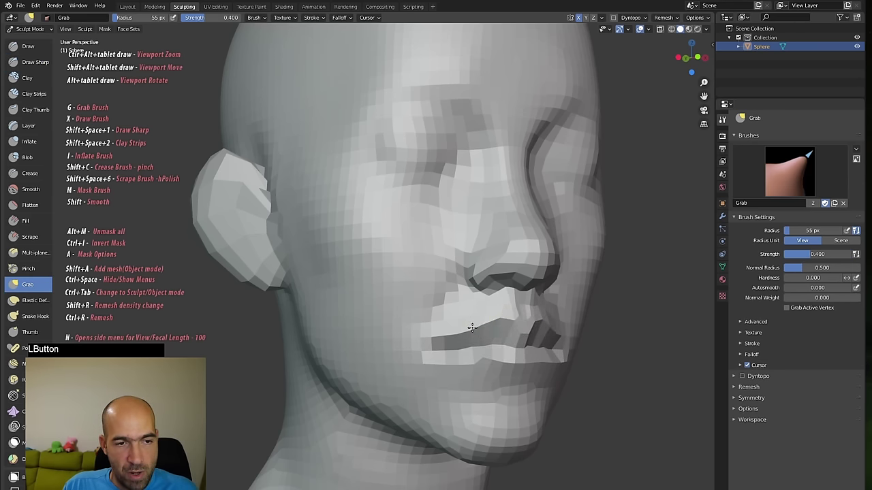
{"action": "left_click_drag", "start_coordinate": [543, 319], "coordinate": [472, 336], "text": "alt"}
{"action": "left_click_drag", "start_coordinate": [446, 364], "coordinate": [429, 371]}
{"action": "left_click_drag", "start_coordinate": [535, 370], "coordinate": [558, 375], "text": "alt"}
{"action": "left_click_drag", "start_coordinate": [482, 375], "coordinate": [564, 347]}
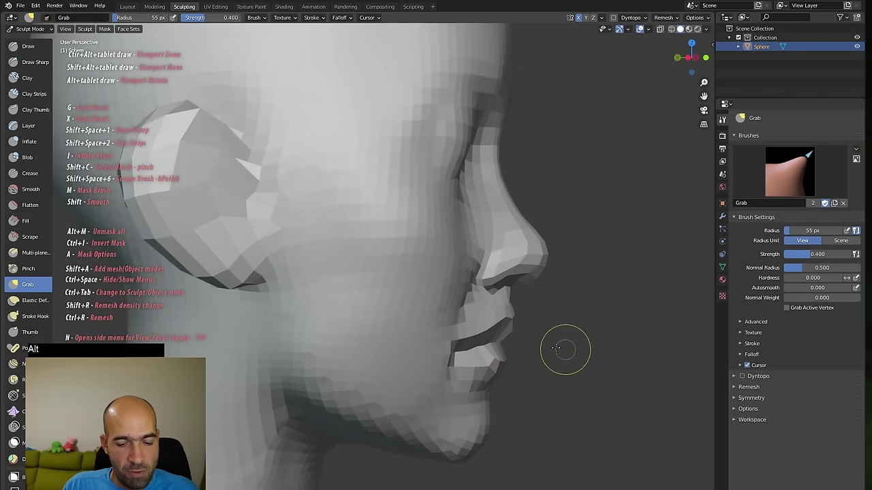
- Push the lower lip back in profile view with the Grab brush at about a 134 px radius
{"action": "key", "text": "bracketright"}
{"action": "key", "text": "bracketright"}
{"action": "key", "text": "bracketright"}
{"action": "key", "text": "bracketright"}
{"action": "key", "text": "bracketright"}
{"action": "key", "text": "bracketright"}
{"action": "key", "text": "bracketright"}
{"action": "key", "text": "bracketright"}
{"action": "key", "text": "bracketright"}
{"action": "key", "text": "bracketleft"}
{"action": "key", "text": "bracketleft"}
{"action": "key", "text": "bracketleft"}
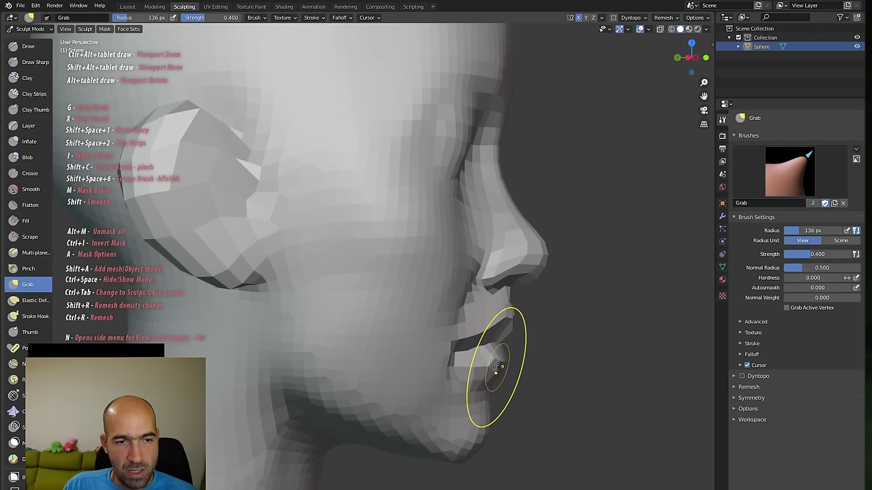
{"action": "key", "text": "bracketright"}
{"action": "key", "text": "bracketright"}
{"action": "left_click_drag", "start_coordinate": [497, 365], "coordinate": [495, 368]}
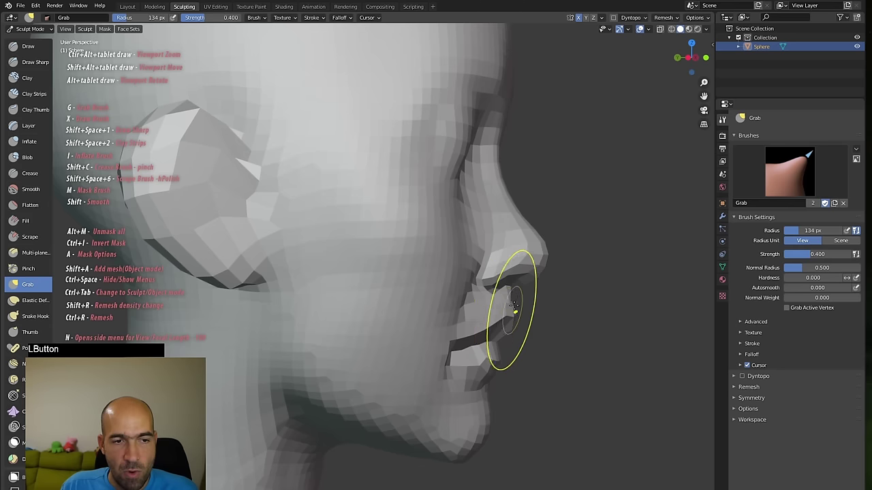
- Adjust the nostril wing and mouth corner in profile view with the Grab brush at a 120 px radius
{"action": "key", "text": "bracketleft"}
{"action": "key", "text": "bracketleft"}
{"action": "key", "text": "bracketleft"}
{"action": "key", "text": "bracketleft"}
{"action": "key", "text": "bracketleft"}
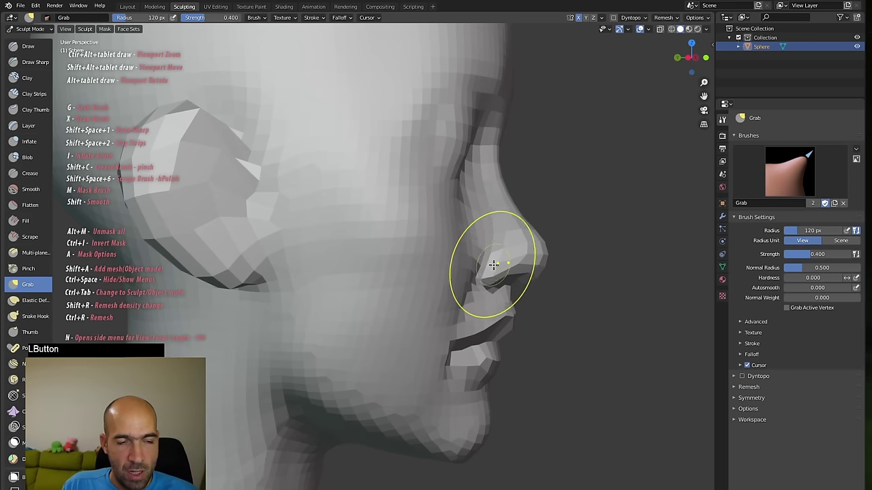
{"action": "mouse_move", "coordinate": [482, 280]}
{"action": "left_mouse_down"}
{"action": "mouse_move", "coordinate": [473, 317]}
{"action": "mouse_move", "coordinate": [482, 366]}
{"action": "mouse_move", "coordinate": [468, 377]}
{"action": "mouse_move", "coordinate": [442, 366]}
{"action": "left_mouse_up"}
{"action": "middle_click_drag", "start_coordinate": [444, 339], "coordinate": [445, 352]}
- Refine the lower lip and the hollow beneath it with the Grab brush at a 56 px radius
{"action": "mouse_move", "coordinate": [611, 359]}
{"action": "left_mouse_down", "text": "alt"}
{"action": "mouse_move", "coordinate": [508, 327]}
{"action": "mouse_move", "coordinate": [498, 307]}
{"action": "mouse_move", "coordinate": [510, 307]}
{"action": "mouse_move", "coordinate": [512, 292]}
{"action": "mouse_move", "coordinate": [515, 309]}
{"action": "left_mouse_up", "text": "alt"}
{"action": "key", "text": "bracketleft"}
{"action": "key", "text": "bracketleft"}
{"action": "key", "text": "bracketleft"}
{"action": "left_click_drag", "start_coordinate": [655, 391], "coordinate": [685, 388], "text": "alt"}
{"action": "left_click_drag", "start_coordinate": [636, 377], "coordinate": [649, 377], "text": "alt"}
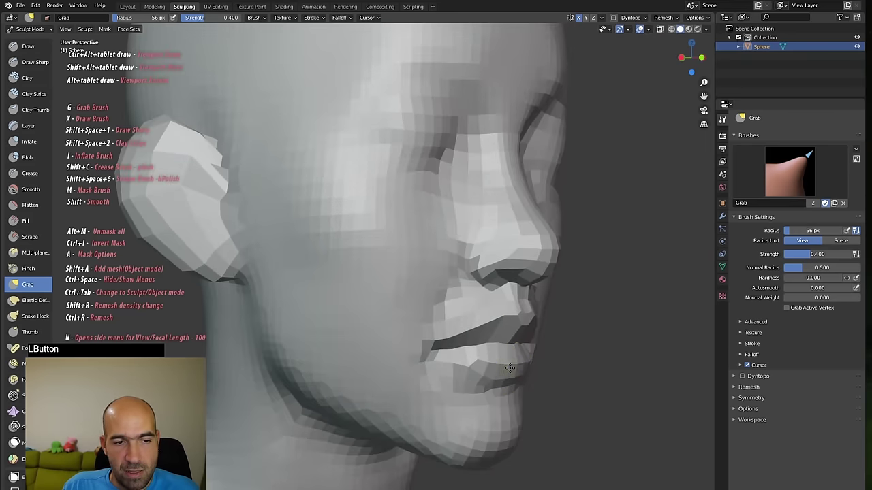
{"action": "left_click_drag", "start_coordinate": [510, 369], "coordinate": [492, 366]}
{"action": "left_click_drag", "start_coordinate": [552, 375], "coordinate": [584, 378], "text": "alt"}
{"action": "left_click_drag", "start_coordinate": [484, 395], "coordinate": [474, 399]}
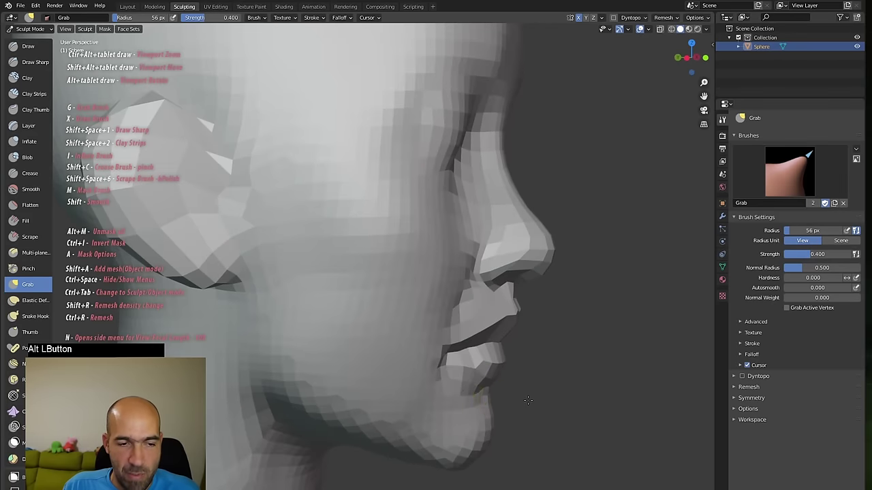
- Reshape the chin's underside and the cheek beside the mouth in profile view with the Grab brush at a 170 px radius
{"action": "left_click_drag", "start_coordinate": [528, 400], "coordinate": [536, 404], "text": "alt"}
{"action": "key", "text": "bracketright"}
{"action": "key", "text": "bracketright"}
{"action": "key", "text": "bracketright"}
{"action": "key", "text": "bracketright"}
{"action": "key", "text": "bracketright"}
{"action": "key", "text": "bracketright"}
{"action": "key", "text": "bracketright"}
{"action": "key", "text": "bracketright"}
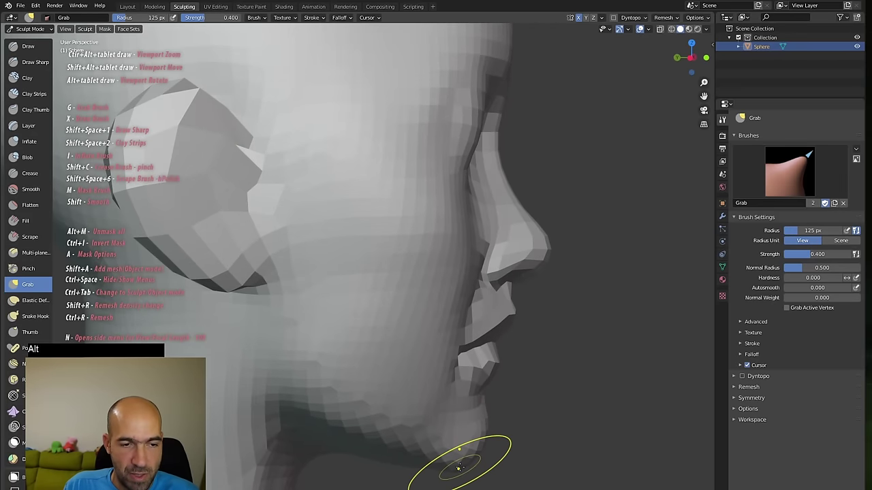
{"action": "key", "text": "bracketright"}
{"action": "key", "text": "bracketright"}
{"action": "key", "text": "bracketright"}
{"action": "left_click_drag", "start_coordinate": [458, 466], "coordinate": [460, 455]}
{"action": "left_click_drag", "start_coordinate": [440, 396], "coordinate": [416, 411]}
{"action": "left_click_drag", "start_coordinate": [539, 411], "coordinate": [529, 399], "text": "alt"}
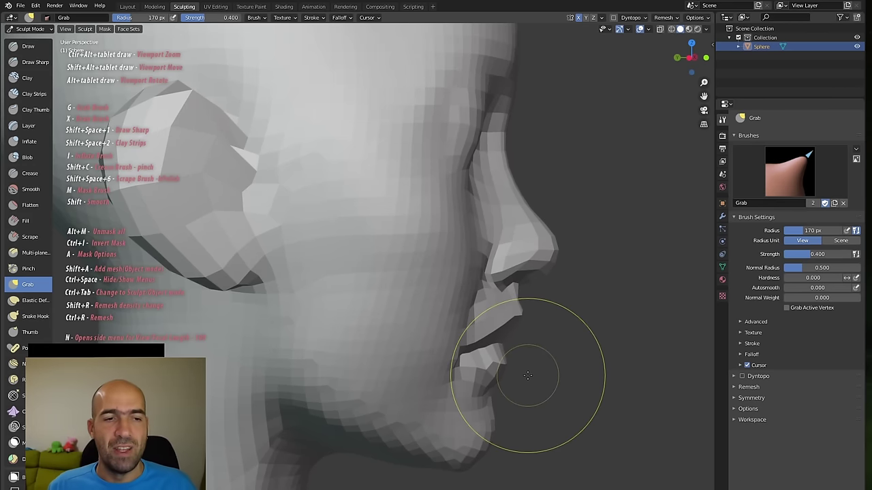
{"action": "mouse_move", "coordinate": [454, 313]}
{"action": "left_mouse_down"}
{"action": "mouse_move", "coordinate": [448, 331]}
{"action": "mouse_move", "coordinate": [427, 340]}
{"action": "left_mouse_up"}
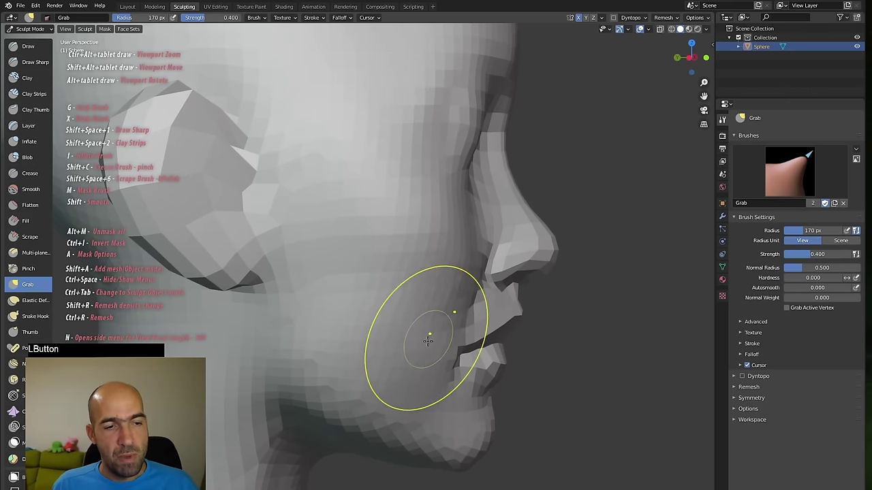
- Adjust the side of the nose and pull in the nostril wings with the Grab brush at a 110 px radius
{"action": "left_click_drag", "start_coordinate": [599, 339], "coordinate": [575, 306], "text": "alt"}
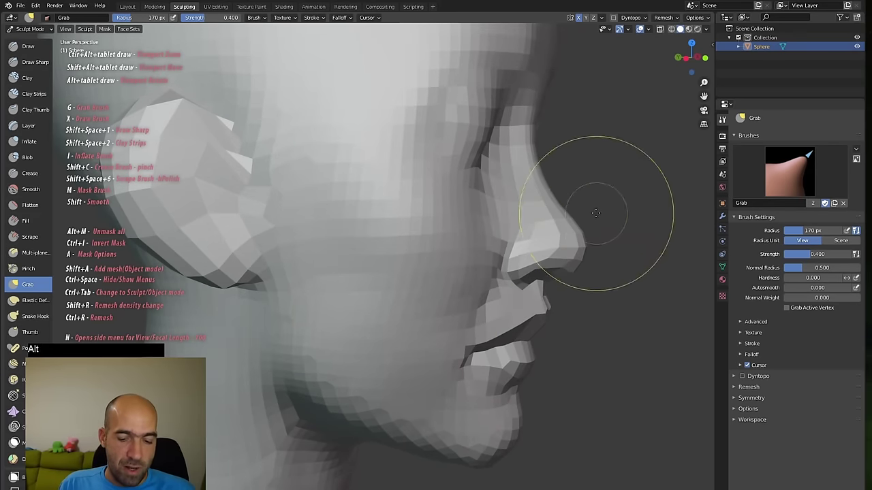
{"action": "key", "text": "bracketleft"}
{"action": "key", "text": "bracketleft"}
{"action": "key", "text": "bracketleft"}
{"action": "key", "text": "bracketleft"}
{"action": "left_click_drag", "start_coordinate": [525, 243], "coordinate": [519, 236]}
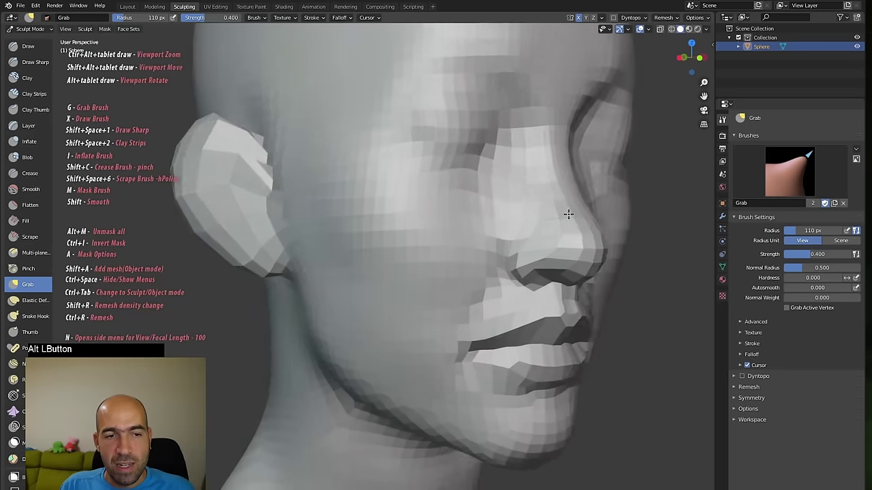
{"action": "left_click_drag", "start_coordinate": [568, 214], "coordinate": [532, 212], "text": "alt"}
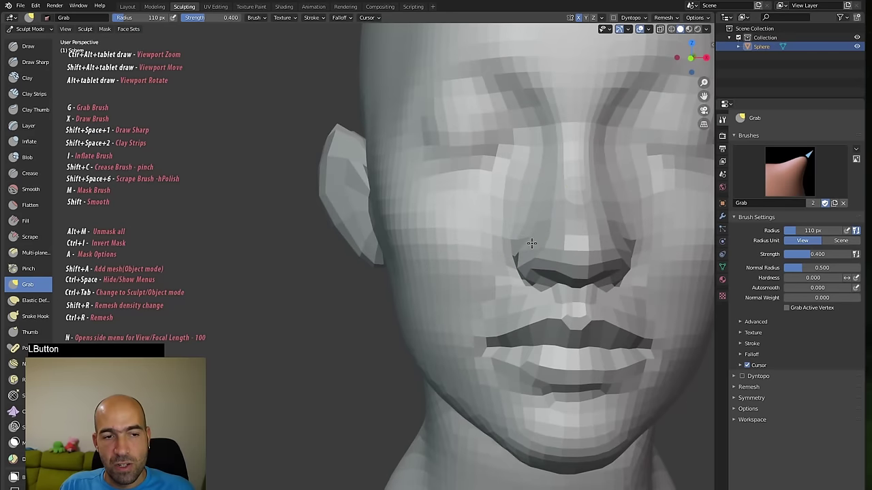
{"action": "left_click_drag", "start_coordinate": [515, 270], "coordinate": [537, 261]}
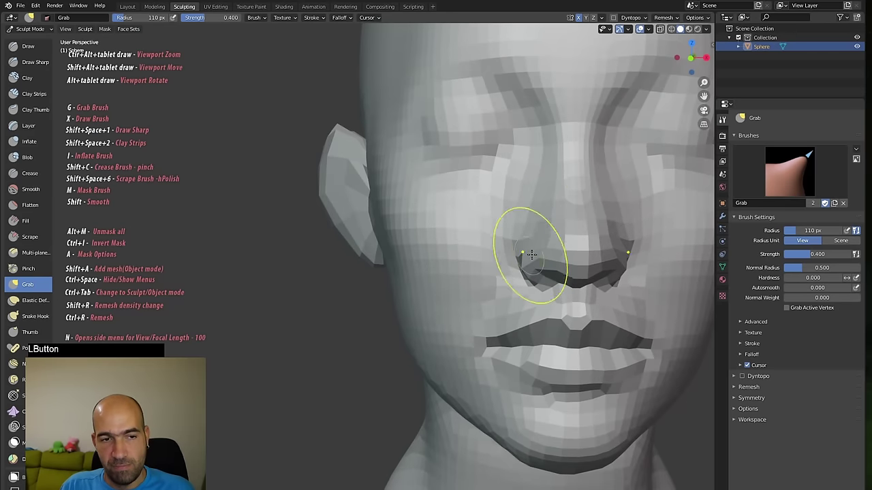
- Examine the head's overall proportions from the profile, three-quarter and front views
{"action": "mouse_move", "coordinate": [356, 340]}
{"action": "left_mouse_down", "text": "ctrl+alt"}
{"action": "mouse_move", "coordinate": [352, 352]}
{"action": "mouse_move", "coordinate": [391, 326]}
{"action": "mouse_move", "coordinate": [447, 335]}
{"action": "mouse_move", "coordinate": [500, 324]}
{"action": "mouse_move", "coordinate": [473, 298]}
{"action": "left_mouse_up", "text": "ctrl+alt"}
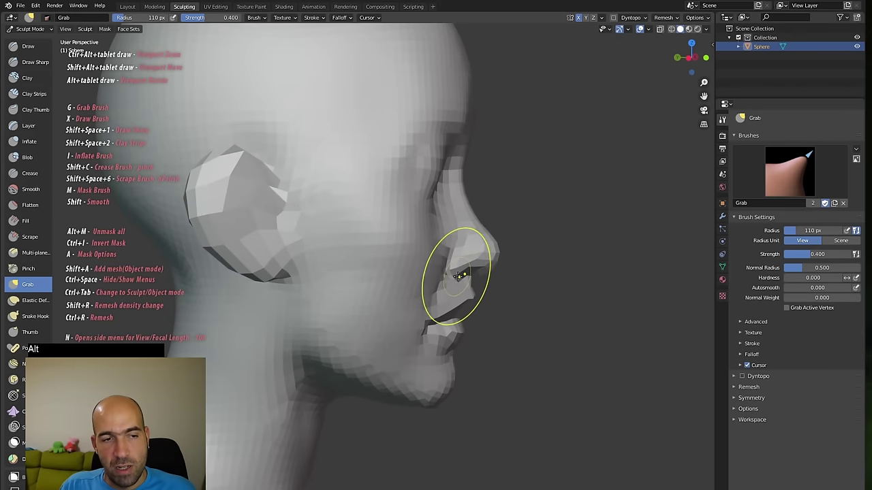
{"action": "mouse_move", "coordinate": [463, 249]}
{"action": "left_mouse_down", "text": "alt"}
{"action": "mouse_move", "coordinate": [509, 236]}
{"action": "mouse_move", "coordinate": [483, 233]}
{"action": "mouse_move", "coordinate": [513, 240]}
{"action": "left_mouse_up", "text": "alt"}
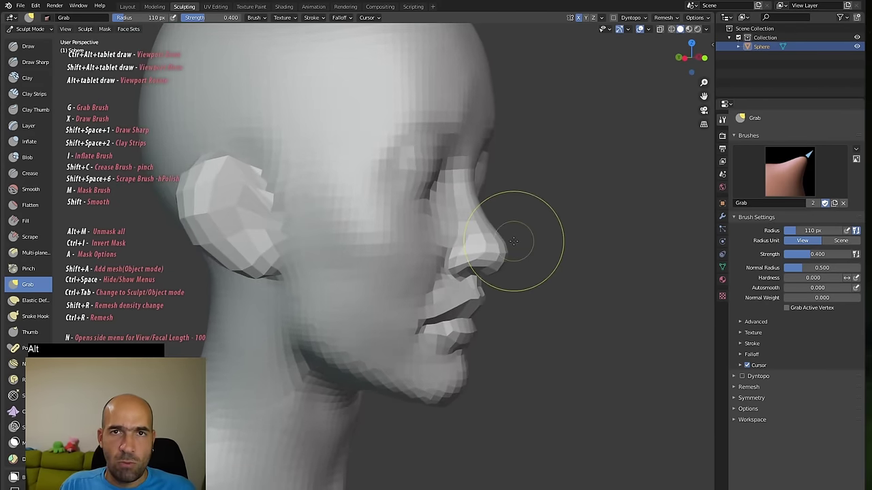
{"action": "key", "text": "bracketleft"}
{"action": "key", "text": "bracketleft"}
{"action": "key", "text": "bracketleft"}
{"action": "key", "text": "bracketleft"}
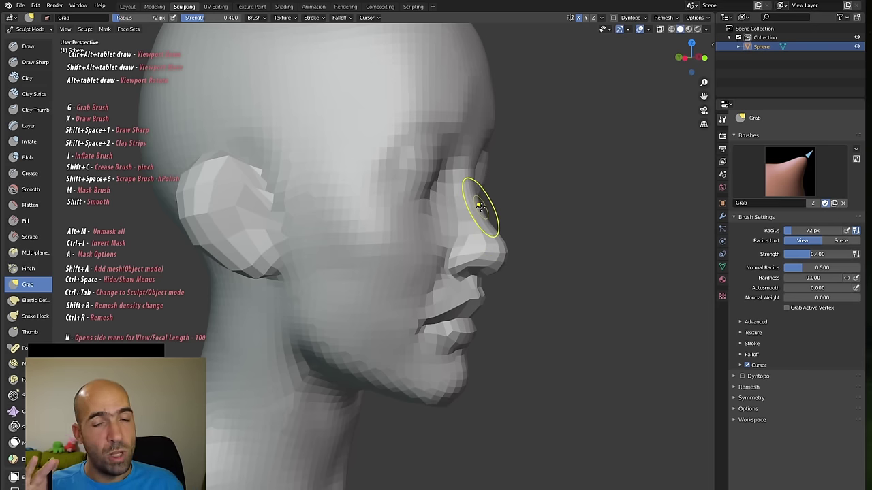
{"action": "left_click_drag", "start_coordinate": [549, 253], "coordinate": [421, 269], "text": "alt"}
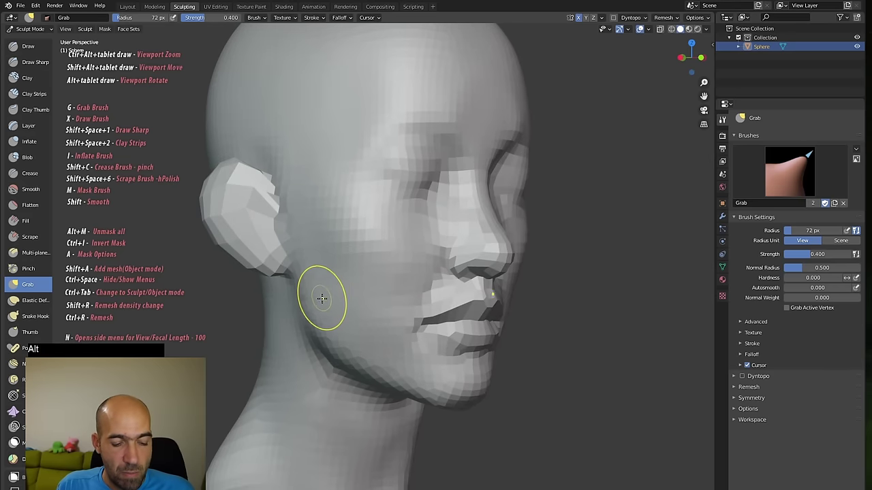
{"action": "key", "text": "x"}
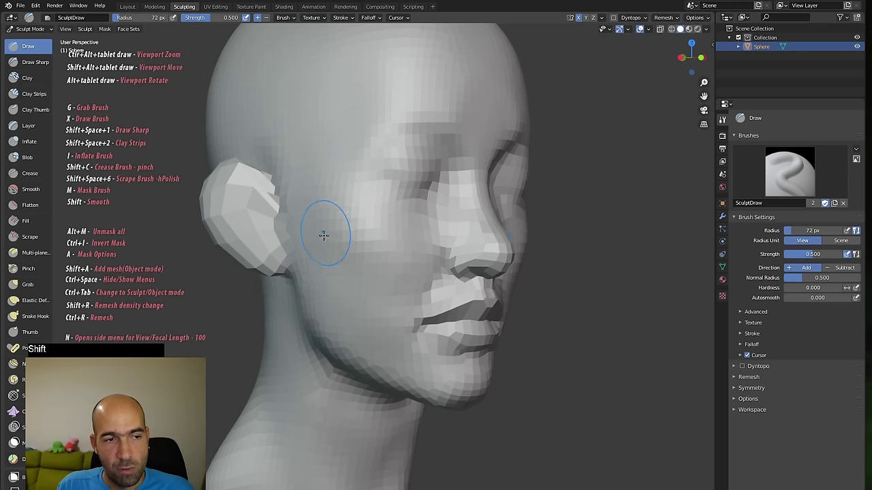
{"action": "left_click_drag", "start_coordinate": [598, 311], "coordinate": [540, 344], "text": "alt"}
{"action": "left_click_drag", "start_coordinate": [538, 320], "coordinate": [536, 304], "text": "alt"}
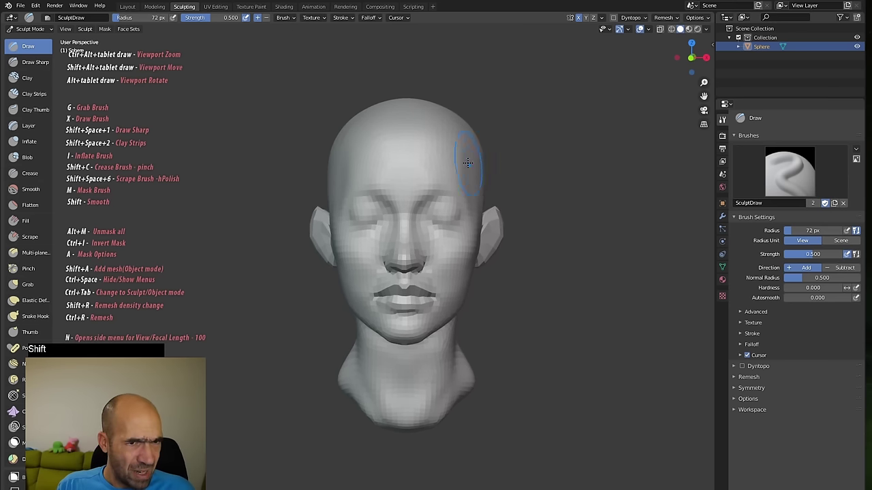
{"action": "mouse_move", "coordinate": [519, 190]}
{"action": "left_mouse_down", "text": "alt"}
{"action": "mouse_move", "coordinate": [463, 219]}
{"action": "mouse_move", "coordinate": [517, 208]}
{"action": "mouse_move", "coordinate": [474, 214]}
{"action": "mouse_move", "coordinate": [476, 197]}
{"action": "mouse_move", "coordinate": [663, 197]}
{"action": "mouse_move", "coordinate": [587, 208]}
{"action": "mouse_move", "coordinate": [604, 234]}
{"action": "mouse_move", "coordinate": [577, 218]}
{"action": "left_mouse_up", "text": "alt"}
{"action": "key", "text": "g"}
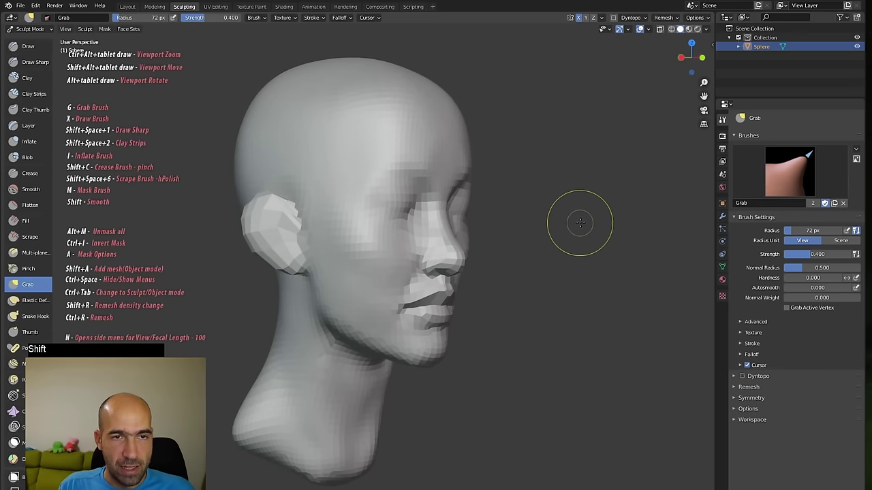
- Show the remesh settings and set the voxel size to about 0.0099 m
{"action": "left_click", "coordinate": [674, 18]}
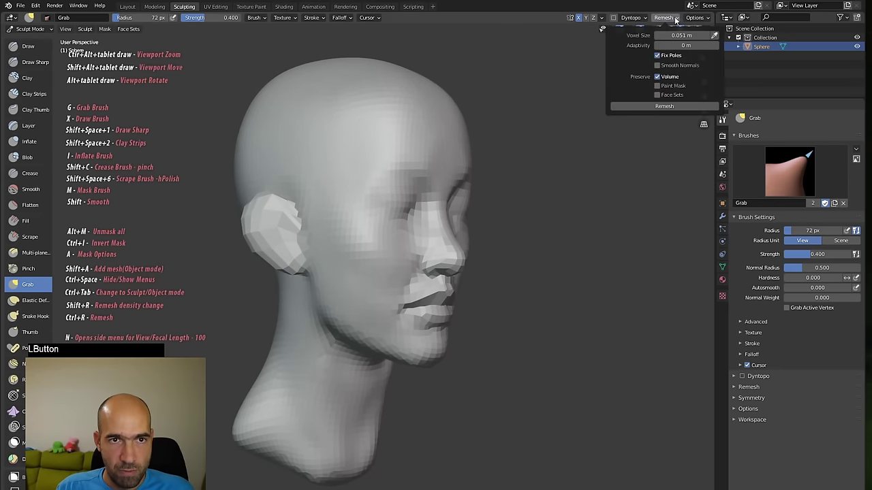
{"action": "left_click", "coordinate": [749, 387]}
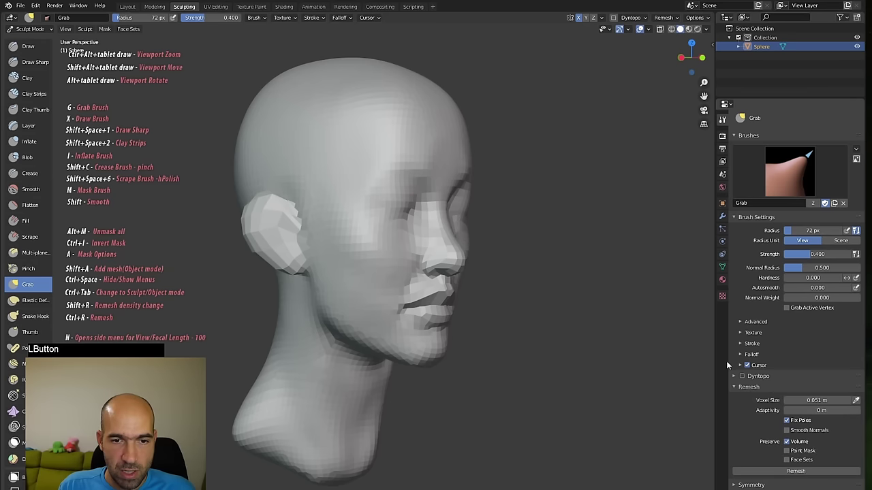
{"action": "key", "text": "shift+r"}
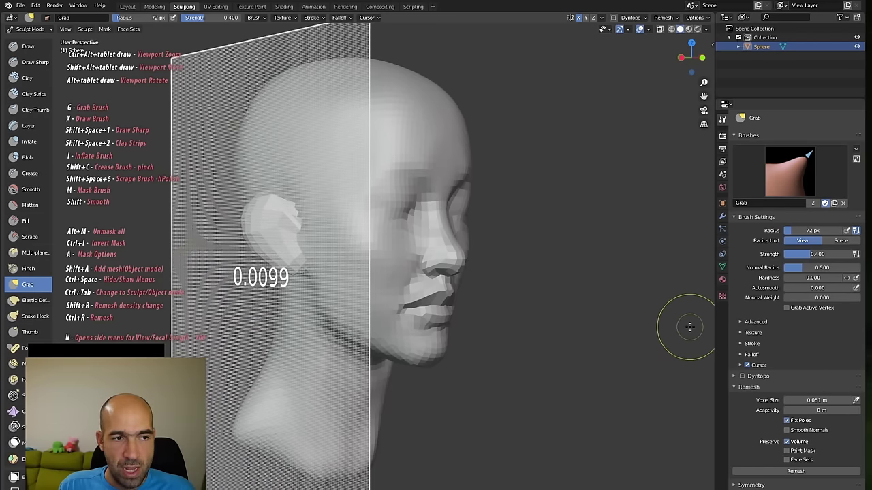
{"action": "left_click", "coordinate": [689, 327]}
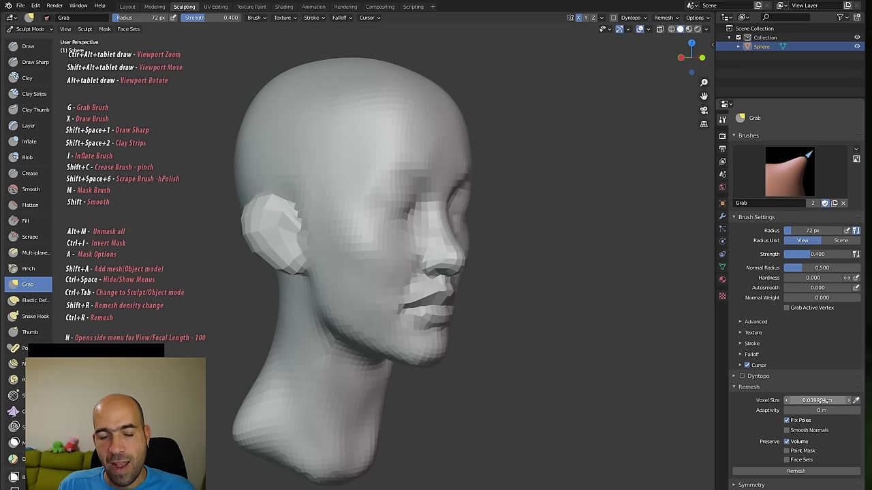
- Look through the modifiers available for the head and return to the brush settings
{"action": "left_click_drag", "start_coordinate": [587, 334], "coordinate": [559, 326], "text": "alt"}
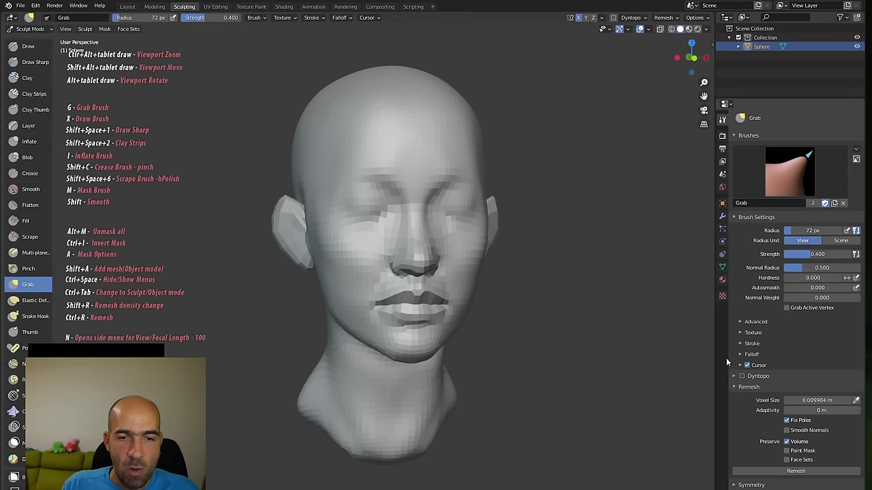
{"action": "left_click", "coordinate": [723, 217]}
{"action": "left_click", "coordinate": [799, 120]}
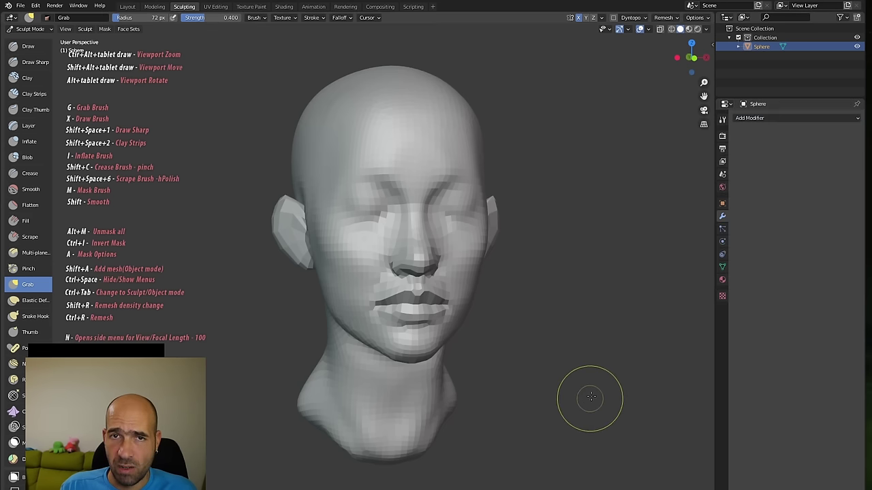
{"action": "left_click", "coordinate": [750, 118]}
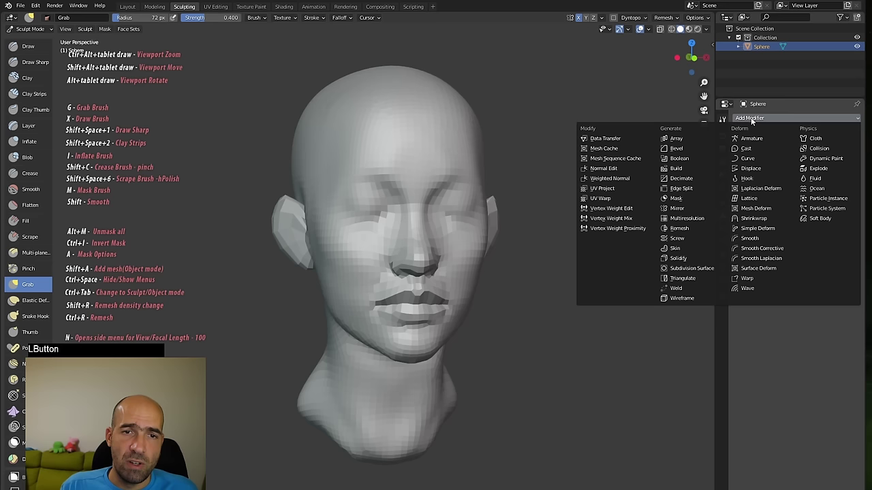
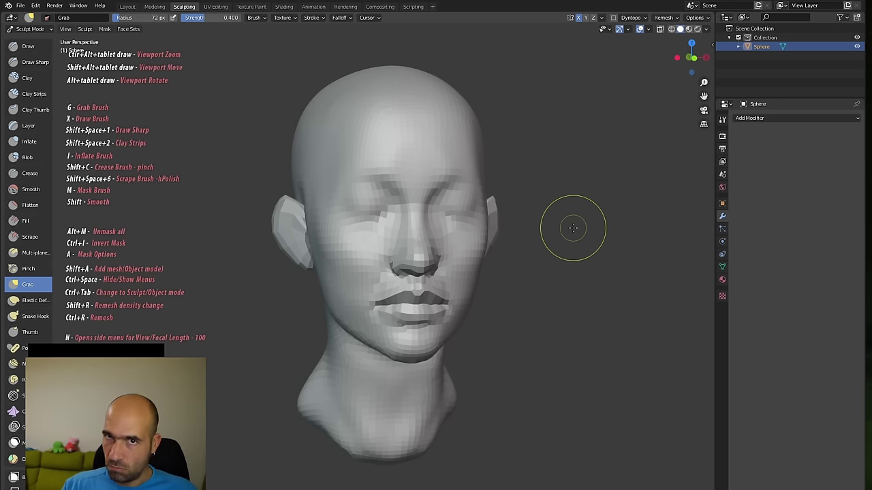
{"action": "left_click", "coordinate": [722, 120]}
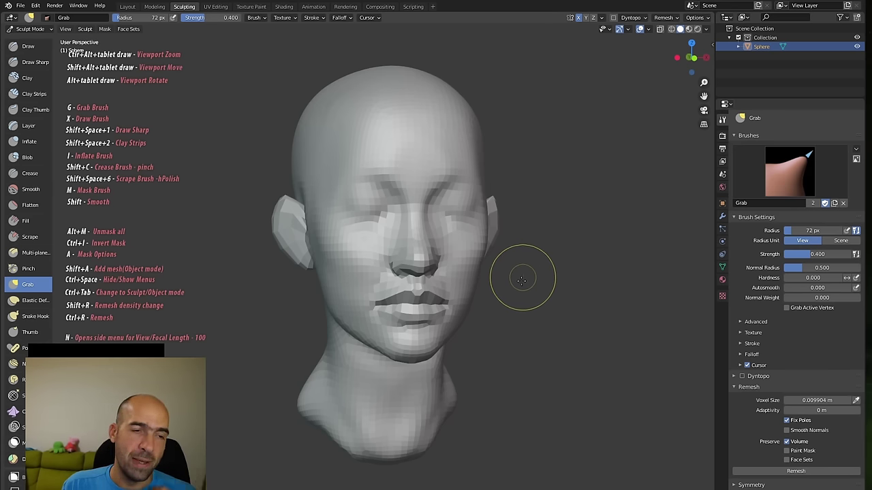
- Adjust the centre of the upper lip below the philtrum with the Grab brush at a 45 px radius
{"action": "mouse_move", "coordinate": [550, 303]}
{"action": "left_mouse_down", "text": "alt"}
{"action": "mouse_move", "coordinate": [540, 297]}
{"action": "mouse_move", "coordinate": [559, 336]}
{"action": "mouse_move", "coordinate": [551, 298]}
{"action": "left_mouse_up", "text": "alt"}
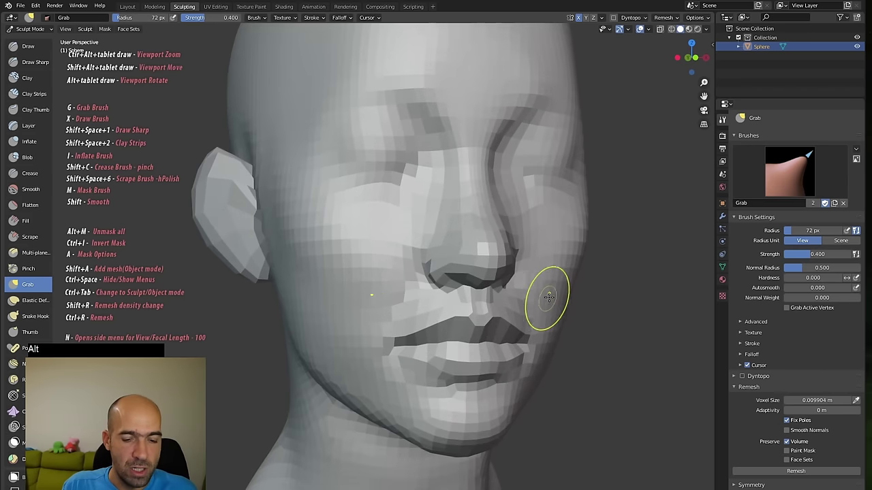
{"action": "key", "text": "g"}
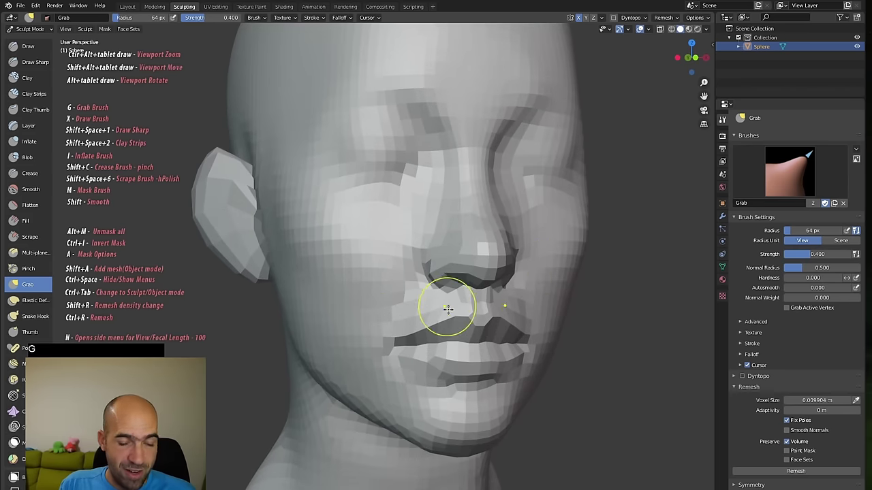
{"action": "key", "text": "bracketleft"}
{"action": "key", "text": "bracketleft"}
{"action": "key", "text": "bracketleft"}
{"action": "key", "text": "bracketleft"}
{"action": "mouse_move", "coordinate": [461, 319]}
{"action": "left_mouse_down"}
{"action": "mouse_move", "coordinate": [466, 311]}
{"action": "mouse_move", "coordinate": [471, 326]}
{"action": "left_mouse_up"}
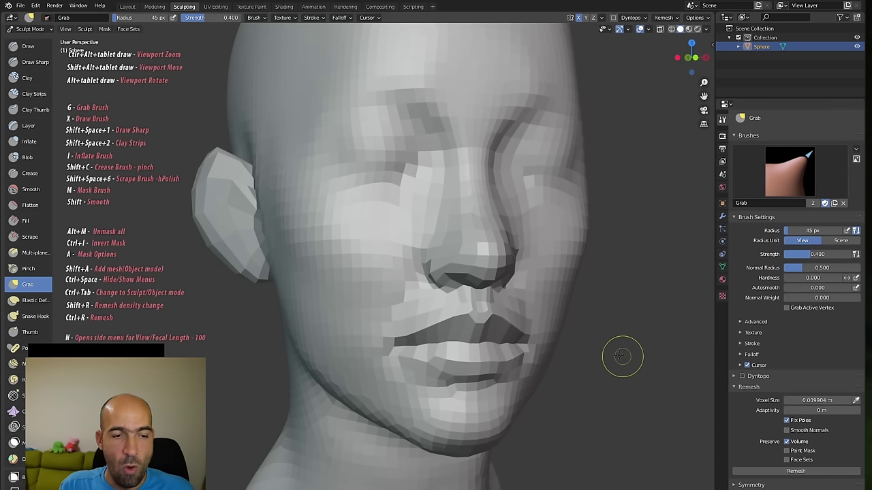
- Remesh the head at the set voxel size and enlarge the brush radius to 74 px
{"action": "key", "text": "ctrl"}
{"action": "key", "text": "ctrl+r"}
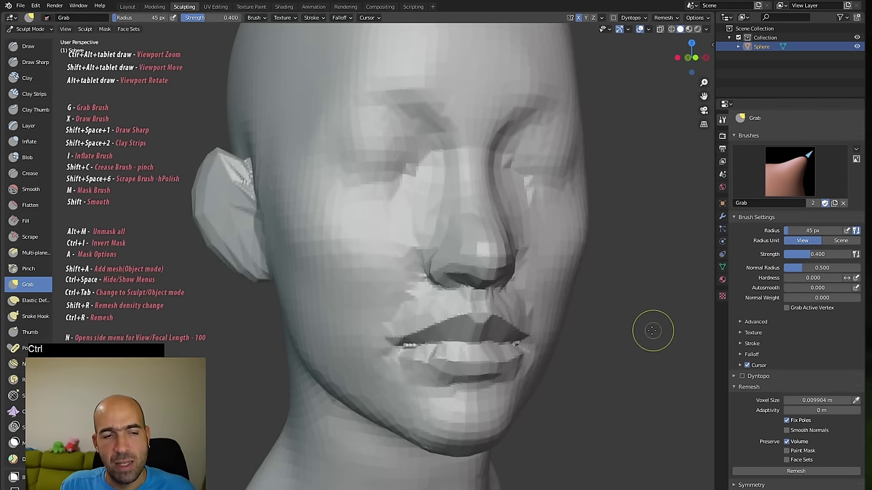
{"action": "left_click_drag", "start_coordinate": [652, 327], "coordinate": [626, 372], "text": "ctrl+alt"}
{"action": "mouse_move", "coordinate": [582, 348]}
{"action": "left_mouse_down", "text": "alt"}
{"action": "mouse_move", "coordinate": [618, 343]}
{"action": "mouse_move", "coordinate": [592, 338]}
{"action": "left_mouse_up", "text": "alt"}
{"action": "key", "text": "bracketright"}
{"action": "key", "text": "bracketright"}
{"action": "key", "text": "bracketright"}
{"action": "key", "text": "bracketright"}
{"action": "key", "text": "bracketright"}
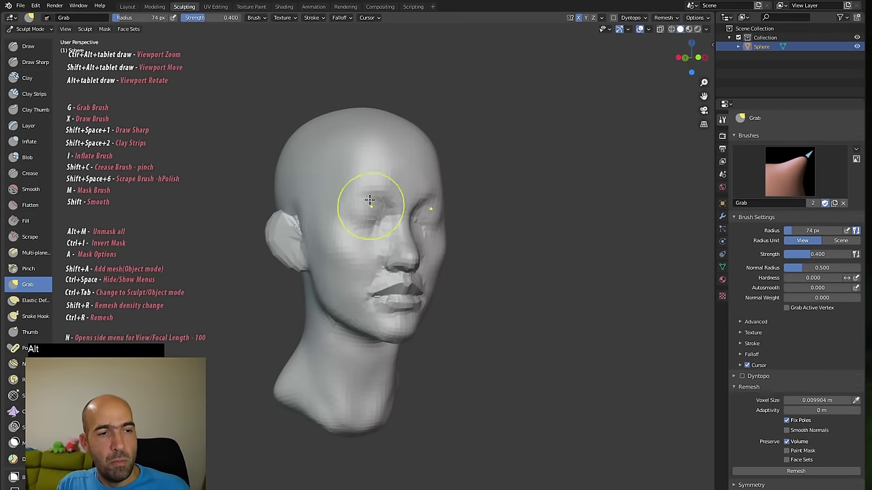
- Try smoothing the ear and the middle of the face, and undo the strokes
{"action": "mouse_move", "coordinate": [288, 237]}
{"action": "left_mouse_down", "text": "shift"}
{"action": "mouse_move", "coordinate": [296, 257]}
{"action": "mouse_move", "coordinate": [318, 247]}
{"action": "left_mouse_up", "text": "shift"}
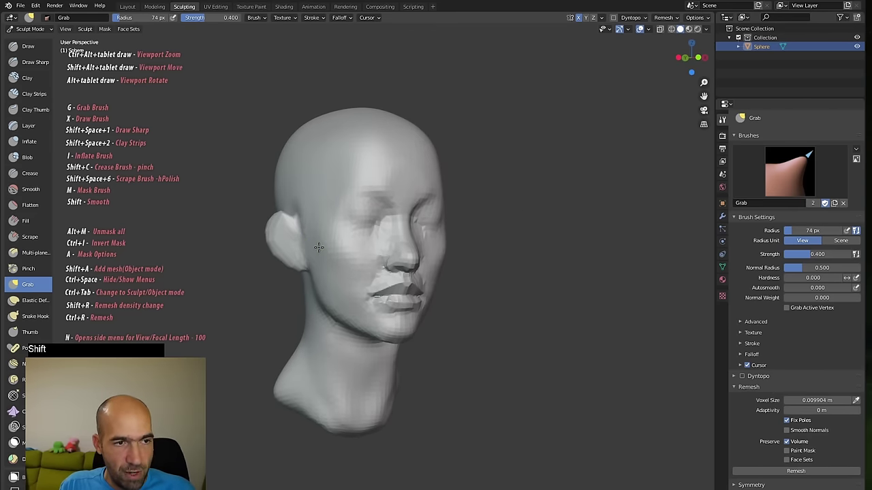
{"action": "mouse_move", "coordinate": [397, 156]}
{"action": "left_mouse_down", "text": "shift"}
{"action": "mouse_move", "coordinate": [399, 195]}
{"action": "mouse_move", "coordinate": [361, 292]}
{"action": "mouse_move", "coordinate": [400, 233]}
{"action": "mouse_move", "coordinate": [418, 284]}
{"action": "mouse_move", "coordinate": [380, 294]}
{"action": "mouse_move", "coordinate": [371, 314]}
{"action": "mouse_move", "coordinate": [373, 289]}
{"action": "mouse_move", "coordinate": [413, 300]}
{"action": "left_mouse_up", "text": "shift"}
{"action": "left_click_drag", "start_coordinate": [553, 272], "coordinate": [535, 281], "text": "alt"}
{"action": "key", "text": "ctrl+z"}
{"action": "key", "text": "ctrl+z"}
- Smooth the faceted surfaces of the face, ears, neck and back of the head at a 74 px radius
{"action": "left_click_drag", "start_coordinate": [409, 257], "coordinate": [366, 255], "text": "shift"}
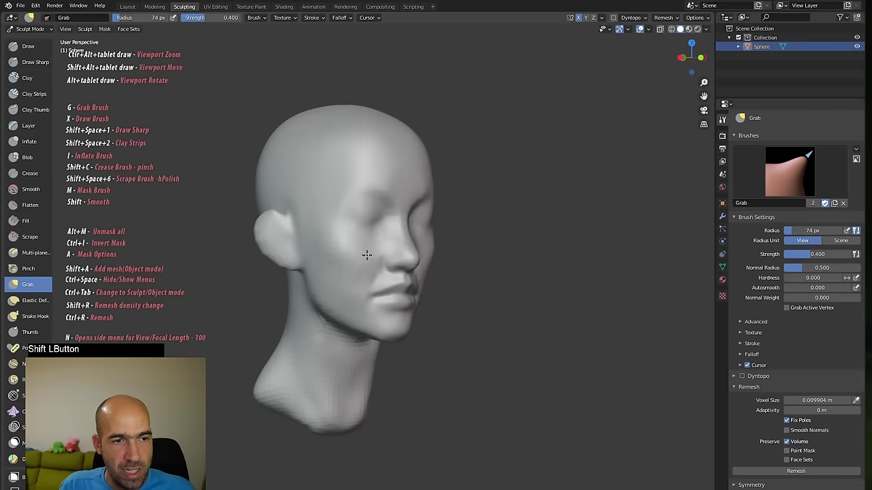
{"action": "left_click_drag", "start_coordinate": [337, 214], "coordinate": [281, 288], "text": "shift"}
{"action": "mouse_move", "coordinate": [353, 347]}
{"action": "left_mouse_down", "text": "shift"}
{"action": "mouse_move", "coordinate": [311, 282]}
{"action": "mouse_move", "coordinate": [358, 395]}
{"action": "left_mouse_up", "text": "shift"}
{"action": "left_click_drag", "start_coordinate": [266, 365], "coordinate": [235, 396], "text": "shift"}
{"action": "left_click_drag", "start_coordinate": [259, 381], "coordinate": [355, 364], "text": "alt"}
{"action": "left_click_drag", "start_coordinate": [349, 304], "coordinate": [310, 265], "text": "shift"}
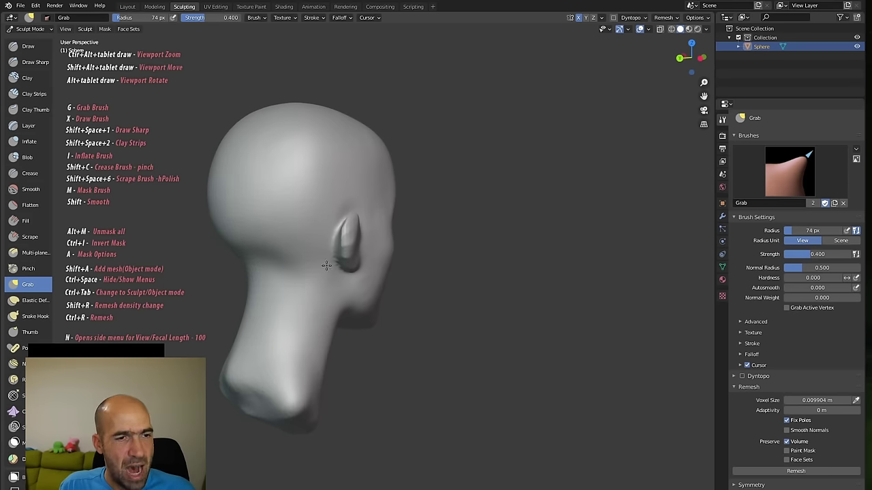
{"action": "left_click_drag", "start_coordinate": [346, 253], "coordinate": [373, 334], "text": "shift"}
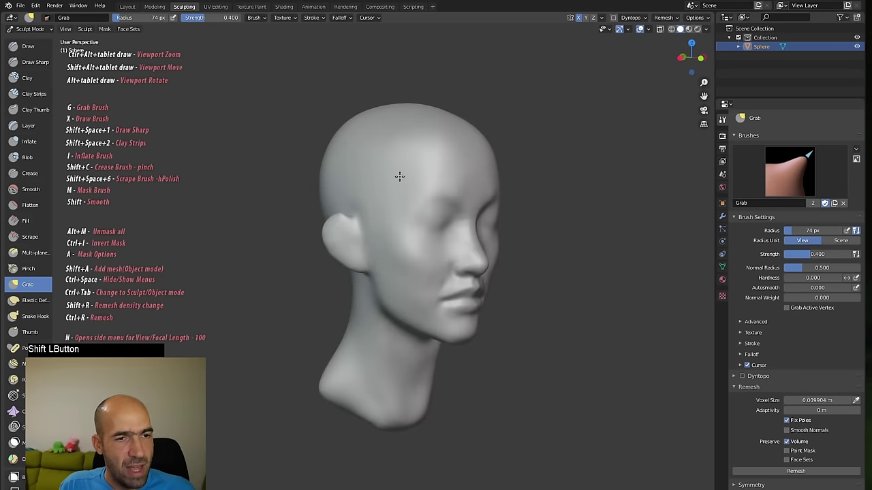
- Examine the face from the front and the nose and lips in a close three-quarter view
{"action": "left_click_drag", "start_coordinate": [578, 241], "coordinate": [525, 229], "text": "alt"}
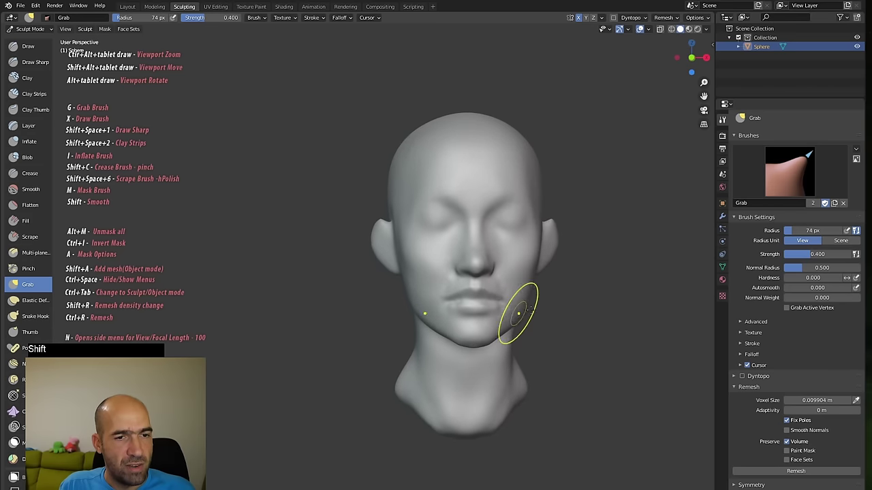
{"action": "left_click_drag", "start_coordinate": [536, 318], "coordinate": [551, 280], "text": "alt"}
{"action": "left_click_drag", "start_coordinate": [556, 285], "coordinate": [541, 254], "text": "ctrl+alt"}
{"action": "mouse_move", "coordinate": [676, 329]}
{"action": "left_mouse_down", "text": "alt+shift"}
{"action": "mouse_move", "coordinate": [554, 296]}
{"action": "mouse_move", "coordinate": [543, 271]}
{"action": "left_mouse_up", "text": "alt+shift"}
{"action": "left_click_drag", "start_coordinate": [545, 275], "coordinate": [556, 294], "text": "alt"}
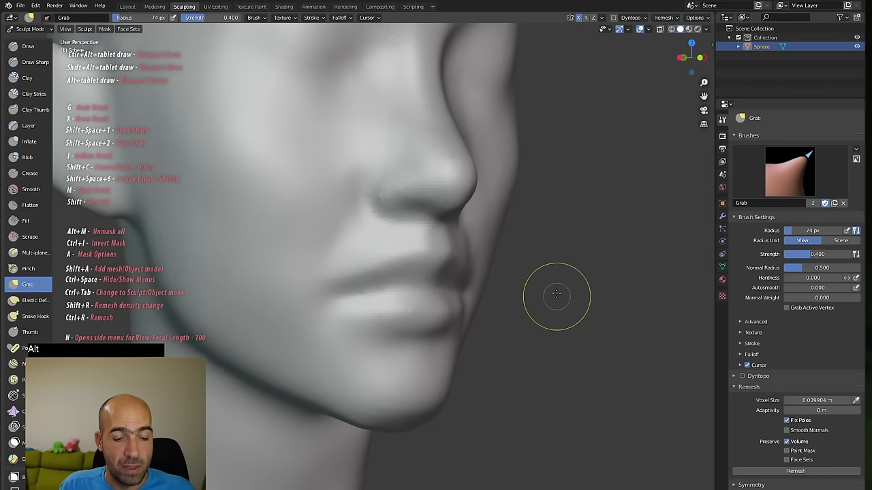
- Carve the parting line between the lips with the Draw Sharp brush at 40 px radius and define the upper lip's edge
{"action": "key", "text": "shift+space"}
{"action": "key", "text": "1"}
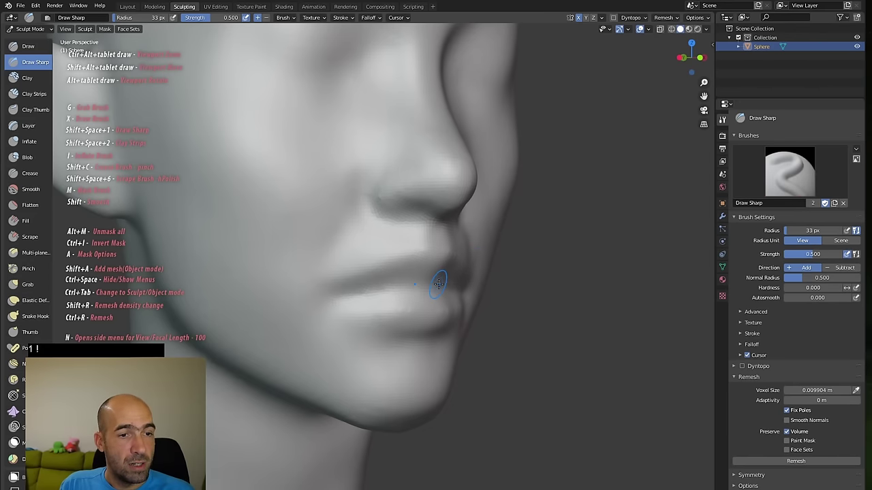
{"action": "mouse_move", "coordinate": [529, 286]}
{"action": "left_mouse_down", "text": "alt"}
{"action": "mouse_move", "coordinate": [346, 293]}
{"action": "mouse_move", "coordinate": [376, 289]}
{"action": "left_mouse_up", "text": "alt"}
{"action": "mouse_move", "coordinate": [382, 289]}
{"action": "left_mouse_down", "text": "ctrl"}
{"action": "mouse_move", "coordinate": [434, 289]}
{"action": "mouse_move", "coordinate": [343, 289]}
{"action": "left_mouse_up", "text": "ctrl"}
{"action": "mouse_move", "coordinate": [527, 293]}
{"action": "left_mouse_down", "text": "ctrl+alt"}
{"action": "mouse_move", "coordinate": [541, 364]}
{"action": "mouse_move", "coordinate": [526, 295]}
{"action": "left_mouse_up", "text": "ctrl+alt"}
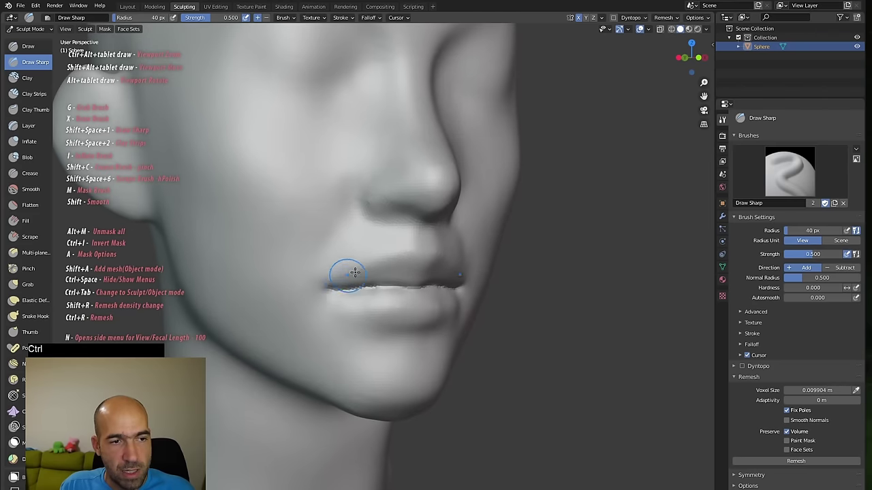
{"action": "left_click_drag", "start_coordinate": [333, 284], "coordinate": [399, 254]}
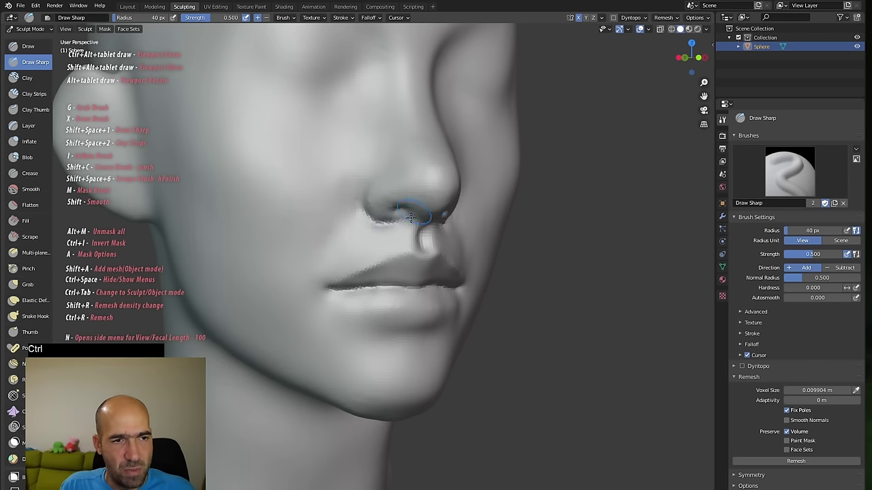
- Carve the nostril and the crease around the nose wing with Draw Sharp at 40 px, and smooth the adjoining cheek
{"action": "left_click_drag", "start_coordinate": [400, 208], "coordinate": [467, 194], "text": "alt"}
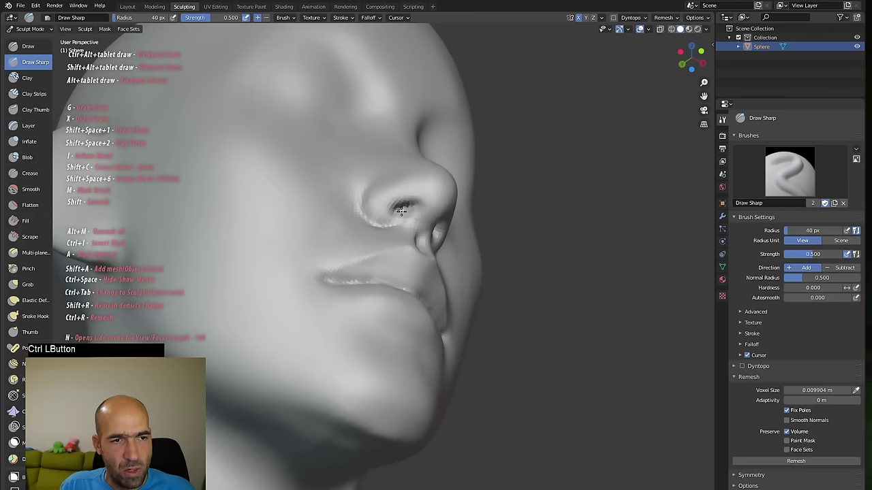
{"action": "left_click_drag", "start_coordinate": [565, 207], "coordinate": [593, 254], "text": "alt"}
{"action": "left_click_drag", "start_coordinate": [361, 207], "coordinate": [369, 189], "text": "ctrl"}
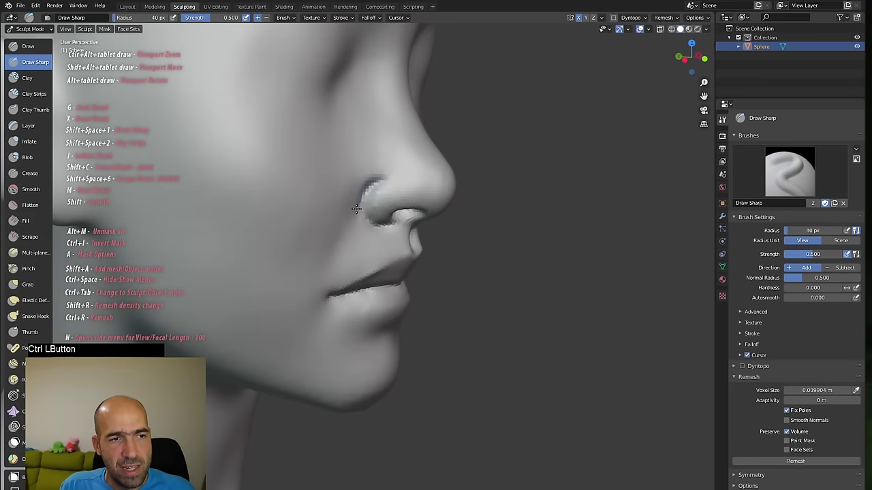
{"action": "left_click_drag", "start_coordinate": [339, 215], "coordinate": [347, 224], "text": "shift"}
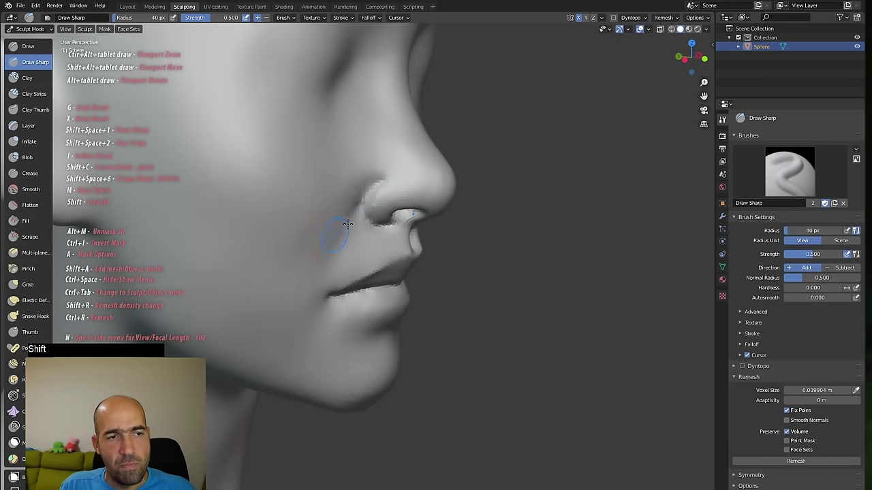
{"action": "left_click_drag", "start_coordinate": [470, 246], "coordinate": [424, 221], "text": "alt"}
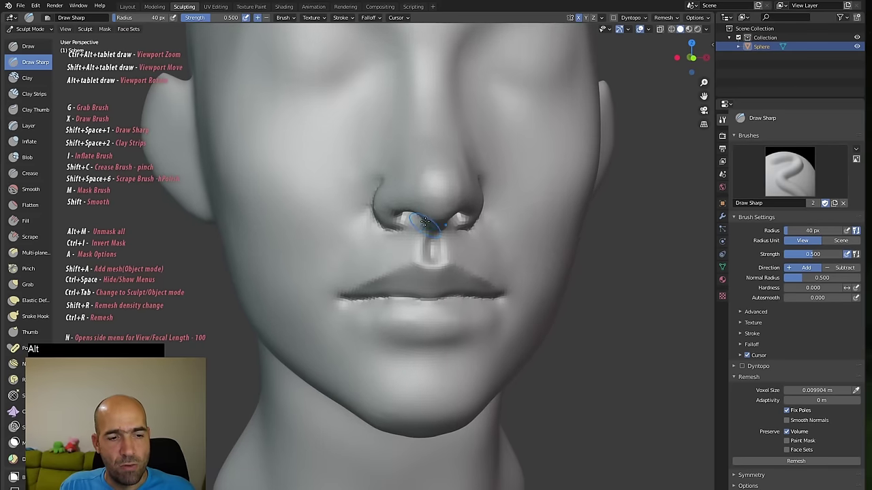
- Reshape the nose wings and nostril sides with an enlarged Grab brush
{"action": "key", "text": "g"}
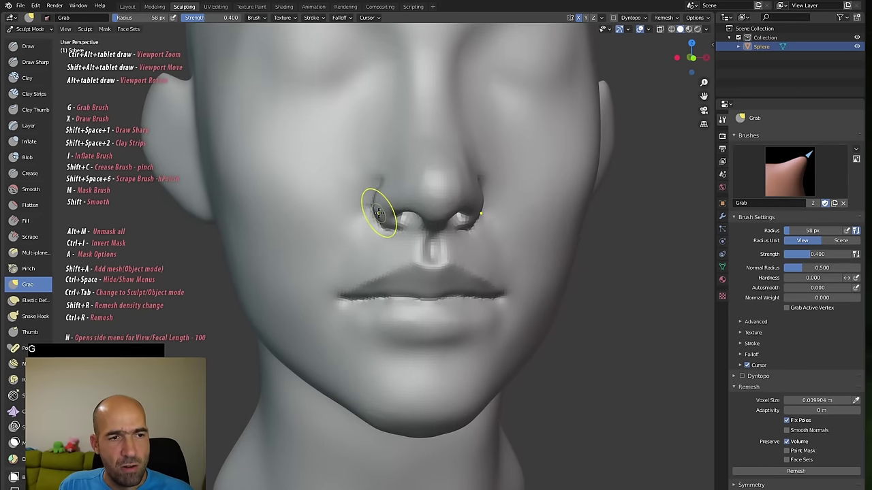
{"action": "key", "text": "bracketright"}
{"action": "key", "text": "bracketright"}
{"action": "left_click_drag", "start_coordinate": [379, 189], "coordinate": [389, 181]}
{"action": "mouse_move", "coordinate": [379, 222]}
{"action": "left_mouse_down"}
{"action": "mouse_move", "coordinate": [518, 206]}
{"action": "mouse_move", "coordinate": [457, 230]}
{"action": "mouse_move", "coordinate": [462, 197]}
{"action": "mouse_move", "coordinate": [476, 197]}
{"action": "mouse_move", "coordinate": [461, 196]}
{"action": "left_mouse_up"}
- Build up the upper lip's volume out to the mouth corner with the Draw brush at 50 px radius
{"action": "mouse_move", "coordinate": [522, 232]}
{"action": "left_mouse_down", "text": "ctrl+alt"}
{"action": "mouse_move", "coordinate": [518, 254]}
{"action": "mouse_move", "coordinate": [442, 246]}
{"action": "mouse_move", "coordinate": [469, 237]}
{"action": "left_mouse_up", "text": "ctrl+alt"}
{"action": "key", "text": "x"}
{"action": "left_click_drag", "start_coordinate": [399, 276], "coordinate": [402, 290]}
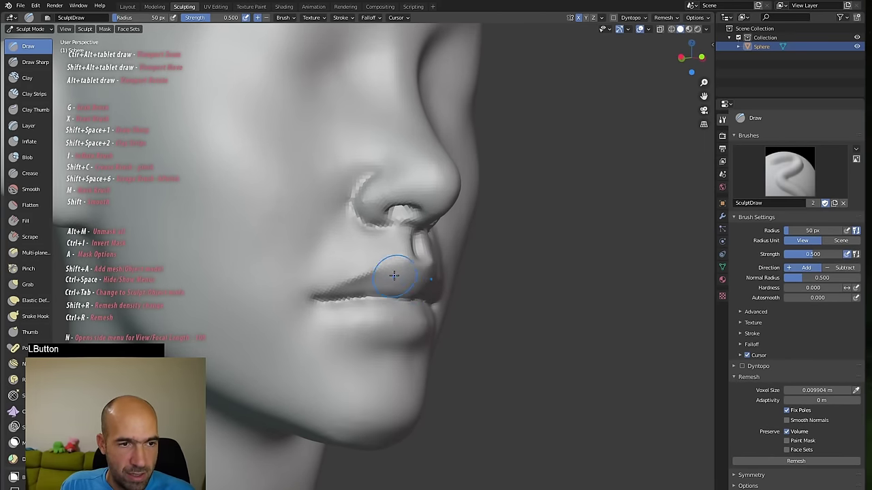
{"action": "left_click_drag", "start_coordinate": [361, 286], "coordinate": [332, 295]}
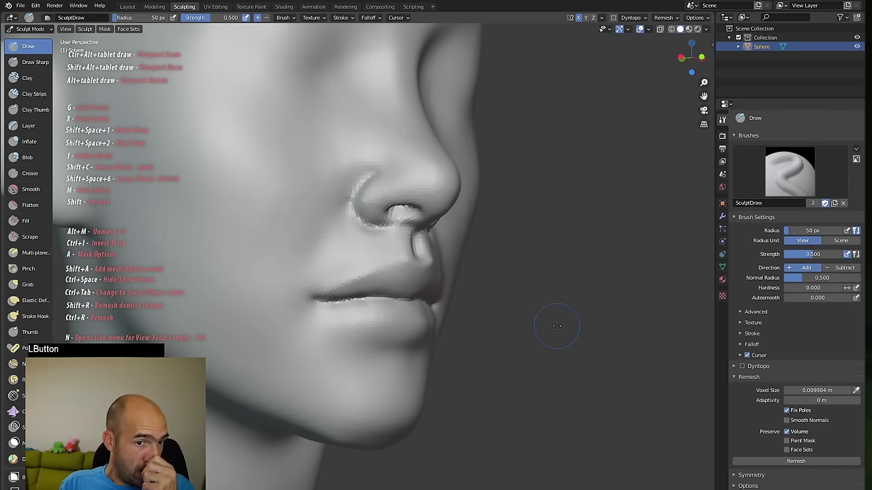
{"action": "left_click_drag", "start_coordinate": [533, 348], "coordinate": [528, 318], "text": "alt"}
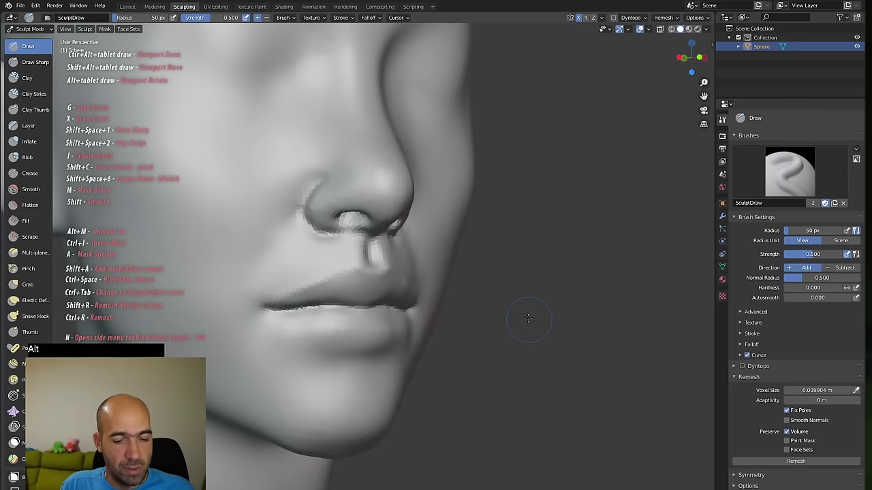
- Adjust the upper lip's contour with the Grab brush, enlarging its radius to 112 px
{"action": "key", "text": "g"}
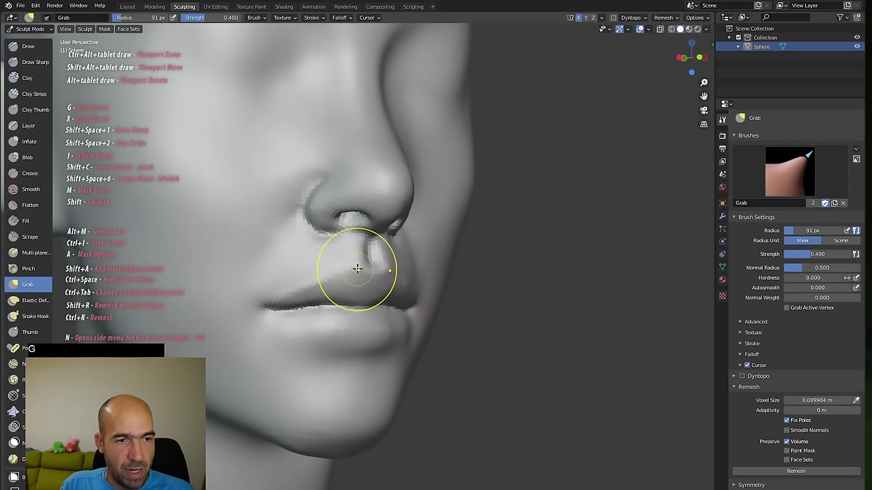
{"action": "mouse_move", "coordinate": [356, 273]}
{"action": "left_mouse_down"}
{"action": "mouse_move", "coordinate": [355, 259]}
{"action": "mouse_move", "coordinate": [322, 277]}
{"action": "left_mouse_up"}
{"action": "left_click_drag", "start_coordinate": [513, 277], "coordinate": [480, 277], "text": "alt"}
{"action": "left_click_drag", "start_coordinate": [333, 282], "coordinate": [335, 278]}
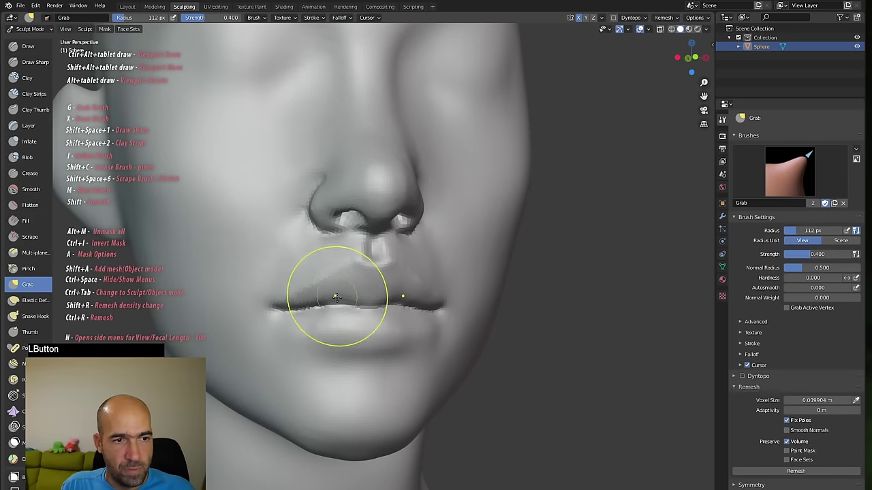
- Carve a crease beneath the lower lip with the Draw Sharp brush at 51 px radius and smooth the chin area
{"action": "left_click_drag", "start_coordinate": [510, 358], "coordinate": [496, 354], "text": "alt"}
{"action": "key", "text": "shift+space"}
{"action": "key", "text": "1"}
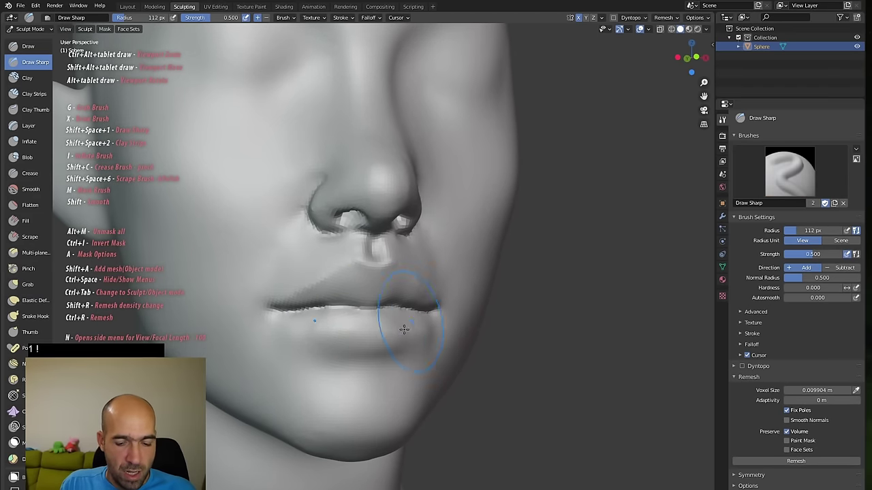
{"action": "key", "text": "bracketleft"}
{"action": "key", "text": "bracketleft"}
{"action": "key", "text": "bracketleft"}
{"action": "key", "text": "bracketleft"}
{"action": "key", "text": "bracketleft"}
{"action": "key", "text": "bracketleft"}
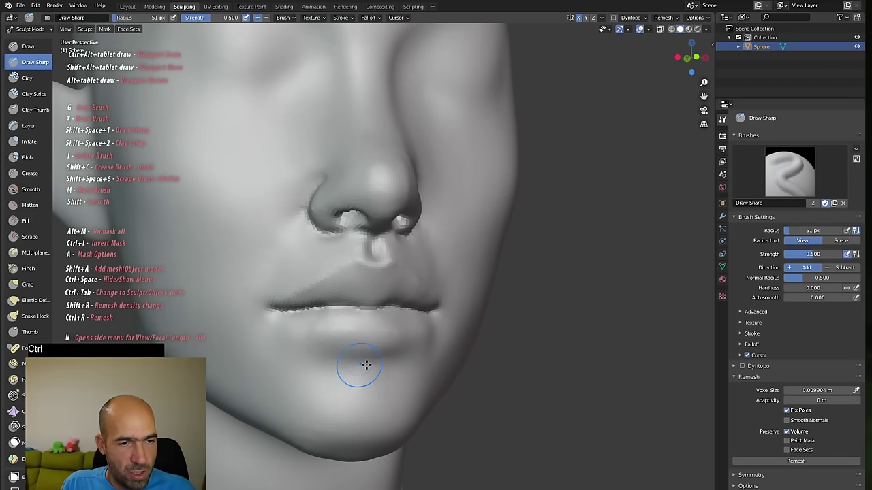
{"action": "mouse_move", "coordinate": [352, 365]}
{"action": "left_mouse_down", "text": "ctrl"}
{"action": "mouse_move", "coordinate": [389, 369]}
{"action": "mouse_move", "coordinate": [301, 380]}
{"action": "left_mouse_up", "text": "ctrl"}
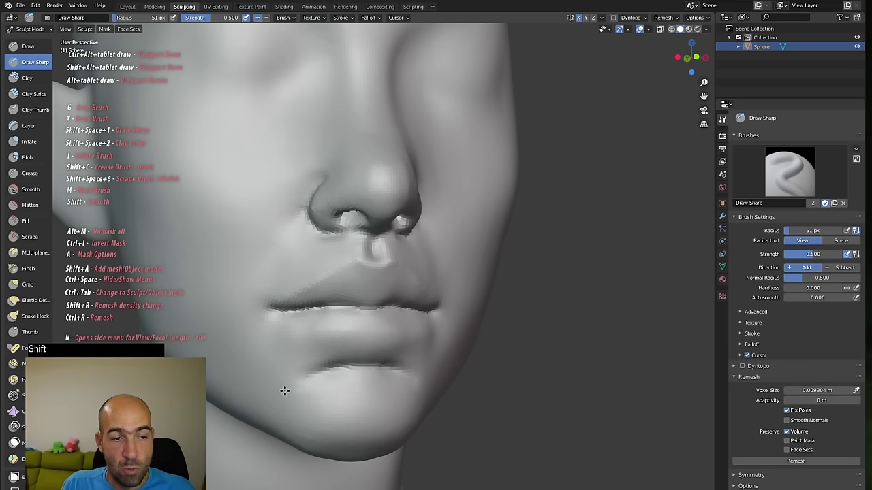
{"action": "left_click_drag", "start_coordinate": [432, 424], "coordinate": [441, 379], "text": "alt"}
{"action": "mouse_move", "coordinate": [367, 440]}
{"action": "left_mouse_down", "text": "shift"}
{"action": "mouse_move", "coordinate": [360, 470]}
{"action": "mouse_move", "coordinate": [336, 480]}
{"action": "left_mouse_up", "text": "shift"}
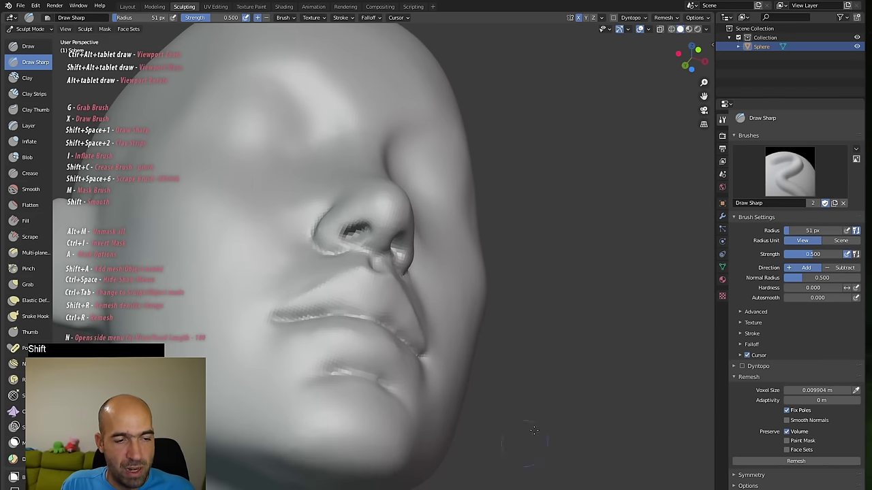
{"action": "middle_click_drag", "start_coordinate": [534, 430], "coordinate": [544, 434]}
{"action": "key", "text": "shift+space"}
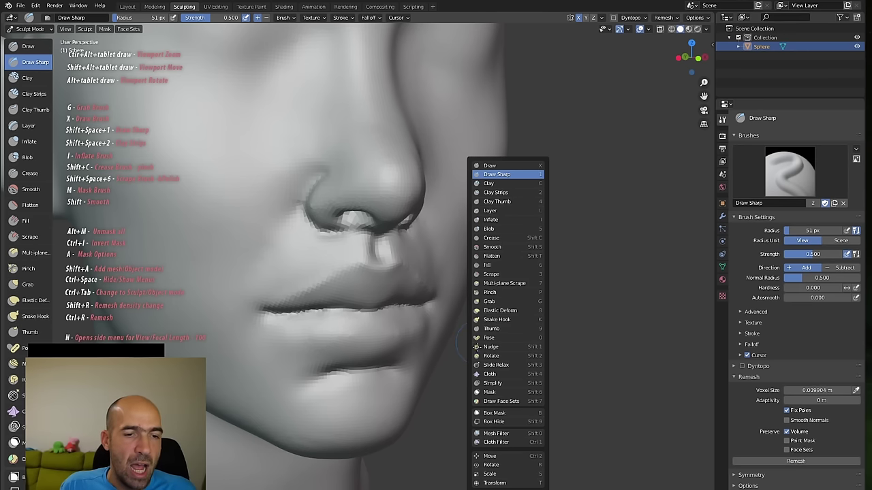
{"action": "key", "text": "shift+space"}
{"action": "left_click", "coordinate": [533, 256]}
- Shape the lower lip's volume and the area below the mouth corner with the Draw brush at 51 px radius
{"action": "left_click_drag", "start_coordinate": [533, 257], "coordinate": [565, 235], "text": "alt"}
{"action": "mouse_move", "coordinate": [515, 297]}
{"action": "left_mouse_down", "text": "alt+shift"}
{"action": "mouse_move", "coordinate": [585, 283]}
{"action": "mouse_move", "coordinate": [555, 324]}
{"action": "mouse_move", "coordinate": [487, 297]}
{"action": "left_mouse_up", "text": "alt+shift"}
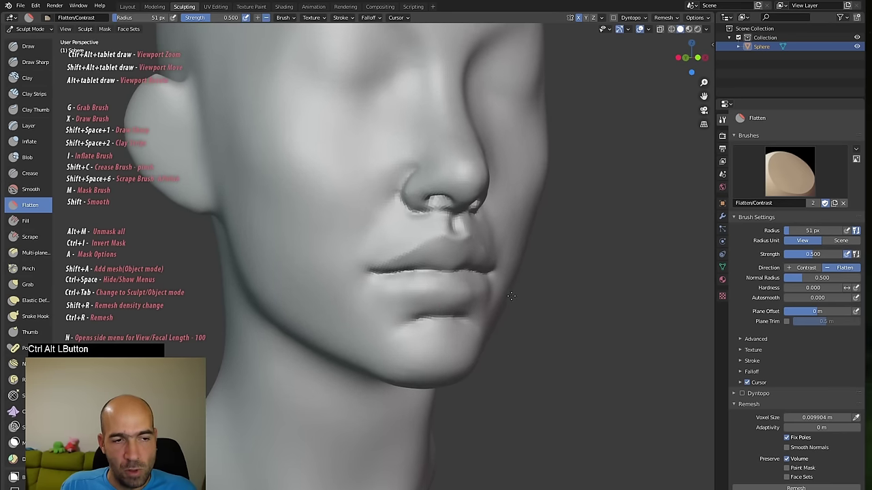
{"action": "key", "text": "x"}
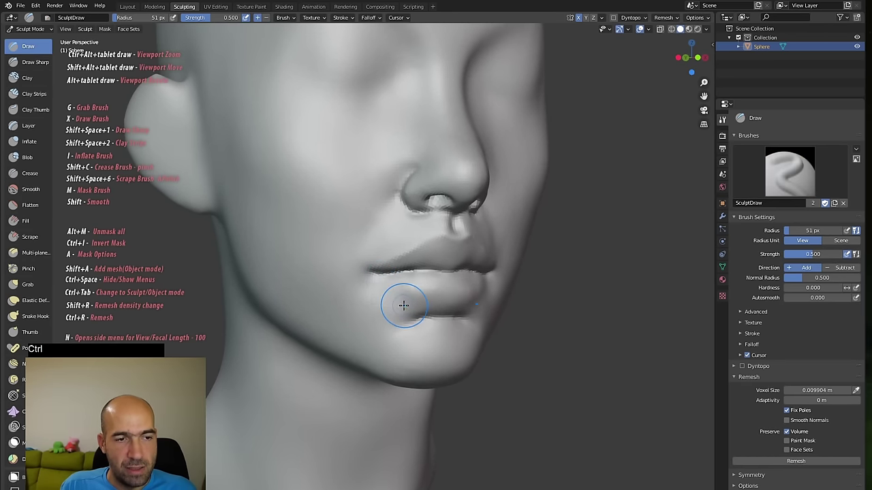
{"action": "left_click_drag", "start_coordinate": [386, 284], "coordinate": [407, 292]}
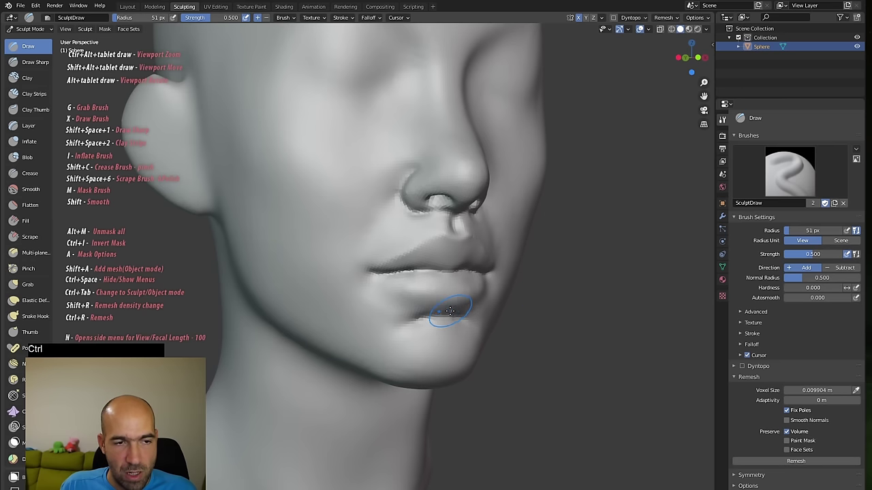
{"action": "left_click_drag", "start_coordinate": [450, 312], "coordinate": [460, 317], "text": "alt"}
{"action": "left_click_drag", "start_coordinate": [431, 283], "coordinate": [440, 294]}
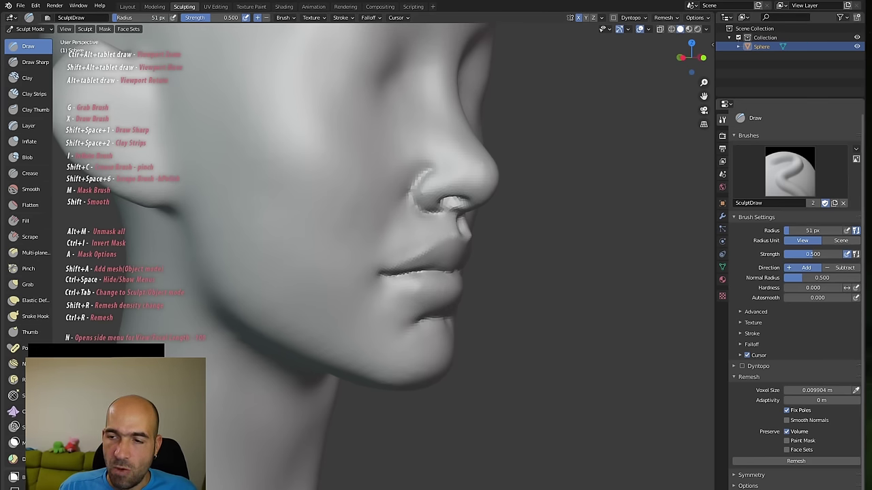
{"action": "key", "text": "alt"}
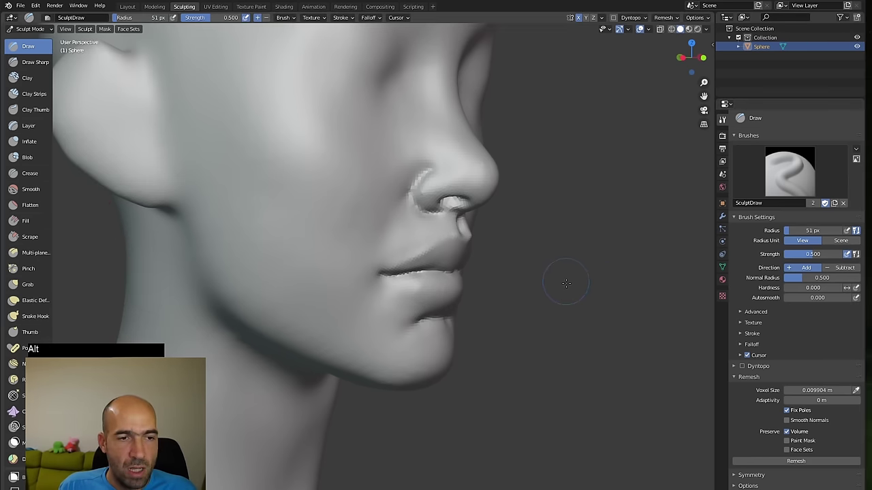
{"action": "left_click_drag", "start_coordinate": [566, 283], "coordinate": [337, 287], "text": "alt"}
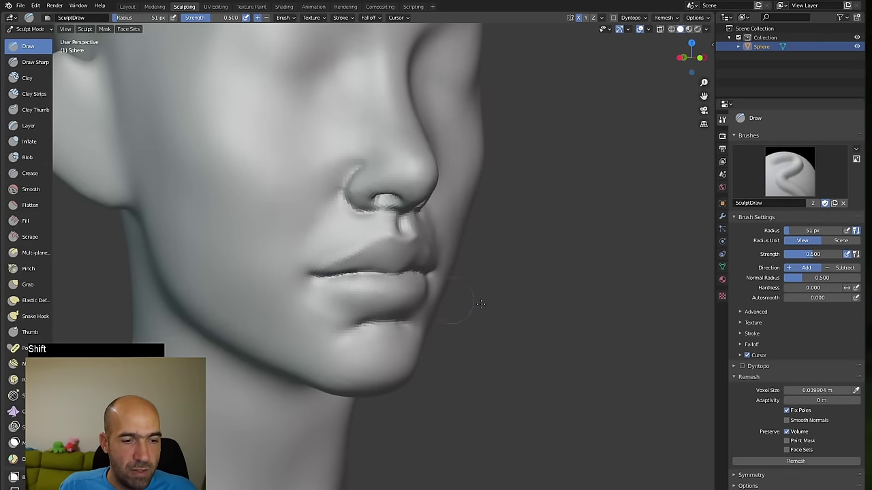
- Sharpen the lower lip's underside and the mouth line with the Draw Sharp brush in subtract direction at 51 px radius
{"action": "left_click_drag", "start_coordinate": [545, 304], "coordinate": [516, 251], "text": "alt"}
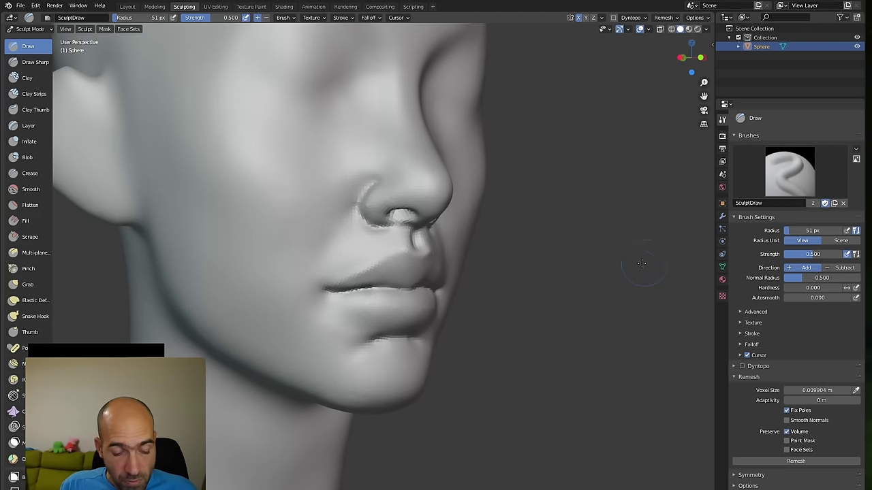
{"action": "key", "text": "1"}
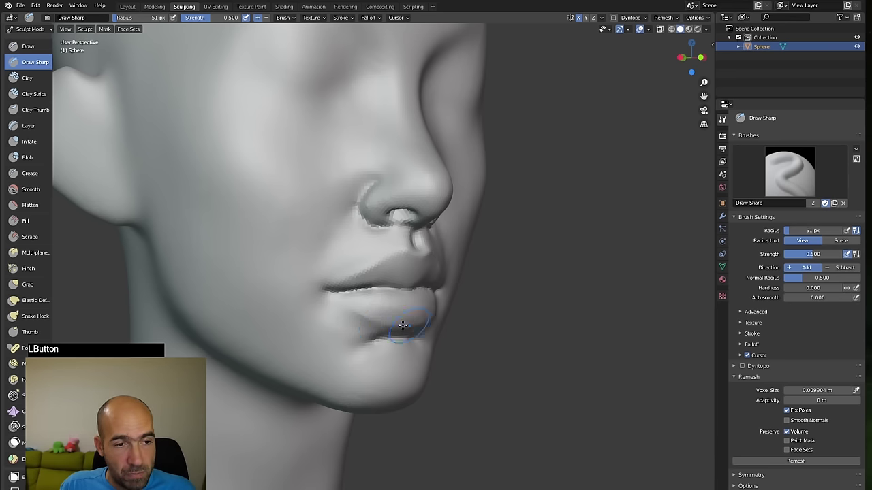
{"action": "mouse_move", "coordinate": [403, 325]}
{"action": "left_mouse_down", "text": "ctrl"}
{"action": "mouse_move", "coordinate": [416, 328]}
{"action": "mouse_move", "coordinate": [412, 290]}
{"action": "left_mouse_up", "text": "ctrl"}
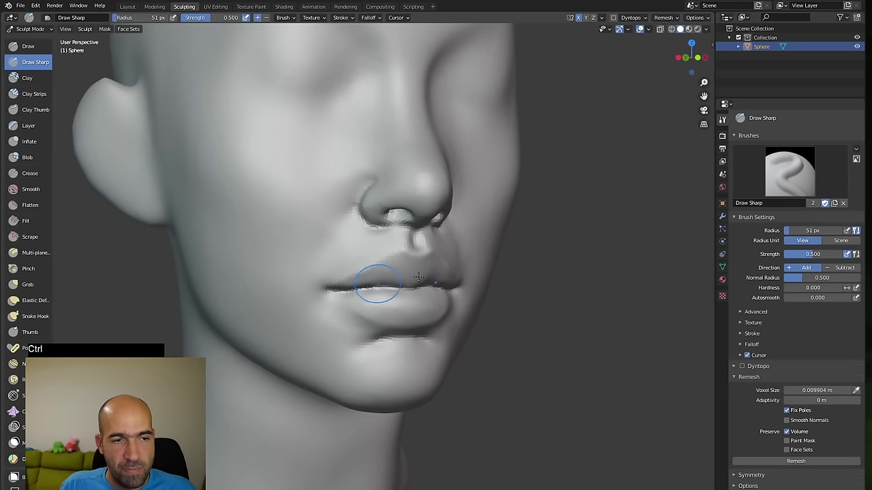
- Adjust the ear's upper front edge with the Grab brush at 75 px radius
{"action": "mouse_move", "coordinate": [418, 278]}
{"action": "left_mouse_down", "text": "alt"}
{"action": "mouse_move", "coordinate": [531, 288]}
{"action": "mouse_move", "coordinate": [368, 306]}
{"action": "mouse_move", "coordinate": [401, 272]}
{"action": "left_mouse_up", "text": "alt"}
{"action": "key", "text": "g"}
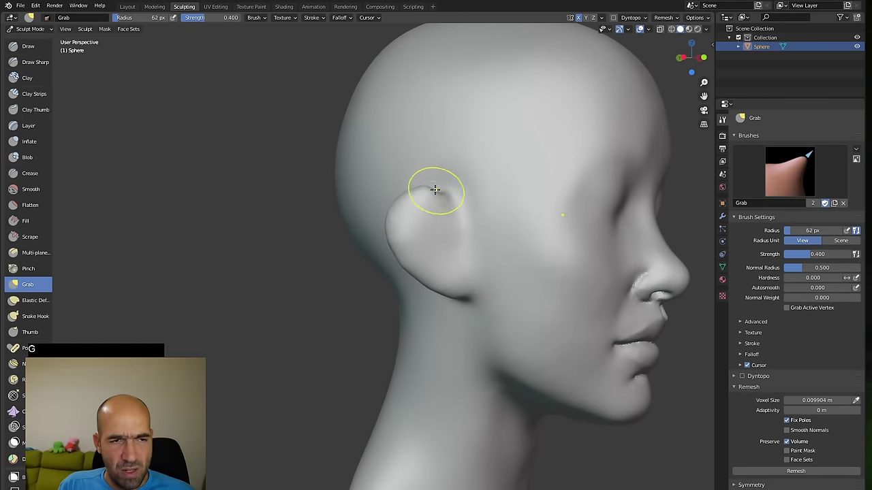
{"action": "key", "text": "f"}
{"action": "left_click", "coordinate": [456, 204]}
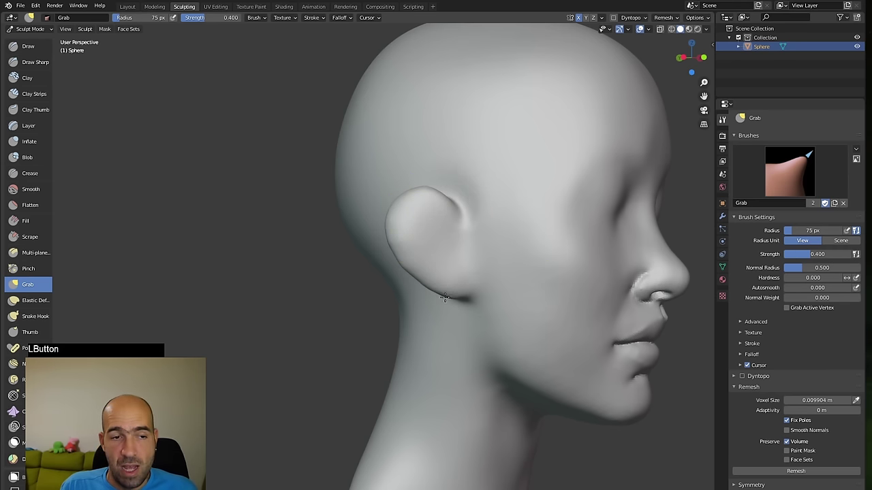
- Smooth the surface where the ear joins the side of the head
{"action": "mouse_move", "coordinate": [379, 321]}
{"action": "left_mouse_down", "text": "alt"}
{"action": "mouse_move", "coordinate": [457, 297]}
{"action": "mouse_move", "coordinate": [507, 297]}
{"action": "mouse_move", "coordinate": [514, 335]}
{"action": "left_mouse_up", "text": "alt"}
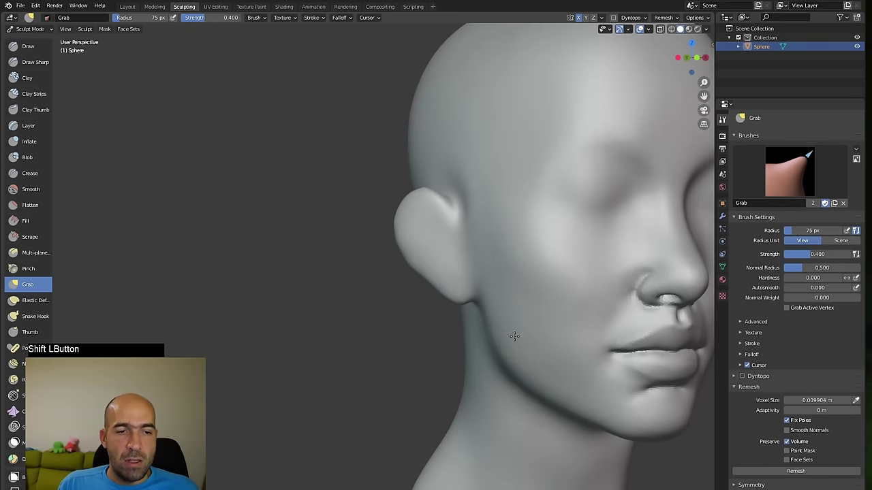
{"action": "mouse_move", "coordinate": [403, 348]}
{"action": "left_mouse_down", "text": "alt"}
{"action": "mouse_move", "coordinate": [440, 343]}
{"action": "mouse_move", "coordinate": [410, 342]}
{"action": "mouse_move", "coordinate": [419, 342]}
{"action": "left_mouse_up", "text": "alt"}
{"action": "mouse_move", "coordinate": [609, 350]}
{"action": "left_mouse_down"}
{"action": "mouse_move", "coordinate": [640, 356]}
{"action": "mouse_move", "coordinate": [621, 338]}
{"action": "mouse_move", "coordinate": [582, 333]}
{"action": "mouse_move", "coordinate": [643, 338]}
{"action": "left_mouse_up"}
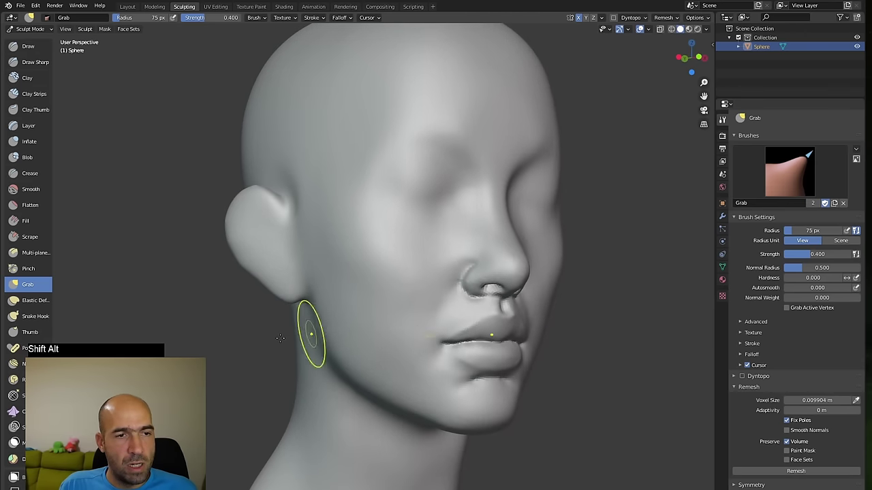
{"action": "left_click_drag", "start_coordinate": [147, 320], "coordinate": [295, 324], "text": "alt+shift"}
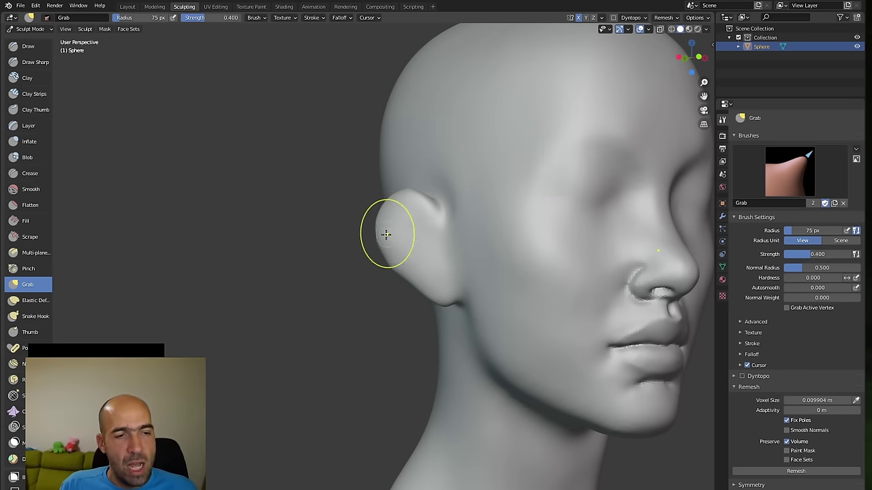
{"action": "mouse_move", "coordinate": [328, 267]}
{"action": "left_mouse_down", "text": "ctrl+alt"}
{"action": "mouse_move", "coordinate": [315, 262]}
{"action": "mouse_move", "coordinate": [341, 262]}
{"action": "mouse_move", "coordinate": [333, 275]}
{"action": "left_mouse_up", "text": "ctrl+alt"}
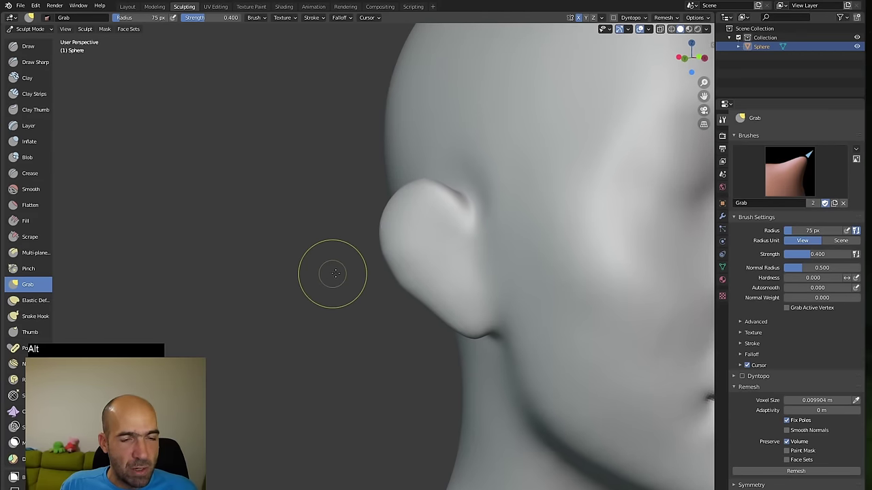
{"action": "left_click_drag", "start_coordinate": [484, 233], "coordinate": [498, 221], "text": "shift"}
{"action": "left_click_drag", "start_coordinate": [478, 160], "coordinate": [475, 164], "text": "shift"}
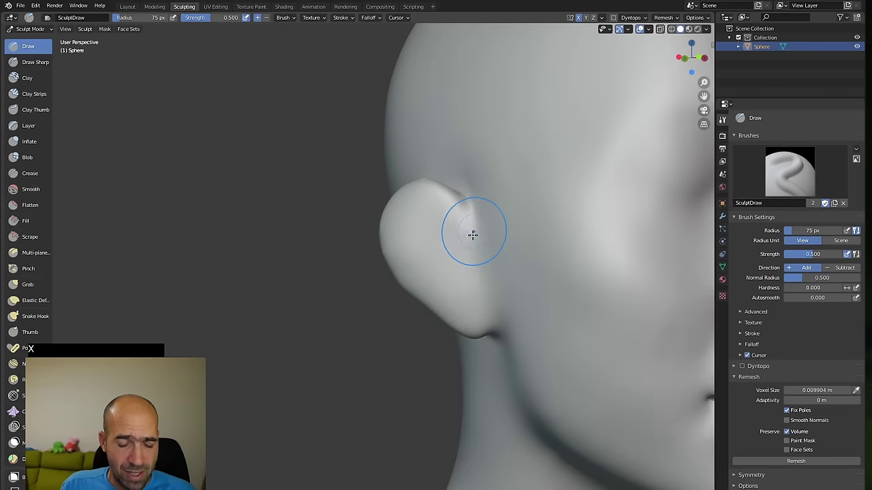
- Carve the ear's inner hollow with the Draw brush in subtract direction at 30 px radius
{"action": "key", "text": "bracketleft"}
{"action": "key", "text": "bracketleft"}
{"action": "key", "text": "bracketleft"}
{"action": "key", "text": "bracketleft"}
{"action": "key", "text": "bracketleft"}
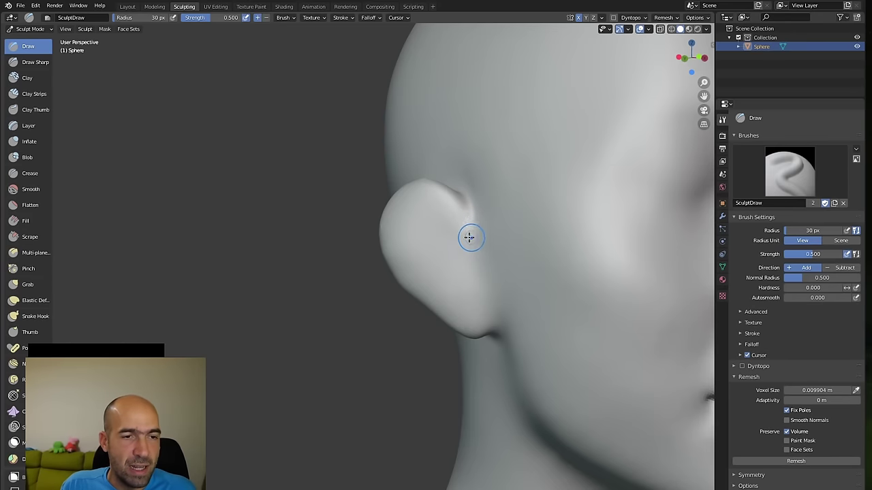
{"action": "mouse_move", "coordinate": [459, 241]}
{"action": "left_mouse_down", "text": "ctrl"}
{"action": "mouse_move", "coordinate": [423, 207]}
{"action": "mouse_move", "coordinate": [407, 219]}
{"action": "mouse_move", "coordinate": [399, 252]}
{"action": "mouse_move", "coordinate": [407, 250]}
{"action": "mouse_move", "coordinate": [425, 288]}
{"action": "mouse_move", "coordinate": [402, 256]}
{"action": "mouse_move", "coordinate": [408, 202]}
{"action": "mouse_move", "coordinate": [462, 256]}
{"action": "mouse_move", "coordinate": [451, 261]}
{"action": "mouse_move", "coordinate": [467, 276]}
{"action": "mouse_move", "coordinate": [450, 263]}
{"action": "mouse_move", "coordinate": [463, 248]}
{"action": "left_mouse_up", "text": "ctrl"}
{"action": "middle_click_drag", "start_coordinate": [327, 287], "coordinate": [461, 249]}
{"action": "left_click_drag", "start_coordinate": [461, 250], "coordinate": [460, 215], "text": "ctrl"}
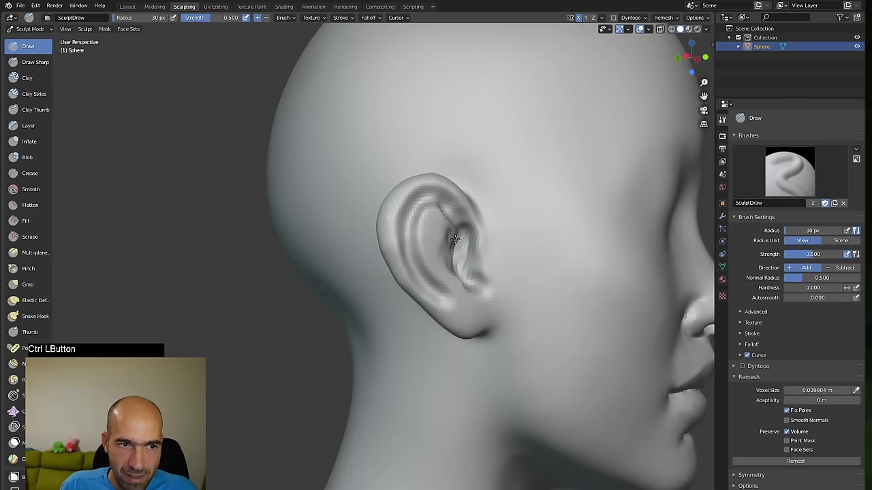
- Smooth the inner ear and deepen the groove beneath the outer rim with subtracting Draw strokes
{"action": "mouse_move", "coordinate": [447, 237]}
{"action": "left_mouse_down", "text": "shift"}
{"action": "mouse_move", "coordinate": [443, 206]}
{"action": "mouse_move", "coordinate": [420, 239]}
{"action": "mouse_move", "coordinate": [455, 228]}
{"action": "mouse_move", "coordinate": [448, 203]}
{"action": "mouse_move", "coordinate": [405, 216]}
{"action": "left_mouse_up", "text": "shift"}
{"action": "middle_click_drag", "start_coordinate": [359, 249], "coordinate": [290, 251]}
{"action": "mouse_move", "coordinate": [418, 205]}
{"action": "left_mouse_down", "text": "ctrl"}
{"action": "mouse_move", "coordinate": [412, 195]}
{"action": "mouse_move", "coordinate": [399, 234]}
{"action": "mouse_move", "coordinate": [423, 278]}
{"action": "left_mouse_up", "text": "ctrl"}
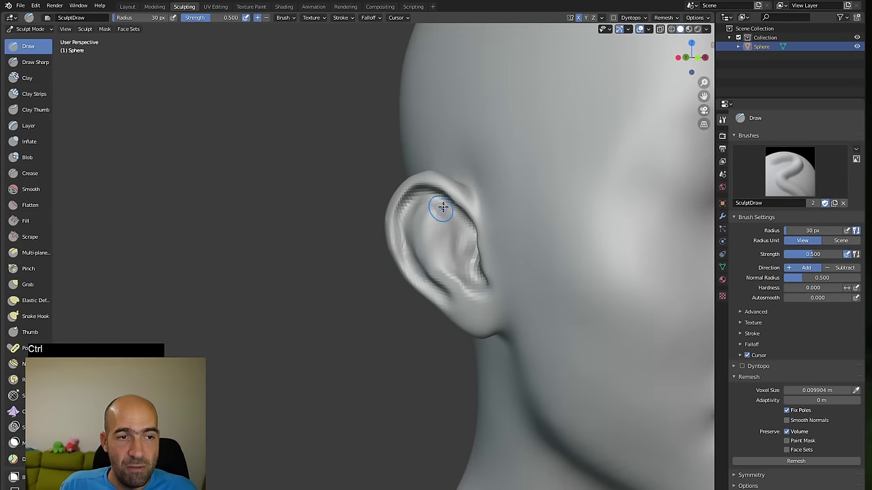
{"action": "mouse_move", "coordinate": [441, 208]}
{"action": "left_mouse_down", "text": "ctrl"}
{"action": "mouse_move", "coordinate": [423, 232]}
{"action": "mouse_move", "coordinate": [438, 241]}
{"action": "left_mouse_up", "text": "ctrl"}
- Build up the inner ear ridges and the tragus with the Draw brush, smoothing the area above the lobe
{"action": "left_click_drag", "start_coordinate": [460, 278], "coordinate": [501, 283], "text": "shift"}
{"action": "mouse_move", "coordinate": [467, 298]}
{"action": "left_mouse_down"}
{"action": "mouse_move", "coordinate": [496, 282]}
{"action": "mouse_move", "coordinate": [479, 264]}
{"action": "mouse_move", "coordinate": [486, 294]}
{"action": "mouse_move", "coordinate": [467, 306]}
{"action": "mouse_move", "coordinate": [479, 304]}
{"action": "mouse_move", "coordinate": [436, 302]}
{"action": "left_mouse_up"}
{"action": "mouse_move", "coordinate": [436, 302]}
{"action": "left_mouse_down", "text": "shift"}
{"action": "mouse_move", "coordinate": [454, 298]}
{"action": "mouse_move", "coordinate": [459, 307]}
{"action": "mouse_move", "coordinate": [457, 298]}
{"action": "left_mouse_up", "text": "shift"}
{"action": "mouse_move", "coordinate": [426, 226]}
{"action": "left_mouse_down"}
{"action": "mouse_move", "coordinate": [439, 282]}
{"action": "mouse_move", "coordinate": [475, 229]}
{"action": "left_mouse_up"}
{"action": "left_click_drag", "start_coordinate": [475, 229], "coordinate": [459, 234]}
{"action": "left_click_drag", "start_coordinate": [453, 202], "coordinate": [457, 207], "text": "ctrl"}
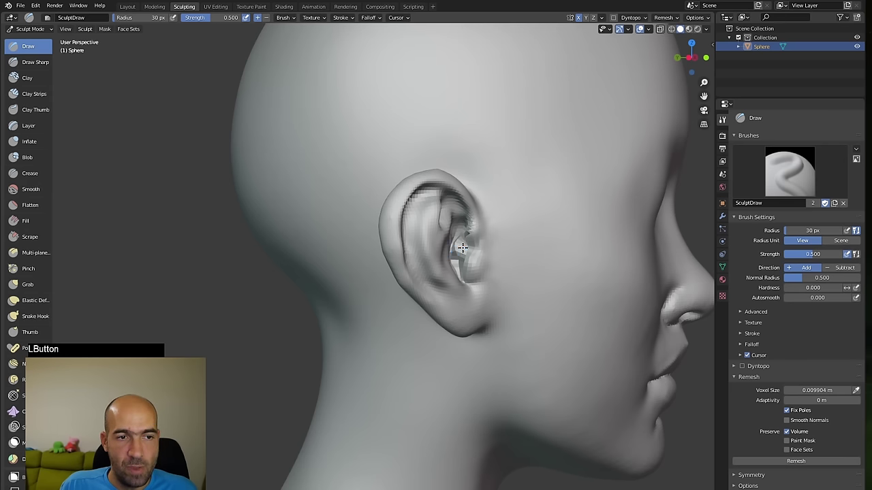
{"action": "left_click_drag", "start_coordinate": [463, 248], "coordinate": [476, 236]}
{"action": "mouse_move", "coordinate": [477, 233]}
{"action": "left_mouse_down", "text": "ctrl"}
{"action": "mouse_move", "coordinate": [471, 240]}
{"action": "mouse_move", "coordinate": [478, 235]}
{"action": "mouse_move", "coordinate": [487, 247]}
{"action": "mouse_move", "coordinate": [481, 276]}
{"action": "mouse_move", "coordinate": [497, 234]}
{"action": "left_mouse_up", "text": "ctrl"}
- Adjust the ear's shape against the side of the head with the Grab brush at 78 px radius
{"action": "left_click_drag", "start_coordinate": [356, 317], "coordinate": [196, 316], "text": "alt"}
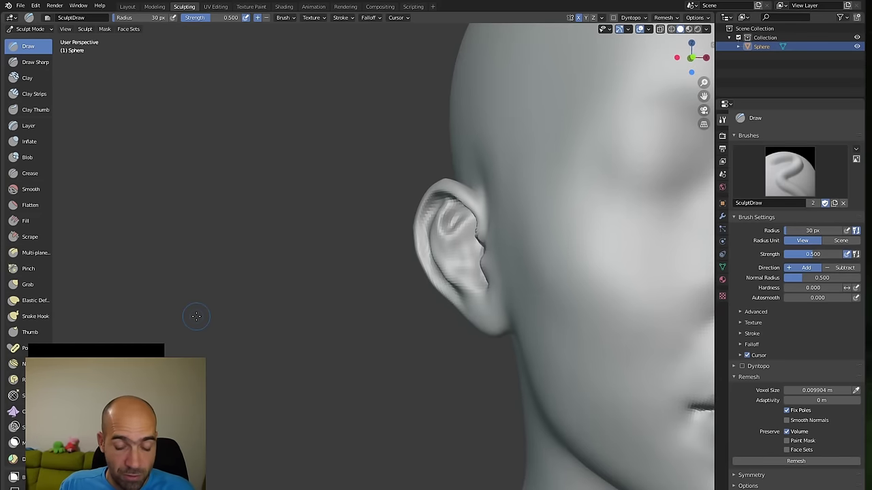
{"action": "key", "text": "bracketright"}
{"action": "key", "text": "bracketright"}
{"action": "key", "text": "bracketright"}
{"action": "key", "text": "bracketright"}
{"action": "key", "text": "bracketright"}
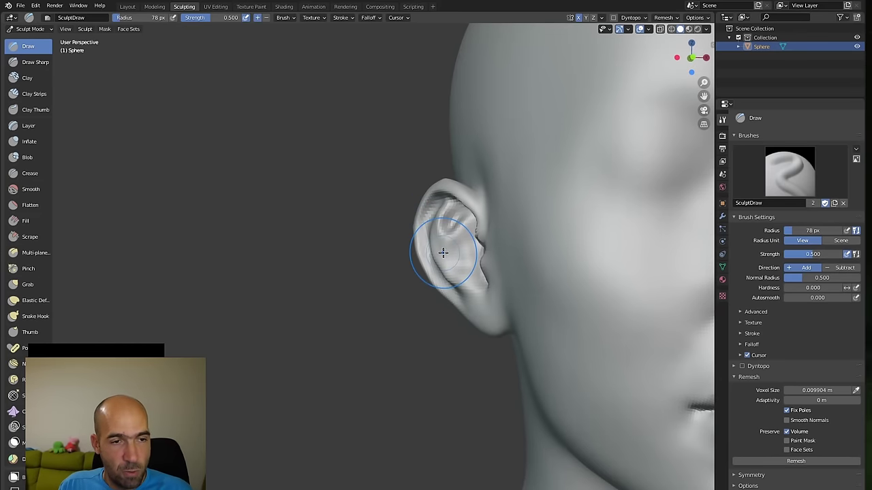
{"action": "mouse_move", "coordinate": [444, 250]}
{"action": "left_mouse_down"}
{"action": "mouse_move", "coordinate": [453, 236]}
{"action": "mouse_move", "coordinate": [442, 244]}
{"action": "left_mouse_up"}
{"action": "mouse_move", "coordinate": [411, 280]}
{"action": "left_mouse_down", "text": "alt"}
{"action": "mouse_move", "coordinate": [395, 284]}
{"action": "mouse_move", "coordinate": [427, 268]}
{"action": "mouse_move", "coordinate": [422, 230]}
{"action": "mouse_move", "coordinate": [404, 294]}
{"action": "mouse_move", "coordinate": [425, 314]}
{"action": "mouse_move", "coordinate": [388, 297]}
{"action": "left_mouse_up", "text": "alt"}
{"action": "key", "text": "g"}
{"action": "left_click_drag", "start_coordinate": [388, 297], "coordinate": [421, 286], "text": "alt"}
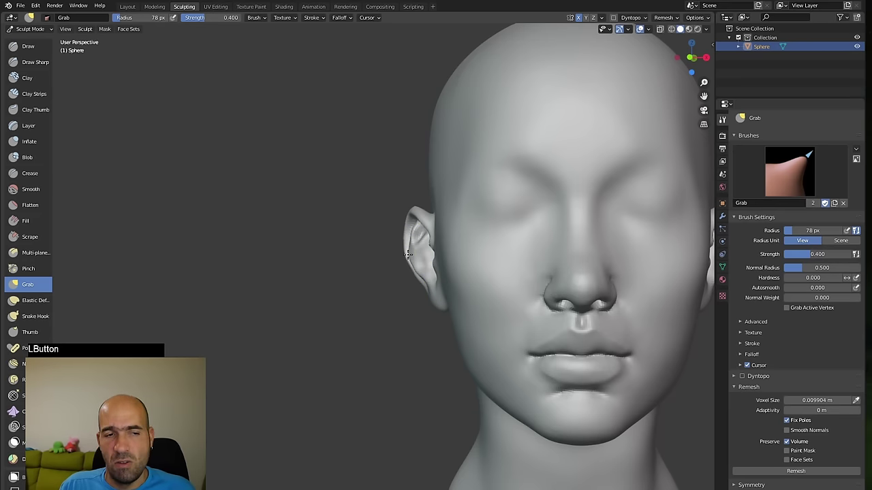
- Adjust the sides of the nose symmetrically with the Grab brush at 78 px radius
{"action": "scroll", "coordinate": [385, 282], "scroll_direction": "down", "scroll_amount": 4}
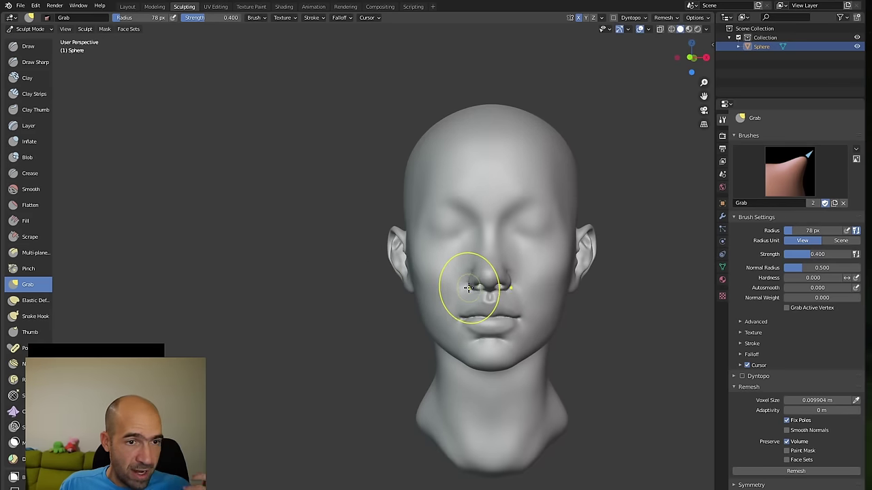
{"action": "left_click_drag", "start_coordinate": [468, 288], "coordinate": [470, 286]}
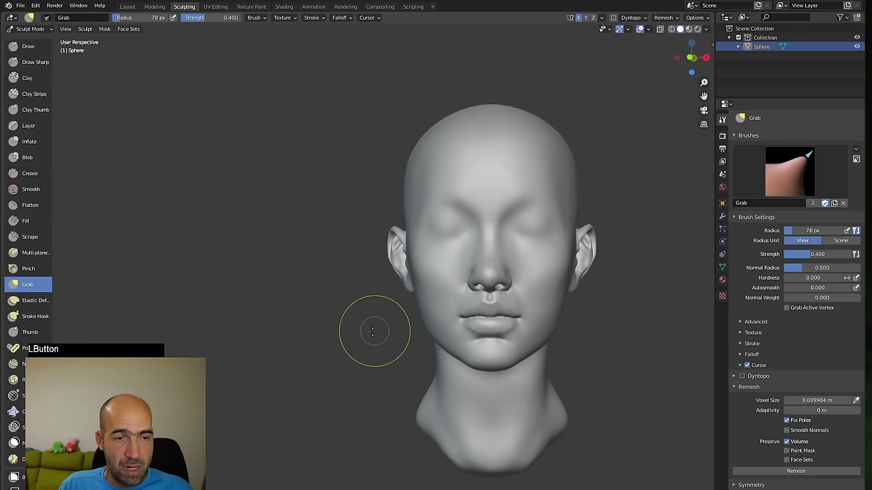
{"action": "left_click_drag", "start_coordinate": [374, 331], "coordinate": [436, 319], "text": "ctrl+alt"}
{"action": "left_click_drag", "start_coordinate": [566, 306], "coordinate": [559, 305]}
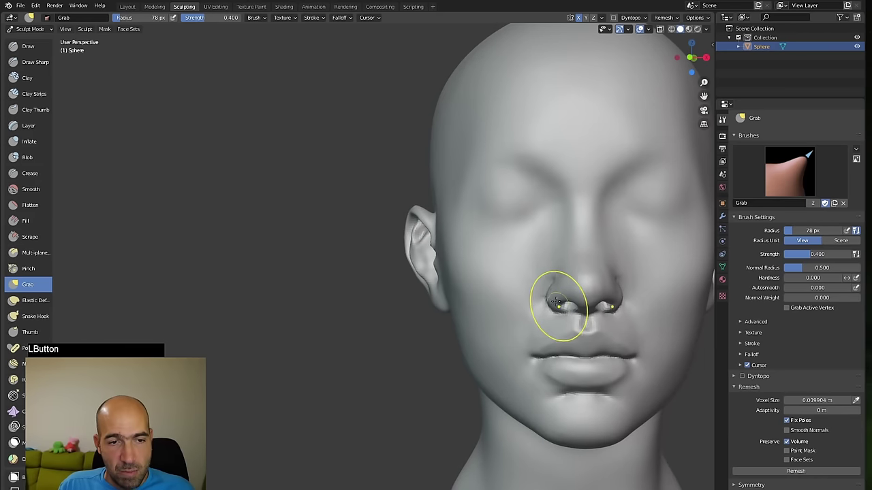
- Refine the outer edge of the nostril wings with the Grab brush at 32 px radius
{"action": "mouse_move", "coordinate": [427, 341]}
{"action": "left_mouse_down", "text": "alt+shift"}
{"action": "mouse_move", "coordinate": [387, 315]}
{"action": "mouse_move", "coordinate": [397, 328]}
{"action": "left_mouse_up", "text": "alt+shift"}
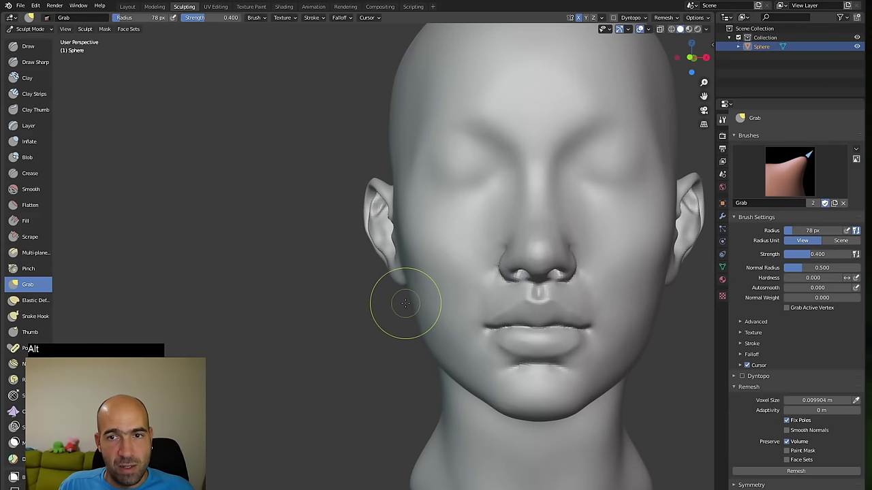
{"action": "key", "text": "bracketleft"}
{"action": "key", "text": "bracketleft"}
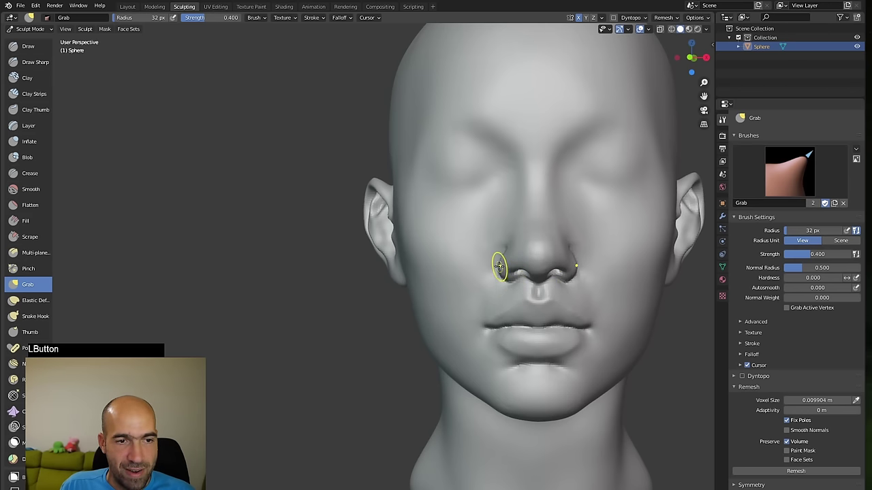
{"action": "key", "text": "shift"}
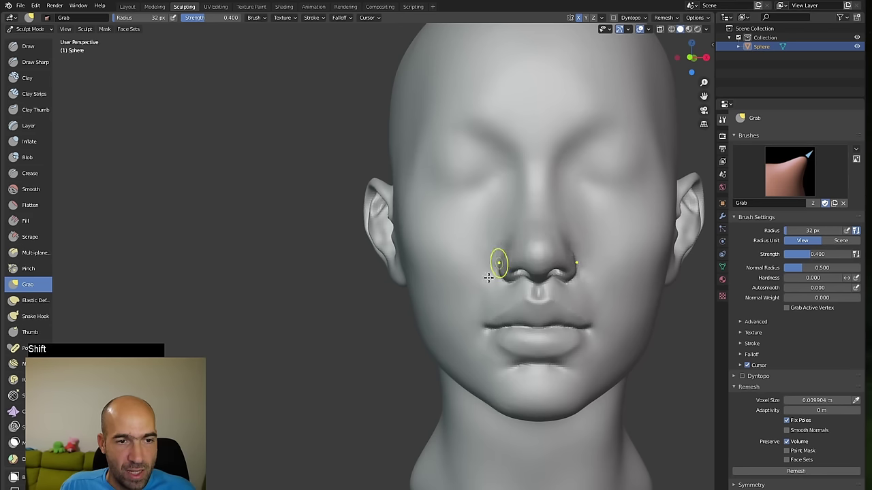
{"action": "left_click_drag", "start_coordinate": [413, 325], "coordinate": [449, 319], "text": "alt"}
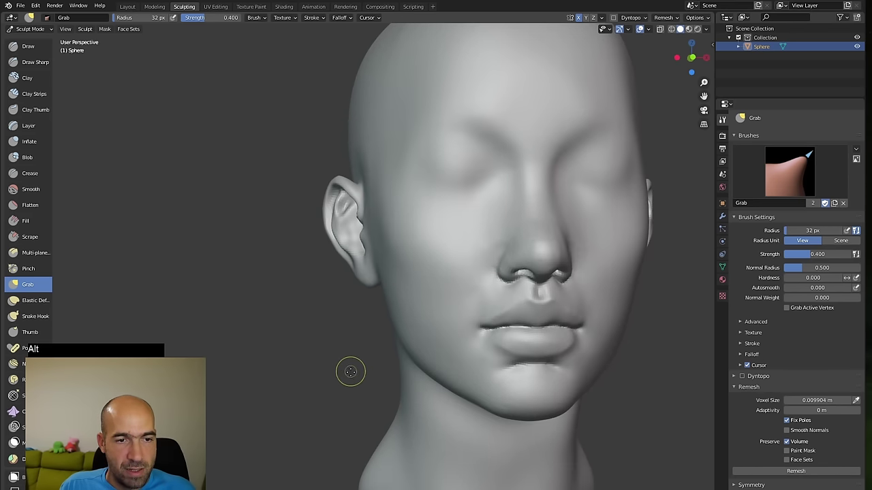
- Carve fine vertical creases into the upper and lower lips with the Draw Sharp brush at 22 px radius
{"action": "mouse_move", "coordinate": [350, 371]}
{"action": "left_mouse_down", "text": "alt"}
{"action": "mouse_move", "coordinate": [320, 371]}
{"action": "mouse_move", "coordinate": [622, 364]}
{"action": "mouse_move", "coordinate": [544, 327]}
{"action": "mouse_move", "coordinate": [511, 326]}
{"action": "left_mouse_up", "text": "alt"}
{"action": "key", "text": "1"}
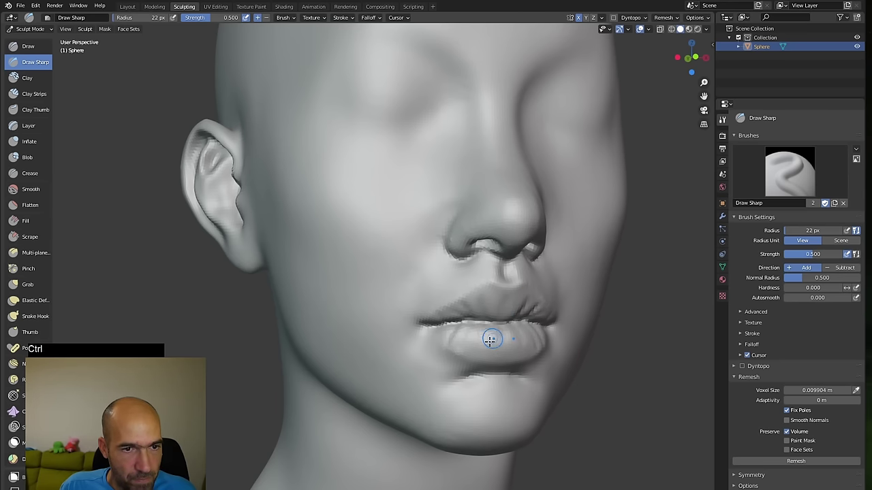
{"action": "left_click_drag", "start_coordinate": [624, 339], "coordinate": [556, 329], "text": "alt"}
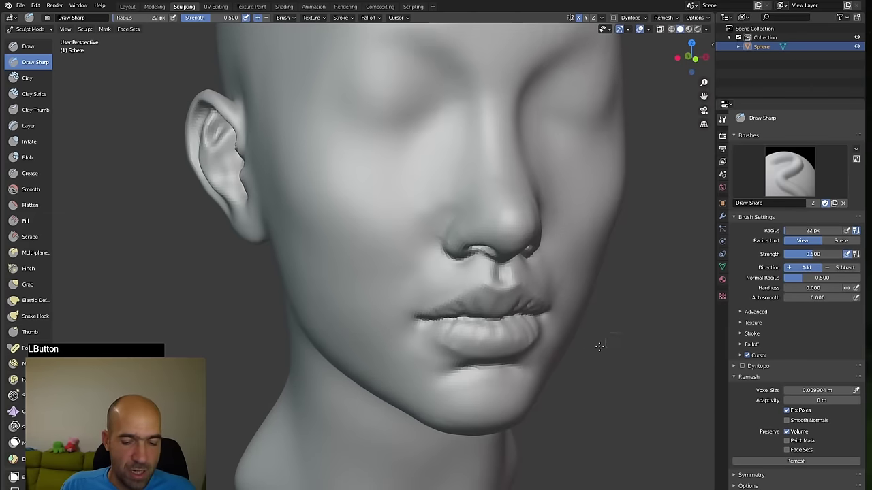
- Add fullness to the lips with the Inflate brush at 41 px radius and smooth the area below the mouth corner
{"action": "key", "text": "i"}
{"action": "key", "text": "bracketright"}
{"action": "key", "text": "bracketright"}
{"action": "key", "text": "bracketright"}
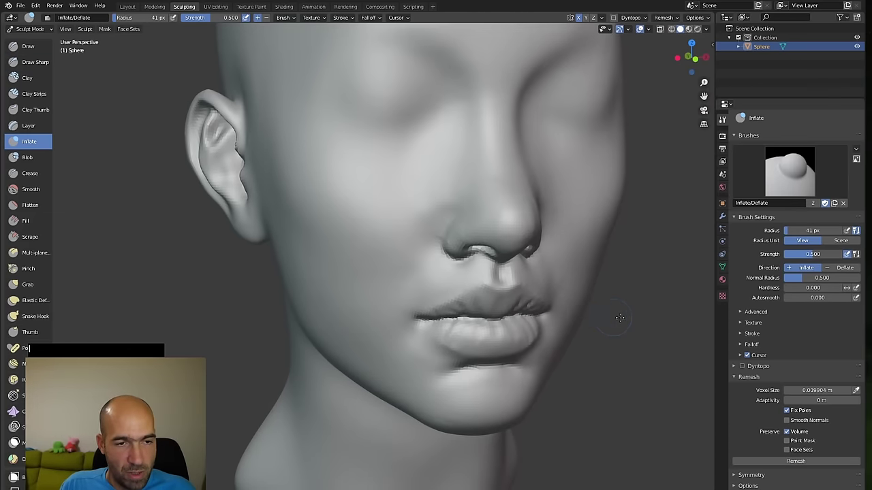
{"action": "left_click_drag", "start_coordinate": [619, 317], "coordinate": [488, 289], "text": "alt"}
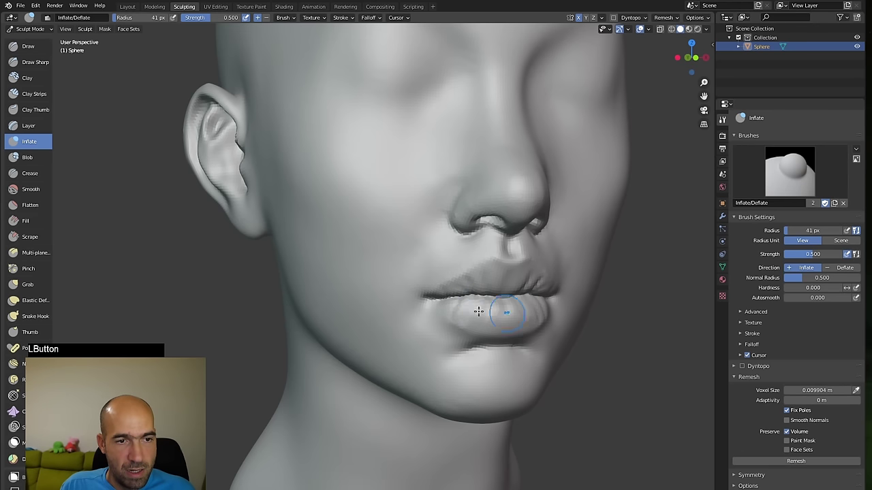
{"action": "left_click_drag", "start_coordinate": [615, 343], "coordinate": [577, 337], "text": "alt"}
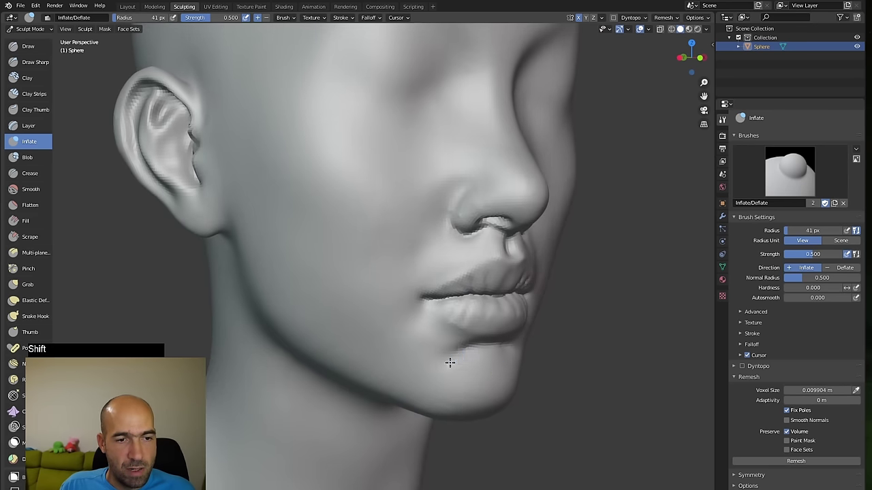
{"action": "left_click_drag", "start_coordinate": [451, 363], "coordinate": [458, 365], "text": "shift"}
- Reshape the jawline and chin contour from the front with the Grab brush at 152 px radius
{"action": "left_click_drag", "start_coordinate": [521, 368], "coordinate": [531, 398], "text": "ctrl+alt"}
{"action": "left_click_drag", "start_coordinate": [542, 368], "coordinate": [496, 366], "text": "alt"}
{"action": "key", "text": "g"}
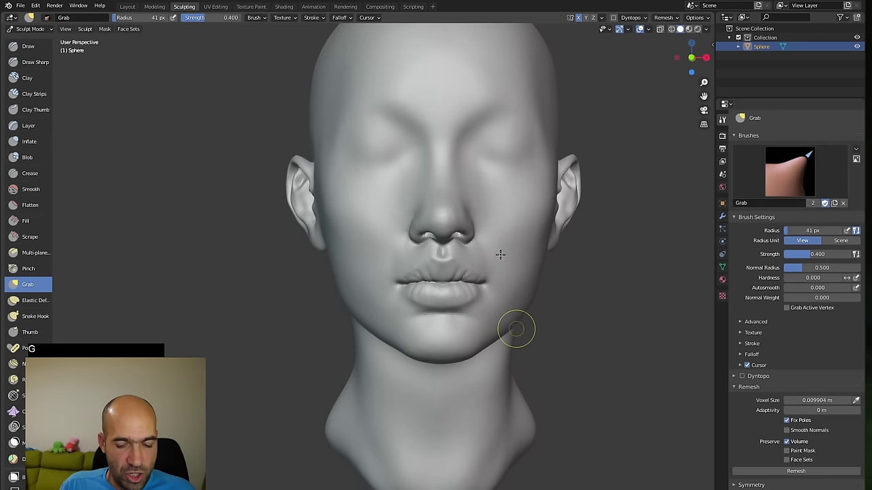
{"action": "key", "text": "f"}
{"action": "left_click", "coordinate": [473, 281]}
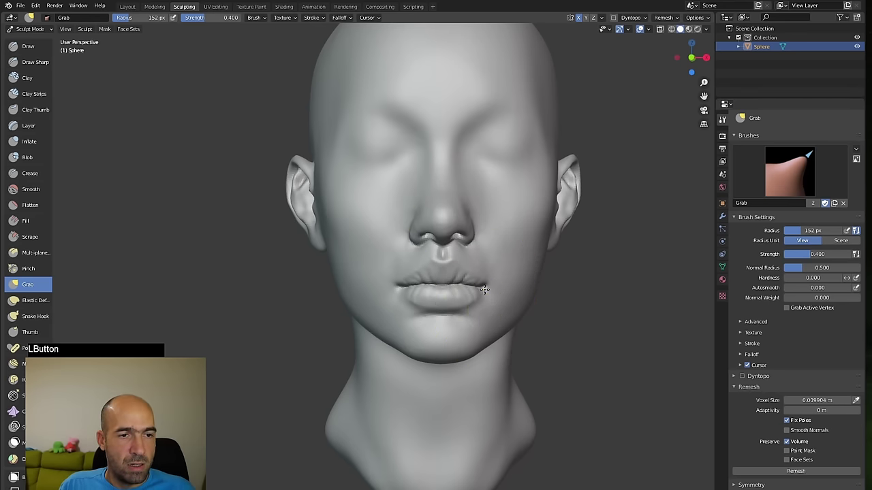
{"action": "left_click_drag", "start_coordinate": [463, 359], "coordinate": [518, 325]}
{"action": "left_click_drag", "start_coordinate": [565, 310], "coordinate": [506, 291]}
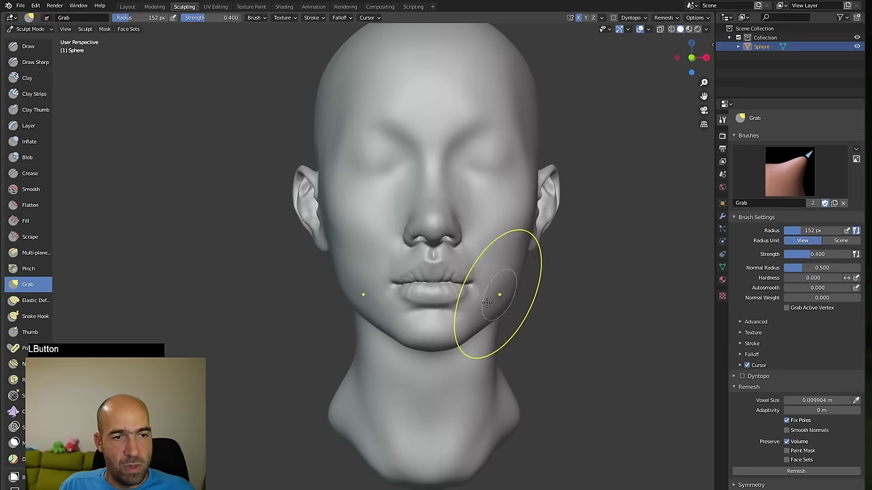
{"action": "left_click_drag", "start_coordinate": [467, 324], "coordinate": [469, 321]}
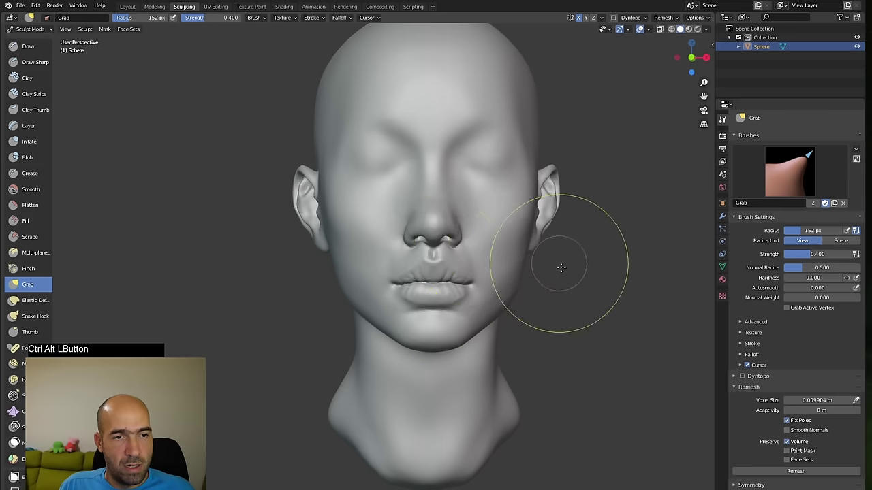
- Adjust the cheek area beside the nostrils with the Grab brush at 109 px radius
{"action": "left_click_drag", "start_coordinate": [560, 262], "coordinate": [525, 249], "text": "ctrl+alt"}
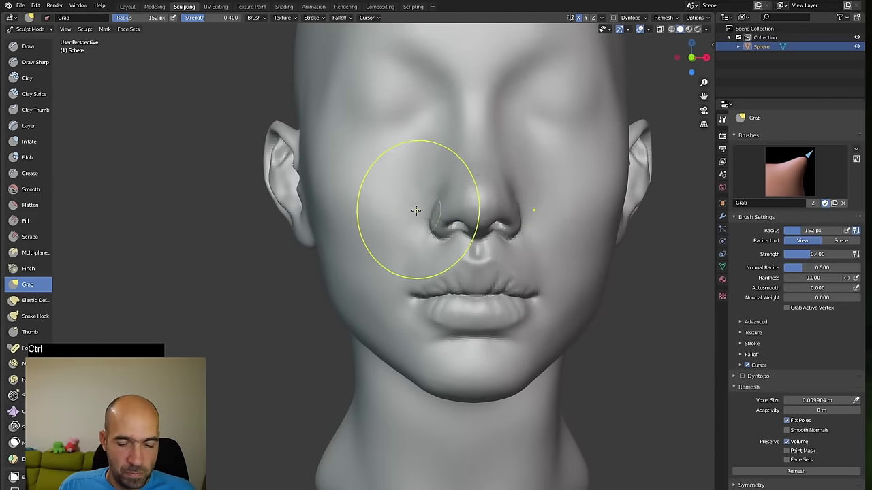
{"action": "key", "text": "bracketleft"}
{"action": "key", "text": "bracketleft"}
{"action": "key", "text": "bracketleft"}
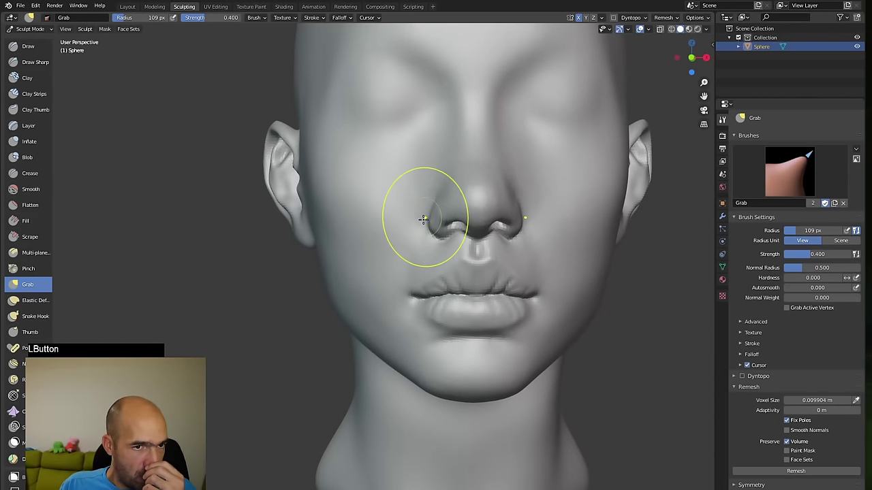
{"action": "left_click_drag", "start_coordinate": [423, 219], "coordinate": [413, 240]}
{"action": "left_click_drag", "start_coordinate": [437, 195], "coordinate": [429, 208]}
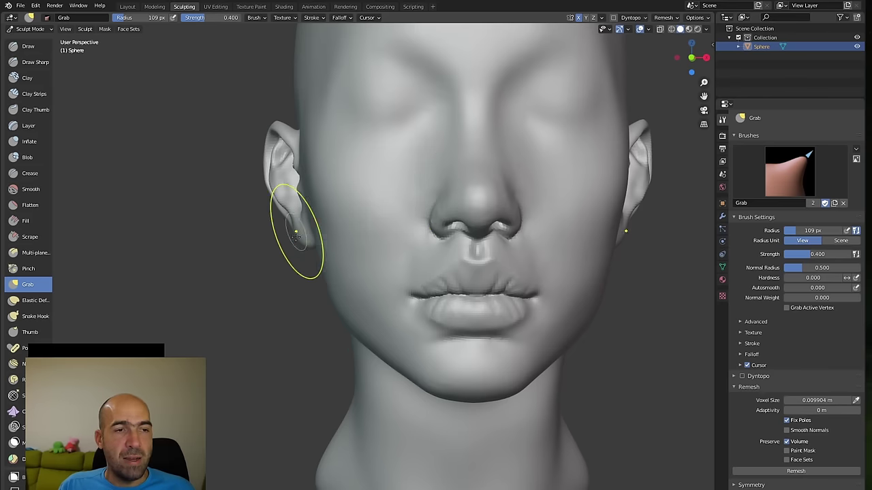
- Sculpt the transition from the nostril wing to the cheek with the Draw brush at 40 px radius
{"action": "mouse_move", "coordinate": [276, 282]}
{"action": "left_mouse_down", "text": "ctrl+alt"}
{"action": "mouse_move", "coordinate": [290, 294]}
{"action": "mouse_move", "coordinate": [280, 305]}
{"action": "mouse_move", "coordinate": [323, 305]}
{"action": "left_mouse_up", "text": "ctrl+alt"}
{"action": "mouse_move", "coordinate": [519, 298]}
{"action": "left_mouse_down", "text": "ctrl+alt"}
{"action": "mouse_move", "coordinate": [545, 319]}
{"action": "mouse_move", "coordinate": [535, 288]}
{"action": "left_mouse_up", "text": "ctrl+alt"}
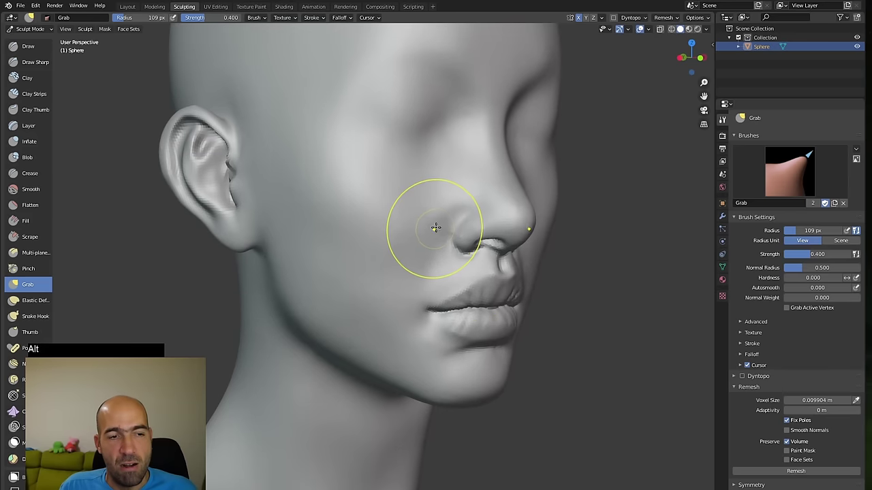
{"action": "key", "text": "1"}
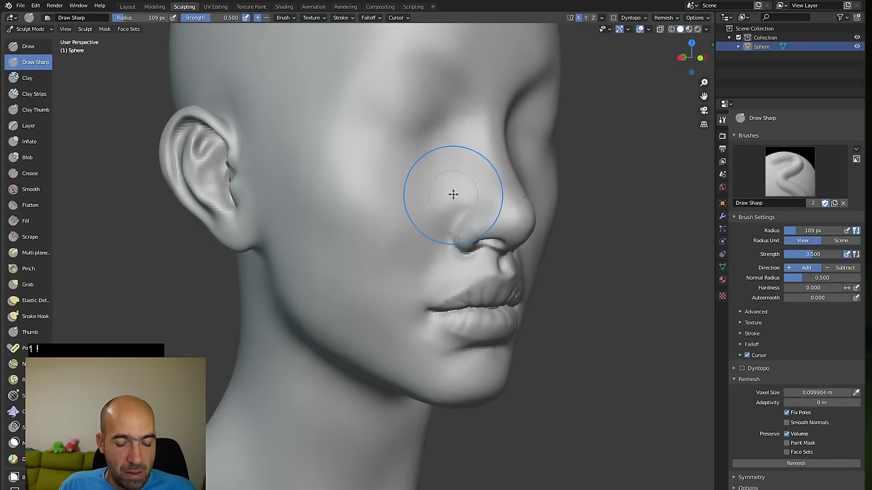
{"action": "key", "text": "x"}
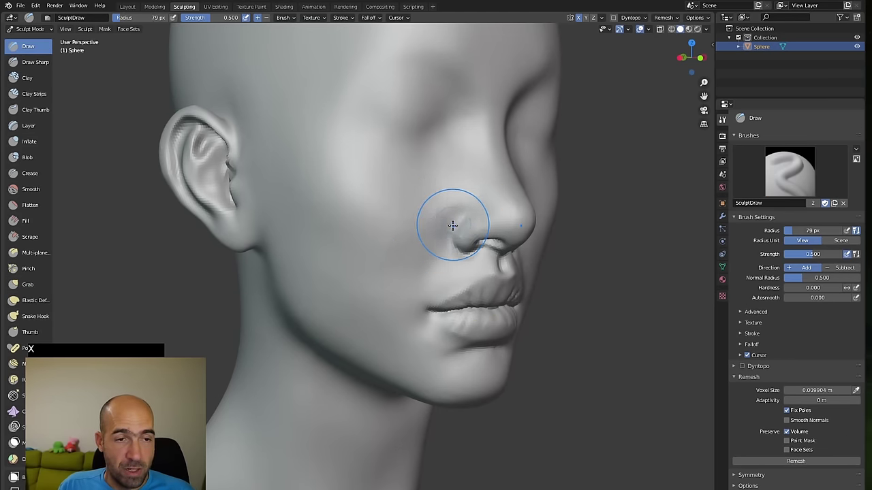
{"action": "mouse_move", "coordinate": [463, 208]}
{"action": "left_mouse_down"}
{"action": "mouse_move", "coordinate": [419, 265]}
{"action": "mouse_move", "coordinate": [416, 247]}
{"action": "left_mouse_up"}
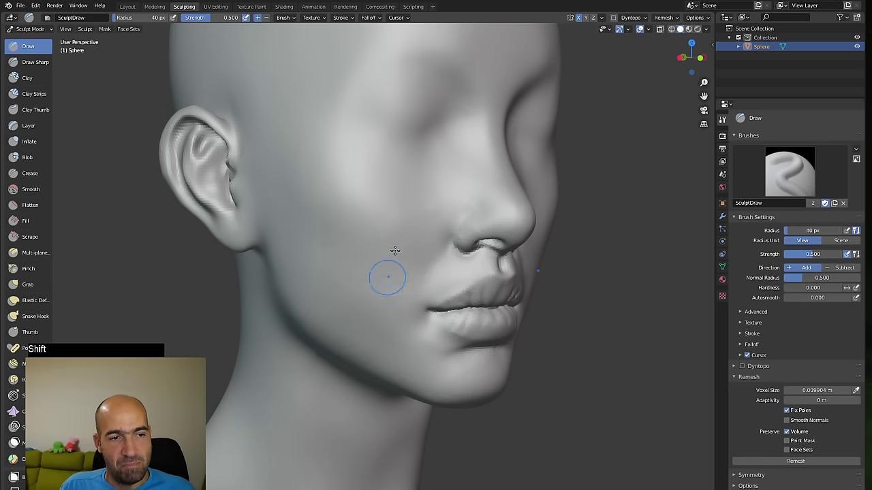
- Shape the fold between nostril and mouth corner with adding and subtracting Draw strokes, smoothing its surface
{"action": "left_click_drag", "start_coordinate": [562, 304], "coordinate": [492, 311], "text": "alt"}
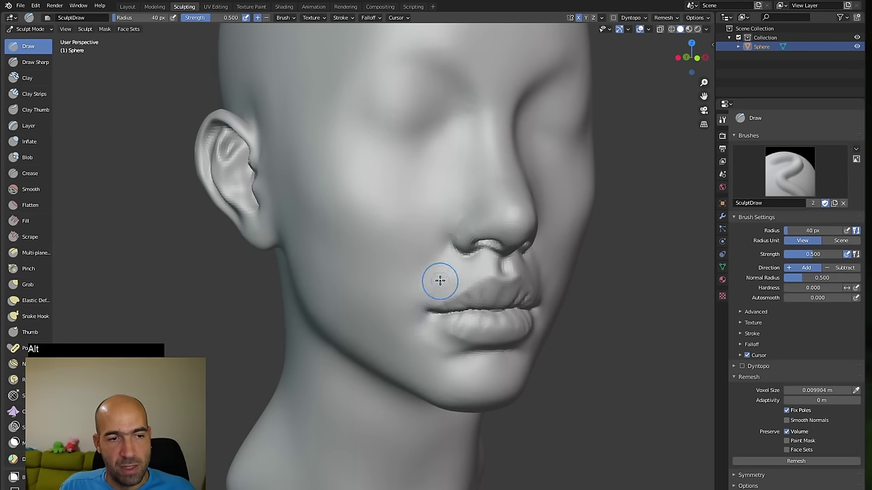
{"action": "left_click_drag", "start_coordinate": [440, 282], "coordinate": [413, 313]}
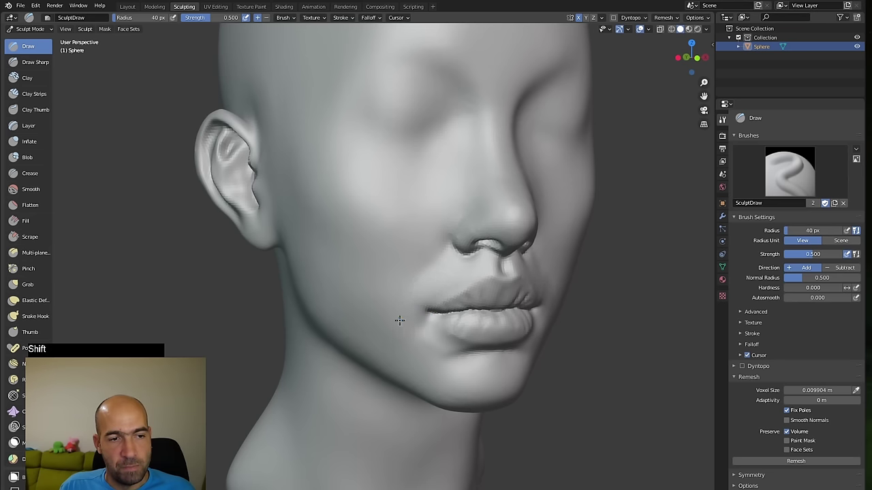
{"action": "mouse_move", "coordinate": [448, 281]}
{"action": "left_mouse_down", "text": "shift"}
{"action": "mouse_move", "coordinate": [423, 305]}
{"action": "mouse_move", "coordinate": [434, 249]}
{"action": "left_mouse_up", "text": "shift"}
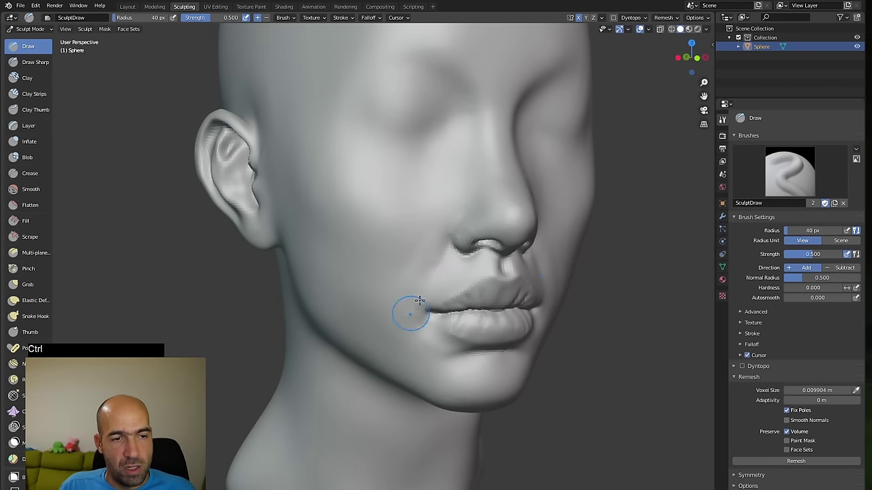
{"action": "mouse_move", "coordinate": [417, 301]}
{"action": "left_mouse_down", "text": "ctrl"}
{"action": "mouse_move", "coordinate": [434, 277]}
{"action": "mouse_move", "coordinate": [418, 259]}
{"action": "mouse_move", "coordinate": [427, 240]}
{"action": "left_mouse_up", "text": "ctrl"}
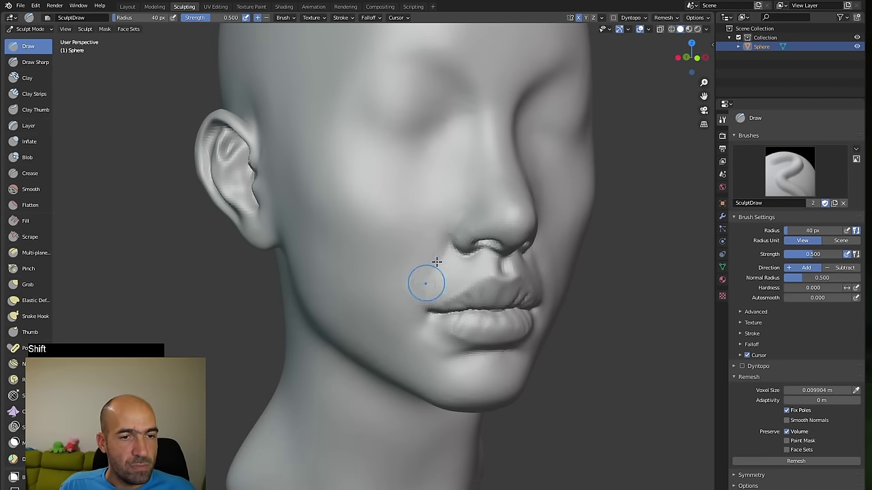
{"action": "middle_click_drag", "start_coordinate": [440, 297], "coordinate": [457, 273], "text": "alt"}
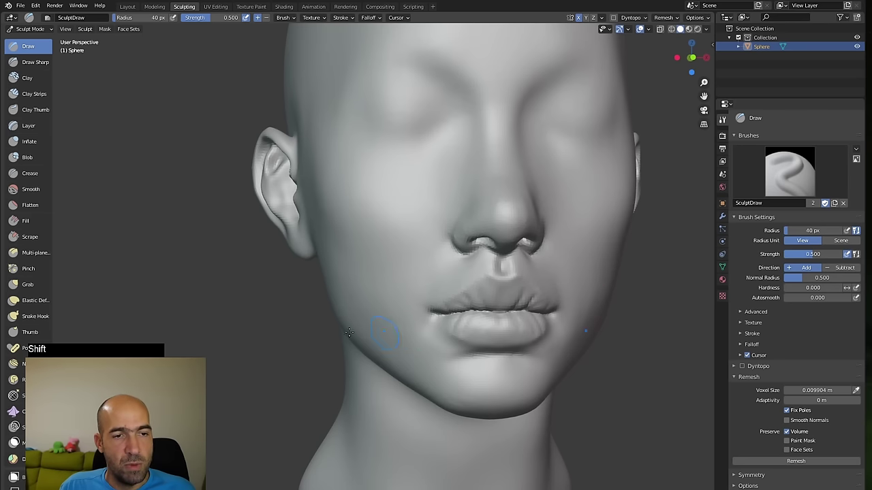
- Smooth the surface beneath the nostril wing
{"action": "key", "text": "alt+shift"}
{"action": "left_click_drag", "start_coordinate": [303, 340], "coordinate": [354, 338], "text": "alt"}
{"action": "left_click_drag", "start_coordinate": [479, 267], "coordinate": [470, 266], "text": "shift"}
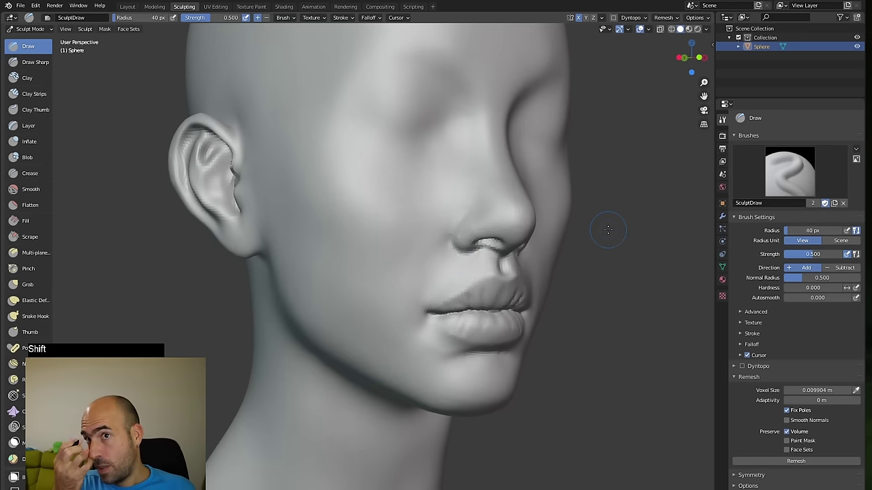
- Reshape the nostril wing and the side of the nose with the Grab brush at 44 px and 64 px radius
{"action": "middle_click_drag", "start_coordinate": [538, 269], "coordinate": [574, 247]}
{"action": "key", "text": "g"}
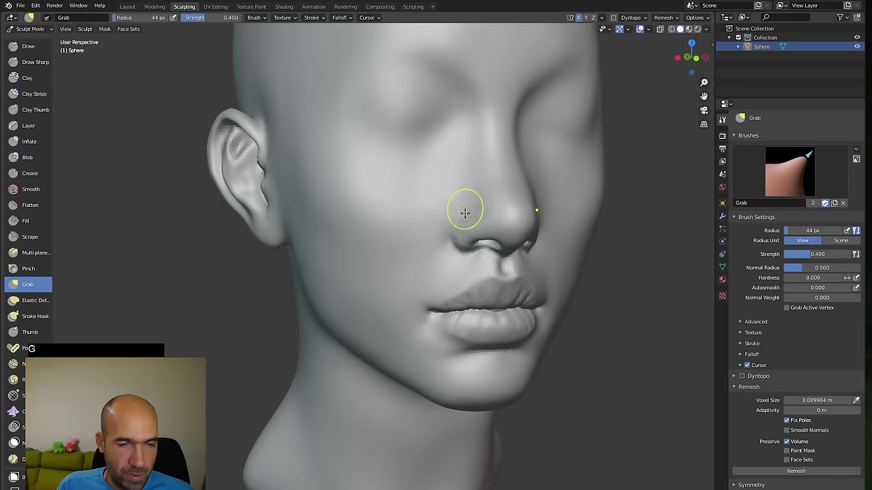
{"action": "left_click_drag", "start_coordinate": [452, 219], "coordinate": [454, 213]}
{"action": "left_click_drag", "start_coordinate": [572, 218], "coordinate": [630, 217], "text": "alt"}
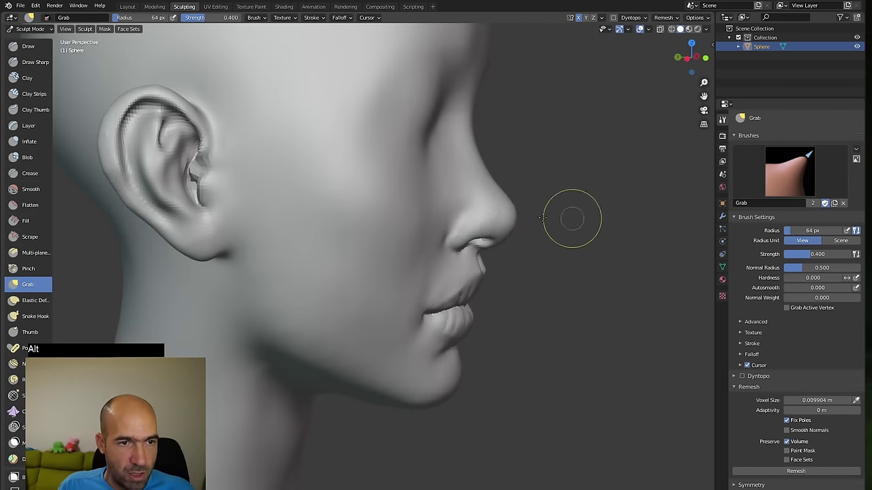
{"action": "mouse_move", "coordinate": [516, 211]}
{"action": "left_mouse_down", "text": "alt"}
{"action": "mouse_move", "coordinate": [452, 206]}
{"action": "mouse_move", "coordinate": [469, 224]}
{"action": "mouse_move", "coordinate": [467, 218]}
{"action": "left_mouse_up", "text": "alt"}
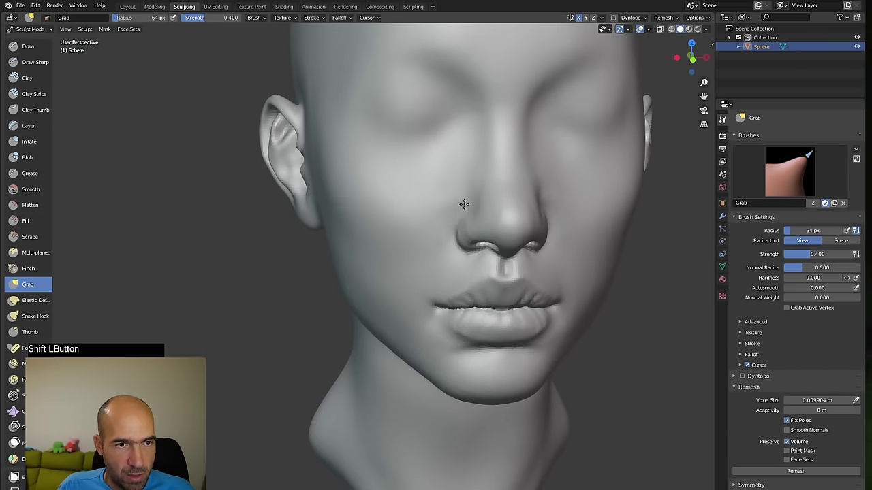
{"action": "left_click_drag", "start_coordinate": [451, 243], "coordinate": [476, 239], "text": "alt"}
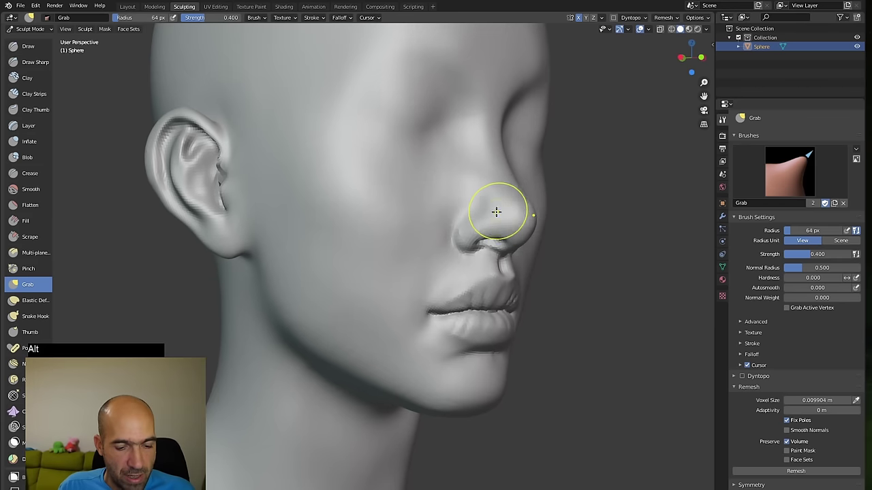
{"action": "left_click_drag", "start_coordinate": [543, 217], "coordinate": [473, 214], "text": "alt"}
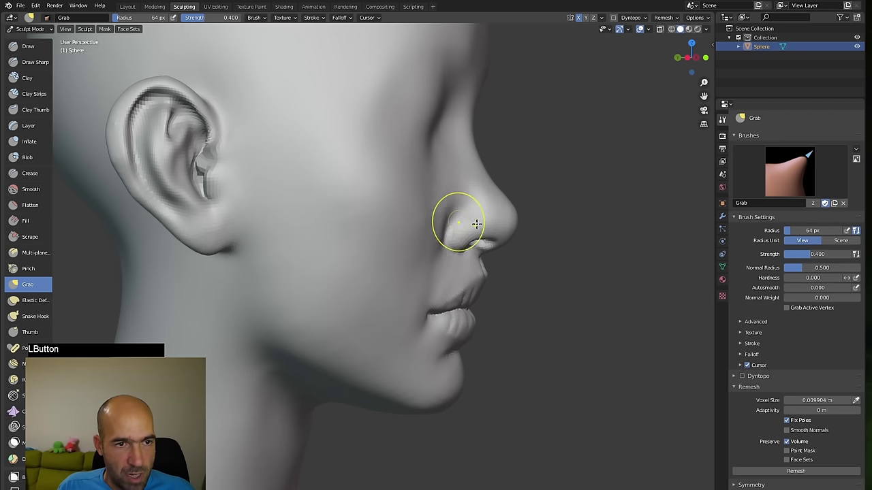
{"action": "left_click_drag", "start_coordinate": [476, 224], "coordinate": [467, 230], "text": "alt"}
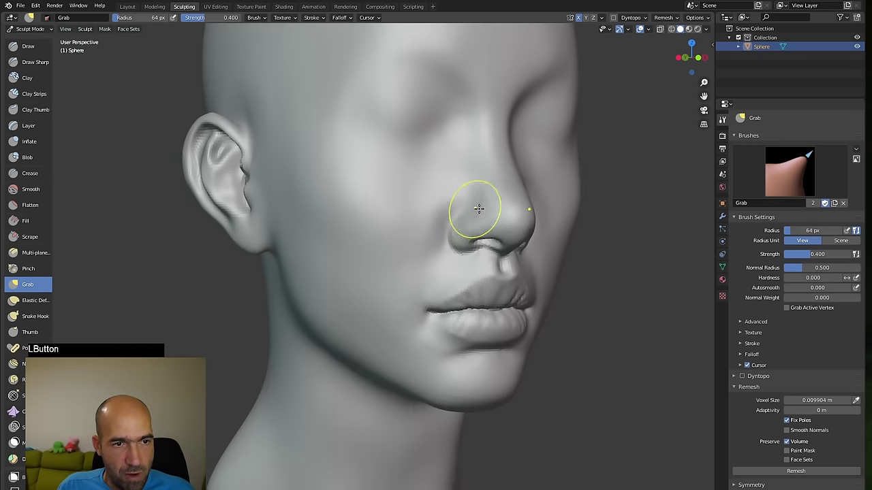
- Build up and smooth the cheek beside the nostril with the Draw brush at 64 px radius
{"action": "mouse_move", "coordinate": [602, 208]}
{"action": "left_mouse_down", "text": "ctrl+alt"}
{"action": "mouse_move", "coordinate": [602, 225]}
{"action": "mouse_move", "coordinate": [606, 208]}
{"action": "left_mouse_up", "text": "ctrl+alt"}
{"action": "key", "text": "x"}
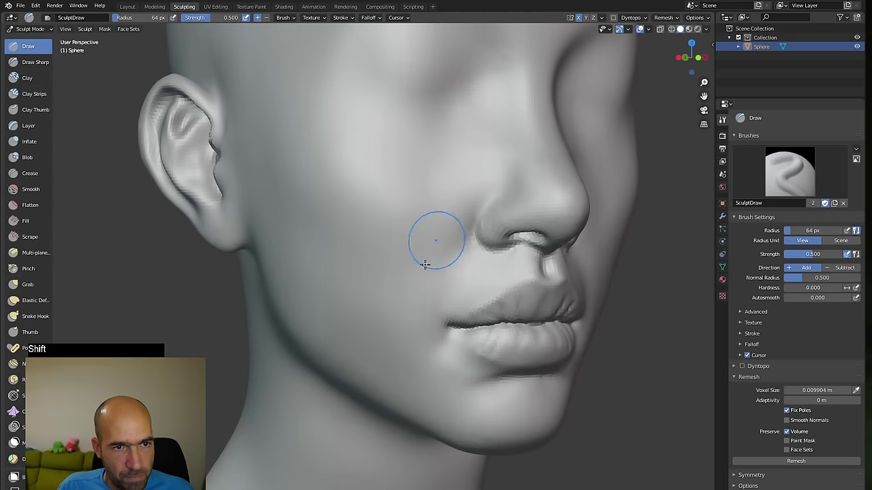
{"action": "key", "text": "alt"}
{"action": "left_click_drag", "start_coordinate": [663, 268], "coordinate": [477, 219], "text": "alt"}
- Adjust the cheek surface around the nostril wing from several angles with the Grab brush at 64 px radius
{"action": "key", "text": "g"}
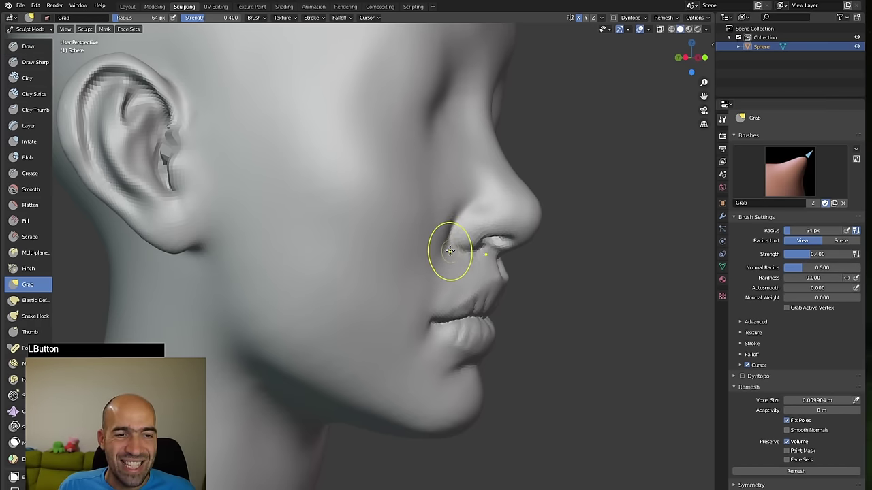
{"action": "left_click_drag", "start_coordinate": [450, 251], "coordinate": [447, 255], "text": "alt"}
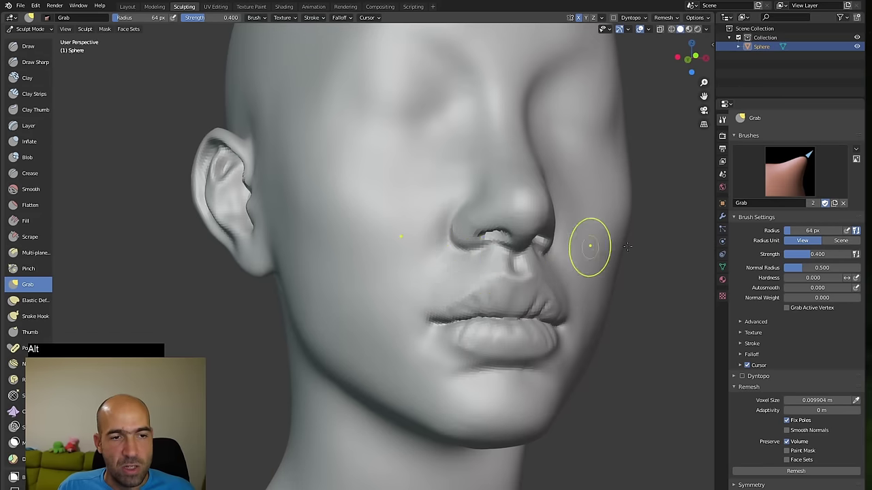
{"action": "left_click_drag", "start_coordinate": [588, 245], "coordinate": [453, 257], "text": "alt"}
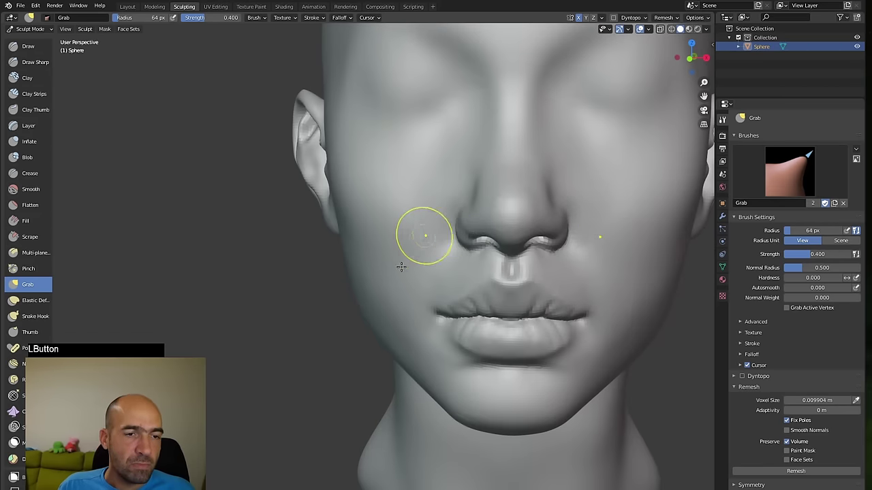
{"action": "left_click_drag", "start_coordinate": [401, 267], "coordinate": [450, 240], "text": "alt"}
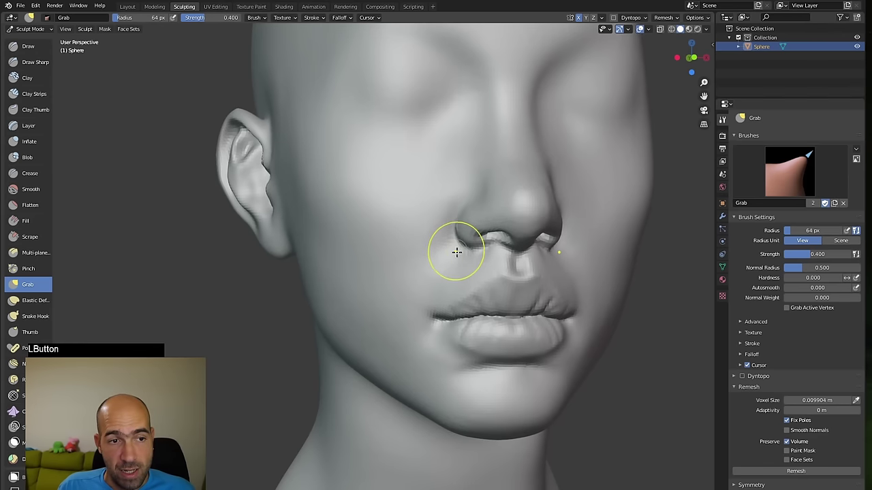
{"action": "left_click_drag", "start_coordinate": [659, 278], "coordinate": [558, 278], "text": "alt"}
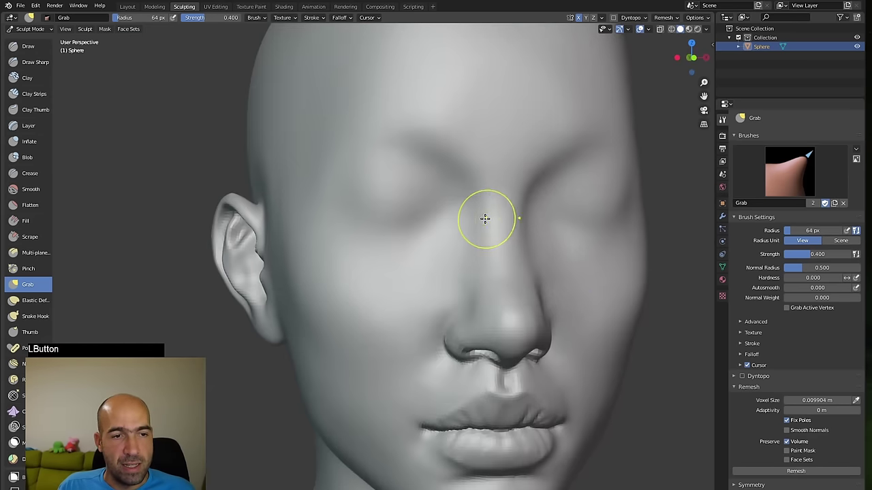
- Sculpt the sides of the nose bridge with adding and subtracting Draw strokes at 64 px radius
{"action": "key", "text": "x"}
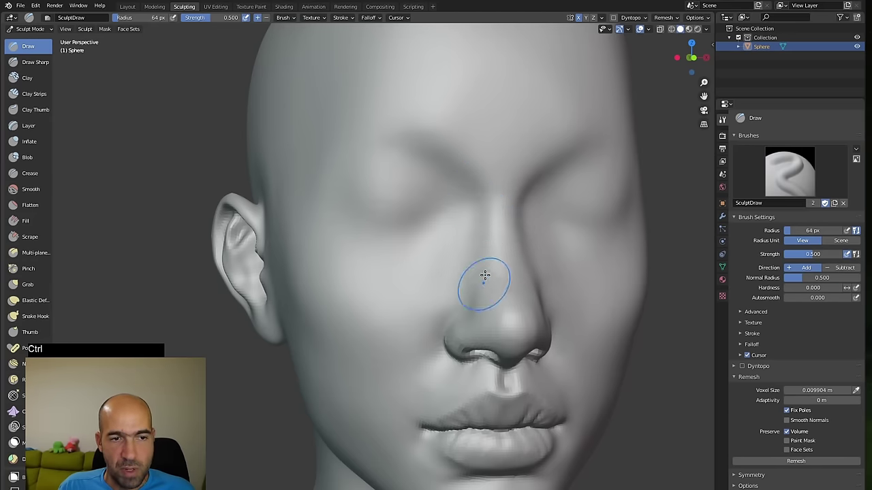
{"action": "mouse_move", "coordinate": [477, 257]}
{"action": "left_mouse_down"}
{"action": "mouse_move", "coordinate": [471, 289]}
{"action": "mouse_move", "coordinate": [475, 267]}
{"action": "left_mouse_up"}
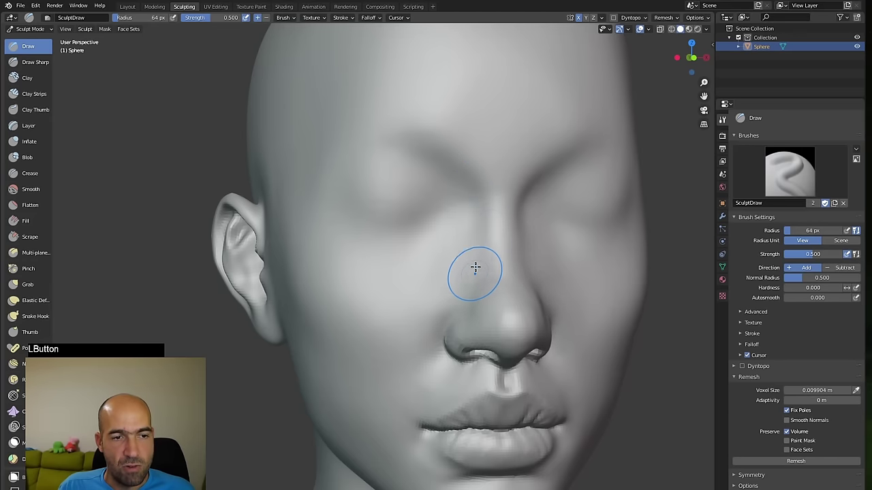
{"action": "left_click_drag", "start_coordinate": [615, 288], "coordinate": [555, 256], "text": "alt"}
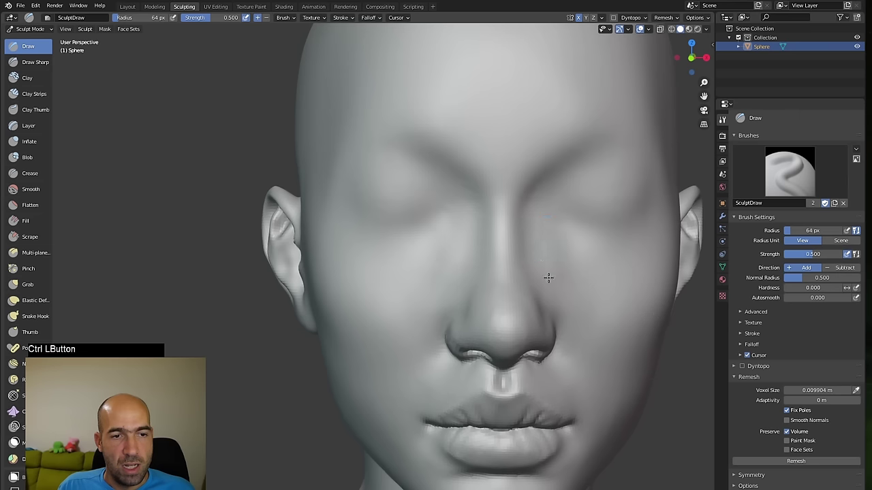
{"action": "left_click_drag", "start_coordinate": [538, 221], "coordinate": [537, 243], "text": "ctrl"}
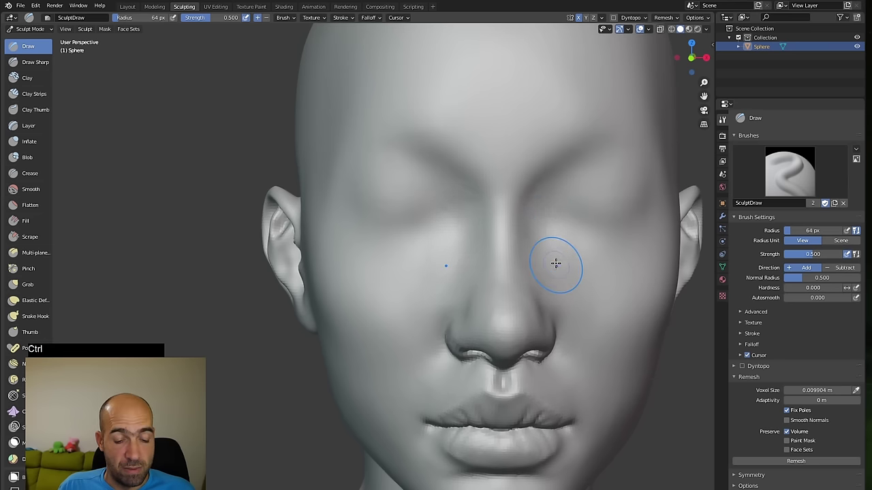
- Carve a crease from the inner eye corner diagonally onto the cheek with inverted Draw Sharp strokes at 64 px radius, smoothing its surface
{"action": "key", "text": "7"}
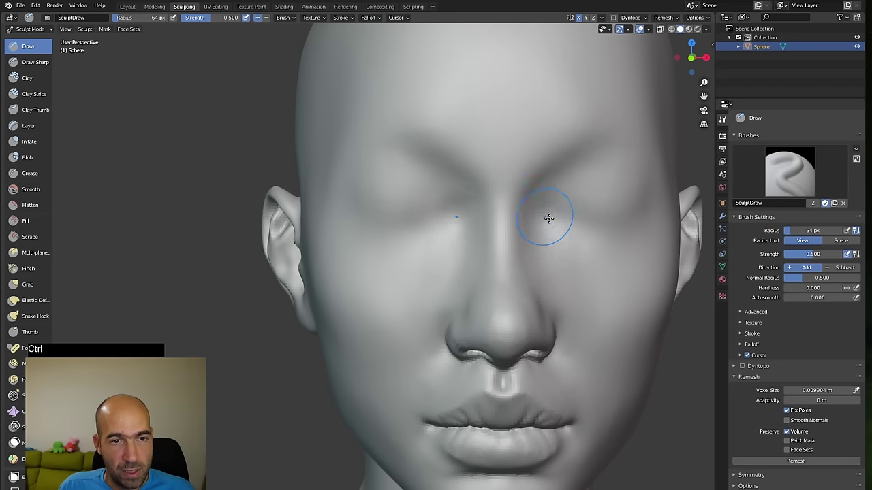
{"action": "key", "text": "8"}
{"action": "left_click_drag", "start_coordinate": [541, 202], "coordinate": [570, 249], "text": "ctrl"}
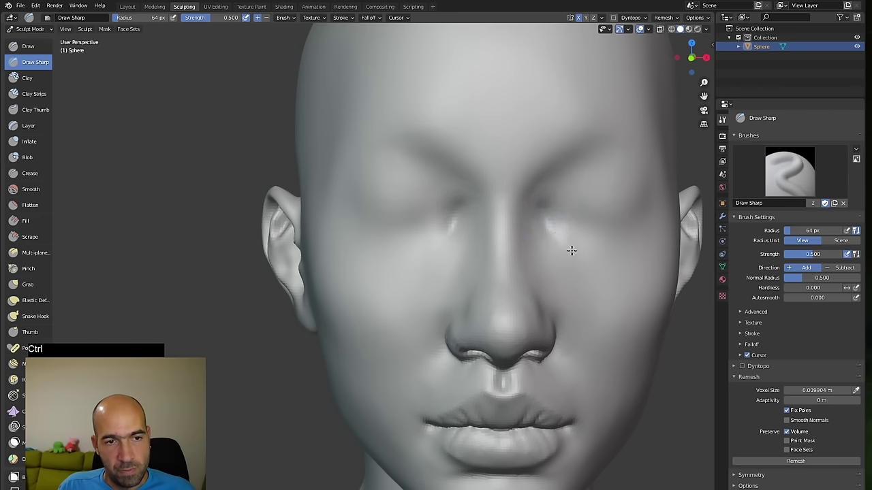
{"action": "left_click_drag", "start_coordinate": [549, 217], "coordinate": [605, 268], "text": "ctrl"}
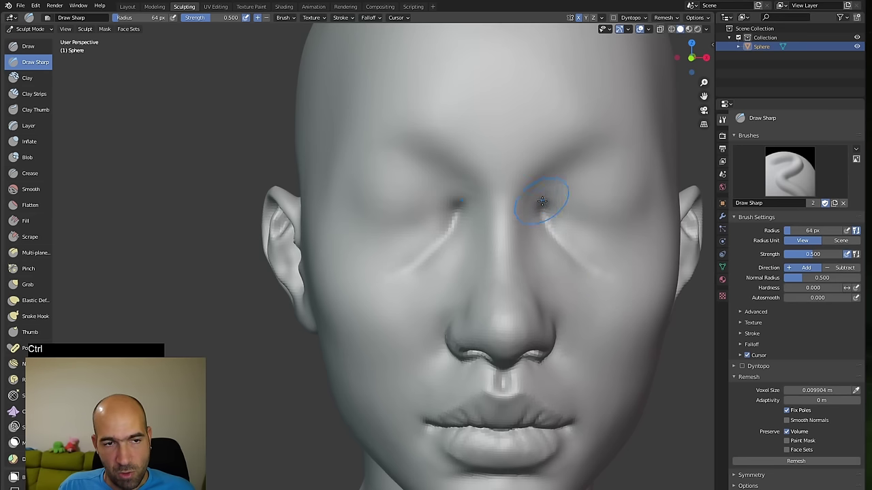
{"action": "mouse_move", "coordinate": [627, 286]}
{"action": "left_mouse_down", "text": "shift"}
{"action": "mouse_move", "coordinate": [570, 274]}
{"action": "mouse_move", "coordinate": [584, 259]}
{"action": "mouse_move", "coordinate": [560, 242]}
{"action": "left_mouse_up", "text": "shift"}
- Adjust the brow and inner eye area from the front with the Grab brush at 78 px radius
{"action": "mouse_move", "coordinate": [684, 325]}
{"action": "left_mouse_down", "text": "alt"}
{"action": "mouse_move", "coordinate": [668, 328]}
{"action": "mouse_move", "coordinate": [685, 334]}
{"action": "mouse_move", "coordinate": [652, 343]}
{"action": "mouse_move", "coordinate": [633, 305]}
{"action": "left_mouse_up", "text": "alt"}
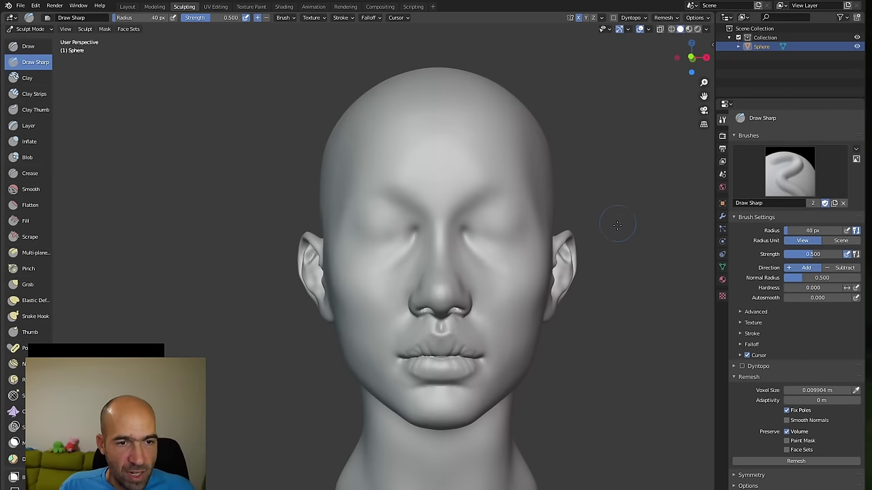
{"action": "mouse_move", "coordinate": [616, 225]}
{"action": "left_mouse_down", "text": "ctrl+alt"}
{"action": "mouse_move", "coordinate": [681, 201]}
{"action": "mouse_move", "coordinate": [631, 187]}
{"action": "mouse_move", "coordinate": [613, 195]}
{"action": "left_mouse_up", "text": "ctrl+alt"}
{"action": "key", "text": "g"}
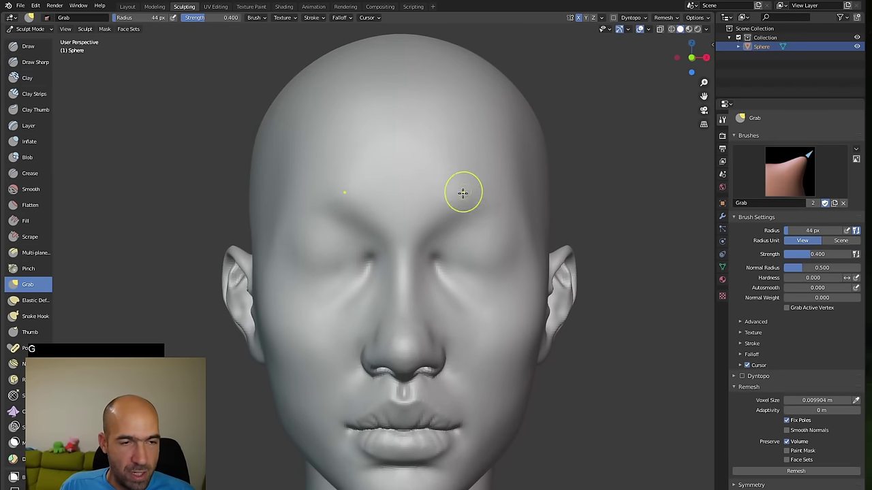
{"action": "key", "text": "bracketright"}
{"action": "key", "text": "bracketright"}
{"action": "key", "text": "bracketright"}
{"action": "key", "text": "bracketright"}
{"action": "key", "text": "bracketright"}
{"action": "key", "text": "bracketright"}
{"action": "mouse_move", "coordinate": [432, 232]}
{"action": "left_mouse_down"}
{"action": "mouse_move", "coordinate": [434, 222]}
{"action": "mouse_move", "coordinate": [484, 200]}
{"action": "mouse_move", "coordinate": [602, 198]}
{"action": "left_mouse_up"}
- Flatten the temple and the side of the forehead with the Scrape brush at 78 px radius and strength 1.000
{"action": "left_click_drag", "start_coordinate": [601, 198], "coordinate": [614, 204], "text": "ctrl+alt"}
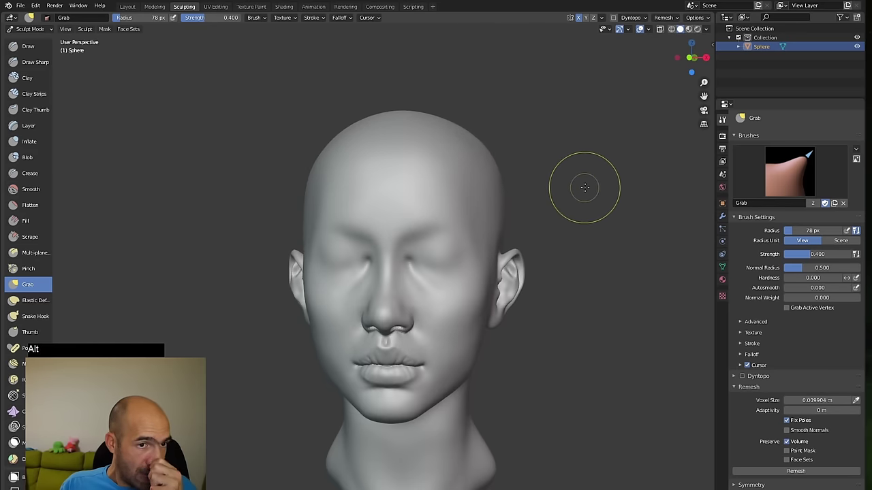
{"action": "key", "text": "3"}
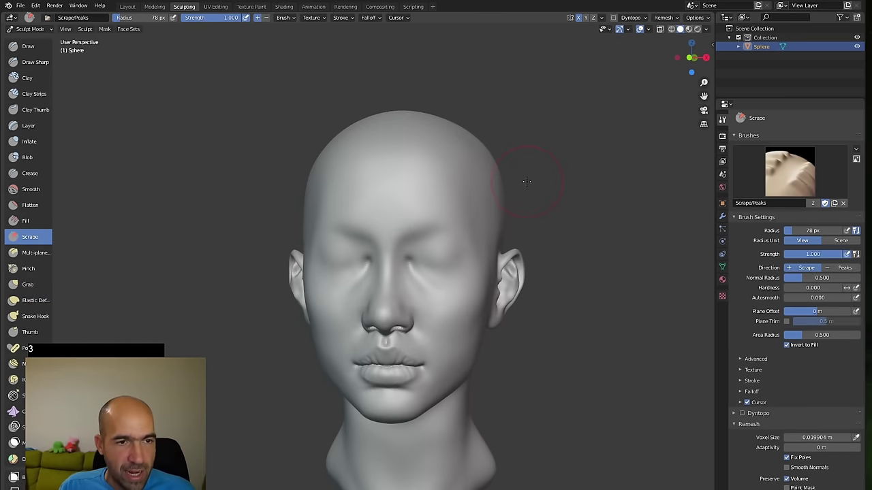
{"action": "left_click_drag", "start_coordinate": [542, 196], "coordinate": [519, 185], "text": "alt"}
{"action": "left_click_drag", "start_coordinate": [477, 203], "coordinate": [466, 208]}
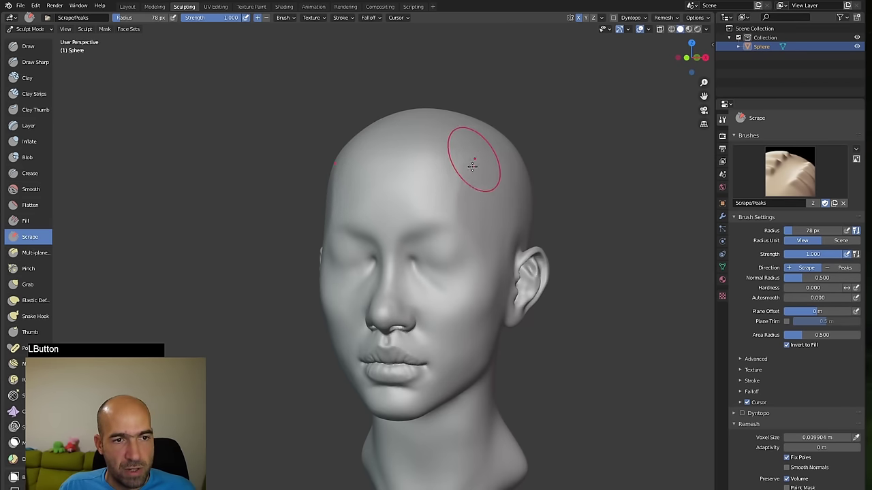
{"action": "left_click_drag", "start_coordinate": [574, 191], "coordinate": [458, 177], "text": "alt"}
{"action": "left_click_drag", "start_coordinate": [566, 227], "coordinate": [462, 364], "text": "alt"}
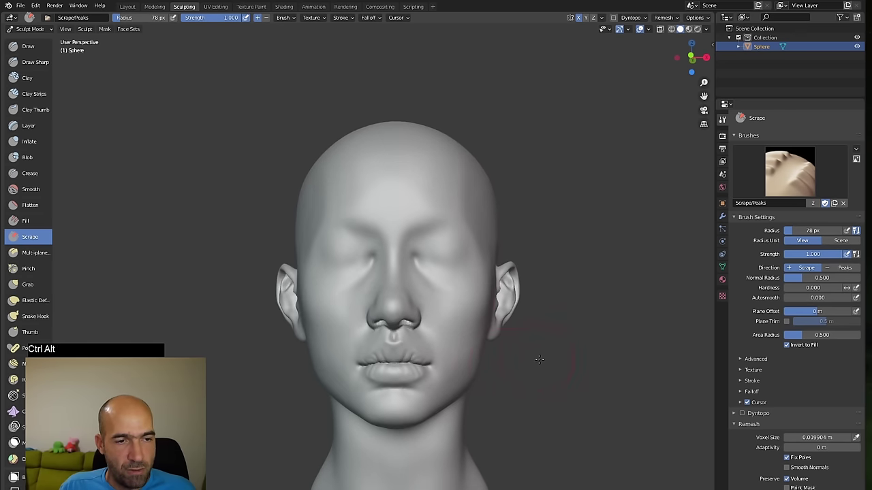
- Smooth the underside of the jaw and the adjoining lower face surface
{"action": "left_click_drag", "start_coordinate": [539, 359], "coordinate": [590, 391], "text": "ctrl+alt"}
{"action": "mouse_move", "coordinate": [592, 394]}
{"action": "left_mouse_down", "text": "alt+shift"}
{"action": "mouse_move", "coordinate": [542, 352]}
{"action": "mouse_move", "coordinate": [470, 358]}
{"action": "mouse_move", "coordinate": [423, 374]}
{"action": "mouse_move", "coordinate": [420, 386]}
{"action": "mouse_move", "coordinate": [521, 302]}
{"action": "mouse_move", "coordinate": [461, 409]}
{"action": "mouse_move", "coordinate": [402, 460]}
{"action": "mouse_move", "coordinate": [470, 430]}
{"action": "mouse_move", "coordinate": [454, 431]}
{"action": "left_mouse_up", "text": "alt+shift"}
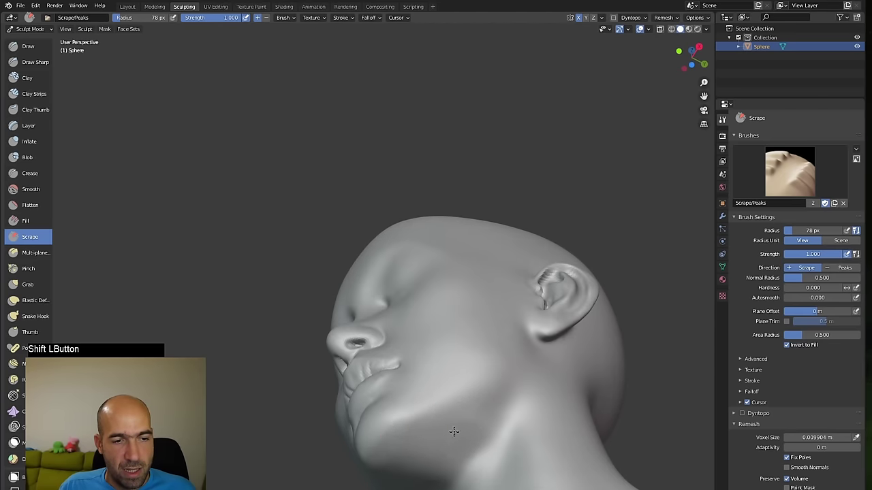
{"action": "left_click_drag", "start_coordinate": [445, 466], "coordinate": [643, 236], "text": "alt"}
{"action": "mouse_move", "coordinate": [668, 351]}
{"action": "left_mouse_down", "text": "alt+shift"}
{"action": "mouse_move", "coordinate": [438, 272]}
{"action": "mouse_move", "coordinate": [429, 280]}
{"action": "mouse_move", "coordinate": [436, 273]}
{"action": "left_mouse_up", "text": "alt+shift"}
{"action": "left_click_drag", "start_coordinate": [434, 307], "coordinate": [443, 323], "text": "shift"}
{"action": "left_click_drag", "start_coordinate": [528, 293], "coordinate": [542, 361], "text": "ctrl+alt"}
{"action": "mouse_move", "coordinate": [531, 341]}
{"action": "left_mouse_down", "text": "alt"}
{"action": "mouse_move", "coordinate": [507, 325]}
{"action": "mouse_move", "coordinate": [521, 318]}
{"action": "mouse_move", "coordinate": [538, 330]}
{"action": "mouse_move", "coordinate": [558, 309]}
{"action": "mouse_move", "coordinate": [573, 324]}
{"action": "mouse_move", "coordinate": [572, 296]}
{"action": "left_mouse_up", "text": "alt"}
- Refine the nose sides with the Grab brush at 56 px radius and the nostril wings with the Draw brush at 40 px
{"action": "key", "text": "g"}
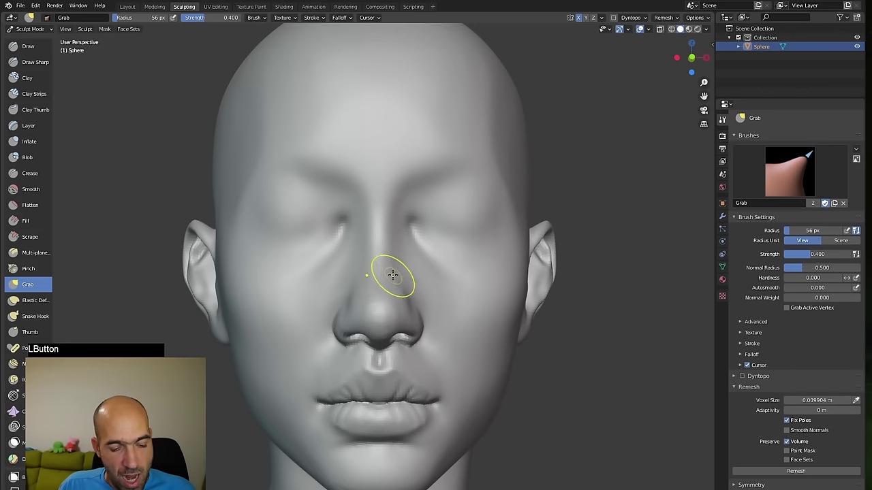
{"action": "key", "text": "1"}
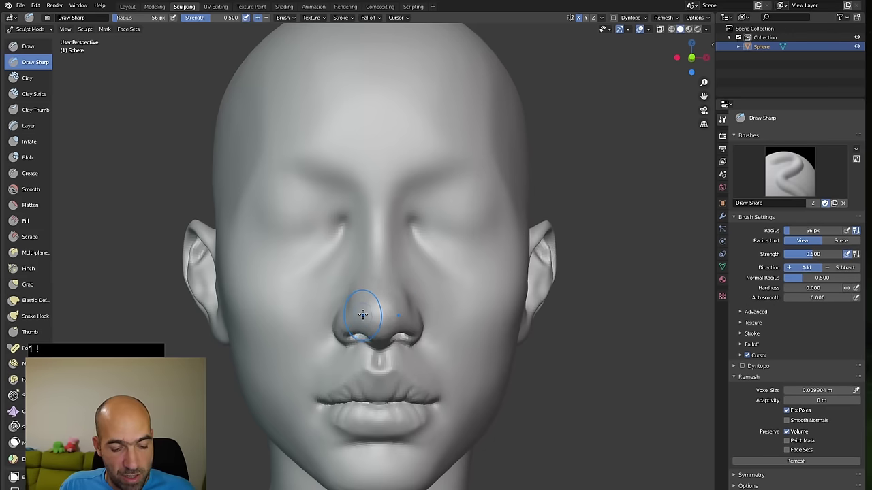
{"action": "key", "text": "x"}
{"action": "left_click_drag", "start_coordinate": [580, 328], "coordinate": [341, 341], "text": "alt"}
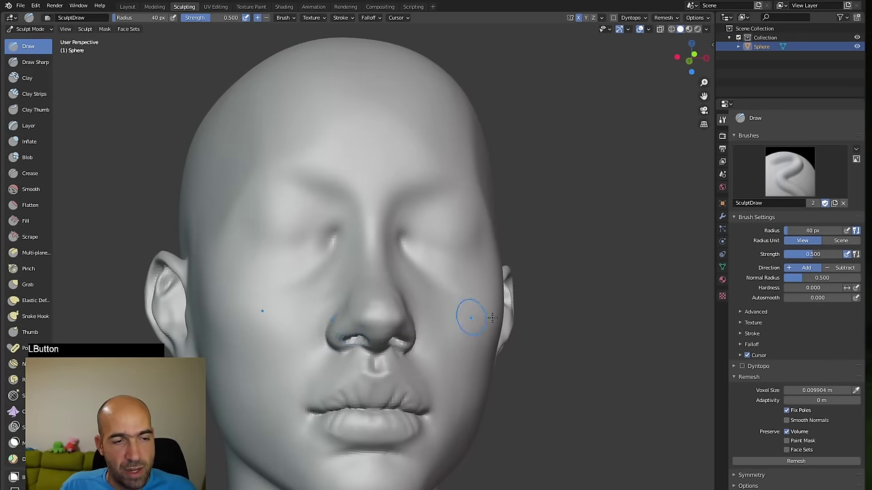
{"action": "mouse_move", "coordinate": [470, 317]}
{"action": "left_mouse_down", "text": "alt"}
{"action": "mouse_move", "coordinate": [386, 324]}
{"action": "mouse_move", "coordinate": [463, 322]}
{"action": "mouse_move", "coordinate": [425, 310]}
{"action": "left_mouse_up", "text": "alt"}
- Adjust the underside of the nose tip and the lower lip in profile with the Grab brush, using 71 px radius for the lip
{"action": "key", "text": "g"}
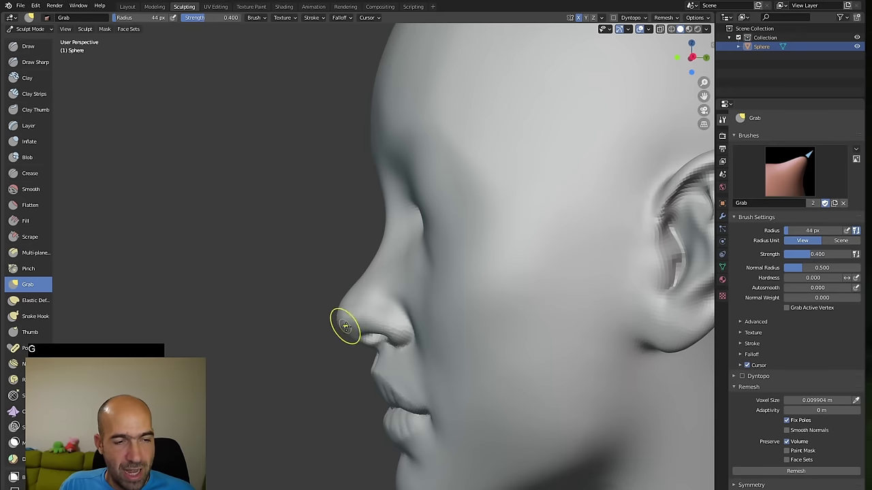
{"action": "mouse_move", "coordinate": [359, 345]}
{"action": "left_mouse_down"}
{"action": "mouse_move", "coordinate": [375, 348]}
{"action": "mouse_move", "coordinate": [378, 395]}
{"action": "mouse_move", "coordinate": [354, 413]}
{"action": "left_mouse_up"}
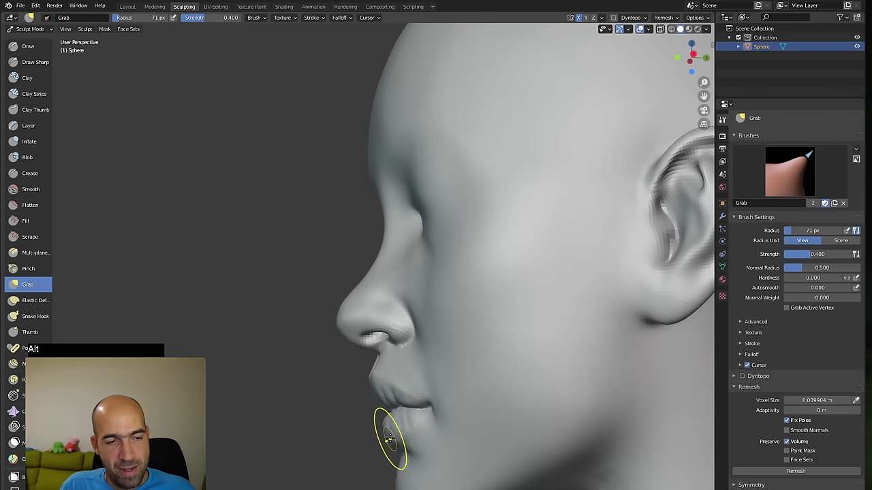
{"action": "left_click_drag", "start_coordinate": [390, 440], "coordinate": [380, 442]}
- Refine the profile of the nose tip and lower nose bridge with the Grab brush at 71 px radius
{"action": "mouse_move", "coordinate": [380, 442]}
{"action": "left_mouse_down", "text": "ctrl+alt"}
{"action": "mouse_move", "coordinate": [380, 474]}
{"action": "mouse_move", "coordinate": [387, 441]}
{"action": "mouse_move", "coordinate": [366, 397]}
{"action": "mouse_move", "coordinate": [385, 424]}
{"action": "mouse_move", "coordinate": [362, 430]}
{"action": "mouse_move", "coordinate": [366, 422]}
{"action": "left_mouse_up", "text": "ctrl+alt"}
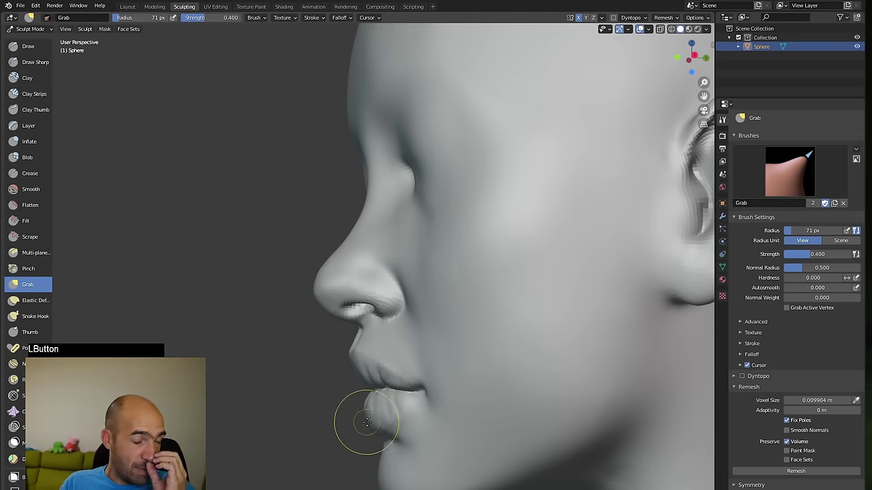
{"action": "left_click_drag", "start_coordinate": [314, 292], "coordinate": [318, 290]}
{"action": "left_click_drag", "start_coordinate": [333, 259], "coordinate": [335, 257]}
{"action": "mouse_move", "coordinate": [327, 270]}
{"action": "left_mouse_down"}
{"action": "mouse_move", "coordinate": [296, 294]}
{"action": "mouse_move", "coordinate": [379, 273]}
{"action": "left_mouse_up"}
{"action": "middle_click_drag", "start_coordinate": [341, 272], "coordinate": [383, 268]}
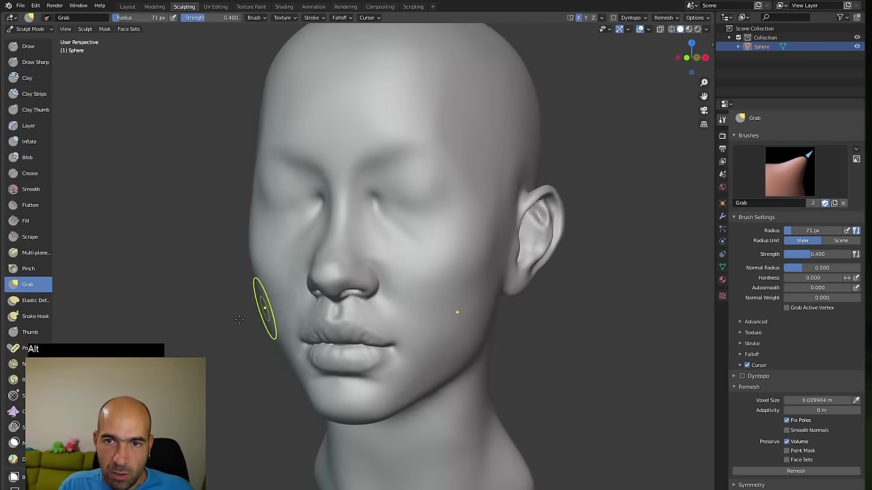
{"action": "left_click_drag", "start_coordinate": [265, 306], "coordinate": [293, 298], "text": "alt"}
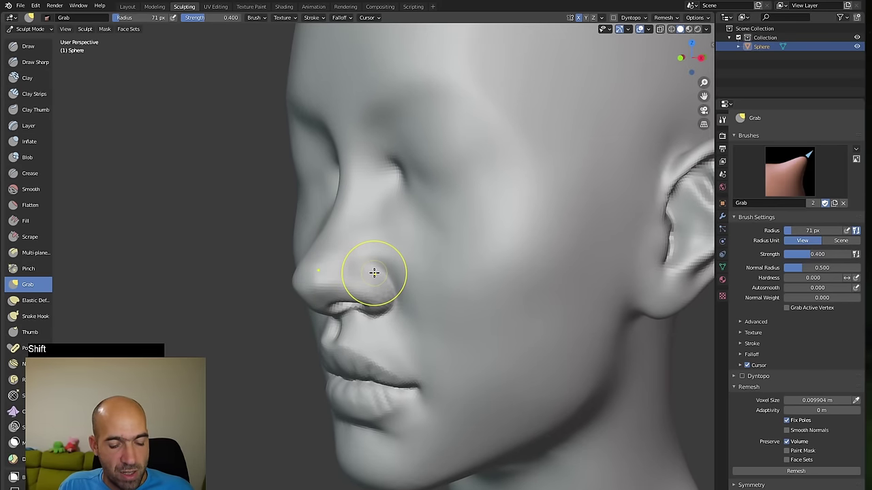
- Carve the crease around the nostril wings and the fold under the eyes with the Crease brush at 71 px radius
{"action": "key", "text": "shift+c"}
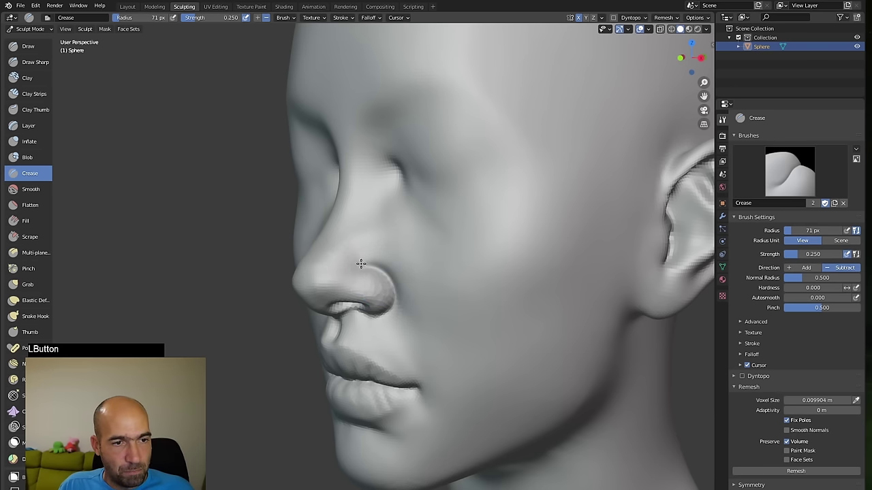
{"action": "middle_click_drag", "start_coordinate": [358, 309], "coordinate": [368, 262]}
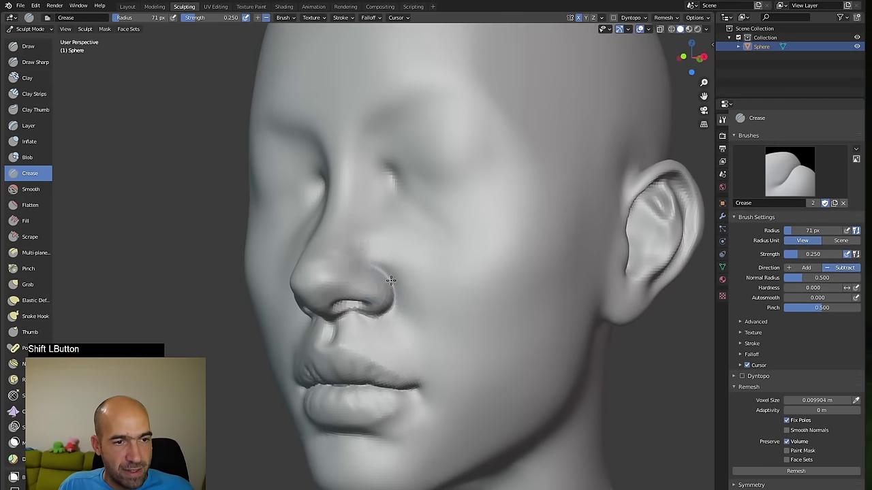
{"action": "mouse_move", "coordinate": [235, 335]}
{"action": "left_mouse_down", "text": "alt"}
{"action": "mouse_move", "coordinate": [256, 345]}
{"action": "mouse_move", "coordinate": [242, 342]}
{"action": "left_mouse_up", "text": "alt"}
{"action": "left_click_drag", "start_coordinate": [383, 194], "coordinate": [429, 235]}
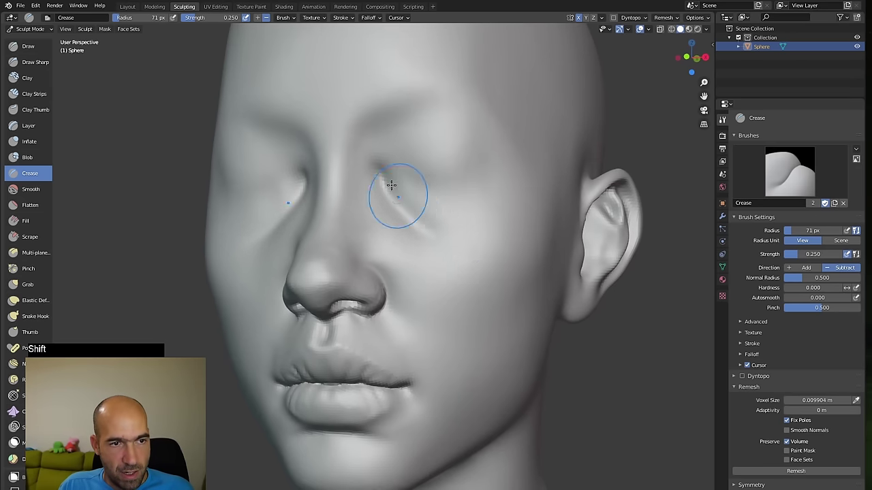
- Define the sides of the nose bridge between inner eye and nostril with Crease brush strokes at 71 px radius
{"action": "mouse_move", "coordinate": [521, 269]}
{"action": "left_mouse_down", "text": "alt"}
{"action": "mouse_move", "coordinate": [542, 334]}
{"action": "mouse_move", "coordinate": [506, 329]}
{"action": "mouse_move", "coordinate": [555, 335]}
{"action": "mouse_move", "coordinate": [545, 331]}
{"action": "left_mouse_up", "text": "alt"}
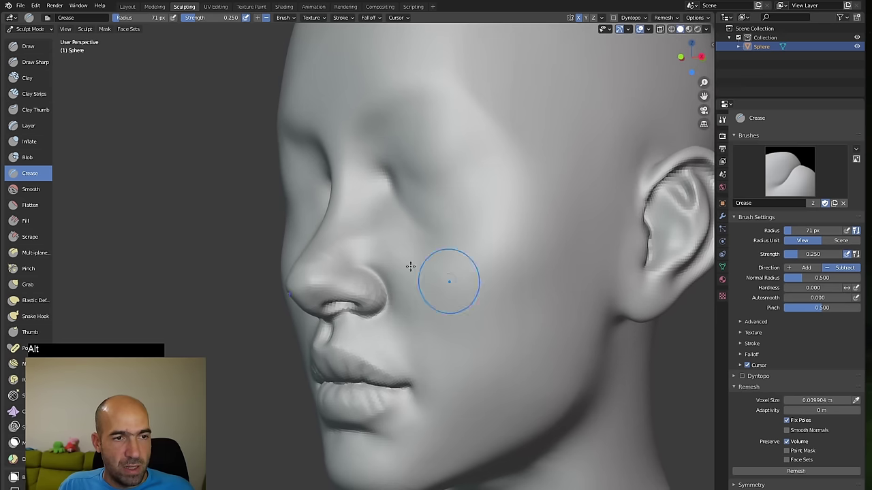
{"action": "left_click_drag", "start_coordinate": [230, 316], "coordinate": [246, 321], "text": "alt"}
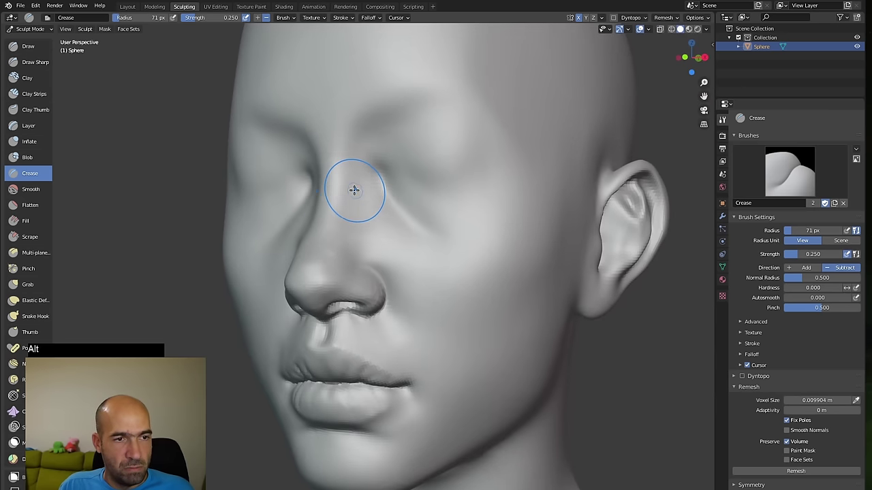
{"action": "mouse_move", "coordinate": [354, 231]}
{"action": "left_mouse_down"}
{"action": "mouse_move", "coordinate": [359, 258]}
{"action": "mouse_move", "coordinate": [362, 238]}
{"action": "left_mouse_up"}
{"action": "left_click_drag", "start_coordinate": [364, 206], "coordinate": [343, 274]}
- Push the nose tip slightly up and back in profile with the Grab brush at 71 px radius, and smooth the lower face
{"action": "left_click_drag", "start_coordinate": [232, 323], "coordinate": [199, 330], "text": "alt"}
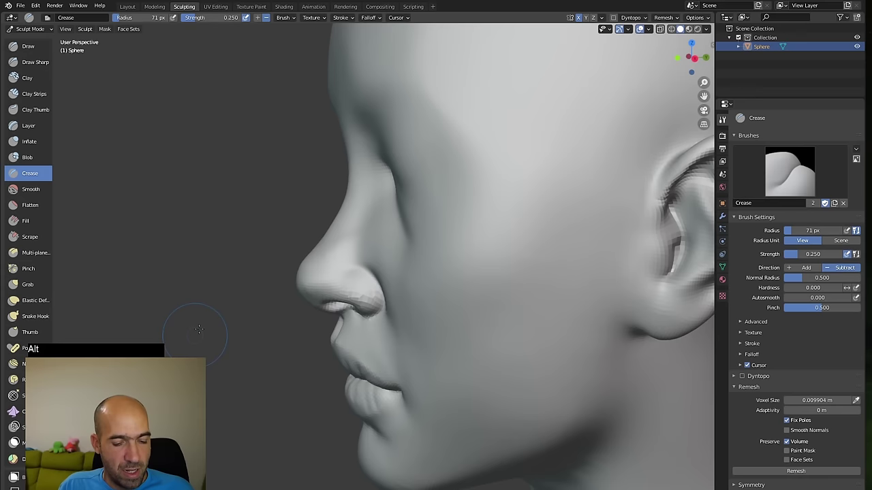
{"action": "key", "text": "g"}
{"action": "left_click_drag", "start_coordinate": [304, 298], "coordinate": [311, 284]}
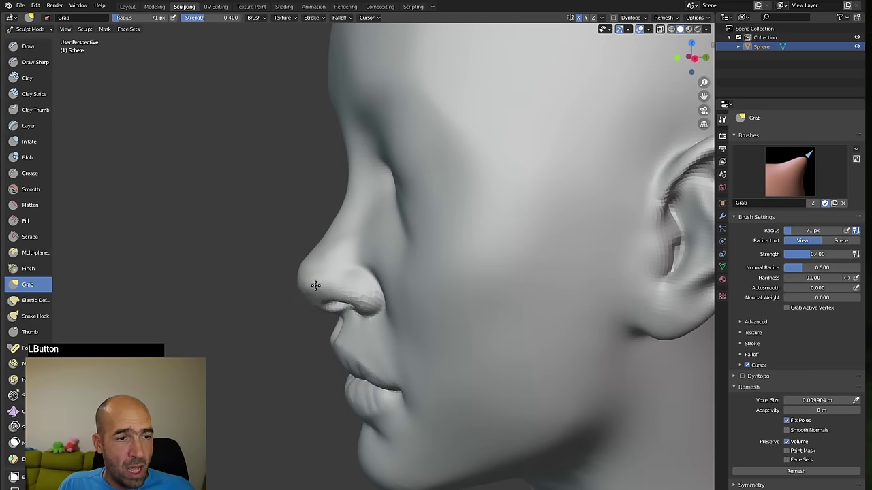
{"action": "left_click_drag", "start_coordinate": [282, 327], "coordinate": [293, 363], "text": "ctrl+alt"}
{"action": "left_click_drag", "start_coordinate": [293, 363], "coordinate": [320, 364], "text": "alt"}
{"action": "left_click_drag", "start_coordinate": [465, 364], "coordinate": [447, 379], "text": "shift"}
{"action": "mouse_move", "coordinate": [407, 420]}
{"action": "left_mouse_down", "text": "alt"}
{"action": "mouse_move", "coordinate": [466, 365]}
{"action": "mouse_move", "coordinate": [481, 403]}
{"action": "left_mouse_up", "text": "alt"}
{"action": "left_click_drag", "start_coordinate": [563, 341], "coordinate": [597, 282], "text": "alt"}
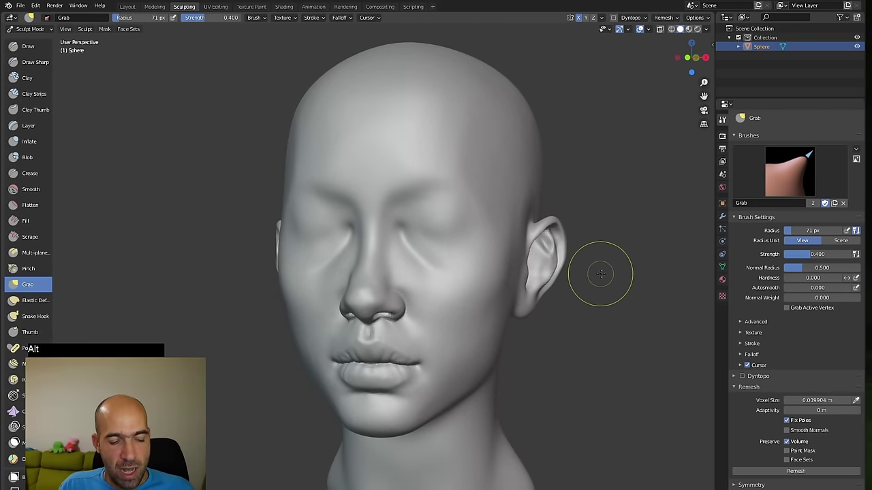
- Carve the upper eyelid line from inner to outer eye corner with the Draw Sharp brush at 36 px radius, subtracting
{"action": "key", "text": "alt+Tab"}
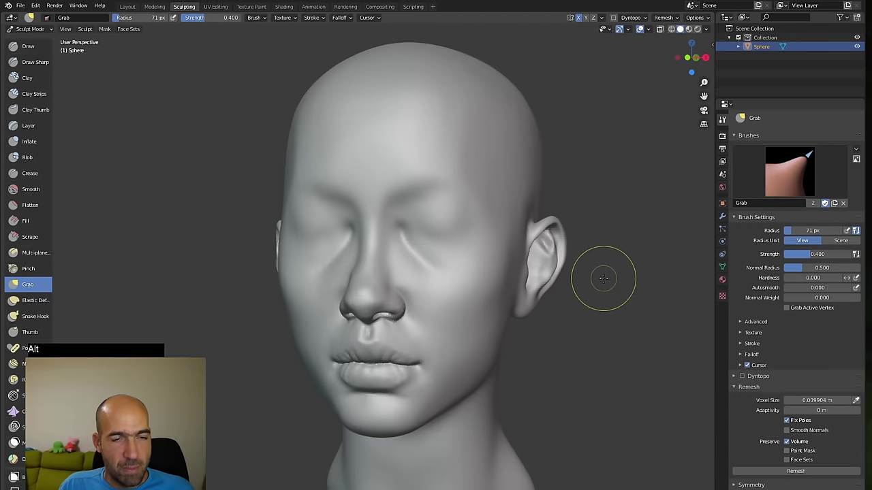
{"action": "mouse_move", "coordinate": [602, 279]}
{"action": "left_mouse_down", "text": "alt"}
{"action": "mouse_move", "coordinate": [617, 281]}
{"action": "mouse_move", "coordinate": [601, 277]}
{"action": "left_mouse_up", "text": "alt"}
{"action": "left_click_drag", "start_coordinate": [600, 278], "coordinate": [583, 268], "text": "ctrl+alt"}
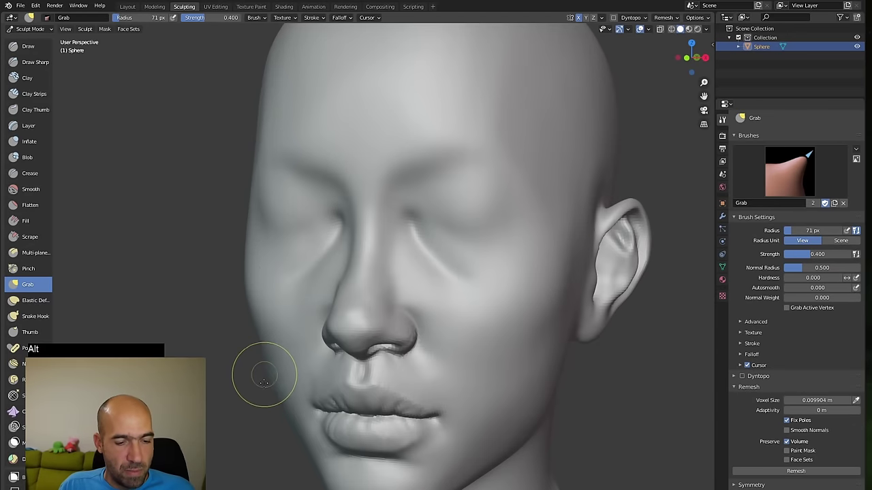
{"action": "left_click_drag", "start_coordinate": [265, 375], "coordinate": [321, 345], "text": "alt"}
{"action": "key", "text": "1"}
{"action": "key", "text": "bracketleft"}
{"action": "key", "text": "bracketleft"}
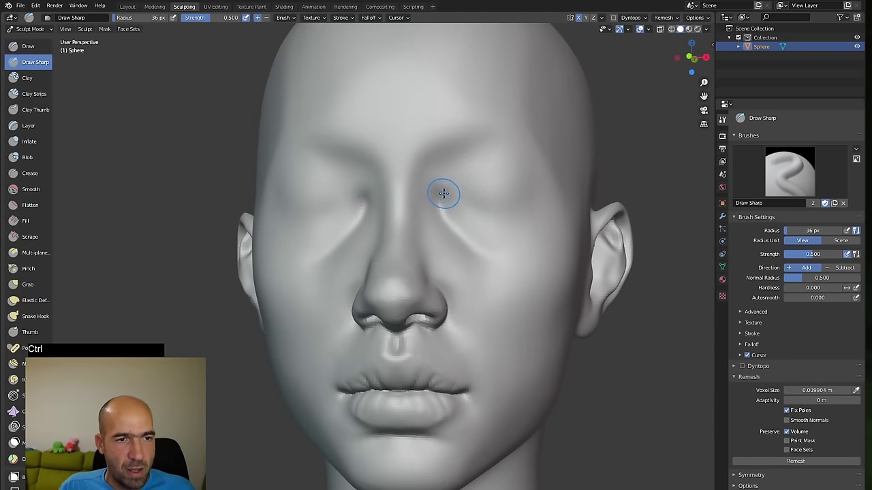
{"action": "mouse_move", "coordinate": [443, 193]}
{"action": "left_mouse_down", "text": "ctrl"}
{"action": "mouse_move", "coordinate": [475, 181]}
{"action": "mouse_move", "coordinate": [649, 177]}
{"action": "mouse_move", "coordinate": [630, 185]}
{"action": "mouse_move", "coordinate": [627, 161]}
{"action": "left_mouse_up", "text": "ctrl"}
{"action": "mouse_move", "coordinate": [474, 173]}
{"action": "left_mouse_down", "text": "ctrl"}
{"action": "mouse_move", "coordinate": [506, 145]}
{"action": "mouse_move", "coordinate": [487, 148]}
{"action": "mouse_move", "coordinate": [516, 150]}
{"action": "mouse_move", "coordinate": [522, 141]}
{"action": "mouse_move", "coordinate": [559, 148]}
{"action": "left_mouse_up", "text": "ctrl"}
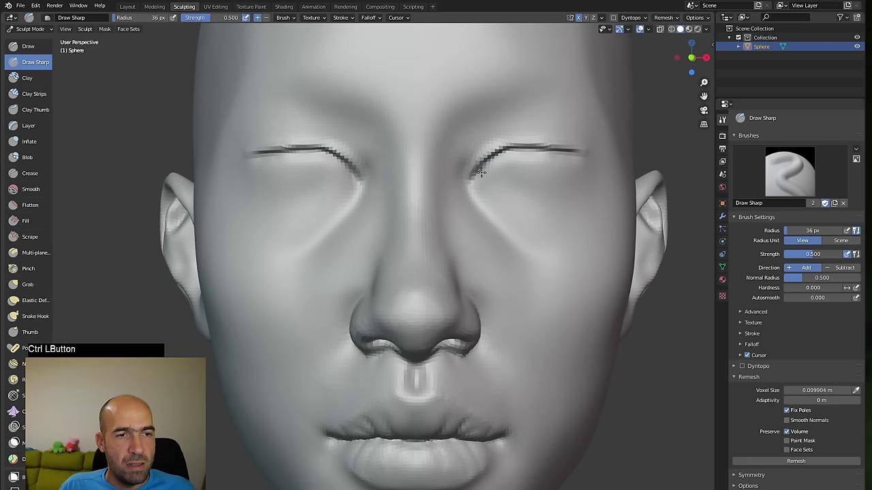
- Outline the lower eyelids and deepen the inner eye corners with the Draw Sharp brush at 36 px radius, smoothing the outer corners
{"action": "mouse_move", "coordinate": [483, 180]}
{"action": "left_mouse_down"}
{"action": "mouse_move", "coordinate": [526, 181]}
{"action": "mouse_move", "coordinate": [568, 175]}
{"action": "mouse_move", "coordinate": [564, 162]}
{"action": "mouse_move", "coordinate": [589, 164]}
{"action": "left_mouse_up"}
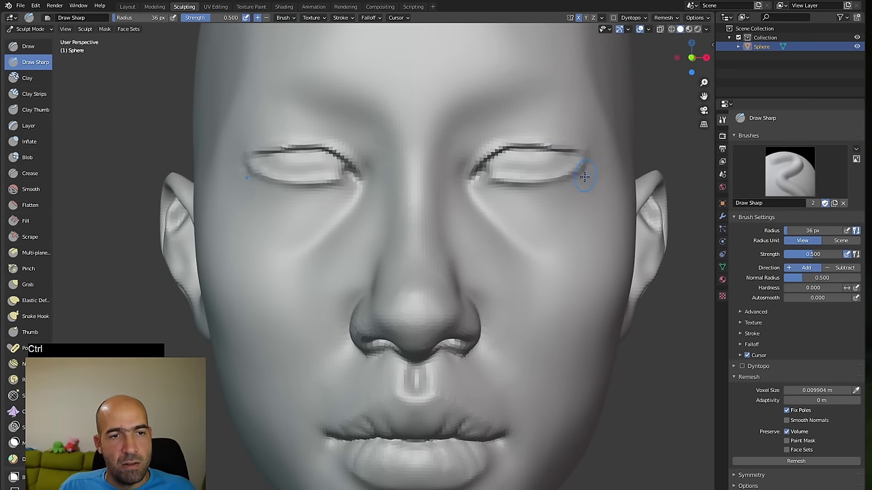
{"action": "mouse_move", "coordinate": [531, 193]}
{"action": "left_mouse_down", "text": "ctrl"}
{"action": "mouse_move", "coordinate": [486, 185]}
{"action": "mouse_move", "coordinate": [571, 184]}
{"action": "left_mouse_up", "text": "ctrl"}
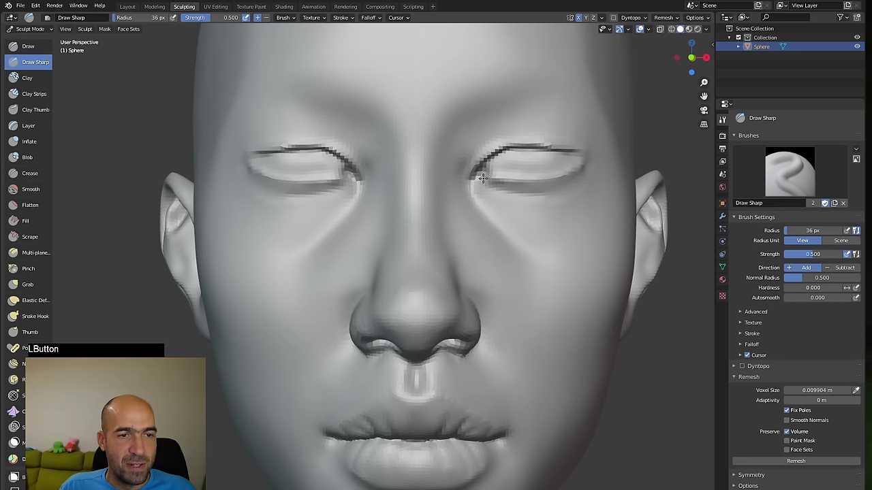
{"action": "mouse_move", "coordinate": [483, 178]}
{"action": "left_mouse_down", "text": "ctrl"}
{"action": "mouse_move", "coordinate": [508, 170]}
{"action": "mouse_move", "coordinate": [498, 170]}
{"action": "left_mouse_up", "text": "ctrl"}
{"action": "left_click_drag", "start_coordinate": [560, 162], "coordinate": [574, 160], "text": "shift"}
- Adjust the inner eye corners and eyelid shape with the Grab brush at 64 px radius
{"action": "left_click_drag", "start_coordinate": [686, 175], "coordinate": [599, 184], "text": "ctrl+alt"}
{"action": "mouse_move", "coordinate": [599, 184]}
{"action": "left_mouse_down", "text": "alt"}
{"action": "mouse_move", "coordinate": [569, 187]}
{"action": "mouse_move", "coordinate": [598, 182]}
{"action": "left_mouse_up", "text": "alt"}
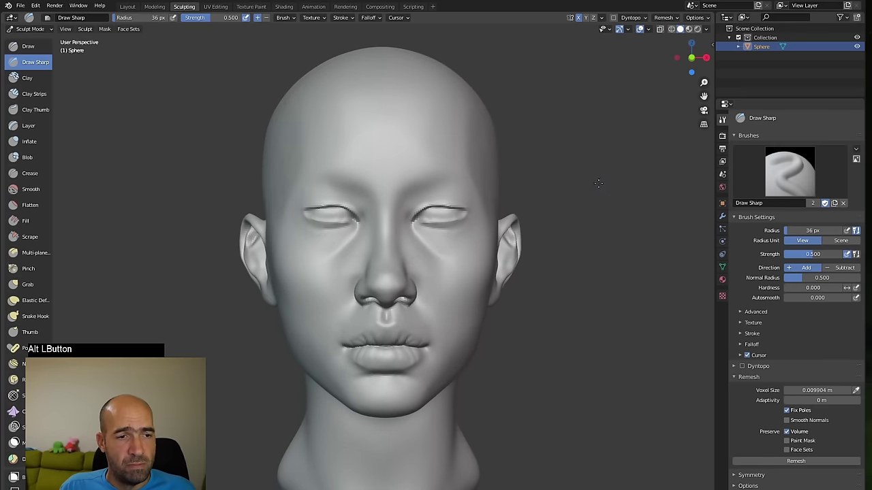
{"action": "key", "text": "g"}
{"action": "key", "text": "bracketright"}
{"action": "key", "text": "bracketright"}
{"action": "key", "text": "bracketright"}
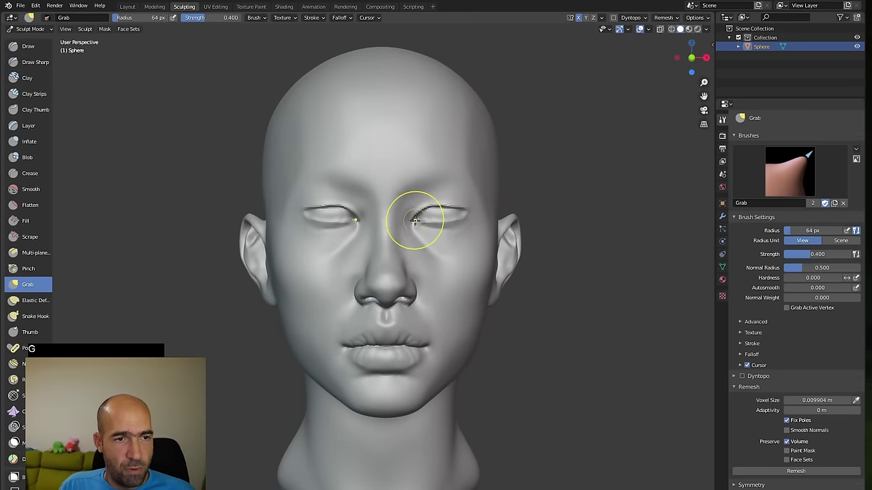
{"action": "left_click_drag", "start_coordinate": [413, 224], "coordinate": [413, 224]}
{"action": "left_click_drag", "start_coordinate": [572, 209], "coordinate": [534, 212], "text": "alt"}
{"action": "mouse_move", "coordinate": [572, 207]}
{"action": "left_mouse_down", "text": "ctrl+alt"}
{"action": "mouse_move", "coordinate": [578, 225]}
{"action": "mouse_move", "coordinate": [580, 184]}
{"action": "left_mouse_up", "text": "ctrl+alt"}
{"action": "left_click_drag", "start_coordinate": [443, 213], "coordinate": [437, 215]}
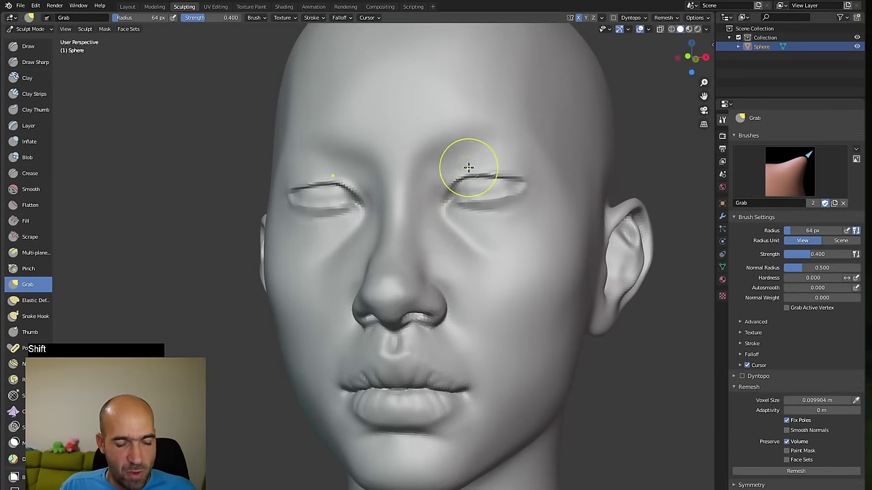
- Deepen the inner eye corners and under-eye folds with the Draw Sharp brush at 45 px radius, smoothing the folds' lower ends
{"action": "key", "text": "shift+1"}
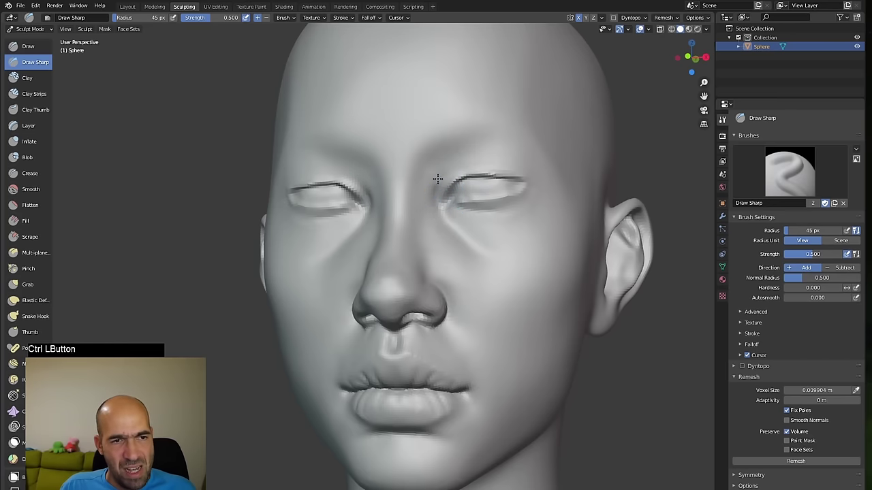
{"action": "left_click_drag", "start_coordinate": [438, 179], "coordinate": [449, 228], "text": "ctrl"}
{"action": "left_click_drag", "start_coordinate": [441, 212], "coordinate": [488, 261], "text": "ctrl"}
{"action": "left_click_drag", "start_coordinate": [467, 232], "coordinate": [480, 246], "text": "ctrl"}
{"action": "mouse_move", "coordinate": [478, 242]}
{"action": "left_mouse_down", "text": "shift"}
{"action": "mouse_move", "coordinate": [492, 256]}
{"action": "mouse_move", "coordinate": [470, 236]}
{"action": "left_mouse_up", "text": "shift"}
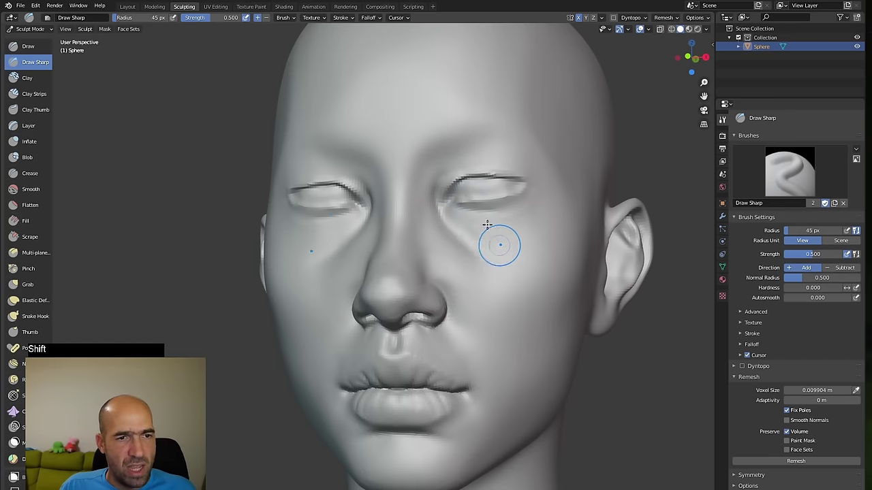
{"action": "left_click_drag", "start_coordinate": [506, 188], "coordinate": [644, 156], "text": "alt"}
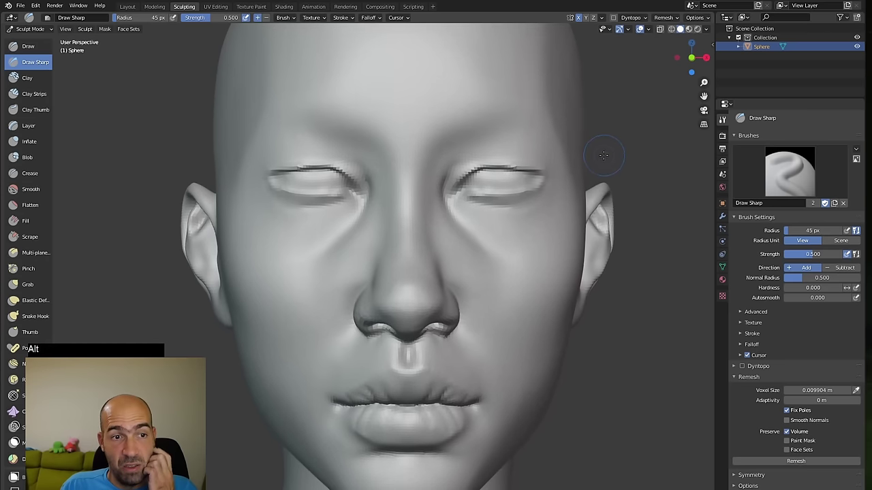
- Reshape the eyelid curves and outer eye corners from front, below and profile with the Grab brush at 67 px radius
{"action": "key", "text": "g"}
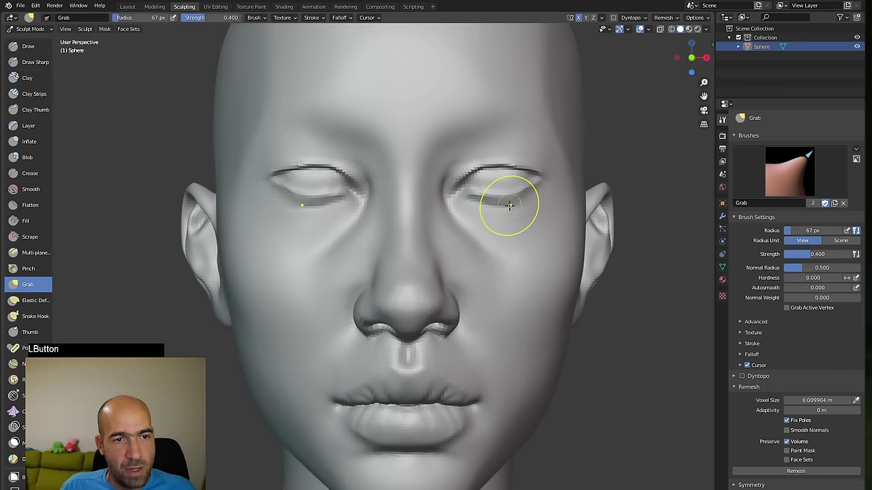
{"action": "left_click_drag", "start_coordinate": [620, 165], "coordinate": [587, 94], "text": "alt"}
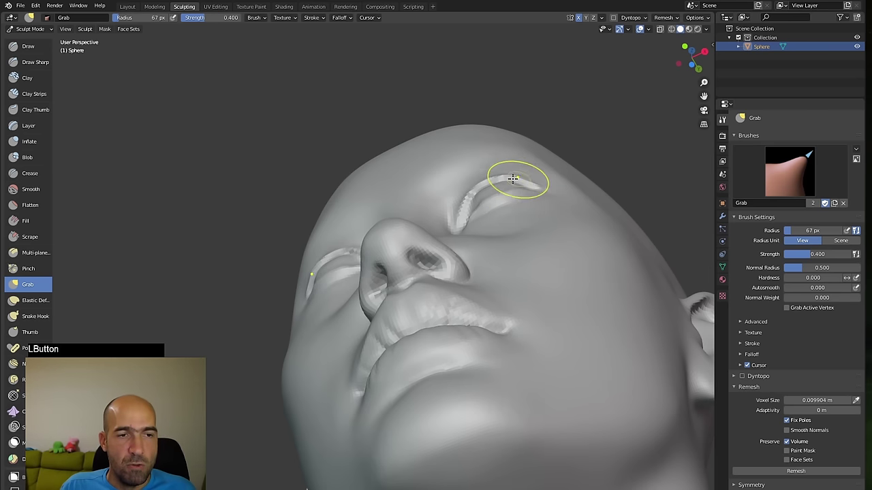
{"action": "mouse_move", "coordinate": [477, 189]}
{"action": "left_mouse_down", "text": "alt"}
{"action": "mouse_move", "coordinate": [599, 136]}
{"action": "mouse_move", "coordinate": [566, 197]}
{"action": "mouse_move", "coordinate": [526, 194]}
{"action": "left_mouse_up", "text": "alt"}
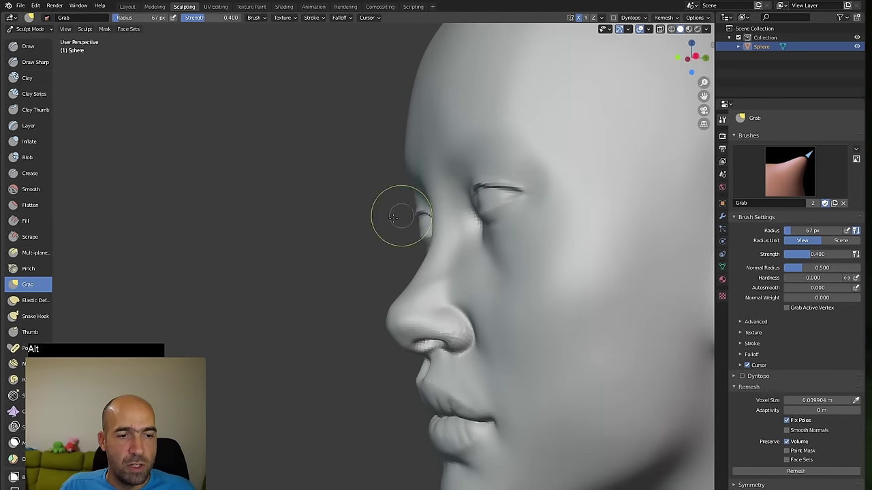
{"action": "left_click_drag", "start_coordinate": [402, 217], "coordinate": [365, 217], "text": "alt"}
{"action": "mouse_move", "coordinate": [532, 192]}
{"action": "left_mouse_down"}
{"action": "mouse_move", "coordinate": [445, 210]}
{"action": "mouse_move", "coordinate": [537, 218]}
{"action": "mouse_move", "coordinate": [582, 238]}
{"action": "mouse_move", "coordinate": [583, 185]}
{"action": "left_mouse_up"}
{"action": "left_click_drag", "start_coordinate": [625, 161], "coordinate": [606, 170], "text": "alt+shift"}
- Form the lower eyelid rims with the Draw brush at 34 px radius and sharpen their edge with the Draw Sharp brush
{"action": "key", "text": "x"}
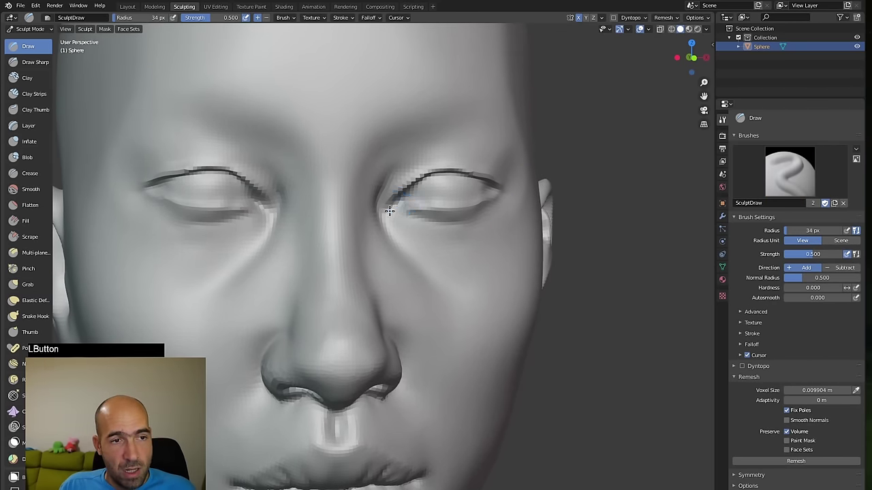
{"action": "left_click_drag", "start_coordinate": [389, 211], "coordinate": [400, 218]}
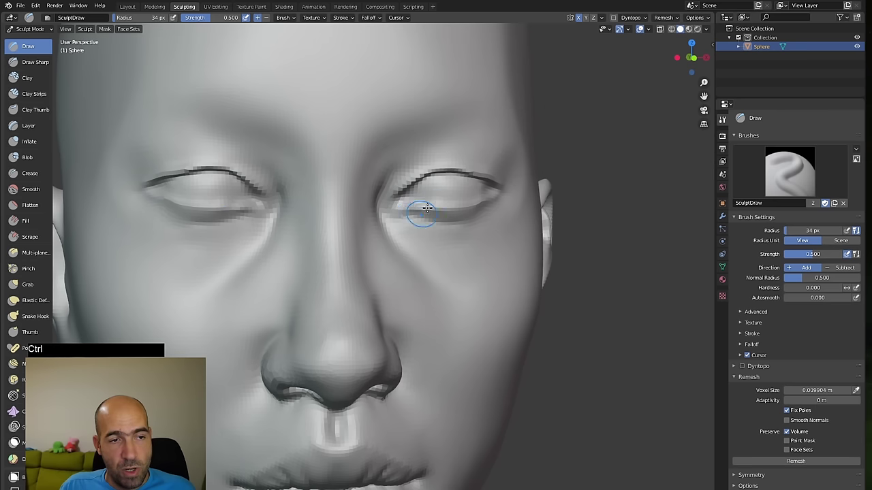
{"action": "left_click_drag", "start_coordinate": [461, 202], "coordinate": [476, 198], "text": "ctrl"}
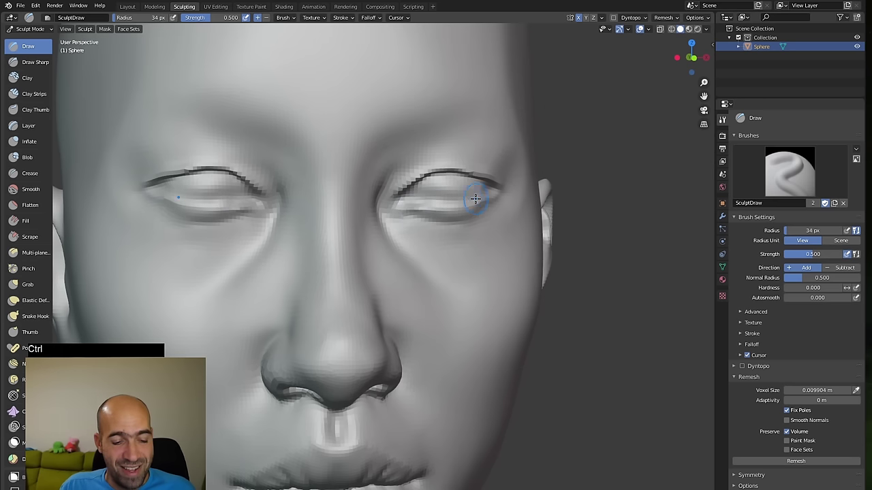
{"action": "key", "text": "1"}
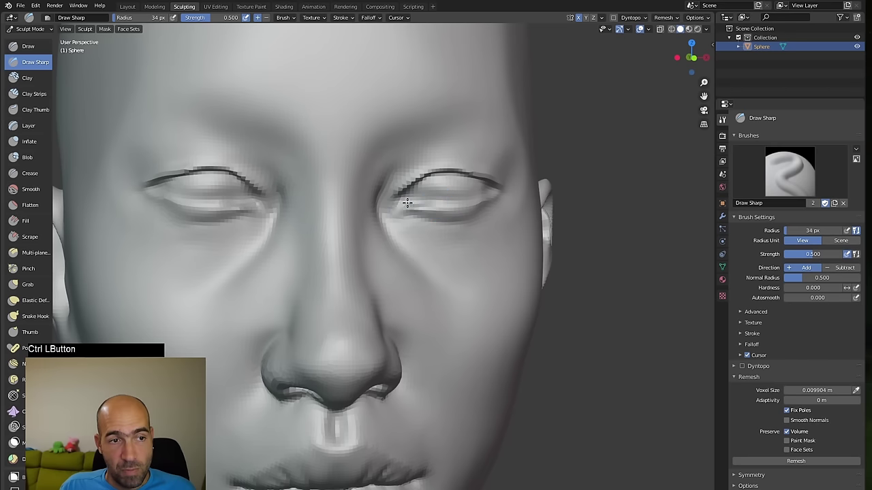
{"action": "left_click_drag", "start_coordinate": [438, 204], "coordinate": [491, 194], "text": "ctrl"}
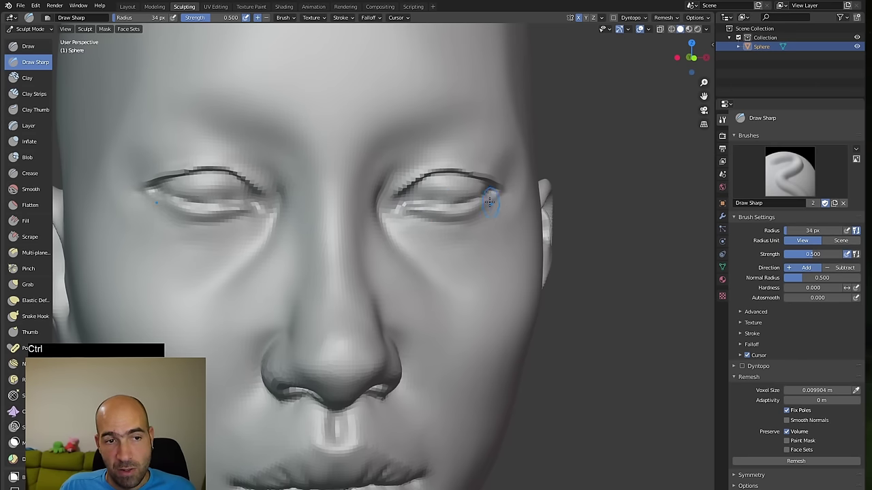
- Refine the outer half of the upper eyelid edge with the Draw Sharp brush at 34 px radius
{"action": "mouse_move", "coordinate": [553, 188]}
{"action": "left_mouse_down", "text": "alt"}
{"action": "mouse_move", "coordinate": [496, 170]}
{"action": "mouse_move", "coordinate": [457, 178]}
{"action": "mouse_move", "coordinate": [496, 192]}
{"action": "left_mouse_up", "text": "alt"}
{"action": "left_click_drag", "start_coordinate": [452, 171], "coordinate": [490, 189]}
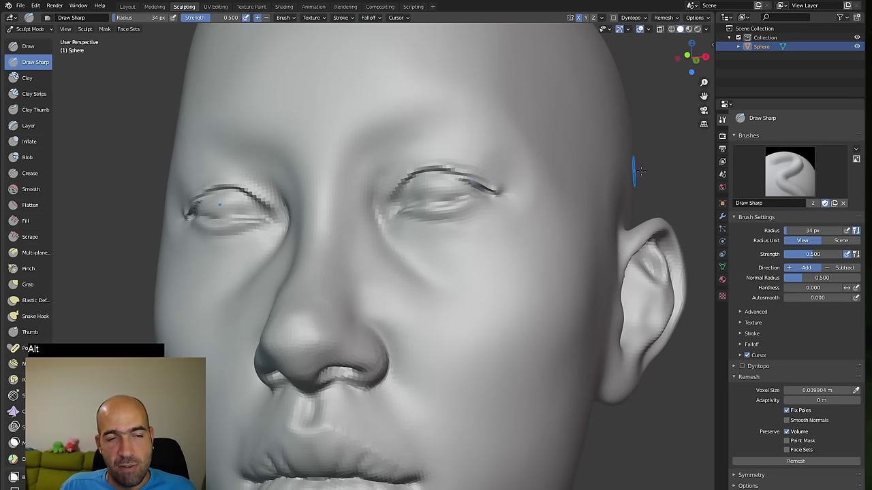
{"action": "middle_click_drag", "start_coordinate": [639, 171], "coordinate": [471, 196], "text": "alt"}
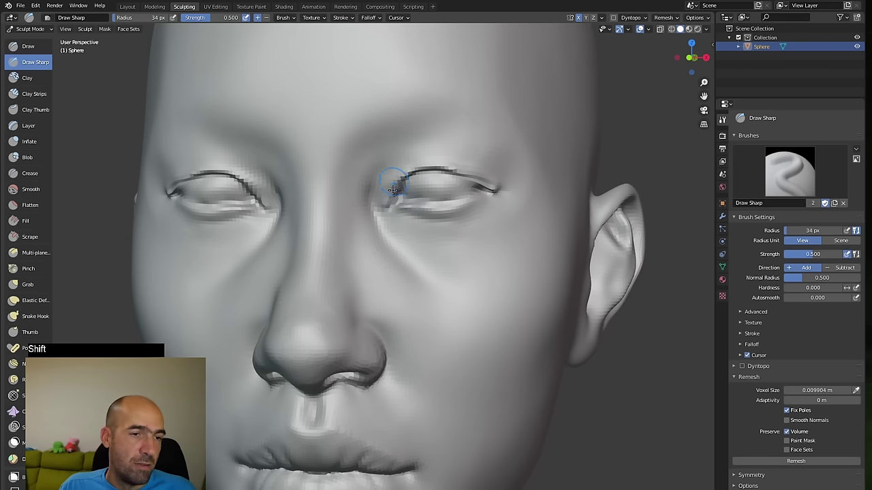
- Adjust the inner part of the upper eyelids with the Grab brush at 50 px radius, and smooth the surrounding eye and brow area
{"action": "mouse_move", "coordinate": [641, 216]}
{"action": "left_mouse_down", "text": "alt"}
{"action": "mouse_move", "coordinate": [628, 193]}
{"action": "mouse_move", "coordinate": [518, 218]}
{"action": "mouse_move", "coordinate": [508, 194]}
{"action": "mouse_move", "coordinate": [483, 191]}
{"action": "left_mouse_up", "text": "alt"}
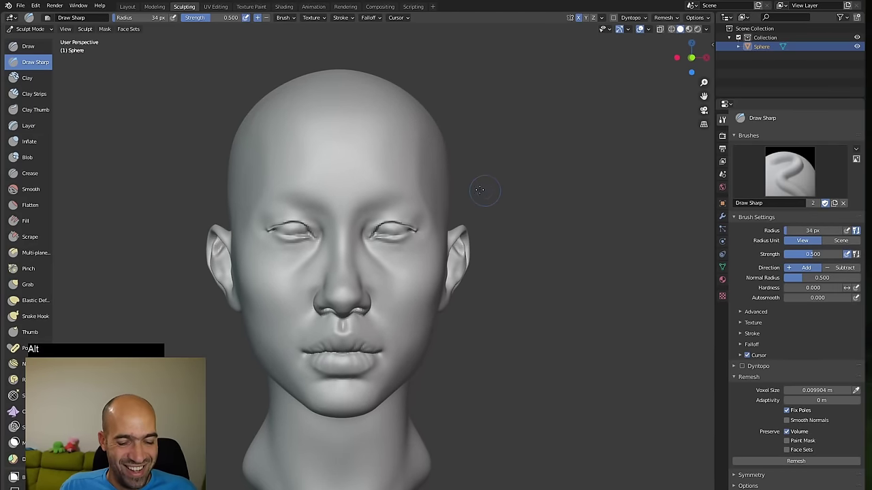
{"action": "key", "text": "g"}
{"action": "key", "text": "bracketright"}
{"action": "key", "text": "bracketright"}
{"action": "key", "text": "bracketright"}
{"action": "mouse_move", "coordinate": [377, 226]}
{"action": "left_mouse_down"}
{"action": "mouse_move", "coordinate": [379, 240]}
{"action": "mouse_move", "coordinate": [373, 237]}
{"action": "left_mouse_up"}
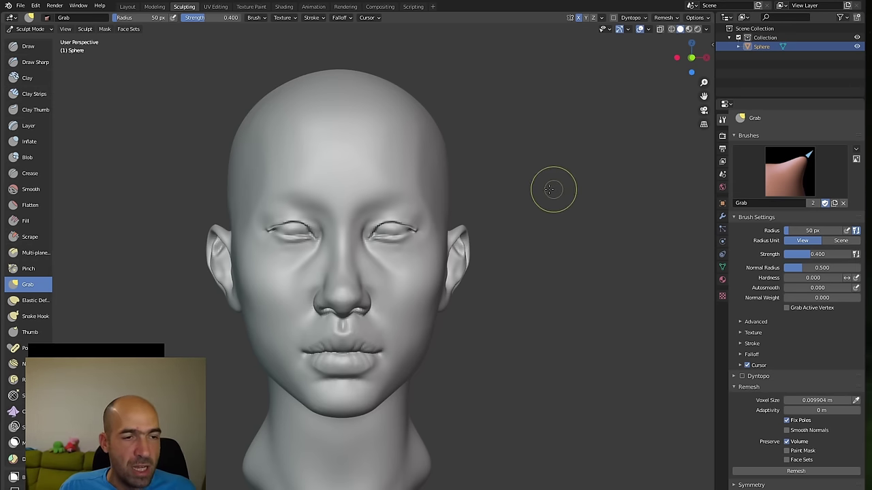
{"action": "mouse_move", "coordinate": [548, 192]}
{"action": "left_mouse_down", "text": "ctrl+alt"}
{"action": "mouse_move", "coordinate": [545, 222]}
{"action": "mouse_move", "coordinate": [532, 184]}
{"action": "left_mouse_up", "text": "ctrl+alt"}
{"action": "left_click_drag", "start_coordinate": [375, 223], "coordinate": [375, 217]}
{"action": "left_click_drag", "start_coordinate": [376, 217], "coordinate": [370, 196], "text": "shift"}
{"action": "mouse_move", "coordinate": [362, 235]}
{"action": "left_mouse_down", "text": "shift"}
{"action": "mouse_move", "coordinate": [395, 243]}
{"action": "mouse_move", "coordinate": [382, 218]}
{"action": "mouse_move", "coordinate": [391, 198]}
{"action": "mouse_move", "coordinate": [405, 195]}
{"action": "left_mouse_up", "text": "shift"}
- Smooth the cheek areas beside the nose and mouth from the front and three-quarter views
{"action": "mouse_move", "coordinate": [469, 193]}
{"action": "left_mouse_down", "text": "ctrl+alt"}
{"action": "mouse_move", "coordinate": [440, 341]}
{"action": "mouse_move", "coordinate": [400, 233]}
{"action": "left_mouse_up", "text": "ctrl+alt"}
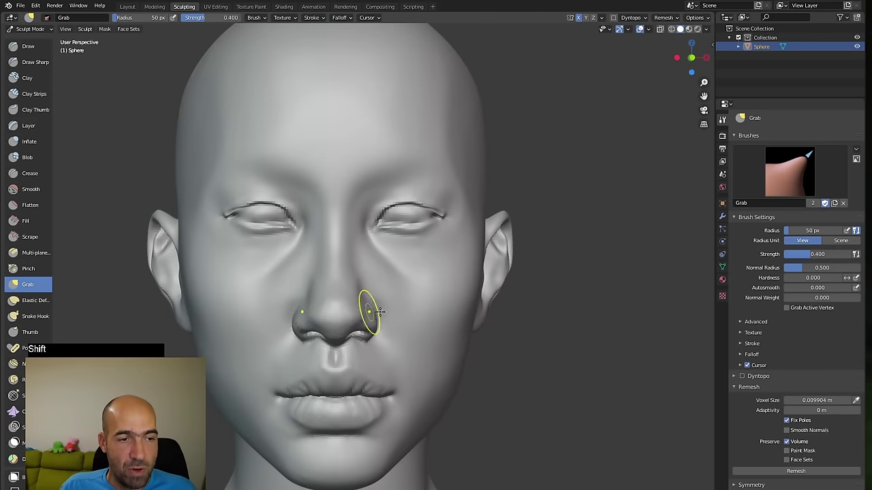
{"action": "left_click_drag", "start_coordinate": [551, 312], "coordinate": [376, 268], "text": "alt"}
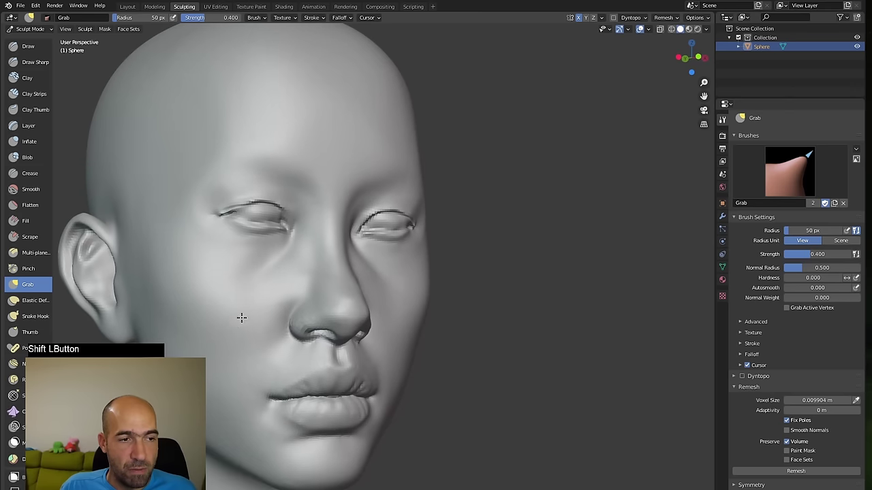
{"action": "left_click_drag", "start_coordinate": [462, 336], "coordinate": [504, 326], "text": "alt"}
- Build up the skin between the nostrils and mouth corners with the Draw brush at 50 px radius, and smooth it
{"action": "key", "text": "1"}
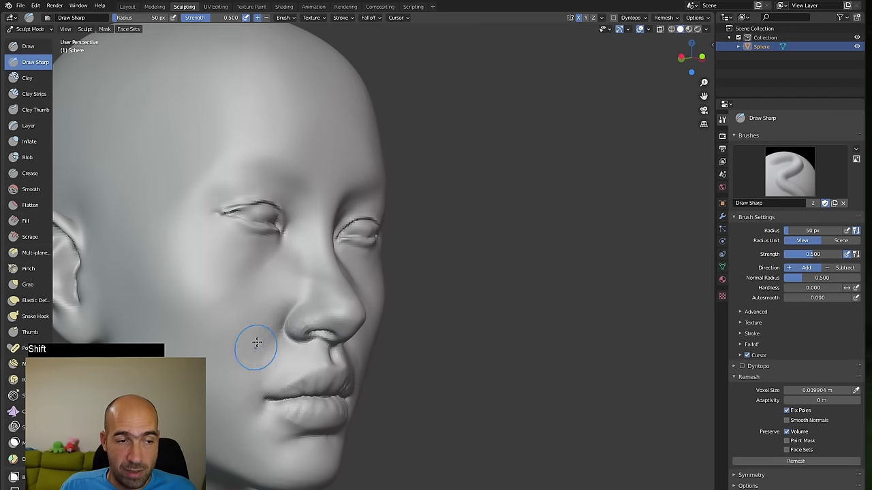
{"action": "mouse_move", "coordinate": [296, 364]}
{"action": "left_mouse_down", "text": "alt"}
{"action": "mouse_move", "coordinate": [449, 321]}
{"action": "mouse_move", "coordinate": [436, 324]}
{"action": "left_mouse_up", "text": "alt"}
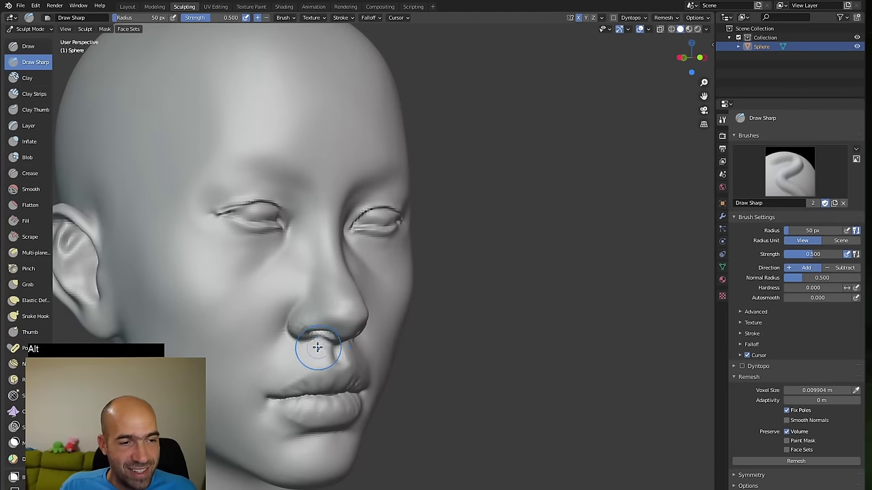
{"action": "key", "text": "x"}
{"action": "mouse_move", "coordinate": [285, 338]}
{"action": "left_mouse_down"}
{"action": "mouse_move", "coordinate": [301, 350]}
{"action": "mouse_move", "coordinate": [284, 370]}
{"action": "mouse_move", "coordinate": [275, 355]}
{"action": "left_mouse_up"}
{"action": "left_click_drag", "start_coordinate": [397, 335], "coordinate": [309, 354], "text": "alt"}
{"action": "left_click_drag", "start_coordinate": [250, 376], "coordinate": [260, 341], "text": "shift"}
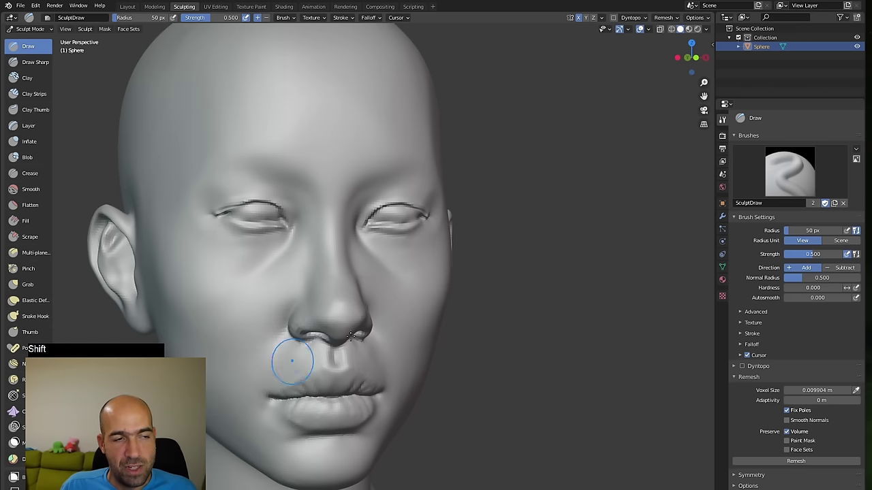
- Adjust the lower face around the nose and mouth from the front with the Grab brush at 82 px radius
{"action": "left_click_drag", "start_coordinate": [449, 272], "coordinate": [470, 316], "text": "ctrl+alt"}
{"action": "mouse_move", "coordinate": [514, 310]}
{"action": "left_mouse_down", "text": "alt"}
{"action": "mouse_move", "coordinate": [472, 306]}
{"action": "mouse_move", "coordinate": [493, 294]}
{"action": "mouse_move", "coordinate": [496, 285]}
{"action": "mouse_move", "coordinate": [483, 282]}
{"action": "left_mouse_up", "text": "alt"}
{"action": "key", "text": "g"}
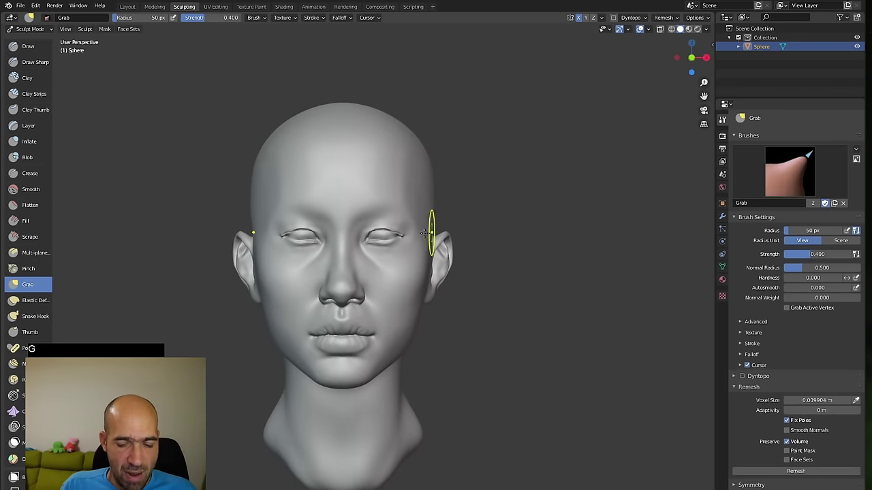
{"action": "key", "text": "f"}
{"action": "left_click", "coordinate": [379, 335]}
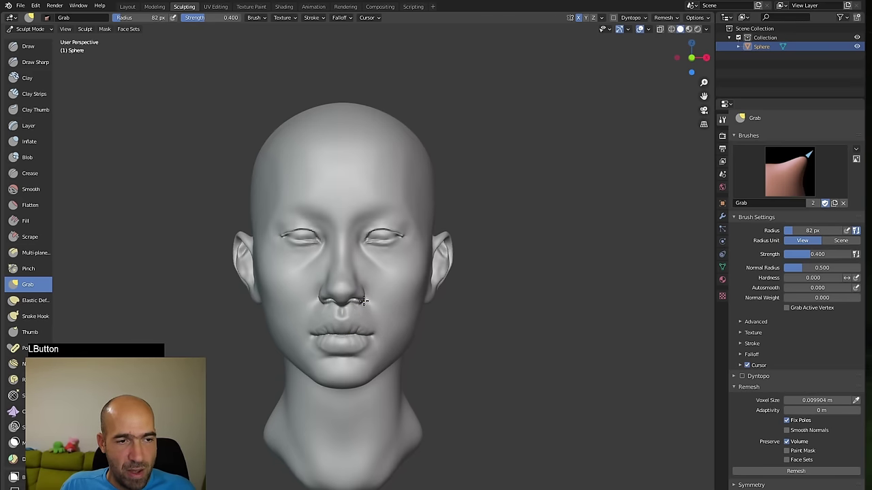
- Refine the nose wings and tip from front and side angles with the Grab brush at 52 px radius
{"action": "mouse_move", "coordinate": [409, 311]}
{"action": "left_mouse_down", "text": "ctrl+alt"}
{"action": "mouse_move", "coordinate": [473, 272]}
{"action": "mouse_move", "coordinate": [336, 371]}
{"action": "mouse_move", "coordinate": [340, 362]}
{"action": "mouse_move", "coordinate": [363, 381]}
{"action": "left_mouse_up", "text": "ctrl+alt"}
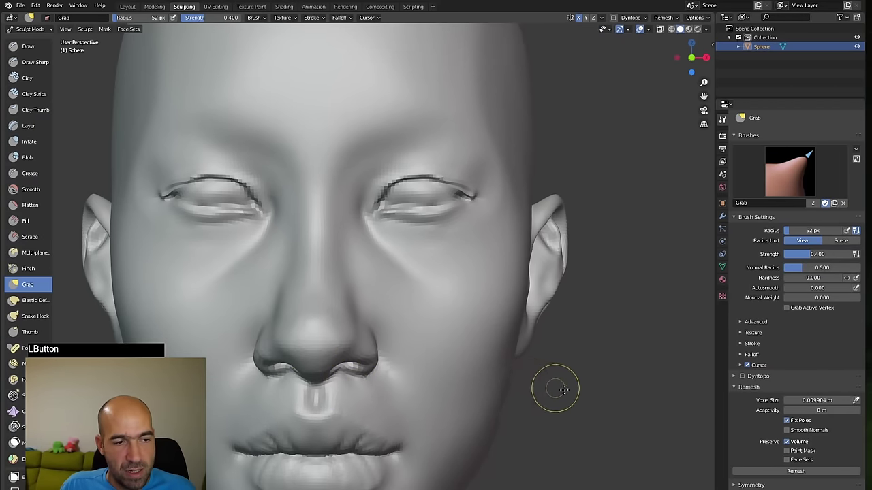
{"action": "left_click_drag", "start_coordinate": [554, 389], "coordinate": [445, 379], "text": "alt"}
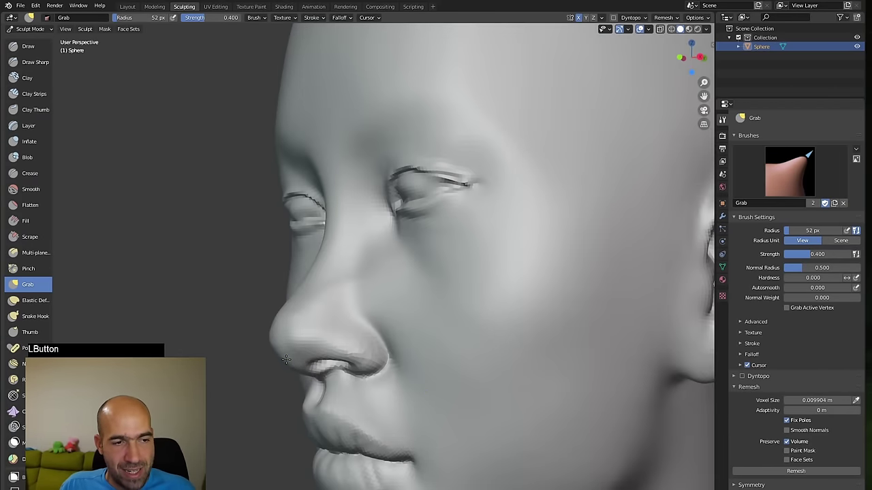
{"action": "left_click_drag", "start_coordinate": [244, 363], "coordinate": [310, 299], "text": "alt"}
{"action": "left_click_drag", "start_coordinate": [364, 292], "coordinate": [463, 336], "text": "alt"}
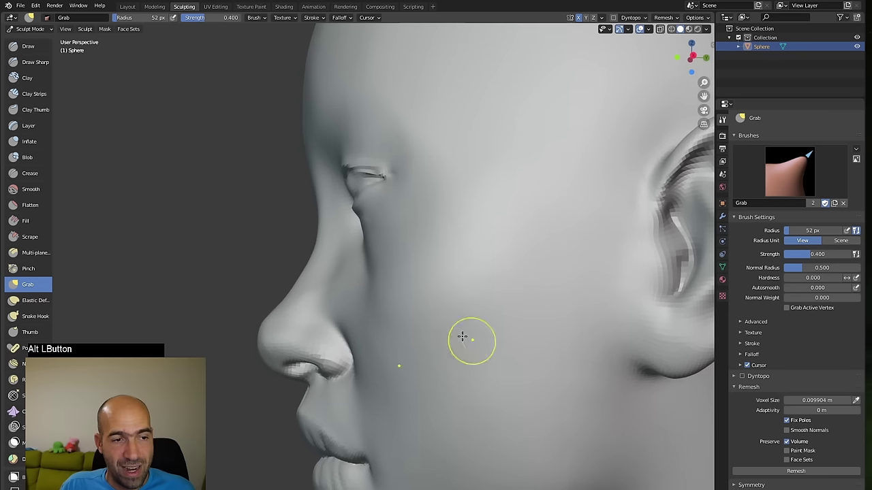
- Reshape the underside of the nose tip in profile with the Grab brush at 77 px radius
{"action": "key", "text": "bracketright"}
{"action": "key", "text": "bracketright"}
{"action": "key", "text": "bracketright"}
{"action": "key", "text": "bracketright"}
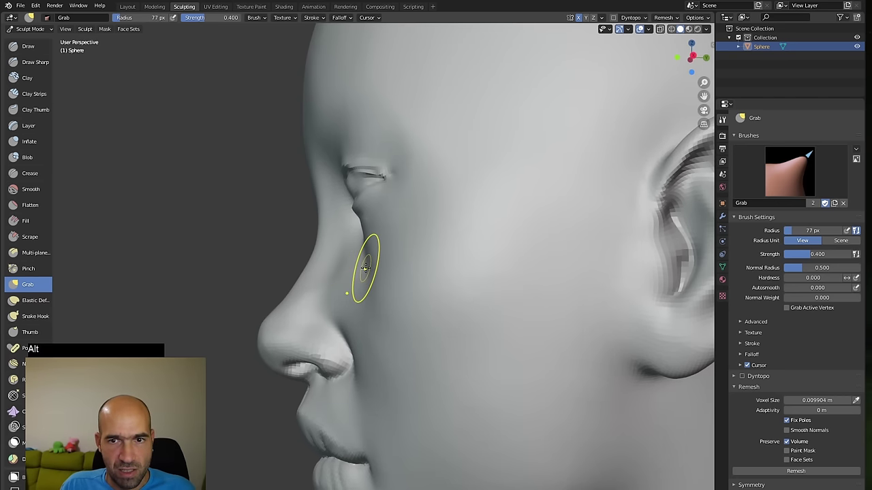
{"action": "left_click_drag", "start_coordinate": [288, 361], "coordinate": [270, 346]}
- Reposition the nose wing and nostril in profile with the Grab brush at 141 px radius
{"action": "key", "text": "bracketright"}
{"action": "key", "text": "bracketright"}
{"action": "key", "text": "bracketright"}
{"action": "key", "text": "bracketright"}
{"action": "key", "text": "bracketright"}
{"action": "key", "text": "bracketright"}
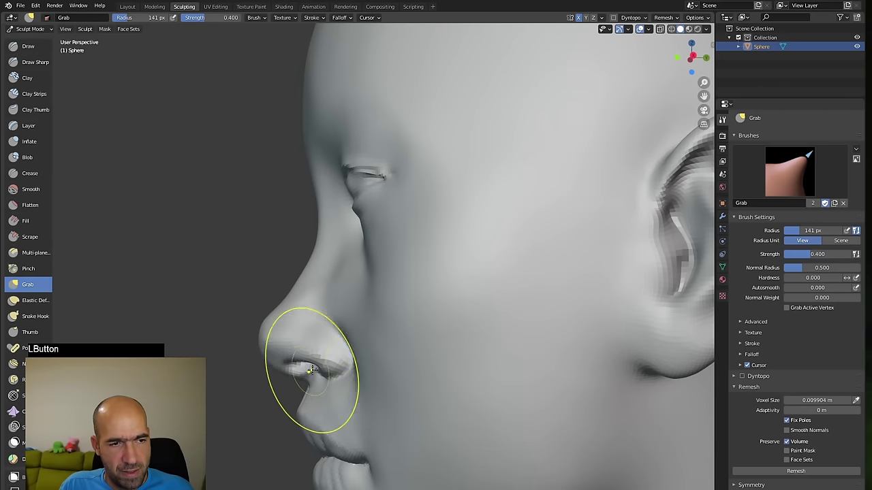
{"action": "left_click_drag", "start_coordinate": [346, 338], "coordinate": [348, 326]}
{"action": "left_click_drag", "start_coordinate": [337, 356], "coordinate": [327, 374]}
- Adjust the side of the head around the ear in profile with the Grab brush at 227 px radius
{"action": "key", "text": "bracketleft"}
{"action": "key", "text": "bracketleft"}
{"action": "key", "text": "bracketleft"}
{"action": "key", "text": "bracketleft"}
{"action": "left_click_drag", "start_coordinate": [248, 372], "coordinate": [251, 393], "text": "ctrl+alt"}
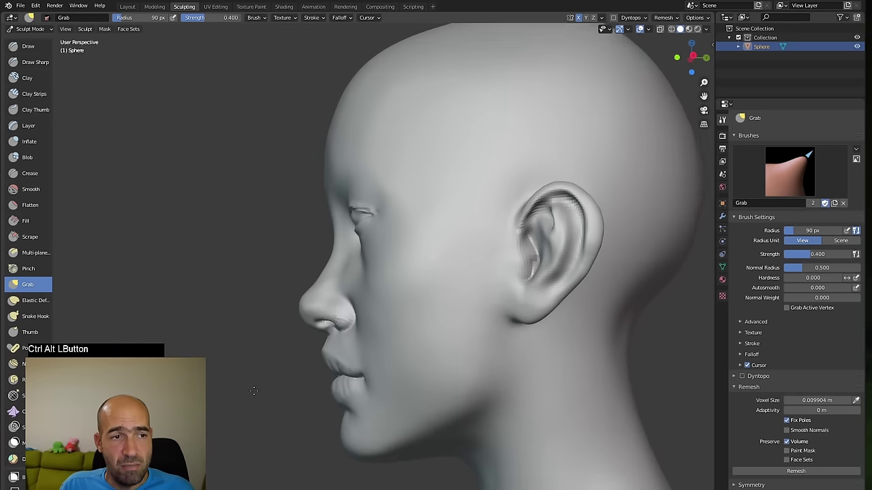
{"action": "left_click_drag", "start_coordinate": [259, 305], "coordinate": [267, 309], "text": "alt"}
{"action": "left_click_drag", "start_coordinate": [268, 308], "coordinate": [274, 371], "text": "ctrl+alt"}
{"action": "left_click_drag", "start_coordinate": [319, 236], "coordinate": [309, 273], "text": "ctrl+alt"}
{"action": "key", "text": "f"}
{"action": "left_click", "coordinate": [349, 186]}
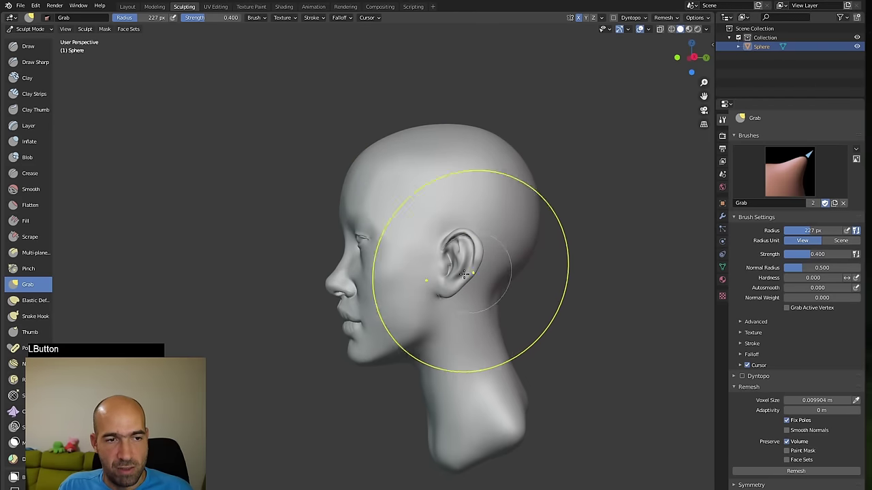
{"action": "mouse_move", "coordinate": [449, 270]}
{"action": "left_mouse_down"}
{"action": "mouse_move", "coordinate": [548, 266]}
{"action": "mouse_move", "coordinate": [524, 266]}
{"action": "mouse_move", "coordinate": [533, 265]}
{"action": "mouse_move", "coordinate": [529, 274]}
{"action": "mouse_move", "coordinate": [510, 246]}
{"action": "mouse_move", "coordinate": [492, 261]}
{"action": "mouse_move", "coordinate": [500, 239]}
{"action": "mouse_move", "coordinate": [548, 235]}
{"action": "mouse_move", "coordinate": [533, 232]}
{"action": "mouse_move", "coordinate": [526, 272]}
{"action": "mouse_move", "coordinate": [504, 219]}
{"action": "left_mouse_up"}
- Adjust the philtrum and upper lip with the Grab brush at 61 px radius, and smooth the skin beside the mouth
{"action": "key", "text": "bracketleft"}
{"action": "key", "text": "bracketleft"}
{"action": "key", "text": "bracketleft"}
{"action": "key", "text": "bracketleft"}
{"action": "key", "text": "bracketleft"}
{"action": "key", "text": "bracketleft"}
{"action": "key", "text": "bracketleft"}
{"action": "key", "text": "bracketleft"}
{"action": "key", "text": "bracketleft"}
{"action": "key", "text": "bracketleft"}
{"action": "key", "text": "bracketleft"}
{"action": "key", "text": "bracketleft"}
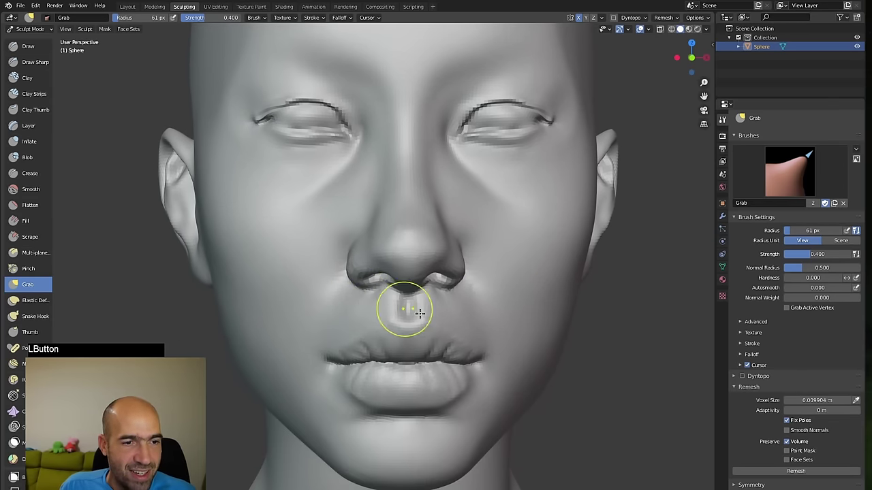
{"action": "left_click_drag", "start_coordinate": [556, 332], "coordinate": [570, 321], "text": "alt"}
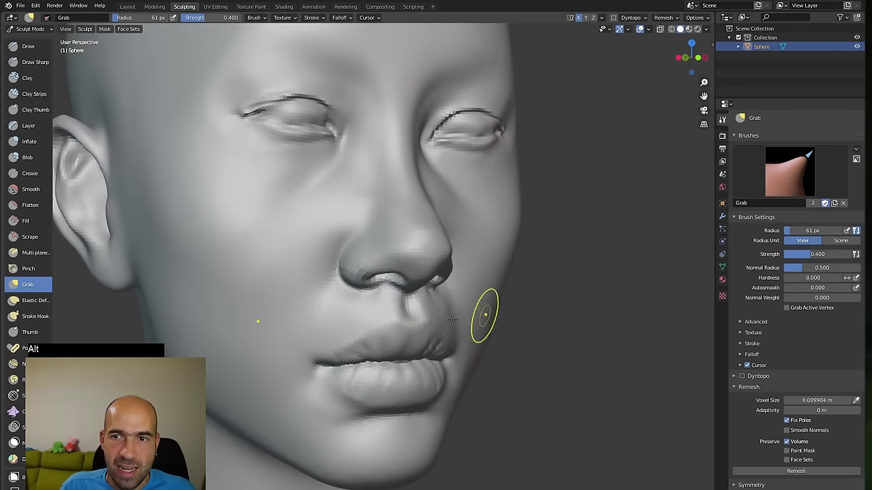
{"action": "mouse_move", "coordinate": [400, 330]}
{"action": "left_mouse_down"}
{"action": "mouse_move", "coordinate": [406, 322]}
{"action": "mouse_move", "coordinate": [538, 325]}
{"action": "left_mouse_up"}
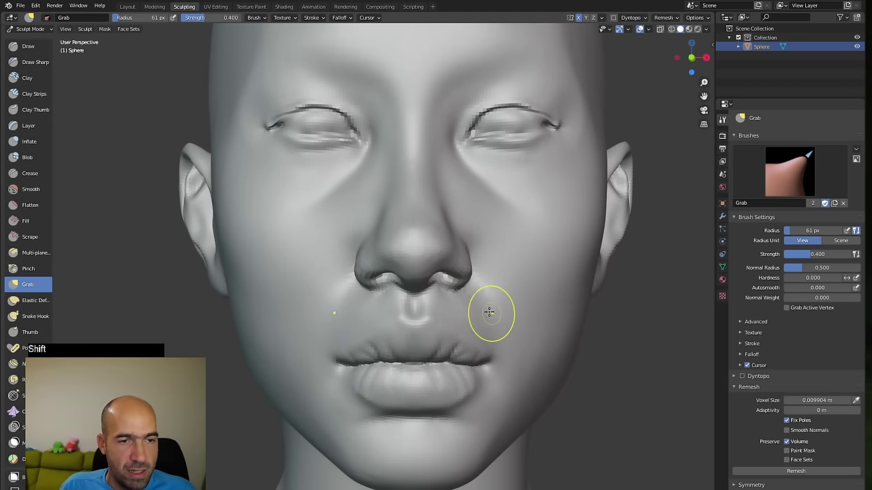
{"action": "left_click_drag", "start_coordinate": [510, 352], "coordinate": [393, 307], "text": "alt"}
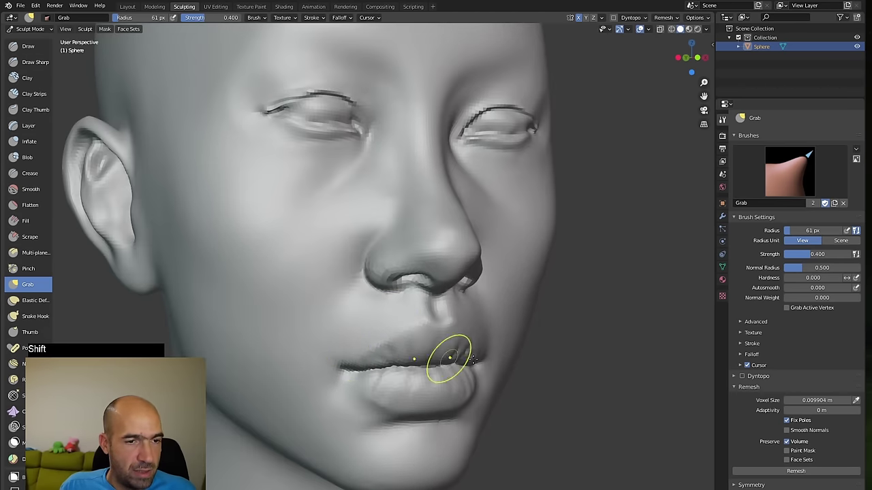
- Sharpen the mouth corners and the line between the lips with the Draw Sharp brush at 48 px radius
{"action": "left_click_drag", "start_coordinate": [472, 359], "coordinate": [641, 360], "text": "alt"}
{"action": "left_click_drag", "start_coordinate": [567, 364], "coordinate": [539, 369], "text": "ctrl+alt"}
{"action": "mouse_move", "coordinate": [539, 369]}
{"action": "left_mouse_down", "text": "ctrl+alt"}
{"action": "mouse_move", "coordinate": [536, 397]}
{"action": "mouse_move", "coordinate": [508, 346]}
{"action": "mouse_move", "coordinate": [522, 360]}
{"action": "mouse_move", "coordinate": [538, 356]}
{"action": "left_mouse_up", "text": "ctrl+alt"}
{"action": "key", "text": "1"}
{"action": "left_click_drag", "start_coordinate": [461, 299], "coordinate": [241, 314], "text": "alt"}
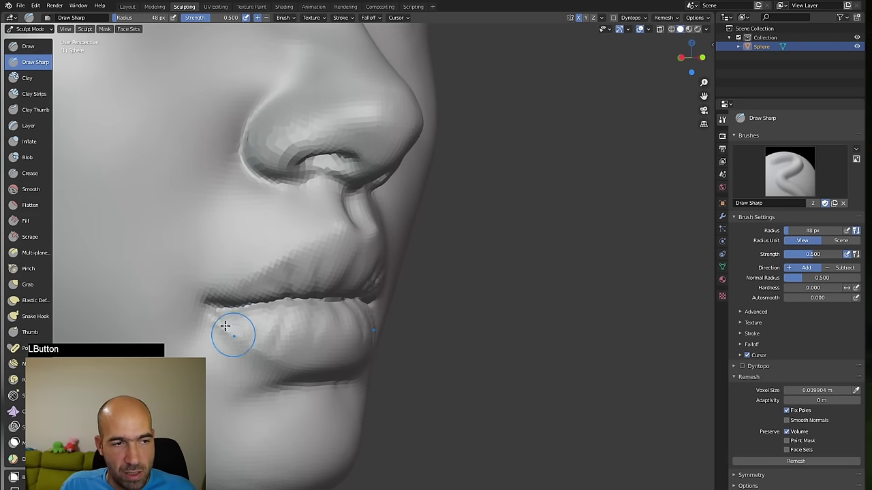
{"action": "left_click_drag", "start_coordinate": [467, 339], "coordinate": [232, 314], "text": "alt"}
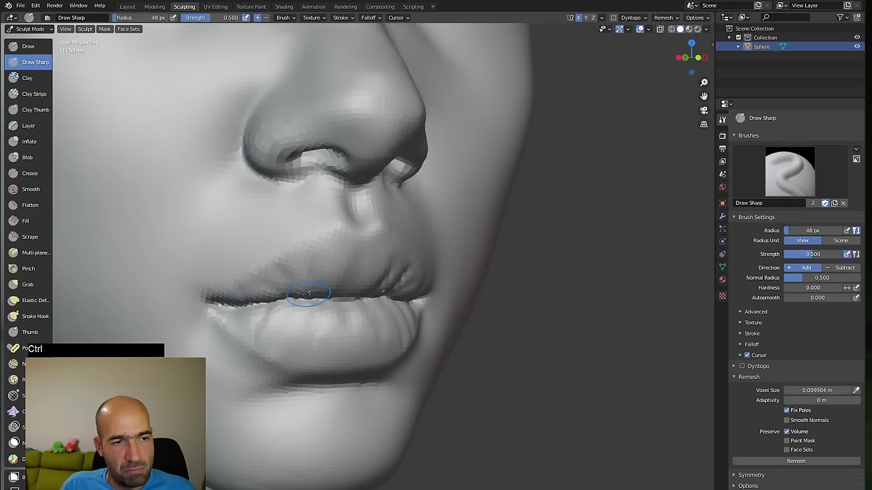
{"action": "left_click_drag", "start_coordinate": [421, 295], "coordinate": [457, 318], "text": "ctrl+alt"}
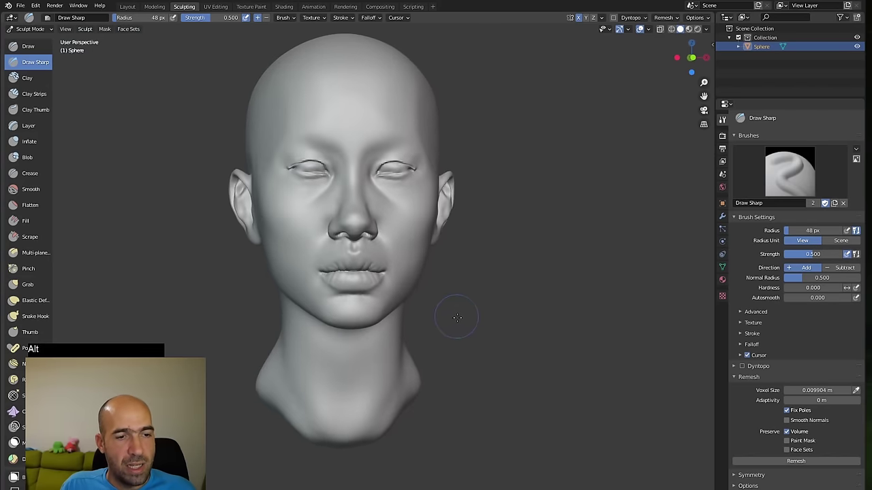
- Reshape the cheeks and jawline from the front with the Grab brush, enlarging its radius to 105 px
{"action": "key", "text": "g"}
{"action": "key", "text": "bracketright"}
{"action": "key", "text": "bracketright"}
{"action": "key", "text": "bracketright"}
{"action": "key", "text": "bracketright"}
{"action": "key", "text": "bracketright"}
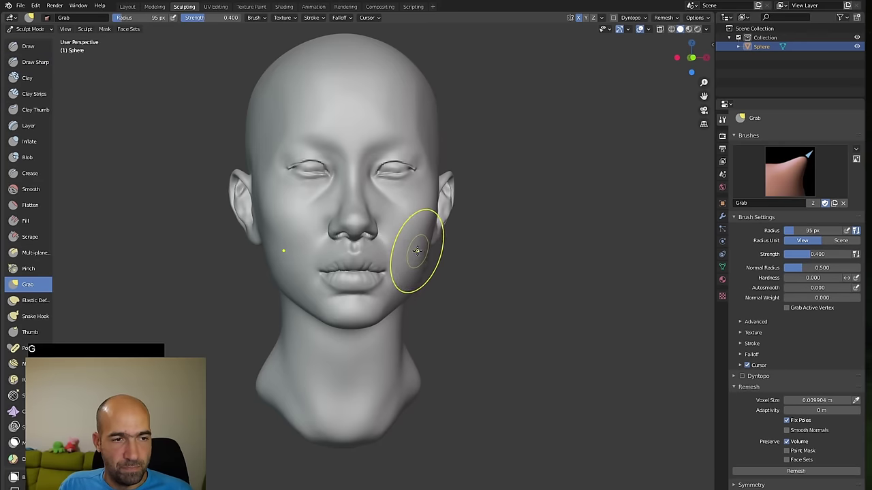
{"action": "mouse_move", "coordinate": [458, 250]}
{"action": "left_mouse_down", "text": "alt"}
{"action": "mouse_move", "coordinate": [437, 273]}
{"action": "mouse_move", "coordinate": [438, 233]}
{"action": "left_mouse_up", "text": "alt"}
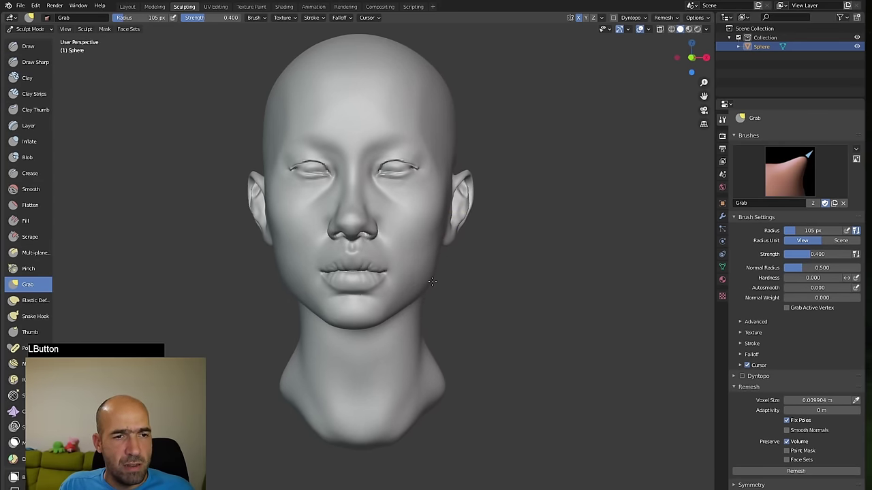
{"action": "left_click_drag", "start_coordinate": [410, 300], "coordinate": [412, 229], "text": "alt"}
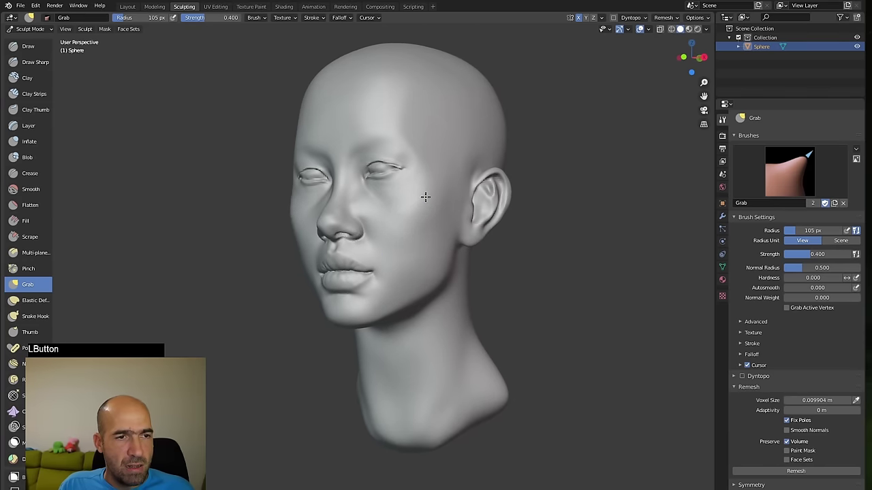
- Refine the cheekbones, temples and skull contour from front and three-quarter views with the Grab brush at 105 px radius
{"action": "left_click_drag", "start_coordinate": [425, 197], "coordinate": [432, 219], "text": "alt"}
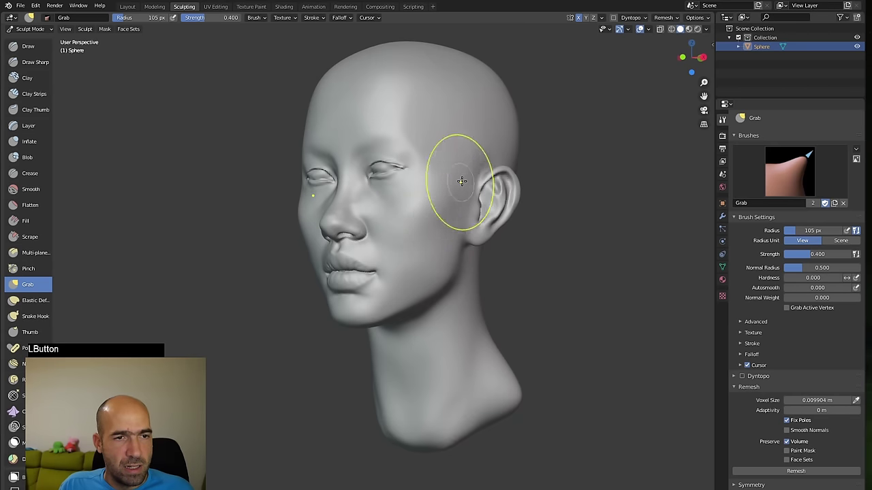
{"action": "mouse_move", "coordinate": [537, 173]}
{"action": "left_mouse_down", "text": "alt"}
{"action": "mouse_move", "coordinate": [578, 177]}
{"action": "mouse_move", "coordinate": [540, 181]}
{"action": "mouse_move", "coordinate": [522, 142]}
{"action": "mouse_move", "coordinate": [420, 188]}
{"action": "mouse_move", "coordinate": [462, 177]}
{"action": "left_mouse_up", "text": "alt"}
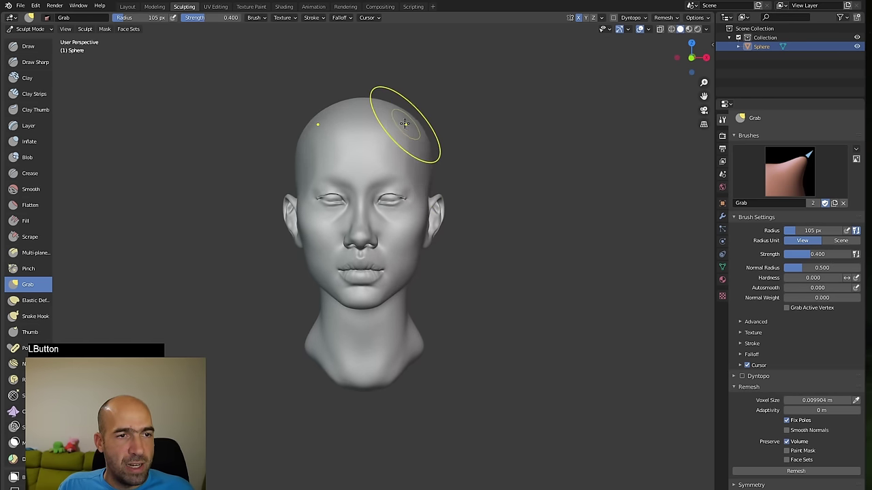
{"action": "left_click_drag", "start_coordinate": [461, 160], "coordinate": [394, 142], "text": "ctrl+alt"}
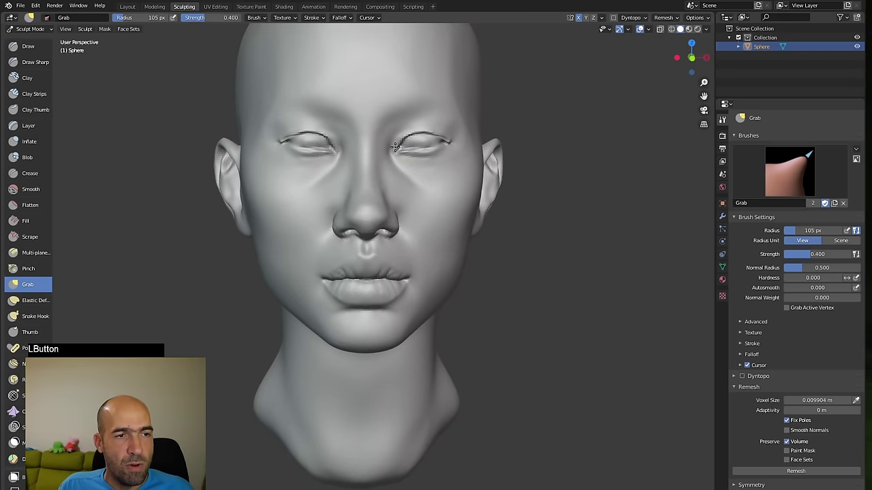
{"action": "left_click_drag", "start_coordinate": [523, 151], "coordinate": [445, 153], "text": "alt"}
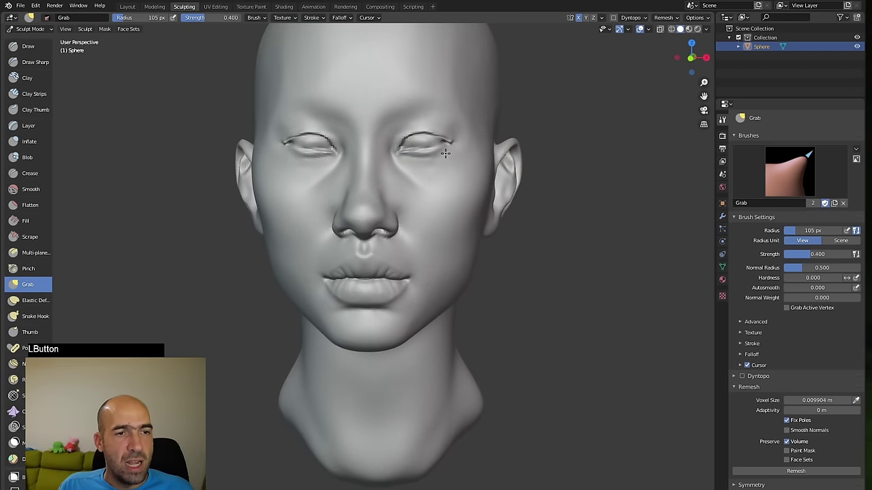
{"action": "mouse_move", "coordinate": [535, 181]}
{"action": "left_mouse_down", "text": "ctrl+alt"}
{"action": "mouse_move", "coordinate": [420, 358]}
{"action": "mouse_move", "coordinate": [430, 361]}
{"action": "left_mouse_up", "text": "ctrl+alt"}
{"action": "mouse_move", "coordinate": [429, 364]}
{"action": "left_mouse_down"}
{"action": "mouse_move", "coordinate": [429, 349]}
{"action": "mouse_move", "coordinate": [414, 346]}
{"action": "mouse_move", "coordinate": [450, 326]}
{"action": "mouse_move", "coordinate": [424, 334]}
{"action": "mouse_move", "coordinate": [432, 233]}
{"action": "mouse_move", "coordinate": [451, 218]}
{"action": "mouse_move", "coordinate": [528, 210]}
{"action": "mouse_move", "coordinate": [516, 172]}
{"action": "left_mouse_up"}
{"action": "left_click_drag", "start_coordinate": [406, 139], "coordinate": [403, 135]}
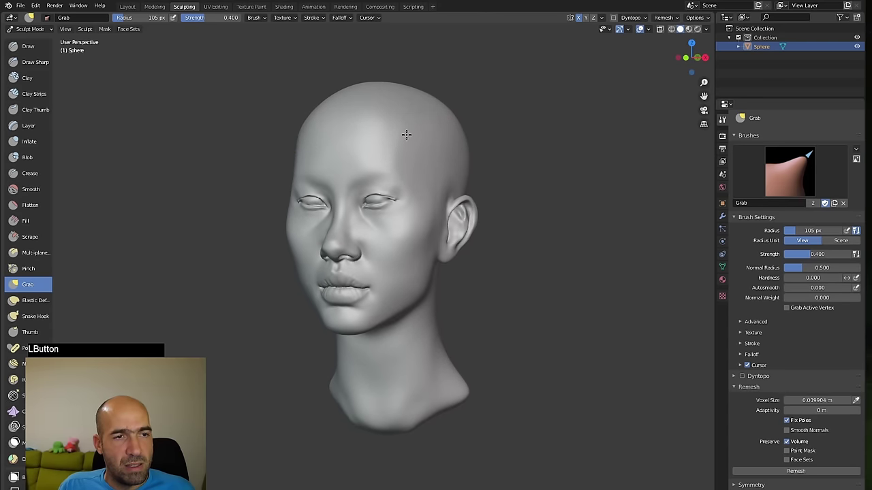
{"action": "left_click_drag", "start_coordinate": [506, 125], "coordinate": [537, 178], "text": "alt"}
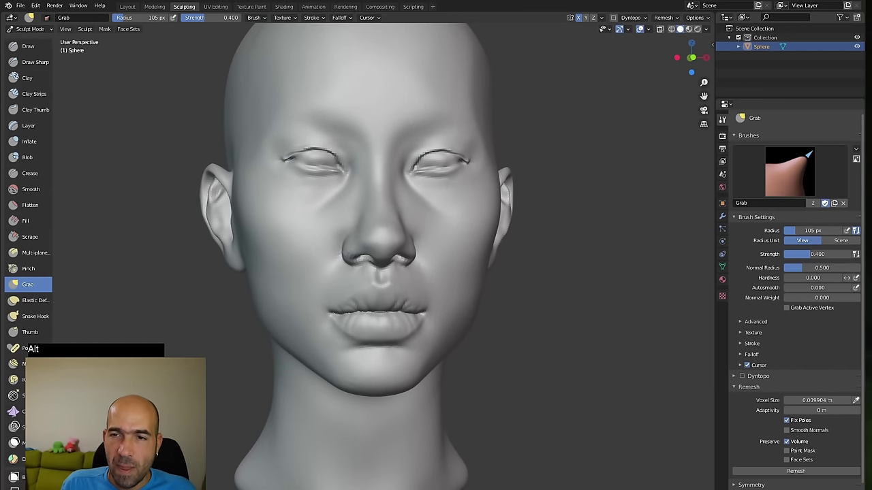
- Adjust the nose wings at 67 px radius and the nose bridge in profile at 136 px radius with the Grab brush
{"action": "left_click_drag", "start_coordinate": [506, 263], "coordinate": [500, 286], "text": "alt"}
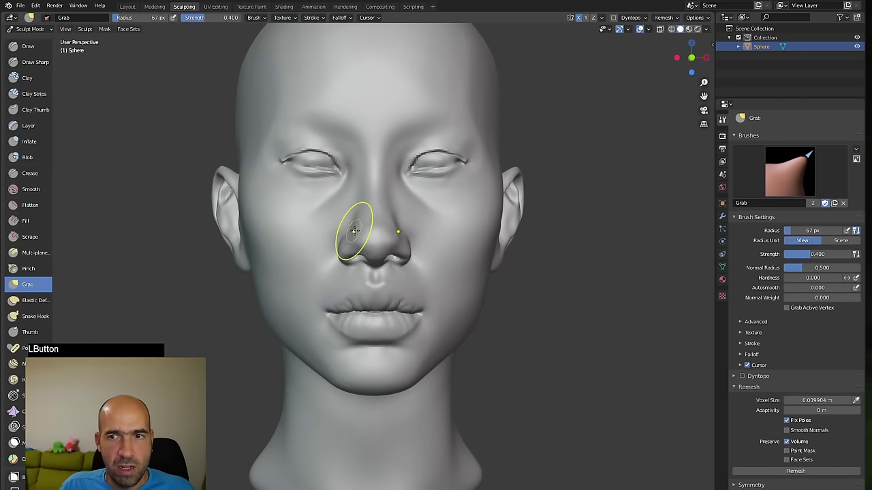
{"action": "middle_click_drag", "start_coordinate": [575, 229], "coordinate": [463, 218], "text": "alt"}
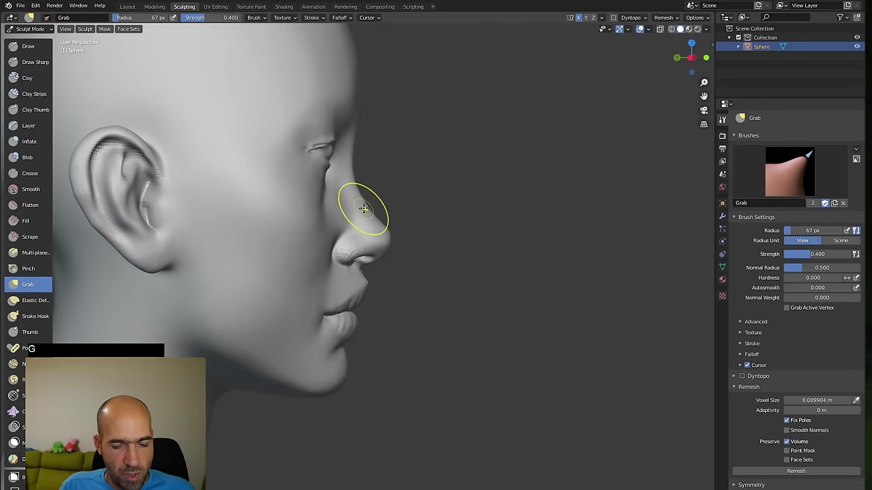
{"action": "key", "text": "bracketright"}
{"action": "key", "text": "bracketright"}
{"action": "key", "text": "bracketright"}
{"action": "key", "text": "bracketright"}
{"action": "left_click_drag", "start_coordinate": [351, 166], "coordinate": [349, 169]}
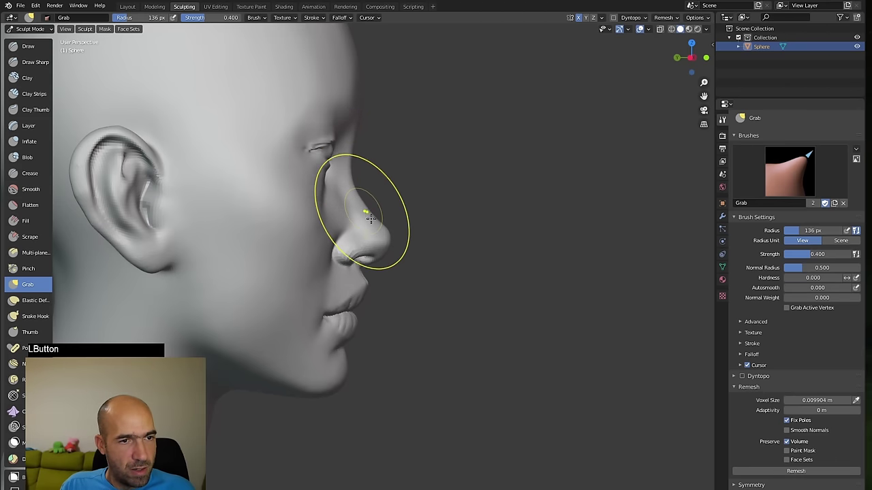
- Reshape the nose wing in close-up profile with the Grab brush at 136 px radius, undoing the first stroke and redoing it
{"action": "left_click_drag", "start_coordinate": [424, 249], "coordinate": [415, 247], "text": "ctrl+alt"}
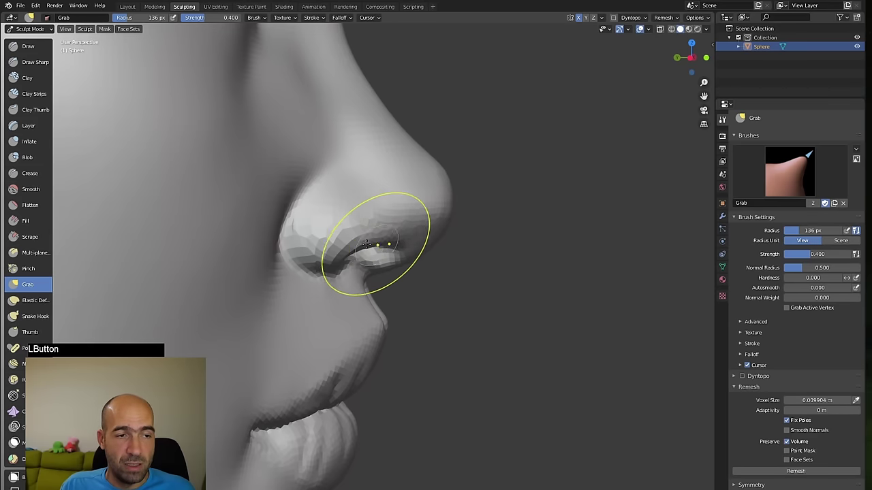
{"action": "mouse_move", "coordinate": [318, 267]}
{"action": "left_mouse_down"}
{"action": "mouse_move", "coordinate": [302, 261]}
{"action": "mouse_move", "coordinate": [281, 275]}
{"action": "mouse_move", "coordinate": [285, 292]}
{"action": "left_mouse_up"}
{"action": "key", "text": "ctrl+z"}
{"action": "left_click_drag", "start_coordinate": [285, 246], "coordinate": [313, 195]}
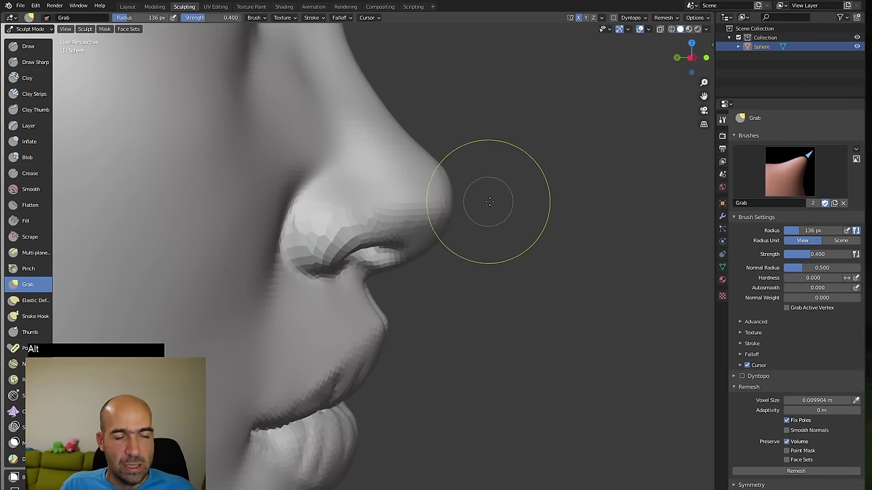
- Adjust the lips, chin and underside of the jaw from side and three-quarter views with the Grab brush at 136 px radius
{"action": "mouse_move", "coordinate": [496, 208]}
{"action": "left_mouse_down", "text": "ctrl+alt"}
{"action": "mouse_move", "coordinate": [495, 227]}
{"action": "mouse_move", "coordinate": [493, 214]}
{"action": "mouse_move", "coordinate": [457, 257]}
{"action": "left_mouse_up", "text": "ctrl+alt"}
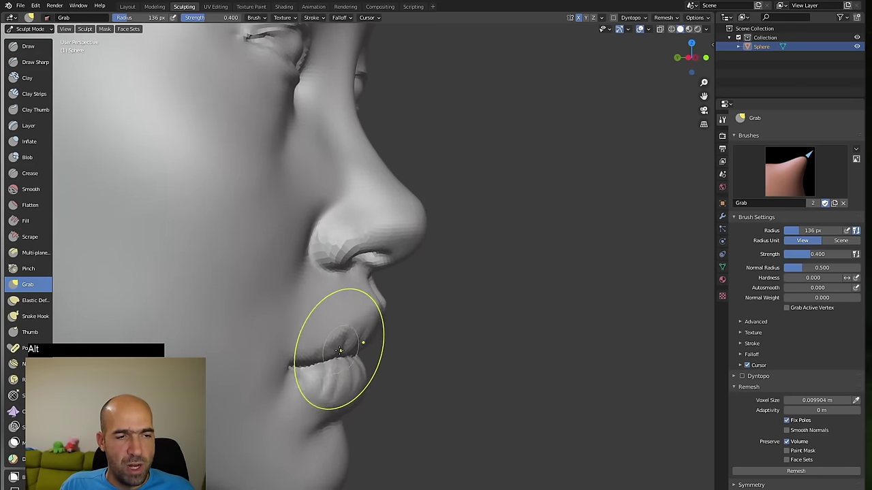
{"action": "mouse_move", "coordinate": [331, 350]}
{"action": "left_mouse_down"}
{"action": "mouse_move", "coordinate": [381, 405]}
{"action": "mouse_move", "coordinate": [402, 350]}
{"action": "mouse_move", "coordinate": [372, 354]}
{"action": "left_mouse_up"}
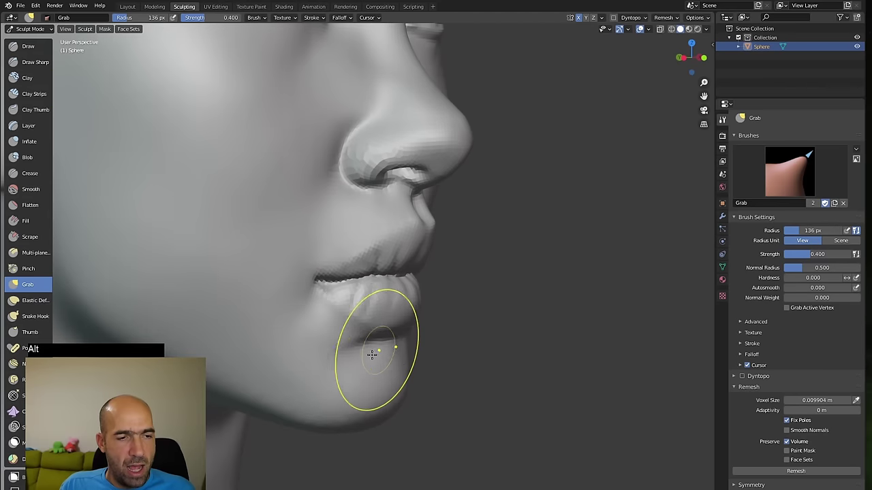
{"action": "left_click_drag", "start_coordinate": [486, 365], "coordinate": [442, 366], "text": "ctrl+alt"}
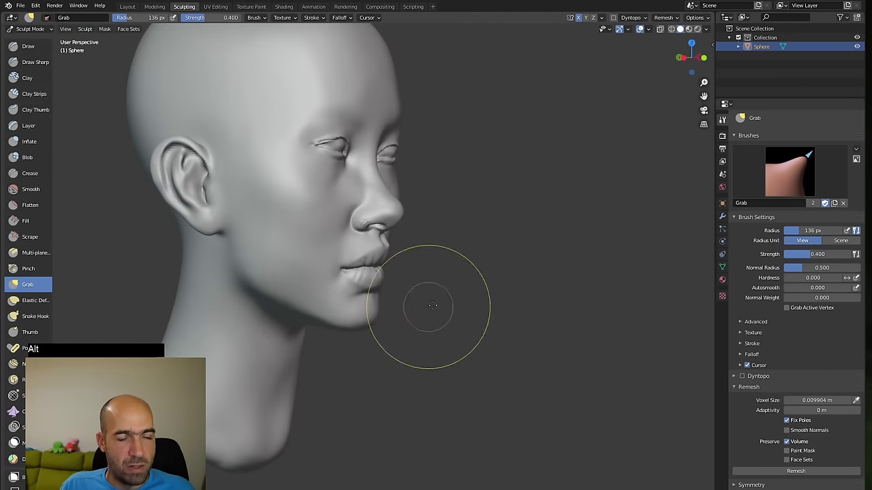
{"action": "mouse_move", "coordinate": [415, 312]}
{"action": "left_mouse_down", "text": "alt"}
{"action": "mouse_move", "coordinate": [374, 301]}
{"action": "mouse_move", "coordinate": [390, 302]}
{"action": "left_mouse_up", "text": "alt"}
{"action": "left_click_drag", "start_coordinate": [310, 311], "coordinate": [306, 312]}
{"action": "mouse_move", "coordinate": [378, 308]}
{"action": "left_mouse_down", "text": "alt"}
{"action": "mouse_move", "coordinate": [447, 252]}
{"action": "mouse_move", "coordinate": [453, 266]}
{"action": "mouse_move", "coordinate": [483, 229]}
{"action": "mouse_move", "coordinate": [476, 224]}
{"action": "mouse_move", "coordinate": [508, 227]}
{"action": "mouse_move", "coordinate": [478, 222]}
{"action": "left_mouse_up", "text": "alt"}
{"action": "mouse_move", "coordinate": [495, 151]}
{"action": "left_mouse_down"}
{"action": "mouse_move", "coordinate": [495, 139]}
{"action": "mouse_move", "coordinate": [501, 165]}
{"action": "mouse_move", "coordinate": [493, 188]}
{"action": "mouse_move", "coordinate": [514, 205]}
{"action": "mouse_move", "coordinate": [503, 198]}
{"action": "left_mouse_up"}
{"action": "left_click_drag", "start_coordinate": [585, 228], "coordinate": [593, 259], "text": "alt+shift"}
{"action": "left_click_drag", "start_coordinate": [618, 302], "coordinate": [600, 298], "text": "alt"}
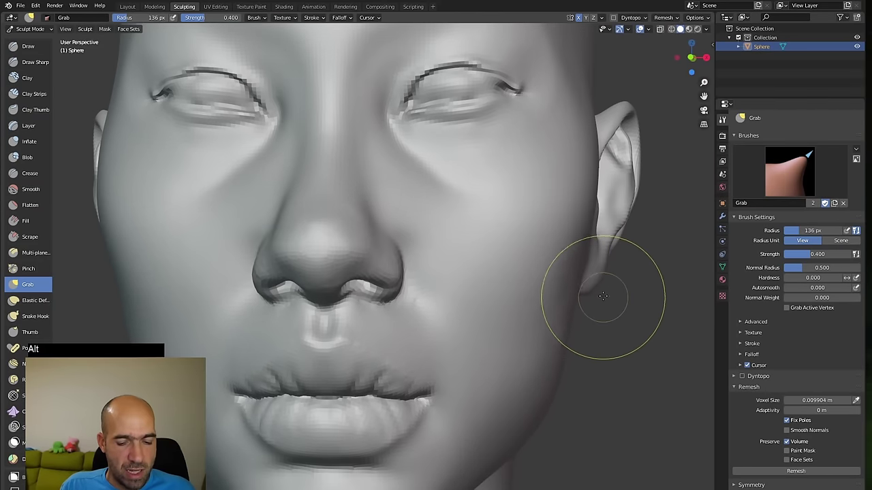
- Reduce the Grab brush radius to 79 px and adjust the base of the nose wings from the front
{"action": "key", "text": "f"}
{"action": "left_click", "coordinate": [386, 307]}
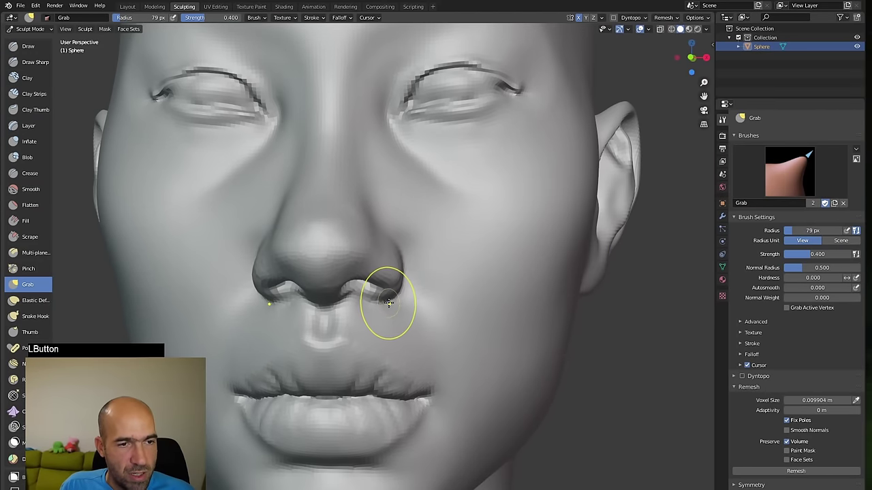
{"action": "mouse_move", "coordinate": [644, 313]}
{"action": "left_mouse_down", "text": "alt"}
{"action": "mouse_move", "coordinate": [402, 275]}
{"action": "mouse_move", "coordinate": [239, 350]}
{"action": "mouse_move", "coordinate": [322, 334]}
{"action": "mouse_move", "coordinate": [594, 361]}
{"action": "mouse_move", "coordinate": [597, 381]}
{"action": "left_mouse_up", "text": "alt"}
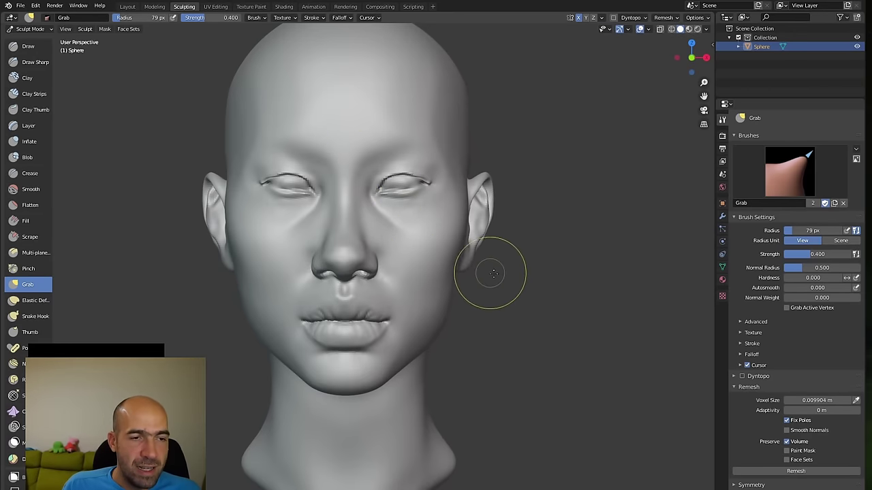
- Symmetrize the head mesh in the -X to +X direction
{"action": "mouse_move", "coordinate": [515, 286]}
{"action": "left_mouse_down", "text": "ctrl+alt"}
{"action": "mouse_move", "coordinate": [518, 273]}
{"action": "mouse_move", "coordinate": [559, 285]}
{"action": "left_mouse_up", "text": "ctrl+alt"}
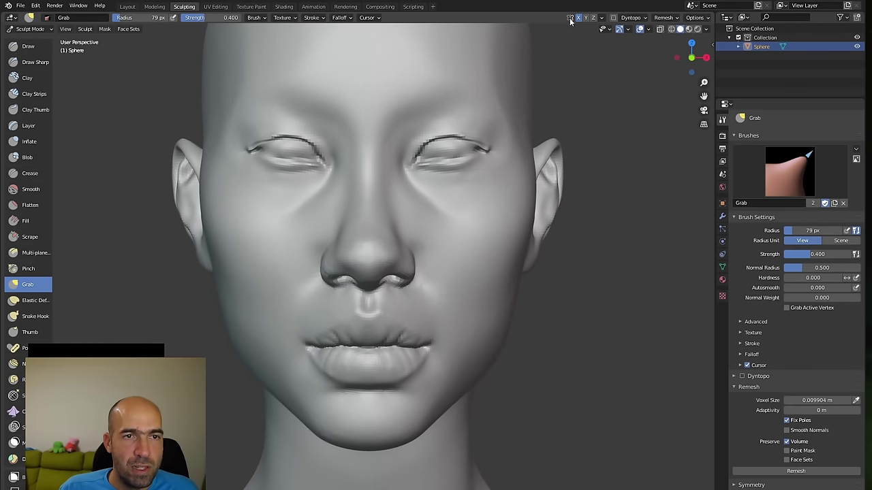
{"action": "left_click", "coordinate": [602, 18]}
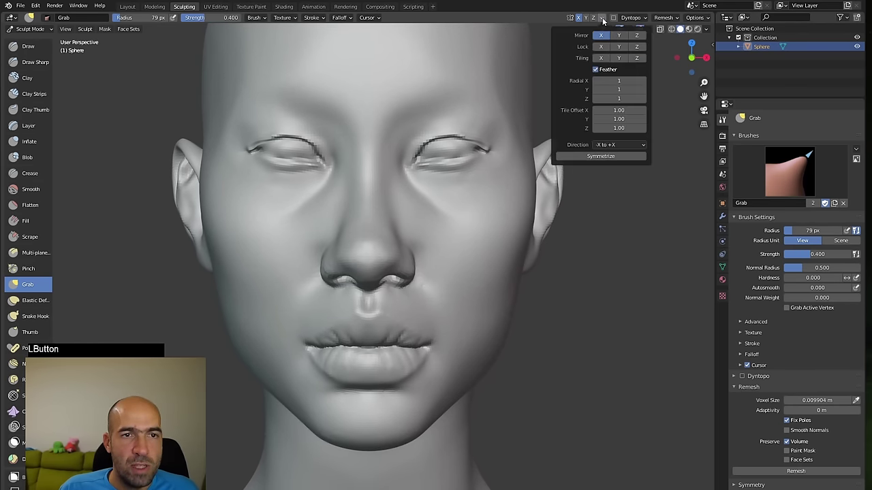
{"action": "left_click", "coordinate": [602, 19]}
{"action": "left_click", "coordinate": [602, 19]}
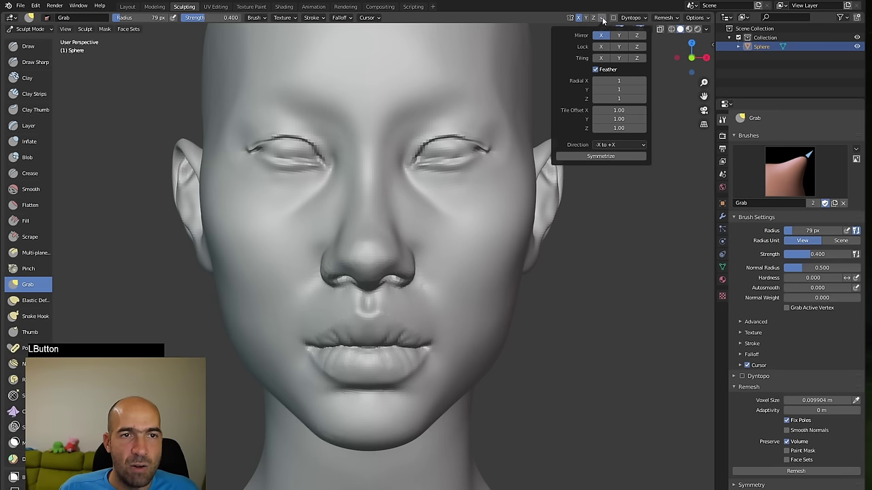
{"action": "left_click", "coordinate": [600, 157]}
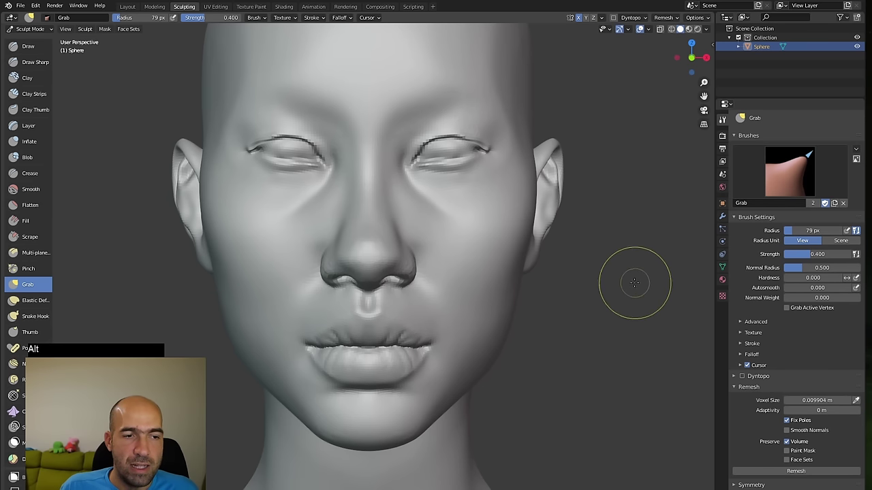
- Refine the outer edges of the nose wings from the front with the Grab brush at 79 px radius
{"action": "mouse_move", "coordinate": [629, 284]}
{"action": "left_mouse_down", "text": "alt"}
{"action": "mouse_move", "coordinate": [614, 286]}
{"action": "mouse_move", "coordinate": [610, 326]}
{"action": "left_mouse_up", "text": "alt"}
{"action": "mouse_move", "coordinate": [542, 311]}
{"action": "left_mouse_down", "text": "alt"}
{"action": "mouse_move", "coordinate": [578, 304]}
{"action": "mouse_move", "coordinate": [543, 319]}
{"action": "left_mouse_up", "text": "alt"}
{"action": "key", "text": "g"}
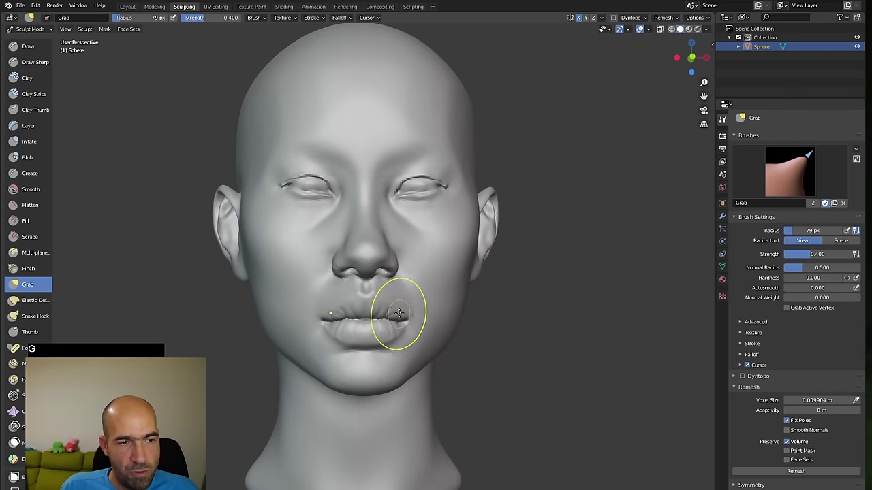
{"action": "left_click_drag", "start_coordinate": [511, 317], "coordinate": [433, 312], "text": "alt"}
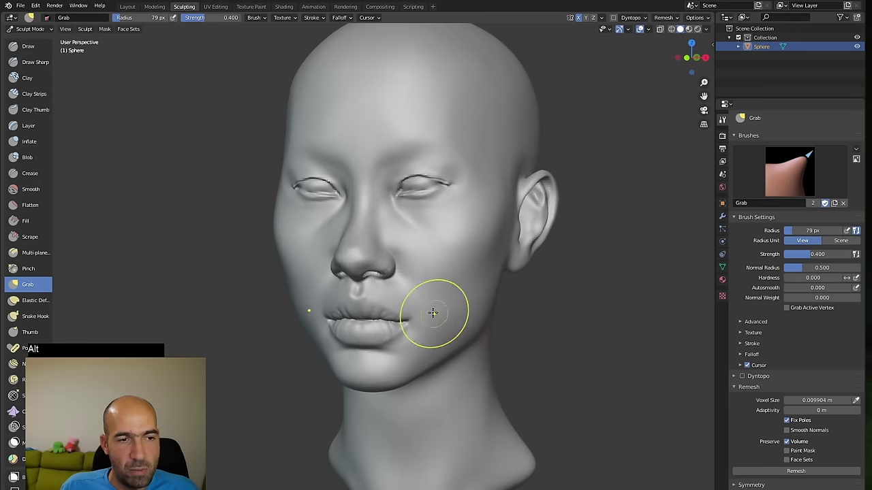
{"action": "left_click_drag", "start_coordinate": [568, 310], "coordinate": [543, 301], "text": "ctrl+alt"}
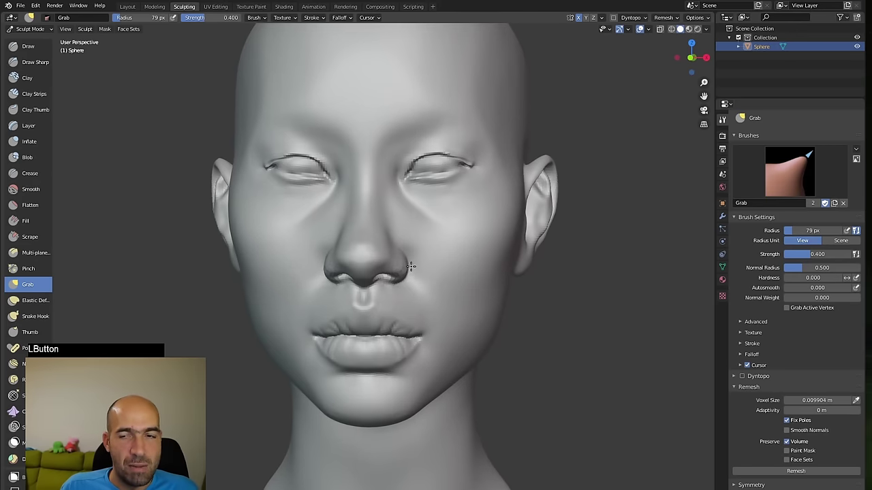
{"action": "left_click_drag", "start_coordinate": [554, 286], "coordinate": [542, 282], "text": "ctrl+alt"}
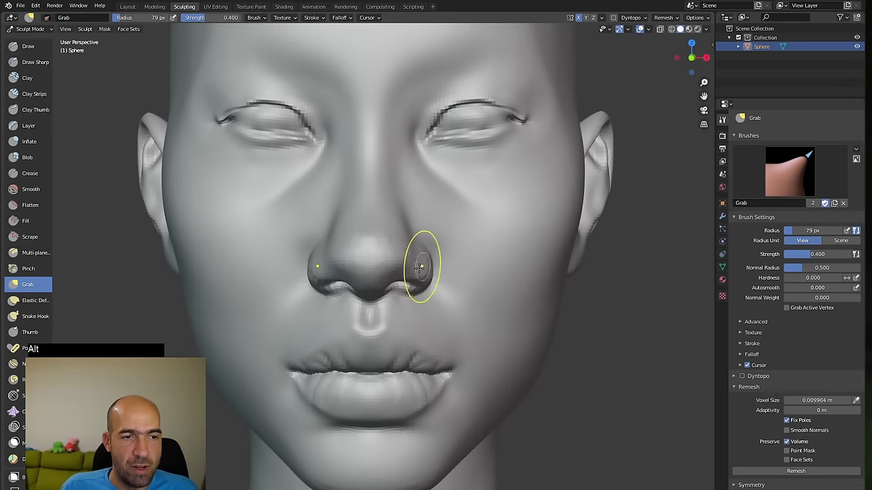
- Flatten the nose wings with the Scrape brush at 79 px radius and full strength
{"action": "key", "text": "3"}
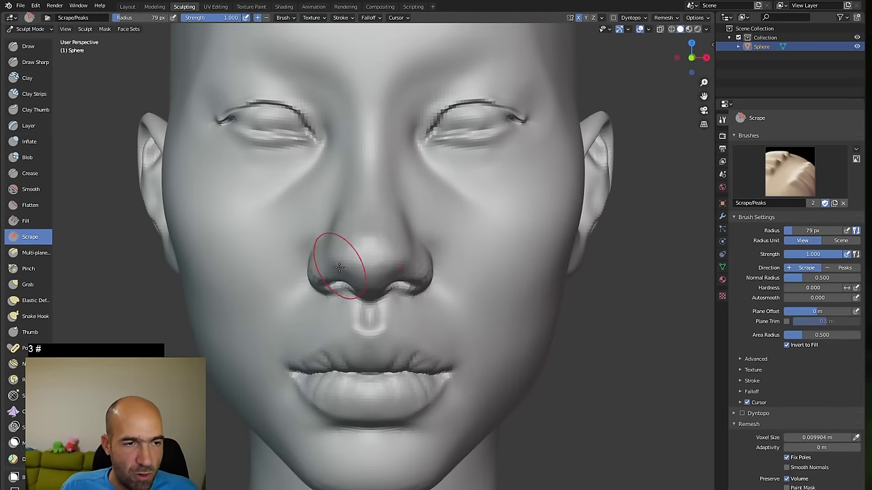
{"action": "left_click_drag", "start_coordinate": [348, 271], "coordinate": [324, 275], "text": "alt"}
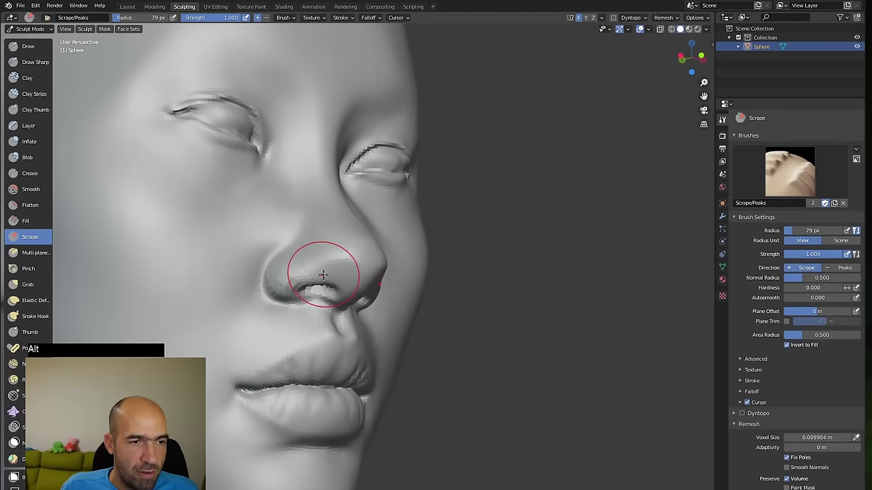
{"action": "left_click_drag", "start_coordinate": [432, 279], "coordinate": [459, 307], "text": "alt"}
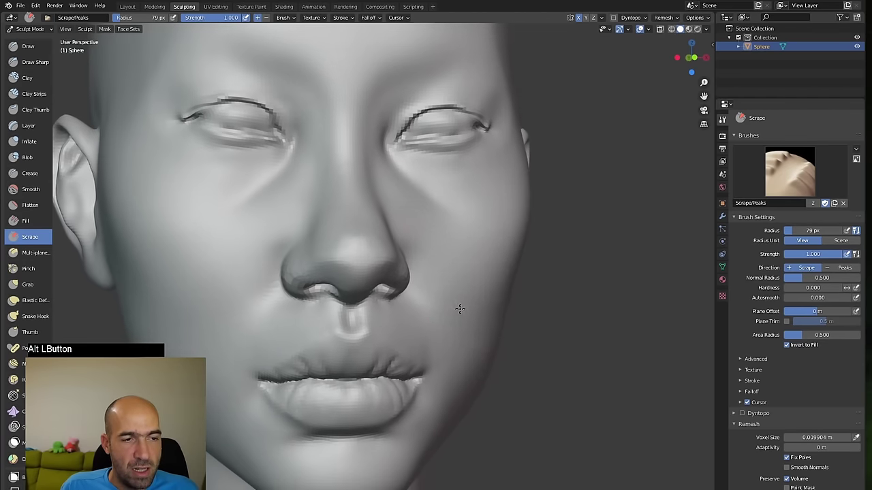
- Reshape the nose and surrounding cheeks from several angles with the Grab brush at 82 px radius
{"action": "key", "text": "g"}
{"action": "left_click_drag", "start_coordinate": [529, 302], "coordinate": [346, 266], "text": "alt"}
{"action": "key", "text": "bracketleft"}
{"action": "key", "text": "bracketleft"}
{"action": "key", "text": "bracketleft"}
{"action": "key", "text": "bracketleft"}
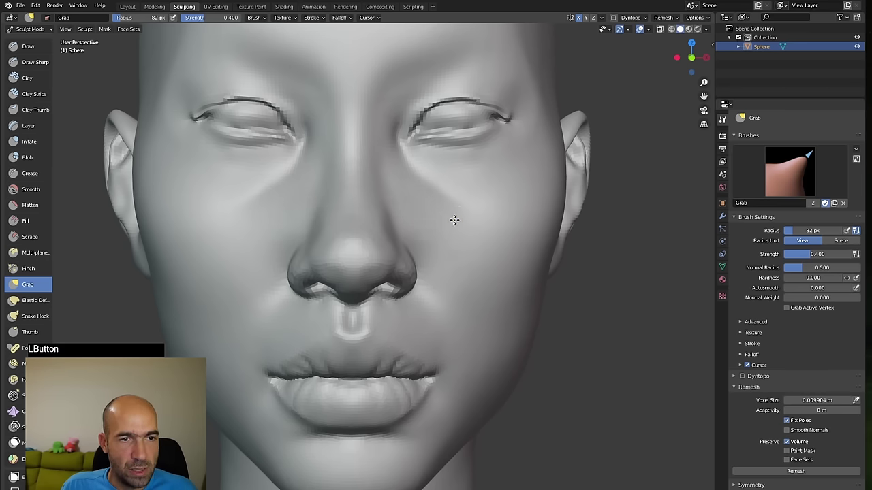
- Build up the area under the eyes with the Draw brush at 82 px radius and strength 0.500, smoothing the result
{"action": "mouse_move", "coordinate": [531, 218]}
{"action": "middle_mouse_down"}
{"action": "mouse_move", "coordinate": [613, 272]}
{"action": "mouse_move", "coordinate": [357, 200]}
{"action": "middle_mouse_up"}
{"action": "key", "text": "x"}
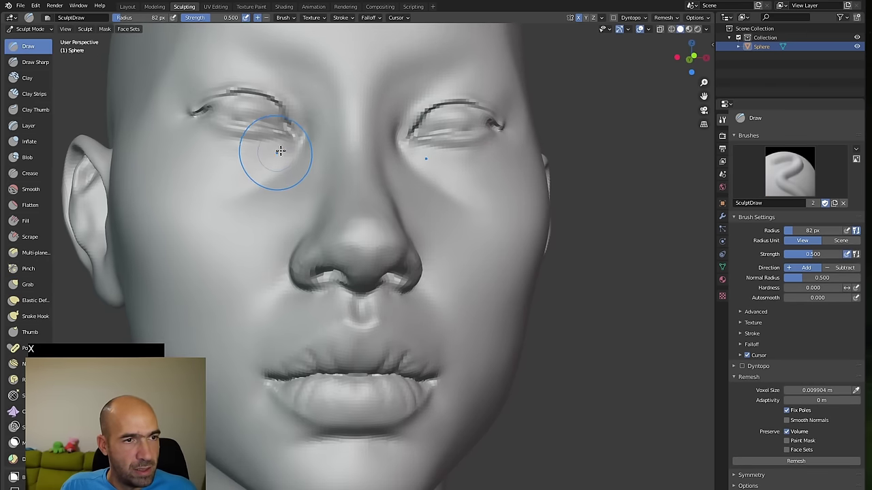
{"action": "mouse_move", "coordinate": [258, 158]}
{"action": "left_mouse_down"}
{"action": "mouse_move", "coordinate": [262, 170]}
{"action": "mouse_move", "coordinate": [238, 181]}
{"action": "left_mouse_up"}
{"action": "mouse_move", "coordinate": [238, 182]}
{"action": "left_mouse_down", "text": "shift"}
{"action": "mouse_move", "coordinate": [221, 179]}
{"action": "mouse_move", "coordinate": [234, 174]}
{"action": "left_mouse_up", "text": "shift"}
{"action": "middle_click_drag", "start_coordinate": [330, 176], "coordinate": [519, 140]}
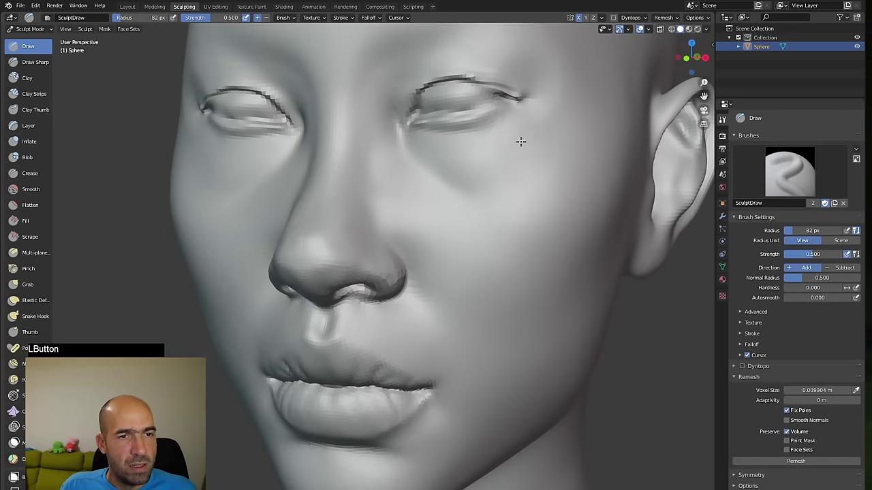
- Adjust the chin, neck and base of the bust from the front with the Grab brush at 112 px radius
{"action": "mouse_move", "coordinate": [482, 206]}
{"action": "left_mouse_down", "text": "ctrl+alt"}
{"action": "mouse_move", "coordinate": [482, 306]}
{"action": "mouse_move", "coordinate": [577, 300]}
{"action": "mouse_move", "coordinate": [545, 298]}
{"action": "mouse_move", "coordinate": [529, 316]}
{"action": "left_mouse_up", "text": "ctrl+alt"}
{"action": "left_click_drag", "start_coordinate": [528, 316], "coordinate": [517, 309], "text": "alt"}
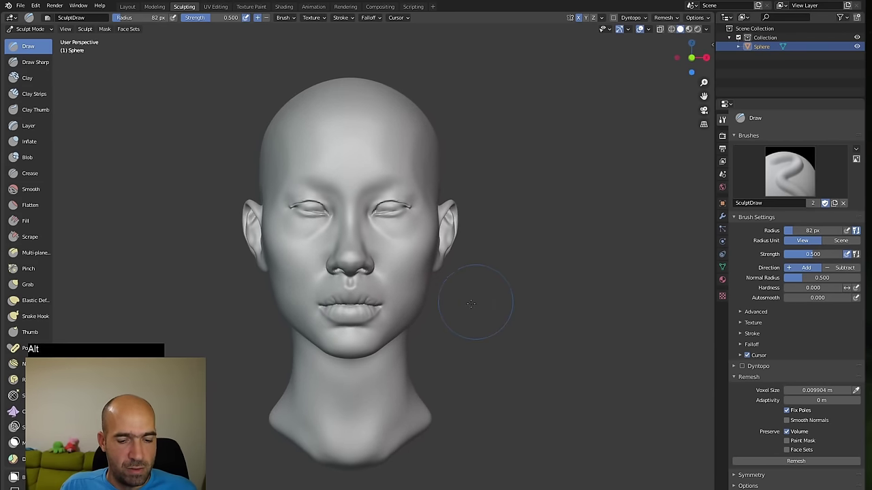
{"action": "key", "text": "g"}
{"action": "left_click_drag", "start_coordinate": [370, 359], "coordinate": [372, 351]}
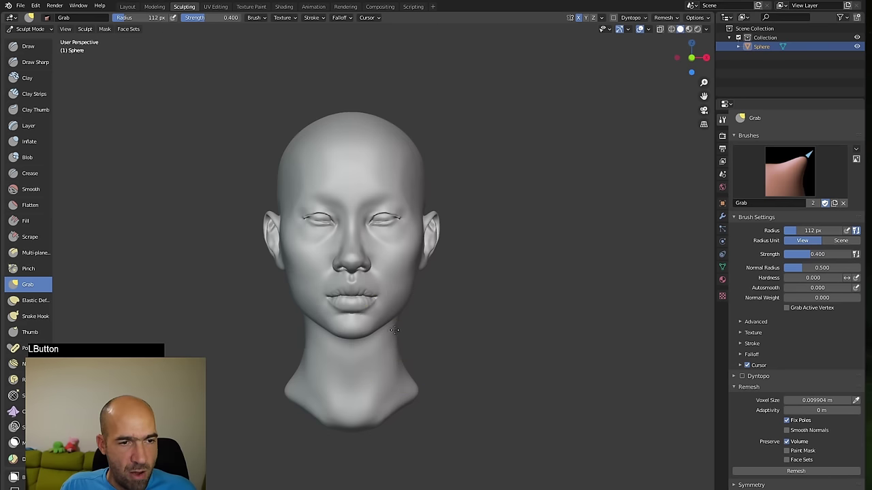
{"action": "left_click_drag", "start_coordinate": [407, 401], "coordinate": [409, 406]}
{"action": "left_click_drag", "start_coordinate": [388, 410], "coordinate": [357, 435]}
- Adjust the sides of the nose from the front with the Grab brush at 112 px radius
{"action": "mouse_move", "coordinate": [409, 393]}
{"action": "left_mouse_down", "text": "alt"}
{"action": "mouse_move", "coordinate": [395, 363]}
{"action": "mouse_move", "coordinate": [418, 332]}
{"action": "mouse_move", "coordinate": [409, 334]}
{"action": "mouse_move", "coordinate": [436, 327]}
{"action": "mouse_move", "coordinate": [424, 331]}
{"action": "mouse_move", "coordinate": [463, 273]}
{"action": "mouse_move", "coordinate": [512, 281]}
{"action": "mouse_move", "coordinate": [494, 265]}
{"action": "left_mouse_up", "text": "alt"}
{"action": "mouse_move", "coordinate": [551, 298]}
{"action": "left_mouse_down", "text": "alt"}
{"action": "mouse_move", "coordinate": [562, 297]}
{"action": "mouse_move", "coordinate": [561, 315]}
{"action": "mouse_move", "coordinate": [552, 288]}
{"action": "left_mouse_up", "text": "alt"}
{"action": "left_click_drag", "start_coordinate": [429, 229], "coordinate": [423, 228]}
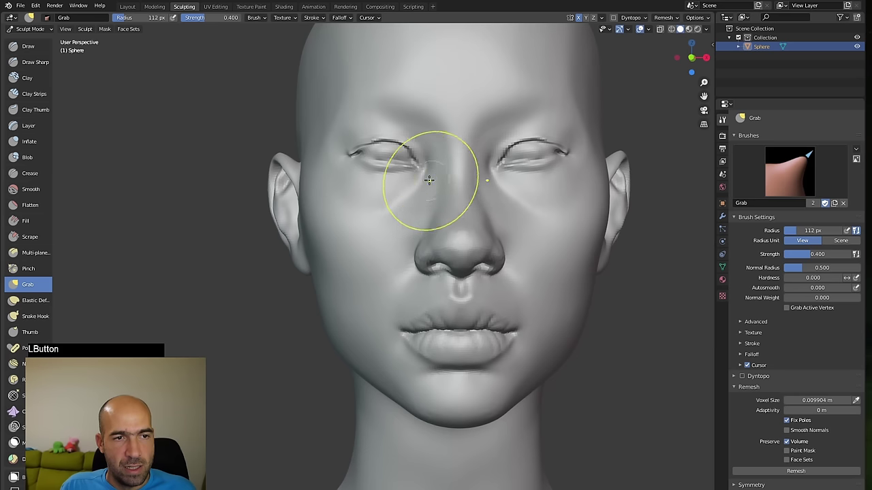
- Refine the nose bridge and eye area with the Grab brush reduced to 64 px radius
{"action": "mouse_move", "coordinate": [274, 305]}
{"action": "left_mouse_down", "text": "alt"}
{"action": "mouse_move", "coordinate": [265, 328]}
{"action": "mouse_move", "coordinate": [339, 297]}
{"action": "left_mouse_up", "text": "alt"}
{"action": "key", "text": "bracketleft"}
{"action": "key", "text": "bracketleft"}
{"action": "key", "text": "bracketleft"}
{"action": "key", "text": "bracketleft"}
{"action": "key", "text": "bracketleft"}
{"action": "mouse_move", "coordinate": [555, 208]}
{"action": "left_mouse_down", "text": "ctrl+alt"}
{"action": "mouse_move", "coordinate": [538, 269]}
{"action": "mouse_move", "coordinate": [467, 103]}
{"action": "mouse_move", "coordinate": [463, 111]}
{"action": "left_mouse_up", "text": "ctrl+alt"}
{"action": "mouse_move", "coordinate": [575, 153]}
{"action": "left_mouse_down", "text": "ctrl+alt"}
{"action": "mouse_move", "coordinate": [609, 179]}
{"action": "mouse_move", "coordinate": [541, 164]}
{"action": "mouse_move", "coordinate": [593, 165]}
{"action": "left_mouse_up", "text": "ctrl+alt"}
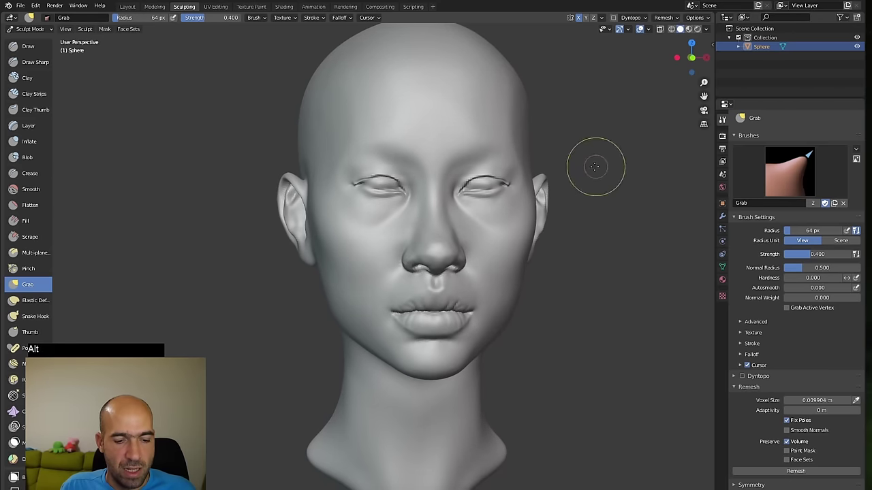
- Reshape the inner ends of the brow ridges with the Grab brush at 40 px radius
{"action": "key", "text": "bracketleft"}
{"action": "key", "text": "bracketleft"}
{"action": "key", "text": "bracketleft"}
{"action": "key", "text": "bracketleft"}
{"action": "key", "text": "bracketleft"}
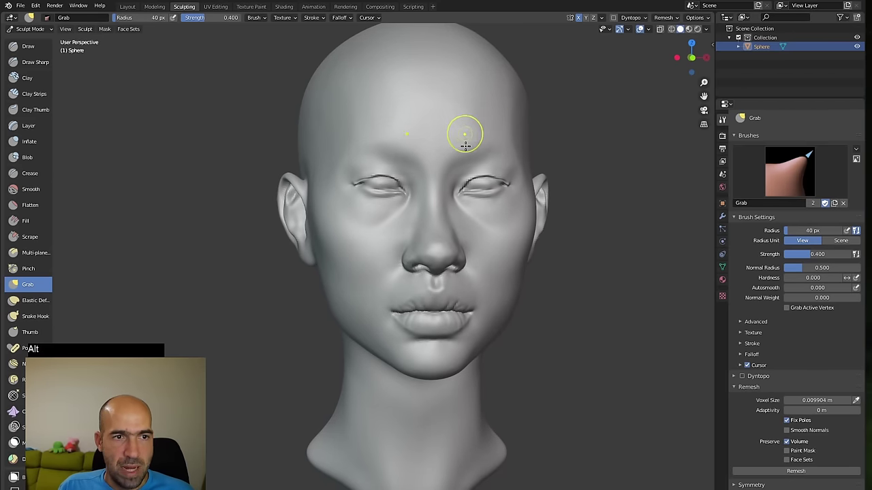
{"action": "left_click_drag", "start_coordinate": [474, 155], "coordinate": [463, 152]}
{"action": "left_click_drag", "start_coordinate": [588, 152], "coordinate": [557, 147], "text": "alt"}
- Build up the eyebrows along the brow ridges with Clay Strips at 36 px radius and strength 0.600, smoothing their lower edges
{"action": "key", "text": "c"}
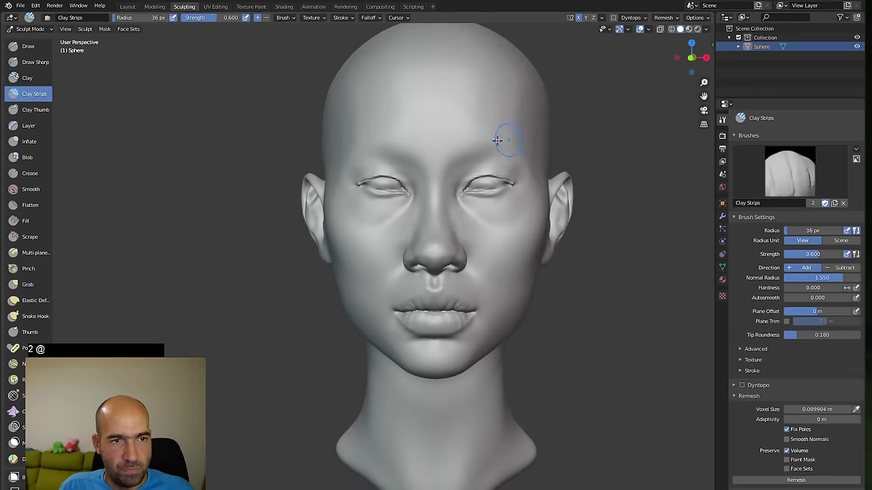
{"action": "mouse_move", "coordinate": [473, 145]}
{"action": "left_mouse_down"}
{"action": "mouse_move", "coordinate": [465, 152]}
{"action": "mouse_move", "coordinate": [507, 147]}
{"action": "left_mouse_up"}
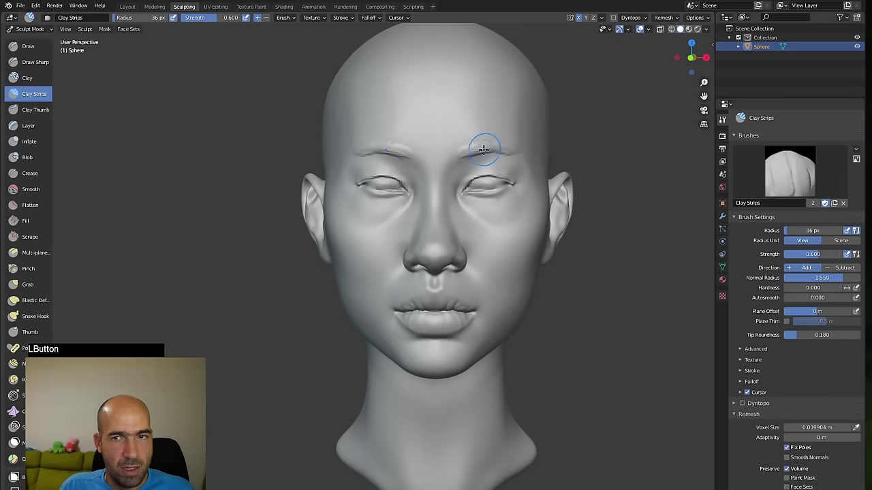
{"action": "left_click_drag", "start_coordinate": [464, 158], "coordinate": [495, 154], "text": "shift"}
- Add fine hair strokes to the eyebrows with the Draw Sharp brush at 19 px radius and strength 0.500
{"action": "left_click_drag", "start_coordinate": [609, 141], "coordinate": [607, 137], "text": "ctrl+alt"}
{"action": "key", "text": "1"}
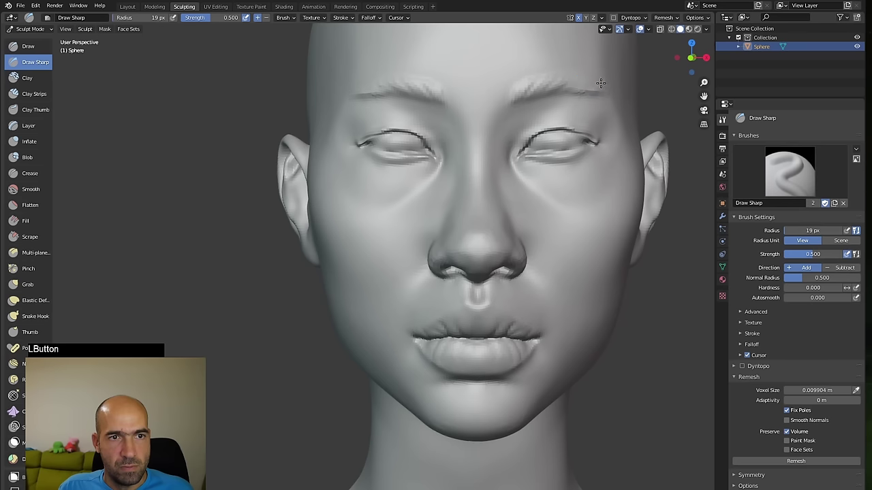
{"action": "left_click_drag", "start_coordinate": [578, 129], "coordinate": [548, 162], "text": "ctrl+alt"}
{"action": "left_click_drag", "start_coordinate": [547, 162], "coordinate": [558, 162], "text": "alt"}
{"action": "left_click_drag", "start_coordinate": [558, 162], "coordinate": [545, 165], "text": "ctrl+alt"}
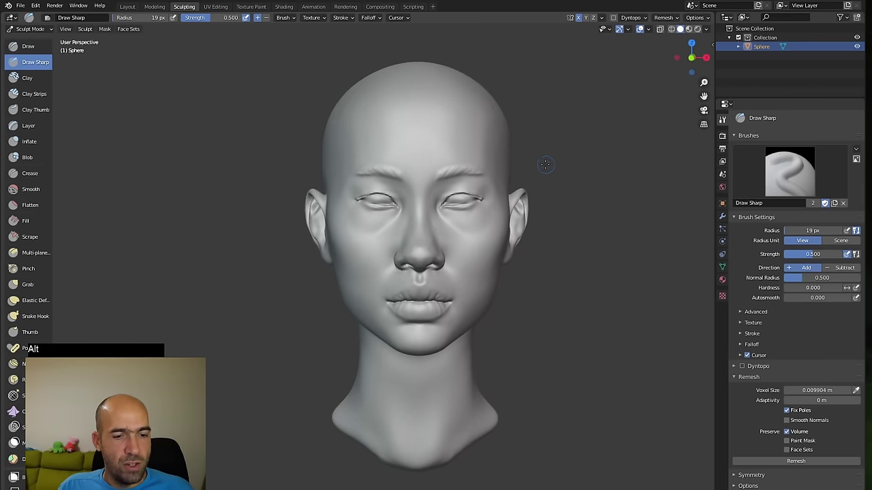
- Reshape the jaw sides and lower cheeks from the front with the Grab brush, enlarging its radius to 128 px
{"action": "key", "text": "g"}
{"action": "key", "text": "bracketright"}
{"action": "key", "text": "bracketright"}
{"action": "key", "text": "bracketright"}
{"action": "key", "text": "bracketright"}
{"action": "key", "text": "bracketright"}
{"action": "key", "text": "bracketright"}
{"action": "key", "text": "bracketright"}
{"action": "key", "text": "bracketright"}
{"action": "key", "text": "bracketright"}
{"action": "key", "text": "bracketright"}
{"action": "key", "text": "bracketright"}
{"action": "key", "text": "bracketright"}
{"action": "key", "text": "bracketright"}
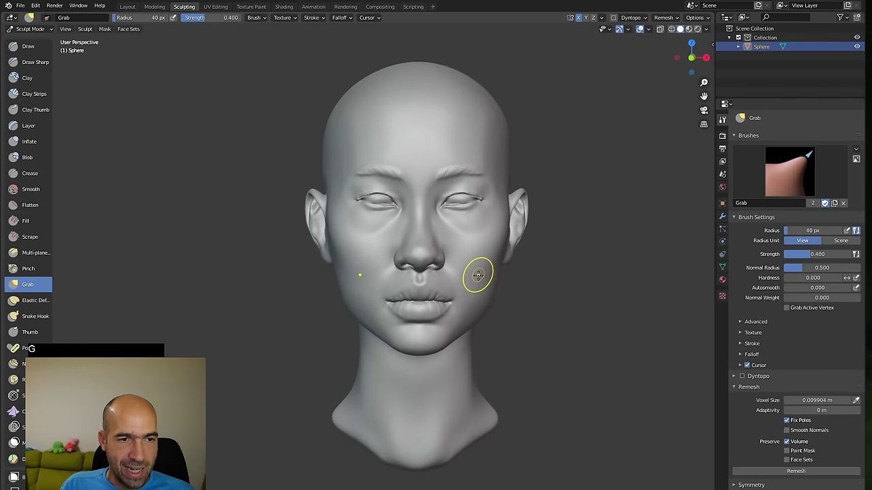
{"action": "key", "text": "bracketright"}
{"action": "key", "text": "bracketright"}
{"action": "key", "text": "bracketright"}
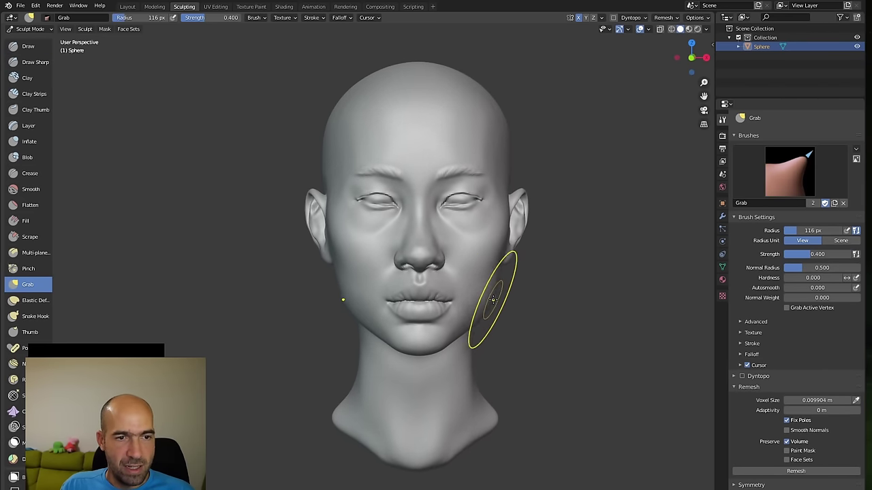
{"action": "left_click", "coordinate": [493, 299]}
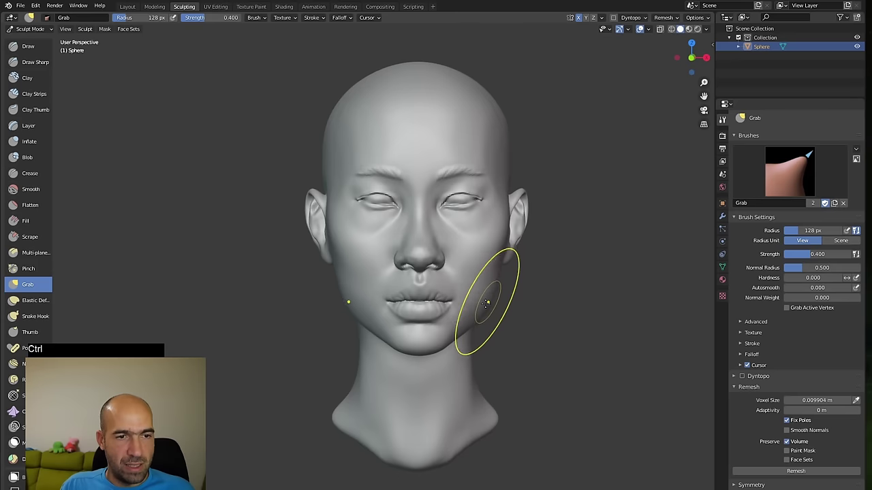
{"action": "mouse_move", "coordinate": [524, 296]}
{"action": "left_mouse_down", "text": "alt"}
{"action": "mouse_move", "coordinate": [502, 289]}
{"action": "mouse_move", "coordinate": [500, 299]}
{"action": "mouse_move", "coordinate": [526, 302]}
{"action": "left_mouse_up", "text": "alt"}
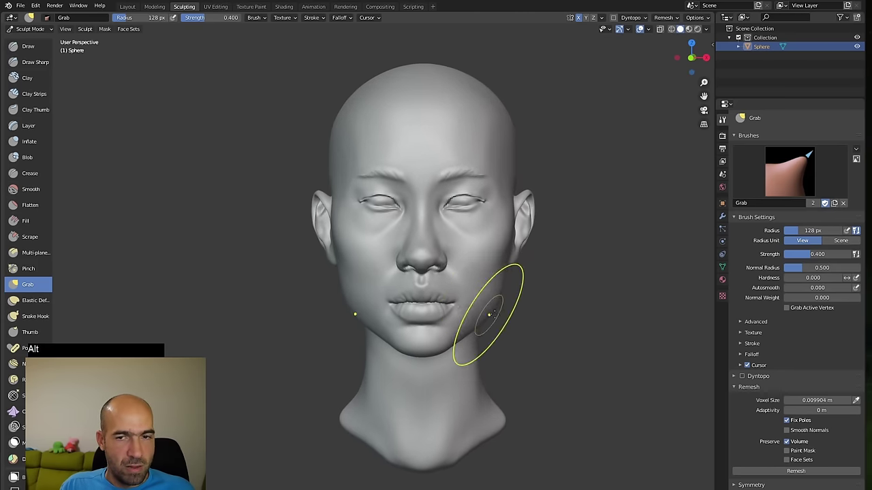
- Refine the chin and lower jawline from the front with the Grab brush reduced to 58 px radius
{"action": "key", "text": "bracketleft"}
{"action": "key", "text": "bracketleft"}
{"action": "key", "text": "bracketleft"}
{"action": "key", "text": "bracketleft"}
{"action": "key", "text": "bracketleft"}
{"action": "key", "text": "bracketleft"}
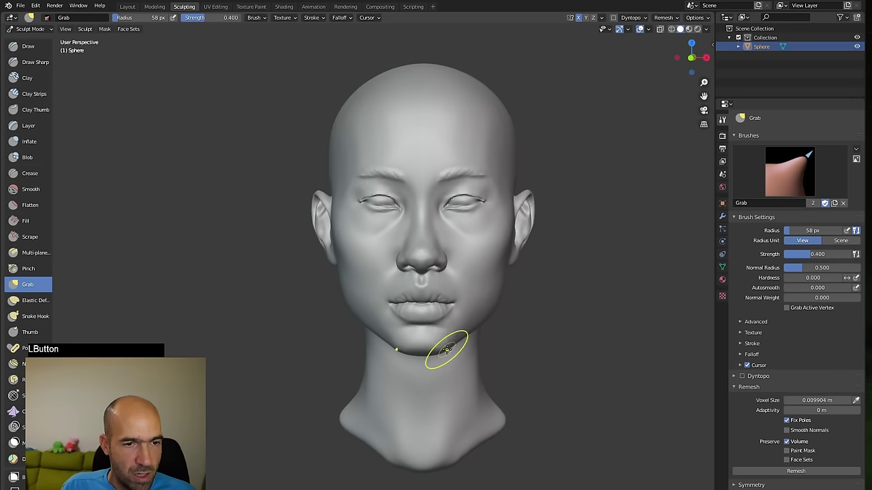
{"action": "key", "text": "shift"}
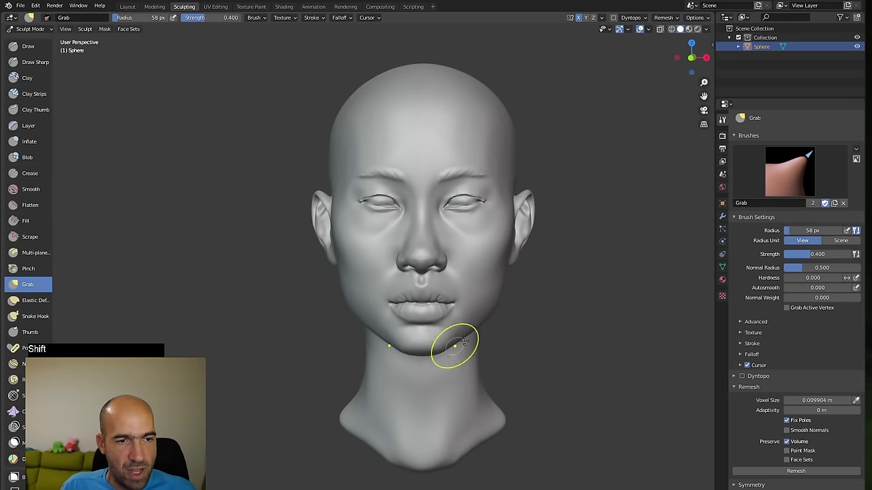
- Build up the jawline below the cheek with the Draw brush at 58 px radius and strength 0.500, smoothing the transition
{"action": "left_click_drag", "start_coordinate": [453, 346], "coordinate": [562, 333], "text": "alt"}
{"action": "left_click_drag", "start_coordinate": [563, 334], "coordinate": [523, 312], "text": "alt"}
{"action": "left_click_drag", "start_coordinate": [555, 319], "coordinate": [541, 312], "text": "alt+shift"}
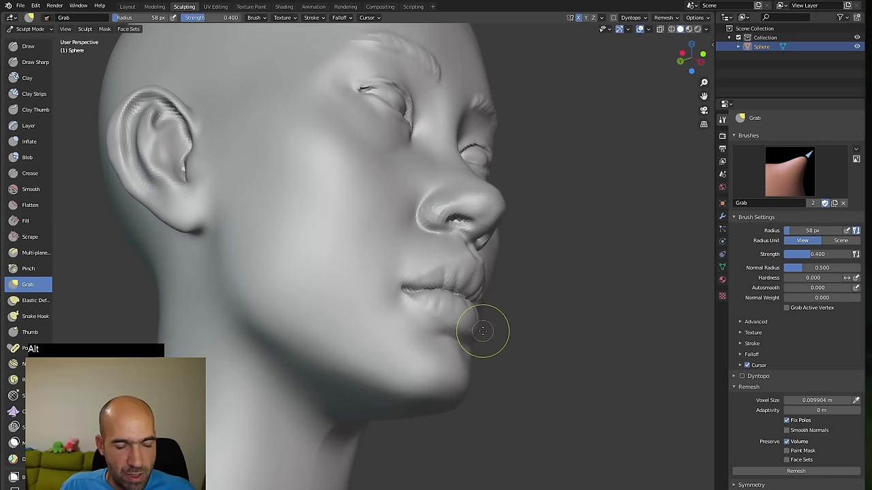
{"action": "key", "text": "x"}
{"action": "mouse_move", "coordinate": [422, 386]}
{"action": "left_mouse_down"}
{"action": "mouse_move", "coordinate": [431, 394]}
{"action": "mouse_move", "coordinate": [309, 310]}
{"action": "mouse_move", "coordinate": [308, 321]}
{"action": "left_mouse_up"}
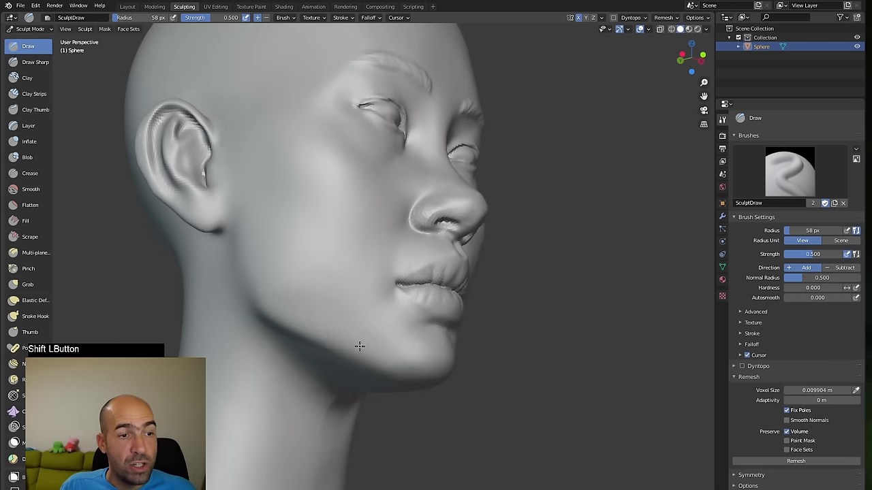
{"action": "left_click_drag", "start_coordinate": [313, 351], "coordinate": [303, 335], "text": "shift"}
{"action": "left_click_drag", "start_coordinate": [544, 357], "coordinate": [526, 398], "text": "alt"}
{"action": "left_click_drag", "start_coordinate": [538, 335], "coordinate": [542, 281], "text": "alt"}
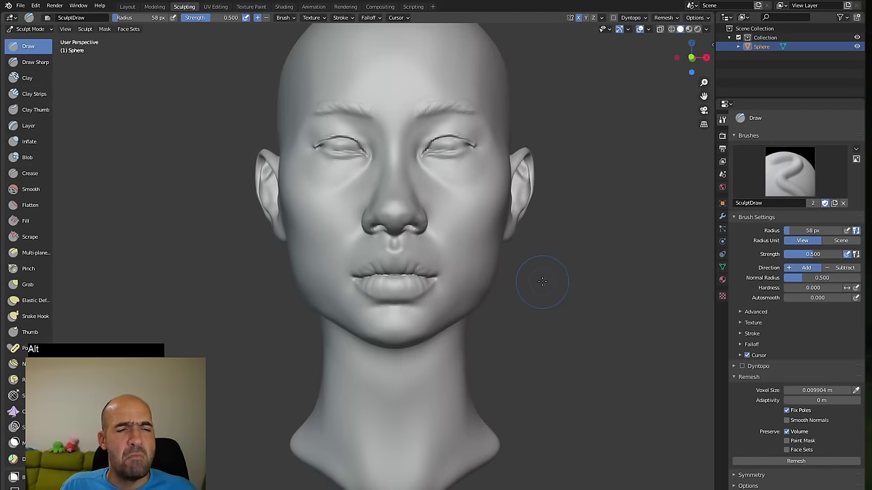
- Reshape the lower lip, chin and underside of the jaw from front and profile with the Grab brush, enlarging its radius to 101 px
{"action": "key", "text": "g"}
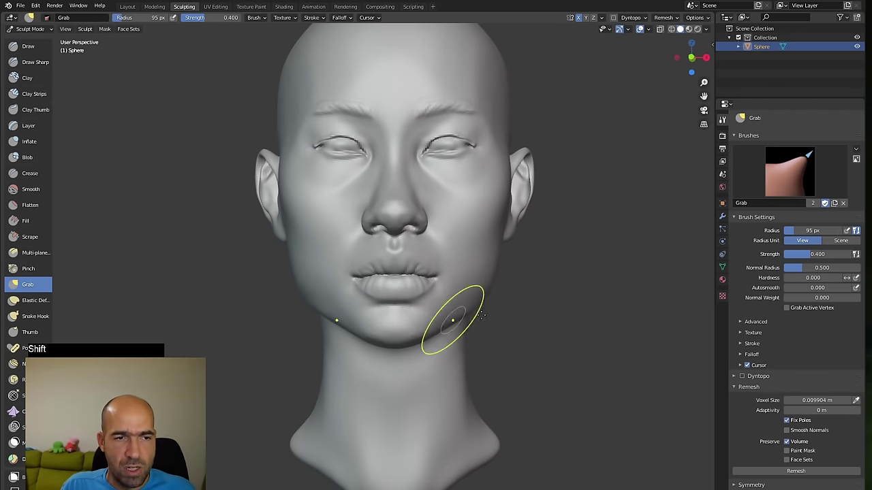
{"action": "left_click_drag", "start_coordinate": [545, 320], "coordinate": [539, 270], "text": "ctrl+alt"}
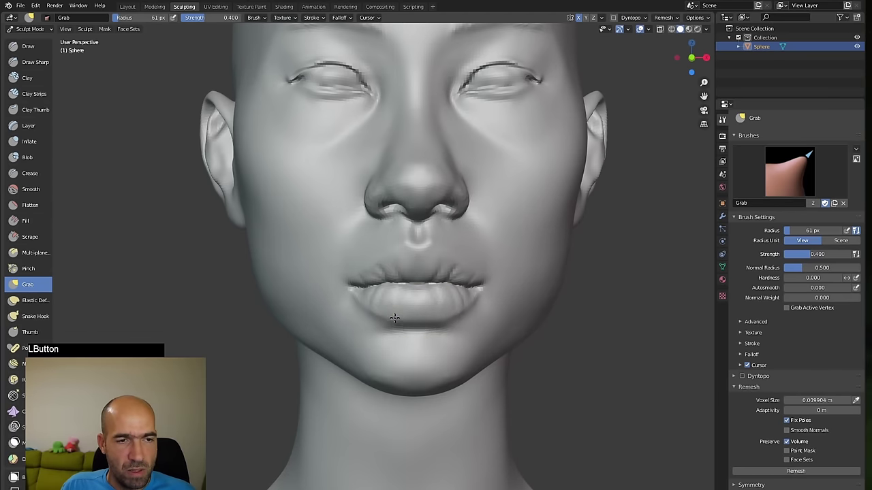
{"action": "left_click_drag", "start_coordinate": [593, 325], "coordinate": [482, 291], "text": "alt"}
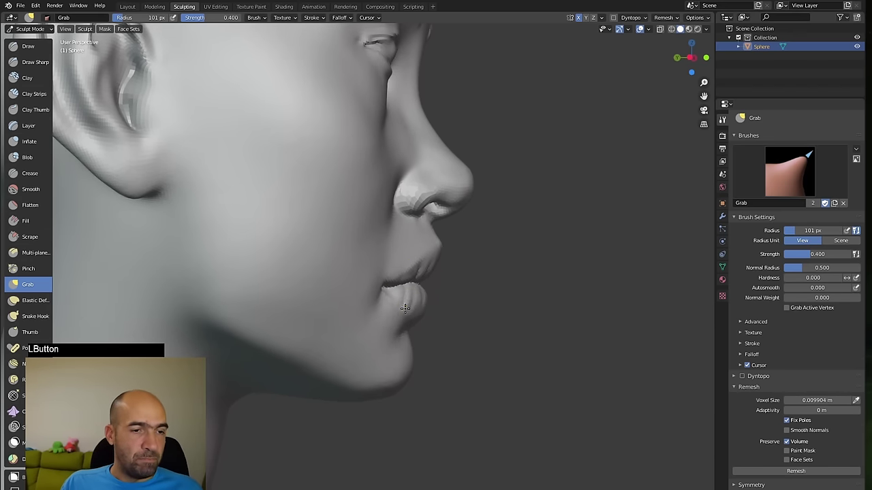
{"action": "mouse_move", "coordinate": [470, 302]}
{"action": "left_mouse_down", "text": "alt"}
{"action": "mouse_move", "coordinate": [404, 302]}
{"action": "mouse_move", "coordinate": [407, 314]}
{"action": "mouse_move", "coordinate": [393, 322]}
{"action": "mouse_move", "coordinate": [395, 315]}
{"action": "left_mouse_up", "text": "alt"}
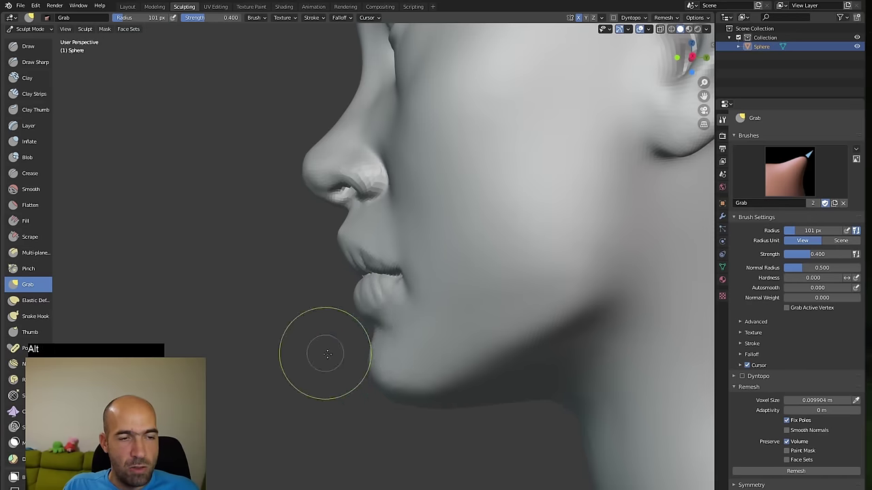
{"action": "left_click_drag", "start_coordinate": [327, 354], "coordinate": [415, 327], "text": "alt"}
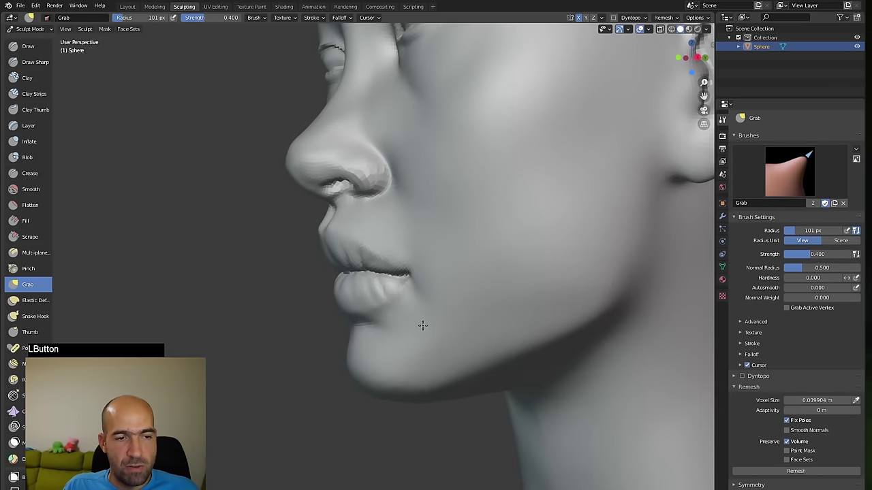
{"action": "left_click_drag", "start_coordinate": [432, 385], "coordinate": [426, 395]}
{"action": "left_click_drag", "start_coordinate": [405, 412], "coordinate": [396, 421], "text": "ctrl+alt"}
{"action": "mouse_move", "coordinate": [395, 378]}
{"action": "left_mouse_down", "text": "ctrl+alt"}
{"action": "mouse_move", "coordinate": [393, 361]}
{"action": "mouse_move", "coordinate": [388, 394]}
{"action": "mouse_move", "coordinate": [412, 352]}
{"action": "mouse_move", "coordinate": [448, 358]}
{"action": "left_mouse_up", "text": "ctrl+alt"}
{"action": "mouse_move", "coordinate": [447, 358]}
{"action": "left_mouse_down", "text": "alt"}
{"action": "mouse_move", "coordinate": [420, 331]}
{"action": "mouse_move", "coordinate": [464, 312]}
{"action": "mouse_move", "coordinate": [603, 290]}
{"action": "mouse_move", "coordinate": [570, 295]}
{"action": "left_mouse_up", "text": "alt"}
{"action": "left_click_drag", "start_coordinate": [412, 307], "coordinate": [392, 315], "text": "shift"}
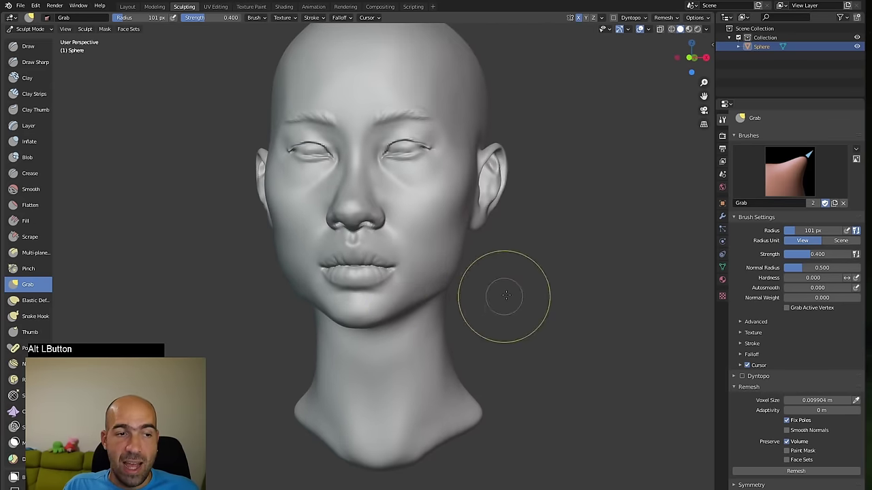
- Adjust the sides of the jaw from front and three-quarter views with the Grab brush at 101 px radius
{"action": "left_click_drag", "start_coordinate": [505, 296], "coordinate": [538, 297], "text": "alt"}
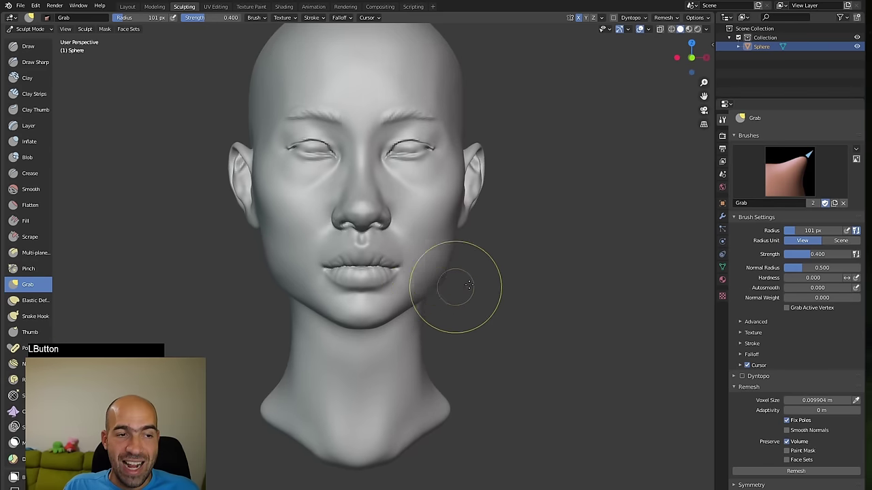
{"action": "mouse_move", "coordinate": [469, 285]}
{"action": "left_mouse_down", "text": "alt"}
{"action": "mouse_move", "coordinate": [451, 262]}
{"action": "mouse_move", "coordinate": [425, 272]}
{"action": "mouse_move", "coordinate": [520, 278]}
{"action": "mouse_move", "coordinate": [510, 276]}
{"action": "left_mouse_up", "text": "alt"}
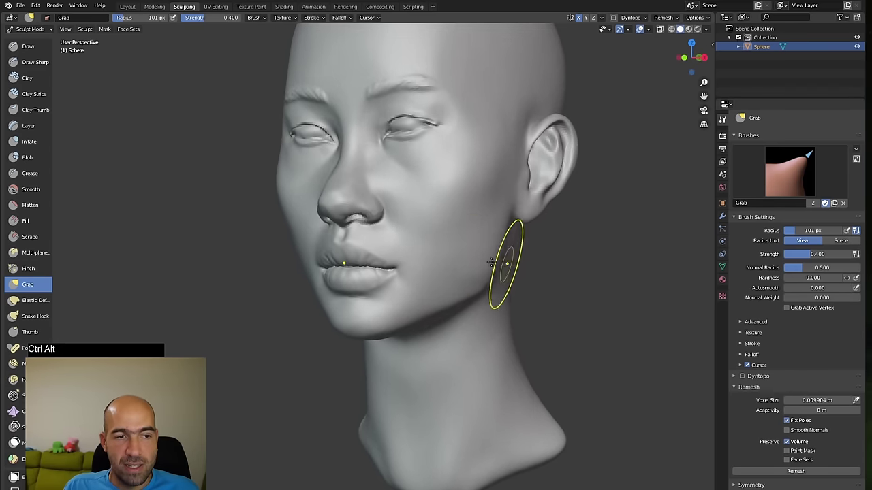
{"action": "mouse_move", "coordinate": [438, 253]}
{"action": "left_mouse_down", "text": "ctrl+alt"}
{"action": "mouse_move", "coordinate": [363, 308]}
{"action": "mouse_move", "coordinate": [523, 278]}
{"action": "mouse_move", "coordinate": [511, 257]}
{"action": "left_mouse_up", "text": "ctrl+alt"}
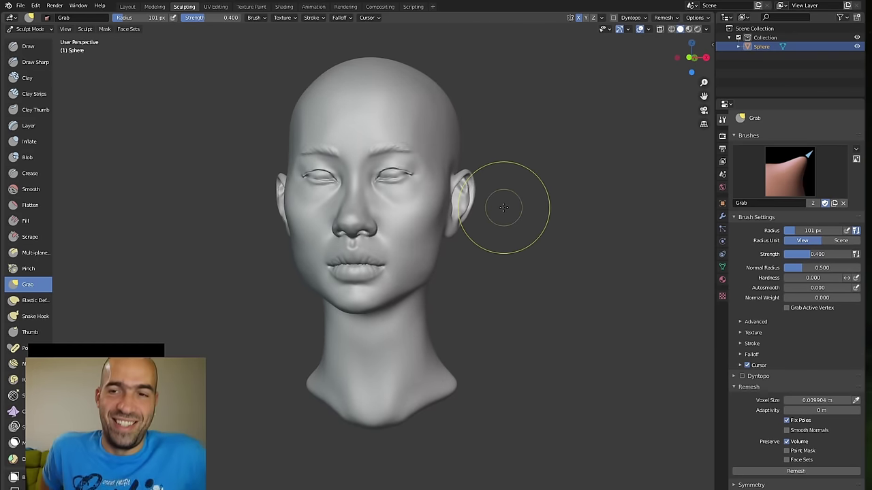
- Smooth the inner area of the eyeballs and carve beneath the upper eyelids with the Draw Sharp brush at 40 px radius and strength 0.500
{"action": "left_click_drag", "start_coordinate": [518, 217], "coordinate": [528, 252], "text": "alt"}
{"action": "mouse_move", "coordinate": [528, 254]}
{"action": "left_mouse_down", "text": "ctrl+alt"}
{"action": "mouse_move", "coordinate": [536, 288]}
{"action": "mouse_move", "coordinate": [517, 236]}
{"action": "mouse_move", "coordinate": [553, 274]}
{"action": "mouse_move", "coordinate": [658, 182]}
{"action": "left_mouse_up", "text": "ctrl+alt"}
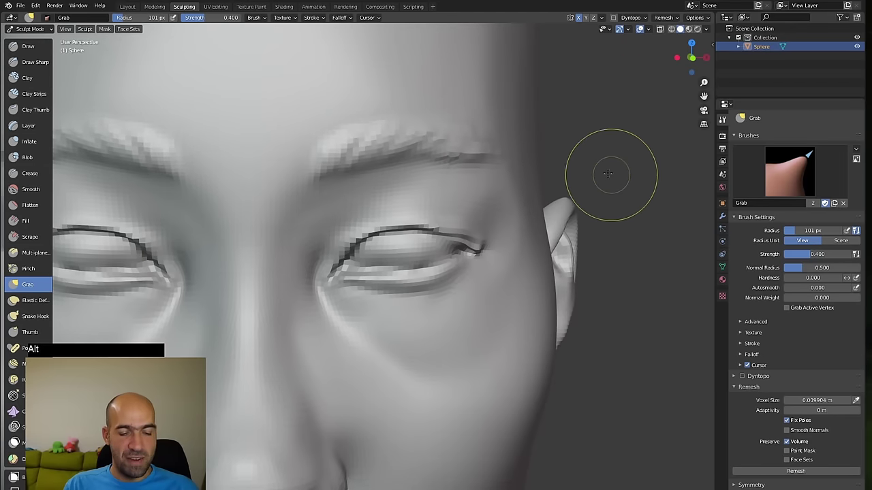
{"action": "key", "text": "1"}
{"action": "key", "text": "bracketleft"}
{"action": "key", "text": "bracketleft"}
{"action": "key", "text": "bracketleft"}
{"action": "key", "text": "bracketleft"}
{"action": "key", "text": "bracketleft"}
{"action": "key", "text": "bracketleft"}
{"action": "key", "text": "bracketleft"}
{"action": "key", "text": "bracketleft"}
{"action": "key", "text": "bracketleft"}
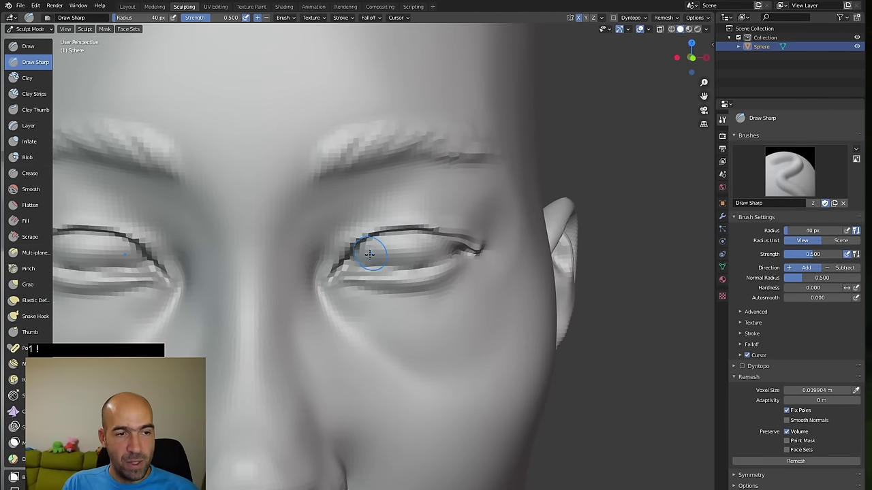
{"action": "left_click_drag", "start_coordinate": [362, 240], "coordinate": [364, 271], "text": "shift"}
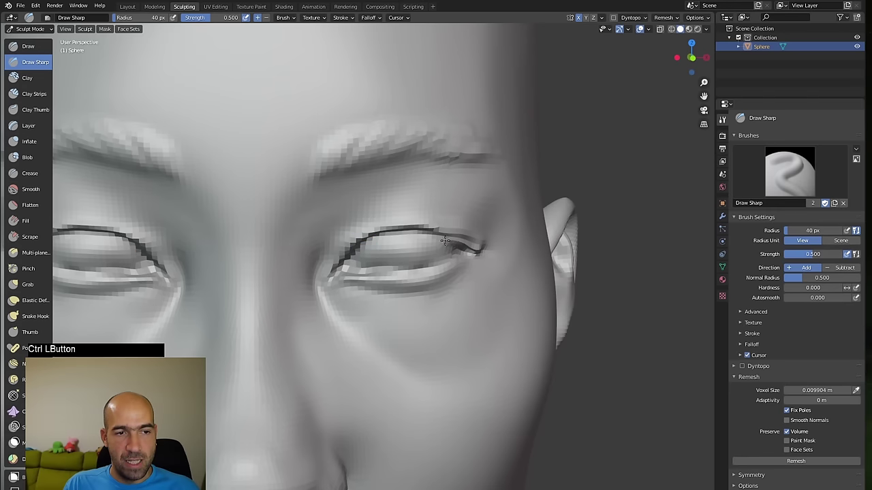
{"action": "mouse_move", "coordinate": [445, 240]}
{"action": "left_mouse_down", "text": "ctrl"}
{"action": "mouse_move", "coordinate": [454, 243]}
{"action": "mouse_move", "coordinate": [404, 234]}
{"action": "left_mouse_up", "text": "ctrl"}
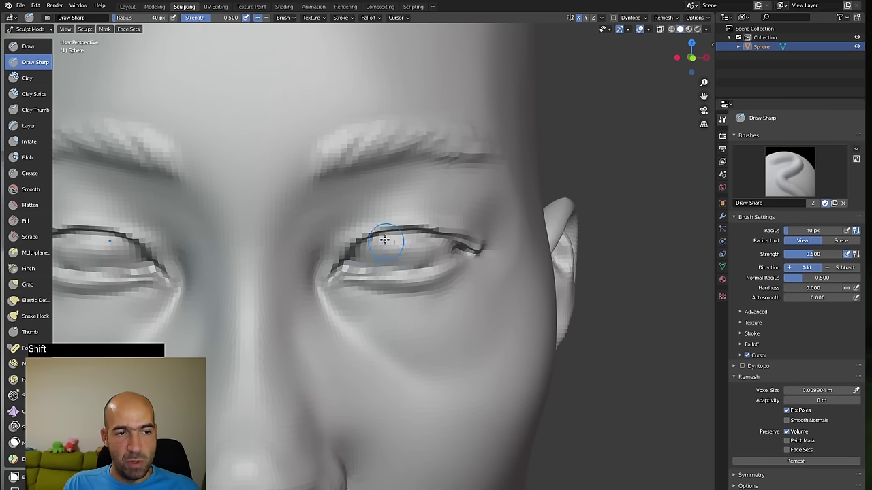
- Fill out the eyeballs between the lids with Clay Strips at 40 px radius and strength 0.600, smooth them, and undo the last stroke
{"action": "key", "text": "c"}
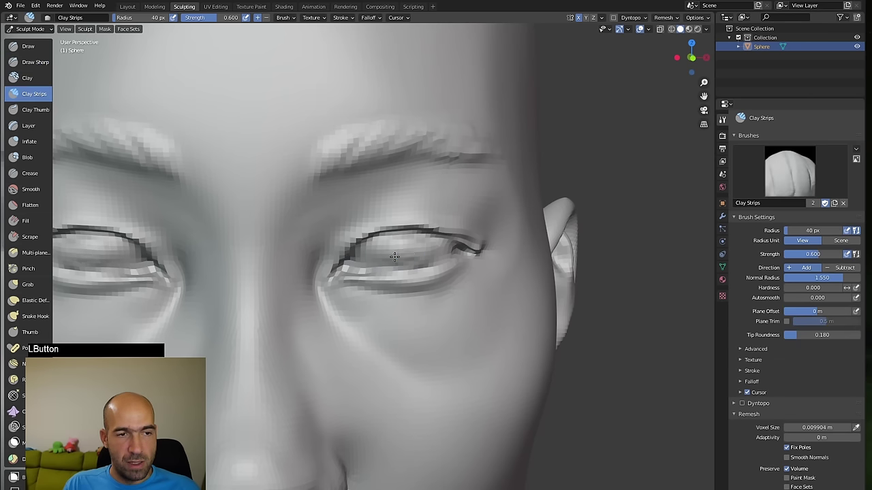
{"action": "mouse_move", "coordinate": [394, 256]}
{"action": "left_mouse_down"}
{"action": "mouse_move", "coordinate": [404, 247]}
{"action": "mouse_move", "coordinate": [416, 261]}
{"action": "mouse_move", "coordinate": [412, 253]}
{"action": "left_mouse_up"}
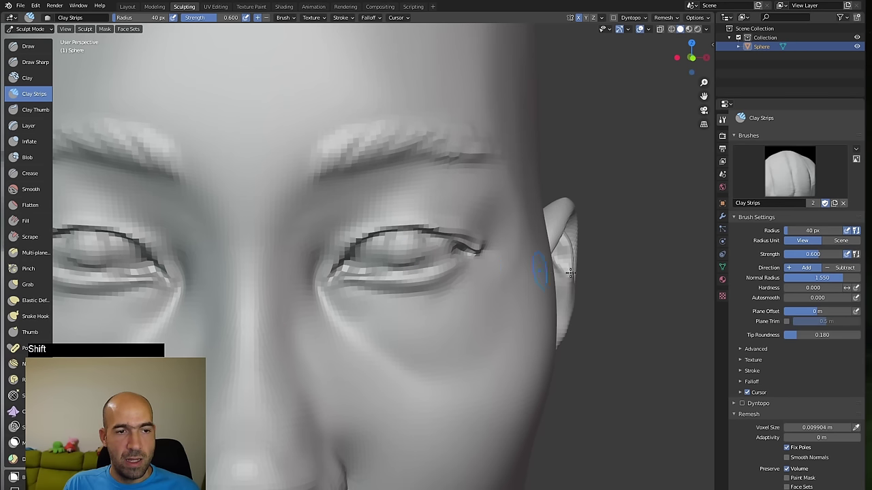
{"action": "left_click_drag", "start_coordinate": [571, 272], "coordinate": [600, 299], "text": "ctrl+alt"}
{"action": "left_click_drag", "start_coordinate": [525, 297], "coordinate": [498, 271], "text": "alt"}
{"action": "left_click_drag", "start_coordinate": [497, 271], "coordinate": [484, 252], "text": "ctrl+alt"}
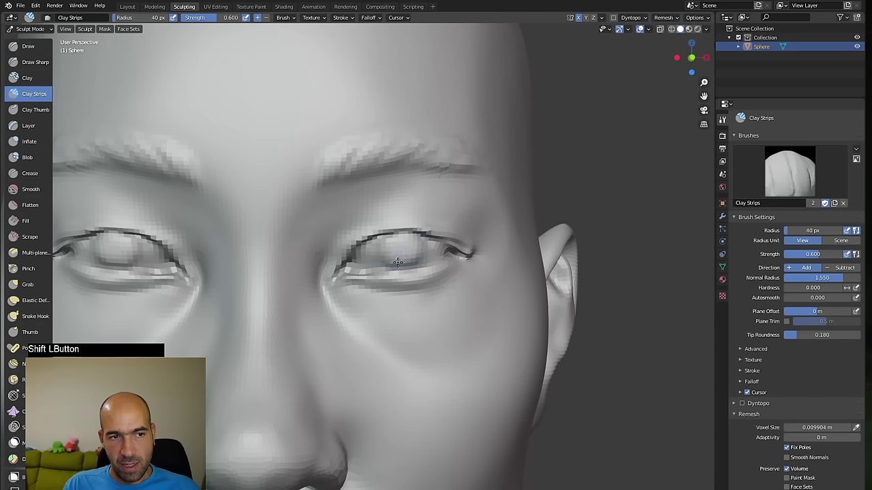
{"action": "mouse_move", "coordinate": [398, 262]}
{"action": "left_mouse_down", "text": "shift"}
{"action": "mouse_move", "coordinate": [497, 289]}
{"action": "mouse_move", "coordinate": [484, 278]}
{"action": "mouse_move", "coordinate": [460, 292]}
{"action": "mouse_move", "coordinate": [399, 292]}
{"action": "mouse_move", "coordinate": [443, 286]}
{"action": "mouse_move", "coordinate": [476, 271]}
{"action": "mouse_move", "coordinate": [473, 264]}
{"action": "left_mouse_up", "text": "shift"}
{"action": "key", "text": "ctrl+z"}
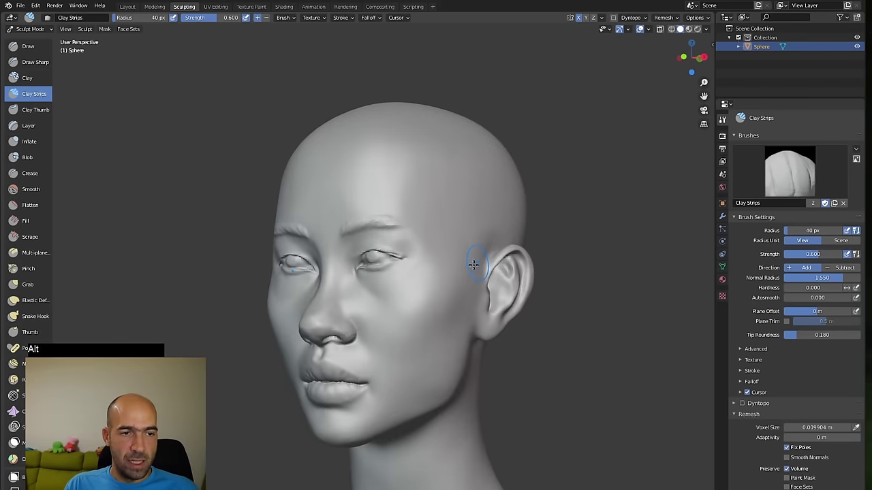
- Reshape the front of the ear around the tragus and ear opening with the Grab brush at 71 px radius
{"action": "key", "text": "x"}
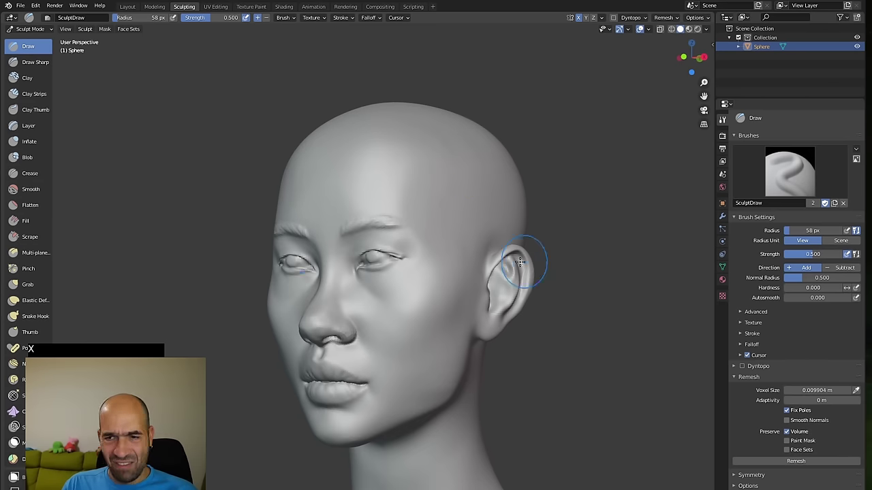
{"action": "key", "text": "bracketright"}
{"action": "key", "text": "bracketright"}
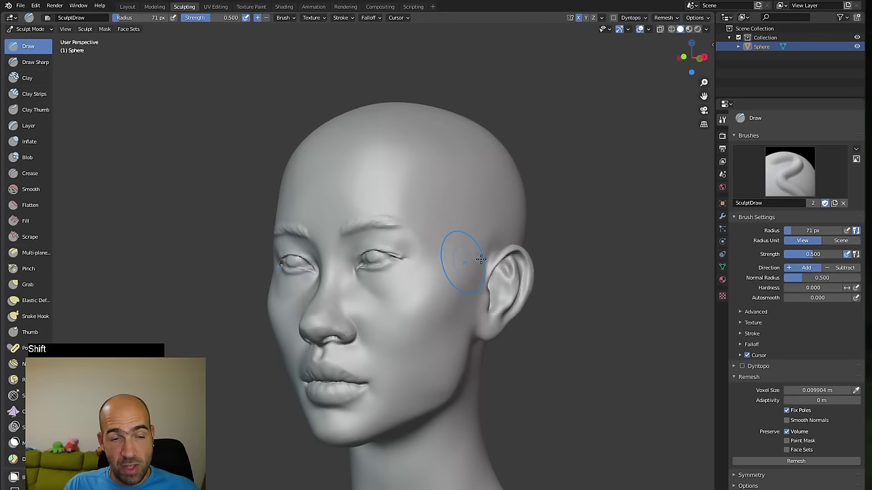
{"action": "mouse_move", "coordinate": [579, 247]}
{"action": "left_mouse_down", "text": "alt"}
{"action": "mouse_move", "coordinate": [598, 250]}
{"action": "mouse_move", "coordinate": [627, 222]}
{"action": "mouse_move", "coordinate": [589, 235]}
{"action": "left_mouse_up", "text": "alt"}
{"action": "left_click_drag", "start_coordinate": [589, 236], "coordinate": [448, 250], "text": "alt"}
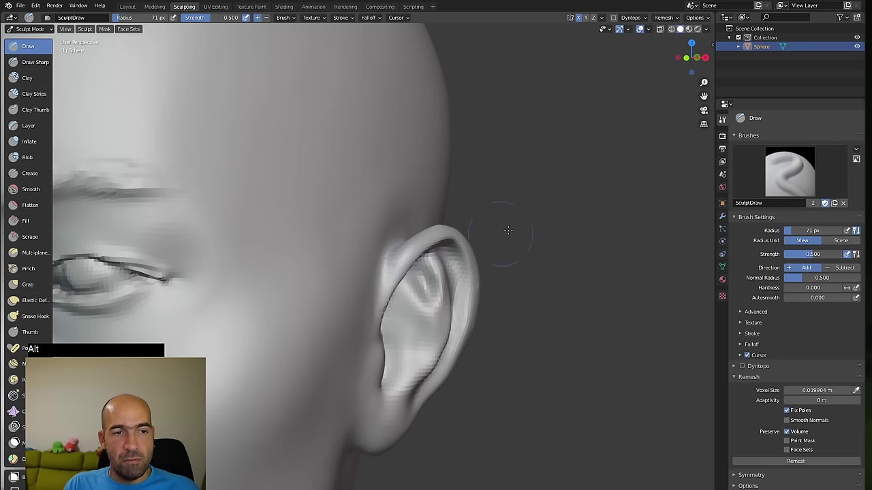
{"action": "left_click_drag", "start_coordinate": [508, 230], "coordinate": [422, 242], "text": "alt"}
{"action": "left_click_drag", "start_coordinate": [531, 268], "coordinate": [579, 268], "text": "alt"}
{"action": "key", "text": "g"}
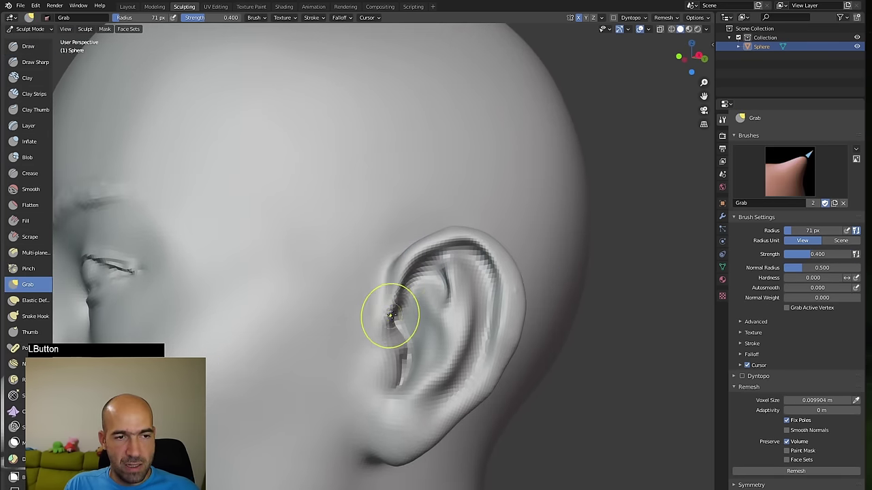
{"action": "left_click_drag", "start_coordinate": [492, 318], "coordinate": [479, 318], "text": "alt"}
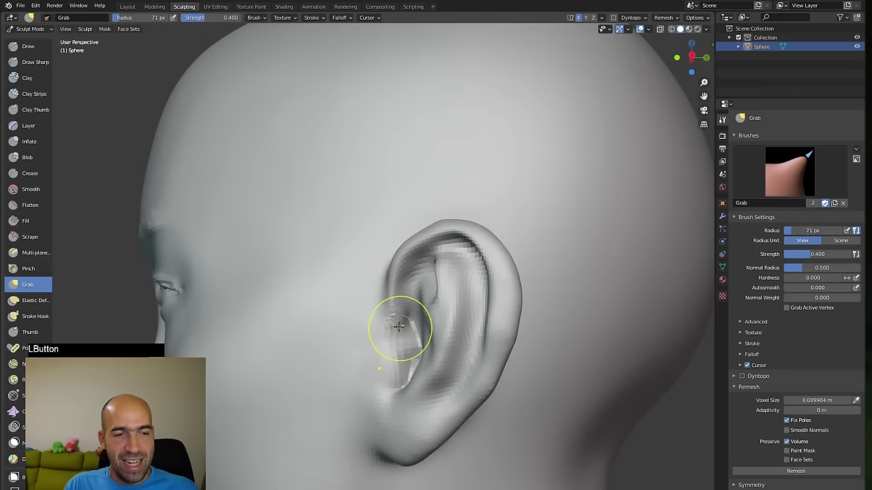
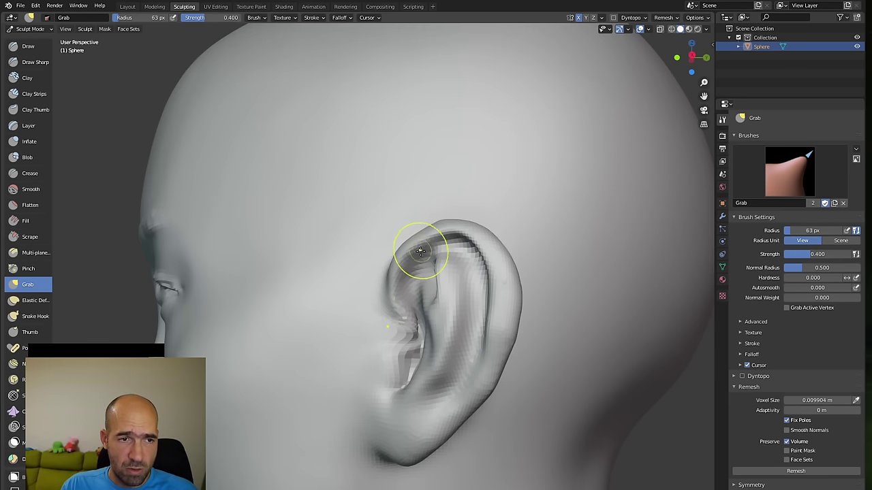
- Carve the groove inside the ear's upper and outer rim with the Draw brush subtracting at 45 px radius and strength 0.500
{"action": "key", "text": "bracketleft"}
{"action": "key", "text": "bracketleft"}
{"action": "key", "text": "bracketleft"}
{"action": "key", "text": "bracketleft"}
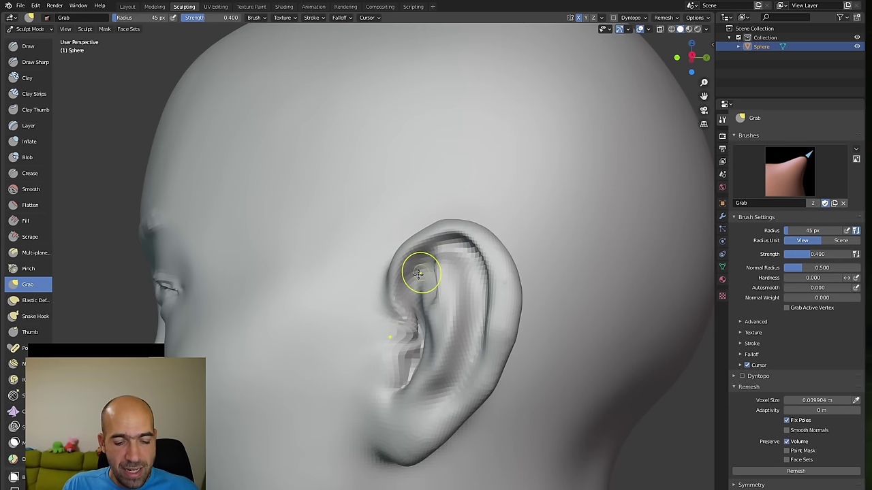
{"action": "key", "text": "x"}
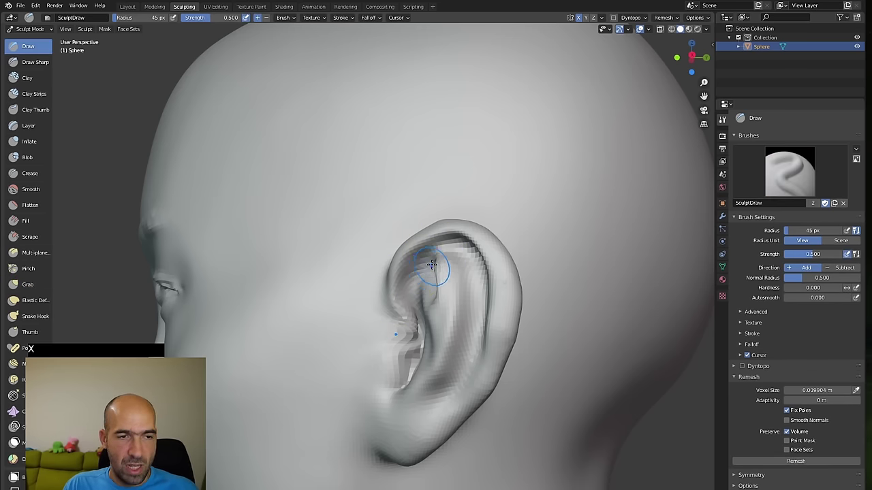
{"action": "mouse_move", "coordinate": [431, 266]}
{"action": "left_mouse_down", "text": "ctrl"}
{"action": "mouse_move", "coordinate": [418, 258]}
{"action": "mouse_move", "coordinate": [407, 290]}
{"action": "left_mouse_up", "text": "ctrl"}
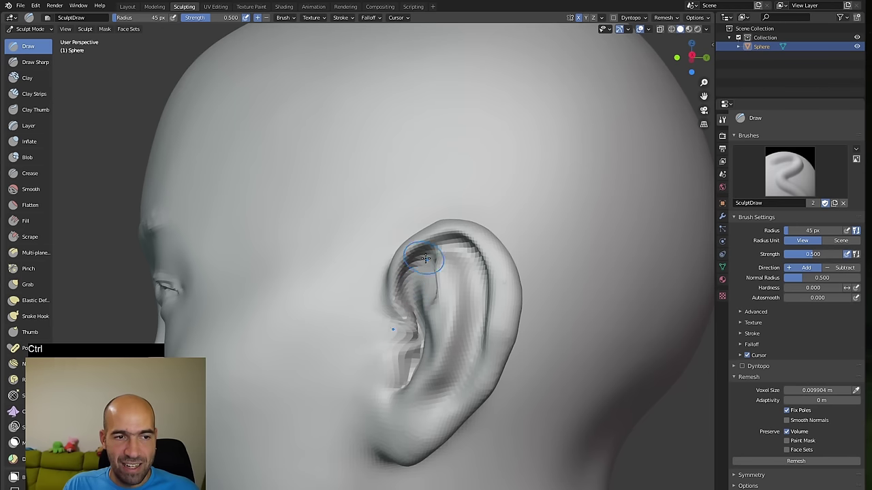
{"action": "left_click_drag", "start_coordinate": [107, 252], "coordinate": [207, 263], "text": "alt"}
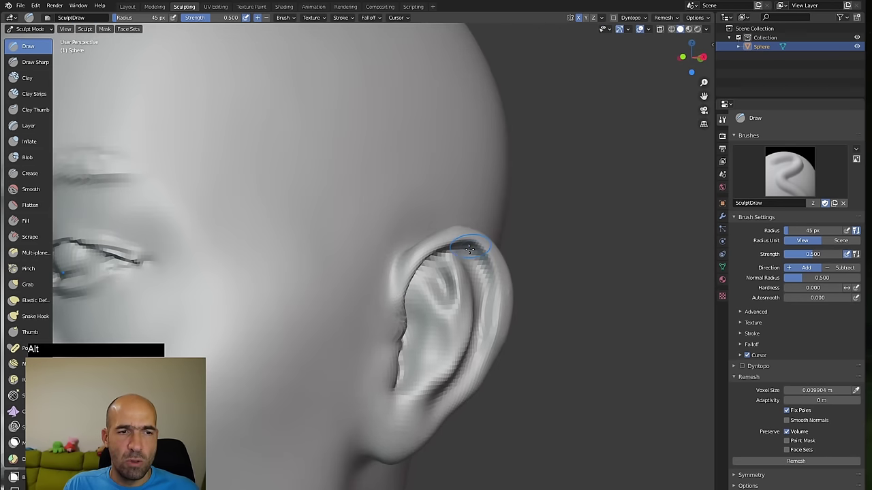
{"action": "left_click_drag", "start_coordinate": [455, 254], "coordinate": [475, 258], "text": "ctrl"}
{"action": "left_click_drag", "start_coordinate": [476, 288], "coordinate": [501, 338], "text": "ctrl"}
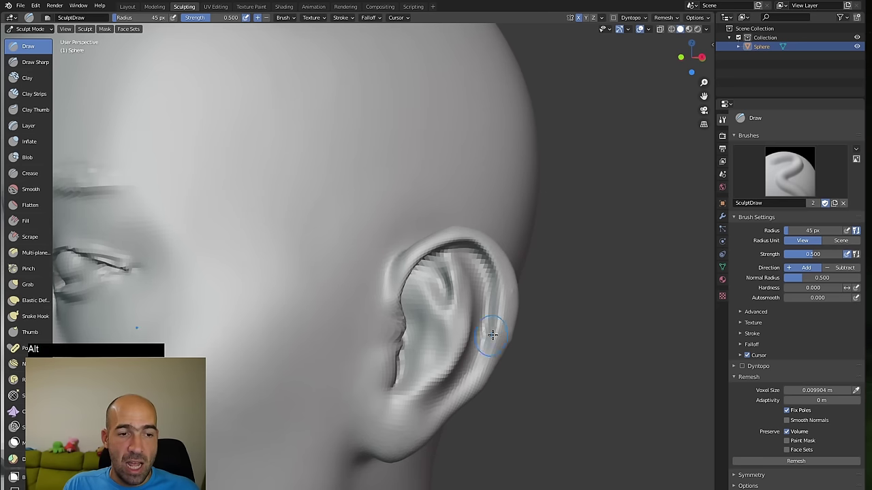
- Soften the ear's lower outer rim, inner bowl and the inner edge of the tragus by smoothing
{"action": "mouse_move", "coordinate": [465, 382]}
{"action": "left_mouse_down"}
{"action": "mouse_move", "coordinate": [430, 413]}
{"action": "mouse_move", "coordinate": [441, 413]}
{"action": "mouse_move", "coordinate": [437, 419]}
{"action": "left_mouse_up"}
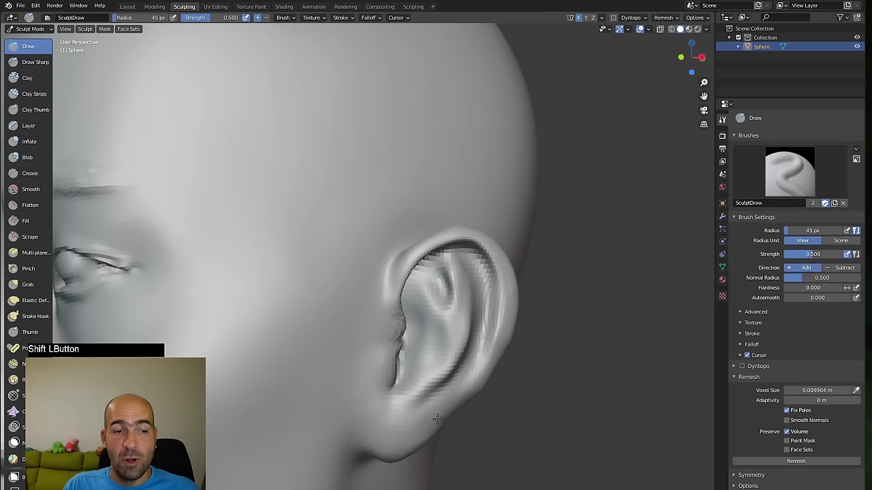
{"action": "left_click_drag", "start_coordinate": [553, 367], "coordinate": [575, 361], "text": "alt"}
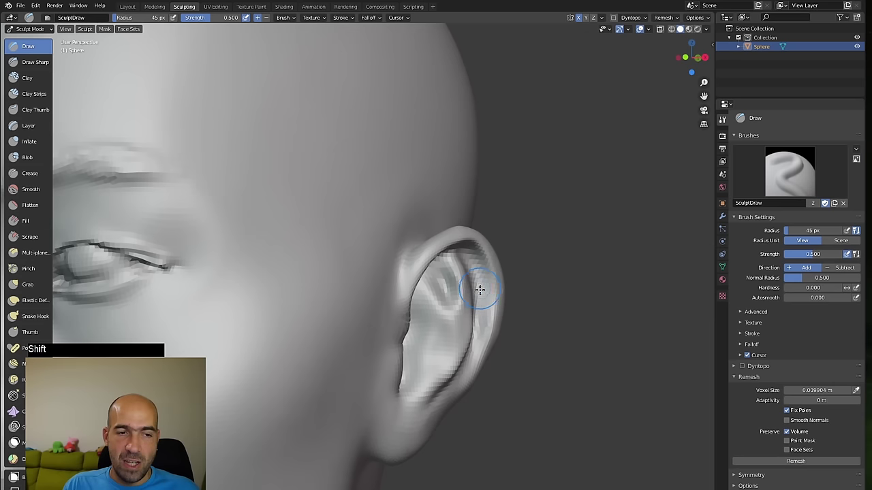
{"action": "left_click_drag", "start_coordinate": [435, 391], "coordinate": [426, 339], "text": "shift"}
{"action": "left_click_drag", "start_coordinate": [408, 376], "coordinate": [405, 398], "text": "shift"}
- Reshape the tragus at the front of the ear with the Grab brush at 67 px radius and strength 0.400
{"action": "mouse_move", "coordinate": [535, 362]}
{"action": "left_mouse_down", "text": "alt"}
{"action": "mouse_move", "coordinate": [486, 357]}
{"action": "mouse_move", "coordinate": [461, 366]}
{"action": "left_mouse_up", "text": "alt"}
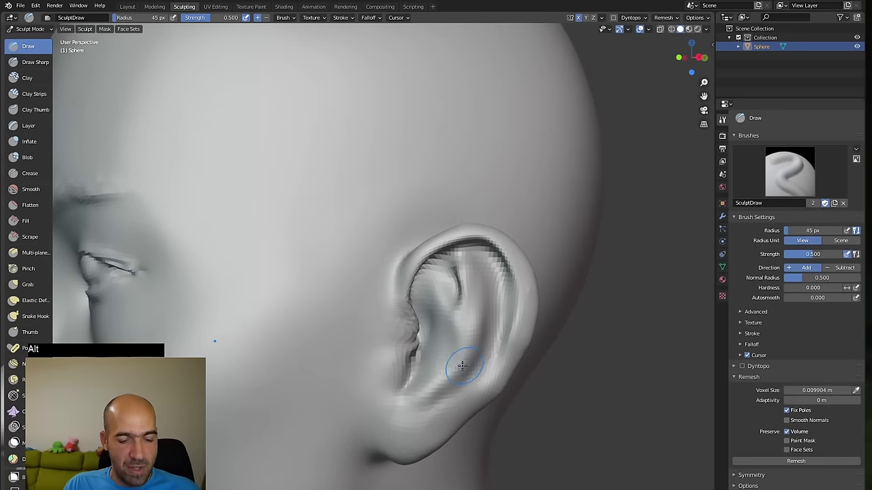
{"action": "key", "text": "g"}
{"action": "left_click_drag", "start_coordinate": [406, 368], "coordinate": [408, 327]}
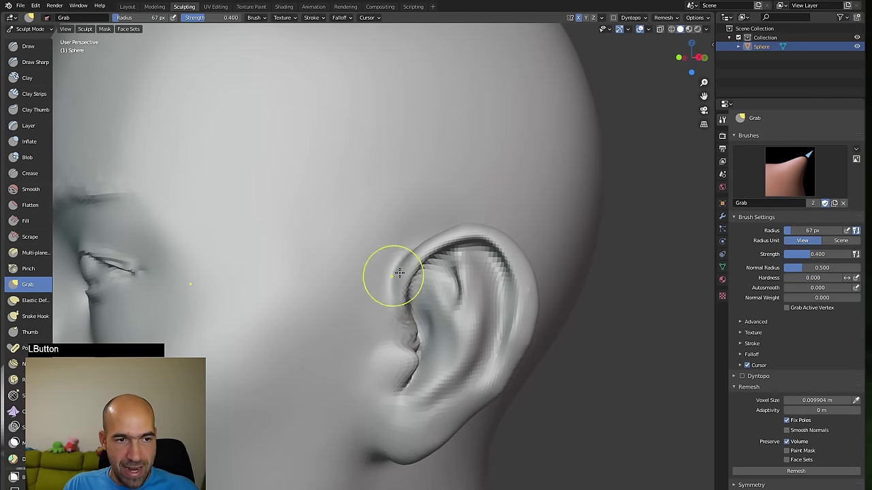
{"action": "left_click_drag", "start_coordinate": [422, 252], "coordinate": [633, 309], "text": "ctrl+alt"}
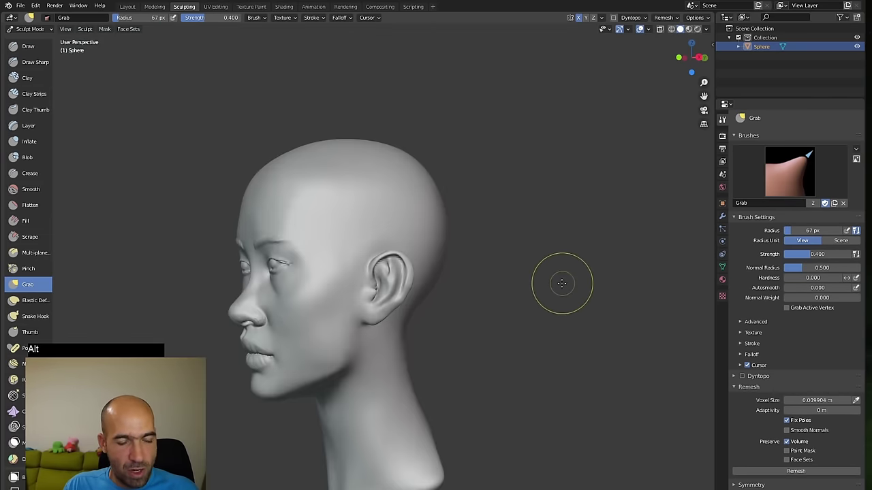
- Refine the nose in profile by grabbing the nostril wing and the bridge above the tip, and smooth the tip
{"action": "key", "text": "ctrl+space"}
{"action": "left_click_drag", "start_coordinate": [582, 292], "coordinate": [547, 291], "text": "alt"}
{"action": "left_click_drag", "start_coordinate": [441, 296], "coordinate": [443, 278], "text": "ctrl+alt"}
{"action": "mouse_move", "coordinate": [500, 281]}
{"action": "left_mouse_down", "text": "alt+shift"}
{"action": "mouse_move", "coordinate": [432, 291]}
{"action": "mouse_move", "coordinate": [477, 266]}
{"action": "left_mouse_up", "text": "alt+shift"}
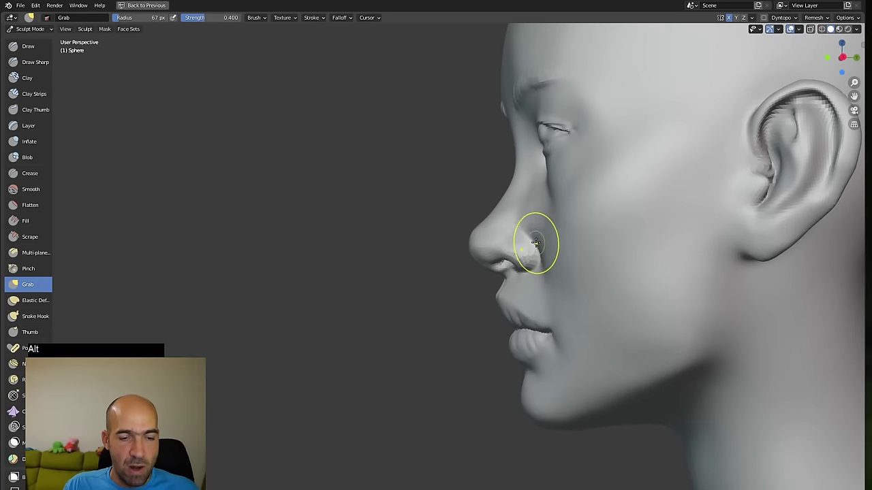
{"action": "key", "text": "g"}
{"action": "left_click_drag", "start_coordinate": [533, 236], "coordinate": [485, 226]}
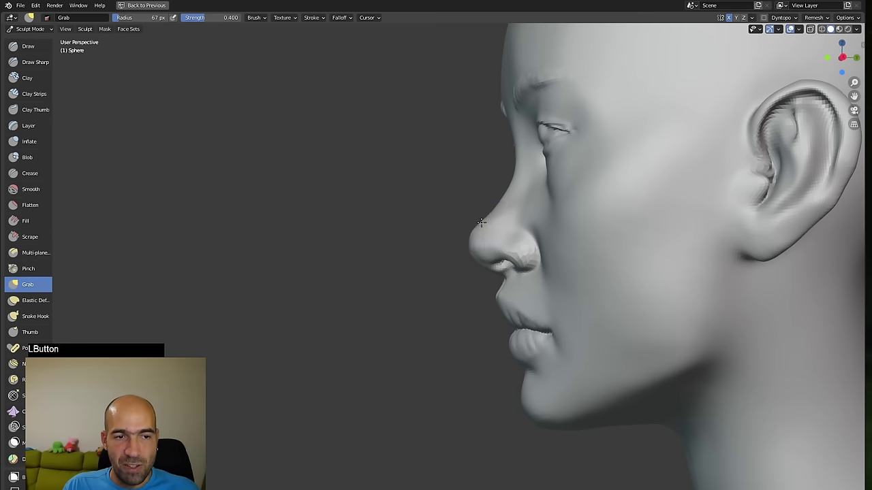
{"action": "left_click", "coordinate": [473, 230], "text": "shift"}
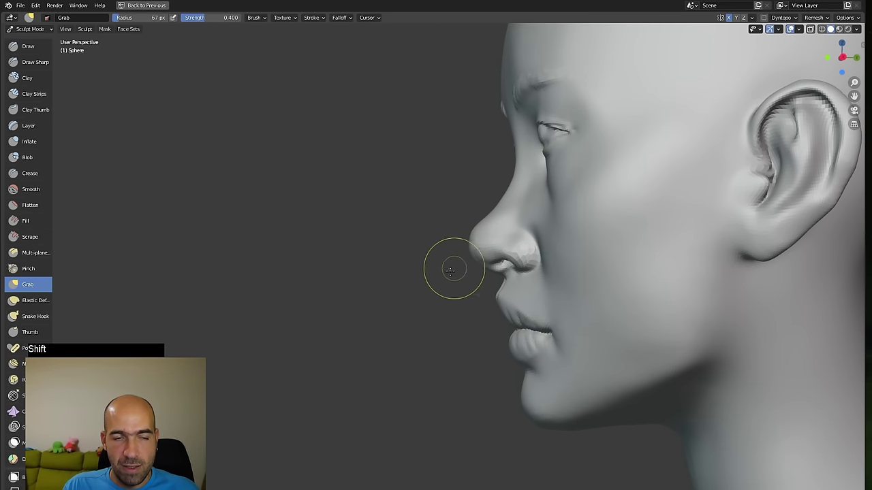
{"action": "mouse_move", "coordinate": [451, 266]}
{"action": "left_mouse_down", "text": "alt"}
{"action": "mouse_move", "coordinate": [504, 284]}
{"action": "mouse_move", "coordinate": [569, 285]}
{"action": "mouse_move", "coordinate": [538, 263]}
{"action": "mouse_move", "coordinate": [535, 238]}
{"action": "left_mouse_up", "text": "alt"}
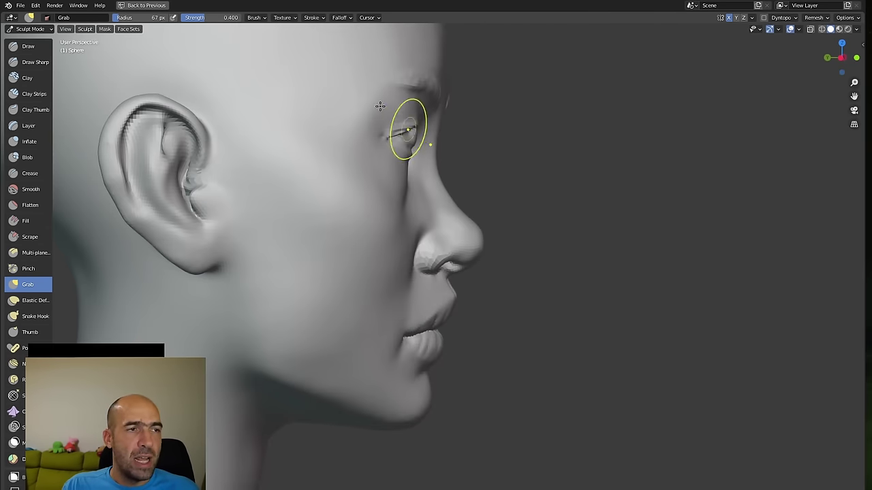
{"action": "left_click", "coordinate": [155, 10]}
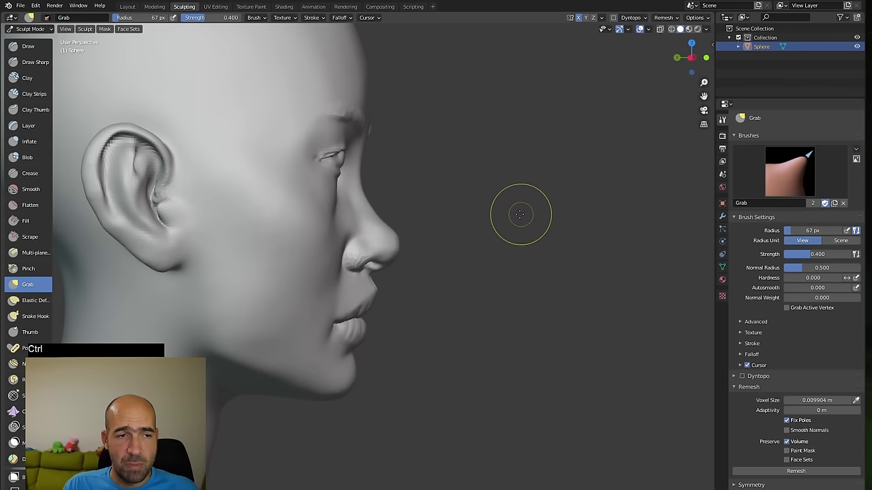
- Adjust the side of the nose above the nostril wing with the Grab brush and smooth its transition into the cheek
{"action": "middle_click_drag", "start_coordinate": [520, 215], "coordinate": [388, 232]}
{"action": "left_click_drag", "start_coordinate": [343, 225], "coordinate": [332, 231]}
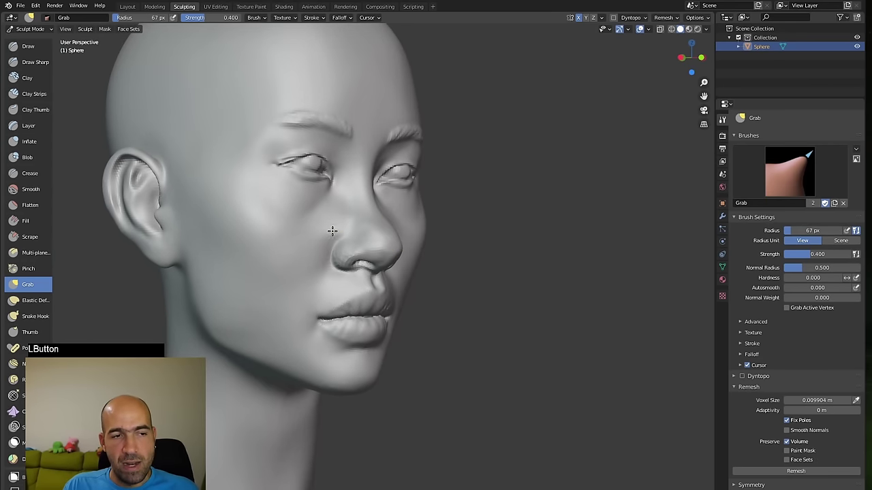
{"action": "left_click_drag", "start_coordinate": [485, 225], "coordinate": [478, 227], "text": "alt"}
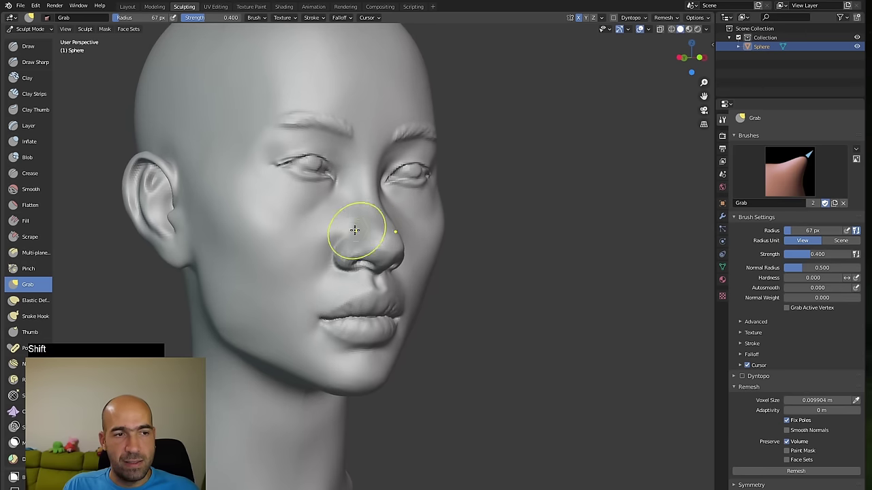
{"action": "left_click_drag", "start_coordinate": [341, 228], "coordinate": [319, 231], "text": "shift"}
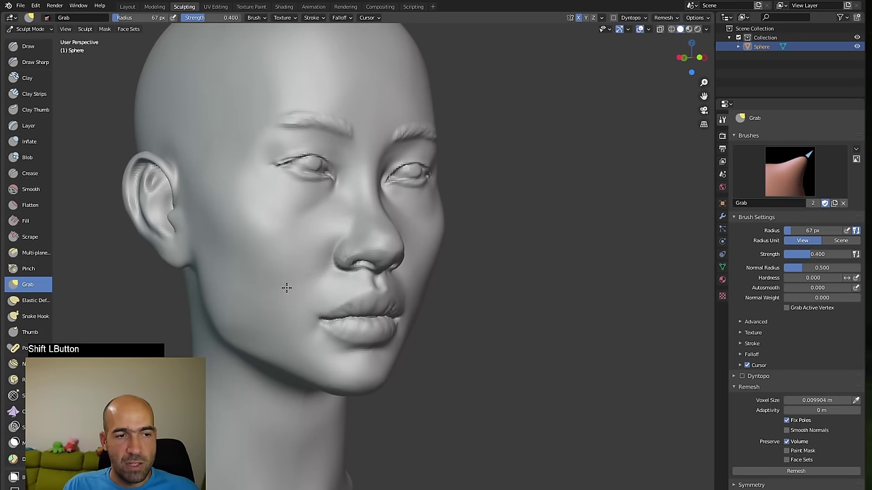
- Try a stroke down the cheek from below the ear toward the jaw, and undo it
{"action": "mouse_move", "coordinate": [307, 292]}
{"action": "left_mouse_down", "text": "alt"}
{"action": "mouse_move", "coordinate": [519, 275]}
{"action": "mouse_move", "coordinate": [570, 282]}
{"action": "mouse_move", "coordinate": [506, 277]}
{"action": "left_mouse_up", "text": "alt"}
{"action": "key", "text": "ctrl+z"}
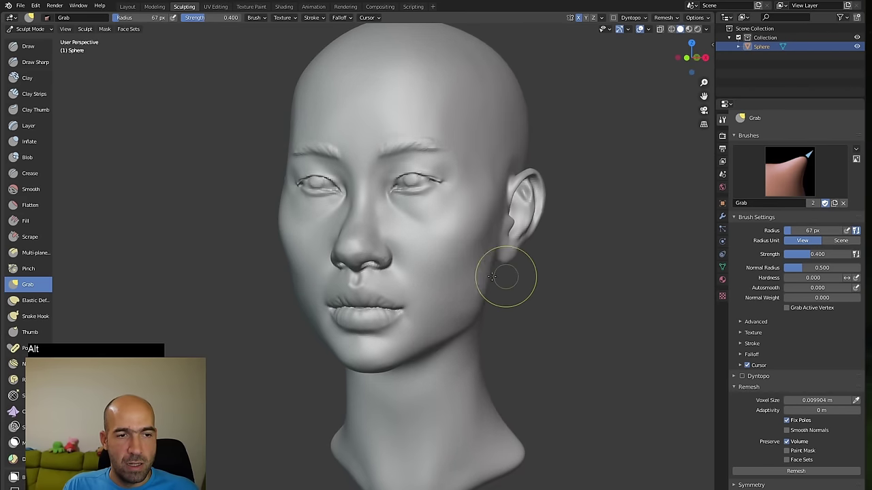
{"action": "left_click_drag", "start_coordinate": [487, 241], "coordinate": [440, 304], "text": "ctrl"}
{"action": "key", "text": "ctrl+z"}
{"action": "key", "text": "x"}
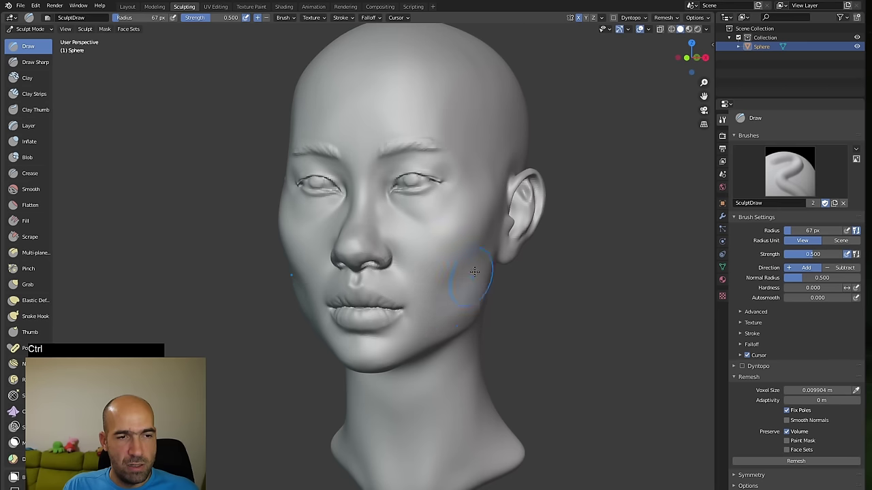
- Narrow the nose from the front by pulling the sides above the nostrils inward with the Grab brush at 67 px radius
{"action": "middle_click_drag", "start_coordinate": [474, 271], "coordinate": [488, 277], "text": "alt"}
{"action": "left_click_drag", "start_coordinate": [428, 310], "coordinate": [506, 306], "text": "alt"}
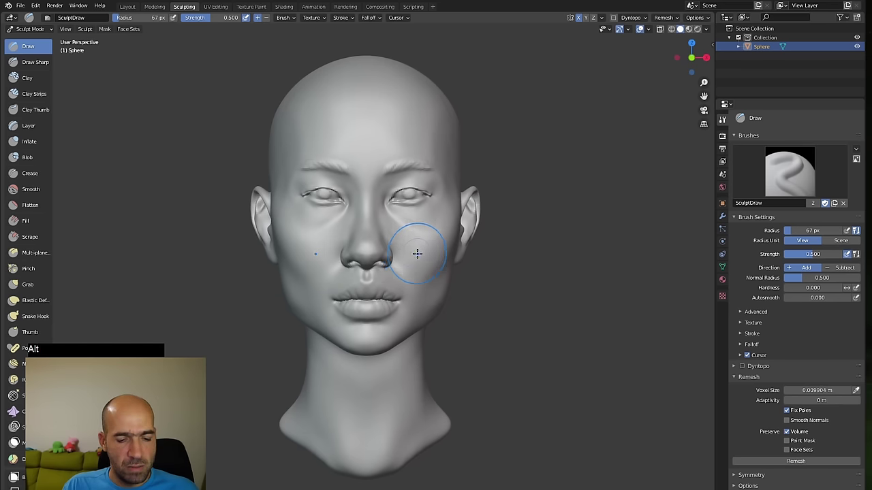
{"action": "key", "text": "g"}
{"action": "mouse_move", "coordinate": [388, 264]}
{"action": "left_mouse_down"}
{"action": "mouse_move", "coordinate": [390, 248]}
{"action": "mouse_move", "coordinate": [381, 252]}
{"action": "mouse_move", "coordinate": [469, 268]}
{"action": "left_mouse_up"}
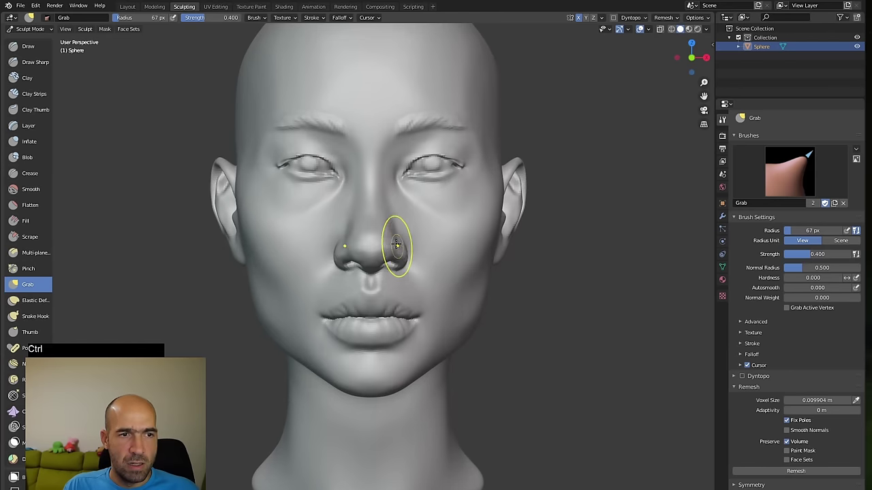
{"action": "left_click_drag", "start_coordinate": [395, 241], "coordinate": [387, 236]}
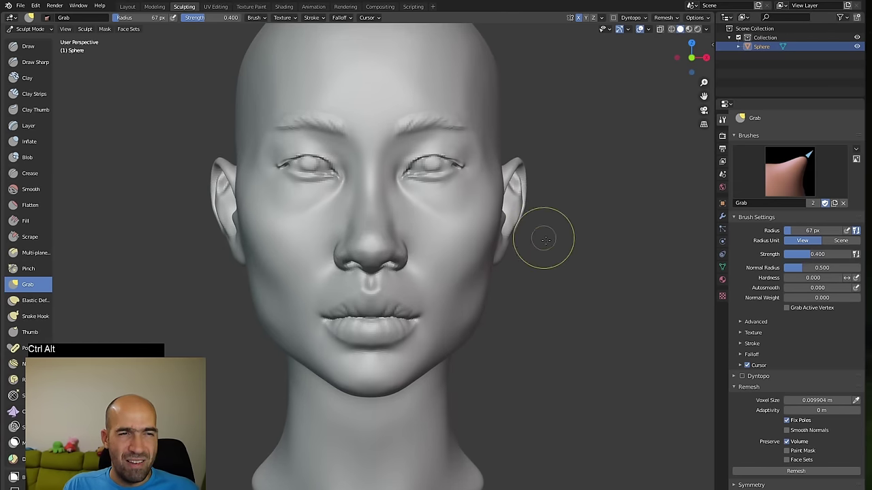
{"action": "left_click_drag", "start_coordinate": [543, 236], "coordinate": [431, 214], "text": "ctrl+alt"}
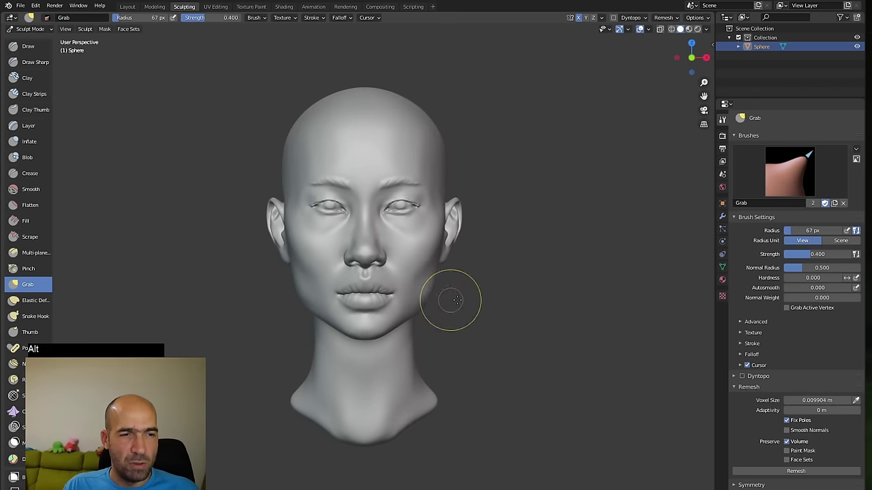
- Reduce the voxel size to 0.007177 m and remesh the head
{"action": "left_click_drag", "start_coordinate": [449, 302], "coordinate": [481, 321], "text": "alt"}
{"action": "left_click_drag", "start_coordinate": [508, 243], "coordinate": [511, 280], "text": "alt+shift"}
{"action": "left_click_drag", "start_coordinate": [421, 170], "coordinate": [315, 198], "text": "shift"}
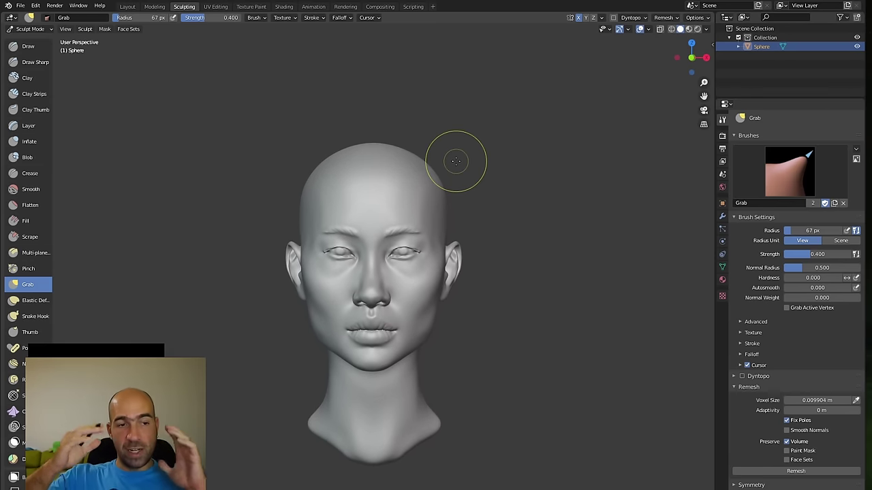
{"action": "mouse_move", "coordinate": [506, 229]}
{"action": "left_mouse_down", "text": "alt"}
{"action": "mouse_move", "coordinate": [467, 225]}
{"action": "mouse_move", "coordinate": [485, 210]}
{"action": "left_mouse_up", "text": "alt"}
{"action": "left_click_drag", "start_coordinate": [547, 243], "coordinate": [530, 193], "text": "ctrl+alt"}
{"action": "left_click_drag", "start_coordinate": [642, 416], "coordinate": [646, 424], "text": "ctrl+alt"}
{"action": "key", "text": "shift+r"}
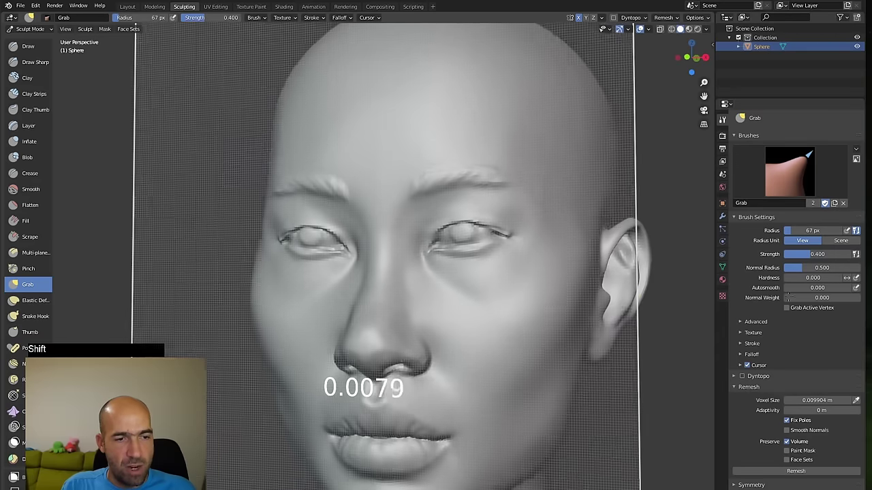
{"action": "left_click", "coordinate": [820, 306]}
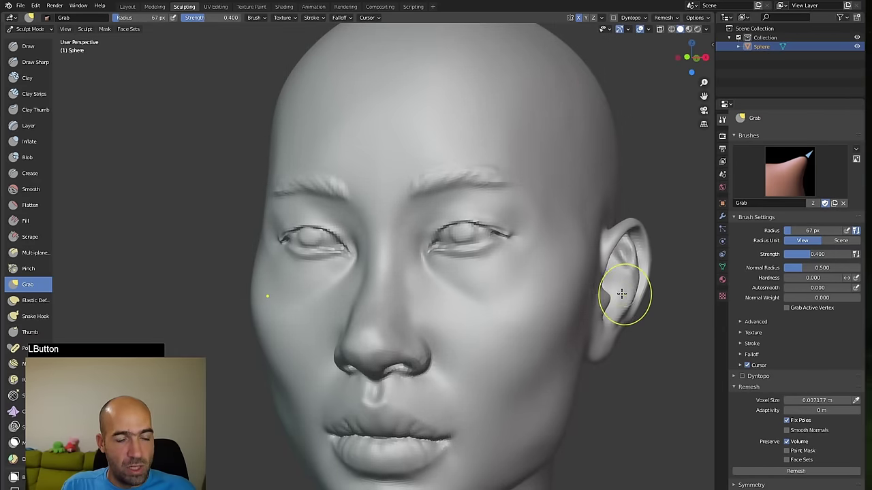
{"action": "left_click_drag", "start_coordinate": [653, 318], "coordinate": [668, 318], "text": "alt"}
{"action": "key", "text": "ctrl+r"}
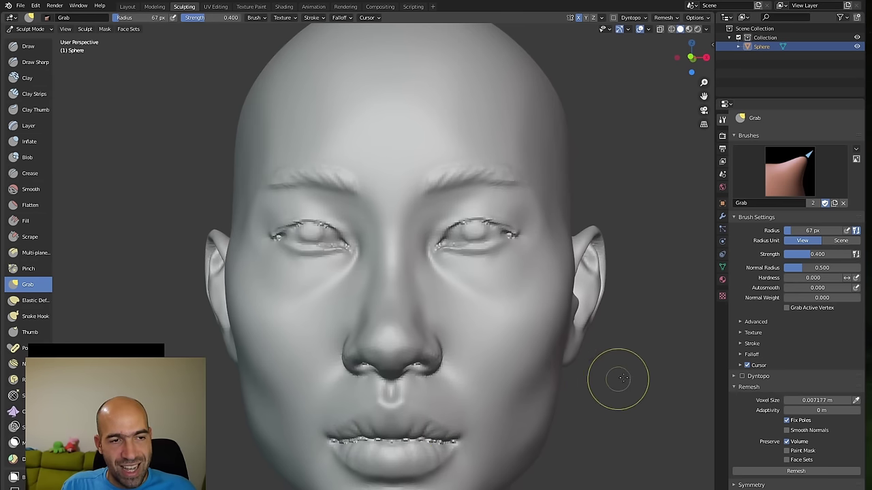
- Choose the Draw Sharp brush at 34 px radius, and set the remesh voxel size to 0.005853 m for finer detail
{"action": "mouse_move", "coordinate": [618, 380]}
{"action": "left_mouse_down", "text": "alt"}
{"action": "mouse_move", "coordinate": [649, 377]}
{"action": "mouse_move", "coordinate": [658, 297]}
{"action": "left_mouse_up", "text": "alt"}
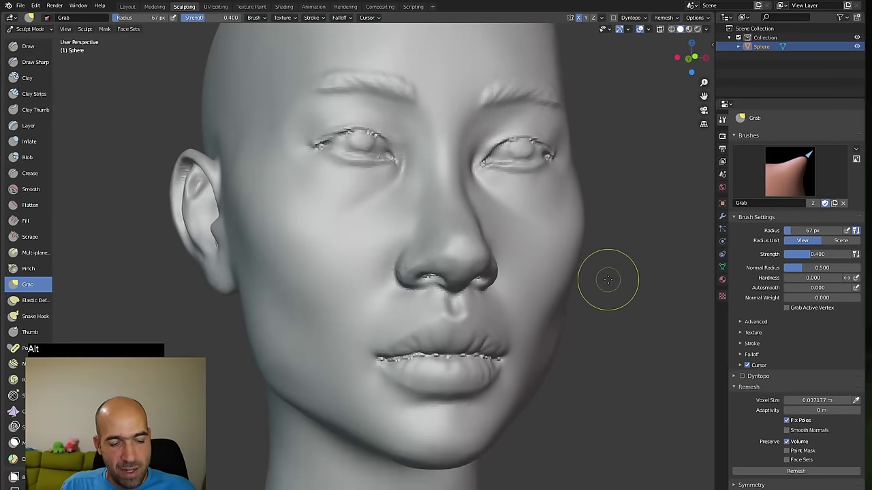
{"action": "key", "text": "1"}
{"action": "key", "text": "bracketleft"}
{"action": "key", "text": "bracketleft"}
{"action": "key", "text": "bracketleft"}
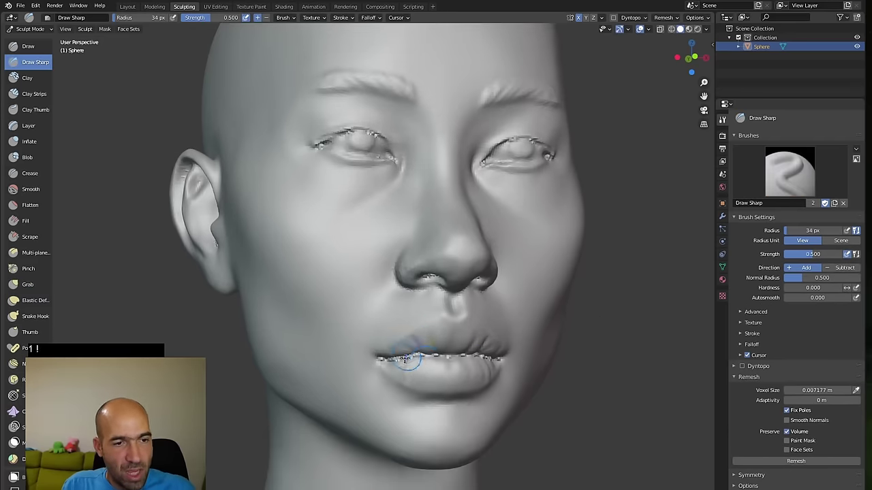
{"action": "key", "text": "shift+r"}
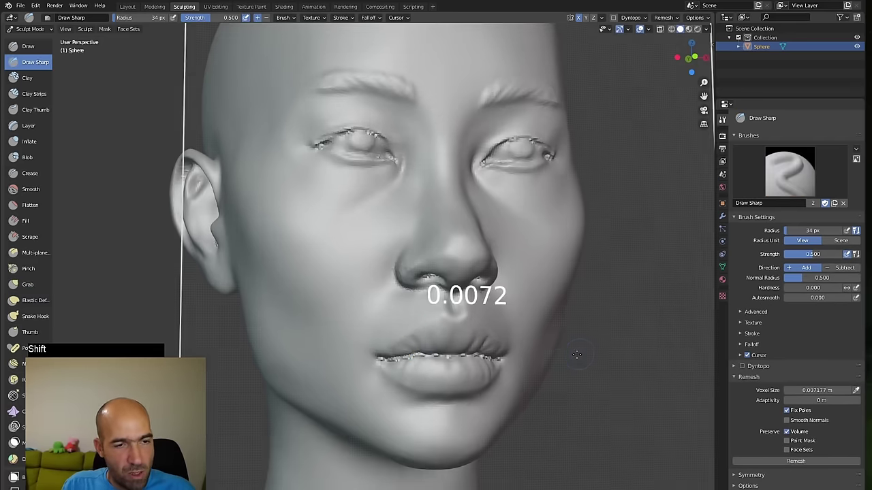
{"action": "mouse_move", "coordinate": [820, 318]}
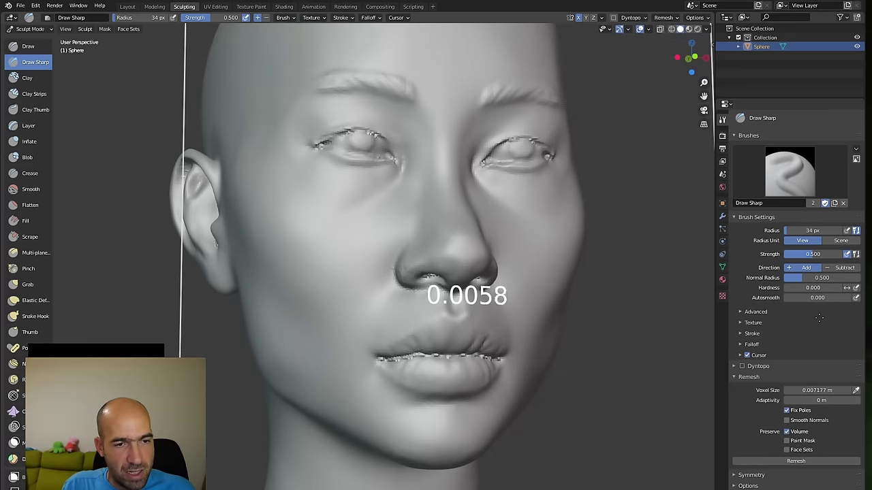
{"action": "left_click", "coordinate": [796, 331]}
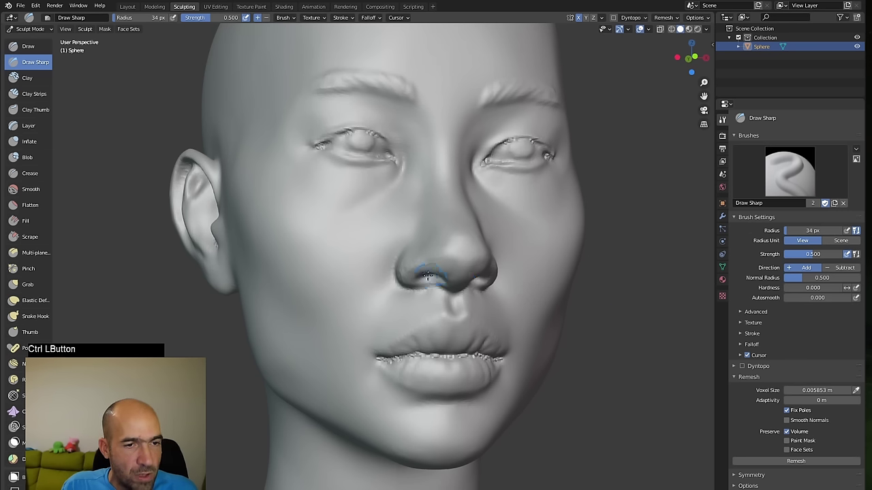
- Carve the nostril opening and the crease around the nostril wing with Draw Sharp subtracting at 34 px radius
{"action": "left_click_drag", "start_coordinate": [440, 280], "coordinate": [433, 284], "text": "ctrl"}
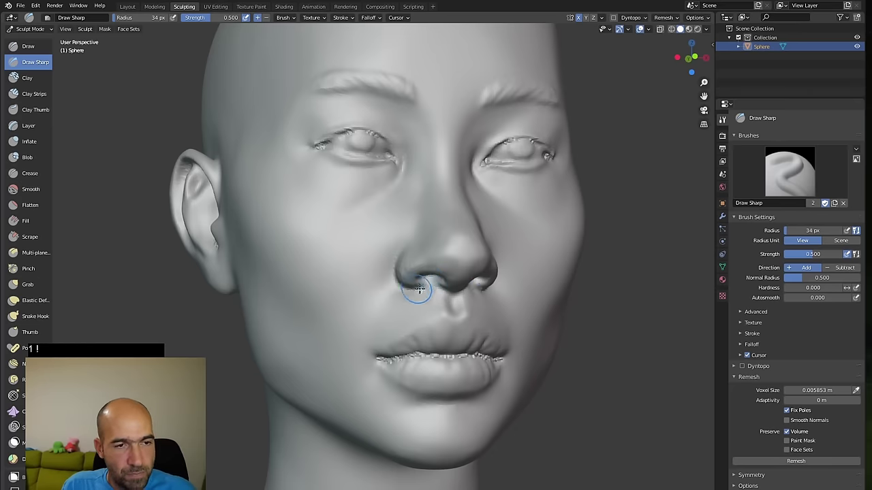
{"action": "mouse_move", "coordinate": [419, 289]}
{"action": "left_mouse_down", "text": "ctrl"}
{"action": "mouse_move", "coordinate": [396, 269]}
{"action": "mouse_move", "coordinate": [399, 256]}
{"action": "left_mouse_up", "text": "ctrl"}
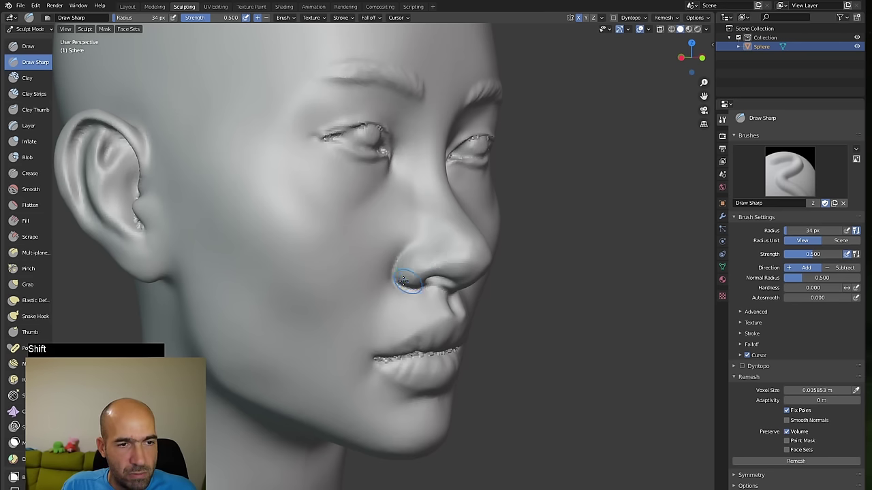
- Cut the line between the lips with Draw Sharp subtracting at 34 px radius, and smooth the jagged lip edges
{"action": "left_click_drag", "start_coordinate": [552, 251], "coordinate": [418, 259], "text": "alt"}
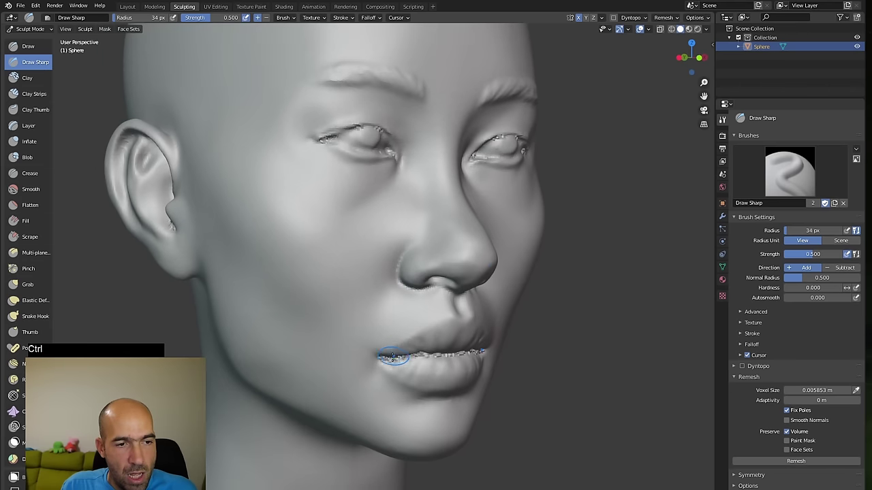
{"action": "left_click_drag", "start_coordinate": [391, 358], "coordinate": [426, 353], "text": "ctrl"}
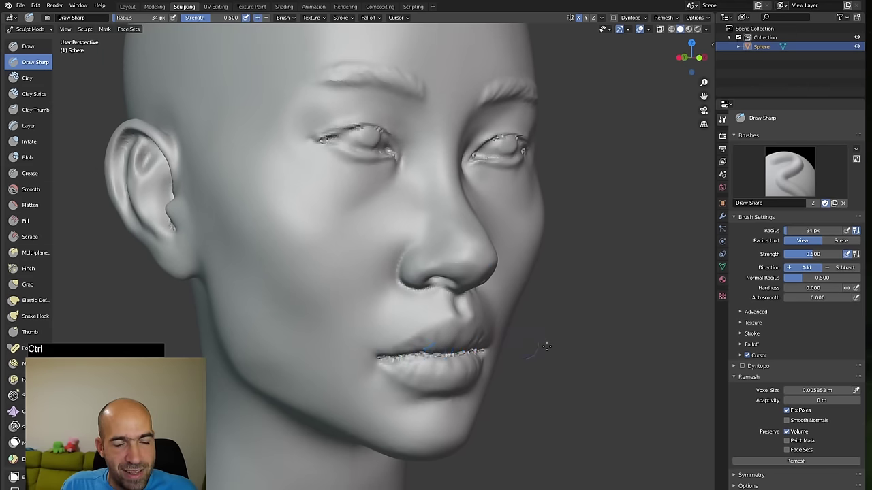
{"action": "left_click_drag", "start_coordinate": [525, 356], "coordinate": [529, 340], "text": "alt"}
{"action": "mouse_move", "coordinate": [528, 341]}
{"action": "left_mouse_down", "text": "ctrl+alt"}
{"action": "mouse_move", "coordinate": [541, 361]}
{"action": "mouse_move", "coordinate": [560, 330]}
{"action": "mouse_move", "coordinate": [518, 354]}
{"action": "left_mouse_up", "text": "ctrl+alt"}
{"action": "left_click_drag", "start_coordinate": [424, 395], "coordinate": [480, 393], "text": "shift"}
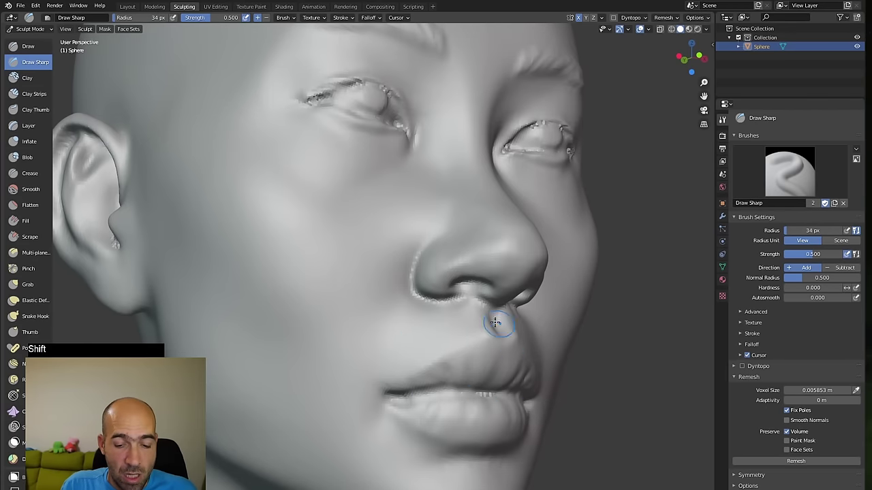
- Sharpen the lip line from the mouth corner inward with Draw Sharp subtracting at 24 px radius
{"action": "key", "text": "bracketleft"}
{"action": "key", "text": "bracketleft"}
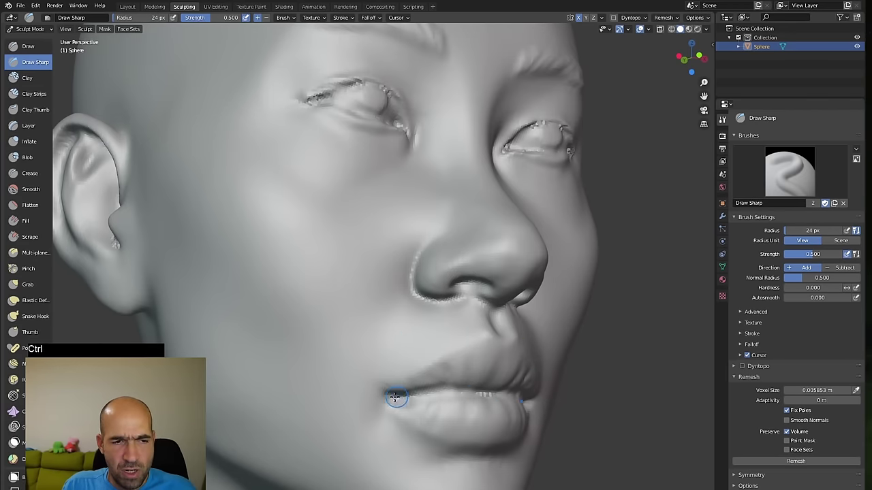
{"action": "mouse_move", "coordinate": [395, 397]}
{"action": "left_mouse_down", "text": "ctrl"}
{"action": "mouse_move", "coordinate": [466, 392]}
{"action": "mouse_move", "coordinate": [456, 393]}
{"action": "left_mouse_up", "text": "ctrl"}
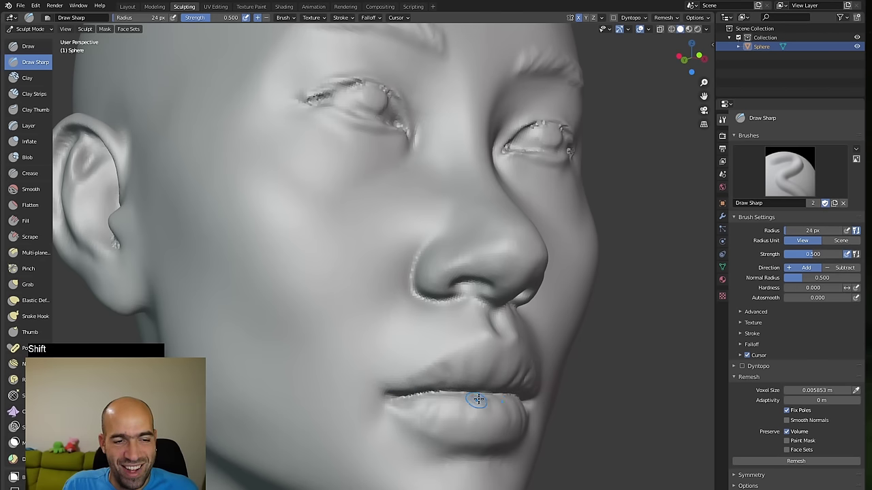
- Carve the crease around the nostril wing and a fold down toward the mouth corner with Draw Sharp, and smooth the fold
{"action": "mouse_move", "coordinate": [606, 363]}
{"action": "left_mouse_down", "text": "alt"}
{"action": "mouse_move", "coordinate": [582, 380]}
{"action": "mouse_move", "coordinate": [601, 377]}
{"action": "left_mouse_up", "text": "alt"}
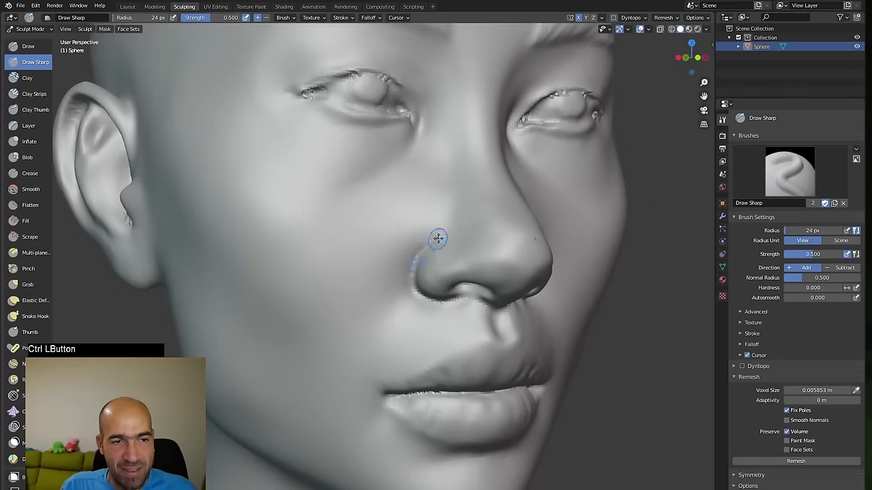
{"action": "mouse_move", "coordinate": [419, 254]}
{"action": "left_mouse_down", "text": "ctrl"}
{"action": "mouse_move", "coordinate": [448, 232]}
{"action": "mouse_move", "coordinate": [432, 251]}
{"action": "left_mouse_up", "text": "ctrl"}
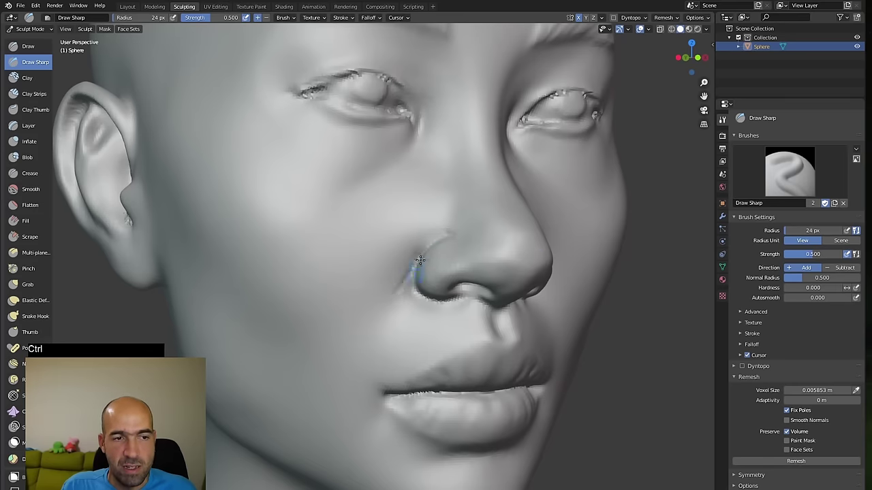
{"action": "left_click_drag", "start_coordinate": [422, 260], "coordinate": [375, 332], "text": "ctrl"}
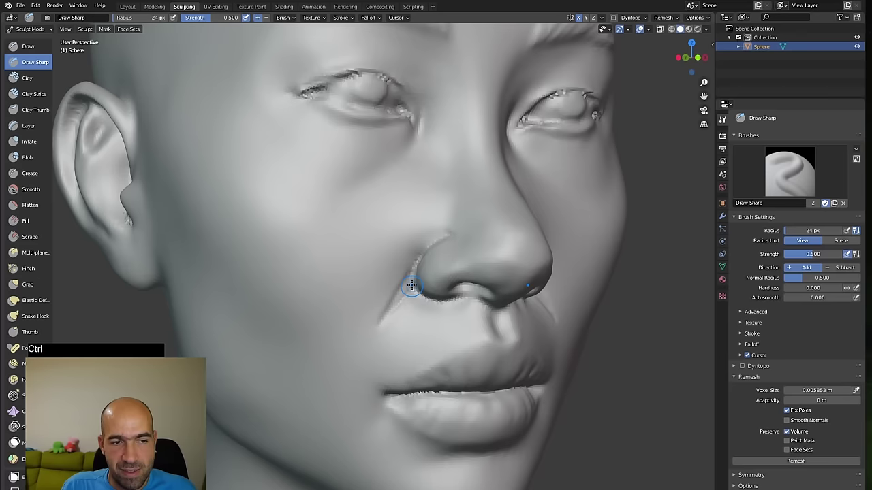
{"action": "left_click_drag", "start_coordinate": [411, 286], "coordinate": [387, 321], "text": "shift"}
{"action": "left_click_drag", "start_coordinate": [413, 254], "coordinate": [368, 340], "text": "shift"}
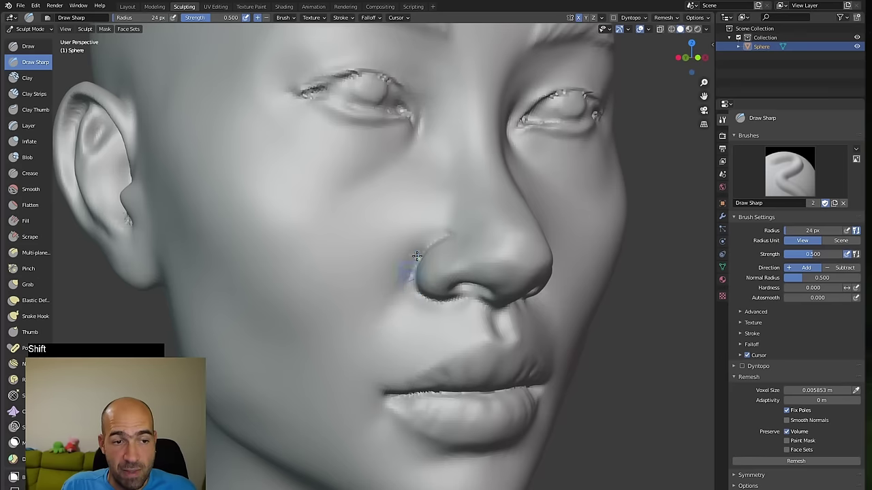
- Deepen the upper eyelid line toward the inner eye corner with Draw Sharp subtracting at 24 px radius
{"action": "left_click_drag", "start_coordinate": [650, 62], "coordinate": [658, 219], "text": "alt+shift"}
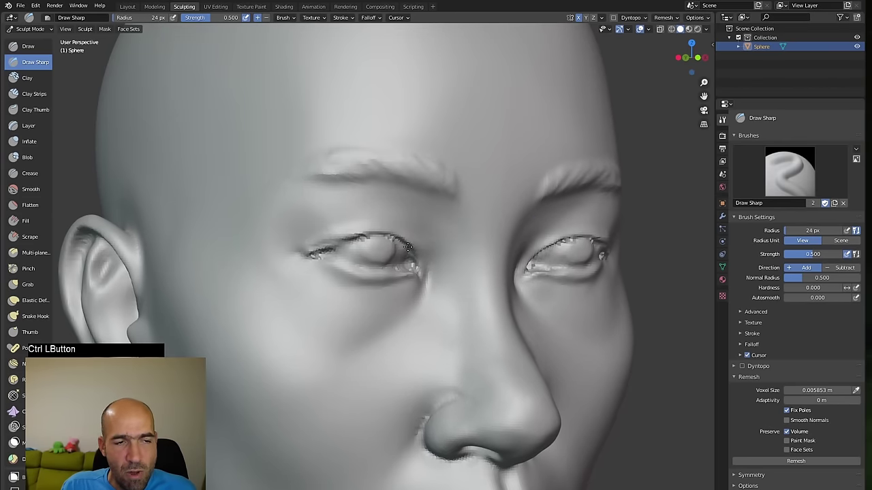
- Carve a sharper crease along the eyelid edges and eye corners with the Draw Sharp brush in subtract direction
{"action": "mouse_move", "coordinate": [383, 237]}
{"action": "left_mouse_down", "text": "ctrl"}
{"action": "mouse_move", "coordinate": [304, 252]}
{"action": "mouse_move", "coordinate": [342, 238]}
{"action": "mouse_move", "coordinate": [331, 253]}
{"action": "mouse_move", "coordinate": [384, 270]}
{"action": "left_mouse_up", "text": "ctrl"}
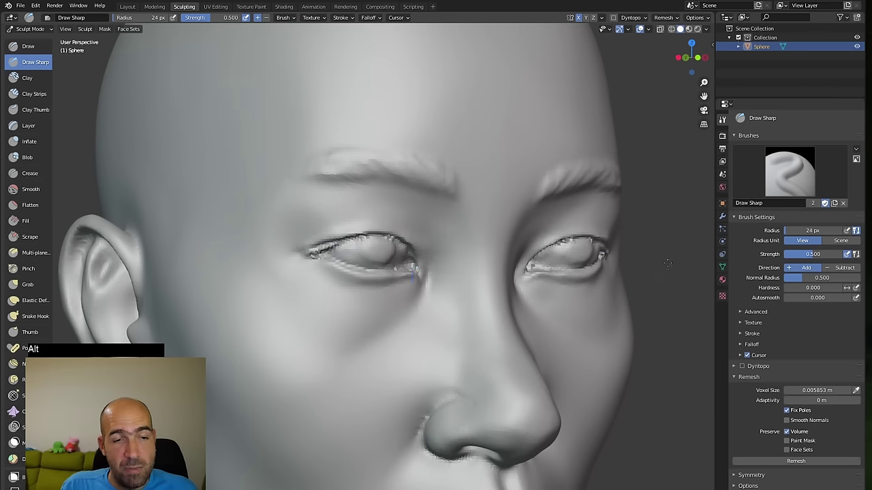
{"action": "left_click_drag", "start_coordinate": [668, 263], "coordinate": [636, 254], "text": "alt"}
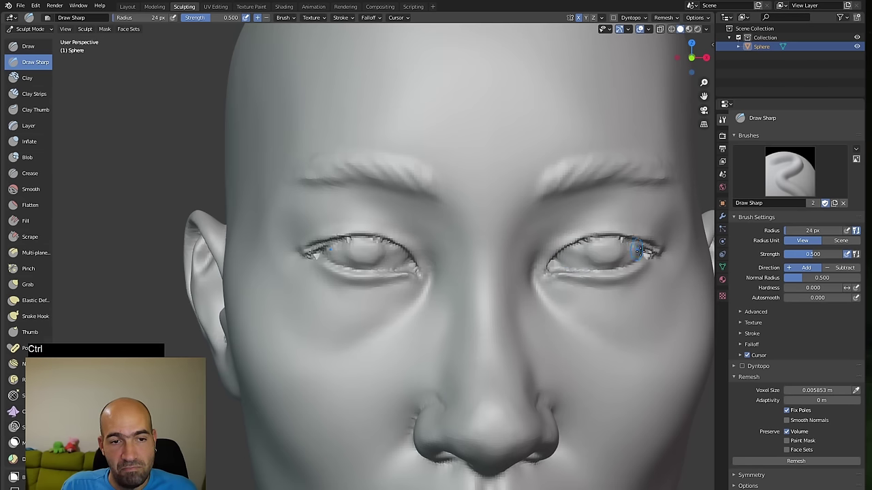
- Carve vertical wrinkles into the upper and lower lips with the Draw Sharp brush in subtract direction
{"action": "left_click_drag", "start_coordinate": [385, 288], "coordinate": [484, 299], "text": "ctrl+alt"}
{"action": "left_click_drag", "start_coordinate": [560, 316], "coordinate": [570, 252], "text": "alt+shift"}
{"action": "left_click_drag", "start_coordinate": [570, 252], "coordinate": [514, 432], "text": "alt"}
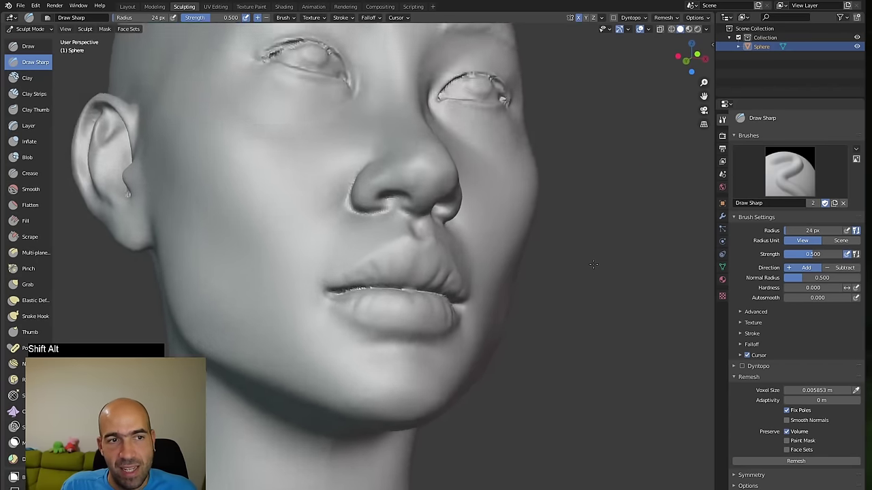
{"action": "left_click_drag", "start_coordinate": [575, 293], "coordinate": [589, 264], "text": "ctrl+alt"}
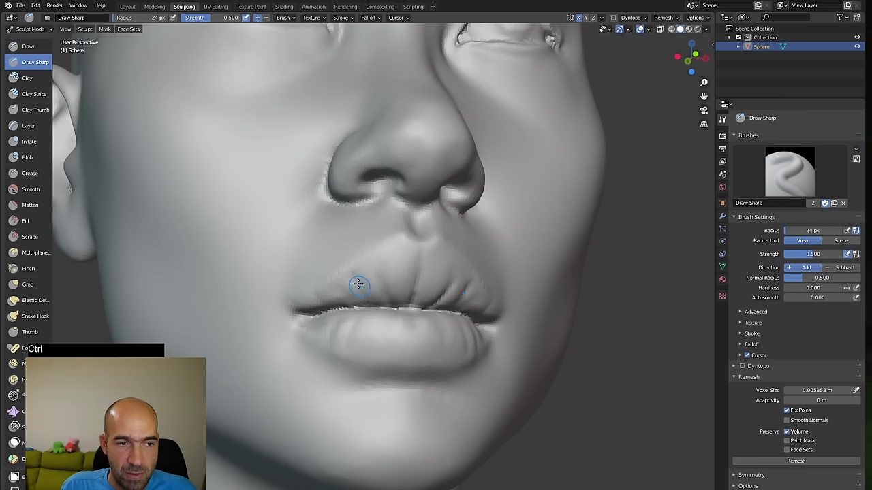
{"action": "left_click_drag", "start_coordinate": [360, 294], "coordinate": [357, 292], "text": "ctrl"}
{"action": "left_click_drag", "start_coordinate": [347, 300], "coordinate": [339, 290], "text": "ctrl"}
{"action": "mouse_move", "coordinate": [360, 311]}
{"action": "left_mouse_down", "text": "ctrl"}
{"action": "mouse_move", "coordinate": [337, 326]}
{"action": "mouse_move", "coordinate": [339, 334]}
{"action": "left_mouse_up", "text": "ctrl"}
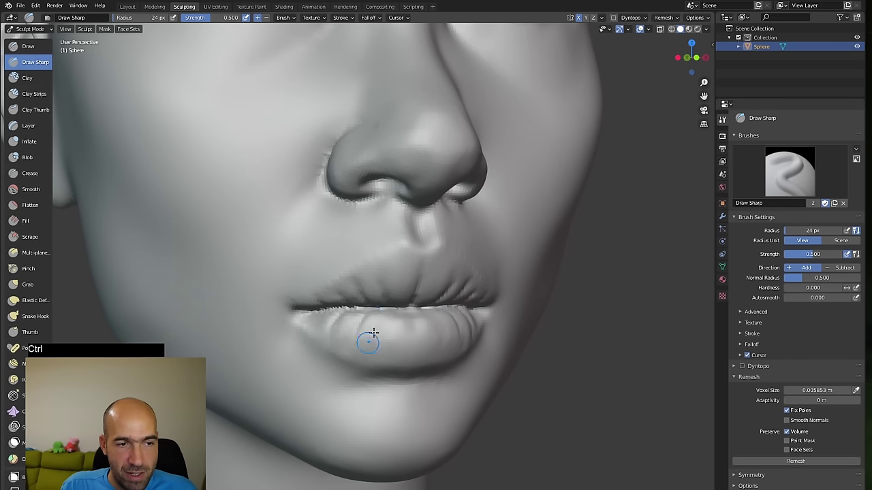
{"action": "left_click_drag", "start_coordinate": [391, 307], "coordinate": [410, 312], "text": "ctrl"}
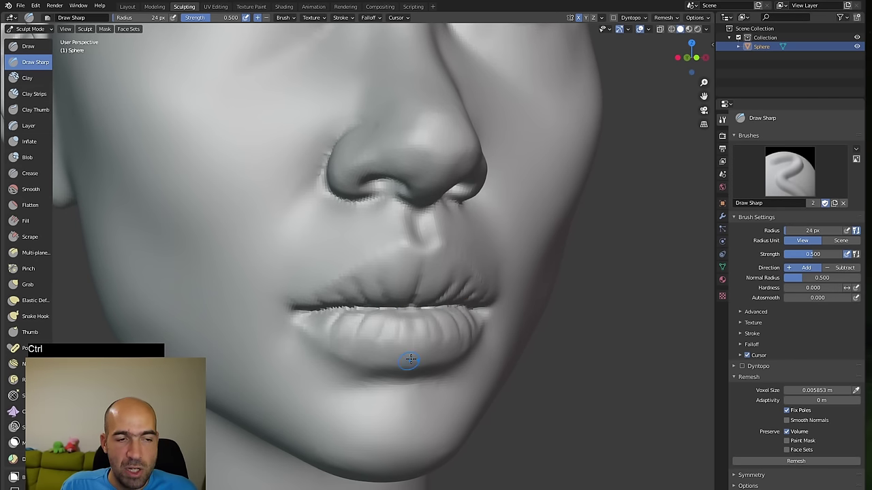
{"action": "left_click_drag", "start_coordinate": [410, 359], "coordinate": [414, 351], "text": "ctrl"}
{"action": "mouse_move", "coordinate": [544, 328]}
{"action": "left_mouse_down", "text": "alt"}
{"action": "mouse_move", "coordinate": [552, 328]}
{"action": "mouse_move", "coordinate": [543, 326]}
{"action": "left_mouse_up", "text": "alt"}
- Add volume to the lips with the Draw brush at a 31 px radius and smooth the wrinkled surface
{"action": "key", "text": "x"}
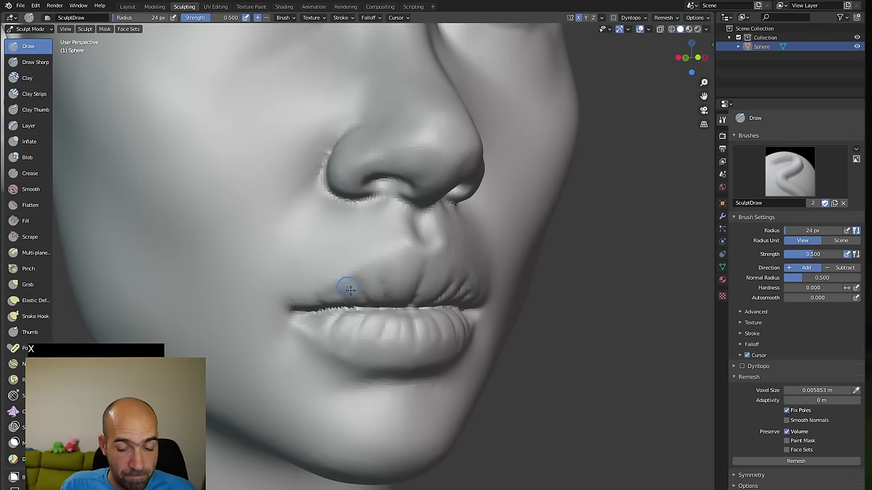
{"action": "key", "text": "f"}
{"action": "left_click", "coordinate": [350, 318]}
{"action": "mouse_move", "coordinate": [312, 324]}
{"action": "left_mouse_down"}
{"action": "mouse_move", "coordinate": [309, 316]}
{"action": "mouse_move", "coordinate": [325, 333]}
{"action": "left_mouse_up"}
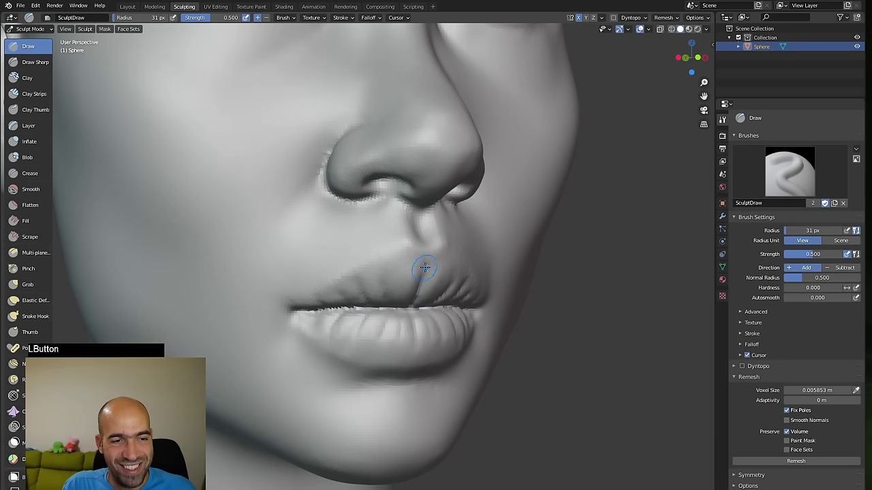
{"action": "key", "text": "shift"}
{"action": "middle_click_drag", "start_coordinate": [512, 270], "coordinate": [464, 258]}
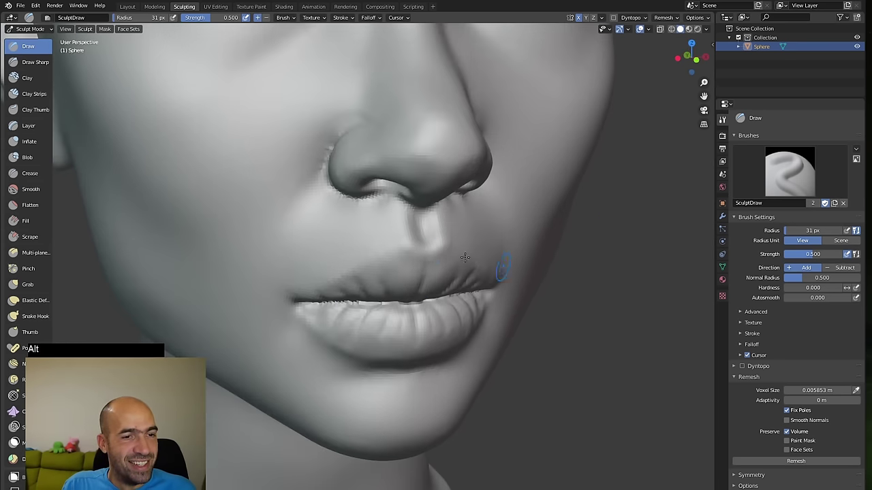
{"action": "middle_click_drag", "start_coordinate": [390, 270], "coordinate": [522, 273]}
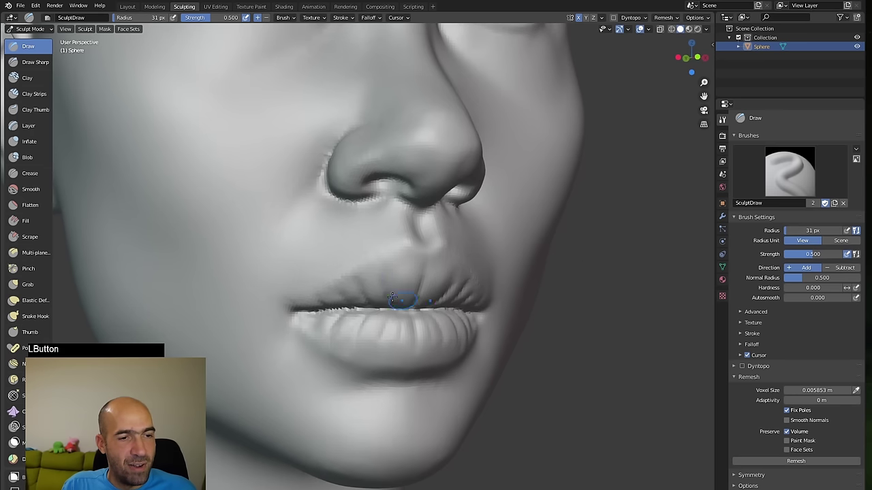
{"action": "key", "text": "shift"}
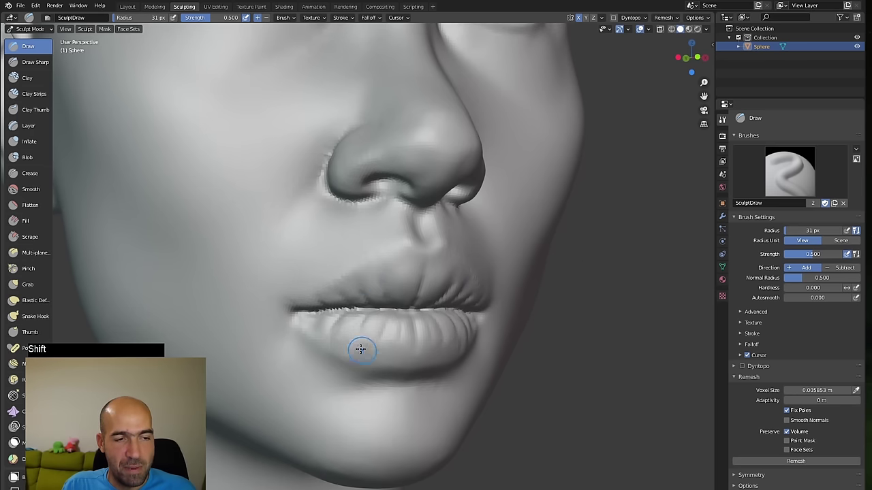
- Enlarge the Draw brush radius to 50 px and soften the shape of the lips around the mouth line
{"action": "key", "text": "f"}
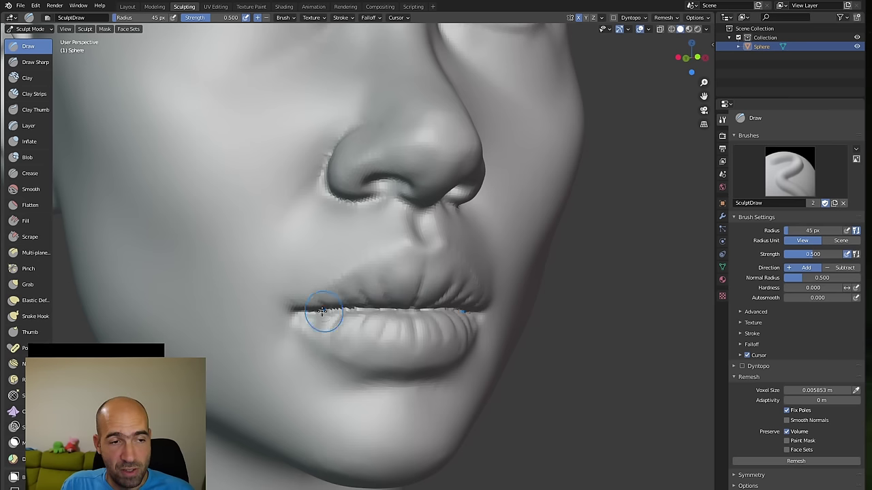
{"action": "left_click", "coordinate": [364, 297]}
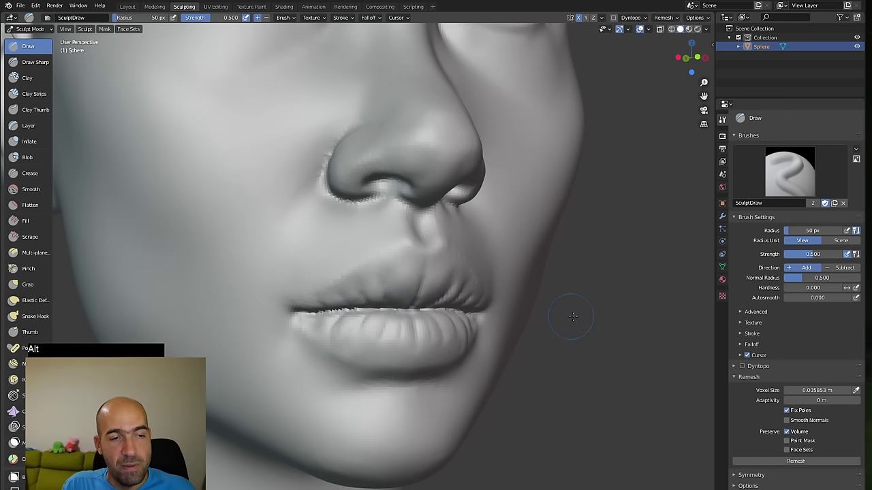
{"action": "scroll", "coordinate": [571, 317], "scroll_direction": "down", "scroll_amount": 5}
{"action": "left_click_drag", "start_coordinate": [519, 324], "coordinate": [419, 279], "text": "alt"}
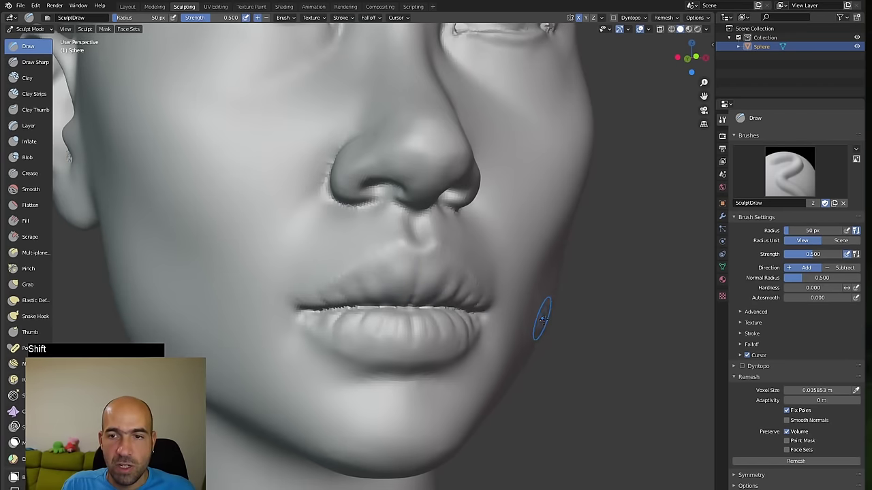
{"action": "middle_click_drag", "start_coordinate": [542, 318], "coordinate": [509, 316], "text": "shift"}
- Adjust the middle of the upper lip with the Grab brush and inflate the lips along the mouth line
{"action": "key", "text": "g"}
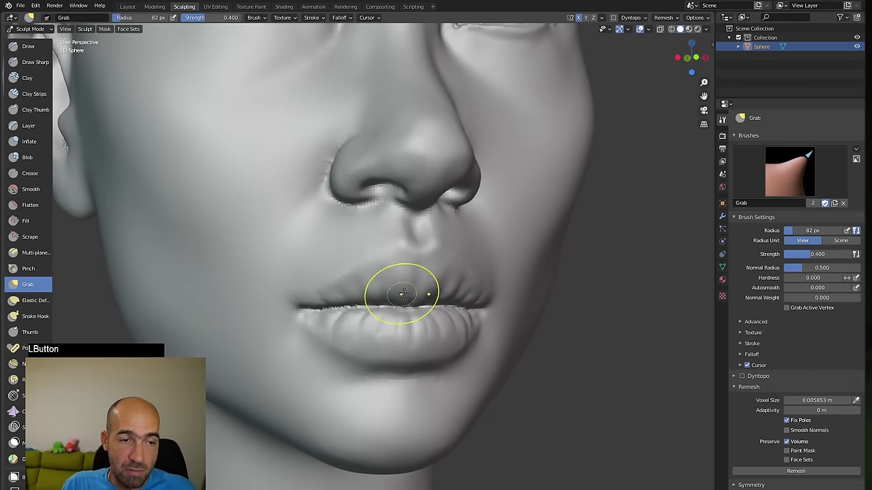
{"action": "middle_click_drag", "start_coordinate": [483, 288], "coordinate": [401, 302]}
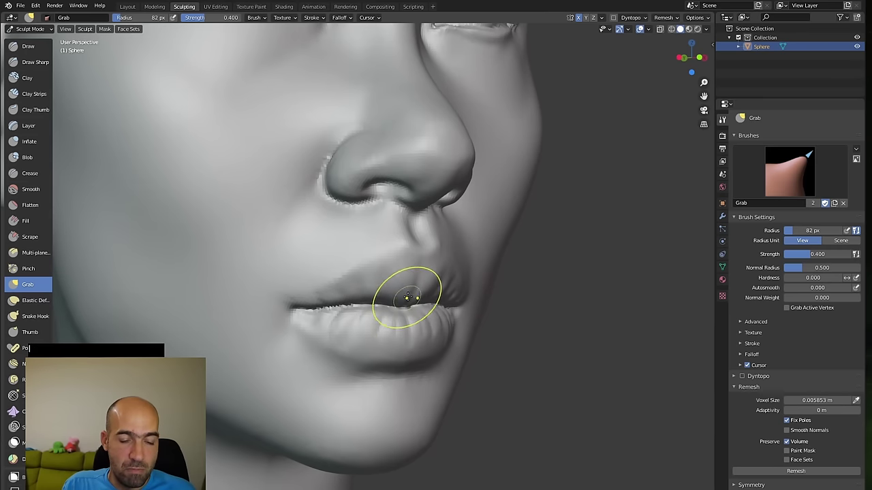
{"action": "key", "text": "i"}
{"action": "mouse_move", "coordinate": [357, 305]}
{"action": "left_mouse_down"}
{"action": "mouse_move", "coordinate": [335, 311]}
{"action": "mouse_move", "coordinate": [363, 303]}
{"action": "left_mouse_up"}
{"action": "mouse_move", "coordinate": [549, 308]}
{"action": "left_mouse_down", "text": "alt"}
{"action": "mouse_move", "coordinate": [558, 322]}
{"action": "mouse_move", "coordinate": [522, 334]}
{"action": "mouse_move", "coordinate": [502, 325]}
{"action": "mouse_move", "coordinate": [501, 283]}
{"action": "left_mouse_up", "text": "alt"}
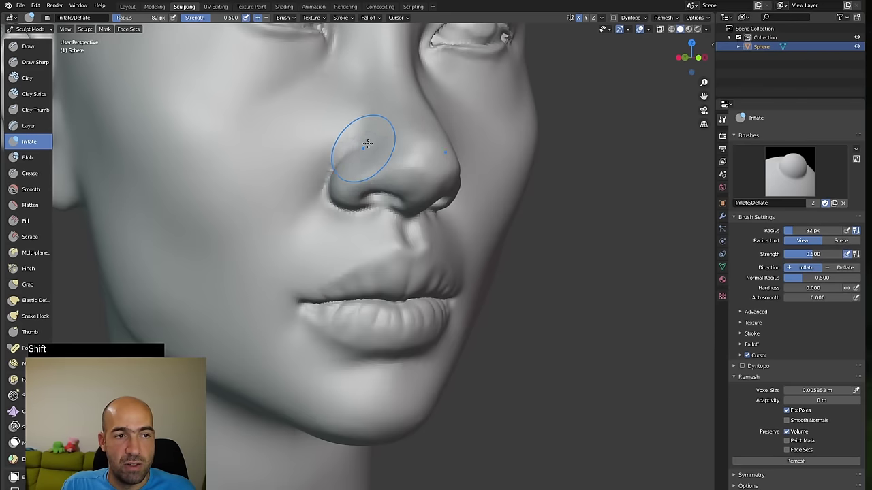
- Smooth the side of the nose and refine the nose profile from the side with the Grab brush
{"action": "mouse_move", "coordinate": [364, 146]}
{"action": "left_mouse_down", "text": "shift"}
{"action": "mouse_move", "coordinate": [364, 123]}
{"action": "mouse_move", "coordinate": [350, 136]}
{"action": "left_mouse_up", "text": "shift"}
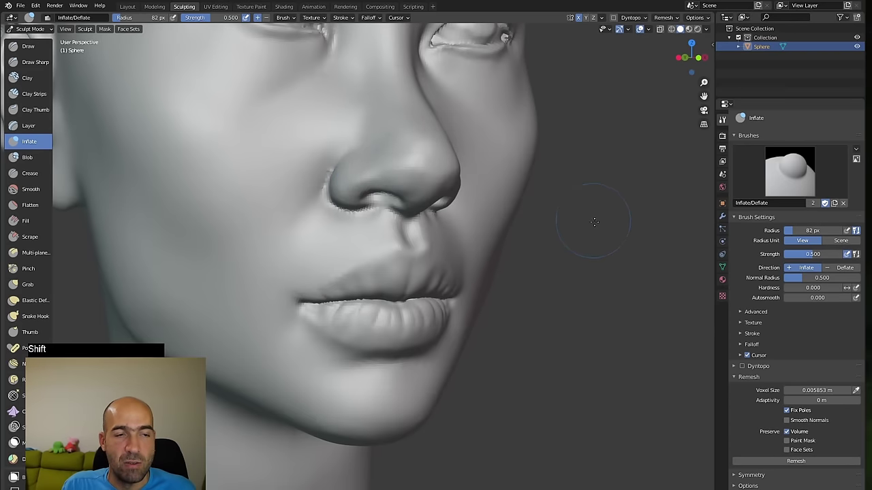
{"action": "mouse_move", "coordinate": [417, 169]}
{"action": "left_mouse_down", "text": "alt"}
{"action": "mouse_move", "coordinate": [525, 162]}
{"action": "mouse_move", "coordinate": [499, 158]}
{"action": "left_mouse_up", "text": "alt"}
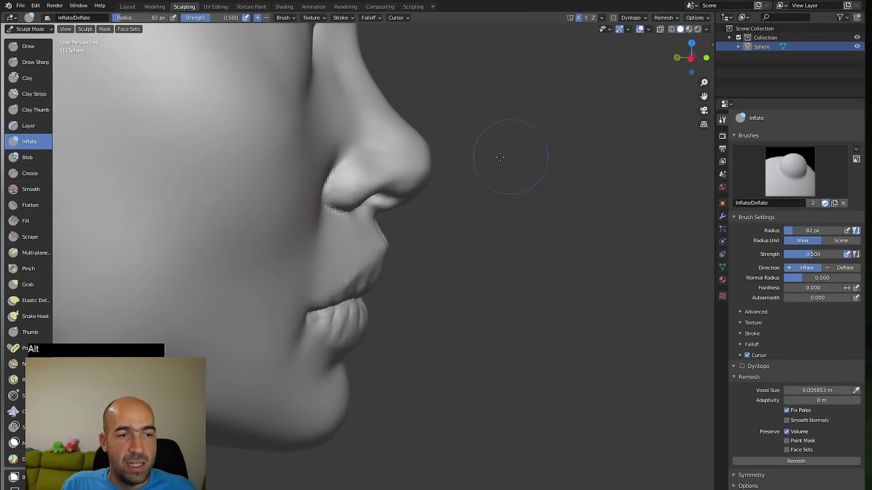
{"action": "key", "text": "g"}
{"action": "left_click_drag", "start_coordinate": [432, 130], "coordinate": [419, 140]}
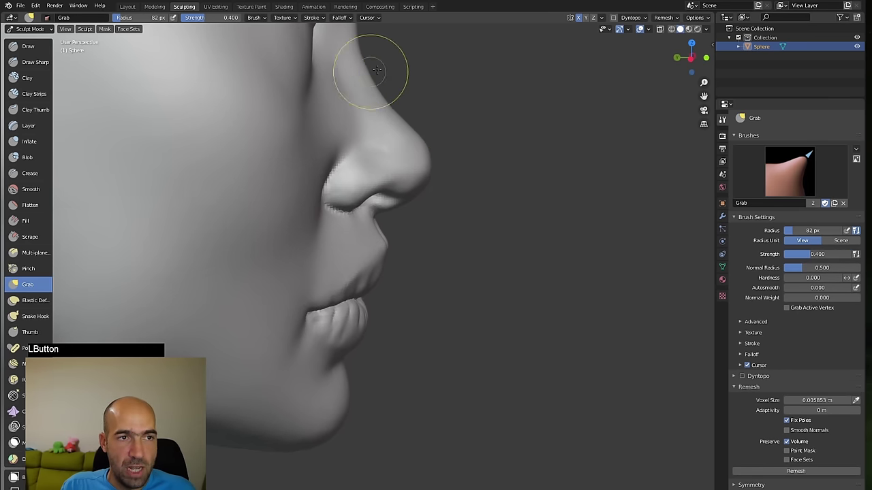
{"action": "left_click_drag", "start_coordinate": [443, 102], "coordinate": [441, 145], "text": "ctrl+alt"}
{"action": "left_click_drag", "start_coordinate": [441, 145], "coordinate": [407, 135], "text": "alt"}
{"action": "left_click_drag", "start_coordinate": [434, 189], "coordinate": [430, 193], "text": "ctrl+alt"}
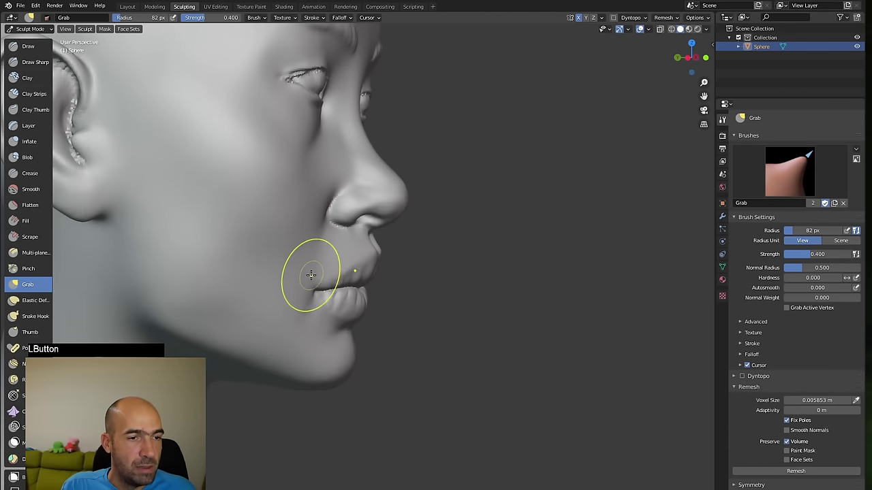
- Reshape the cheek beside the mouth corner and the area under the eye with the Grab brush
{"action": "left_click_drag", "start_coordinate": [311, 274], "coordinate": [307, 275]}
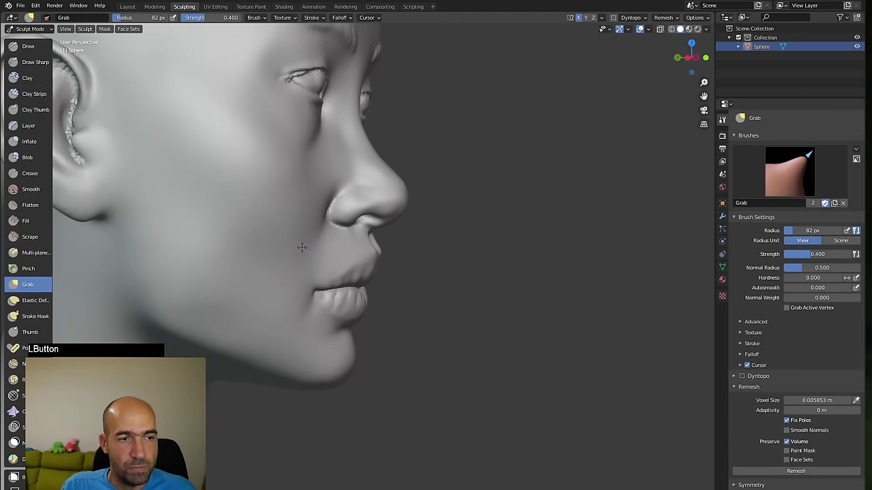
{"action": "left_click_drag", "start_coordinate": [319, 224], "coordinate": [335, 131], "text": "alt"}
{"action": "left_click_drag", "start_coordinate": [333, 136], "coordinate": [316, 149]}
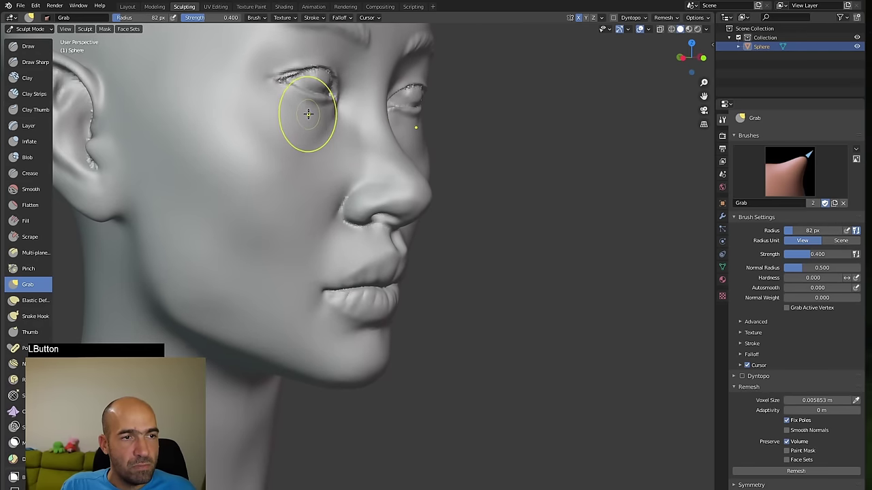
{"action": "left_click_drag", "start_coordinate": [402, 146], "coordinate": [436, 148], "text": "alt"}
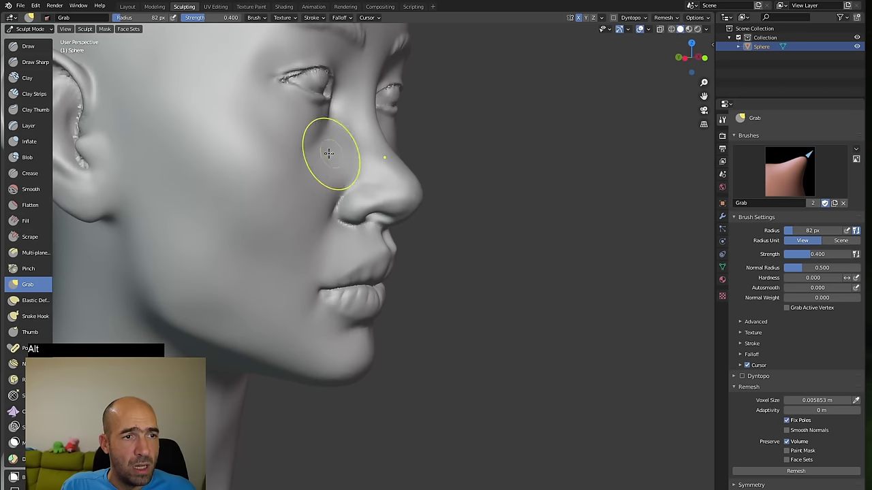
{"action": "left_click_drag", "start_coordinate": [297, 161], "coordinate": [258, 107], "text": "alt"}
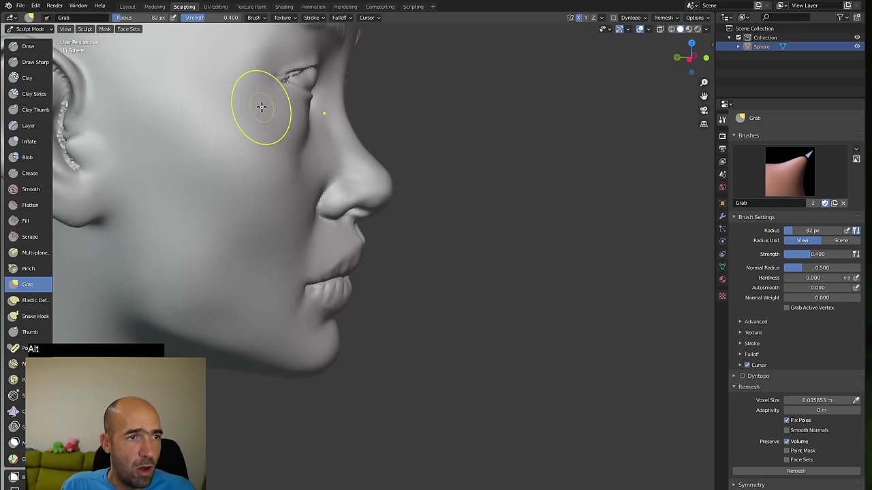
- Adjust the cheekbone, the outer eye area and the cheek beside the mouth with the Grab brush
{"action": "left_click", "coordinate": [266, 89]}
{"action": "left_click_drag", "start_coordinate": [312, 81], "coordinate": [280, 86]}
{"action": "mouse_move", "coordinate": [465, 130]}
{"action": "left_mouse_down", "text": "ctrl+alt"}
{"action": "mouse_move", "coordinate": [461, 151]}
{"action": "mouse_move", "coordinate": [425, 158]}
{"action": "mouse_move", "coordinate": [412, 102]}
{"action": "left_mouse_up", "text": "ctrl+alt"}
{"action": "left_click_drag", "start_coordinate": [318, 242], "coordinate": [314, 245]}
{"action": "left_click_drag", "start_coordinate": [475, 242], "coordinate": [457, 239], "text": "alt"}
{"action": "left_click_drag", "start_coordinate": [306, 222], "coordinate": [301, 230]}
{"action": "left_click_drag", "start_coordinate": [297, 241], "coordinate": [315, 225]}
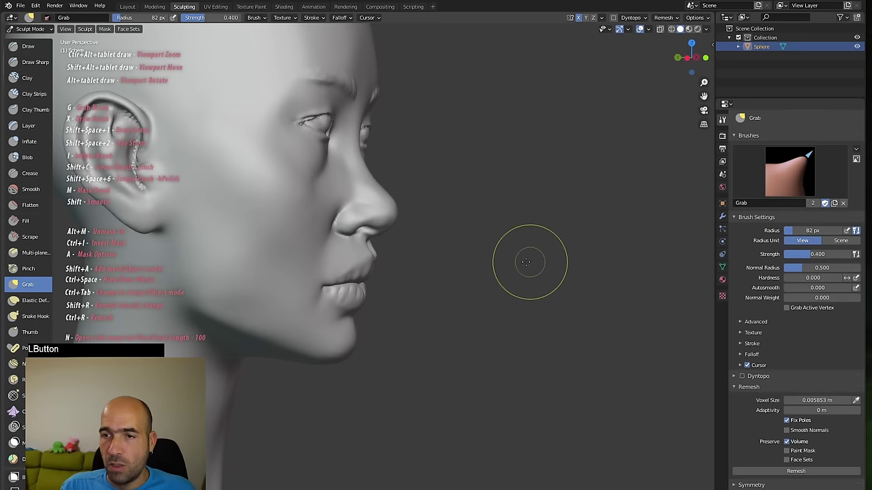
- Pull the jaw angle below the ear backward with the Grab brush and smooth the jawline and side of the neck
{"action": "left_click_drag", "start_coordinate": [491, 266], "coordinate": [522, 278], "text": "alt+shift"}
{"action": "left_click_drag", "start_coordinate": [577, 284], "coordinate": [503, 310], "text": "ctrl+alt"}
{"action": "left_click_drag", "start_coordinate": [436, 288], "coordinate": [543, 271], "text": "alt+shift"}
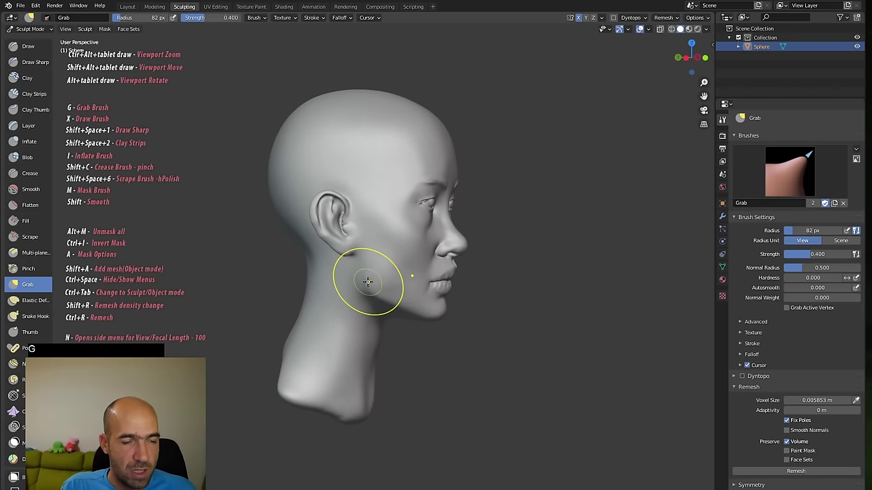
{"action": "mouse_move", "coordinate": [366, 281]}
{"action": "left_mouse_down"}
{"action": "mouse_move", "coordinate": [391, 290]}
{"action": "mouse_move", "coordinate": [354, 286]}
{"action": "left_mouse_up"}
{"action": "mouse_move", "coordinate": [289, 285]}
{"action": "left_mouse_down", "text": "ctrl+alt"}
{"action": "mouse_move", "coordinate": [373, 276]}
{"action": "mouse_move", "coordinate": [365, 279]}
{"action": "mouse_move", "coordinate": [393, 302]}
{"action": "left_mouse_up", "text": "ctrl+alt"}
{"action": "left_click_drag", "start_coordinate": [535, 344], "coordinate": [530, 339], "text": "alt"}
{"action": "mouse_move", "coordinate": [407, 307]}
{"action": "left_mouse_down", "text": "shift"}
{"action": "mouse_move", "coordinate": [387, 289]}
{"action": "mouse_move", "coordinate": [398, 293]}
{"action": "left_mouse_up", "text": "shift"}
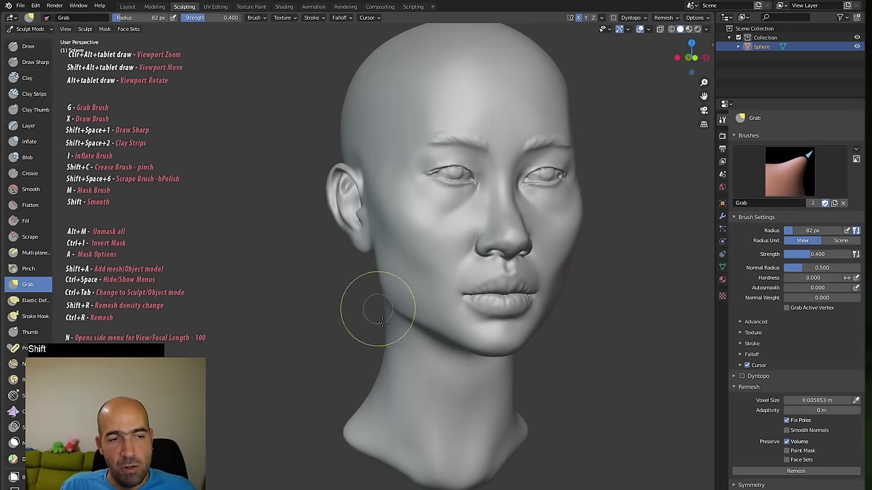
{"action": "left_click_drag", "start_coordinate": [383, 326], "coordinate": [385, 323], "text": "shift"}
- Lasso-mask the scalp from the hairline across the top and back of the head as a hair cap area
{"action": "mouse_move", "coordinate": [336, 336]}
{"action": "left_mouse_down", "text": "alt"}
{"action": "mouse_move", "coordinate": [382, 325]}
{"action": "mouse_move", "coordinate": [531, 161]}
{"action": "left_mouse_up", "text": "alt"}
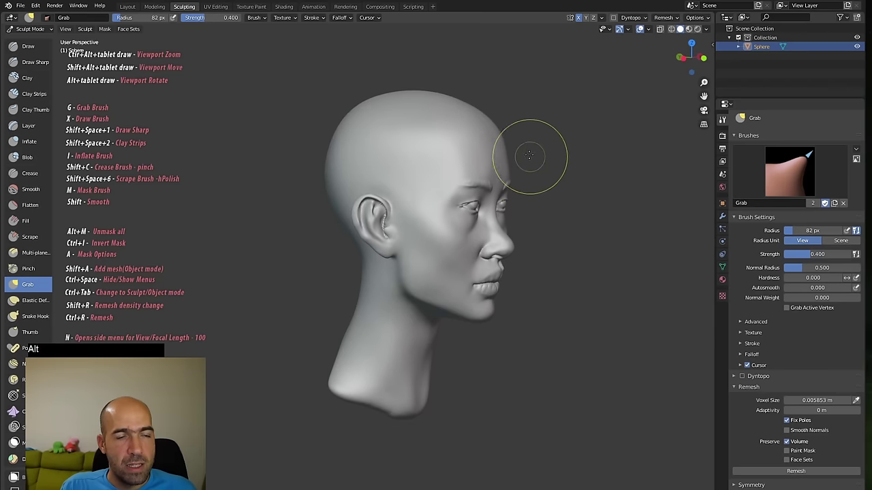
{"action": "mouse_move", "coordinate": [502, 94]}
{"action": "left_mouse_down", "text": "ctrl+shift"}
{"action": "mouse_move", "coordinate": [429, 159]}
{"action": "mouse_move", "coordinate": [316, 152]}
{"action": "mouse_move", "coordinate": [502, 73]}
{"action": "mouse_move", "coordinate": [508, 101]}
{"action": "mouse_move", "coordinate": [399, 122]}
{"action": "mouse_move", "coordinate": [489, 96]}
{"action": "mouse_move", "coordinate": [399, 122]}
{"action": "mouse_move", "coordinate": [321, 200]}
{"action": "mouse_move", "coordinate": [269, 130]}
{"action": "left_mouse_up", "text": "ctrl+shift"}
{"action": "mouse_move", "coordinate": [327, 115]}
{"action": "left_mouse_down", "text": "ctrl+shift"}
{"action": "mouse_move", "coordinate": [384, 147]}
{"action": "mouse_move", "coordinate": [292, 249]}
{"action": "mouse_move", "coordinate": [279, 204]}
{"action": "left_mouse_up", "text": "ctrl+shift"}
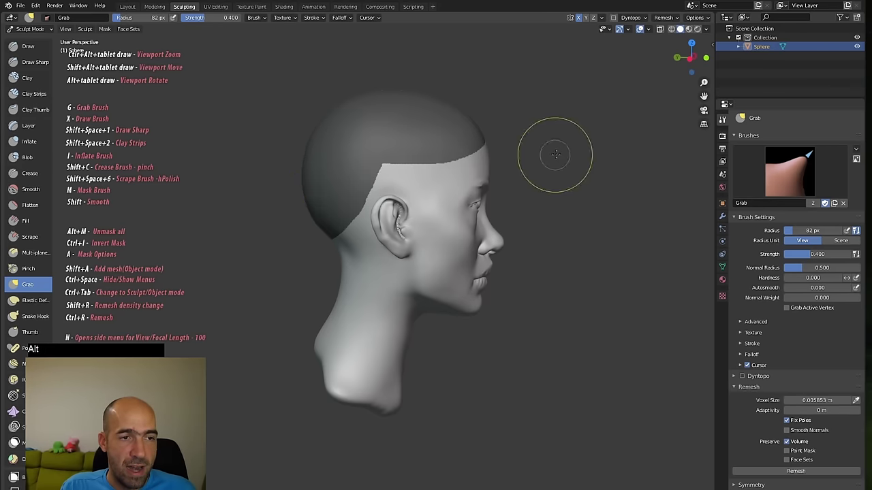
- Extract the masked scalp as a separate solid mesh with threshold 0.500, 4 smooth iterations, boundary loop and projection to the sculpt
{"action": "mouse_move", "coordinate": [554, 156]}
{"action": "left_mouse_down", "text": "alt"}
{"action": "mouse_move", "coordinate": [475, 139]}
{"action": "mouse_move", "coordinate": [537, 128]}
{"action": "left_mouse_up", "text": "alt"}
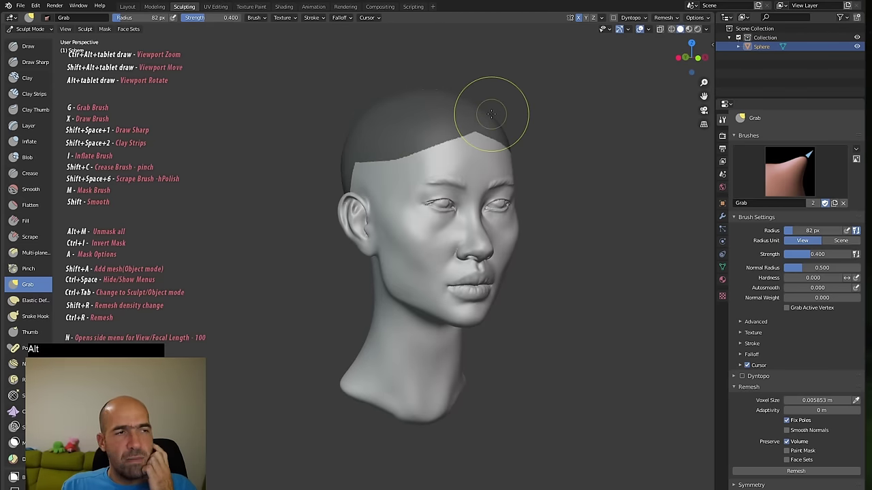
{"action": "left_click", "coordinate": [105, 29]}
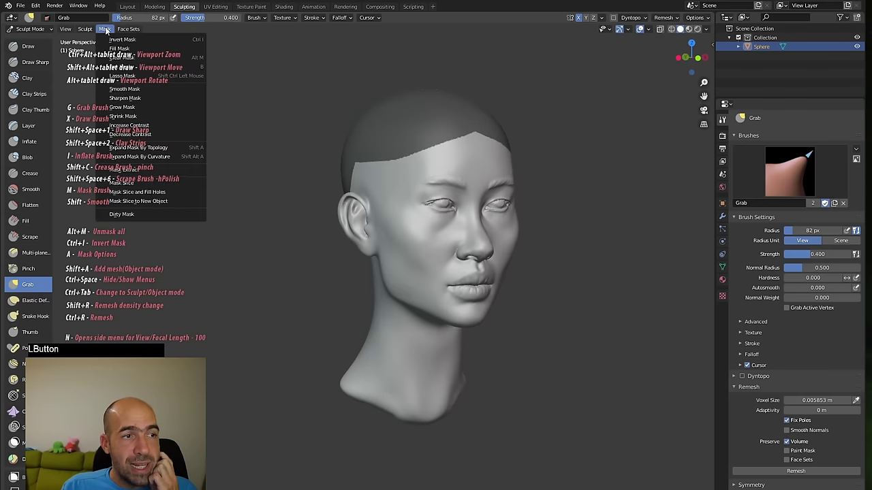
{"action": "left_click", "coordinate": [147, 171]}
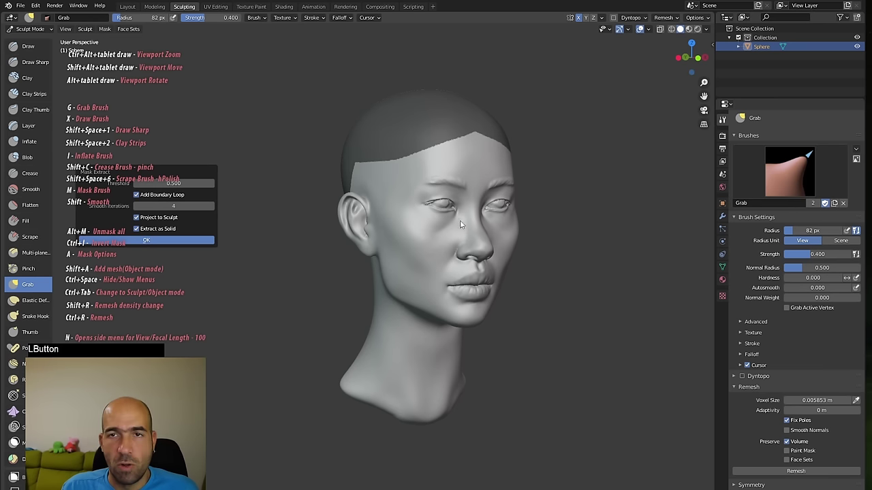
{"action": "left_click", "coordinate": [208, 239]}
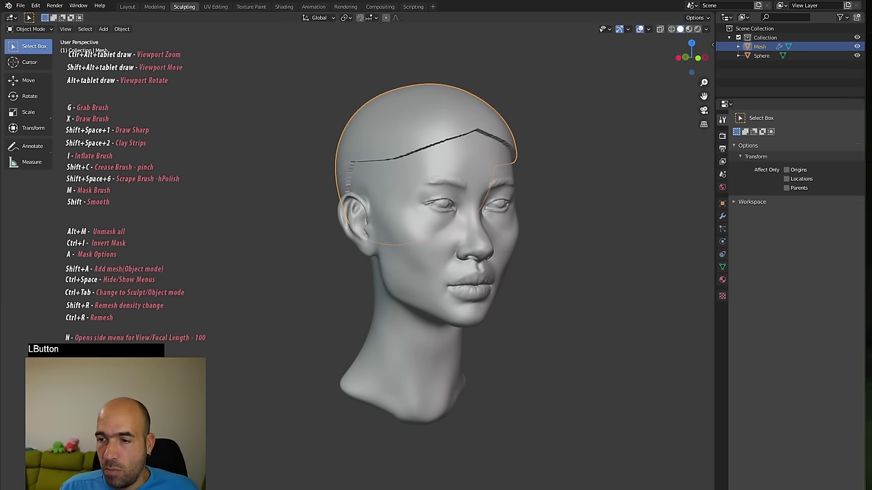
{"action": "key", "text": "alt"}
{"action": "mouse_move", "coordinate": [575, 203]}
{"action": "left_mouse_down", "text": "alt"}
{"action": "mouse_move", "coordinate": [563, 208]}
{"action": "mouse_move", "coordinate": [574, 215]}
{"action": "mouse_move", "coordinate": [565, 214]}
{"action": "left_mouse_up", "text": "alt"}
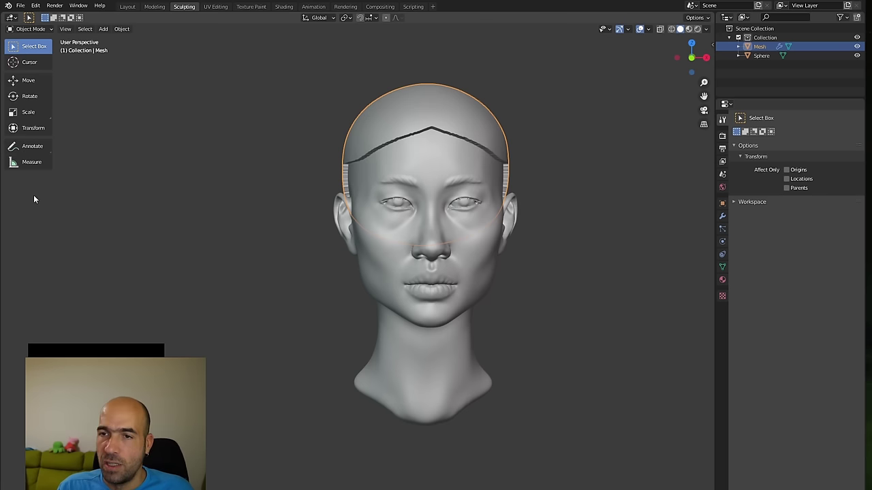
{"action": "left_click", "coordinate": [50, 31]}
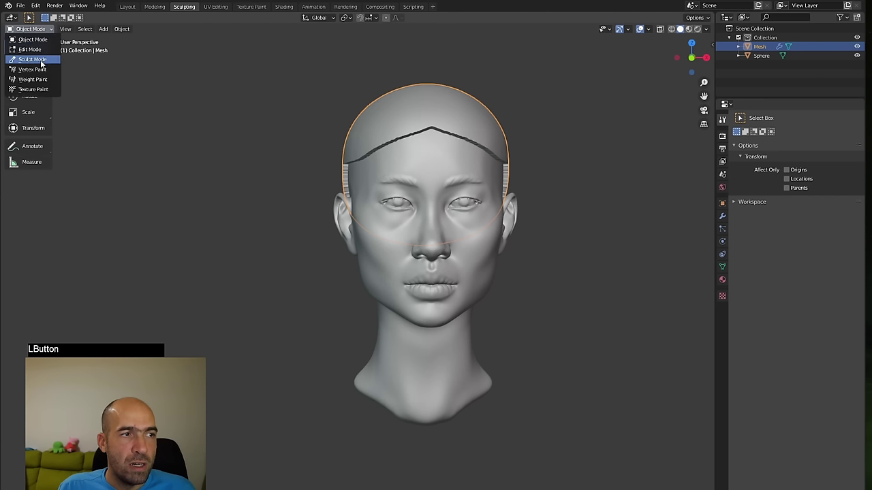
{"action": "left_click", "coordinate": [40, 61]}
{"action": "left_click", "coordinate": [48, 30]}
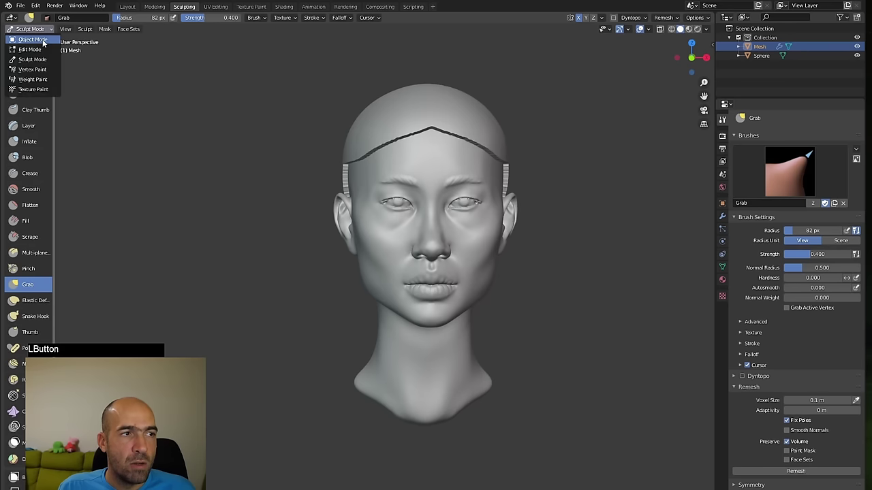
{"action": "left_click", "coordinate": [41, 40]}
{"action": "left_click_drag", "start_coordinate": [186, 159], "coordinate": [230, 168], "text": "alt"}
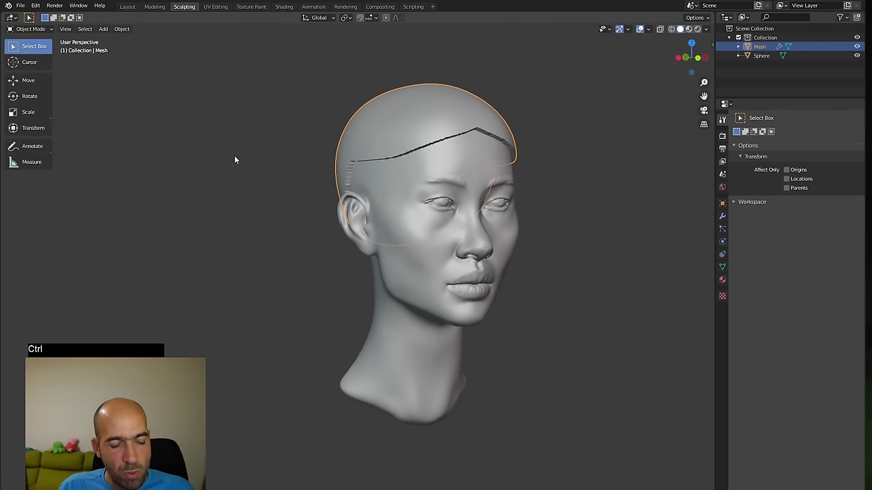
{"action": "key", "text": "ctrl+Tab"}
{"action": "key", "text": "ctrl+Tab"}
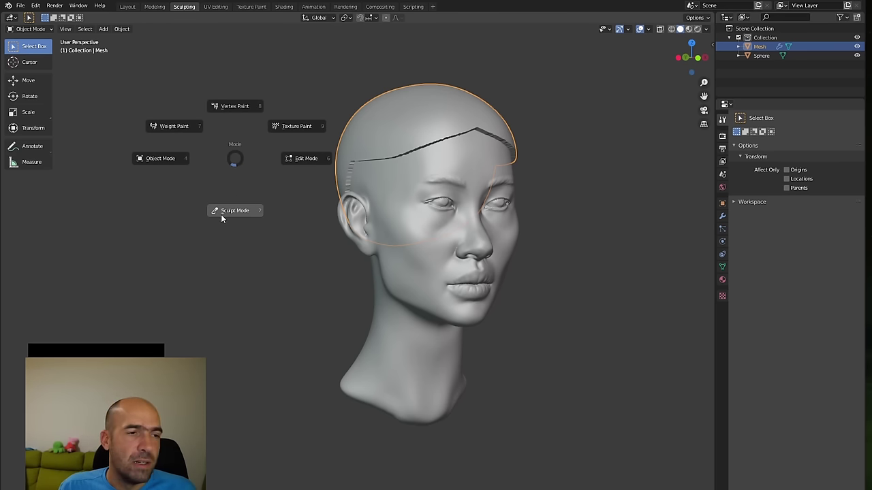
{"action": "left_click", "coordinate": [186, 158]}
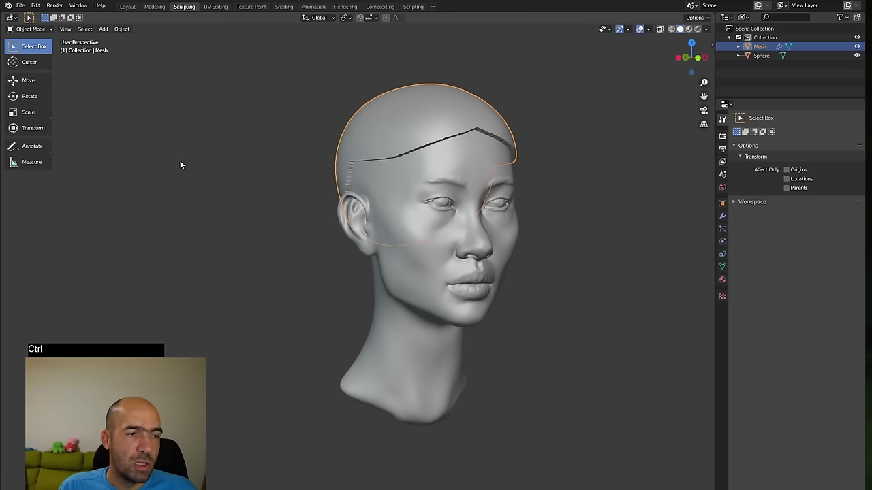
- Apply the mask-extract solidify modifier on the extracted scalp mesh
{"action": "left_click", "coordinate": [722, 218]}
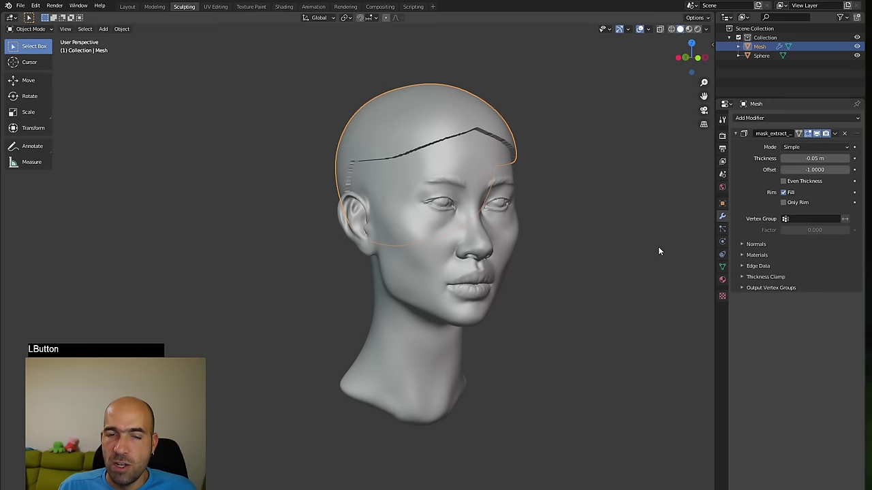
{"action": "left_click", "coordinate": [724, 121]}
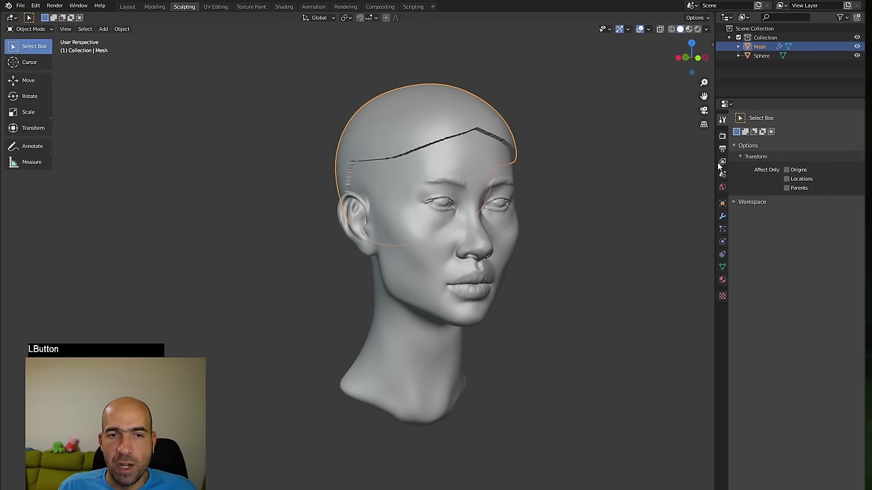
{"action": "left_click", "coordinate": [722, 217]}
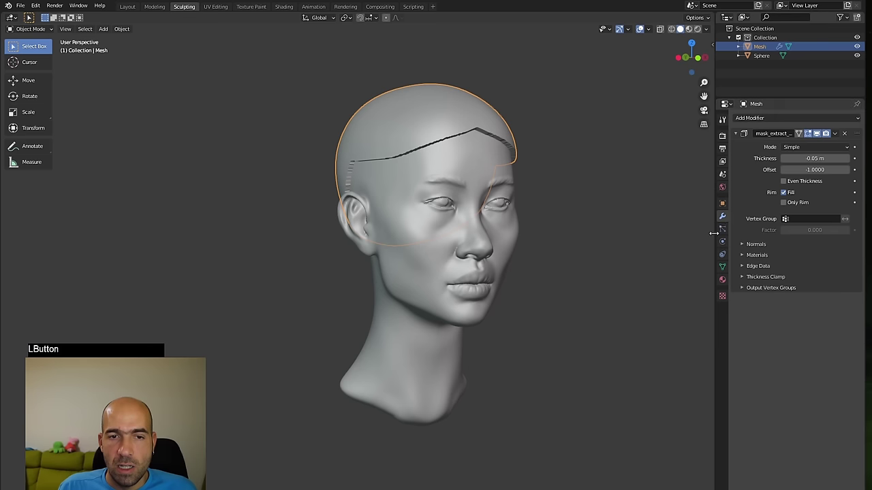
{"action": "left_click", "coordinate": [835, 134]}
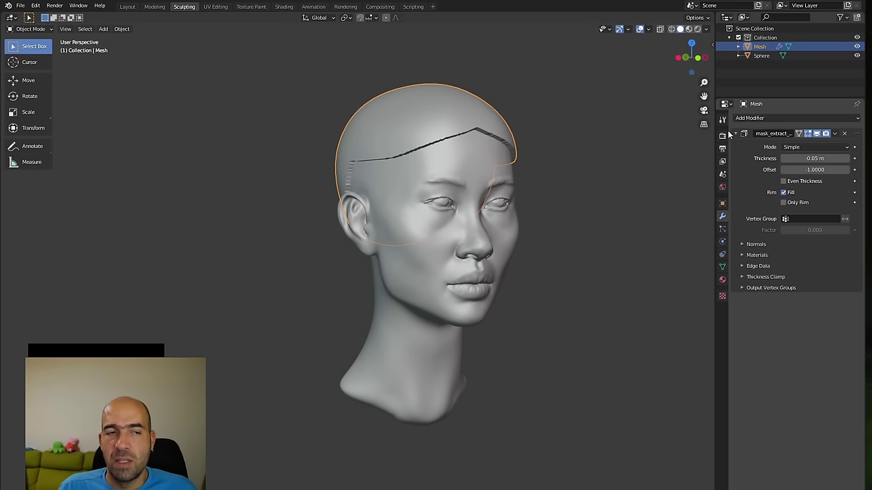
{"action": "left_click", "coordinate": [835, 133]}
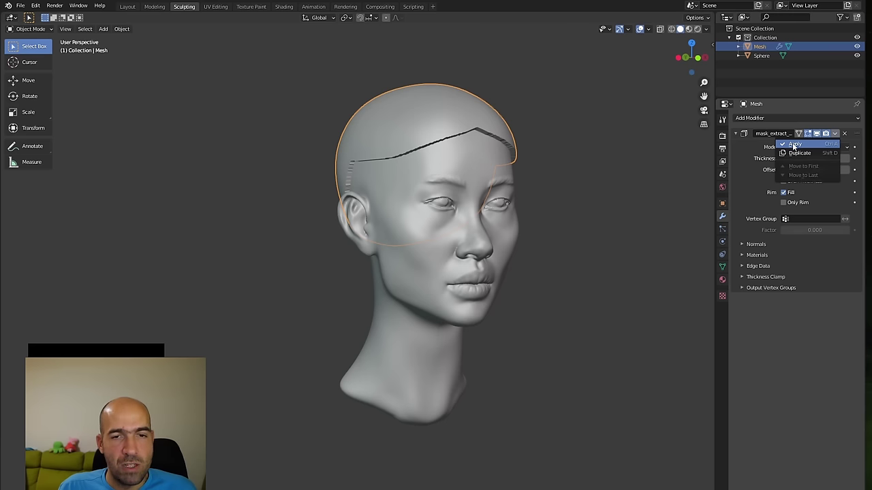
{"action": "left_click", "coordinate": [835, 134]}
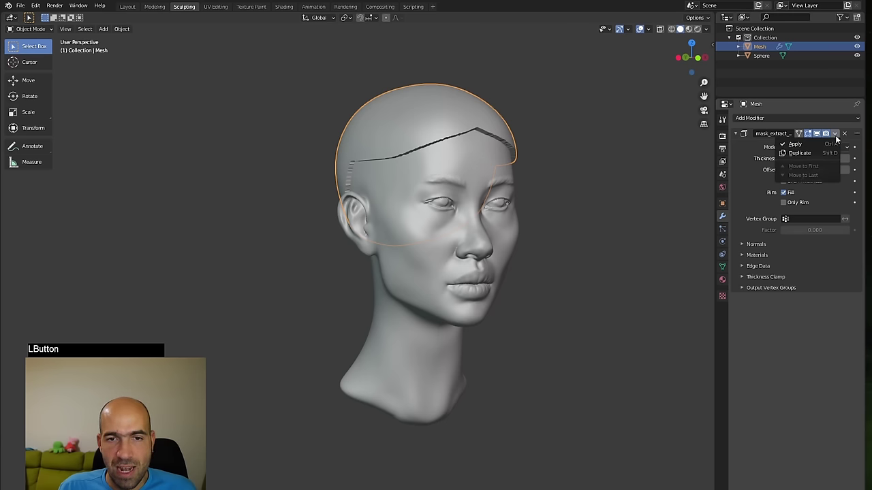
{"action": "left_click", "coordinate": [829, 142]}
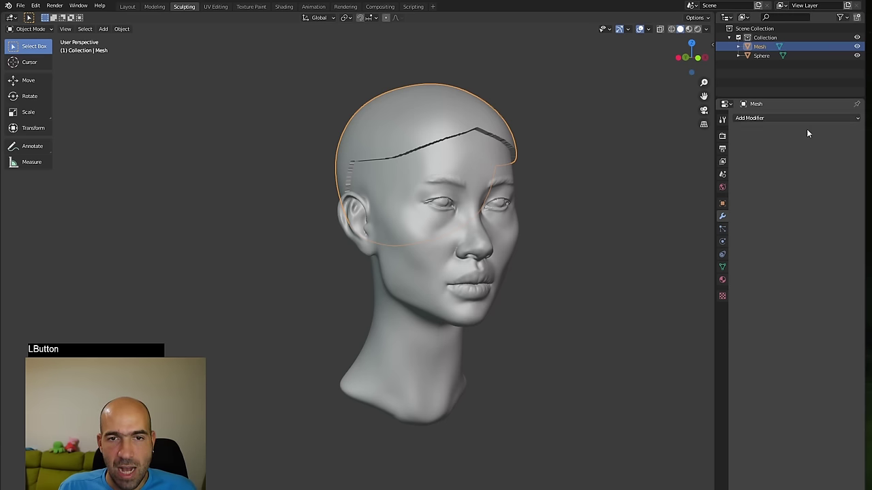
- In Sculpt Mode, set the scalp mesh's voxel remesh size and clear its mask
{"action": "mouse_move", "coordinate": [578, 220]}
{"action": "left_mouse_down", "text": "alt"}
{"action": "mouse_move", "coordinate": [560, 210]}
{"action": "mouse_move", "coordinate": [570, 209]}
{"action": "left_mouse_up", "text": "alt"}
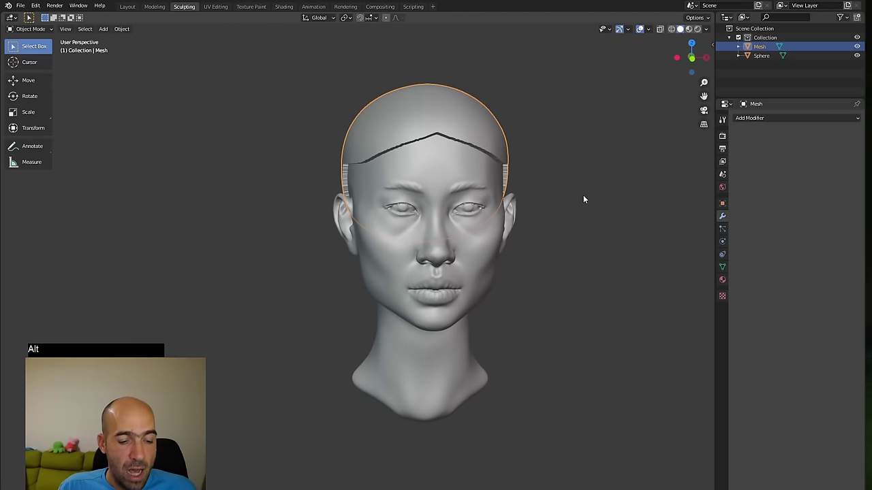
{"action": "key", "text": "ctrl+Tab"}
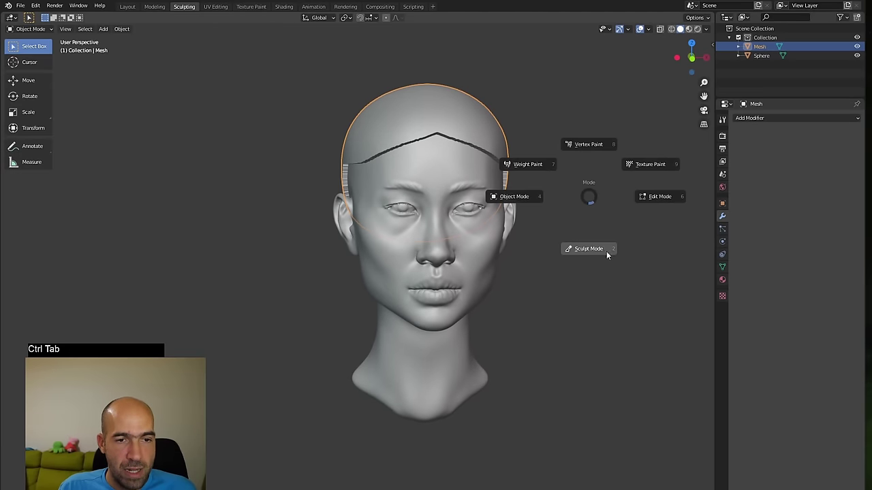
{"action": "left_click", "coordinate": [605, 260]}
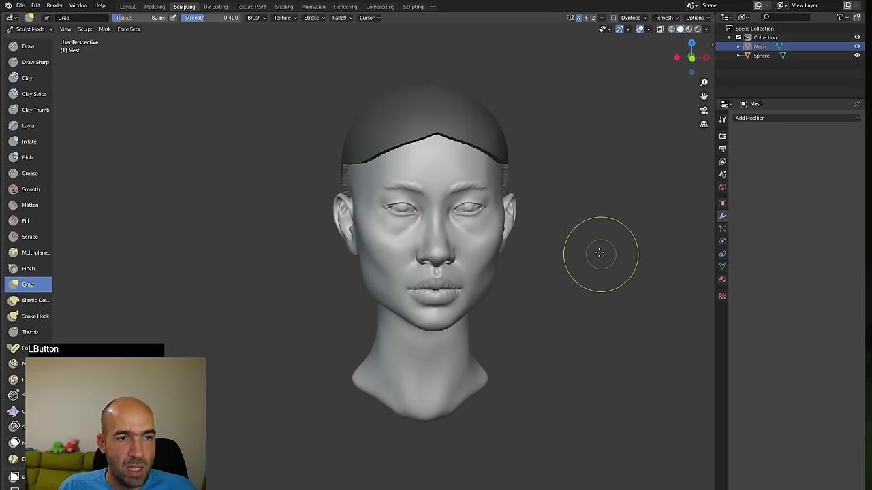
{"action": "mouse_move", "coordinate": [599, 252]}
{"action": "left_mouse_down", "text": "alt"}
{"action": "mouse_move", "coordinate": [618, 238]}
{"action": "mouse_move", "coordinate": [598, 235]}
{"action": "left_mouse_up", "text": "alt"}
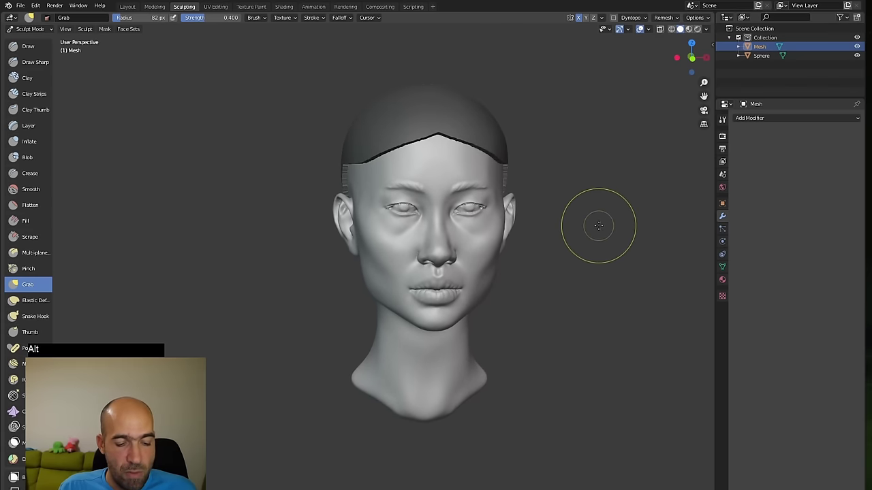
{"action": "key", "text": "r"}
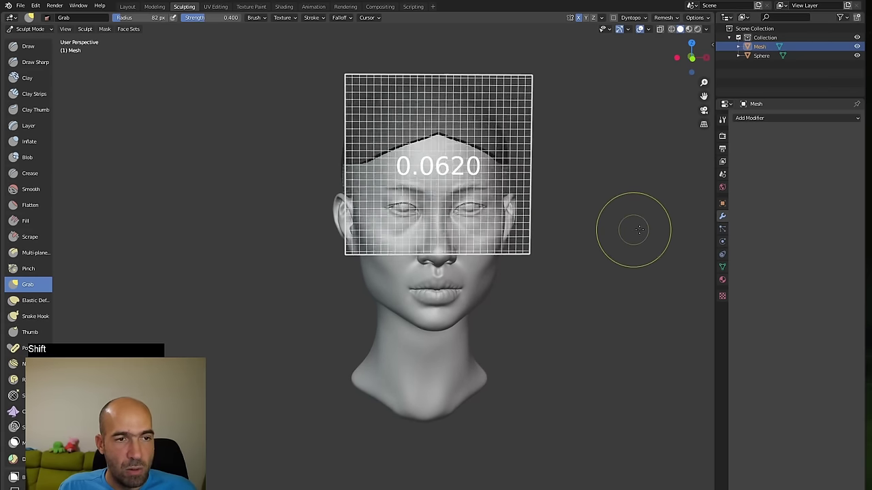
{"action": "left_click", "coordinate": [659, 230]}
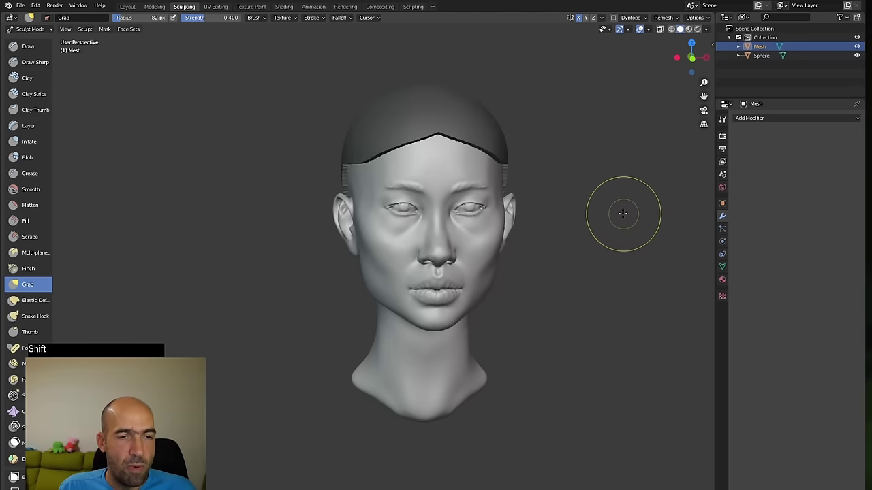
{"action": "left_click_drag", "start_coordinate": [622, 210], "coordinate": [628, 209], "text": "alt"}
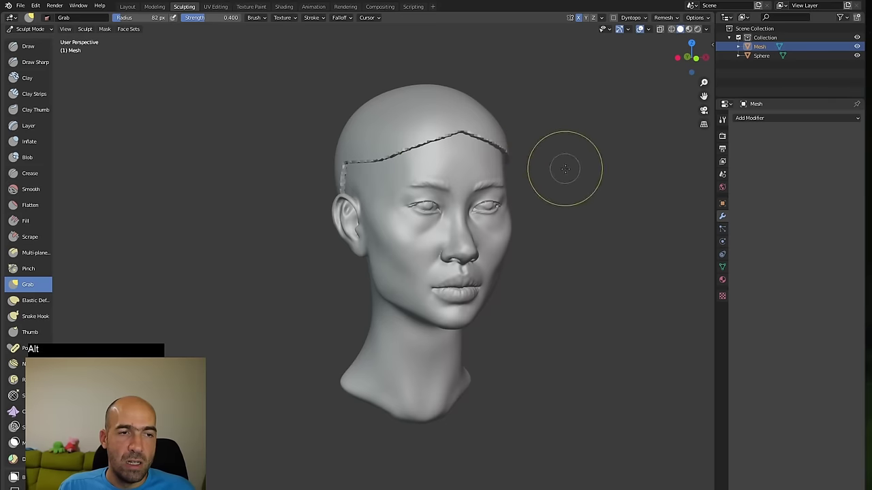
{"action": "left_click_drag", "start_coordinate": [564, 169], "coordinate": [570, 158], "text": "alt"}
- Inflate the hair cap's edge along the front hairline and behind the ear with a 186 px Inflate brush
{"action": "key", "text": "f"}
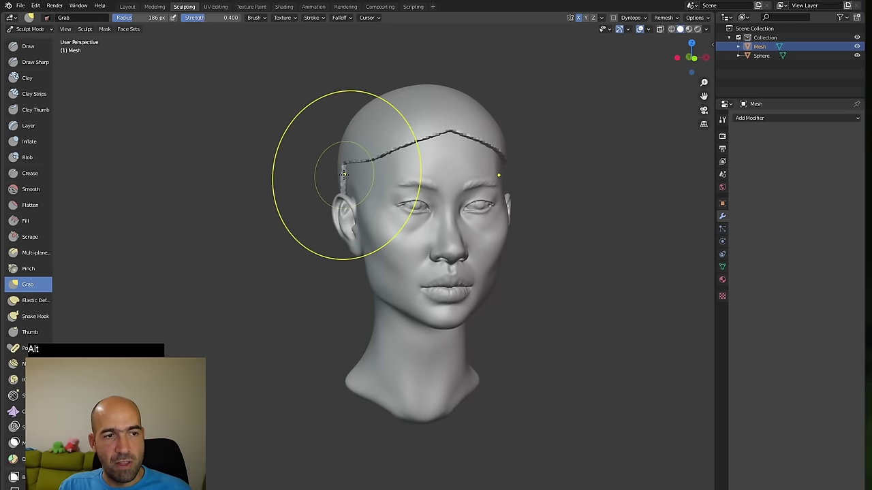
{"action": "left_click", "coordinate": [384, 169]}
{"action": "key", "text": "i"}
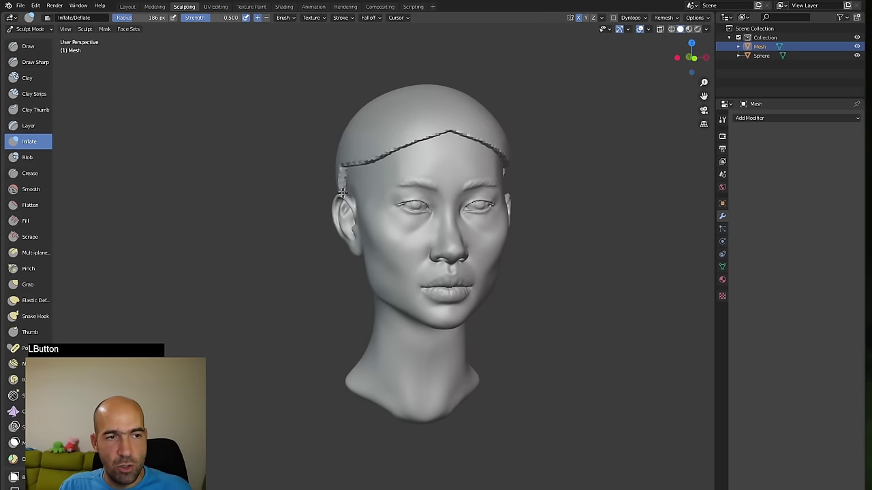
{"action": "mouse_move", "coordinate": [348, 208]}
{"action": "left_mouse_down"}
{"action": "mouse_move", "coordinate": [369, 179]}
{"action": "mouse_move", "coordinate": [450, 137]}
{"action": "left_mouse_up"}
{"action": "left_click_drag", "start_coordinate": [411, 169], "coordinate": [471, 173], "text": "alt"}
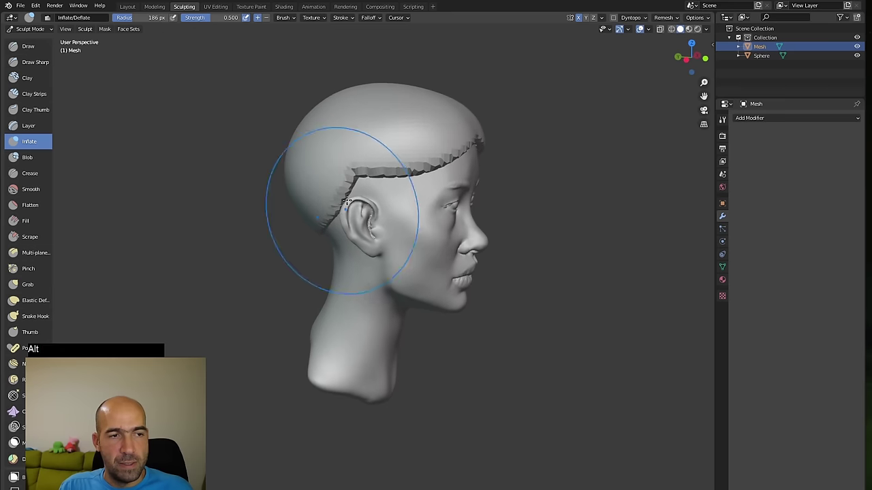
{"action": "mouse_move", "coordinate": [329, 226]}
{"action": "left_mouse_down"}
{"action": "mouse_move", "coordinate": [354, 169]}
{"action": "mouse_move", "coordinate": [317, 212]}
{"action": "left_mouse_up"}
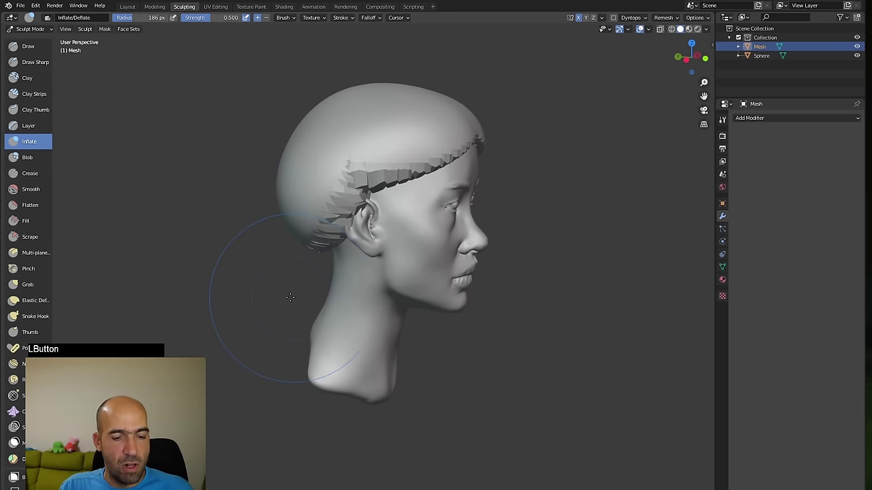
- Pull the back of the hair cap down over the nape with the Grab brush to form hanging hair
{"action": "key", "text": "g"}
{"action": "left_click_drag", "start_coordinate": [315, 263], "coordinate": [302, 322]}
{"action": "left_click_drag", "start_coordinate": [304, 289], "coordinate": [305, 315]}
{"action": "mouse_move", "coordinate": [281, 323]}
{"action": "left_mouse_down", "text": "alt"}
{"action": "mouse_move", "coordinate": [249, 321]}
{"action": "mouse_move", "coordinate": [315, 310]}
{"action": "left_mouse_up", "text": "alt"}
{"action": "left_click_drag", "start_coordinate": [306, 299], "coordinate": [401, 324]}
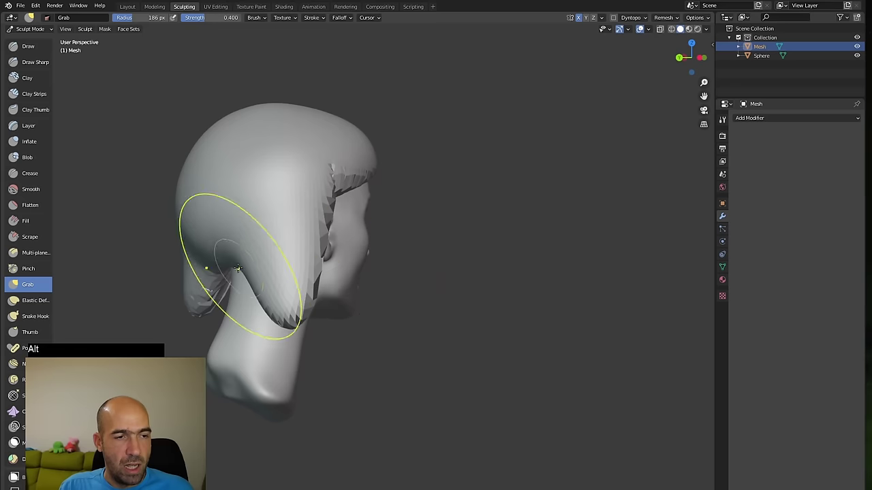
{"action": "mouse_move", "coordinate": [237, 268]}
{"action": "left_mouse_down"}
{"action": "mouse_move", "coordinate": [225, 277]}
{"action": "mouse_move", "coordinate": [227, 306]}
{"action": "mouse_move", "coordinate": [203, 337]}
{"action": "mouse_move", "coordinate": [146, 288]}
{"action": "left_mouse_up"}
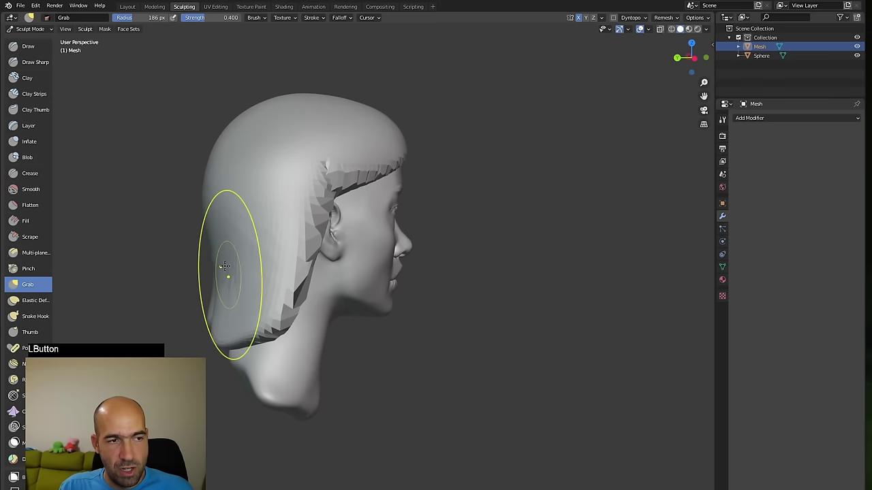
- Shape the back of the hair and its lower ends behind the ear and neck with the Grab brush
{"action": "left_click_drag", "start_coordinate": [225, 266], "coordinate": [234, 273]}
{"action": "left_click_drag", "start_coordinate": [266, 298], "coordinate": [292, 312]}
{"action": "left_click_drag", "start_coordinate": [291, 312], "coordinate": [309, 317]}
{"action": "mouse_move", "coordinate": [416, 197]}
{"action": "left_mouse_down", "text": "alt"}
{"action": "mouse_move", "coordinate": [375, 189]}
{"action": "mouse_move", "coordinate": [319, 197]}
{"action": "left_mouse_up", "text": "alt"}
{"action": "left_click_drag", "start_coordinate": [308, 251], "coordinate": [333, 256]}
{"action": "mouse_move", "coordinate": [316, 299]}
{"action": "left_mouse_down"}
{"action": "mouse_move", "coordinate": [331, 300]}
{"action": "mouse_move", "coordinate": [323, 306]}
{"action": "left_mouse_up"}
- Widen the hair beside the ears and lift its front and top volume with the Grab brush
{"action": "left_click_drag", "start_coordinate": [271, 307], "coordinate": [342, 300], "text": "alt"}
{"action": "mouse_move", "coordinate": [334, 232]}
{"action": "left_mouse_down"}
{"action": "mouse_move", "coordinate": [293, 209]}
{"action": "mouse_move", "coordinate": [232, 219]}
{"action": "left_mouse_up"}
{"action": "left_click_drag", "start_coordinate": [300, 222], "coordinate": [308, 217]}
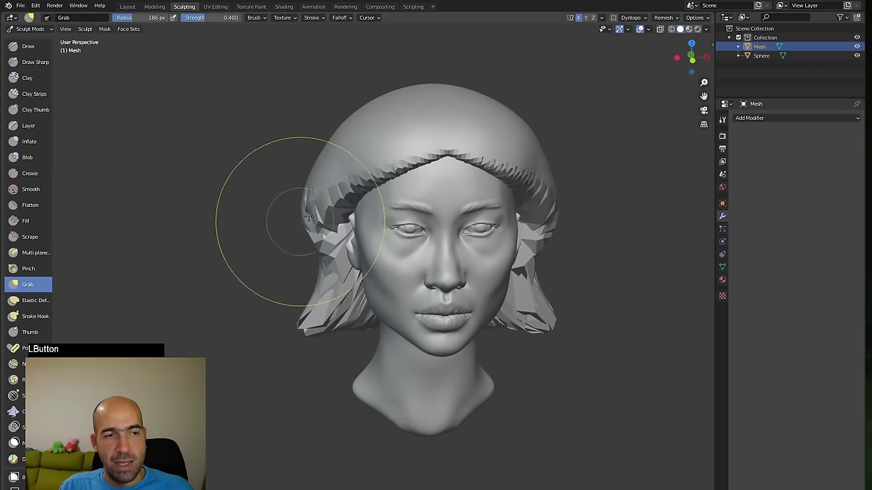
{"action": "left_click_drag", "start_coordinate": [331, 139], "coordinate": [315, 121], "text": "alt"}
{"action": "left_click_drag", "start_coordinate": [381, 128], "coordinate": [377, 111]}
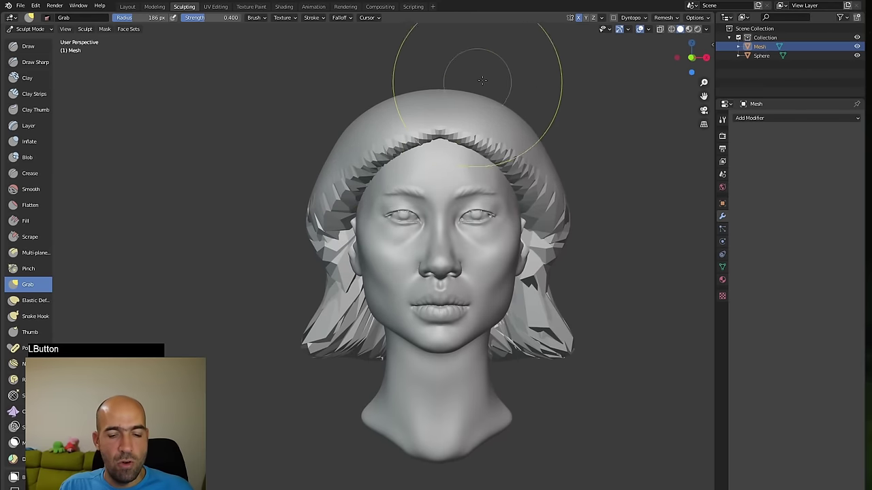
- Reduce the Grab brush radius to 108 px and voxel-remesh the stretched hair mesh
{"action": "left_click_drag", "start_coordinate": [480, 81], "coordinate": [525, 87], "text": "alt"}
{"action": "key", "text": "bracketleft"}
{"action": "key", "text": "bracketleft"}
{"action": "key", "text": "bracketleft"}
{"action": "key", "text": "bracketleft"}
{"action": "key", "text": "bracketleft"}
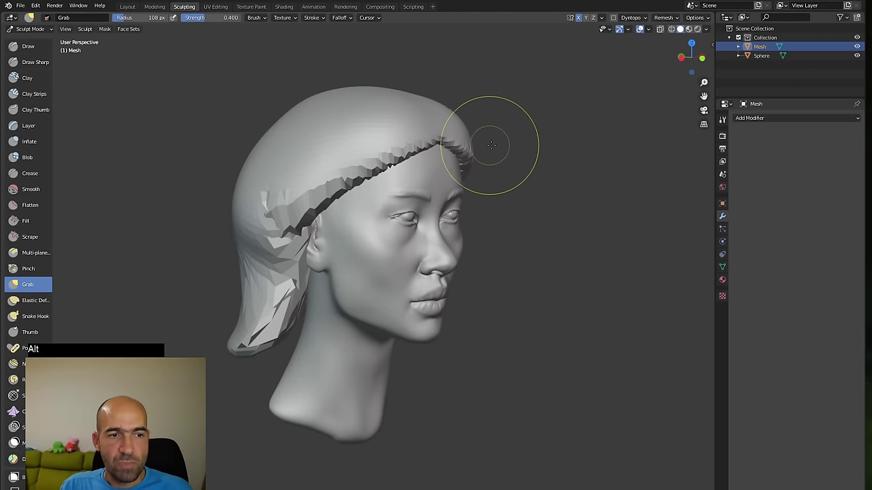
{"action": "left_click_drag", "start_coordinate": [502, 143], "coordinate": [426, 137], "text": "alt"}
{"action": "mouse_move", "coordinate": [572, 121]}
{"action": "left_mouse_down", "text": "alt+shift"}
{"action": "mouse_move", "coordinate": [481, 111]}
{"action": "mouse_move", "coordinate": [484, 136]}
{"action": "mouse_move", "coordinate": [463, 177]}
{"action": "mouse_move", "coordinate": [477, 200]}
{"action": "mouse_move", "coordinate": [461, 214]}
{"action": "mouse_move", "coordinate": [472, 346]}
{"action": "left_mouse_up", "text": "alt+shift"}
{"action": "key", "text": "ctrl+r"}
- Adjust the lower hair ends and the hair beside the neck with the Grab brush
{"action": "left_click_drag", "start_coordinate": [520, 304], "coordinate": [505, 305], "text": "alt"}
{"action": "left_click_drag", "start_coordinate": [438, 336], "coordinate": [431, 342]}
{"action": "left_click_drag", "start_coordinate": [501, 306], "coordinate": [467, 303], "text": "alt"}
{"action": "left_click_drag", "start_coordinate": [459, 300], "coordinate": [469, 292]}
- Carve strand grooves from the front hairline along the side of the hair with a 63 px Draw Sharp brush
{"action": "mouse_move", "coordinate": [548, 205]}
{"action": "left_mouse_down", "text": "alt"}
{"action": "mouse_move", "coordinate": [540, 218]}
{"action": "mouse_move", "coordinate": [571, 258]}
{"action": "left_mouse_up", "text": "alt"}
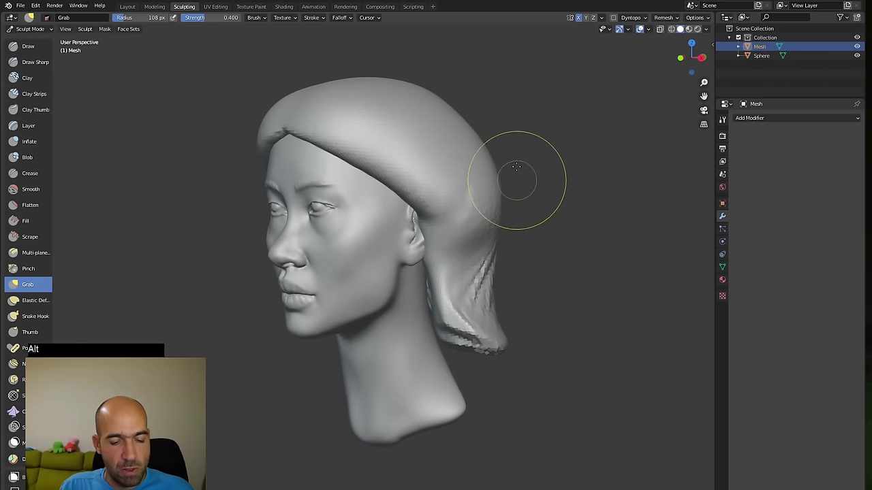
{"action": "key", "text": "shift+1"}
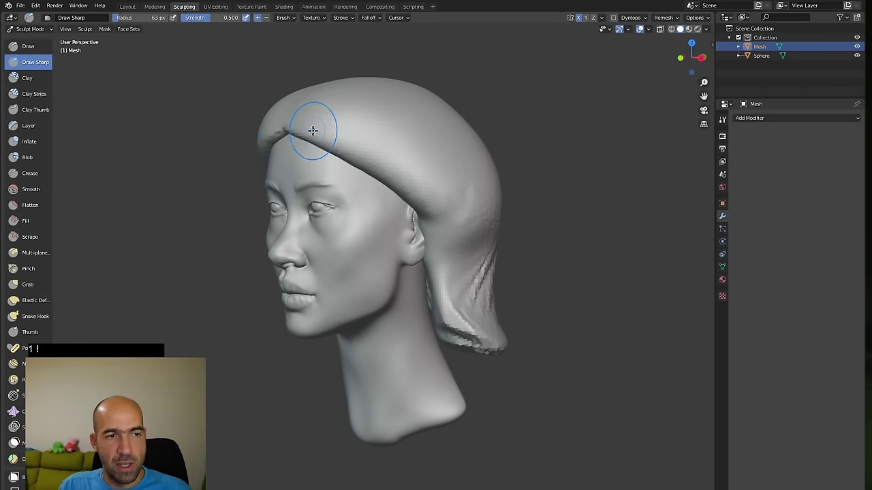
{"action": "left_click_drag", "start_coordinate": [533, 150], "coordinate": [518, 161], "text": "alt"}
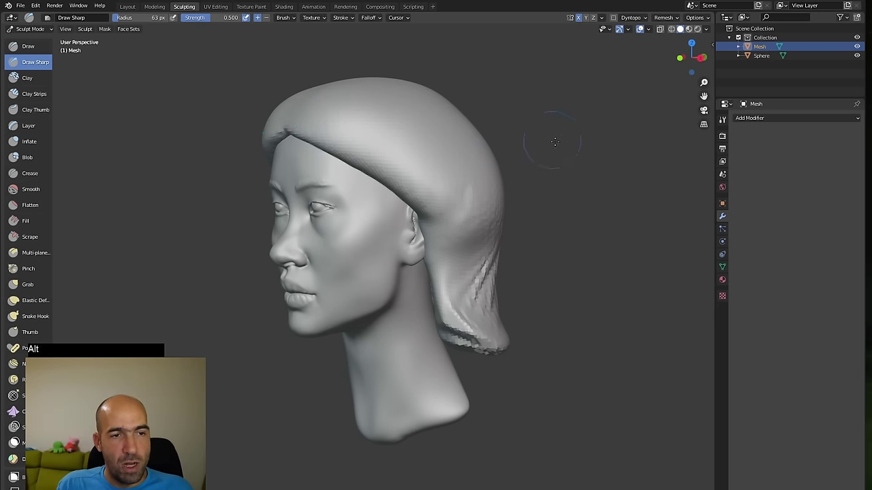
{"action": "left_click_drag", "start_coordinate": [555, 141], "coordinate": [537, 157], "text": "alt"}
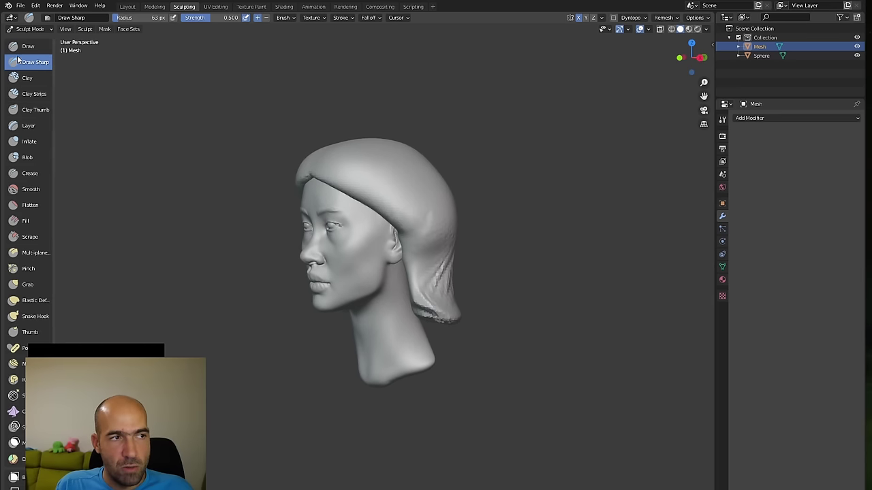
{"action": "left_click_drag", "start_coordinate": [321, 177], "coordinate": [420, 215]}
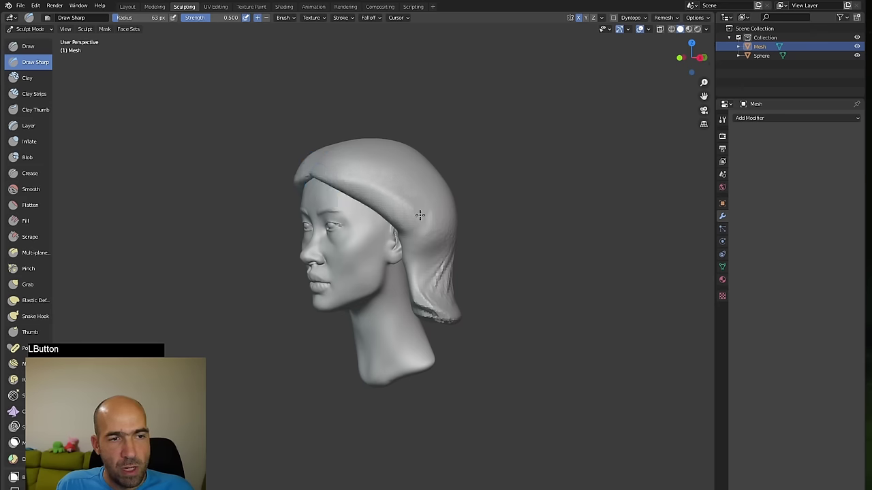
{"action": "left_click_drag", "start_coordinate": [481, 230], "coordinate": [422, 216], "text": "alt"}
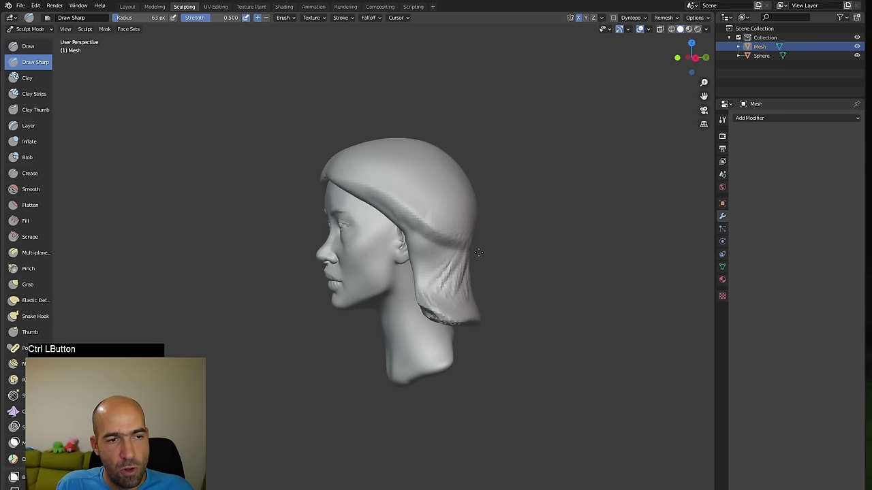
{"action": "left_click_drag", "start_coordinate": [479, 252], "coordinate": [368, 169], "text": "alt"}
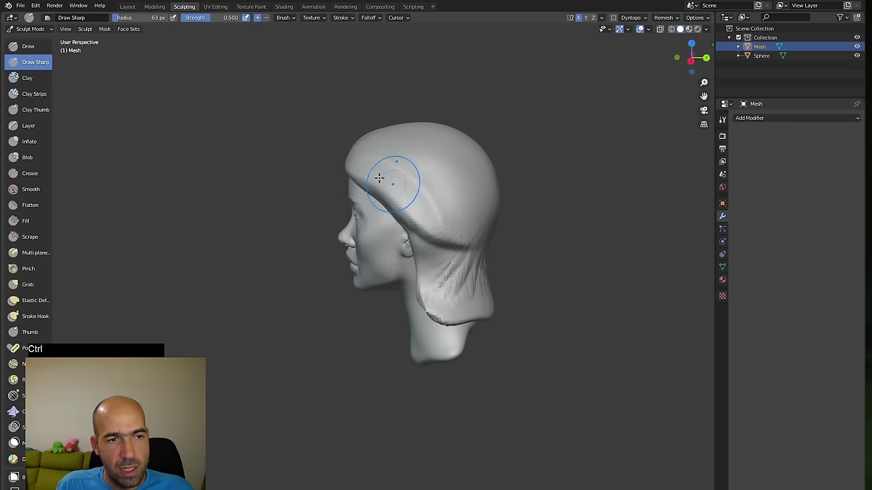
{"action": "left_click_drag", "start_coordinate": [480, 256], "coordinate": [500, 226], "text": "alt"}
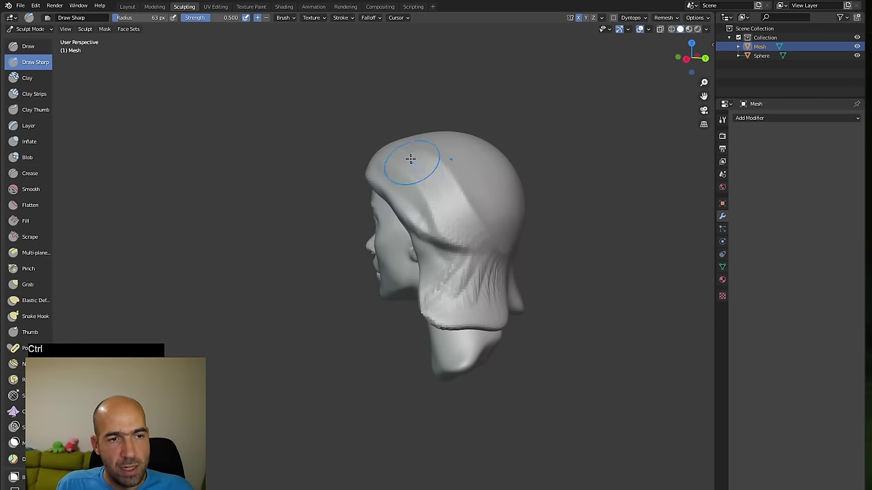
- Carve long grooves down the back of the hair with Draw Sharp and smooth the creased lower hair
{"action": "left_click_drag", "start_coordinate": [555, 241], "coordinate": [502, 199], "text": "alt"}
{"action": "mouse_move", "coordinate": [452, 142]}
{"action": "left_mouse_down", "text": "ctrl"}
{"action": "mouse_move", "coordinate": [509, 230]}
{"action": "mouse_move", "coordinate": [508, 252]}
{"action": "mouse_move", "coordinate": [493, 245]}
{"action": "mouse_move", "coordinate": [560, 248]}
{"action": "left_mouse_up", "text": "ctrl"}
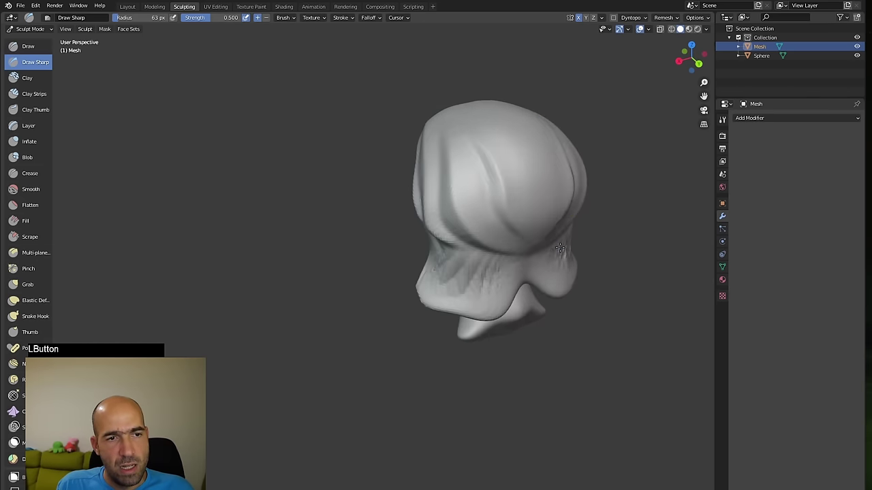
{"action": "left_click_drag", "start_coordinate": [610, 213], "coordinate": [654, 199], "text": "alt"}
{"action": "left_click_drag", "start_coordinate": [485, 248], "coordinate": [441, 308], "text": "shift"}
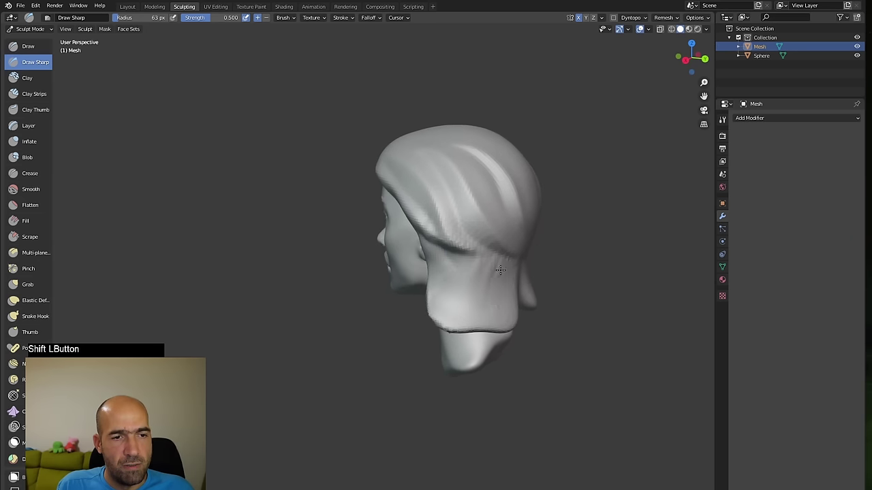
- Pull the side hair back to uncover the ears with a 115 px Grab brush
{"action": "left_click_drag", "start_coordinate": [553, 233], "coordinate": [659, 218], "text": "alt"}
{"action": "mouse_move", "coordinate": [545, 197]}
{"action": "left_mouse_down", "text": "alt"}
{"action": "mouse_move", "coordinate": [578, 189]}
{"action": "mouse_move", "coordinate": [547, 167]}
{"action": "mouse_move", "coordinate": [551, 132]}
{"action": "mouse_move", "coordinate": [515, 151]}
{"action": "left_mouse_up", "text": "alt"}
{"action": "key", "text": "g"}
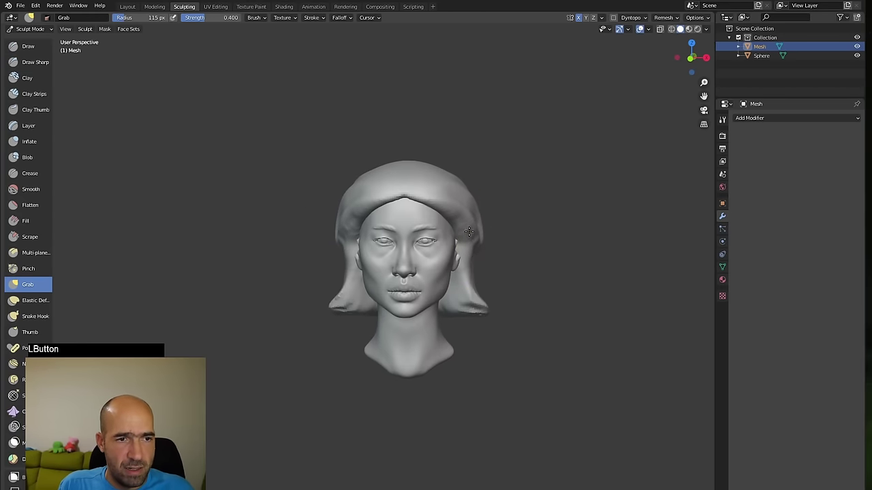
{"action": "mouse_move", "coordinate": [460, 256]}
{"action": "left_mouse_down", "text": "alt"}
{"action": "mouse_move", "coordinate": [477, 251]}
{"action": "mouse_move", "coordinate": [469, 250]}
{"action": "left_mouse_up", "text": "alt"}
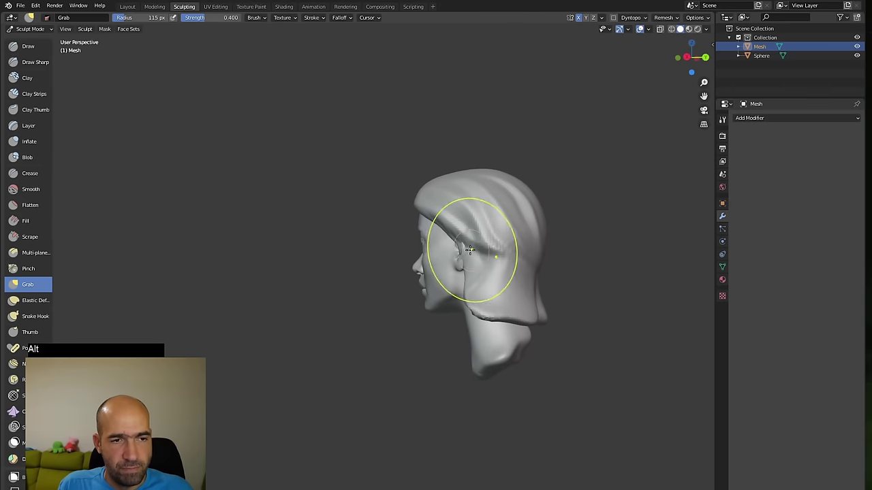
{"action": "left_click_drag", "start_coordinate": [382, 256], "coordinate": [472, 292], "text": "alt"}
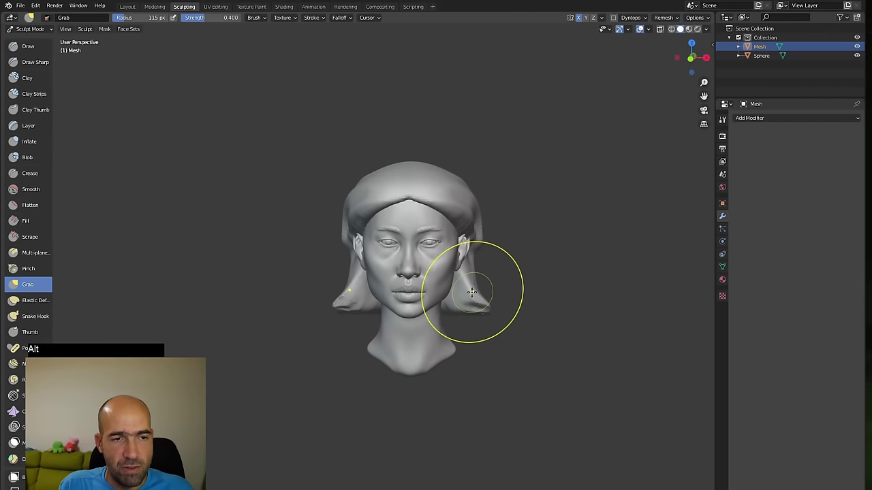
- Pull the front corners of the lower hair ends forward below the ears with the Grab brush
{"action": "left_click_drag", "start_coordinate": [529, 284], "coordinate": [510, 273], "text": "alt"}
{"action": "mouse_move", "coordinate": [511, 273]}
{"action": "left_mouse_down", "text": "ctrl+alt"}
{"action": "mouse_move", "coordinate": [512, 316]}
{"action": "mouse_move", "coordinate": [529, 277]}
{"action": "mouse_move", "coordinate": [484, 284]}
{"action": "mouse_move", "coordinate": [492, 293]}
{"action": "left_mouse_up", "text": "ctrl+alt"}
{"action": "left_click_drag", "start_coordinate": [485, 304], "coordinate": [459, 317]}
{"action": "mouse_move", "coordinate": [465, 334]}
{"action": "left_mouse_down", "text": "alt"}
{"action": "mouse_move", "coordinate": [496, 348]}
{"action": "mouse_move", "coordinate": [498, 368]}
{"action": "mouse_move", "coordinate": [501, 343]}
{"action": "left_mouse_up", "text": "alt"}
{"action": "mouse_move", "coordinate": [500, 342]}
{"action": "left_mouse_down", "text": "alt"}
{"action": "mouse_move", "coordinate": [451, 360]}
{"action": "mouse_move", "coordinate": [478, 341]}
{"action": "left_mouse_up", "text": "alt"}
{"action": "left_click_drag", "start_coordinate": [534, 356], "coordinate": [500, 375], "text": "alt"}
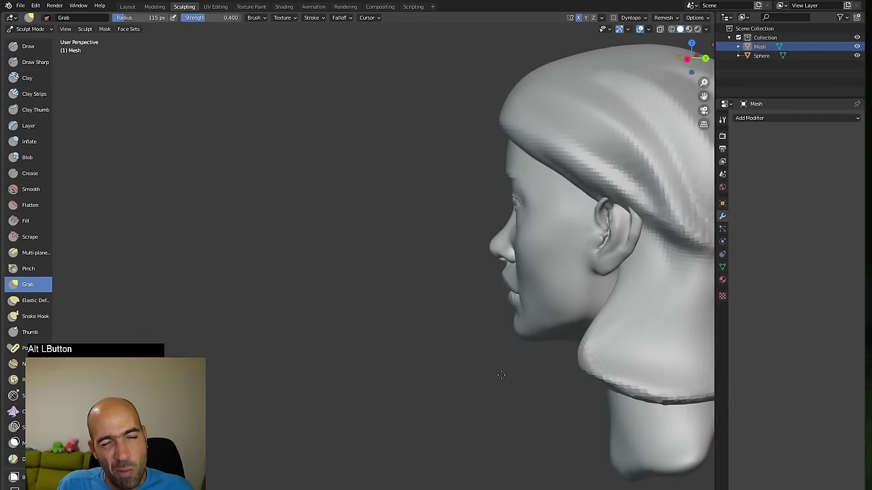
{"action": "mouse_move", "coordinate": [572, 376]}
{"action": "left_mouse_down", "text": "alt+shift"}
{"action": "mouse_move", "coordinate": [449, 334]}
{"action": "mouse_move", "coordinate": [523, 306]}
{"action": "left_mouse_up", "text": "alt+shift"}
{"action": "left_click_drag", "start_coordinate": [476, 333], "coordinate": [476, 319]}
- Pull the lower hair ends into separate upward-flicking tips with the Grab brush
{"action": "mouse_move", "coordinate": [496, 355]}
{"action": "left_mouse_down", "text": "alt"}
{"action": "mouse_move", "coordinate": [425, 381]}
{"action": "mouse_move", "coordinate": [514, 357]}
{"action": "mouse_move", "coordinate": [454, 396]}
{"action": "left_mouse_up", "text": "alt"}
{"action": "mouse_move", "coordinate": [504, 405]}
{"action": "left_mouse_down"}
{"action": "mouse_move", "coordinate": [442, 387]}
{"action": "mouse_move", "coordinate": [479, 391]}
{"action": "mouse_move", "coordinate": [466, 375]}
{"action": "left_mouse_up"}
{"action": "left_click_drag", "start_coordinate": [502, 381], "coordinate": [526, 390]}
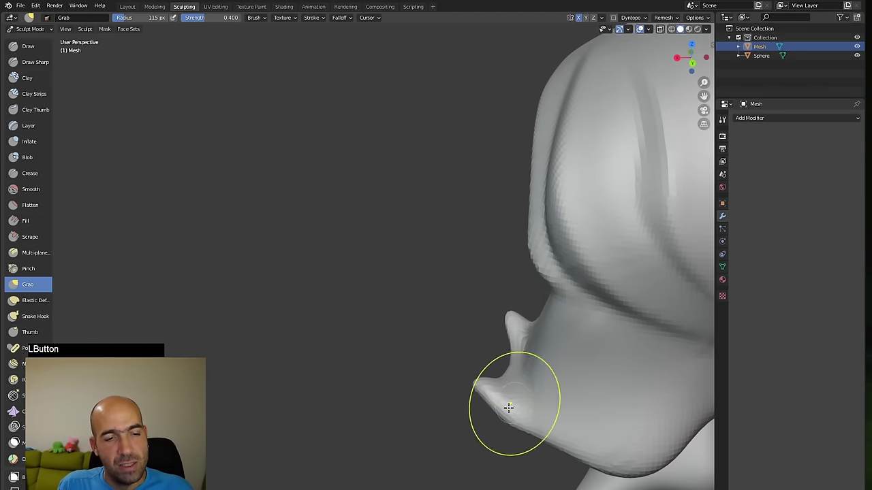
{"action": "left_click_drag", "start_coordinate": [470, 438], "coordinate": [446, 460], "text": "alt"}
{"action": "left_click_drag", "start_coordinate": [509, 412], "coordinate": [513, 395]}
{"action": "mouse_move", "coordinate": [482, 430]}
{"action": "left_mouse_down", "text": "alt"}
{"action": "mouse_move", "coordinate": [460, 426]}
{"action": "mouse_move", "coordinate": [429, 379]}
{"action": "mouse_move", "coordinate": [378, 390]}
{"action": "left_mouse_up", "text": "alt"}
{"action": "mouse_move", "coordinate": [408, 362]}
{"action": "left_mouse_down"}
{"action": "mouse_move", "coordinate": [395, 331]}
{"action": "mouse_move", "coordinate": [538, 293]}
{"action": "mouse_move", "coordinate": [379, 346]}
{"action": "mouse_move", "coordinate": [360, 286]}
{"action": "mouse_move", "coordinate": [363, 258]}
{"action": "left_mouse_up"}
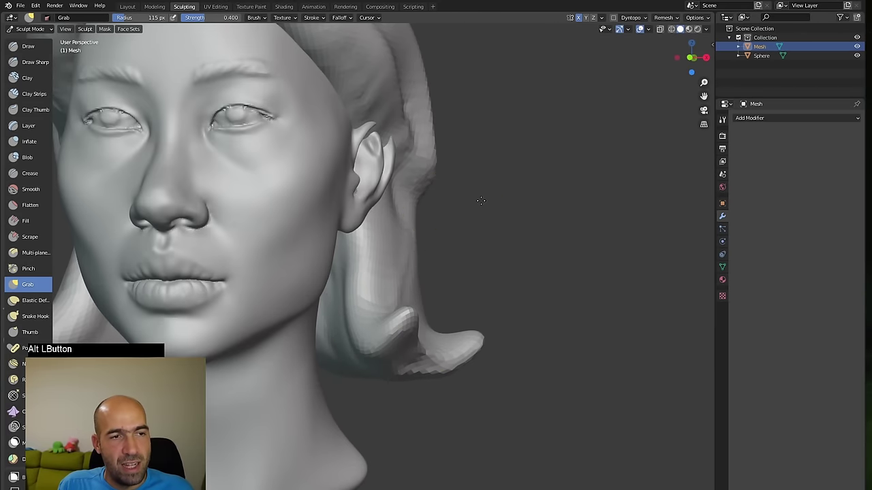
- Adjust the volume of the side and top hair above the forehead with the Grab brush
{"action": "left_click_drag", "start_coordinate": [474, 197], "coordinate": [477, 187], "text": "alt"}
{"action": "left_click_drag", "start_coordinate": [476, 187], "coordinate": [474, 214], "text": "alt+shift"}
{"action": "mouse_move", "coordinate": [390, 224]}
{"action": "left_mouse_down"}
{"action": "mouse_move", "coordinate": [380, 224]}
{"action": "mouse_move", "coordinate": [481, 200]}
{"action": "mouse_move", "coordinate": [463, 184]}
{"action": "mouse_move", "coordinate": [357, 169]}
{"action": "mouse_move", "coordinate": [334, 145]}
{"action": "left_mouse_up"}
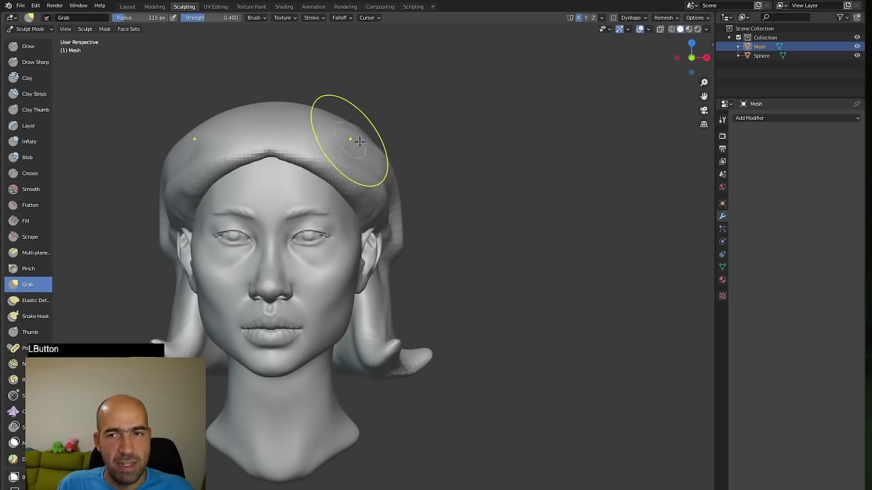
{"action": "left_click_drag", "start_coordinate": [399, 144], "coordinate": [376, 141], "text": "alt"}
{"action": "left_click_drag", "start_coordinate": [339, 121], "coordinate": [306, 125]}
{"action": "left_click_drag", "start_coordinate": [368, 118], "coordinate": [442, 105], "text": "alt"}
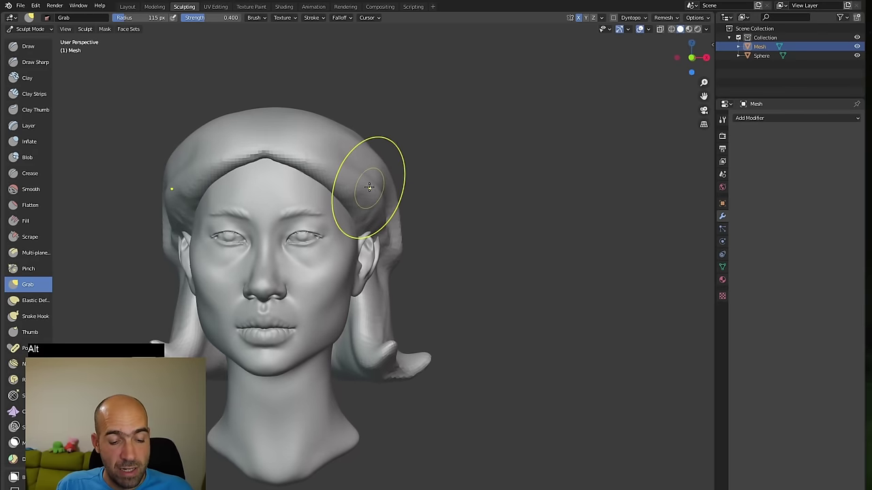
- Try to pull pointed strands from the front hairline down over the forehead with a 41 px Grab brush
{"action": "key", "text": "g"}
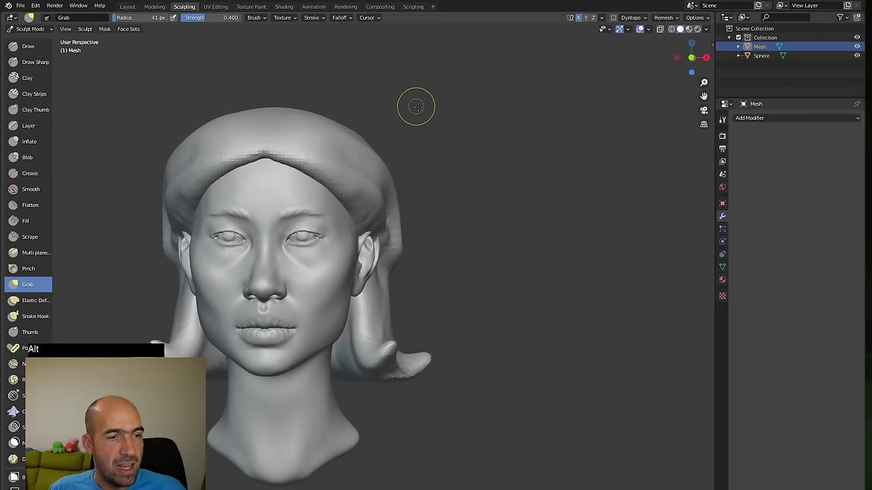
{"action": "left_click_drag", "start_coordinate": [417, 106], "coordinate": [288, 153], "text": "alt"}
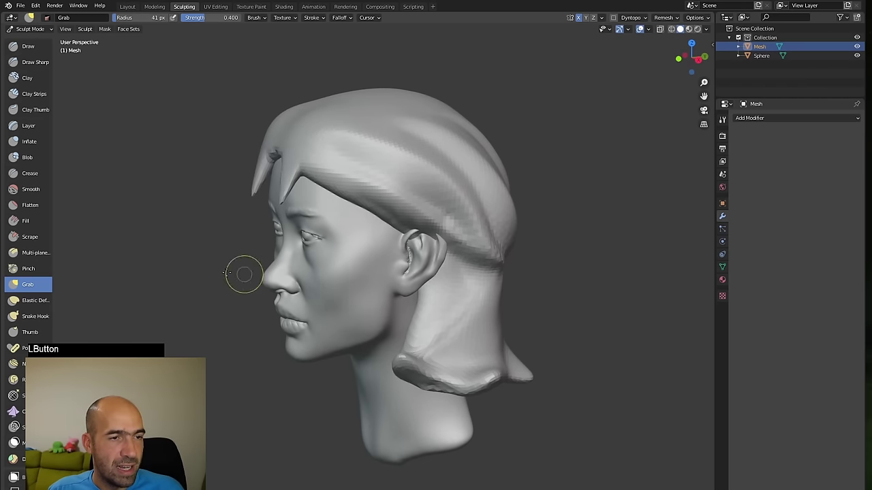
{"action": "left_click_drag", "start_coordinate": [244, 275], "coordinate": [312, 101], "text": "alt"}
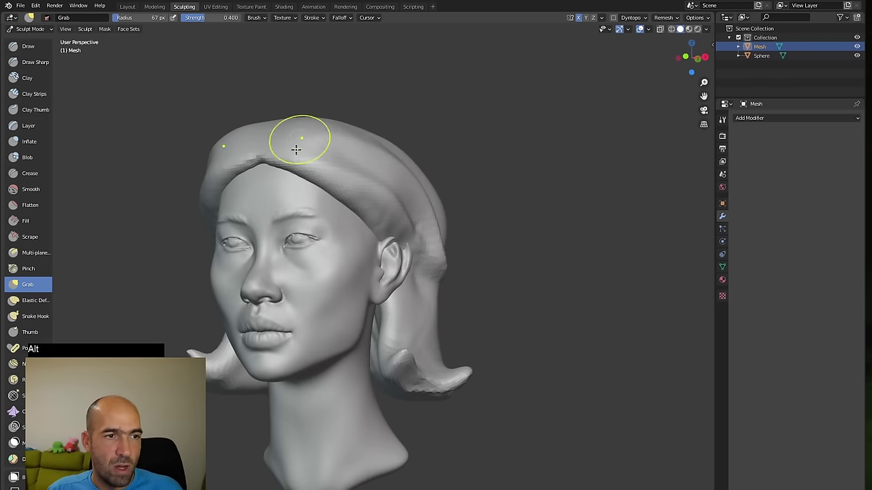
- Pull the front hairline down into a fringe with a 67 px Grab brush and crease its borders with Draw Sharp
{"action": "left_click_drag", "start_coordinate": [296, 149], "coordinate": [260, 217], "text": "alt"}
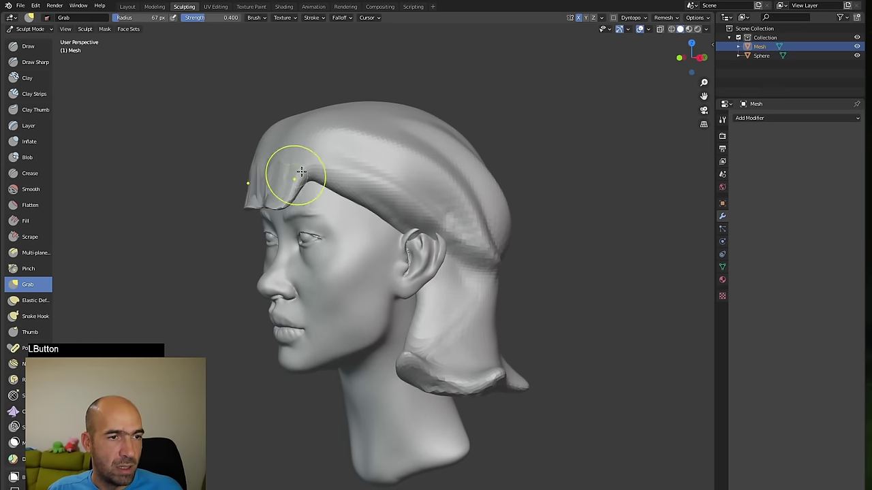
{"action": "left_click_drag", "start_coordinate": [299, 164], "coordinate": [322, 123], "text": "alt"}
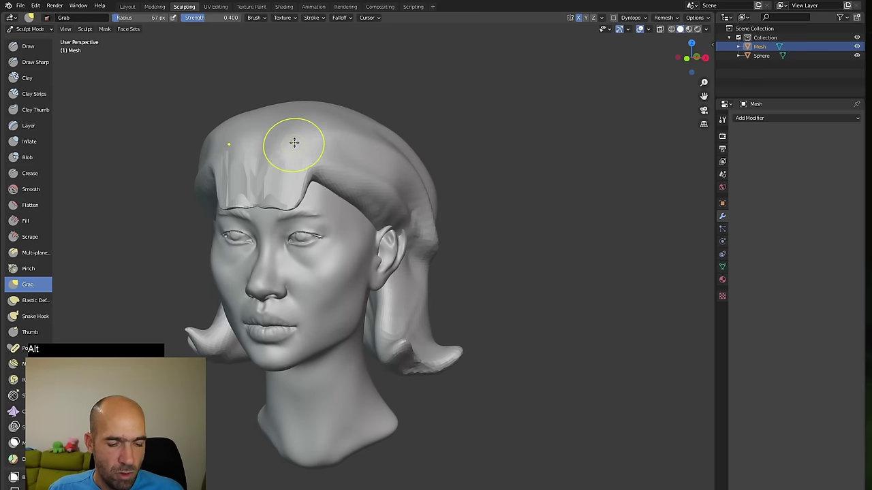
{"action": "key", "text": "1"}
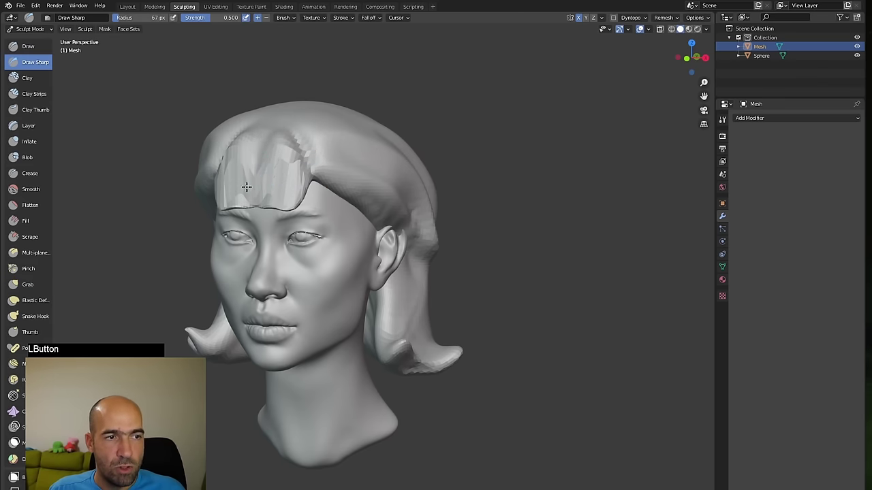
- Shape the fringe over the forehead with a 112 px Grab brush, then voxel-remesh the hair and smooth the fringe surface
{"action": "mouse_move", "coordinate": [413, 111]}
{"action": "left_mouse_down", "text": "alt"}
{"action": "mouse_move", "coordinate": [251, 199]}
{"action": "mouse_move", "coordinate": [430, 166]}
{"action": "left_mouse_up", "text": "alt"}
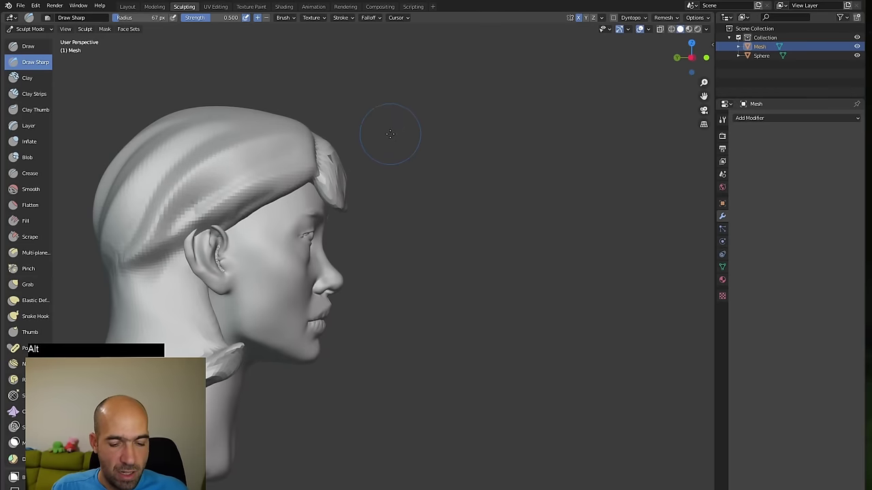
{"action": "key", "text": "g"}
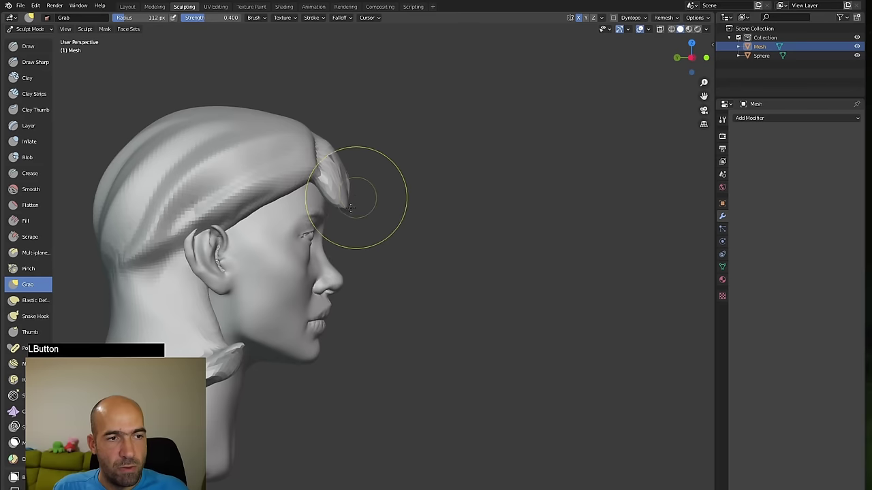
{"action": "mouse_move", "coordinate": [382, 179]}
{"action": "left_mouse_down", "text": "alt"}
{"action": "mouse_move", "coordinate": [365, 171]}
{"action": "mouse_move", "coordinate": [370, 202]}
{"action": "mouse_move", "coordinate": [366, 177]}
{"action": "left_mouse_up", "text": "alt"}
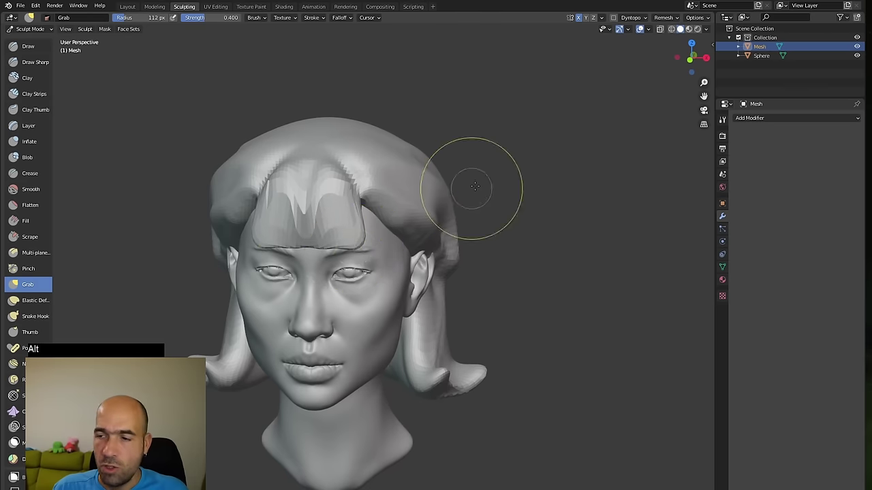
{"action": "left_click_drag", "start_coordinate": [459, 186], "coordinate": [355, 223], "text": "alt"}
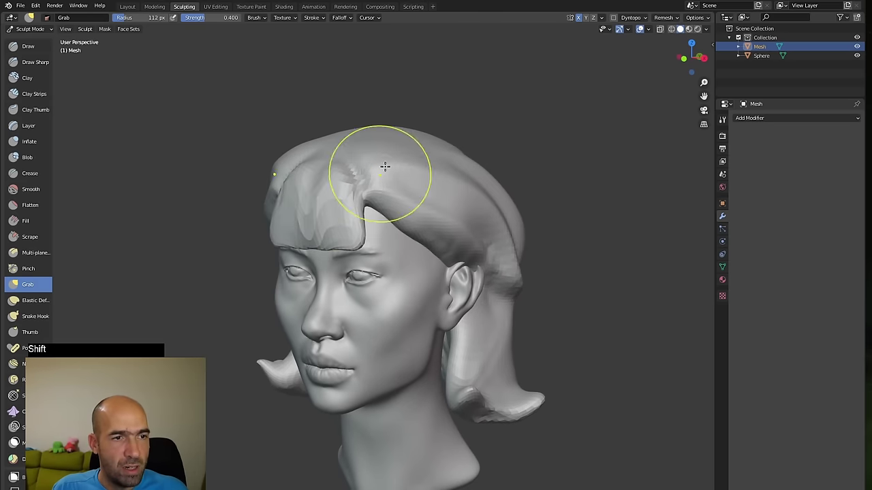
{"action": "left_click_drag", "start_coordinate": [385, 166], "coordinate": [510, 132], "text": "alt"}
{"action": "key", "text": "ctrl+r"}
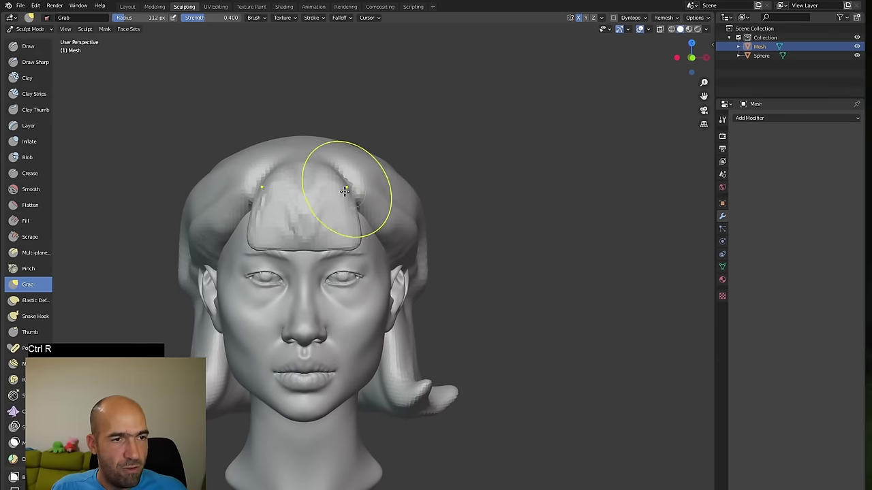
{"action": "left_click_drag", "start_coordinate": [310, 173], "coordinate": [413, 146], "text": "alt"}
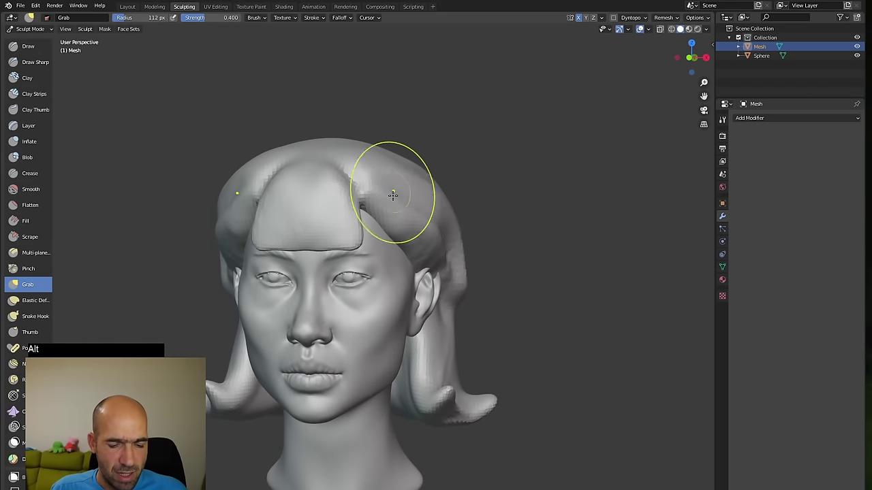
- Carve vertical strands and notched ends into the fringe up to its roots with a 40 px Draw Sharp brush
{"action": "key", "text": "shift+1"}
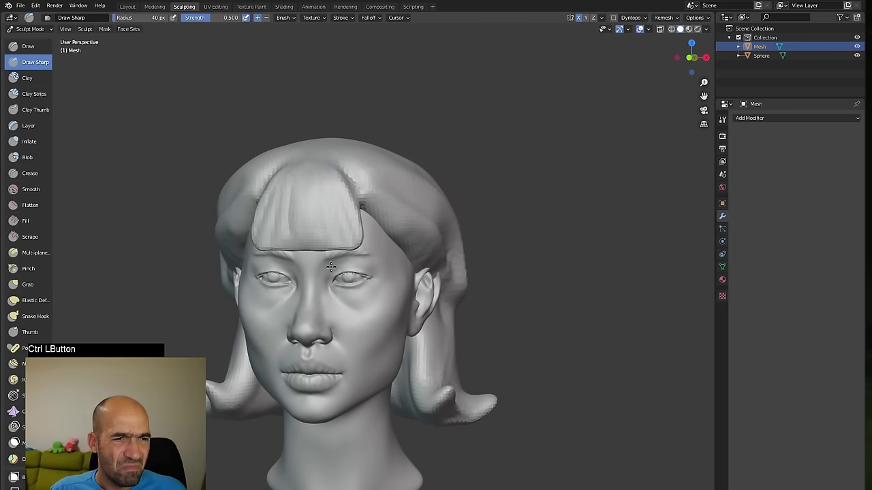
{"action": "mouse_move", "coordinate": [436, 166]}
{"action": "left_mouse_down", "text": "alt"}
{"action": "mouse_move", "coordinate": [450, 155]}
{"action": "mouse_move", "coordinate": [440, 164]}
{"action": "mouse_move", "coordinate": [519, 146]}
{"action": "mouse_move", "coordinate": [441, 173]}
{"action": "left_mouse_up", "text": "alt"}
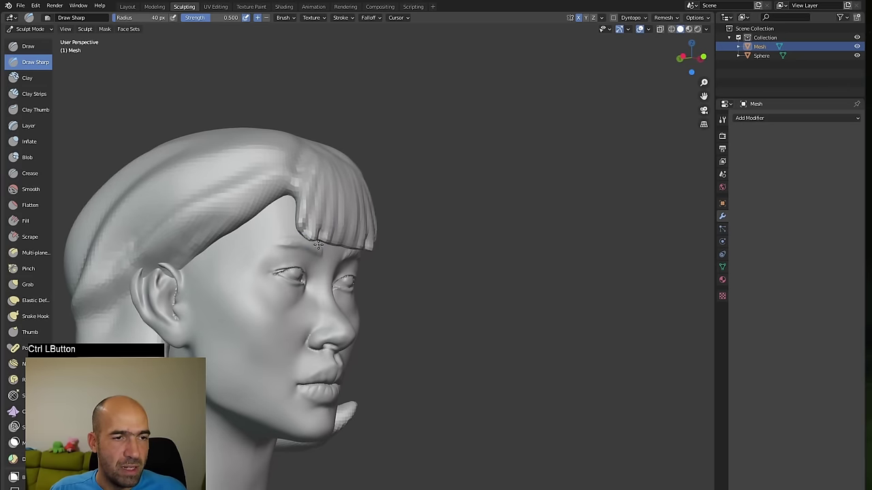
{"action": "left_click_drag", "start_coordinate": [424, 193], "coordinate": [282, 255], "text": "alt"}
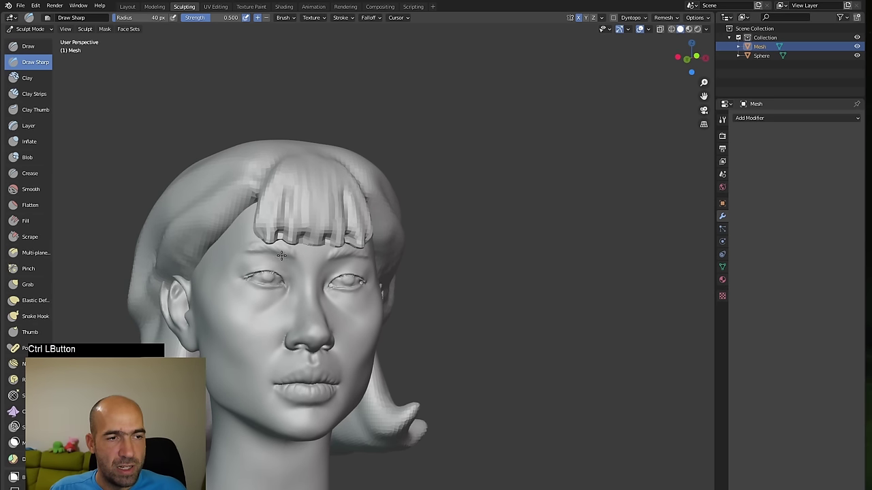
{"action": "mouse_move", "coordinate": [299, 172]}
{"action": "left_mouse_down", "text": "ctrl"}
{"action": "mouse_move", "coordinate": [301, 160]}
{"action": "mouse_move", "coordinate": [320, 162]}
{"action": "mouse_move", "coordinate": [318, 152]}
{"action": "left_mouse_up", "text": "ctrl"}
{"action": "middle_click_drag", "start_coordinate": [371, 120], "coordinate": [295, 129]}
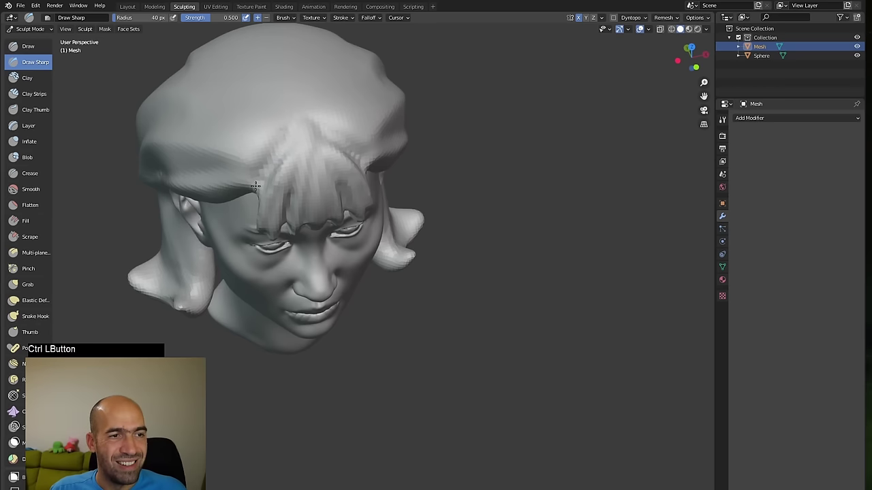
{"action": "middle_click_drag", "start_coordinate": [255, 186], "coordinate": [286, 122]}
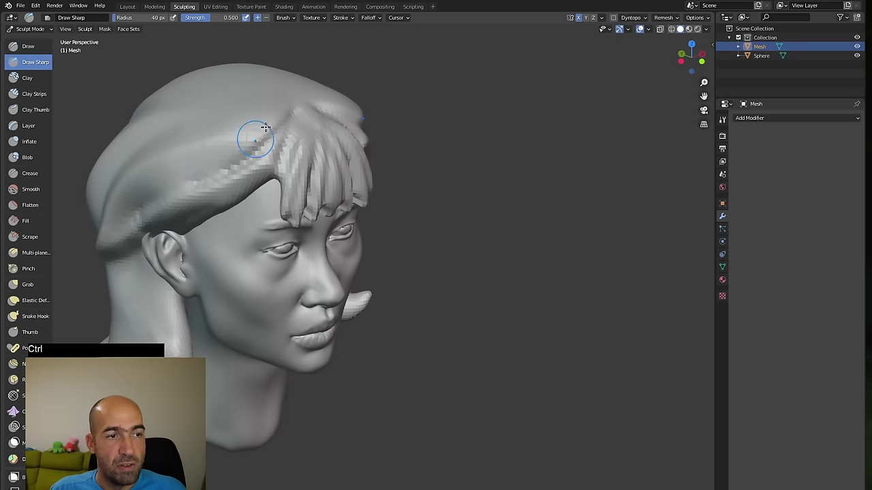
- Carve strand grooves from the fringe roots back across the side hair towards the ear with a 40 px Draw Sharp brush
{"action": "left_click_drag", "start_coordinate": [266, 128], "coordinate": [163, 195], "text": "ctrl"}
{"action": "left_click_drag", "start_coordinate": [435, 112], "coordinate": [446, 83], "text": "alt"}
{"action": "left_click_drag", "start_coordinate": [265, 145], "coordinate": [122, 230], "text": "ctrl"}
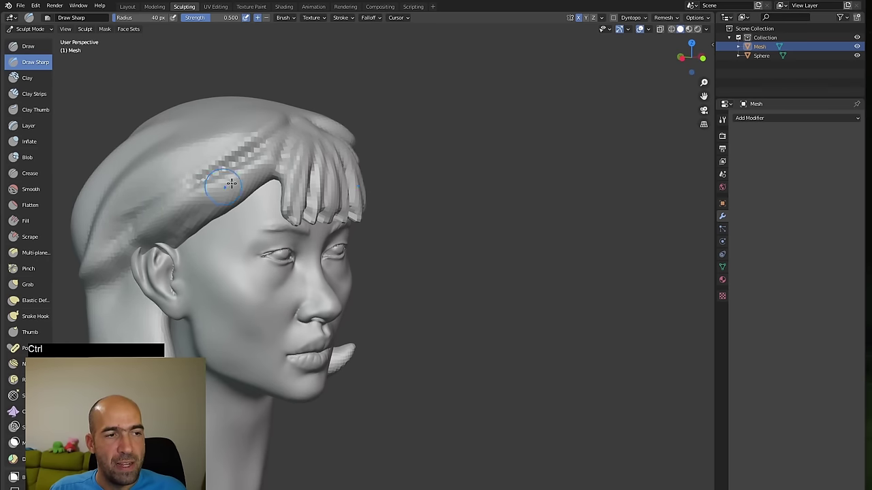
{"action": "left_click_drag", "start_coordinate": [232, 183], "coordinate": [86, 277]}
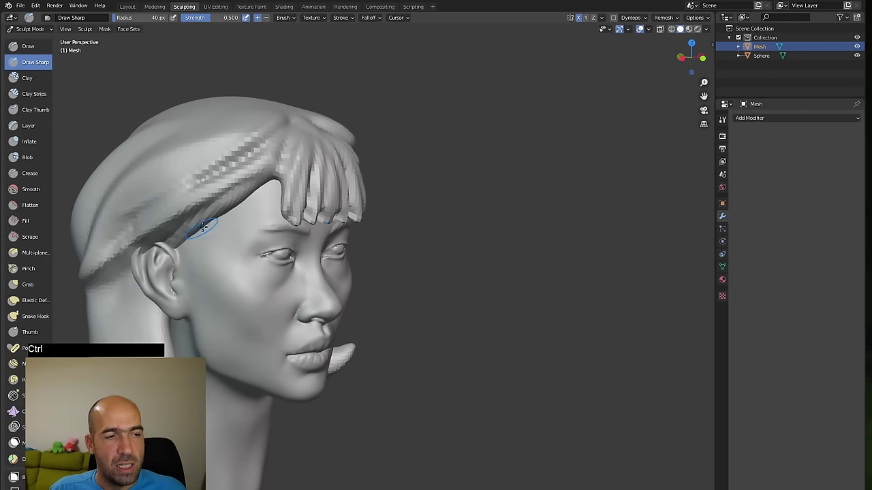
{"action": "left_click_drag", "start_coordinate": [395, 197], "coordinate": [391, 241], "text": "alt"}
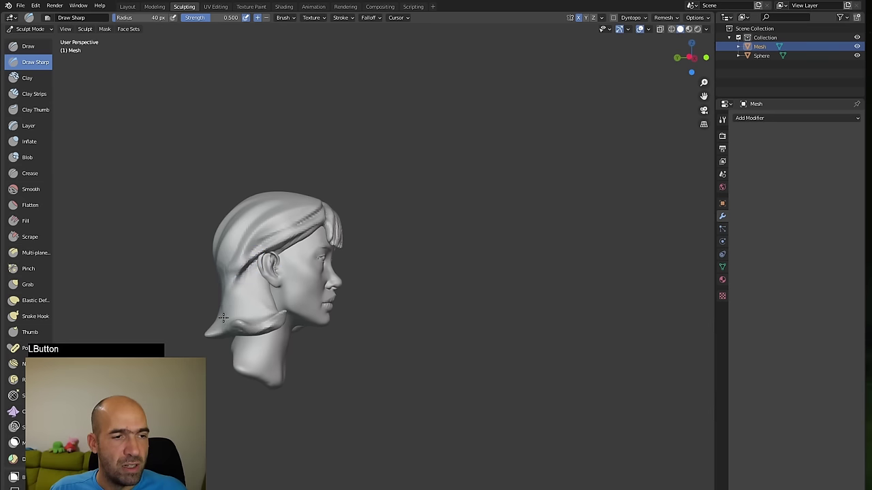
{"action": "mouse_move", "coordinate": [214, 310]}
{"action": "middle_mouse_down"}
{"action": "mouse_move", "coordinate": [286, 224]}
{"action": "mouse_move", "coordinate": [321, 294]}
{"action": "mouse_move", "coordinate": [321, 279]}
{"action": "middle_mouse_up"}
{"action": "left_click_drag", "start_coordinate": [321, 279], "coordinate": [316, 333], "text": "ctrl"}
{"action": "middle_click_drag", "start_coordinate": [323, 289], "coordinate": [326, 266]}
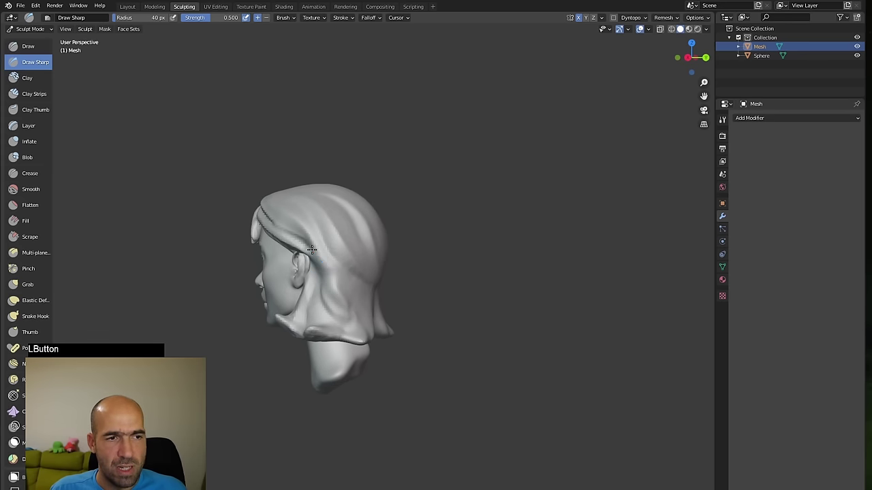
{"action": "middle_click_drag", "start_coordinate": [433, 253], "coordinate": [334, 257]}
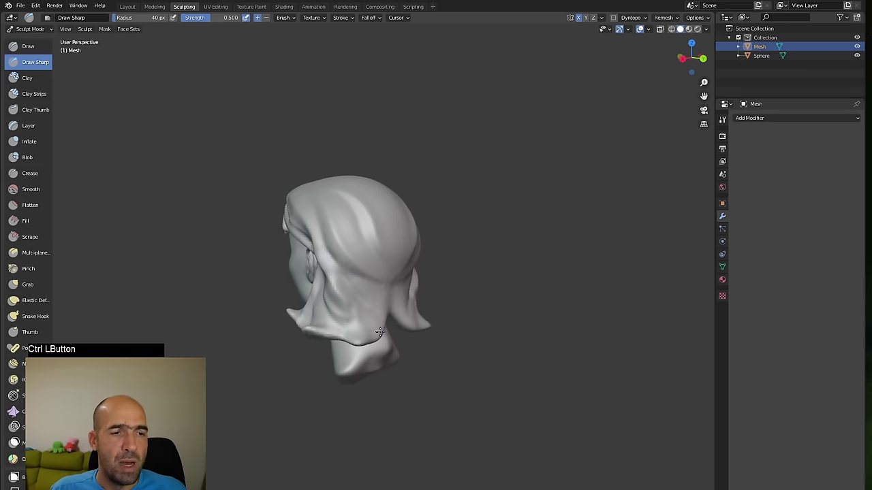
- Pull the lower rear edge of the hair outward into uneven flicked ends with a 58 px Grab brush
{"action": "mouse_move", "coordinate": [379, 331]}
{"action": "left_mouse_down", "text": "alt"}
{"action": "mouse_move", "coordinate": [422, 313]}
{"action": "mouse_move", "coordinate": [461, 271]}
{"action": "left_mouse_up", "text": "alt"}
{"action": "key", "text": "g"}
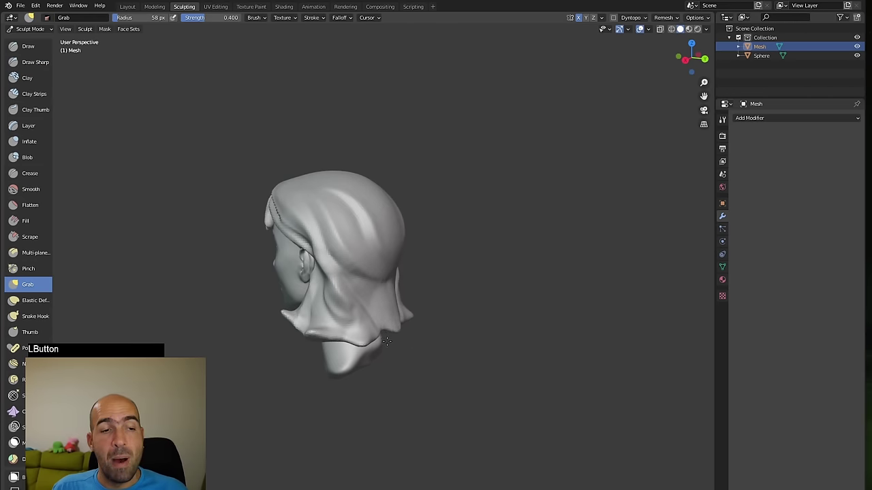
{"action": "left_click_drag", "start_coordinate": [379, 309], "coordinate": [385, 289], "text": "alt"}
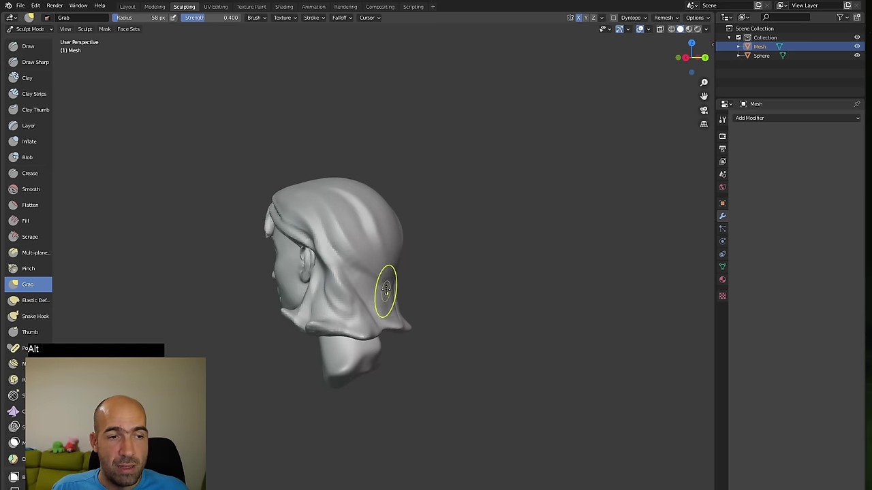
{"action": "mouse_move", "coordinate": [457, 259]}
{"action": "left_mouse_down", "text": "alt"}
{"action": "mouse_move", "coordinate": [418, 306]}
{"action": "mouse_move", "coordinate": [440, 321]}
{"action": "left_mouse_up", "text": "alt"}
{"action": "left_click_drag", "start_coordinate": [440, 321], "coordinate": [418, 308], "text": "ctrl+alt"}
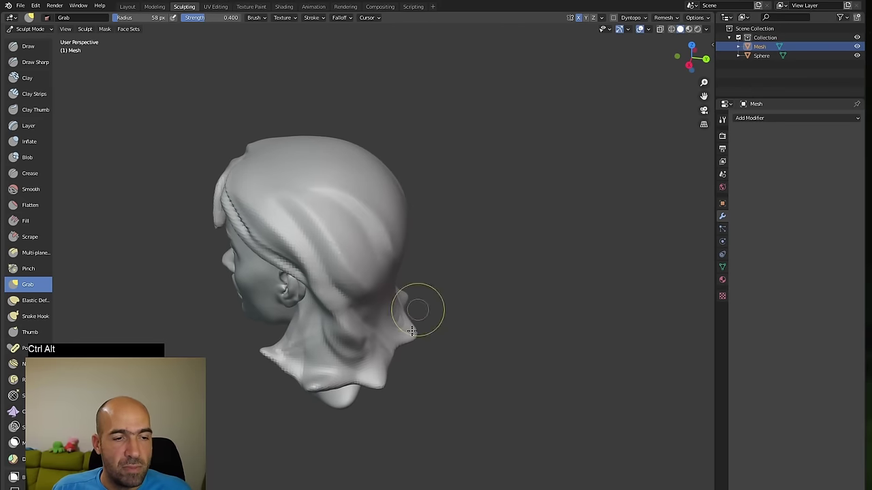
{"action": "left_click_drag", "start_coordinate": [390, 355], "coordinate": [444, 362]}
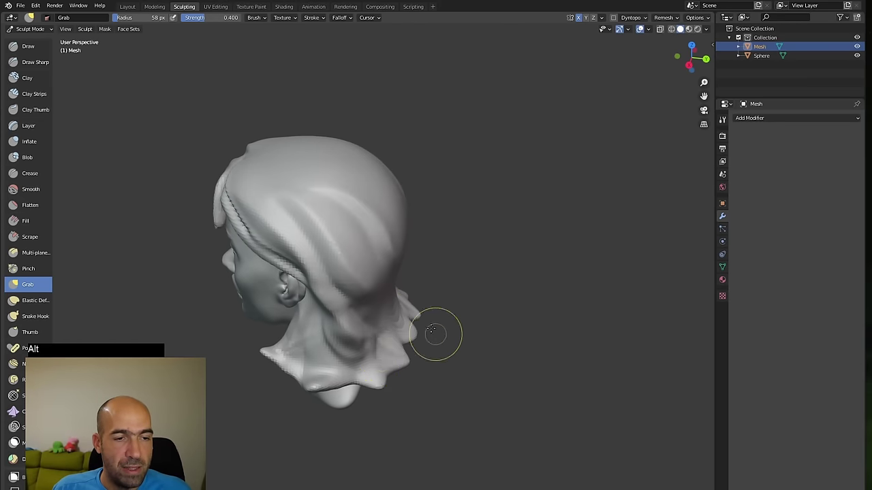
{"action": "left_click_drag", "start_coordinate": [431, 330], "coordinate": [362, 336], "text": "alt"}
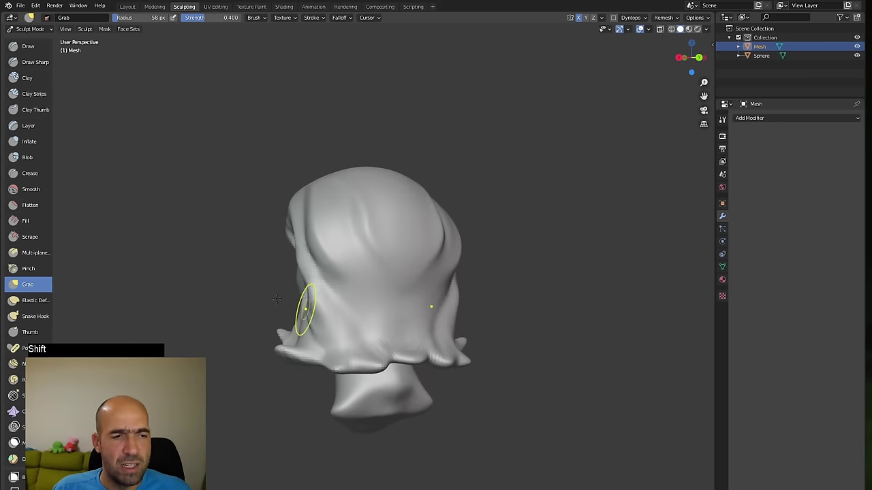
{"action": "mouse_move", "coordinate": [277, 299]}
{"action": "left_mouse_down", "text": "alt"}
{"action": "mouse_move", "coordinate": [405, 266]}
{"action": "mouse_move", "coordinate": [486, 276]}
{"action": "left_mouse_up", "text": "alt"}
{"action": "left_click_drag", "start_coordinate": [446, 247], "coordinate": [459, 236], "text": "alt"}
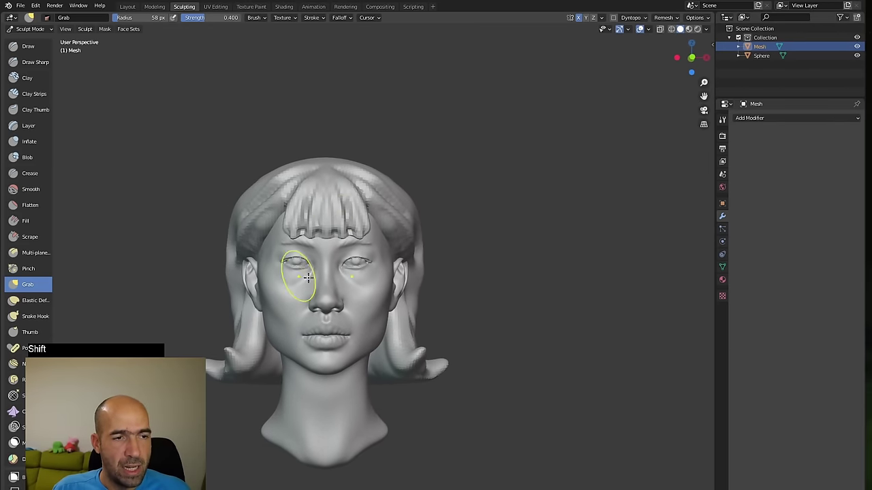
- Reshape the side hairline above the temple and ear and adjust the fringe with a 95 px Grab brush
{"action": "left_click_drag", "start_coordinate": [461, 197], "coordinate": [332, 178], "text": "alt"}
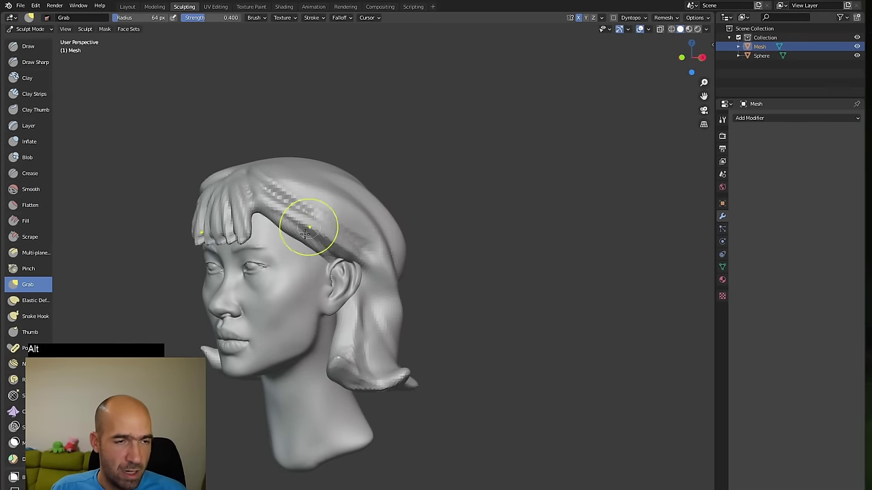
{"action": "left_click_drag", "start_coordinate": [290, 236], "coordinate": [286, 248]}
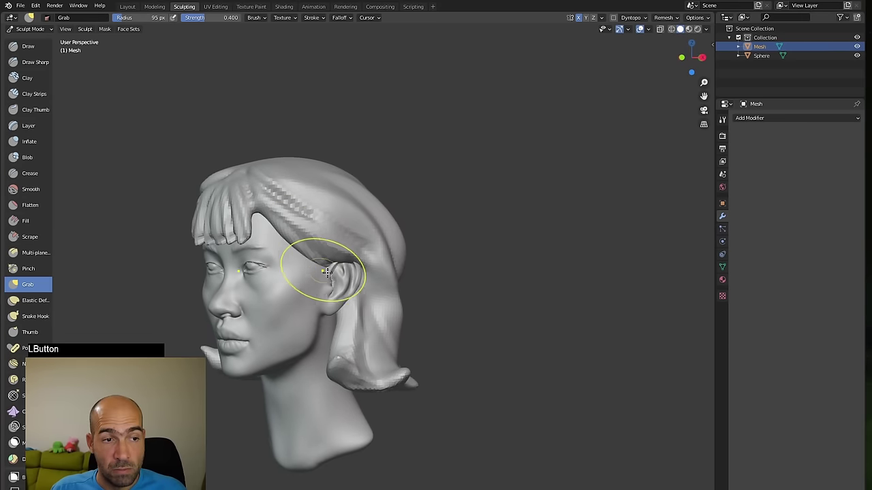
{"action": "left_click_drag", "start_coordinate": [379, 237], "coordinate": [346, 265]}
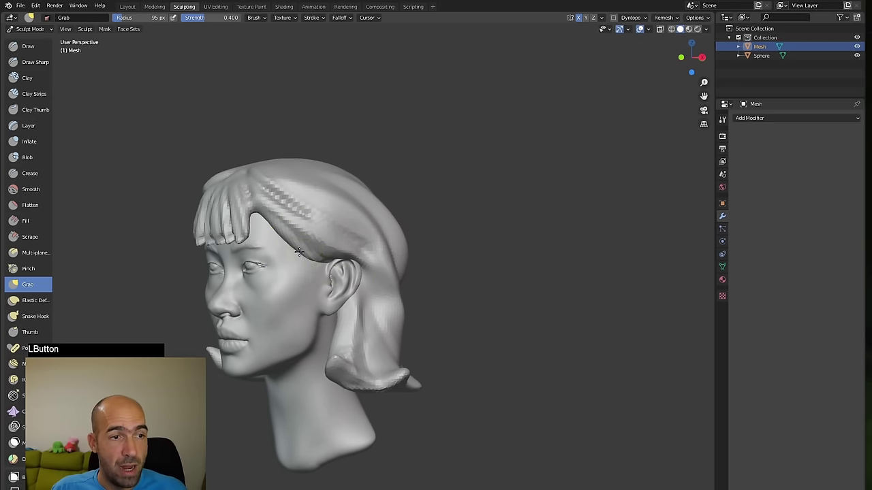
{"action": "left_click_drag", "start_coordinate": [356, 157], "coordinate": [405, 136], "text": "alt"}
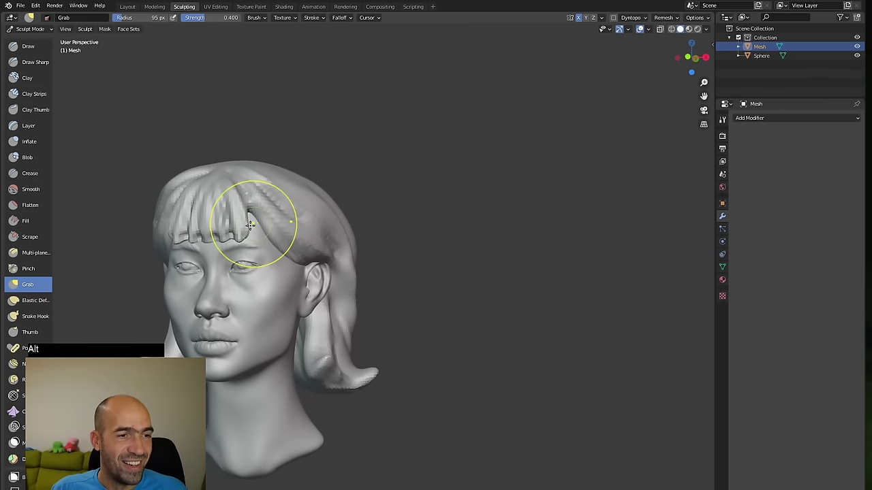
{"action": "left_click_drag", "start_coordinate": [262, 217], "coordinate": [210, 213], "text": "alt"}
{"action": "left_click_drag", "start_coordinate": [143, 213], "coordinate": [113, 224]}
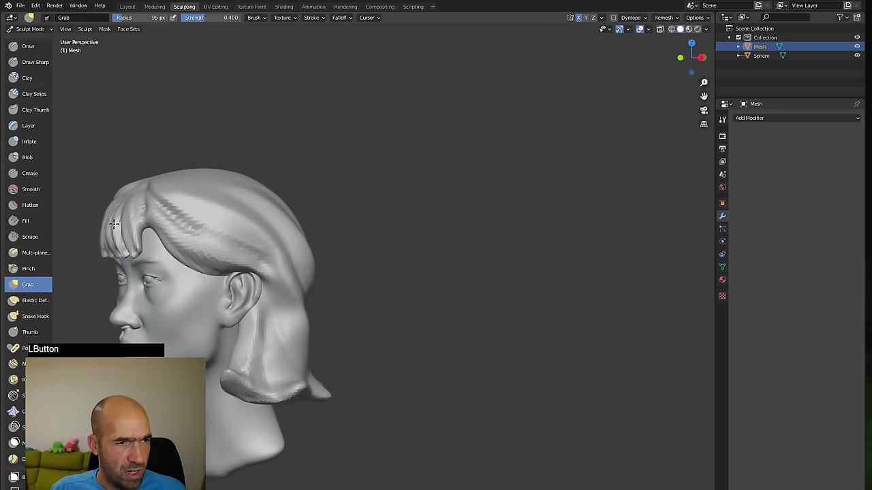
{"action": "mouse_move", "coordinate": [193, 157]}
{"action": "left_mouse_down", "text": "alt"}
{"action": "mouse_move", "coordinate": [302, 132]}
{"action": "mouse_move", "coordinate": [300, 175]}
{"action": "mouse_move", "coordinate": [327, 225]}
{"action": "left_mouse_up", "text": "alt"}
- Form a centre parting on top of the hair with 95 px Draw Sharp and Draw brushes, and adjust the crown with Grab
{"action": "key", "text": "1"}
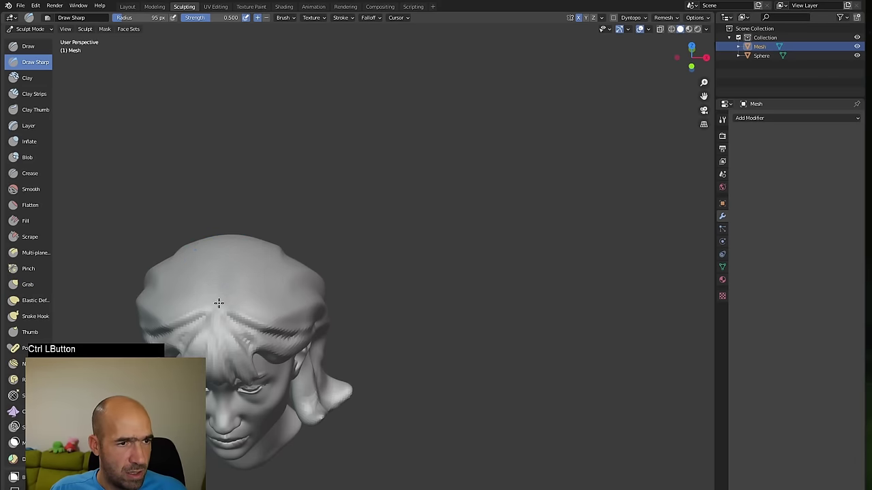
{"action": "mouse_move", "coordinate": [232, 297]}
{"action": "left_mouse_down", "text": "alt"}
{"action": "mouse_move", "coordinate": [335, 216]}
{"action": "mouse_move", "coordinate": [272, 265]}
{"action": "left_mouse_up", "text": "alt"}
{"action": "key", "text": "x"}
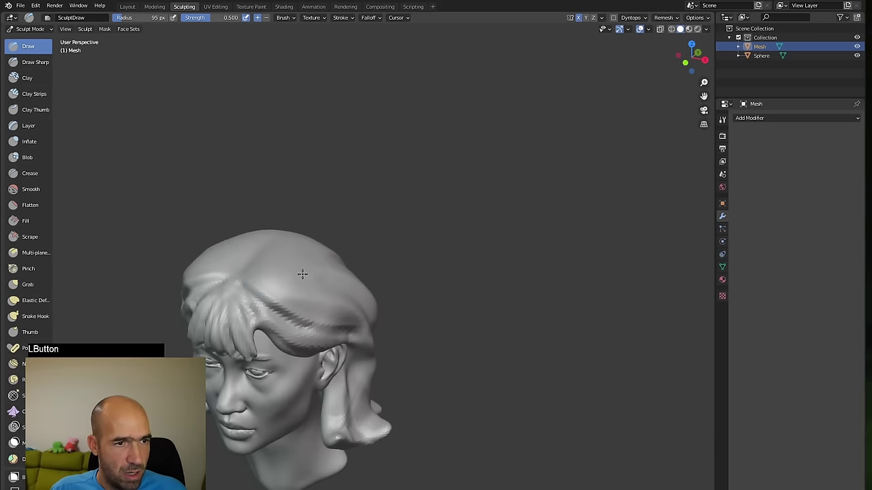
{"action": "mouse_move", "coordinate": [346, 223]}
{"action": "left_mouse_down", "text": "alt"}
{"action": "mouse_move", "coordinate": [389, 195]}
{"action": "mouse_move", "coordinate": [327, 200]}
{"action": "mouse_move", "coordinate": [495, 208]}
{"action": "left_mouse_up", "text": "alt"}
{"action": "key", "text": "g"}
{"action": "left_click_drag", "start_coordinate": [417, 226], "coordinate": [423, 216]}
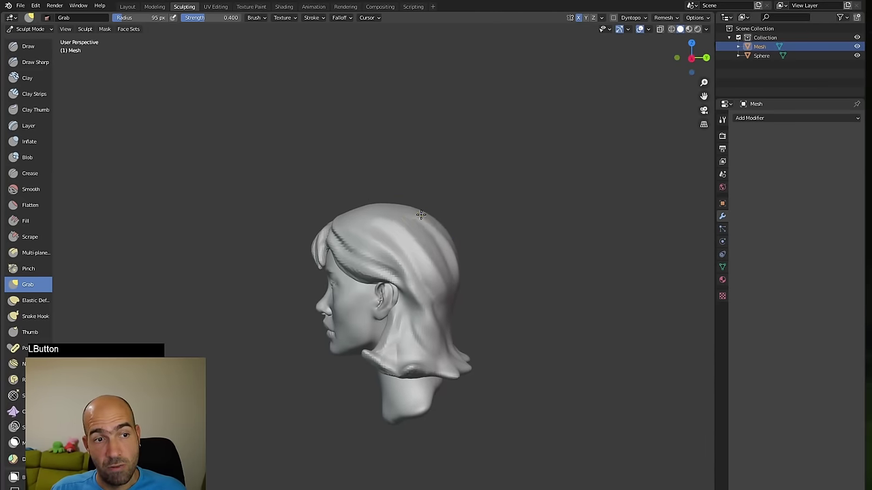
- Examine the head and blocked-out hair from the front and slight three-quarter views
{"action": "left_click_drag", "start_coordinate": [478, 219], "coordinate": [449, 253], "text": "alt"}
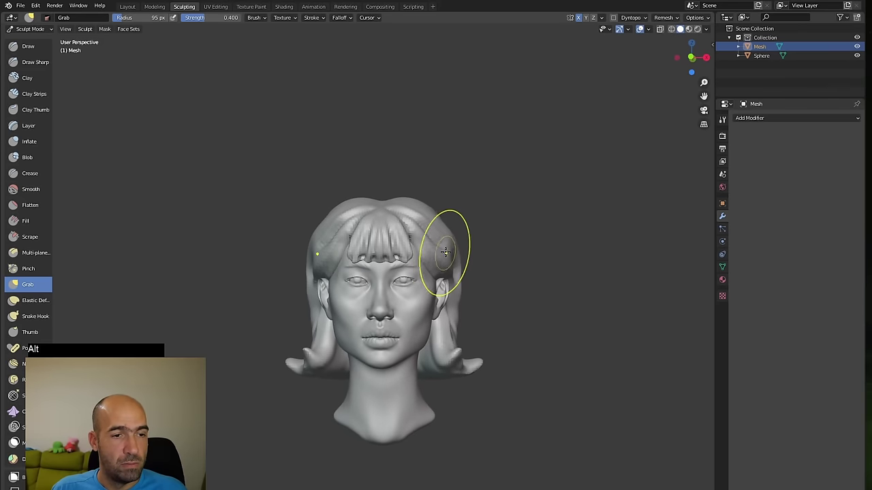
{"action": "left_click_drag", "start_coordinate": [514, 238], "coordinate": [526, 235], "text": "ctrl+alt"}
{"action": "left_click_drag", "start_coordinate": [527, 248], "coordinate": [535, 225], "text": "alt+shift"}
{"action": "left_click_drag", "start_coordinate": [535, 240], "coordinate": [524, 241], "text": "alt"}
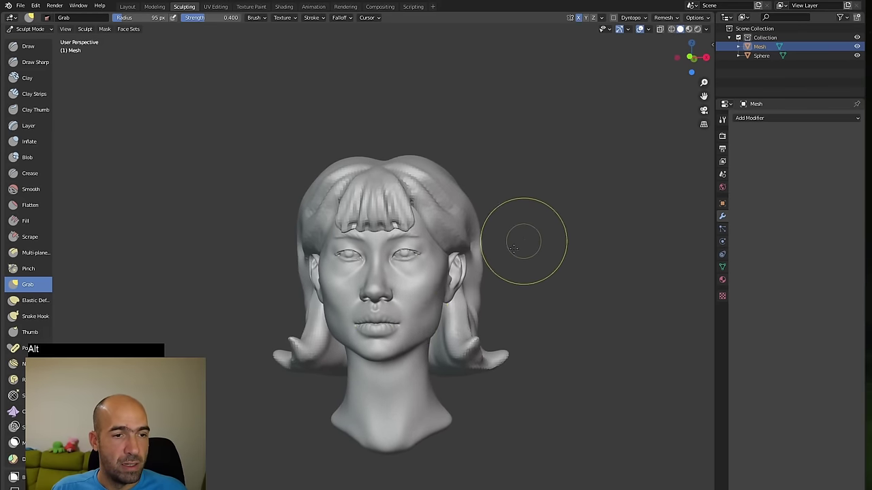
{"action": "left_click_drag", "start_coordinate": [529, 315], "coordinate": [570, 249], "text": "ctrl+alt"}
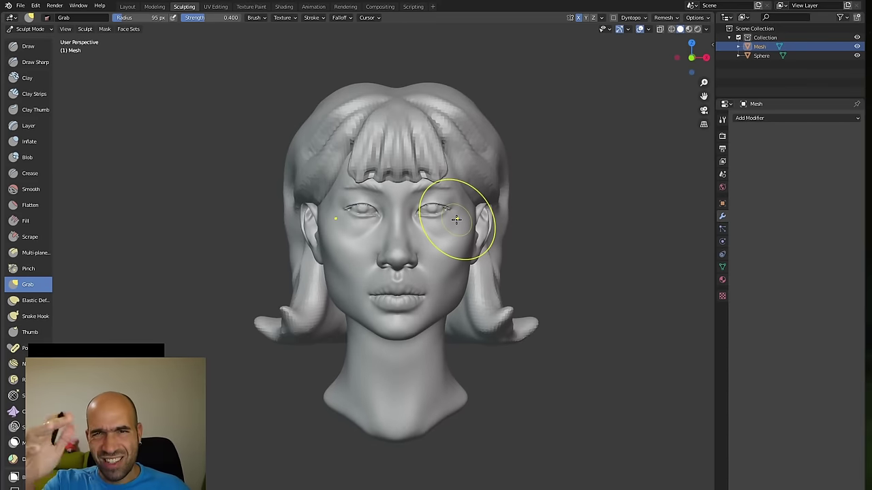
{"action": "left_click_drag", "start_coordinate": [583, 264], "coordinate": [555, 259], "text": "alt"}
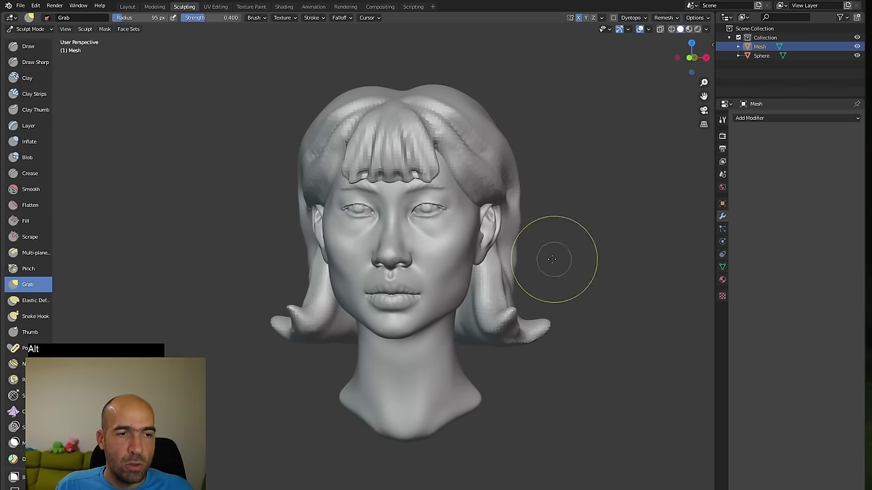
- Try to switch from the hair mesh to the Sphere head object while still in Sculpt Mode
{"action": "left_click", "coordinate": [760, 56]}
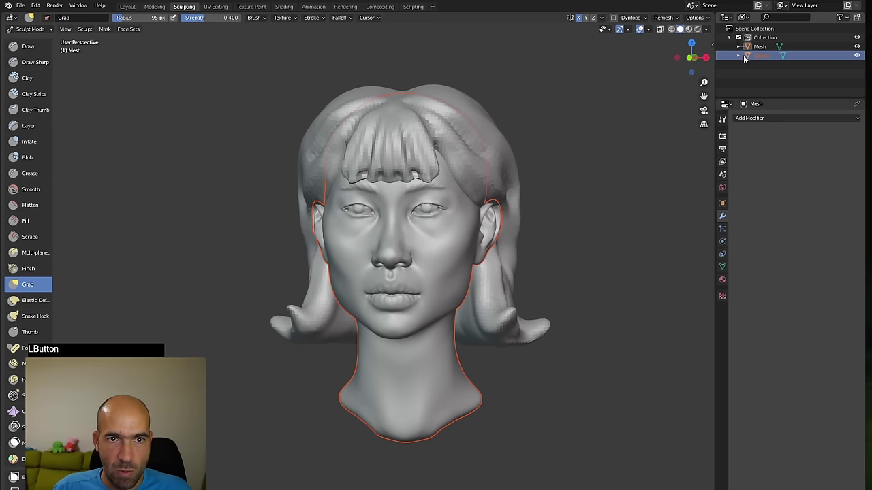
{"action": "left_click", "coordinate": [744, 55]}
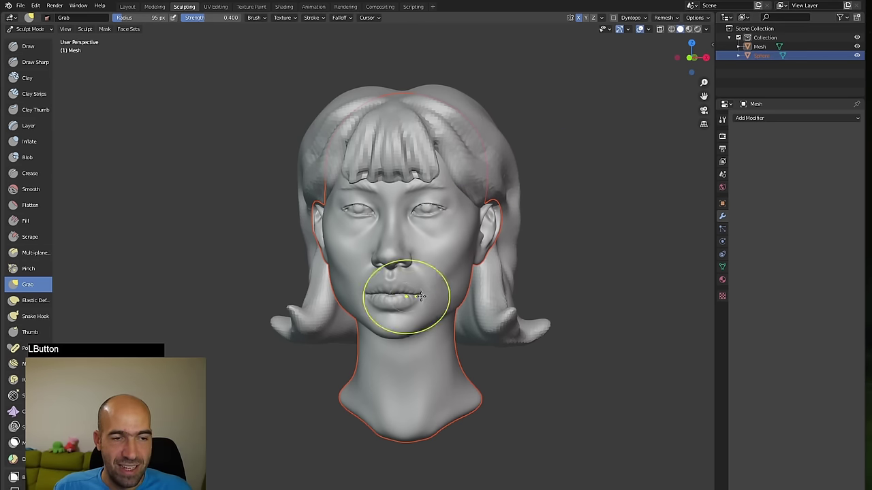
{"action": "mouse_move", "coordinate": [559, 181]}
{"action": "left_mouse_down", "text": "alt"}
{"action": "mouse_move", "coordinate": [535, 180]}
{"action": "mouse_move", "coordinate": [555, 178]}
{"action": "left_mouse_up", "text": "alt"}
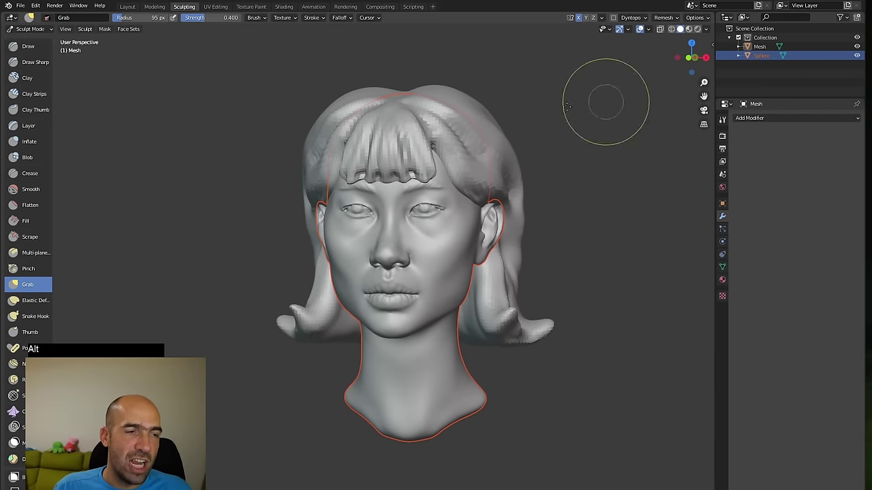
- Turn off Lock Object Modes and make the Sphere head the active object
{"action": "left_click", "coordinate": [36, 6]}
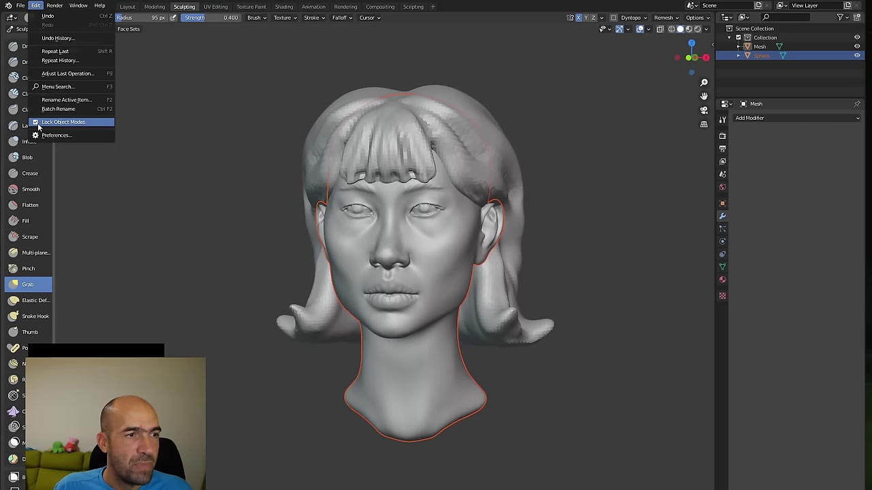
{"action": "left_click", "coordinate": [36, 123]}
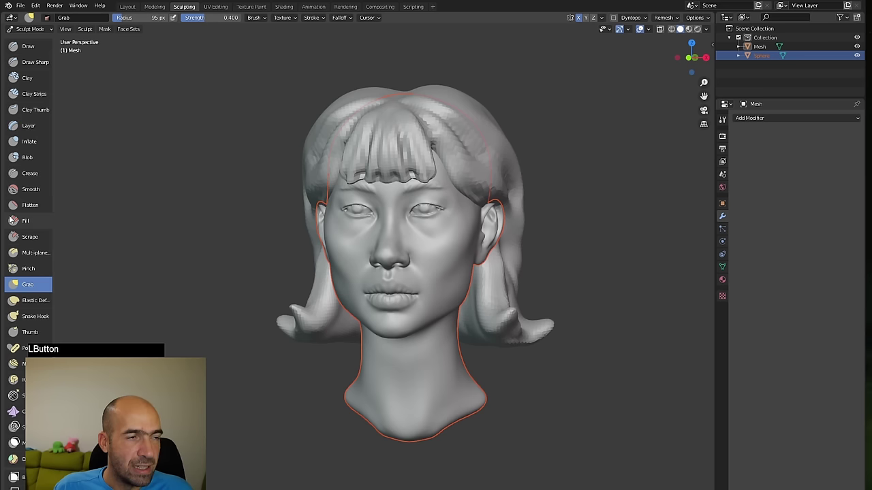
{"action": "left_click", "coordinate": [35, 6]}
{"action": "left_click", "coordinate": [55, 122]}
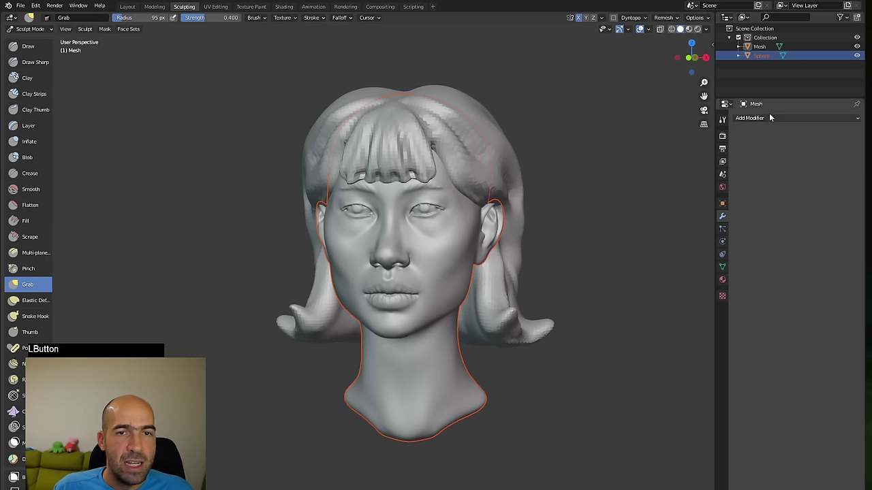
{"action": "left_click", "coordinate": [747, 54]}
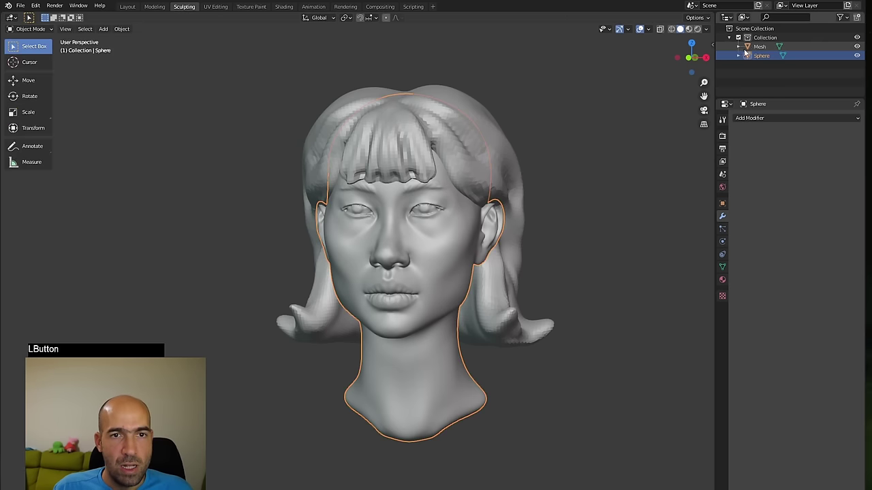
- Alternate the active object between the hair Mesh and the Sphere head, ending on the hair Mesh
{"action": "left_click", "coordinate": [747, 47]}
{"action": "left_click", "coordinate": [748, 55]}
{"action": "left_click", "coordinate": [747, 47]}
{"action": "left_click", "coordinate": [748, 56]}
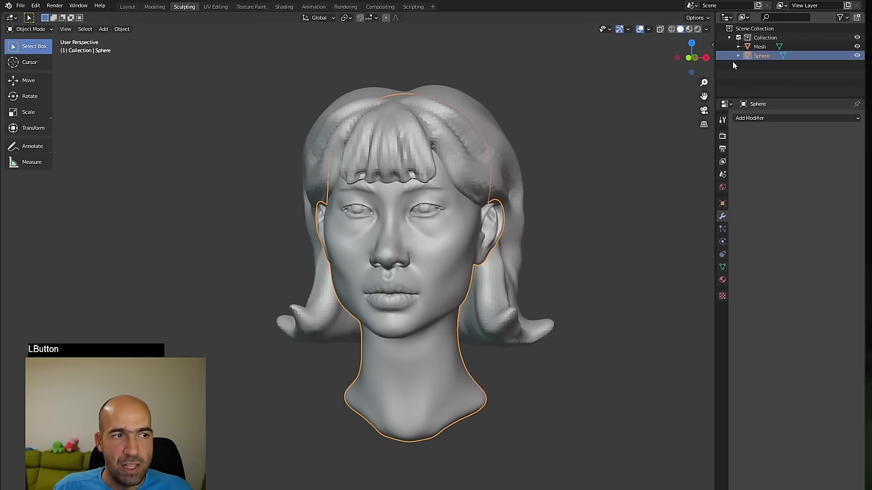
{"action": "left_click", "coordinate": [747, 47]}
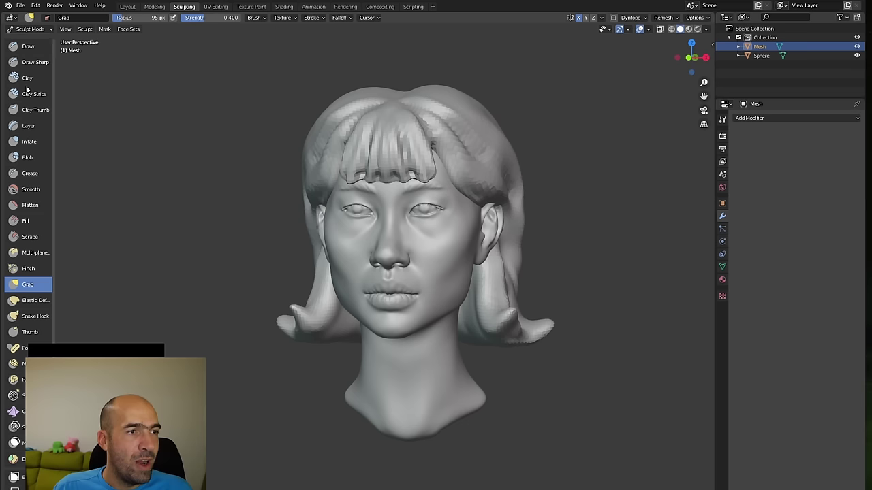
- Select the Sphere head object and put it into Sculpt Mode
{"action": "left_click", "coordinate": [746, 57]}
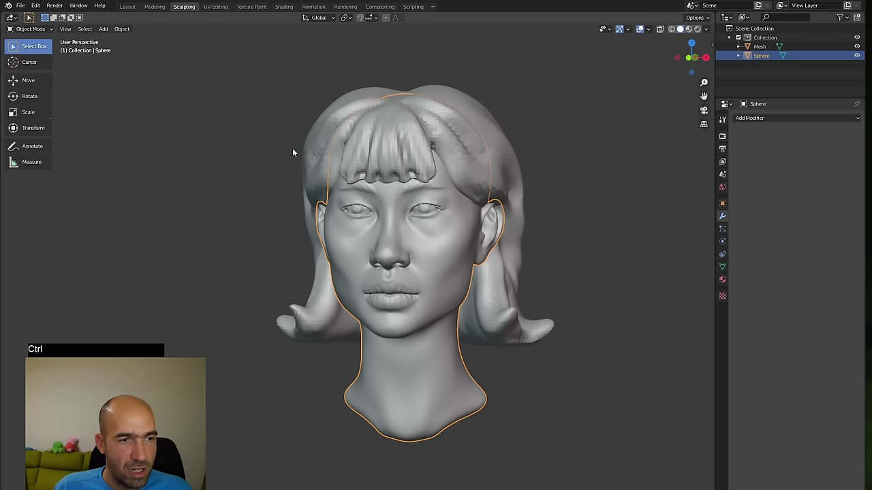
{"action": "key", "text": "ctrl+Tab"}
{"action": "key", "text": "ctrl+Tab"}
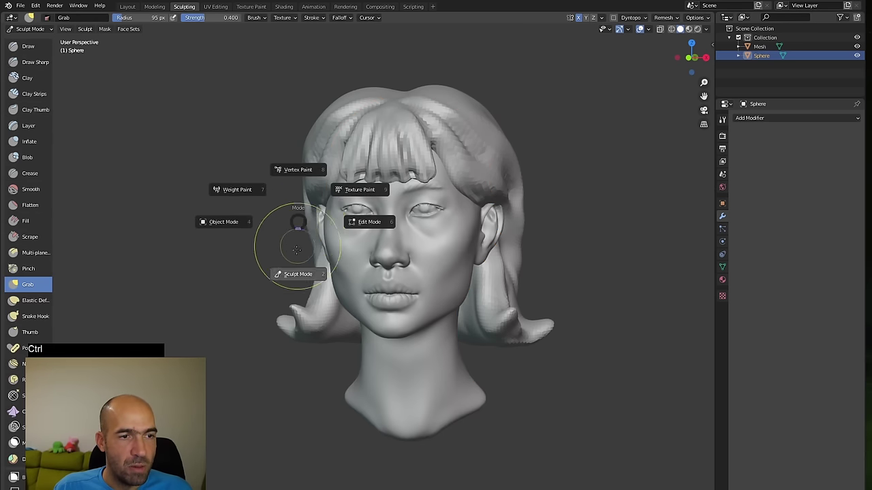
{"action": "left_click", "coordinate": [294, 271]}
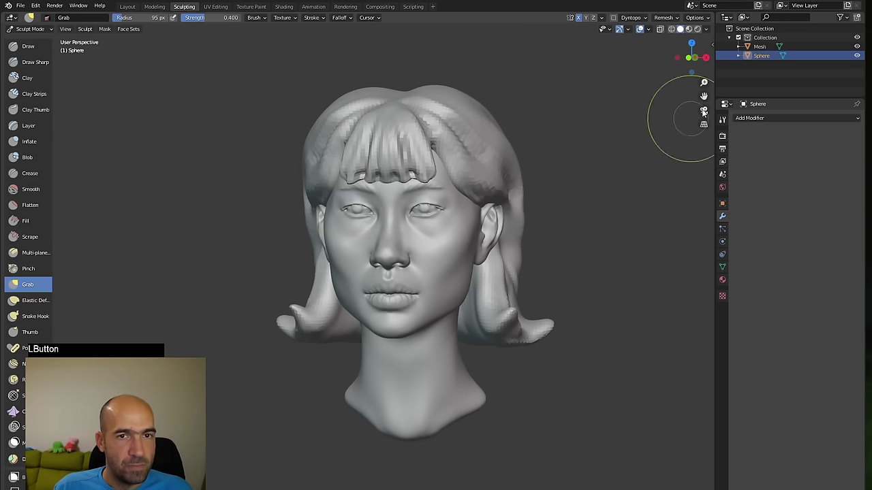
- Alternate the active object between the hair Mesh and the Sphere head, ending on the Sphere head
{"action": "left_click", "coordinate": [748, 48]}
{"action": "left_click", "coordinate": [748, 57]}
{"action": "left_click", "coordinate": [748, 47]}
{"action": "left_click", "coordinate": [747, 56]}
{"action": "left_click", "coordinate": [748, 48]}
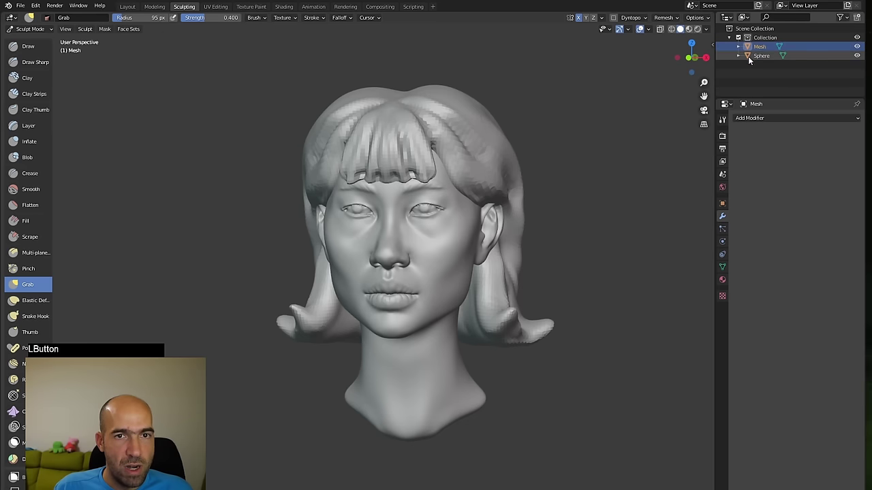
{"action": "left_click", "coordinate": [748, 57]}
{"action": "left_click", "coordinate": [747, 46]}
{"action": "left_click", "coordinate": [748, 56]}
{"action": "left_click", "coordinate": [747, 46]}
{"action": "left_click", "coordinate": [750, 56]}
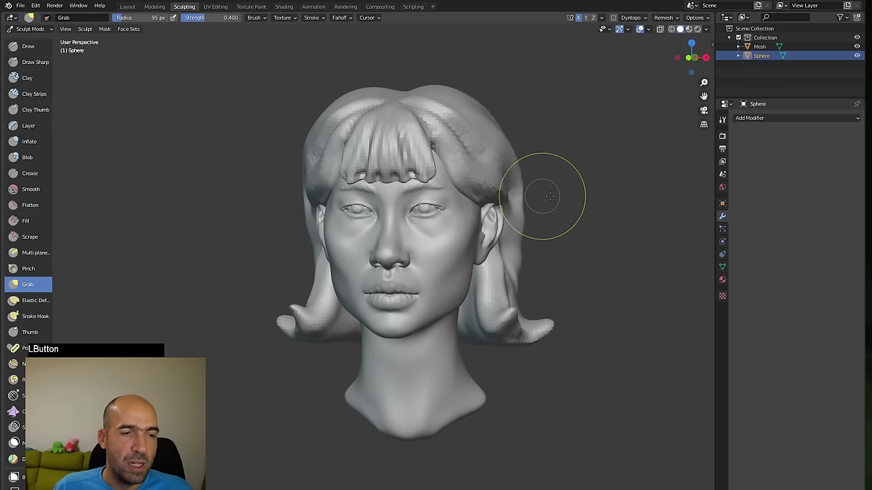
- Reshape the chin and jawline of the head with the Grab brush, working from front and side
{"action": "mouse_move", "coordinate": [551, 197]}
{"action": "left_mouse_down", "text": "alt"}
{"action": "mouse_move", "coordinate": [572, 205]}
{"action": "mouse_move", "coordinate": [542, 217]}
{"action": "left_mouse_up", "text": "alt"}
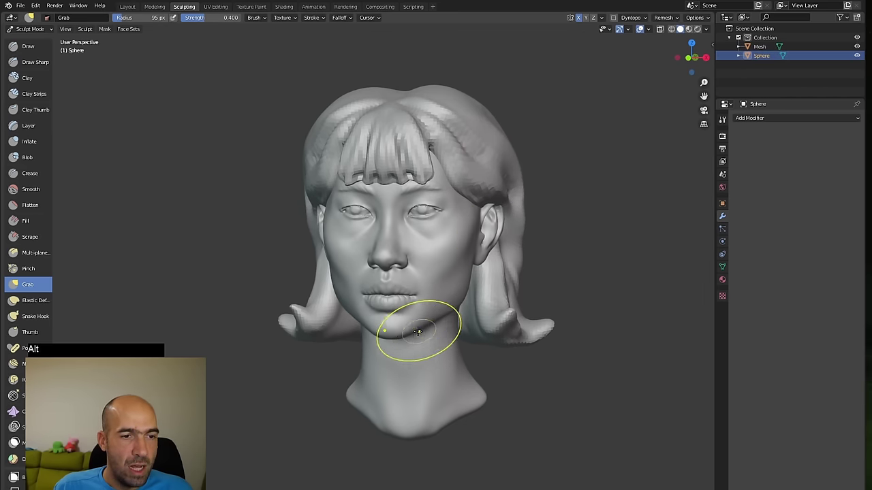
{"action": "left_click_drag", "start_coordinate": [517, 285], "coordinate": [549, 262], "text": "alt"}
{"action": "mouse_move", "coordinate": [549, 261]}
{"action": "left_mouse_down", "text": "ctrl+alt"}
{"action": "mouse_move", "coordinate": [565, 274]}
{"action": "mouse_move", "coordinate": [546, 251]}
{"action": "mouse_move", "coordinate": [552, 276]}
{"action": "mouse_move", "coordinate": [521, 296]}
{"action": "left_mouse_up", "text": "ctrl+alt"}
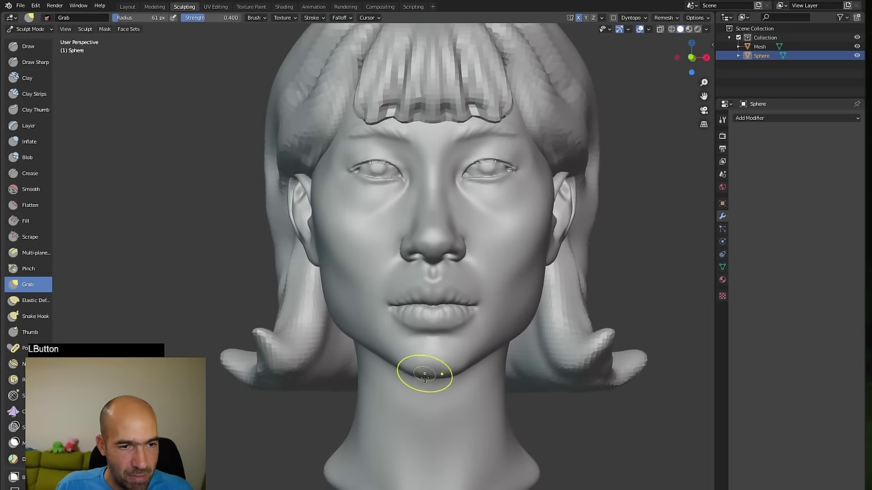
{"action": "left_click_drag", "start_coordinate": [432, 375], "coordinate": [466, 372], "text": "alt"}
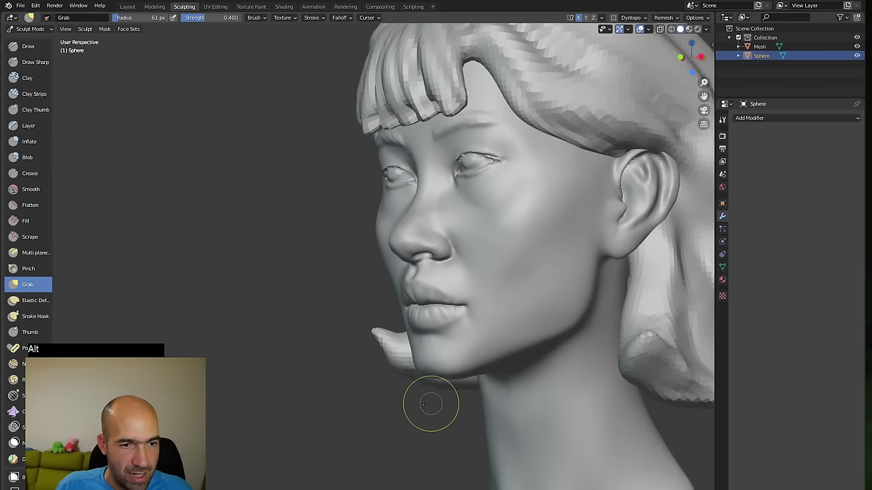
{"action": "left_click_drag", "start_coordinate": [424, 408], "coordinate": [464, 368], "text": "alt"}
{"action": "left_click_drag", "start_coordinate": [415, 385], "coordinate": [539, 381], "text": "alt"}
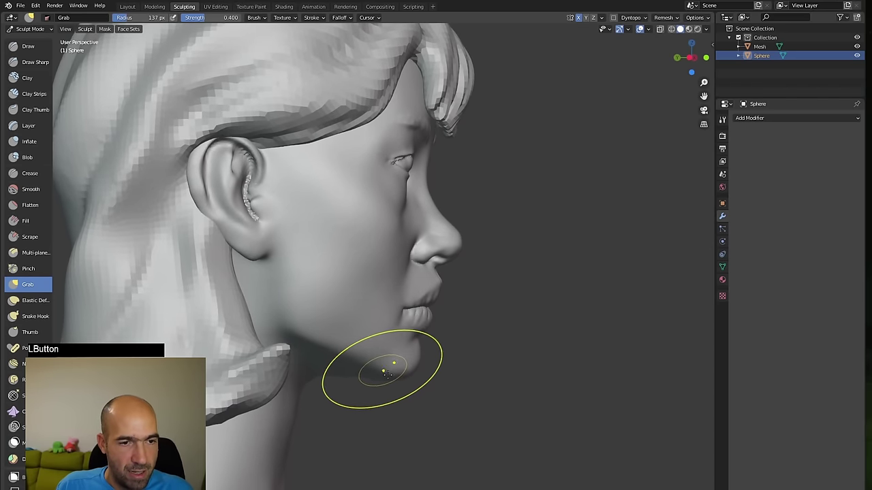
{"action": "left_click_drag", "start_coordinate": [436, 350], "coordinate": [337, 339], "text": "alt"}
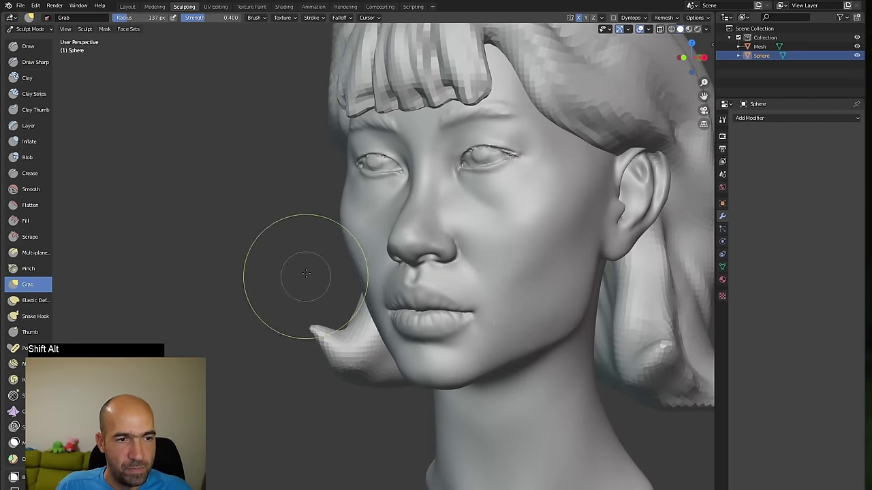
- Adjust the cheek, ears and sides of the nose on the head with the Grab brush
{"action": "left_click_drag", "start_coordinate": [306, 277], "coordinate": [273, 380], "text": "alt+shift"}
{"action": "left_click_drag", "start_coordinate": [498, 334], "coordinate": [497, 330]}
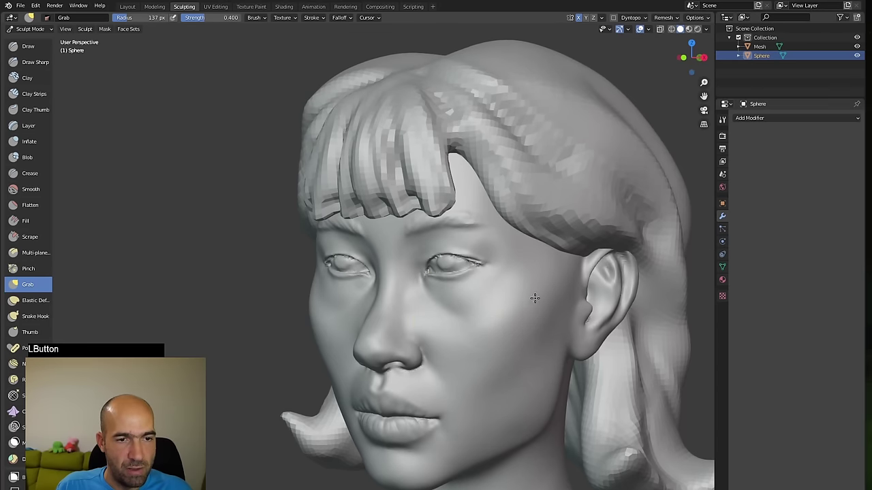
{"action": "left_click_drag", "start_coordinate": [694, 293], "coordinate": [658, 276], "text": "alt+shift"}
{"action": "left_click_drag", "start_coordinate": [658, 276], "coordinate": [650, 255], "text": "ctrl+alt"}
{"action": "left_click_drag", "start_coordinate": [597, 302], "coordinate": [594, 292]}
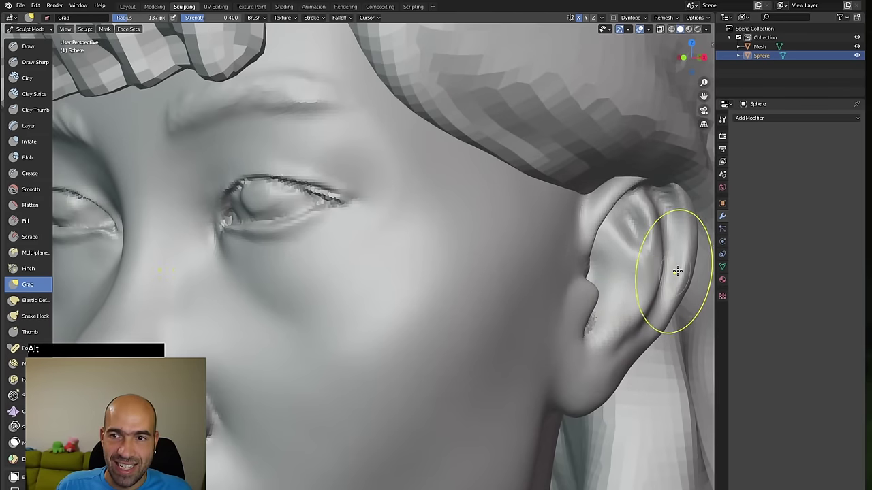
{"action": "mouse_move", "coordinate": [692, 291]}
{"action": "left_mouse_down", "text": "ctrl+alt"}
{"action": "mouse_move", "coordinate": [574, 287]}
{"action": "mouse_move", "coordinate": [554, 315]}
{"action": "mouse_move", "coordinate": [542, 289]}
{"action": "left_mouse_up", "text": "ctrl+alt"}
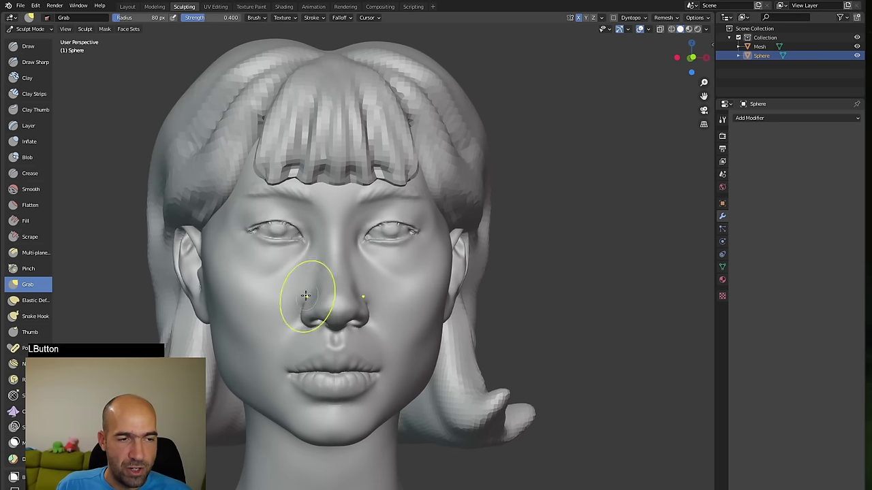
{"action": "mouse_move", "coordinate": [481, 268]}
{"action": "left_mouse_down", "text": "ctrl+alt"}
{"action": "mouse_move", "coordinate": [410, 160]}
{"action": "mouse_move", "coordinate": [560, 198]}
{"action": "mouse_move", "coordinate": [531, 226]}
{"action": "mouse_move", "coordinate": [558, 227]}
{"action": "mouse_move", "coordinate": [538, 231]}
{"action": "left_mouse_up", "text": "ctrl+alt"}
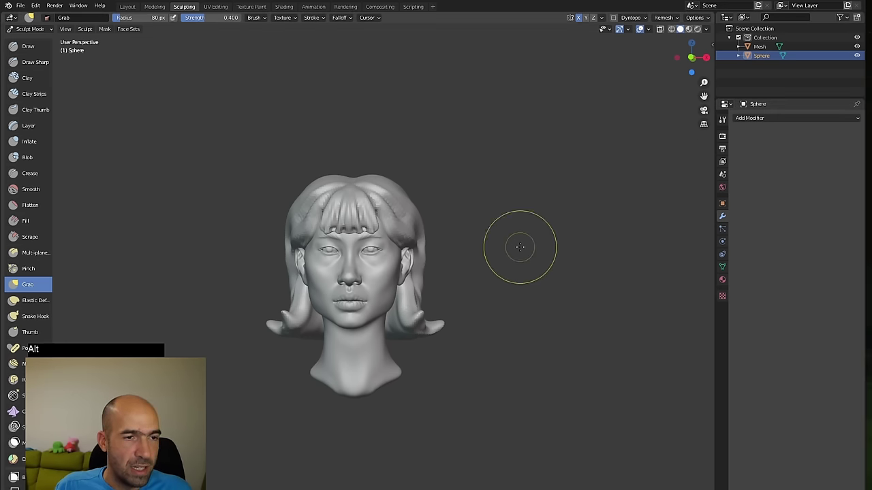
{"action": "left_click_drag", "start_coordinate": [519, 245], "coordinate": [373, 160], "text": "ctrl+alt"}
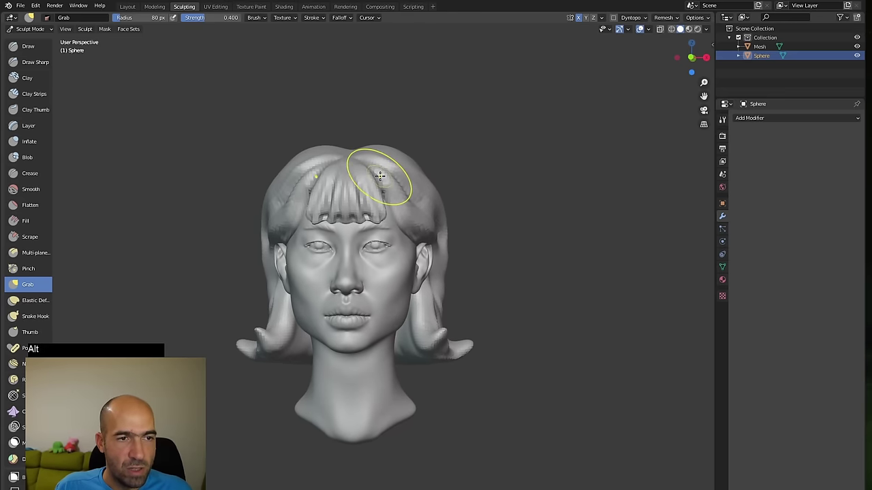
- Make the hair Mesh the active object and push its side silhouette outward with the Grab brush
{"action": "left_click", "coordinate": [760, 46], "text": "alt"}
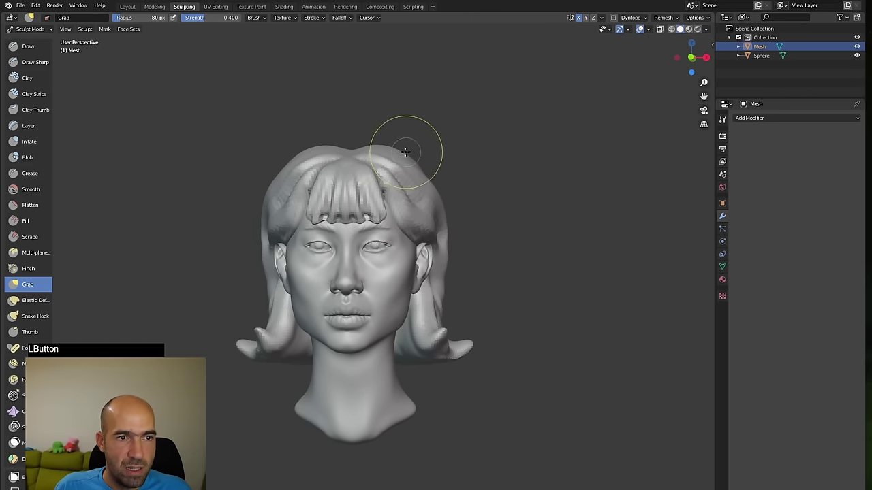
{"action": "mouse_move", "coordinate": [451, 253]}
{"action": "left_mouse_down"}
{"action": "mouse_move", "coordinate": [443, 305]}
{"action": "mouse_move", "coordinate": [422, 320]}
{"action": "mouse_move", "coordinate": [436, 305]}
{"action": "left_mouse_up"}
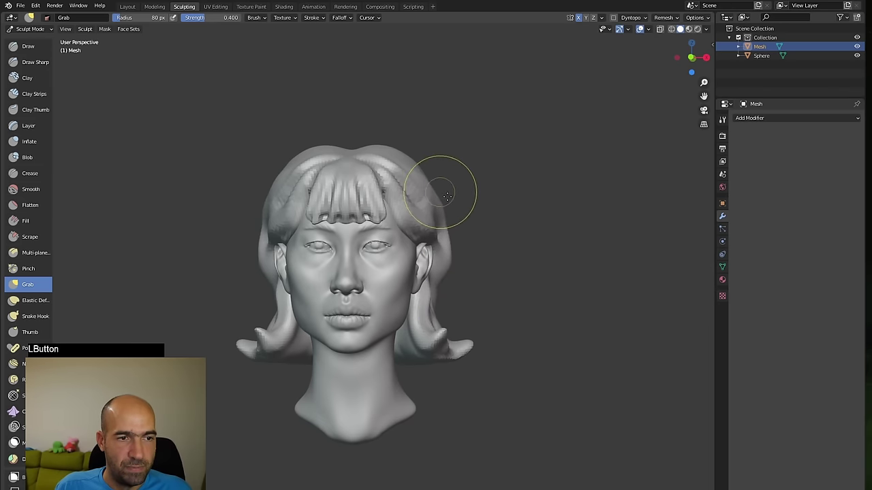
{"action": "left_click_drag", "start_coordinate": [472, 195], "coordinate": [432, 202], "text": "alt"}
{"action": "left_click_drag", "start_coordinate": [453, 207], "coordinate": [465, 214]}
{"action": "left_click_drag", "start_coordinate": [502, 212], "coordinate": [527, 207], "text": "alt"}
{"action": "left_click_drag", "start_coordinate": [526, 207], "coordinate": [526, 230], "text": "ctrl+alt"}
{"action": "left_click_drag", "start_coordinate": [525, 233], "coordinate": [533, 207], "text": "alt+shift"}
{"action": "left_click_drag", "start_coordinate": [521, 222], "coordinate": [532, 217], "text": "alt"}
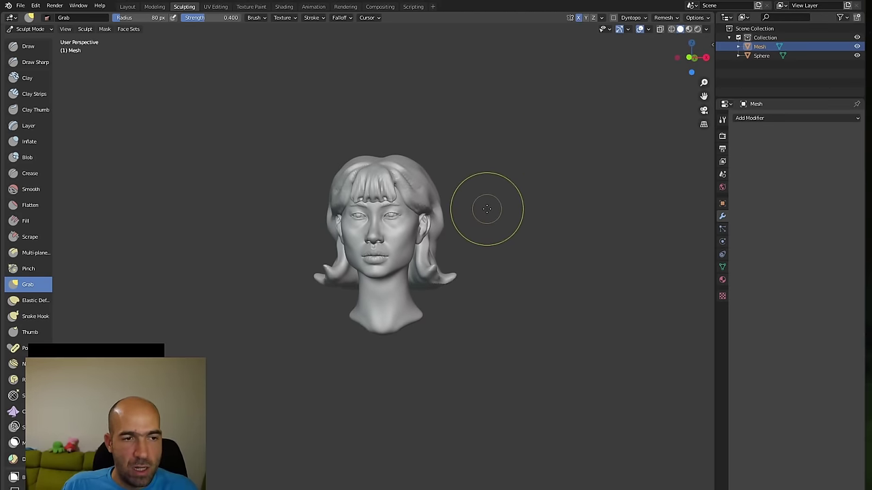
{"action": "key", "text": "shift+a"}
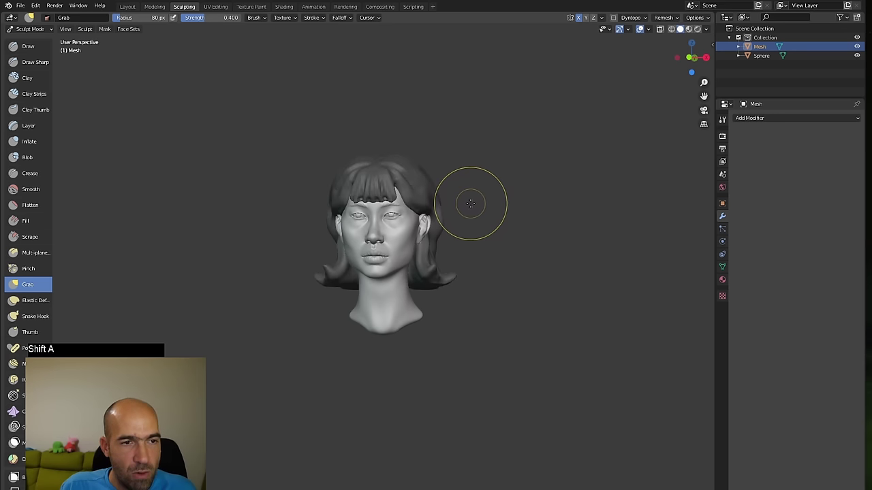
{"action": "left_click", "coordinate": [470, 216], "text": "alt"}
{"action": "left_click", "coordinate": [469, 265], "text": "alt"}
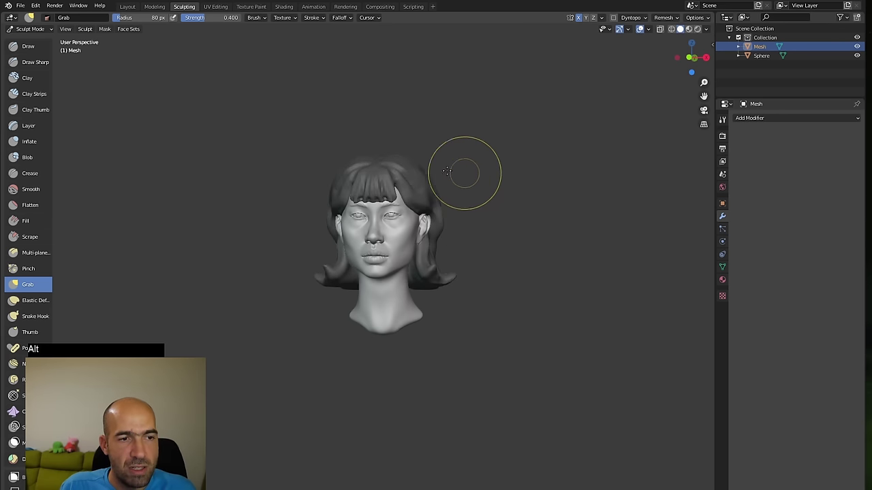
{"action": "key", "text": "Escape"}
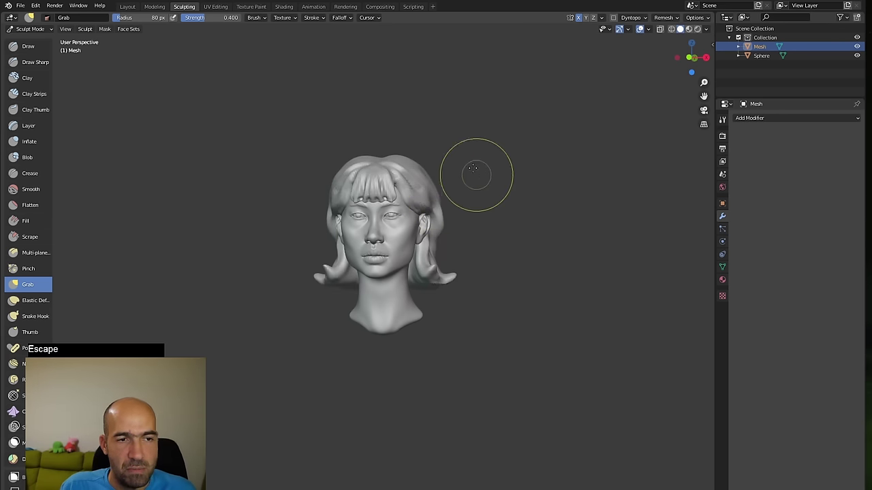
- Switch the hair mesh to Object Mode and add a UV Sphere to the scene
{"action": "mouse_move", "coordinate": [473, 168]}
{"action": "left_mouse_down", "text": "alt"}
{"action": "mouse_move", "coordinate": [496, 196]}
{"action": "mouse_move", "coordinate": [527, 208]}
{"action": "mouse_move", "coordinate": [498, 209]}
{"action": "left_mouse_up", "text": "alt"}
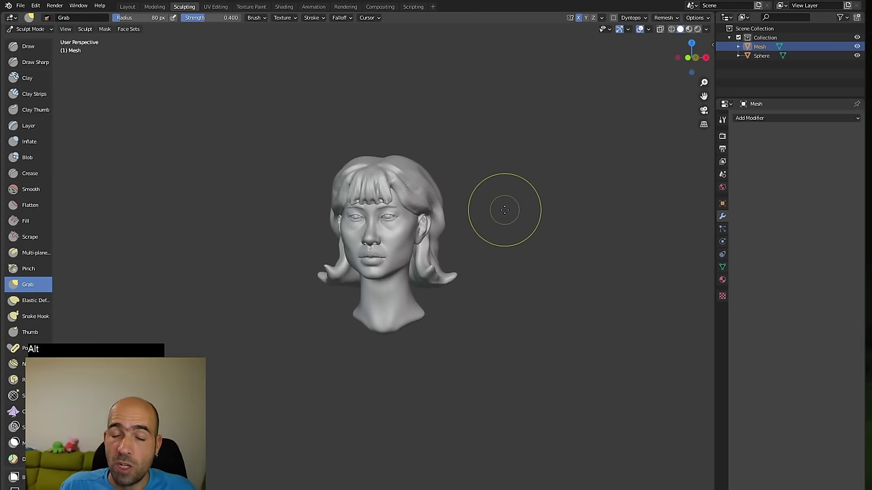
{"action": "key", "text": "ctrl+Tab"}
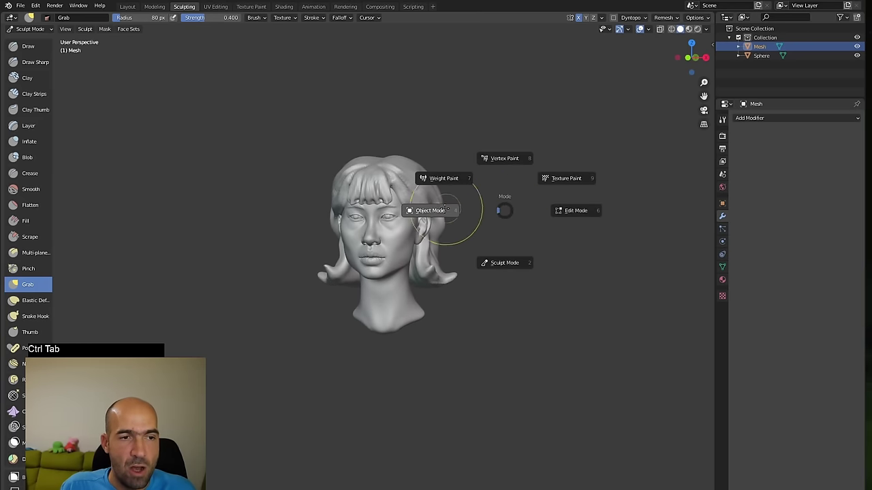
{"action": "left_click", "coordinate": [448, 213]}
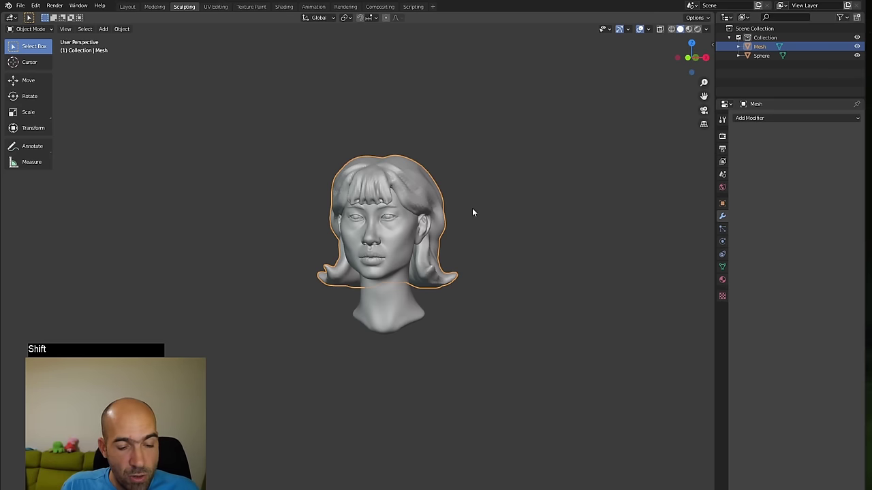
{"action": "key", "text": "shift+a"}
{"action": "mouse_move", "coordinate": [474, 211]}
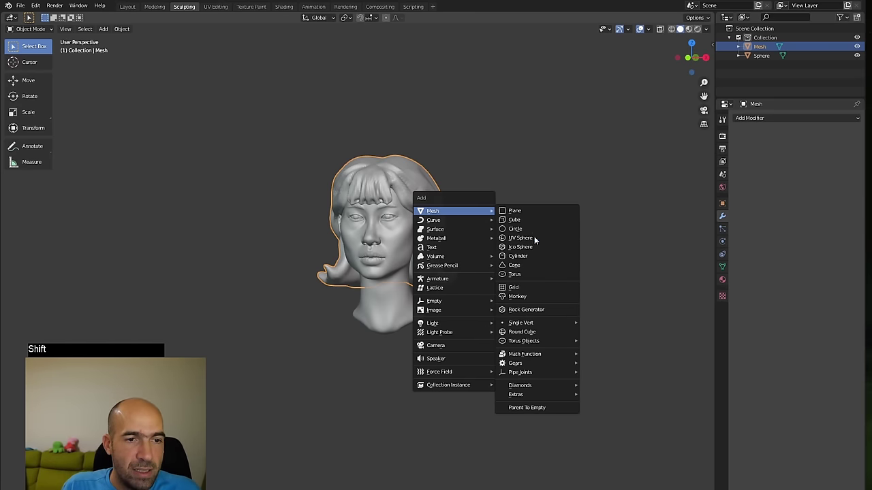
{"action": "left_click", "coordinate": [531, 238]}
- Move the new sphere straight down along the Z axis to sit just under the neck
{"action": "mouse_move", "coordinate": [542, 254]}
{"action": "left_mouse_down", "text": "alt"}
{"action": "mouse_move", "coordinate": [484, 256]}
{"action": "mouse_move", "coordinate": [530, 256]}
{"action": "left_mouse_up", "text": "alt"}
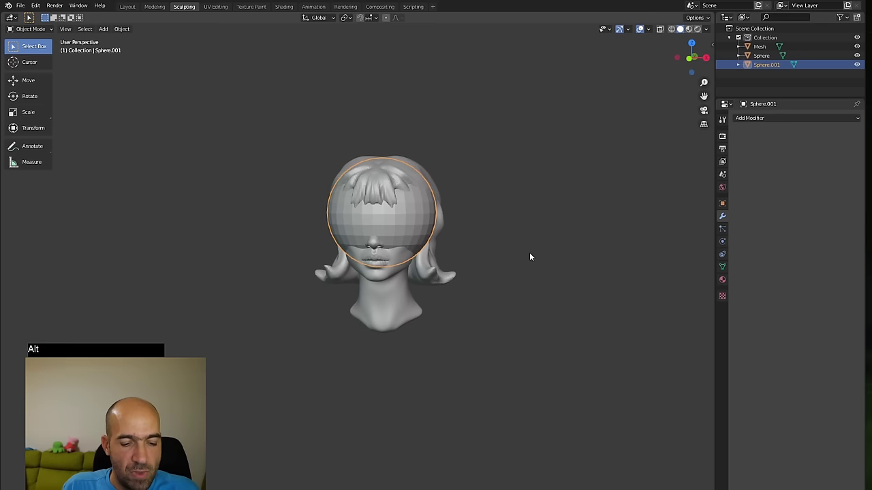
{"action": "key", "text": "g"}
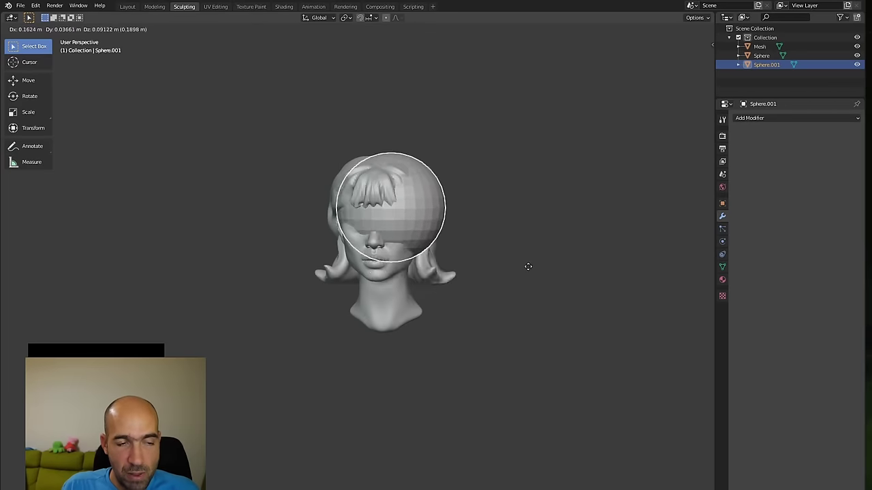
{"action": "key", "text": "z"}
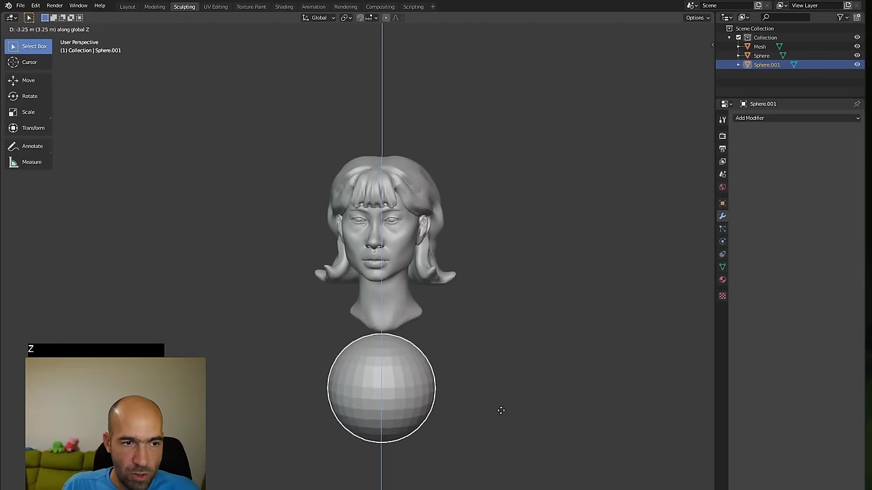
{"action": "left_click", "coordinate": [503, 396]}
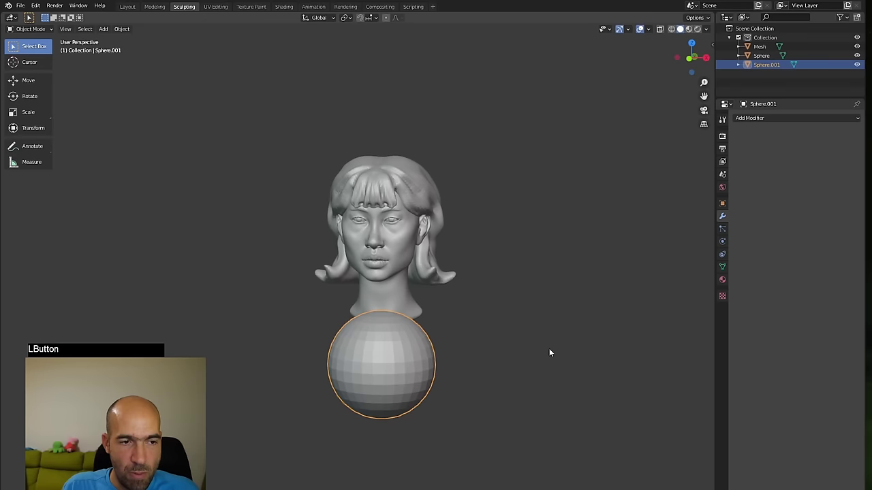
- Put the new sphere below the neck into Sculpt Mode
{"action": "left_click_drag", "start_coordinate": [549, 348], "coordinate": [503, 304], "text": "alt"}
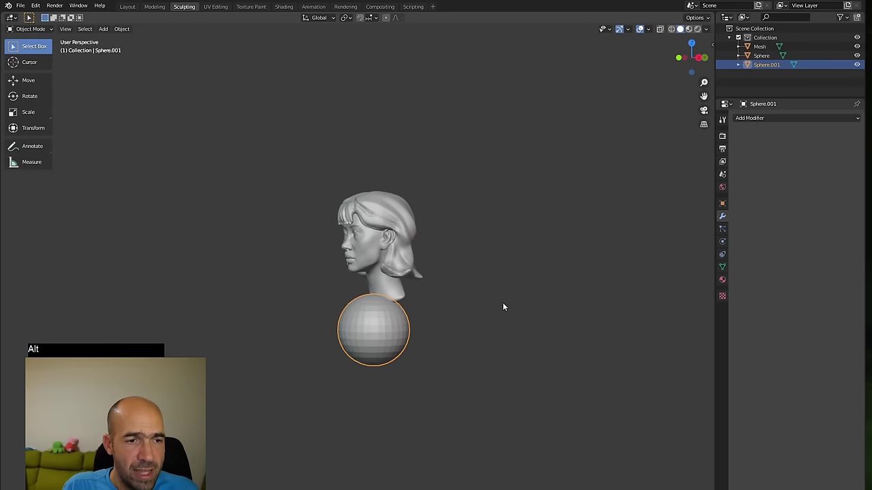
{"action": "key", "text": "ctrl+Tab"}
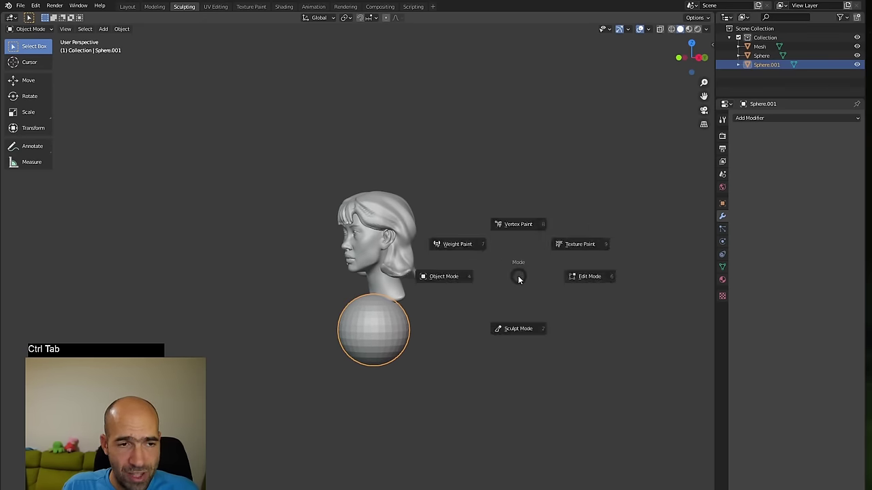
{"action": "key", "text": "ctrl+Tab"}
{"action": "left_click", "coordinate": [515, 334]}
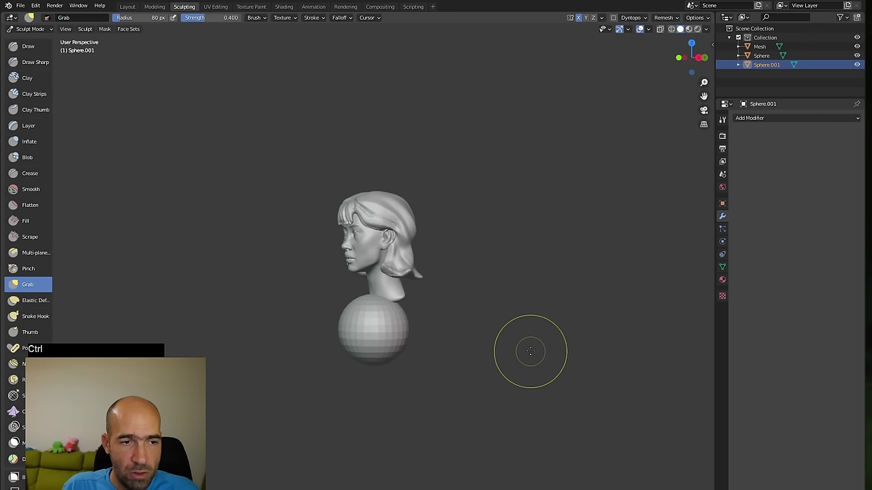
- Stretch the new sphere downward with the Grab brush into a long torso shape beneath the neck
{"action": "mouse_move", "coordinate": [506, 334]}
{"action": "left_mouse_down", "text": "alt"}
{"action": "mouse_move", "coordinate": [472, 328]}
{"action": "mouse_move", "coordinate": [505, 325]}
{"action": "left_mouse_up", "text": "alt"}
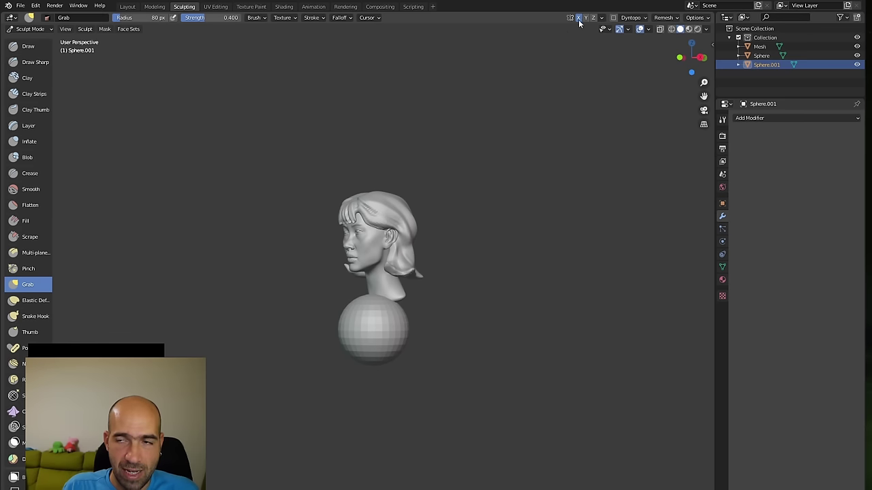
{"action": "left_click_drag", "start_coordinate": [563, 116], "coordinate": [424, 300], "text": "ctrl+alt"}
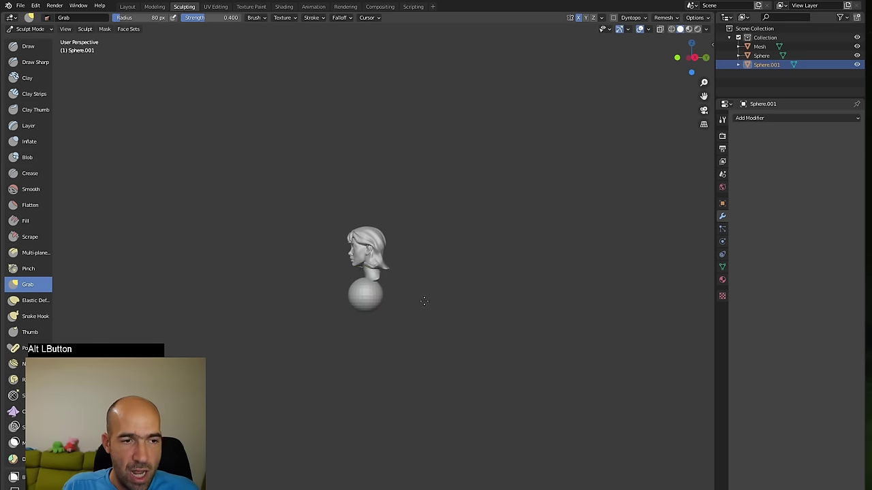
{"action": "key", "text": "g"}
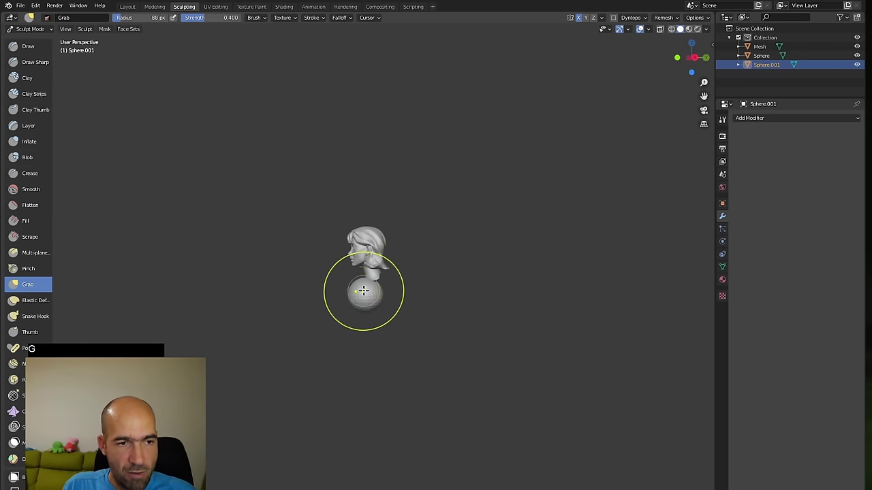
{"action": "mouse_move", "coordinate": [375, 307]}
{"action": "left_mouse_down"}
{"action": "mouse_move", "coordinate": [367, 350]}
{"action": "mouse_move", "coordinate": [376, 276]}
{"action": "mouse_move", "coordinate": [490, 282]}
{"action": "mouse_move", "coordinate": [439, 312]}
{"action": "mouse_move", "coordinate": [439, 245]}
{"action": "left_mouse_up"}
{"action": "mouse_move", "coordinate": [468, 286]}
{"action": "left_mouse_down", "text": "alt"}
{"action": "mouse_move", "coordinate": [407, 273]}
{"action": "mouse_move", "coordinate": [379, 331]}
{"action": "left_mouse_up", "text": "alt"}
{"action": "left_click_drag", "start_coordinate": [458, 359], "coordinate": [410, 347], "text": "alt"}
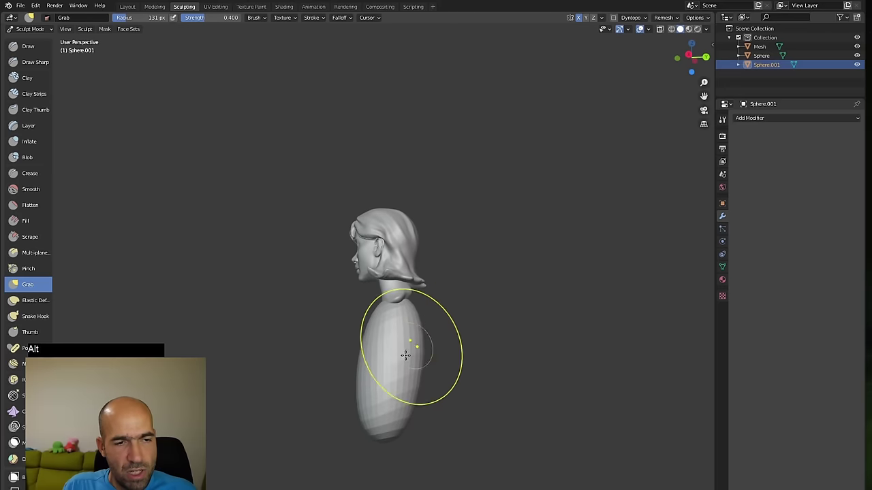
- Widen the shoulders and shape the torso's side profile and lower end with the Grab brush
{"action": "left_click_drag", "start_coordinate": [418, 278], "coordinate": [429, 311], "text": "alt"}
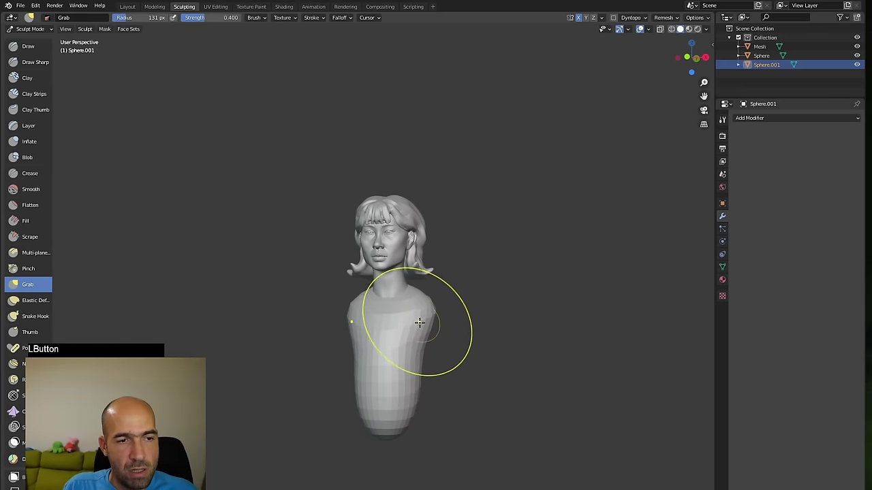
{"action": "mouse_move", "coordinate": [420, 323]}
{"action": "left_mouse_down", "text": "alt"}
{"action": "mouse_move", "coordinate": [418, 302]}
{"action": "mouse_move", "coordinate": [445, 368]}
{"action": "mouse_move", "coordinate": [442, 392]}
{"action": "left_mouse_up", "text": "alt"}
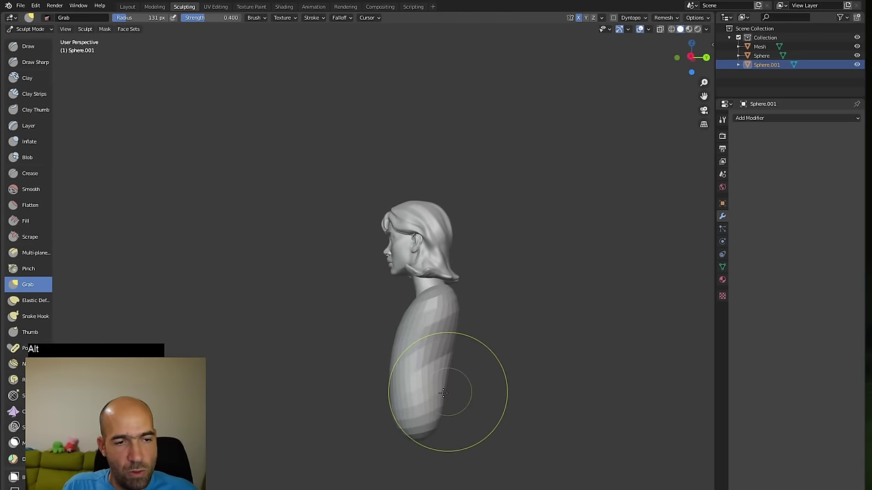
{"action": "mouse_move", "coordinate": [429, 428]}
{"action": "left_mouse_down"}
{"action": "mouse_move", "coordinate": [422, 446]}
{"action": "mouse_move", "coordinate": [447, 436]}
{"action": "left_mouse_up"}
{"action": "mouse_move", "coordinate": [400, 443]}
{"action": "left_mouse_down"}
{"action": "mouse_move", "coordinate": [400, 395]}
{"action": "mouse_move", "coordinate": [418, 415]}
{"action": "left_mouse_up"}
{"action": "left_click_drag", "start_coordinate": [470, 407], "coordinate": [557, 376], "text": "alt"}
{"action": "left_click_drag", "start_coordinate": [434, 345], "coordinate": [442, 343]}
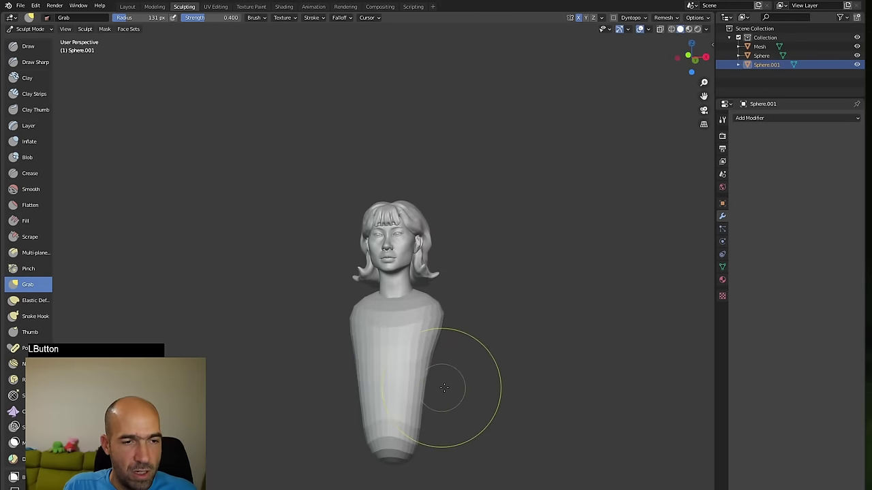
{"action": "mouse_move", "coordinate": [449, 387]}
{"action": "left_mouse_down", "text": "alt"}
{"action": "mouse_move", "coordinate": [407, 397]}
{"action": "mouse_move", "coordinate": [425, 414]}
{"action": "left_mouse_up", "text": "alt"}
{"action": "left_click_drag", "start_coordinate": [419, 444], "coordinate": [427, 459]}
- Pull symmetrical arms out and down from the shoulders with the Grab brush, and adjust the shoulder line
{"action": "mouse_move", "coordinate": [432, 376]}
{"action": "left_mouse_down", "text": "alt"}
{"action": "mouse_move", "coordinate": [476, 362]}
{"action": "mouse_move", "coordinate": [472, 331]}
{"action": "mouse_move", "coordinate": [510, 336]}
{"action": "mouse_move", "coordinate": [475, 352]}
{"action": "mouse_move", "coordinate": [519, 339]}
{"action": "mouse_move", "coordinate": [477, 343]}
{"action": "left_mouse_up", "text": "alt"}
{"action": "left_click_drag", "start_coordinate": [537, 326], "coordinate": [520, 344], "text": "alt"}
{"action": "left_click_drag", "start_coordinate": [575, 333], "coordinate": [623, 336], "text": "alt"}
{"action": "left_click_drag", "start_coordinate": [532, 348], "coordinate": [623, 414]}
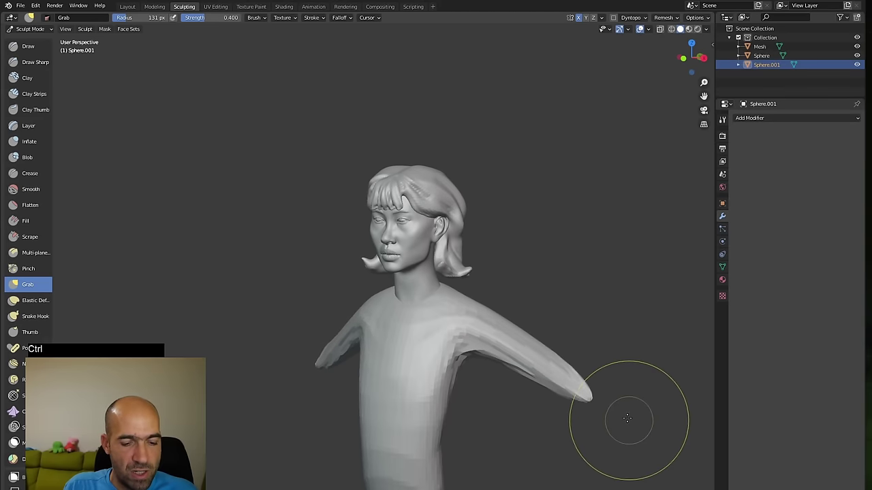
{"action": "left_click_drag", "start_coordinate": [600, 336], "coordinate": [632, 333], "text": "alt"}
{"action": "left_click_drag", "start_coordinate": [476, 334], "coordinate": [473, 308]}
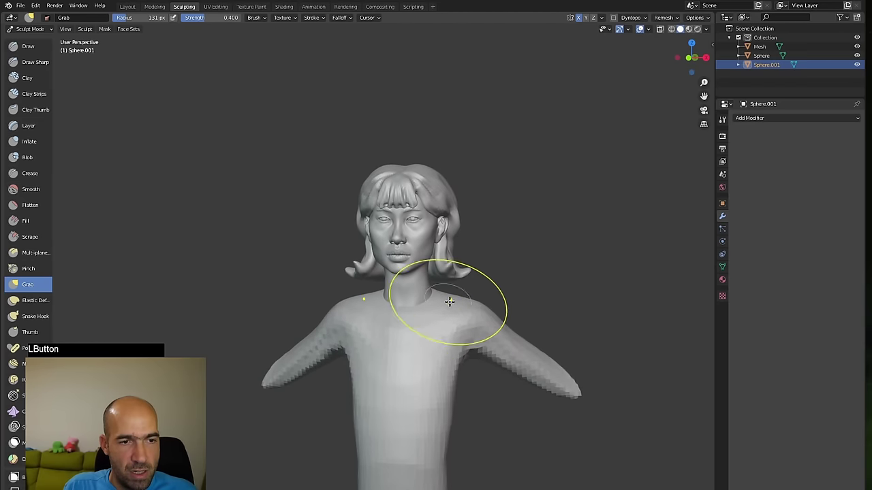
- Push in the waist and lower back of the torso with the Grab brush
{"action": "left_click_drag", "start_coordinate": [523, 301], "coordinate": [498, 254], "text": "alt+shift"}
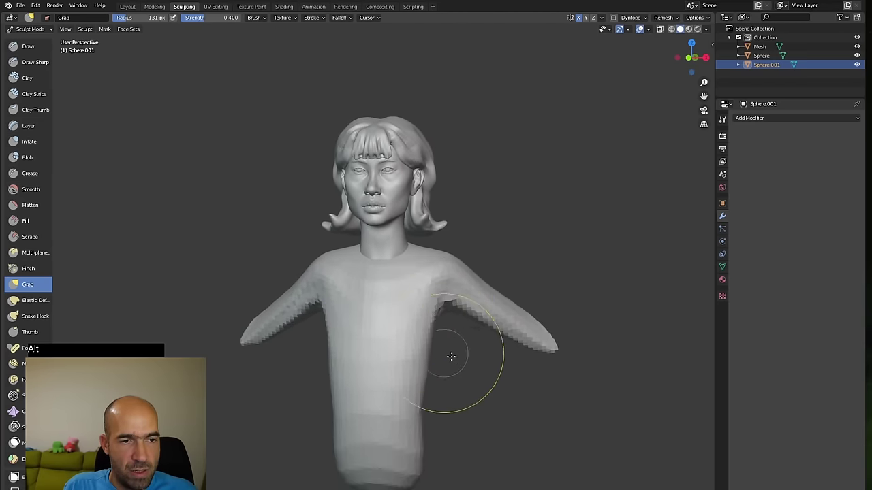
{"action": "left_click_drag", "start_coordinate": [451, 355], "coordinate": [436, 331], "text": "alt"}
{"action": "left_click_drag", "start_coordinate": [457, 360], "coordinate": [426, 355], "text": "alt"}
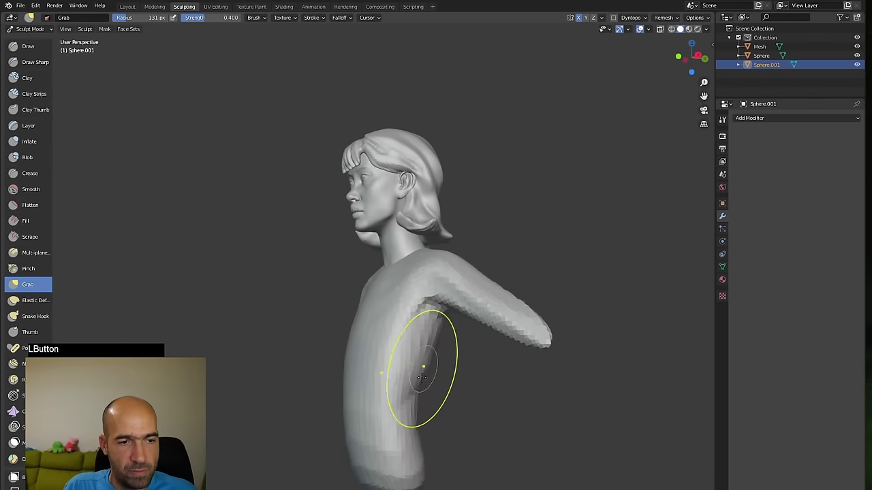
{"action": "left_click_drag", "start_coordinate": [455, 383], "coordinate": [473, 381], "text": "alt"}
- Build up the rib cage and chest on the torso using the Clay Strips brush
{"action": "key", "text": "c"}
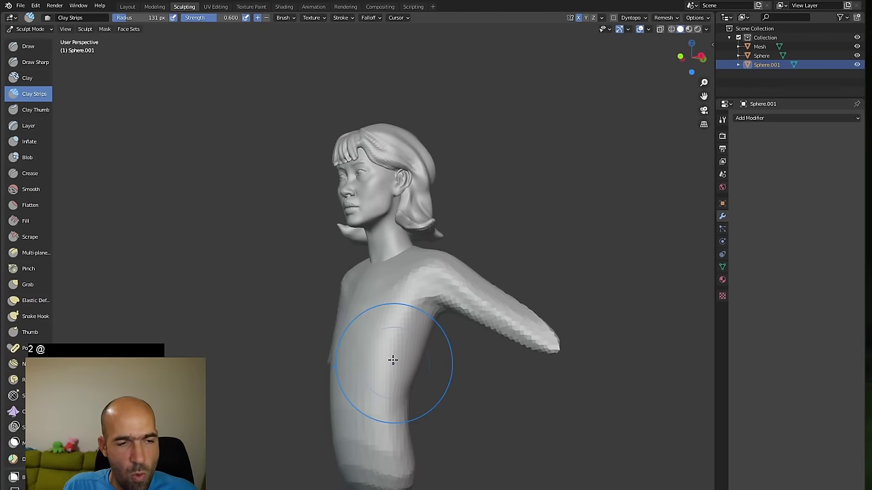
{"action": "mouse_move", "coordinate": [375, 358]}
{"action": "left_mouse_down"}
{"action": "mouse_move", "coordinate": [369, 348]}
{"action": "mouse_move", "coordinate": [375, 373]}
{"action": "left_mouse_up"}
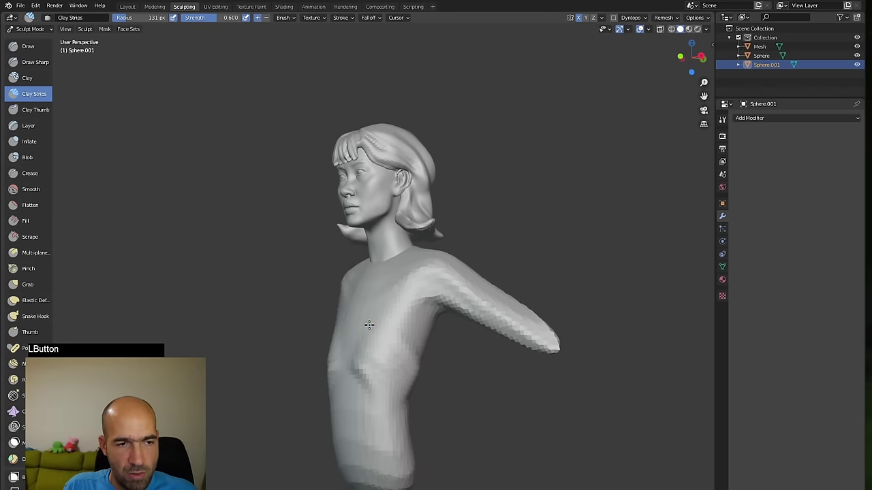
{"action": "left_click_drag", "start_coordinate": [424, 288], "coordinate": [373, 295]}
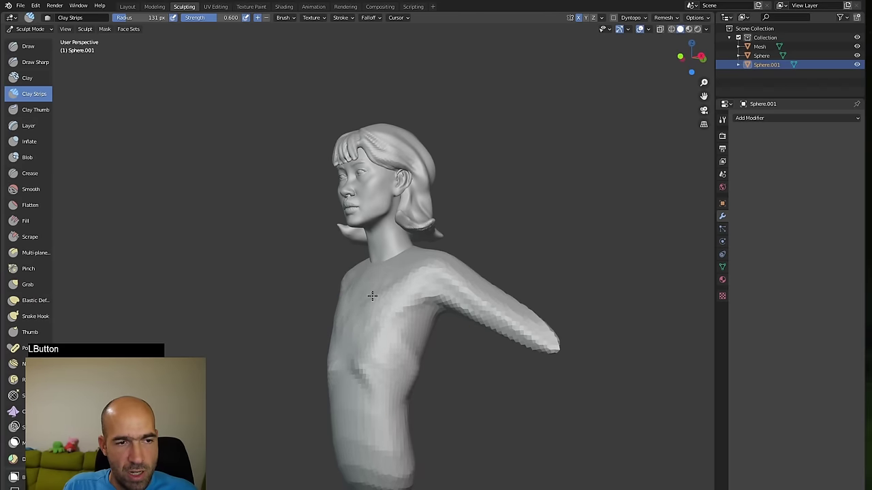
{"action": "left_click_drag", "start_coordinate": [405, 343], "coordinate": [377, 347], "text": "alt"}
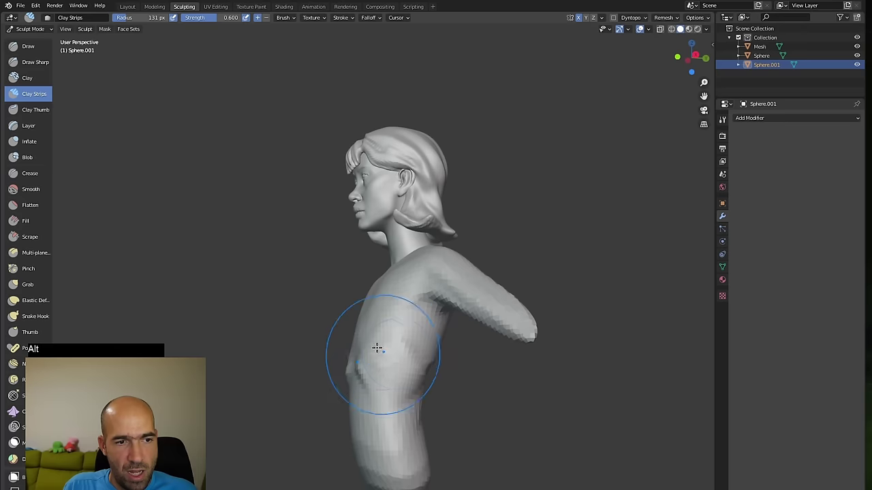
{"action": "left_click_drag", "start_coordinate": [418, 374], "coordinate": [357, 347], "text": "alt"}
- Adjust the chest profile with the Grab brush and smooth the side of the waist
{"action": "key", "text": "g"}
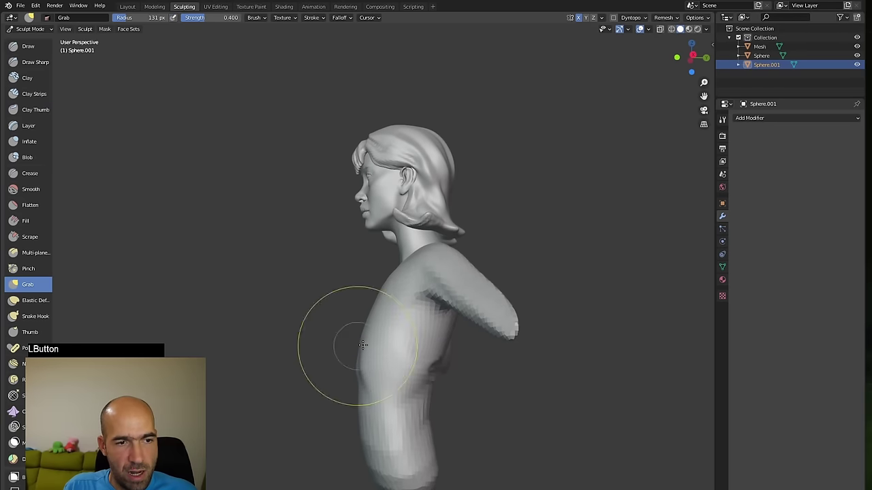
{"action": "left_click_drag", "start_coordinate": [420, 389], "coordinate": [436, 413], "text": "shift"}
{"action": "left_click_drag", "start_coordinate": [483, 417], "coordinate": [436, 390], "text": "alt"}
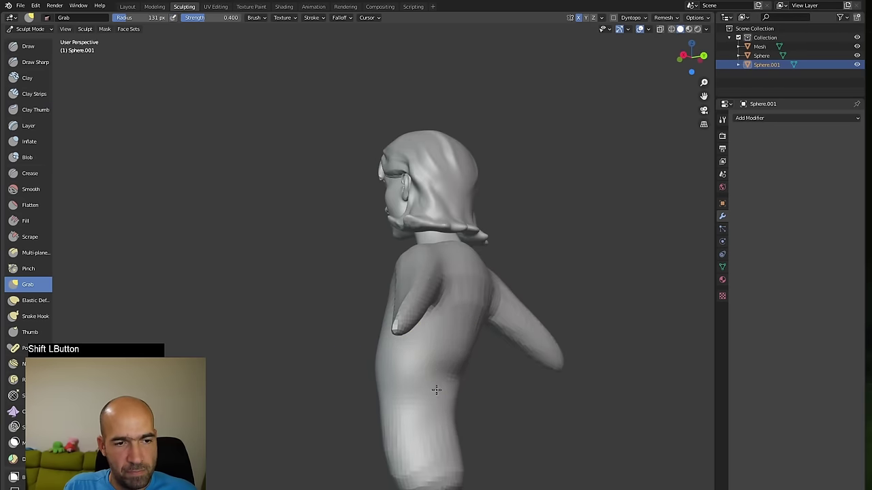
{"action": "mouse_move", "coordinate": [466, 303]}
{"action": "left_mouse_down", "text": "alt"}
{"action": "mouse_move", "coordinate": [518, 266]}
{"action": "mouse_move", "coordinate": [572, 252]}
{"action": "mouse_move", "coordinate": [613, 205]}
{"action": "left_mouse_up", "text": "alt"}
- Switch the active object back and forth among Sphere, Sphere.001 and Mesh
{"action": "left_click", "coordinate": [749, 57]}
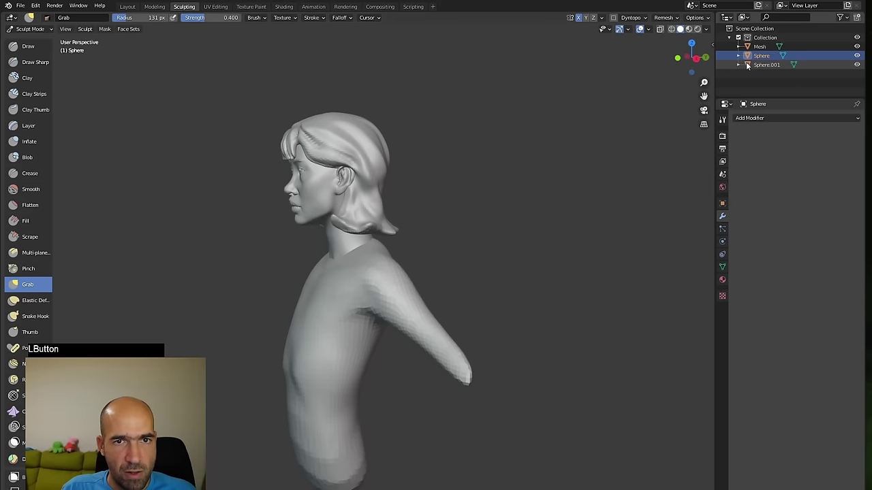
{"action": "left_click", "coordinate": [748, 65]}
{"action": "left_click", "coordinate": [748, 47]}
{"action": "left_click", "coordinate": [748, 66]}
{"action": "left_click", "coordinate": [748, 57]}
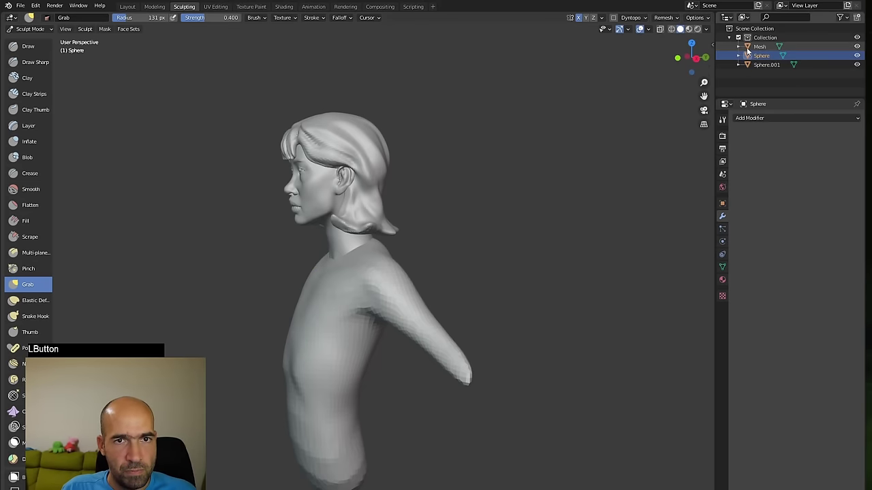
- Make the hair Mesh the active object and put it into Sculpt Mode
{"action": "left_click", "coordinate": [747, 48]}
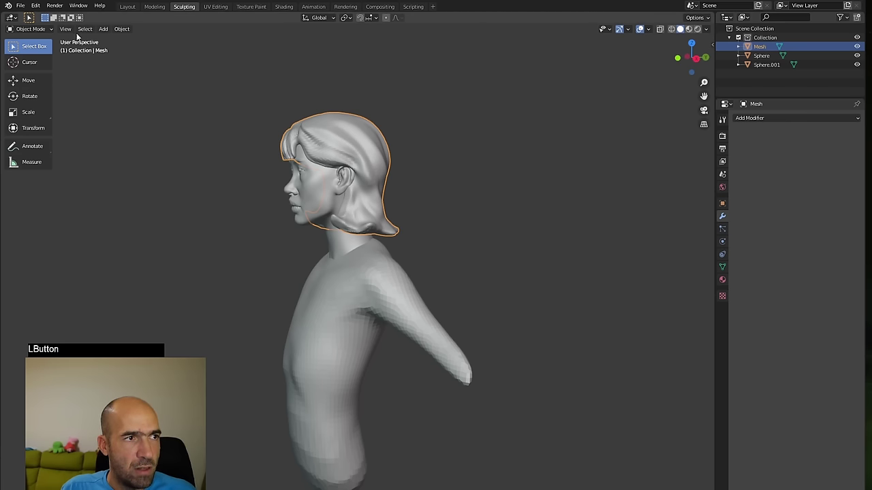
{"action": "left_click", "coordinate": [31, 29]}
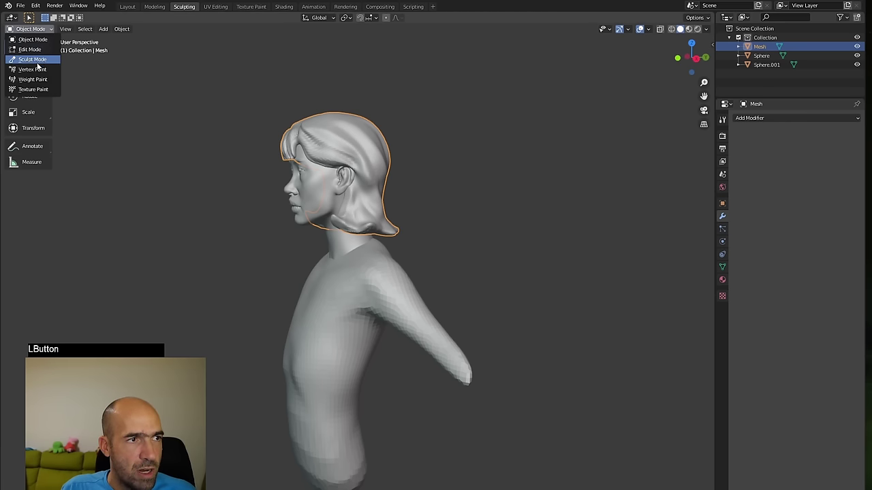
{"action": "key", "text": "ctrl+Tab"}
{"action": "left_click", "coordinate": [273, 205]}
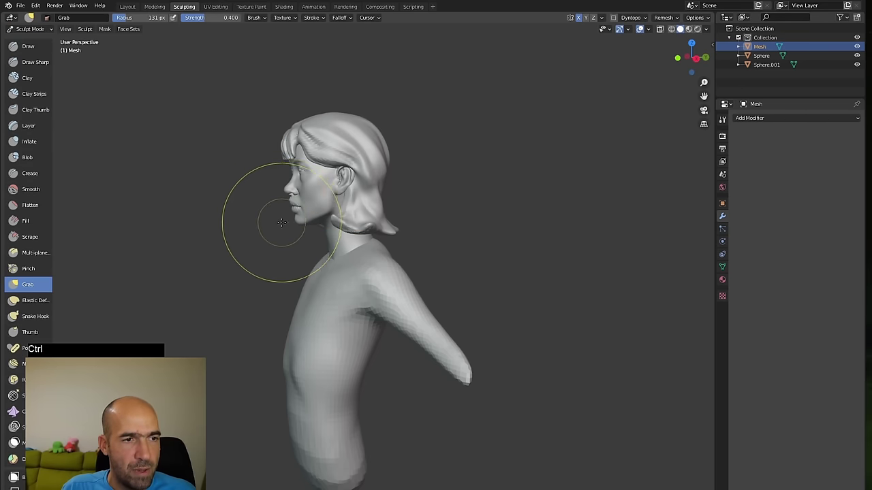
- Make the torso object Sphere.001 active and lengthen its arms outward with the Grab brush
{"action": "middle_click_drag", "start_coordinate": [450, 236], "coordinate": [545, 314]}
{"action": "left_click_drag", "start_coordinate": [545, 313], "coordinate": [547, 291], "text": "ctrl+alt"}
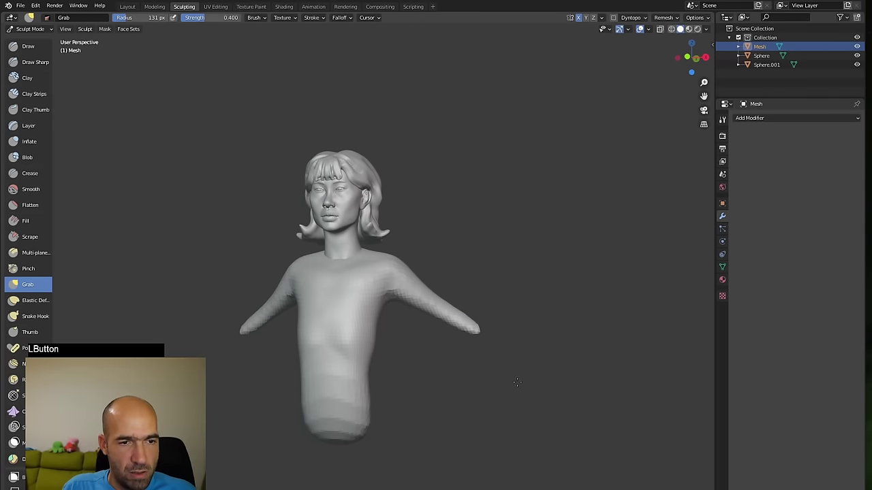
{"action": "mouse_move", "coordinate": [517, 366]}
{"action": "left_mouse_down", "text": "alt"}
{"action": "mouse_move", "coordinate": [520, 340]}
{"action": "mouse_move", "coordinate": [531, 339]}
{"action": "left_mouse_up", "text": "alt"}
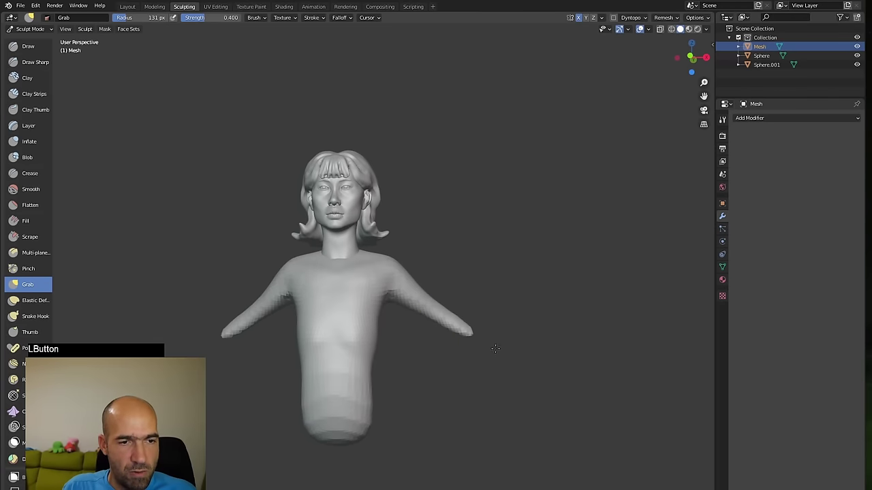
{"action": "left_click", "coordinate": [758, 66]}
{"action": "mouse_move", "coordinate": [459, 331]}
{"action": "left_mouse_down"}
{"action": "mouse_move", "coordinate": [522, 372]}
{"action": "mouse_move", "coordinate": [457, 330]}
{"action": "left_mouse_up"}
{"action": "left_click_drag", "start_coordinate": [532, 323], "coordinate": [436, 313], "text": "alt"}
{"action": "left_click_drag", "start_coordinate": [438, 310], "coordinate": [449, 304]}
- Shape the elbows, forearms and arm ends from the side view with the Grab brush
{"action": "mouse_move", "coordinate": [513, 327]}
{"action": "left_mouse_down", "text": "alt"}
{"action": "mouse_move", "coordinate": [497, 368]}
{"action": "mouse_move", "coordinate": [445, 423]}
{"action": "left_mouse_up", "text": "alt"}
{"action": "left_click_drag", "start_coordinate": [472, 346], "coordinate": [458, 348]}
{"action": "left_click_drag", "start_coordinate": [466, 383], "coordinate": [455, 389]}
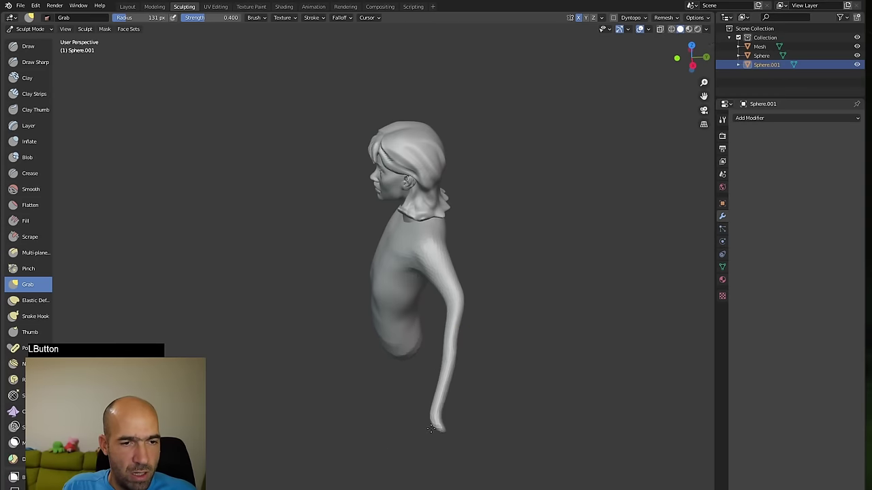
{"action": "left_click_drag", "start_coordinate": [435, 418], "coordinate": [425, 421]}
{"action": "left_click_drag", "start_coordinate": [460, 308], "coordinate": [460, 319]}
{"action": "mouse_move", "coordinate": [447, 348]}
{"action": "left_mouse_down"}
{"action": "mouse_move", "coordinate": [442, 430]}
{"action": "mouse_move", "coordinate": [473, 401]}
{"action": "mouse_move", "coordinate": [549, 373]}
{"action": "mouse_move", "coordinate": [543, 331]}
{"action": "left_mouse_up"}
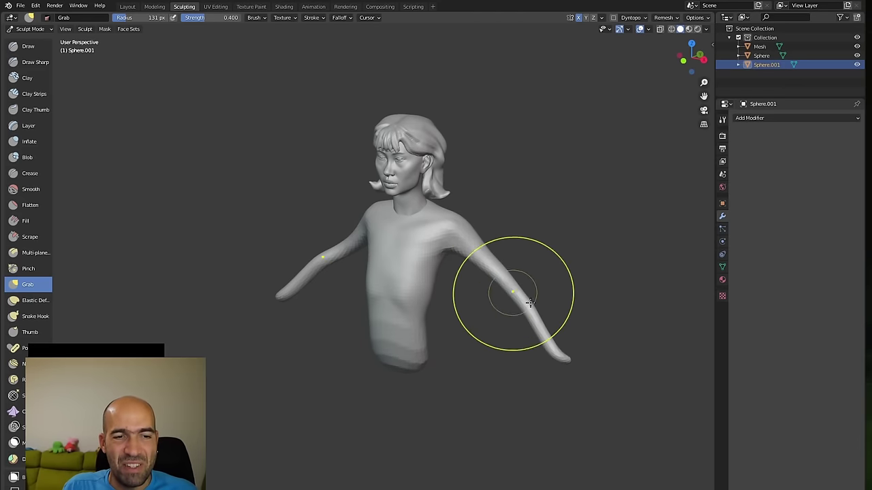
- Thicken the forearms with the Inflate brush
{"action": "key", "text": "i"}
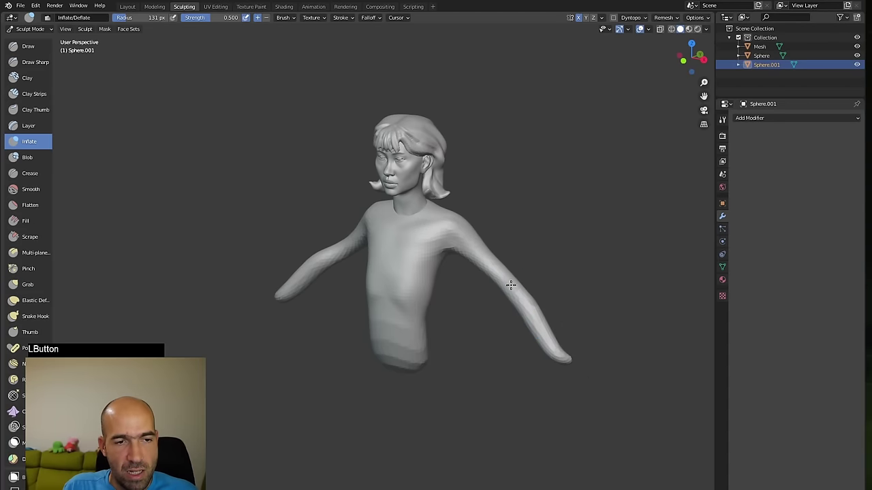
{"action": "left_click_drag", "start_coordinate": [560, 256], "coordinate": [596, 246], "text": "alt"}
{"action": "left_click_drag", "start_coordinate": [567, 251], "coordinate": [550, 228], "text": "alt+shift"}
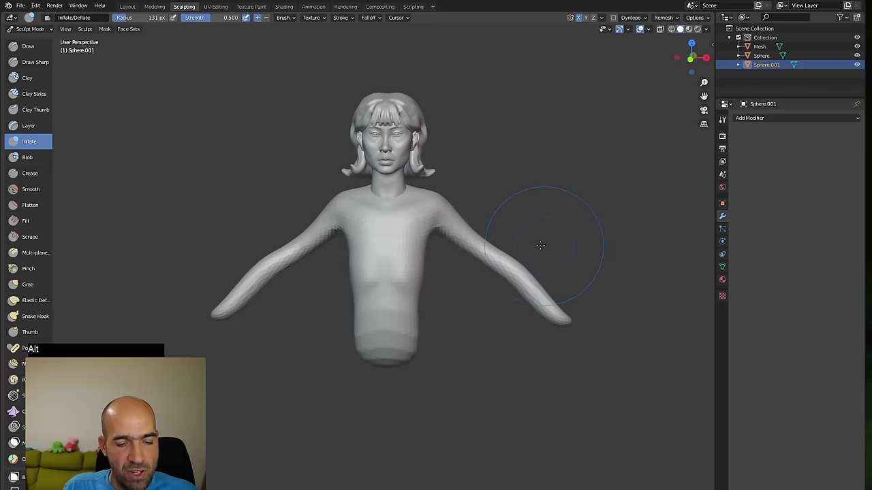
- Straighten the arms and angle the forearms forward from the elbows with the Grab brush
{"action": "key", "text": "g"}
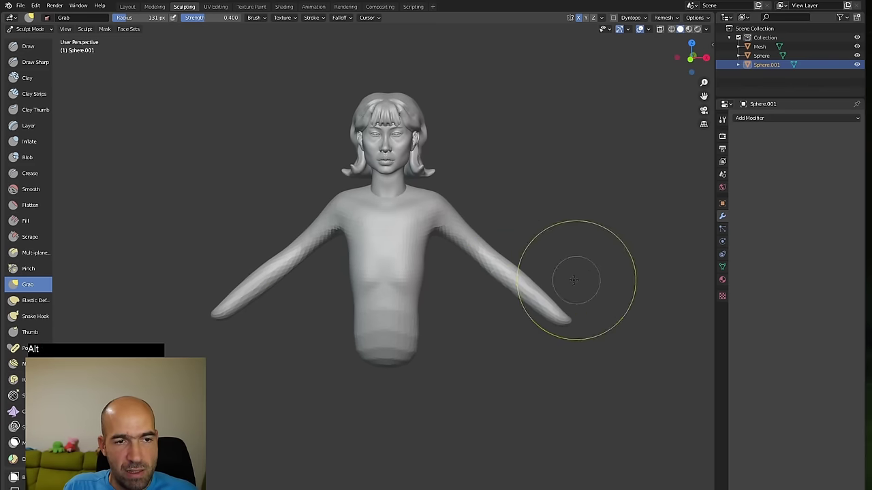
{"action": "mouse_move", "coordinate": [578, 278]}
{"action": "left_mouse_down", "text": "alt"}
{"action": "mouse_move", "coordinate": [503, 281]}
{"action": "mouse_move", "coordinate": [489, 295]}
{"action": "left_mouse_up", "text": "alt"}
{"action": "left_click_drag", "start_coordinate": [489, 296], "coordinate": [519, 275], "text": "alt+shift"}
{"action": "left_click_drag", "start_coordinate": [525, 347], "coordinate": [513, 350]}
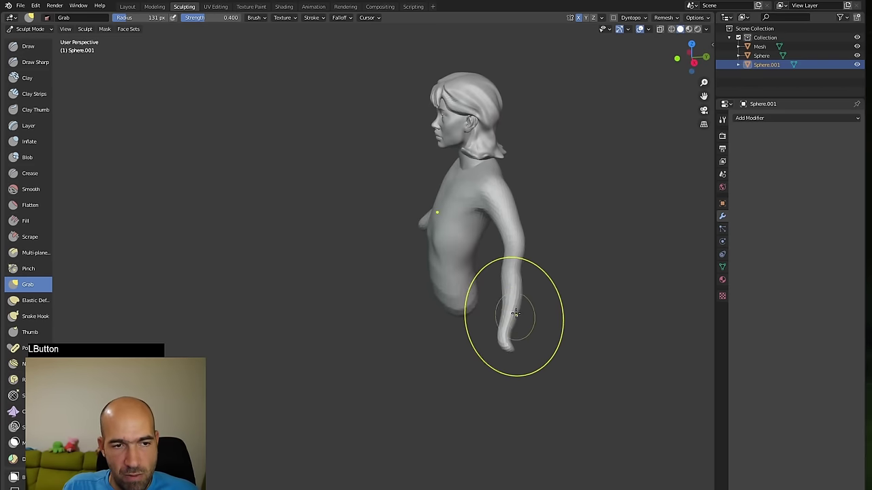
{"action": "mouse_move", "coordinate": [521, 300]}
{"action": "left_mouse_down"}
{"action": "mouse_move", "coordinate": [517, 291]}
{"action": "mouse_move", "coordinate": [553, 292]}
{"action": "mouse_move", "coordinate": [540, 297]}
{"action": "mouse_move", "coordinate": [543, 262]}
{"action": "mouse_move", "coordinate": [566, 239]}
{"action": "mouse_move", "coordinate": [584, 256]}
{"action": "left_mouse_up"}
- Reduce the Grab brush radius to 75 px and refine the bend of the elbows
{"action": "key", "text": "bracketleft"}
{"action": "key", "text": "bracketleft"}
{"action": "key", "text": "bracketleft"}
{"action": "key", "text": "bracketleft"}
{"action": "key", "text": "bracketleft"}
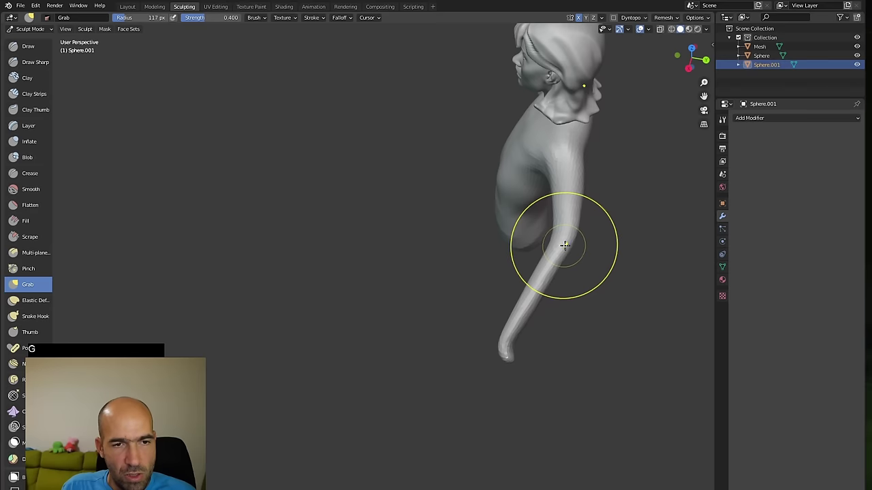
{"action": "left_click_drag", "start_coordinate": [573, 262], "coordinate": [573, 259]}
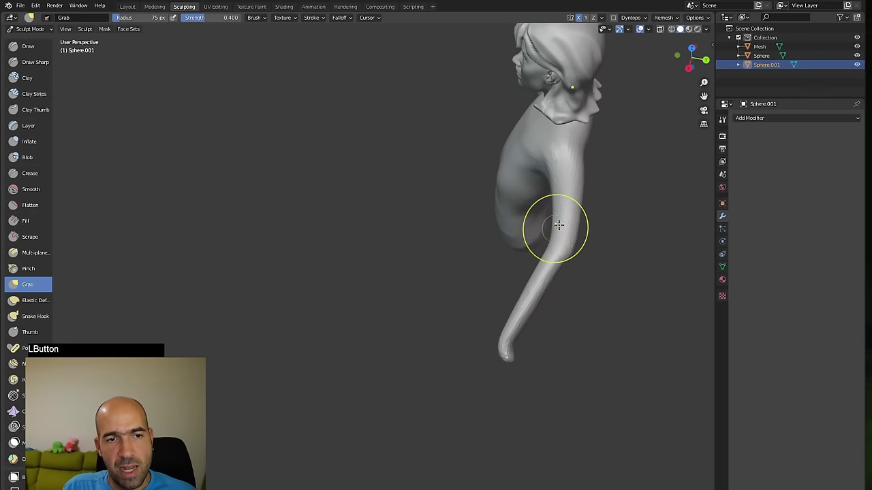
- Add volume to the forearms just below the elbows with the Inflate brush at 75 px
{"action": "mouse_move", "coordinate": [599, 195]}
{"action": "left_mouse_down", "text": "alt"}
{"action": "mouse_move", "coordinate": [651, 173]}
{"action": "mouse_move", "coordinate": [585, 177]}
{"action": "mouse_move", "coordinate": [521, 156]}
{"action": "mouse_move", "coordinate": [613, 161]}
{"action": "mouse_move", "coordinate": [641, 183]}
{"action": "left_mouse_up", "text": "alt"}
{"action": "left_click_drag", "start_coordinate": [641, 183], "coordinate": [616, 201], "text": "alt+shift"}
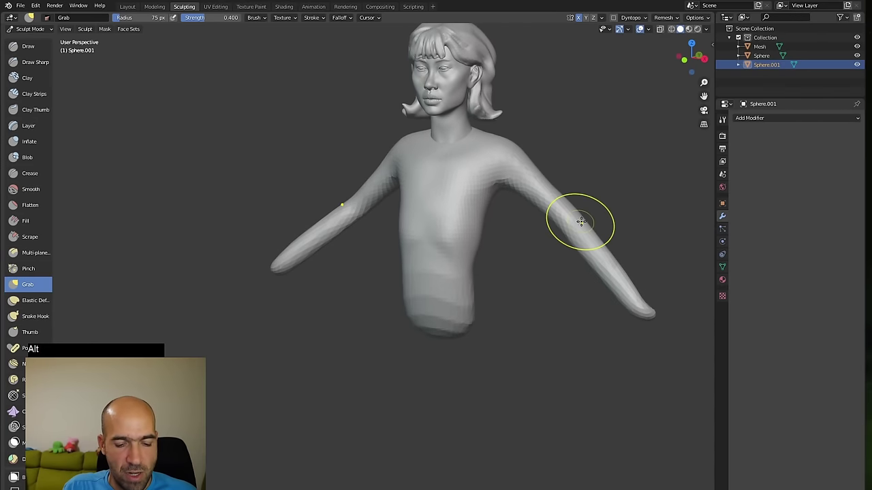
{"action": "key", "text": "i"}
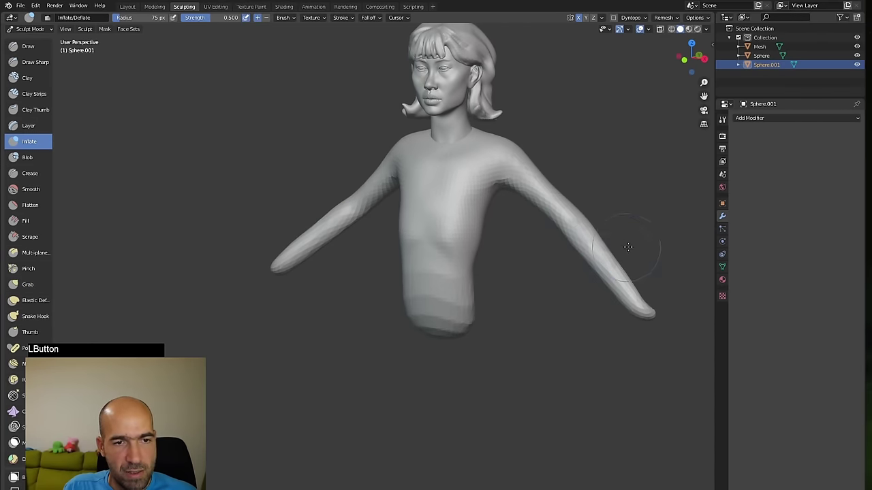
{"action": "mouse_move", "coordinate": [571, 225]}
{"action": "left_mouse_down", "text": "alt"}
{"action": "mouse_move", "coordinate": [534, 222]}
{"action": "mouse_move", "coordinate": [587, 226]}
{"action": "left_mouse_up", "text": "alt"}
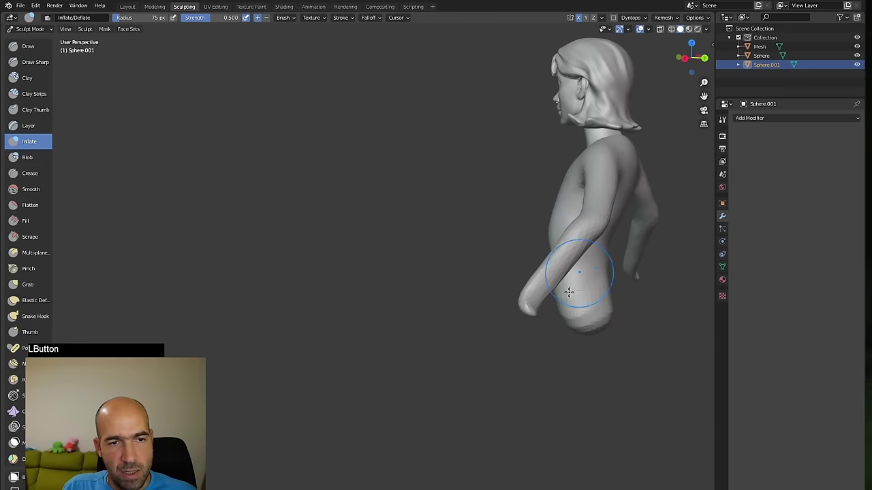
- Pull a rough hand with a thumb out of the end of each forearm with the Grab brush
{"action": "left_click_drag", "start_coordinate": [568, 291], "coordinate": [685, 346], "text": "alt"}
{"action": "left_click_drag", "start_coordinate": [685, 346], "coordinate": [633, 339], "text": "alt+shift"}
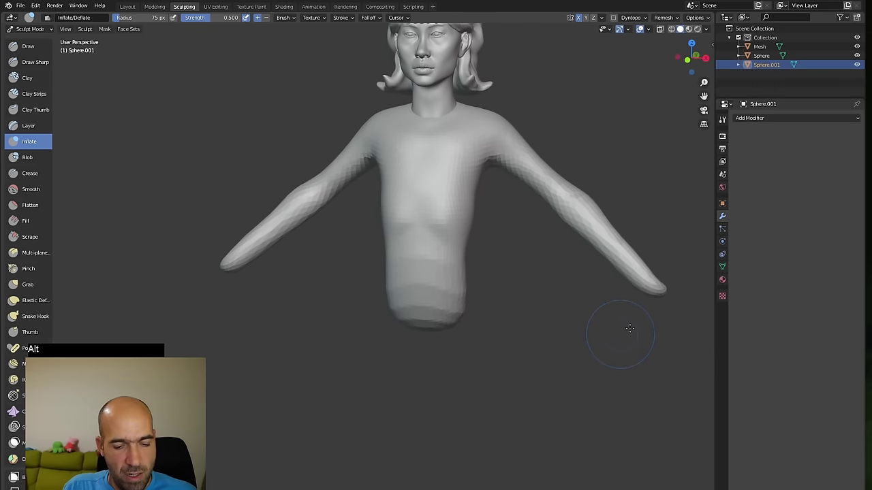
{"action": "key", "text": "g"}
{"action": "left_click_drag", "start_coordinate": [664, 304], "coordinate": [651, 352]}
{"action": "left_click_drag", "start_coordinate": [633, 321], "coordinate": [661, 291], "text": "alt"}
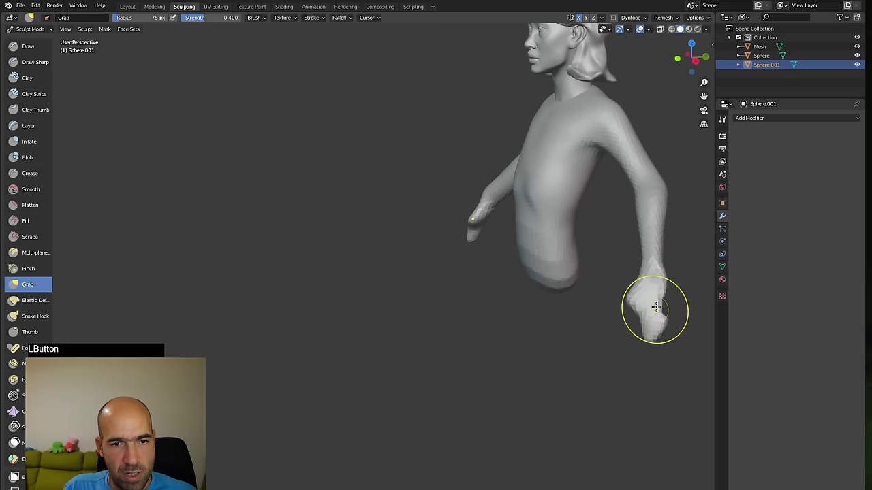
{"action": "mouse_move", "coordinate": [632, 354]}
{"action": "left_mouse_down", "text": "alt"}
{"action": "mouse_move", "coordinate": [640, 335]}
{"action": "mouse_move", "coordinate": [606, 312]}
{"action": "left_mouse_up", "text": "alt"}
{"action": "mouse_move", "coordinate": [608, 316]}
{"action": "left_mouse_down", "text": "ctrl+alt"}
{"action": "mouse_move", "coordinate": [611, 343]}
{"action": "mouse_move", "coordinate": [619, 297]}
{"action": "mouse_move", "coordinate": [544, 303]}
{"action": "left_mouse_up", "text": "ctrl+alt"}
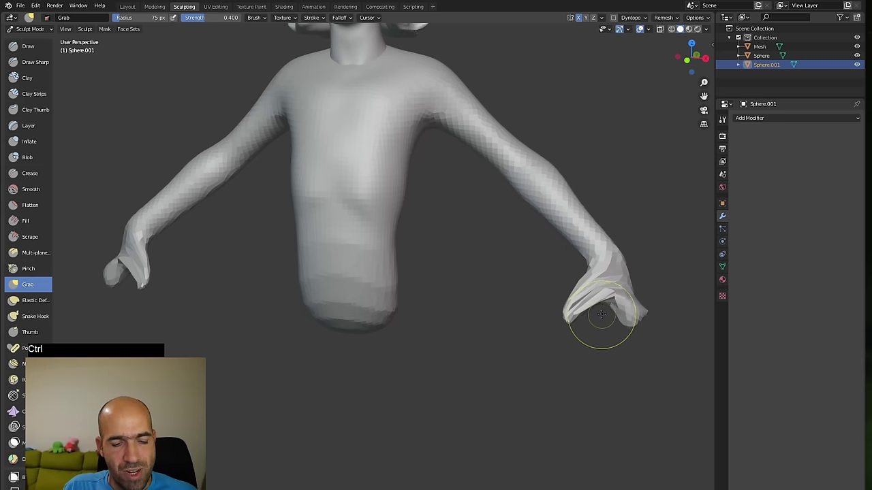
- Remesh the body and shape the palms and thumbs of both hands with the Grab brush at 75 px
{"action": "mouse_move", "coordinate": [602, 301]}
{"action": "left_mouse_down"}
{"action": "mouse_move", "coordinate": [628, 306]}
{"action": "mouse_move", "coordinate": [625, 331]}
{"action": "left_mouse_up"}
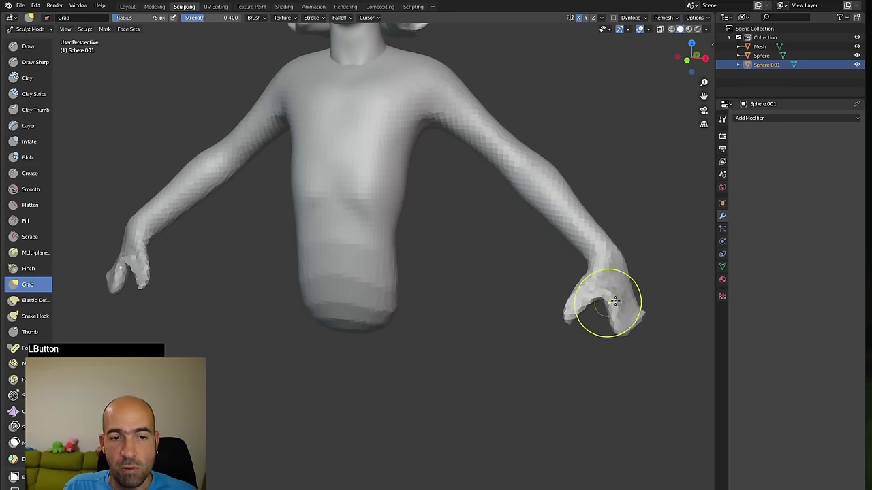
{"action": "left_click_drag", "start_coordinate": [615, 301], "coordinate": [664, 317]}
{"action": "mouse_move", "coordinate": [600, 288]}
{"action": "left_mouse_down"}
{"action": "mouse_move", "coordinate": [594, 279]}
{"action": "mouse_move", "coordinate": [593, 313]}
{"action": "mouse_move", "coordinate": [596, 289]}
{"action": "mouse_move", "coordinate": [627, 307]}
{"action": "mouse_move", "coordinate": [691, 300]}
{"action": "left_mouse_up"}
{"action": "left_click_drag", "start_coordinate": [692, 299], "coordinate": [528, 286], "text": "alt+shift"}
{"action": "mouse_move", "coordinate": [528, 286]}
{"action": "left_mouse_down"}
{"action": "mouse_move", "coordinate": [536, 270]}
{"action": "mouse_move", "coordinate": [528, 279]}
{"action": "left_mouse_up"}
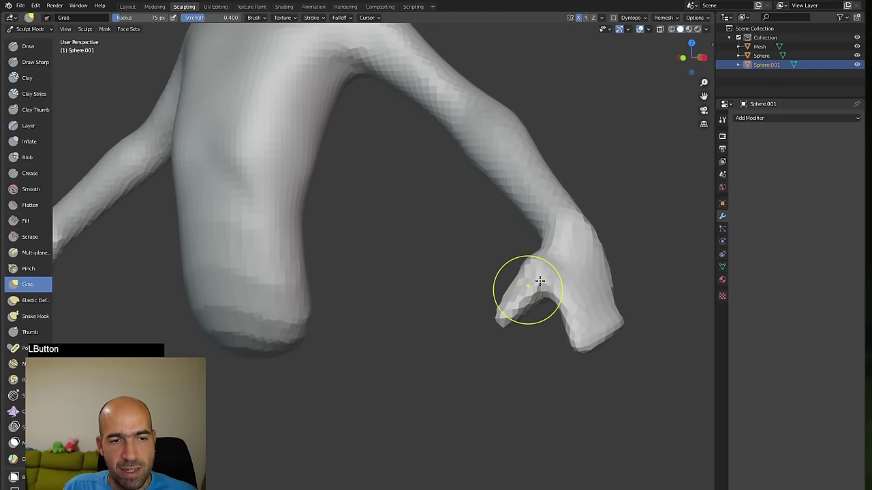
{"action": "left_click_drag", "start_coordinate": [548, 249], "coordinate": [493, 265]}
{"action": "mouse_move", "coordinate": [535, 284]}
{"action": "left_mouse_down"}
{"action": "mouse_move", "coordinate": [541, 257]}
{"action": "mouse_move", "coordinate": [602, 239]}
{"action": "mouse_move", "coordinate": [570, 299]}
{"action": "left_mouse_up"}
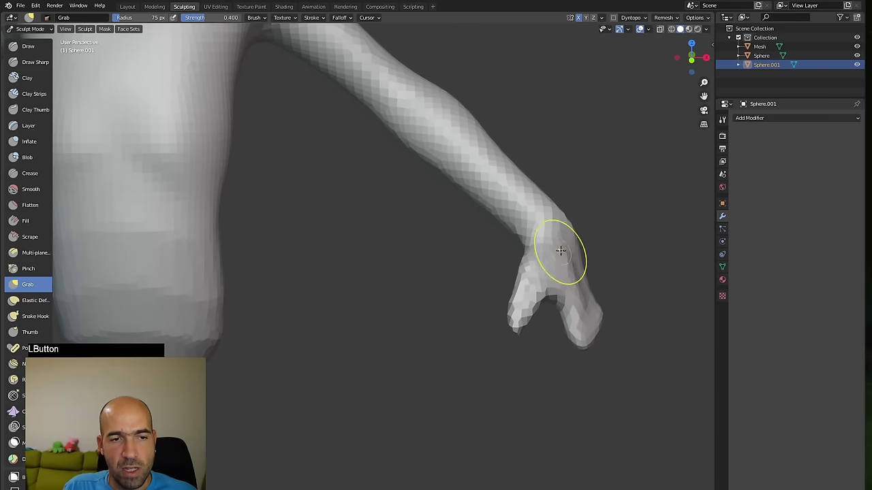
- Pull two legs down from the base of the torso with the Grab brush and remesh the body
{"action": "left_click_drag", "start_coordinate": [417, 308], "coordinate": [368, 324], "text": "ctrl+alt"}
{"action": "left_click_drag", "start_coordinate": [368, 324], "coordinate": [338, 338], "text": "alt"}
{"action": "left_click_drag", "start_coordinate": [337, 338], "coordinate": [340, 327], "text": "ctrl+alt"}
{"action": "mouse_move", "coordinate": [308, 284]}
{"action": "left_mouse_down"}
{"action": "mouse_move", "coordinate": [323, 313]}
{"action": "mouse_move", "coordinate": [319, 380]}
{"action": "left_mouse_up"}
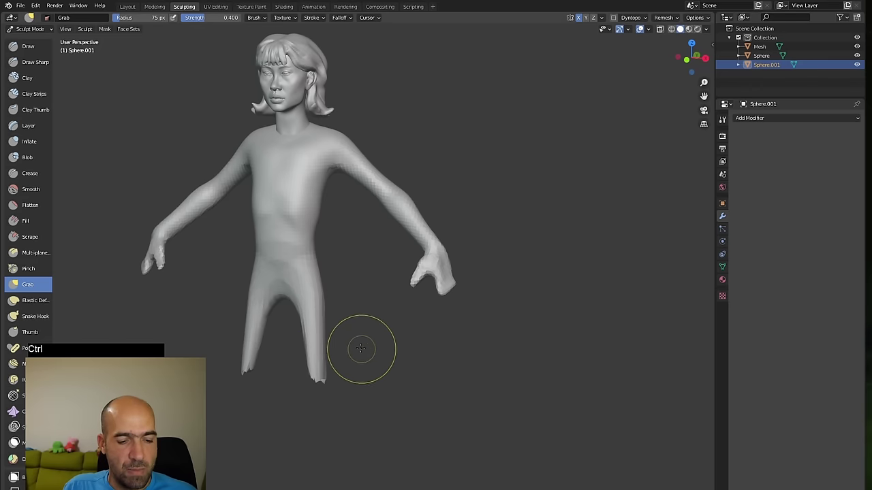
{"action": "key", "text": "ctrl+r"}
- Thicken both legs along their length with the Inflate brush
{"action": "mouse_move", "coordinate": [385, 335]}
{"action": "left_mouse_down", "text": "alt"}
{"action": "mouse_move", "coordinate": [372, 345]}
{"action": "mouse_move", "coordinate": [381, 343]}
{"action": "left_mouse_up", "text": "alt"}
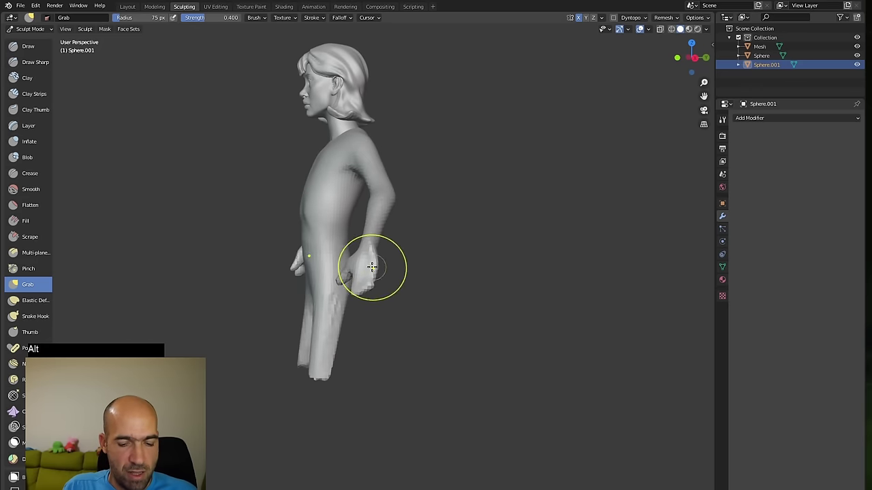
{"action": "key", "text": "i"}
{"action": "mouse_move", "coordinate": [342, 298]}
{"action": "left_mouse_down"}
{"action": "mouse_move", "coordinate": [328, 308]}
{"action": "mouse_move", "coordinate": [326, 295]}
{"action": "mouse_move", "coordinate": [324, 381]}
{"action": "left_mouse_up"}
{"action": "left_click_drag", "start_coordinate": [416, 370], "coordinate": [395, 329], "text": "alt"}
- Enlarge the Grab brush to 170 px and shape the thighs, hips and lower back
{"action": "key", "text": "g"}
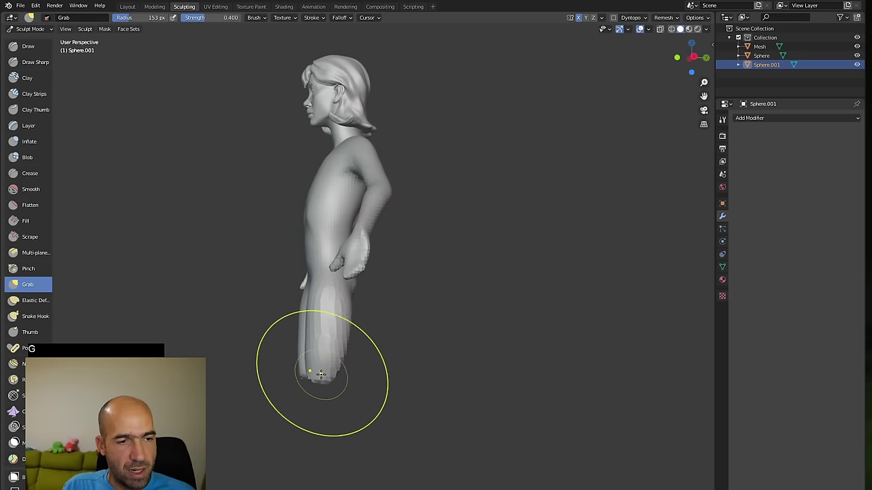
{"action": "key", "text": "bracketright"}
{"action": "left_click_drag", "start_coordinate": [321, 375], "coordinate": [374, 406]}
{"action": "mouse_move", "coordinate": [345, 363]}
{"action": "left_mouse_down"}
{"action": "mouse_move", "coordinate": [333, 370]}
{"action": "mouse_move", "coordinate": [332, 361]}
{"action": "left_mouse_up"}
{"action": "left_click_drag", "start_coordinate": [334, 346], "coordinate": [321, 362]}
{"action": "mouse_move", "coordinate": [344, 384]}
{"action": "left_mouse_down"}
{"action": "mouse_move", "coordinate": [340, 345]}
{"action": "mouse_move", "coordinate": [362, 292]}
{"action": "left_mouse_up"}
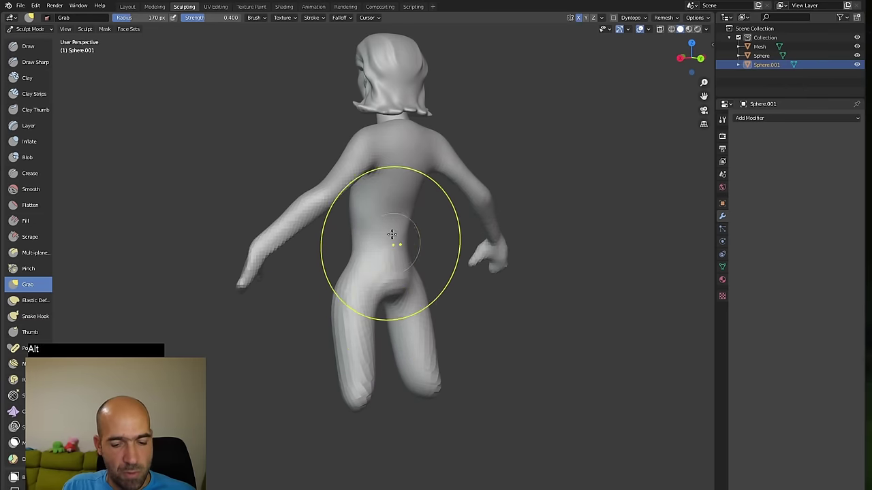
- Round out the buttocks with the Inflate brush at 72 px and reshape the thighs with the Grab brush at 107 px
{"action": "key", "text": "i"}
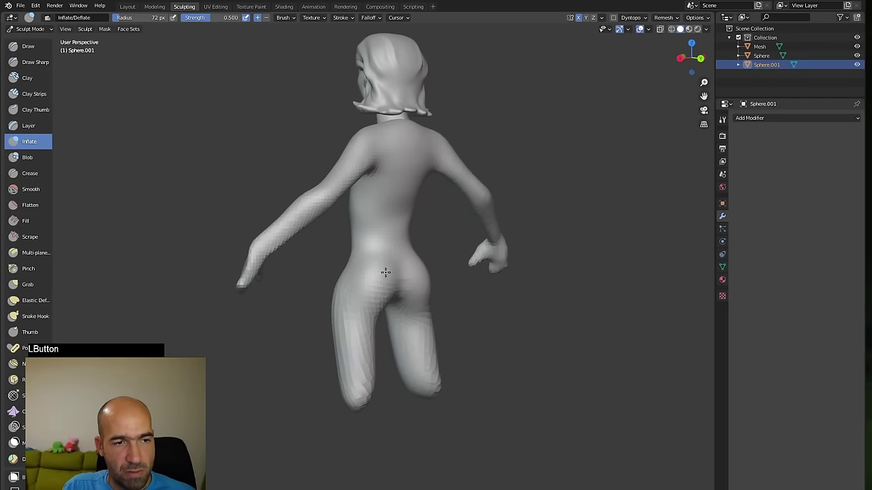
{"action": "mouse_move", "coordinate": [392, 302]}
{"action": "left_mouse_down", "text": "alt"}
{"action": "mouse_move", "coordinate": [352, 360]}
{"action": "mouse_move", "coordinate": [396, 298]}
{"action": "left_mouse_up", "text": "alt"}
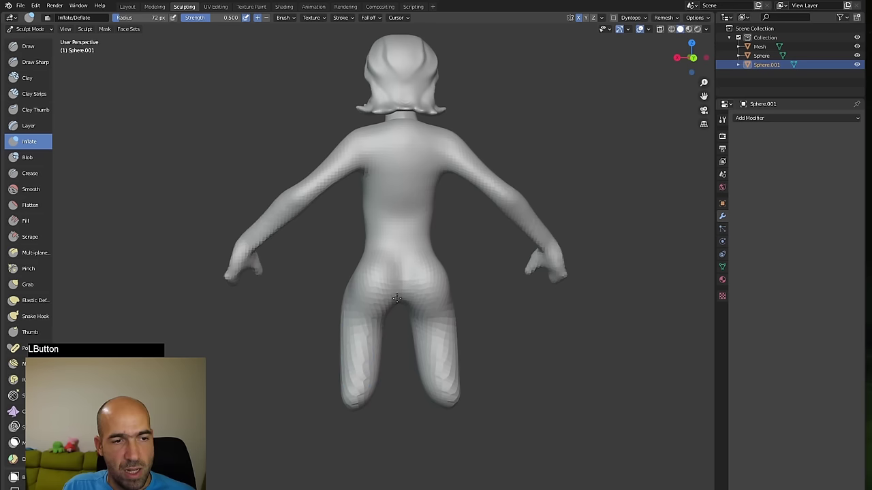
{"action": "key", "text": "g"}
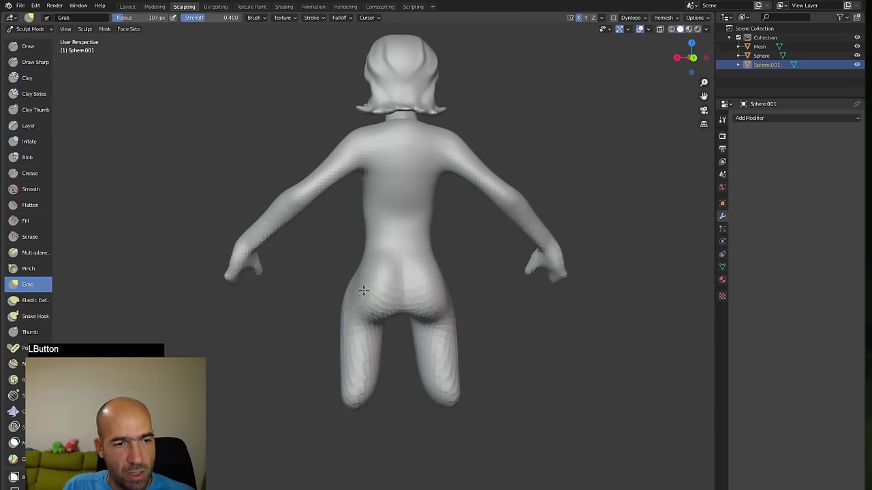
{"action": "left_click_drag", "start_coordinate": [343, 266], "coordinate": [366, 271], "text": "alt"}
{"action": "mouse_move", "coordinate": [382, 331]}
{"action": "left_mouse_down"}
{"action": "mouse_move", "coordinate": [376, 327]}
{"action": "mouse_move", "coordinate": [422, 341]}
{"action": "left_mouse_up"}
{"action": "mouse_move", "coordinate": [373, 355]}
{"action": "left_mouse_down"}
{"action": "mouse_move", "coordinate": [387, 372]}
{"action": "mouse_move", "coordinate": [365, 424]}
{"action": "left_mouse_up"}
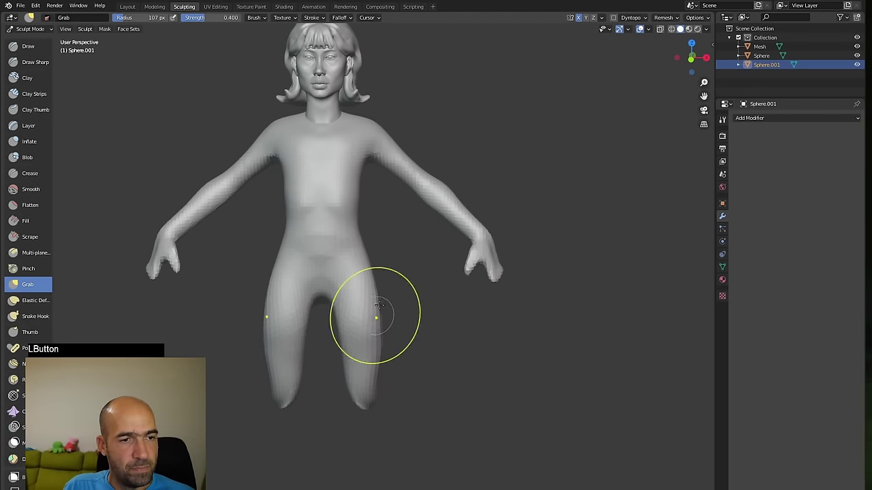
{"action": "mouse_move", "coordinate": [373, 311]}
{"action": "middle_mouse_down"}
{"action": "mouse_move", "coordinate": [408, 313]}
{"action": "mouse_move", "coordinate": [374, 315]}
{"action": "middle_mouse_up"}
{"action": "left_click_drag", "start_coordinate": [393, 299], "coordinate": [380, 284], "text": "shift"}
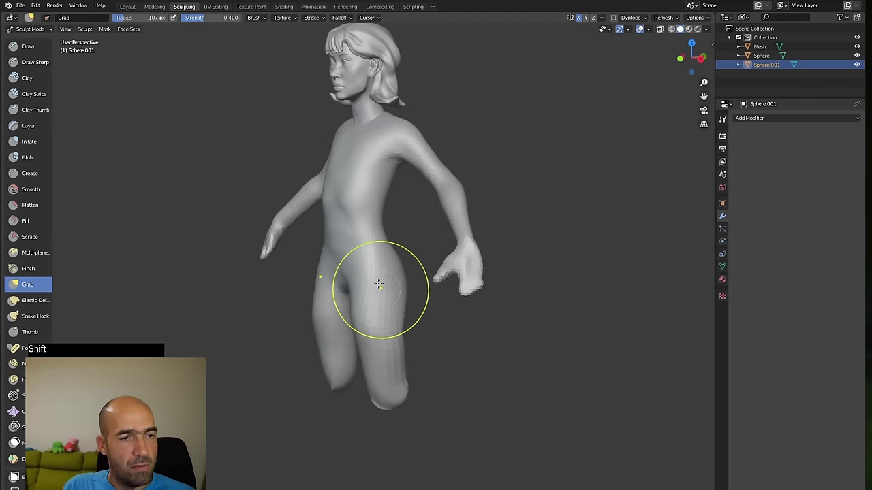
- Hide the body and hair objects and make the head the active sculpting object
{"action": "left_click_drag", "start_coordinate": [436, 238], "coordinate": [474, 228], "text": "alt"}
{"action": "left_click_drag", "start_coordinate": [524, 153], "coordinate": [540, 216], "text": "alt+shift"}
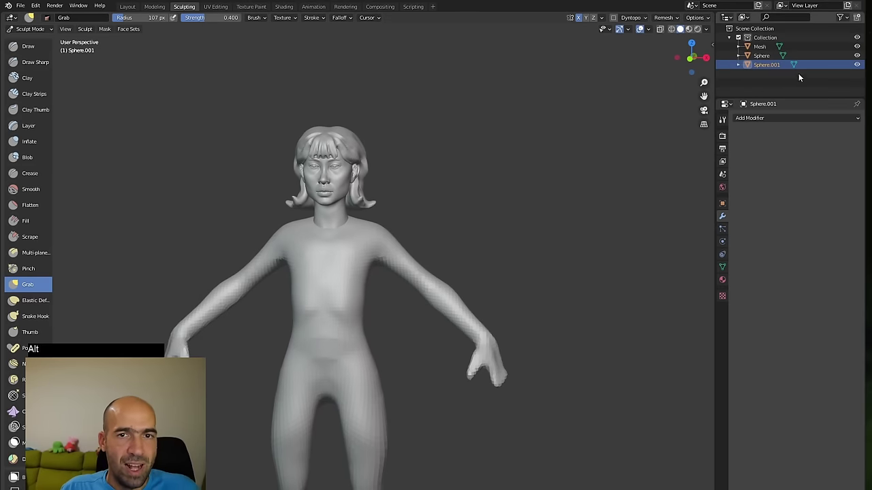
{"action": "left_click", "coordinate": [857, 64]}
{"action": "left_click", "coordinate": [813, 56]}
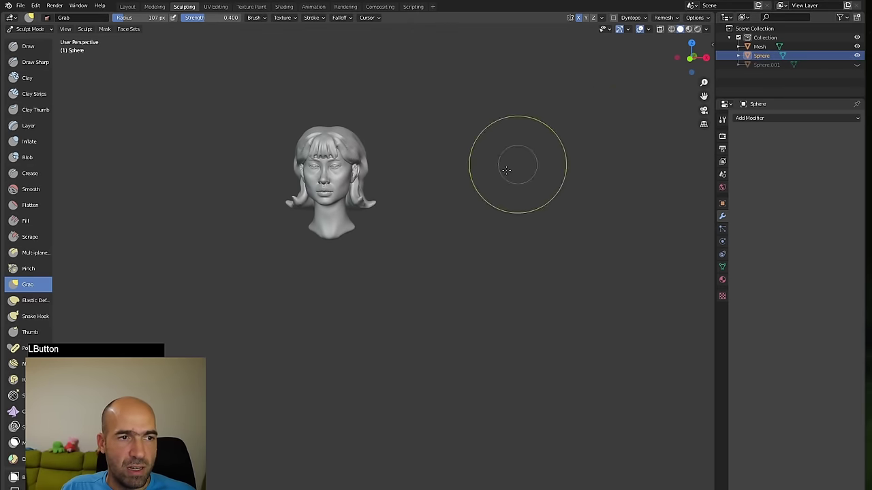
{"action": "mouse_move", "coordinate": [515, 178]}
{"action": "left_mouse_down", "text": "ctrl+alt"}
{"action": "mouse_move", "coordinate": [475, 168]}
{"action": "mouse_move", "coordinate": [469, 156]}
{"action": "left_mouse_up", "text": "ctrl+alt"}
{"action": "mouse_move", "coordinate": [470, 157]}
{"action": "left_mouse_down", "text": "alt+shift"}
{"action": "mouse_move", "coordinate": [528, 435]}
{"action": "mouse_move", "coordinate": [532, 204]}
{"action": "mouse_move", "coordinate": [545, 186]}
{"action": "mouse_move", "coordinate": [573, 206]}
{"action": "left_mouse_up", "text": "alt+shift"}
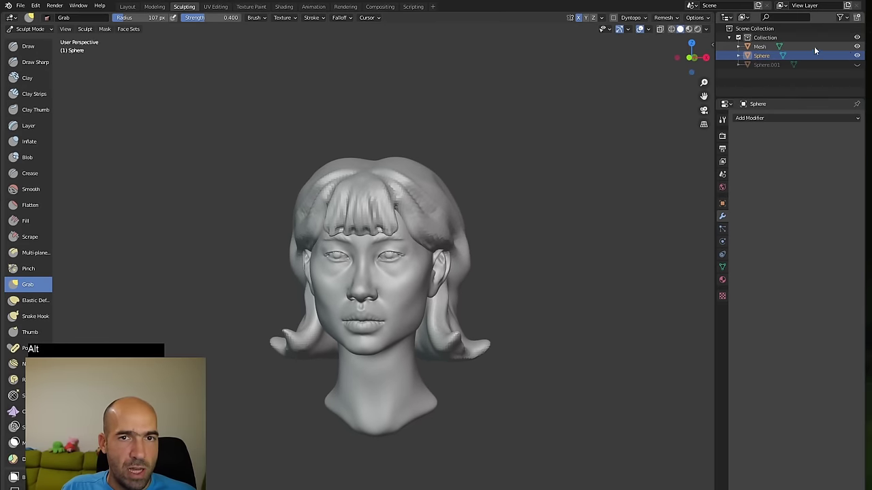
{"action": "left_click", "coordinate": [857, 46]}
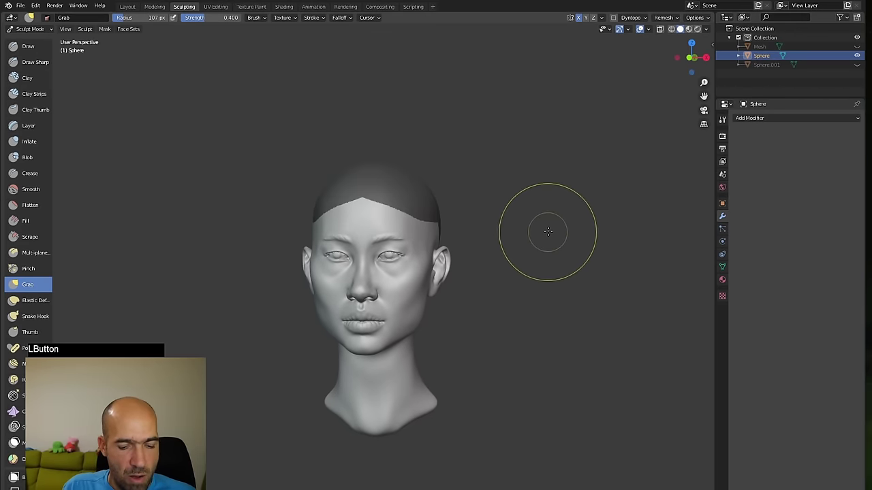
- Clear the mask from the scalp and smooth the surface of the forehead
{"action": "mouse_move", "coordinate": [537, 224]}
{"action": "left_mouse_down", "text": "alt"}
{"action": "mouse_move", "coordinate": [516, 227]}
{"action": "mouse_move", "coordinate": [553, 232]}
{"action": "mouse_move", "coordinate": [463, 181]}
{"action": "left_mouse_up", "text": "alt"}
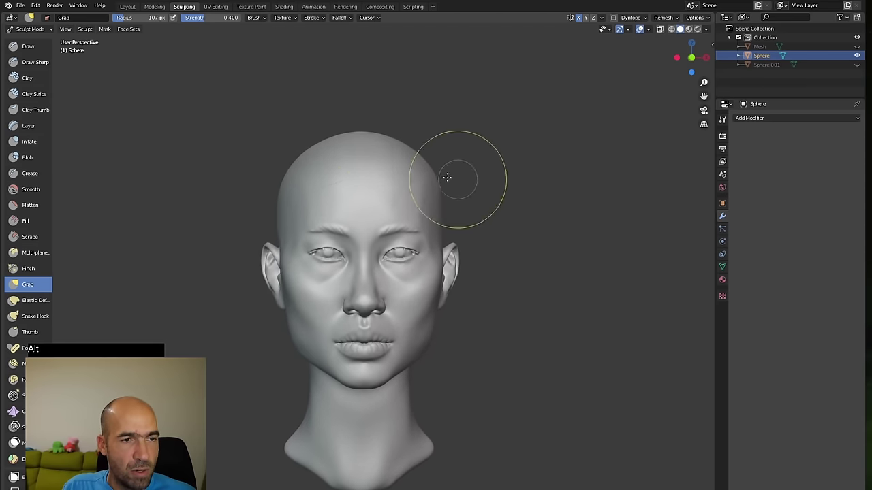
{"action": "mouse_move", "coordinate": [334, 180]}
{"action": "left_mouse_down", "text": "shift"}
{"action": "mouse_move", "coordinate": [415, 189]}
{"action": "mouse_move", "coordinate": [398, 184]}
{"action": "left_mouse_up", "text": "shift"}
{"action": "left_click_drag", "start_coordinate": [368, 179], "coordinate": [522, 195], "text": "shift"}
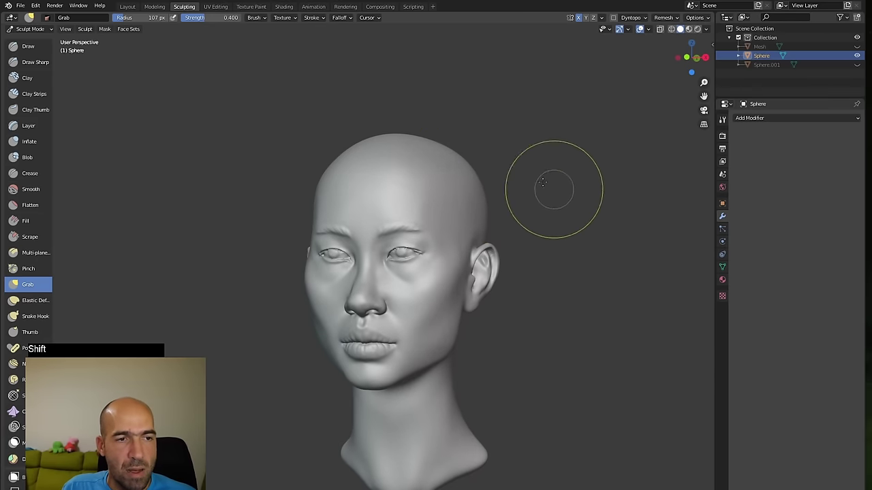
{"action": "left_click_drag", "start_coordinate": [392, 182], "coordinate": [416, 185], "text": "shift"}
{"action": "mouse_move", "coordinate": [581, 212]}
{"action": "left_mouse_down", "text": "alt"}
{"action": "mouse_move", "coordinate": [543, 219]}
{"action": "mouse_move", "coordinate": [525, 204]}
{"action": "mouse_move", "coordinate": [556, 219]}
{"action": "mouse_move", "coordinate": [572, 214]}
{"action": "left_mouse_up", "text": "alt"}
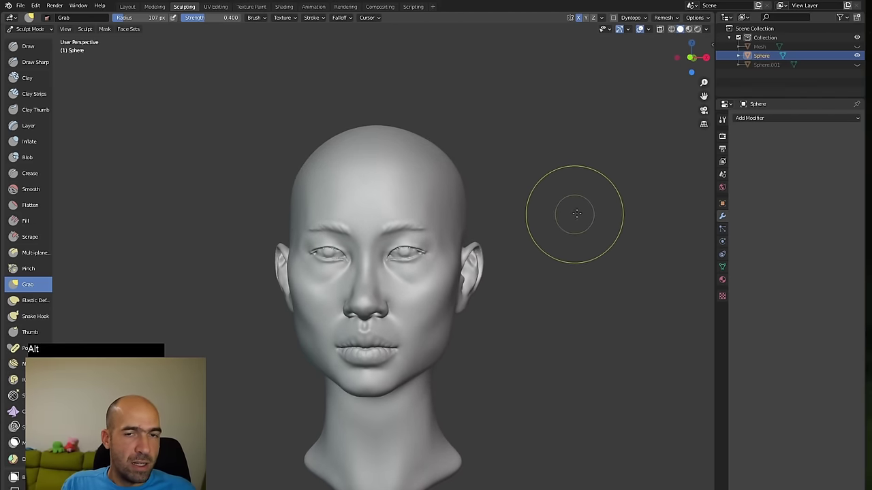
- Switch to the Layout workspace and add a blank Grease Pencil object at the head
{"action": "left_click", "coordinate": [127, 7]}
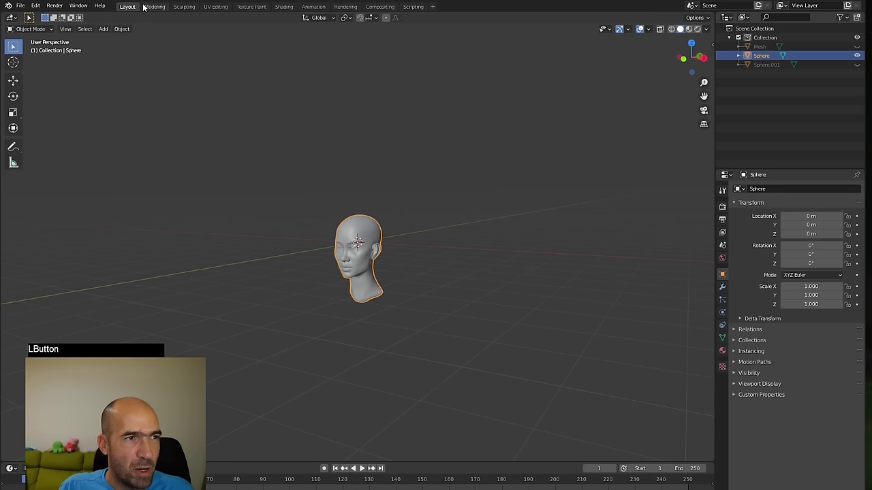
{"action": "mouse_move", "coordinate": [395, 154]}
{"action": "left_mouse_down", "text": "ctrl+alt"}
{"action": "mouse_move", "coordinate": [469, 215]}
{"action": "mouse_move", "coordinate": [443, 139]}
{"action": "mouse_move", "coordinate": [510, 145]}
{"action": "mouse_move", "coordinate": [510, 173]}
{"action": "mouse_move", "coordinate": [505, 168]}
{"action": "left_mouse_up", "text": "ctrl+alt"}
{"action": "mouse_move", "coordinate": [505, 168]}
{"action": "left_mouse_down", "text": "alt+shift"}
{"action": "mouse_move", "coordinate": [516, 156]}
{"action": "mouse_move", "coordinate": [518, 168]}
{"action": "mouse_move", "coordinate": [515, 161]}
{"action": "mouse_move", "coordinate": [504, 175]}
{"action": "mouse_move", "coordinate": [501, 161]}
{"action": "left_mouse_up", "text": "alt+shift"}
{"action": "key", "text": "shift+a"}
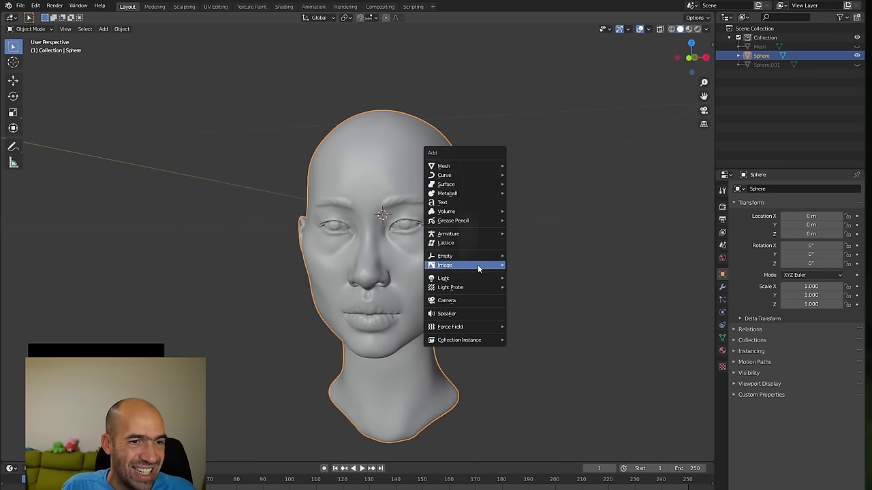
{"action": "mouse_move", "coordinate": [490, 221]}
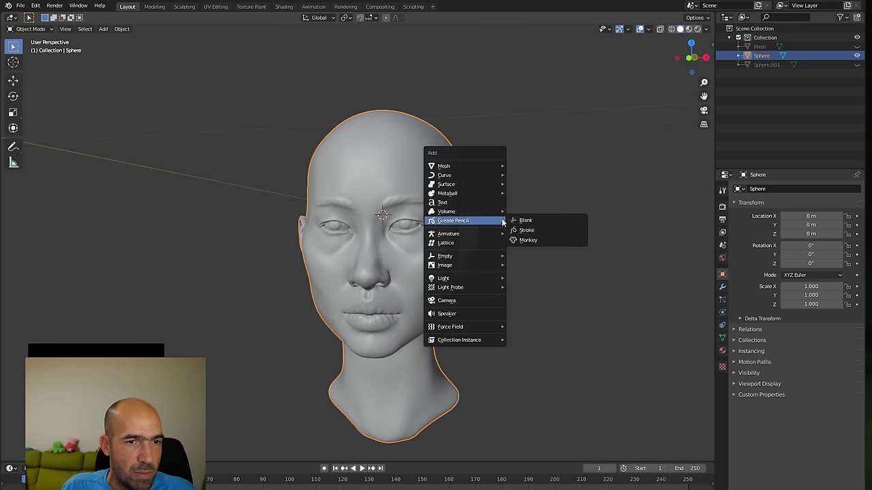
{"action": "left_click", "coordinate": [519, 219]}
{"action": "left_click_drag", "start_coordinate": [550, 220], "coordinate": [524, 215], "text": "alt"}
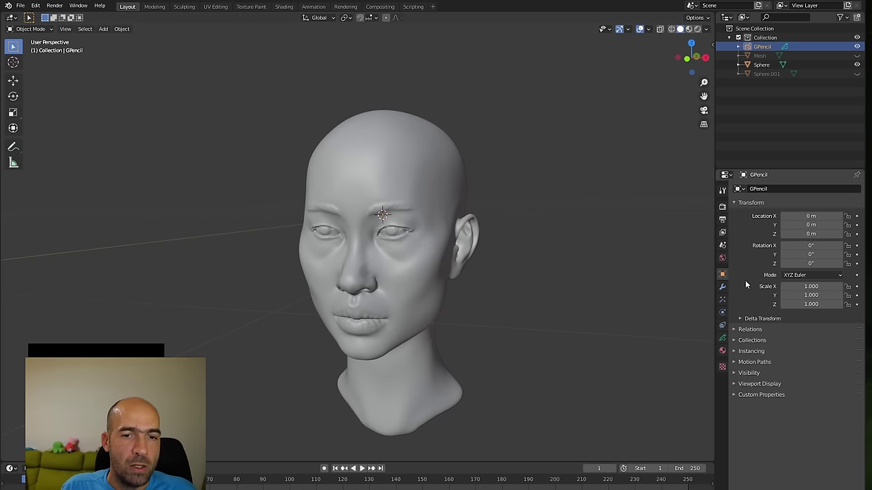
- Give the Grease Pencil object a new material and switch it to Draw Mode
{"action": "left_click", "coordinate": [723, 352]}
{"action": "left_click", "coordinate": [794, 262]}
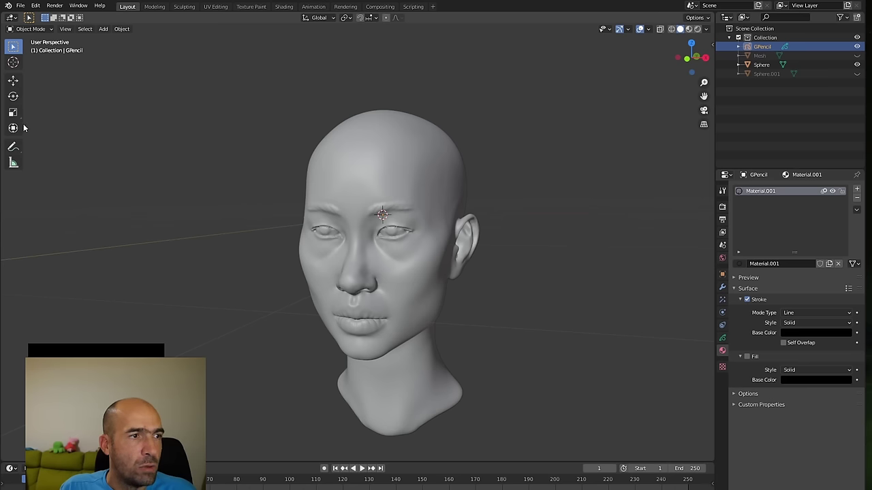
{"action": "left_click", "coordinate": [13, 146]}
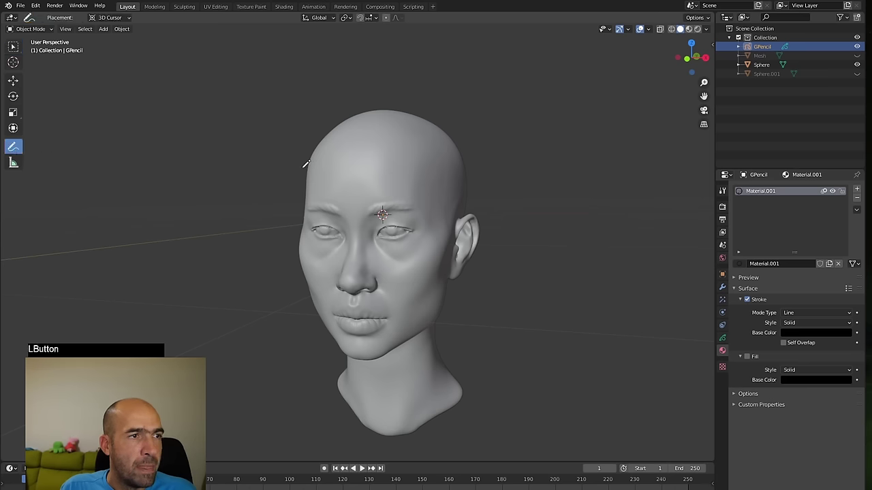
{"action": "left_click", "coordinate": [13, 47]}
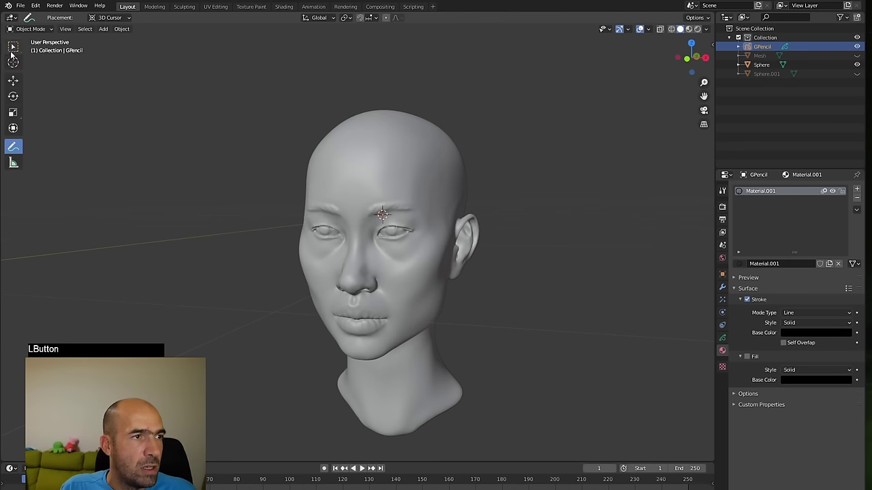
{"action": "left_click", "coordinate": [30, 28]}
{"action": "left_click", "coordinate": [34, 65]}
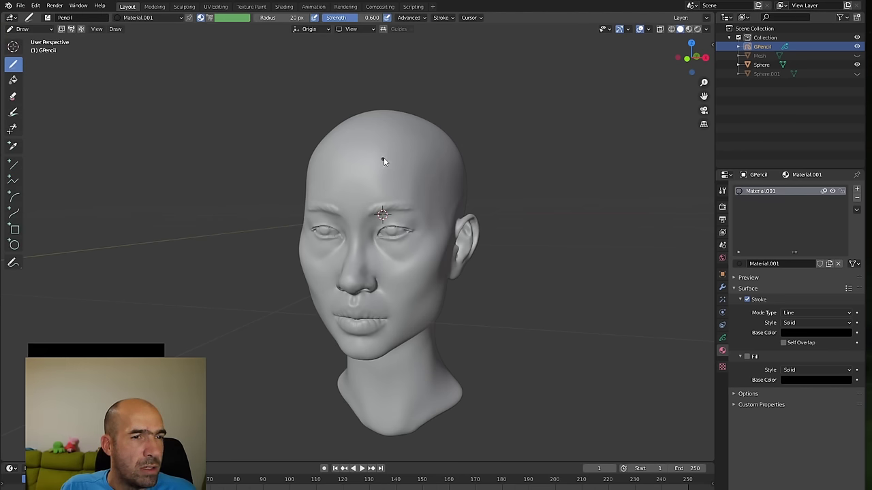
- Try a short stroke down the forehead with the Pencil brush at 20 px
{"action": "left_click_drag", "start_coordinate": [383, 157], "coordinate": [375, 182]}
{"action": "mouse_move", "coordinate": [455, 102]}
{"action": "left_mouse_down", "text": "alt"}
{"action": "mouse_move", "coordinate": [463, 103]}
{"action": "mouse_move", "coordinate": [456, 102]}
{"action": "left_mouse_up", "text": "alt"}
{"action": "left_click_drag", "start_coordinate": [481, 137], "coordinate": [480, 155], "text": "ctrl+alt"}
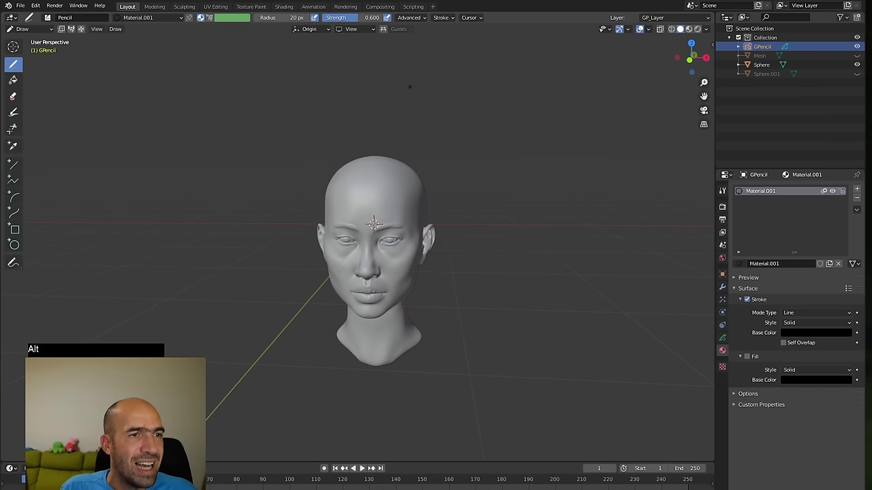
- Set the stroke placement to Surface and lower the surface offset
{"action": "left_click", "coordinate": [425, 18]}
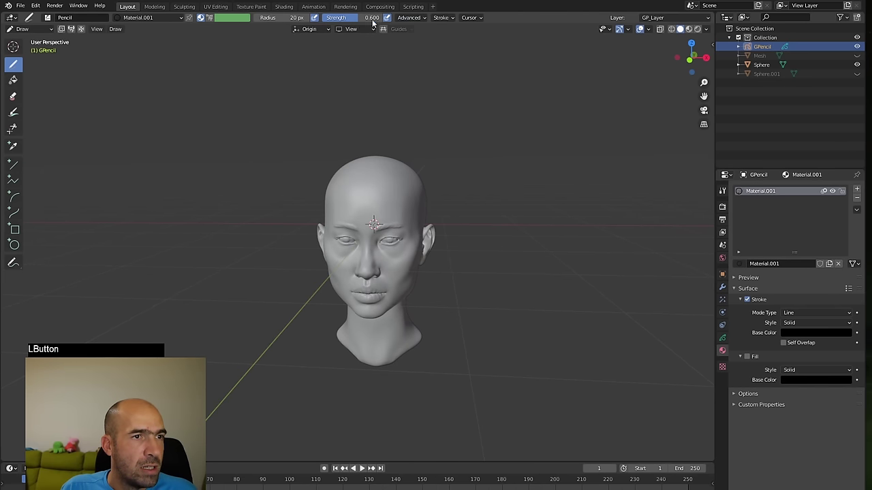
{"action": "left_click", "coordinate": [309, 29]}
{"action": "left_click", "coordinate": [306, 76]}
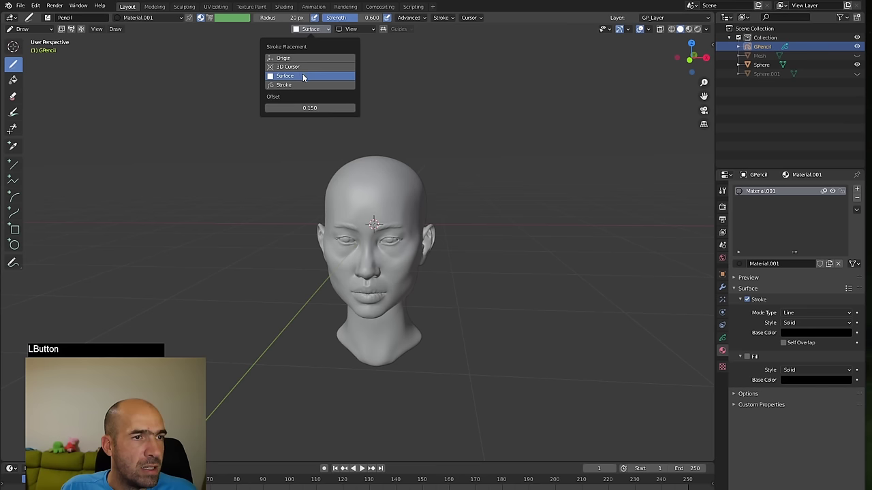
{"action": "left_click_drag", "start_coordinate": [312, 108], "coordinate": [218, 107]}
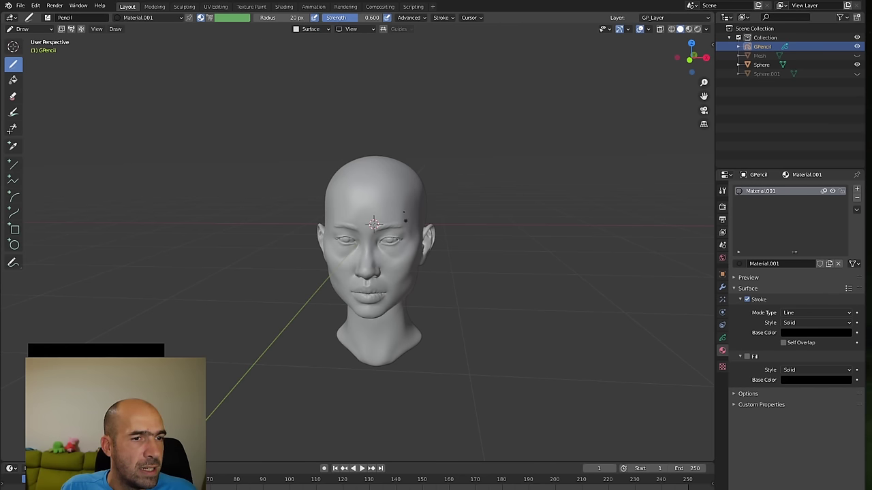
- Try a pencil stroke on the forehead with Surface placement and undo it
{"action": "left_click_drag", "start_coordinate": [390, 193], "coordinate": [387, 228]}
{"action": "key", "text": "ctrl+z"}
{"action": "mouse_move", "coordinate": [470, 195]}
{"action": "left_mouse_down", "text": "alt"}
{"action": "mouse_move", "coordinate": [472, 161]}
{"action": "mouse_move", "coordinate": [457, 179]}
{"action": "mouse_move", "coordinate": [440, 158]}
{"action": "mouse_move", "coordinate": [429, 205]}
{"action": "mouse_move", "coordinate": [402, 217]}
{"action": "left_mouse_up", "text": "alt"}
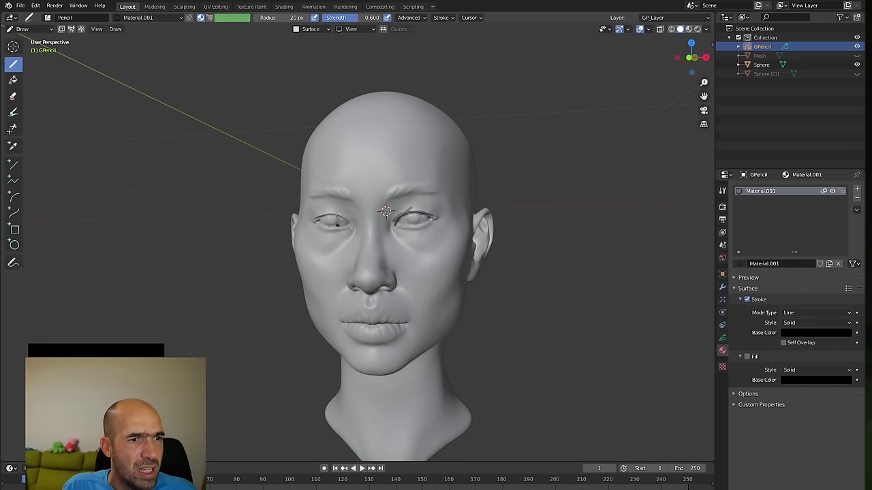
- Outline the eyelids of both eyes with pencil strokes on the head's surface
{"action": "left_click", "coordinate": [352, 227]}
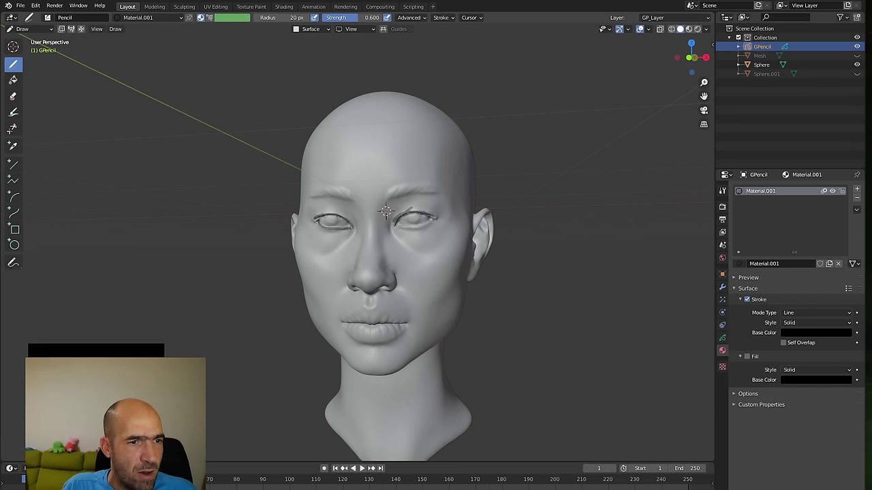
{"action": "left_click", "coordinate": [406, 215]}
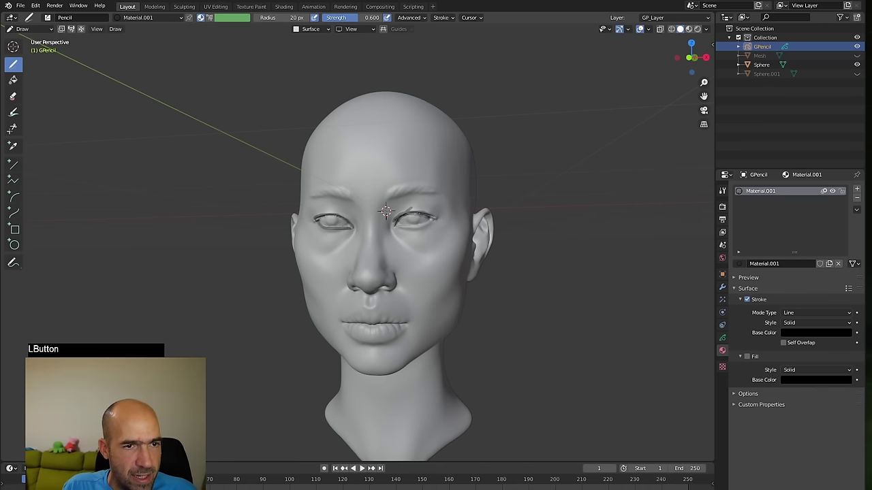
{"action": "left_click_drag", "start_coordinate": [394, 225], "coordinate": [504, 246]}
- Set the viewport's focal length to 100 mm and reframe the whole head
{"action": "key", "text": "n"}
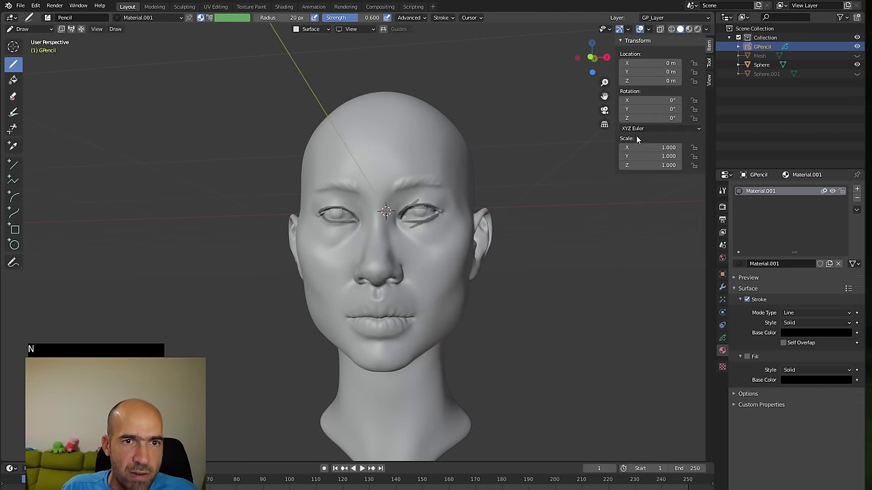
{"action": "left_click", "coordinate": [709, 80]}
{"action": "left_click", "coordinate": [674, 54]}
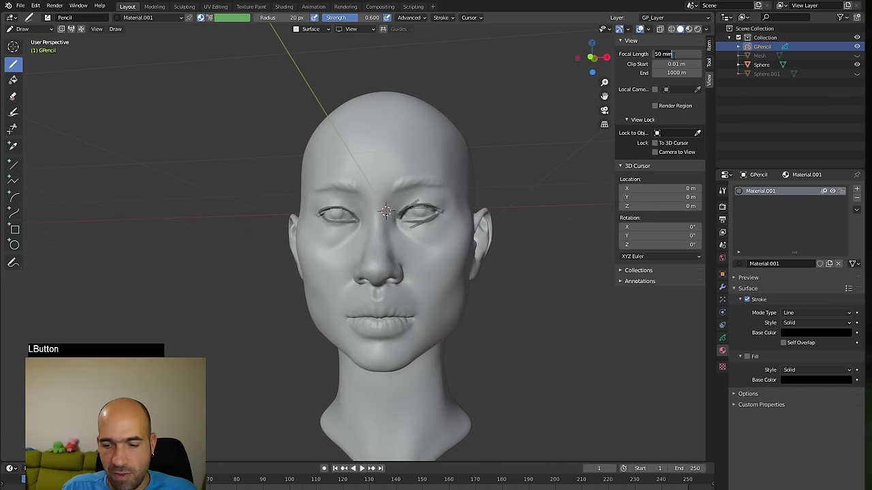
{"action": "type", "text": "100"}
{"action": "key", "text": "KP_Enter"}
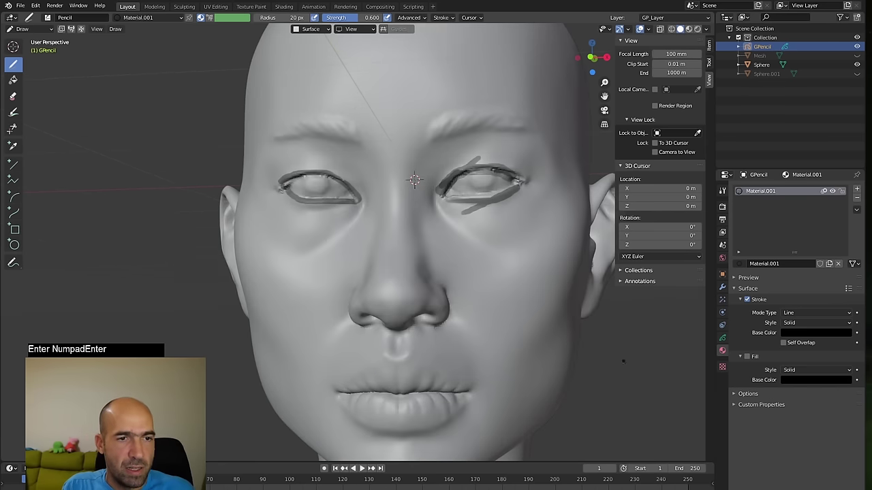
{"action": "left_click_drag", "start_coordinate": [642, 356], "coordinate": [634, 425], "text": "ctrl+alt"}
{"action": "left_click_drag", "start_coordinate": [622, 352], "coordinate": [619, 373], "text": "ctrl+alt"}
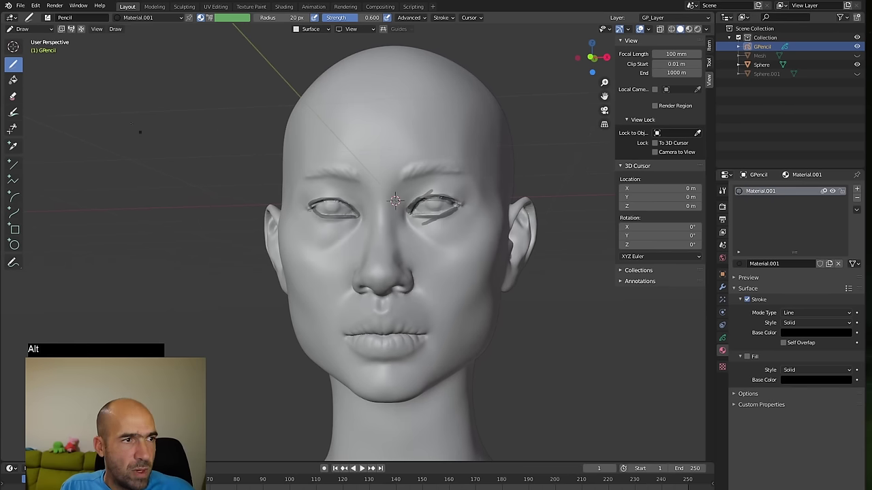
- Erase the stray stroke ends above and below the character's left eye with the point eraser
{"action": "left_click", "coordinate": [13, 96]}
{"action": "left_click_drag", "start_coordinate": [439, 222], "coordinate": [419, 225]}
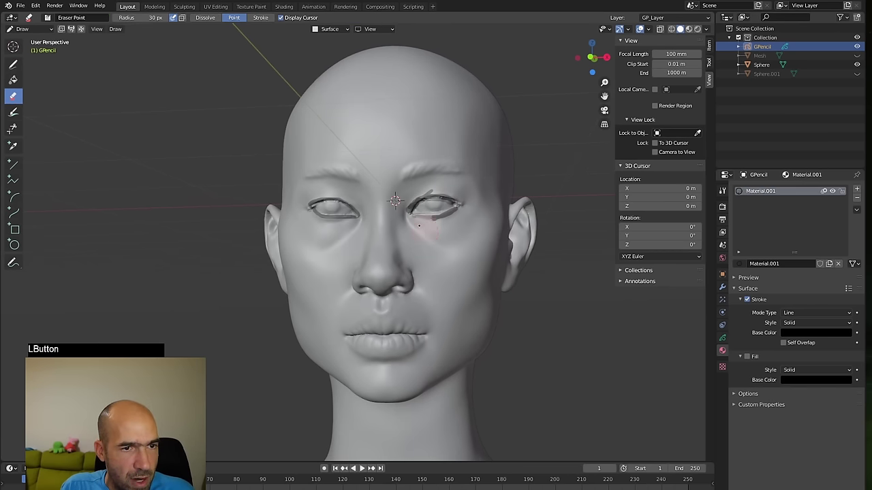
{"action": "left_click_drag", "start_coordinate": [430, 182], "coordinate": [416, 195]}
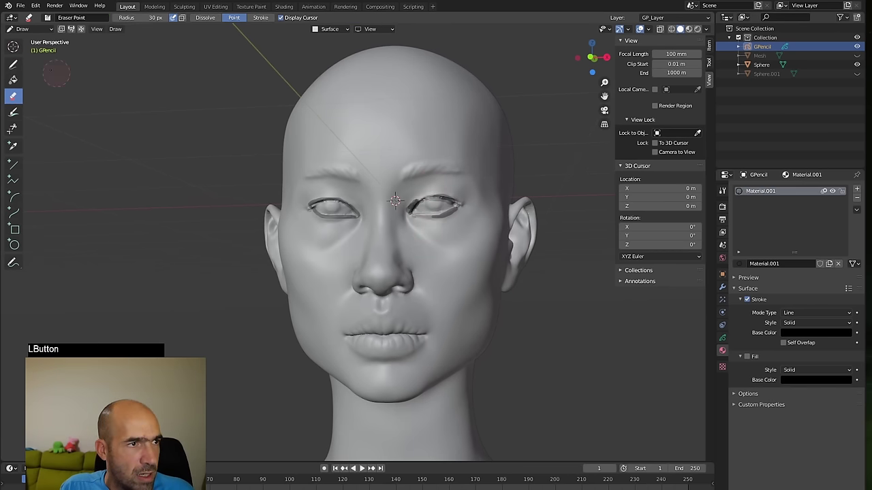
- Draw both eyebrows with short Pencil strokes following the sculpted brows
{"action": "left_click", "coordinate": [13, 64]}
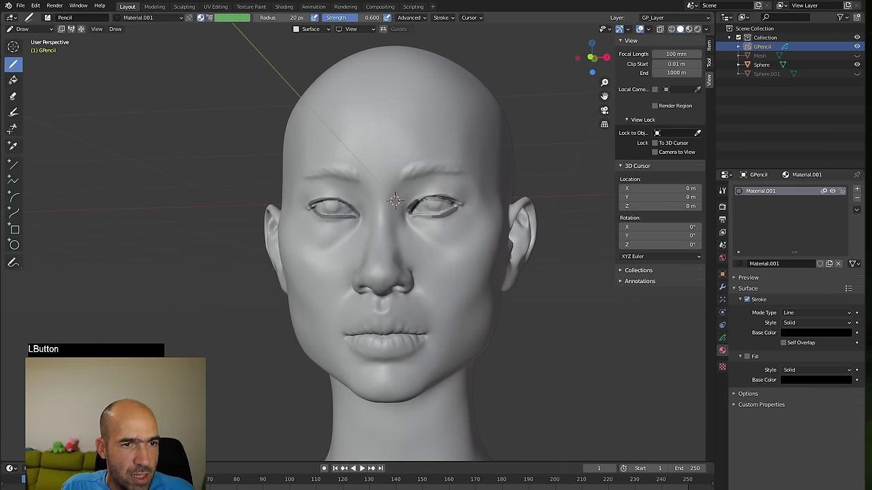
{"action": "left_click_drag", "start_coordinate": [406, 168], "coordinate": [454, 170]}
{"action": "left_click_drag", "start_coordinate": [350, 173], "coordinate": [301, 176]}
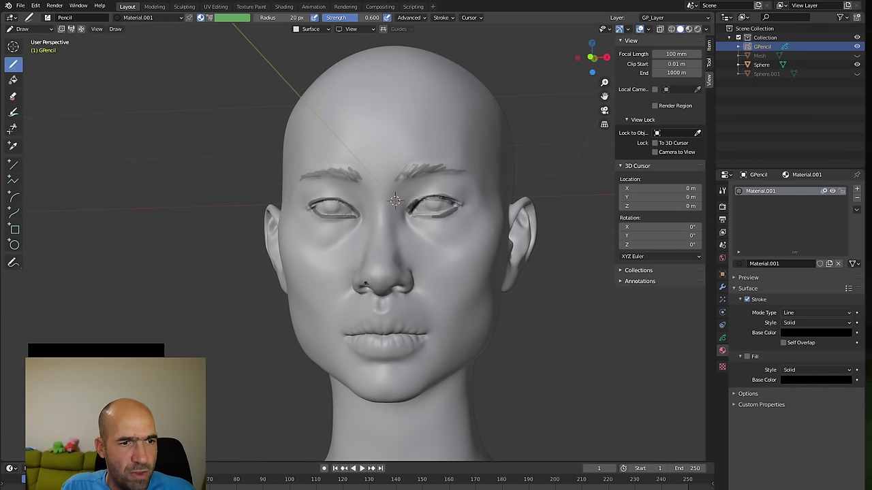
- Draw the nostrils, nose wings and lower edge of the nose from both sides of the face, undoing any misplaced stroke
{"action": "left_click_drag", "start_coordinate": [366, 291], "coordinate": [589, 317], "text": "alt"}
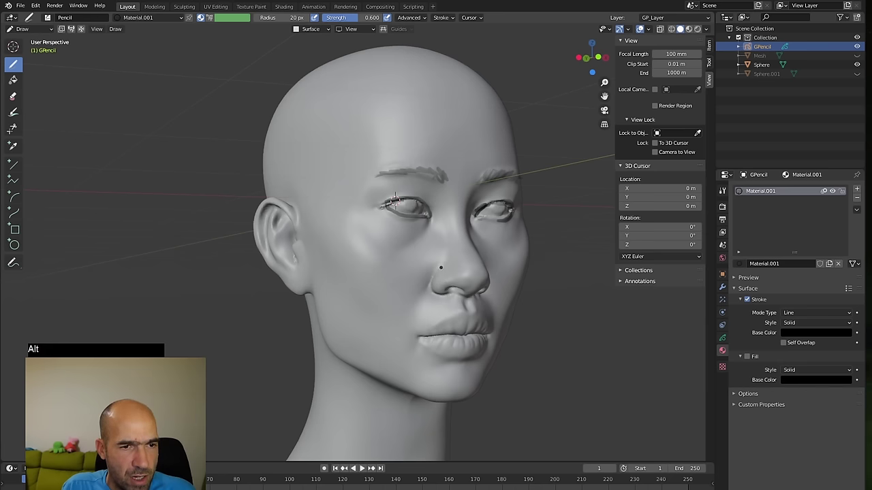
{"action": "left_click_drag", "start_coordinate": [434, 275], "coordinate": [430, 284]}
{"action": "left_click_drag", "start_coordinate": [394, 201], "coordinate": [286, 203], "text": "alt"}
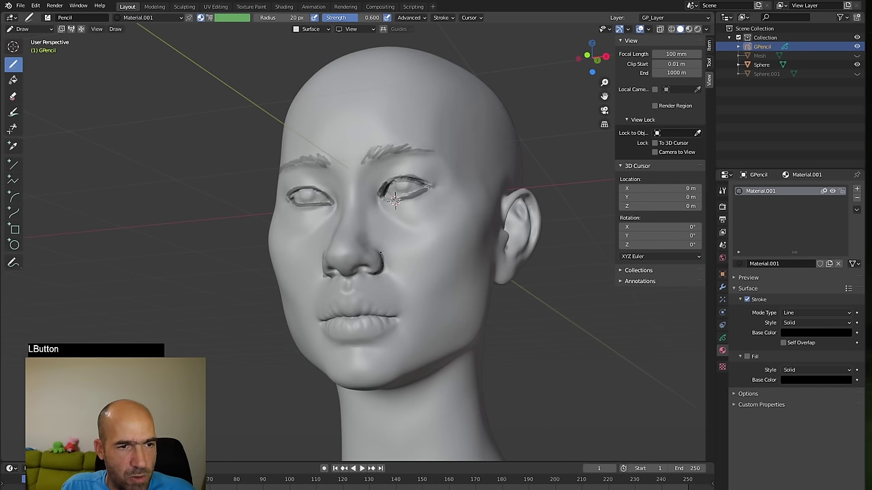
{"action": "left_click_drag", "start_coordinate": [357, 266], "coordinate": [372, 260]}
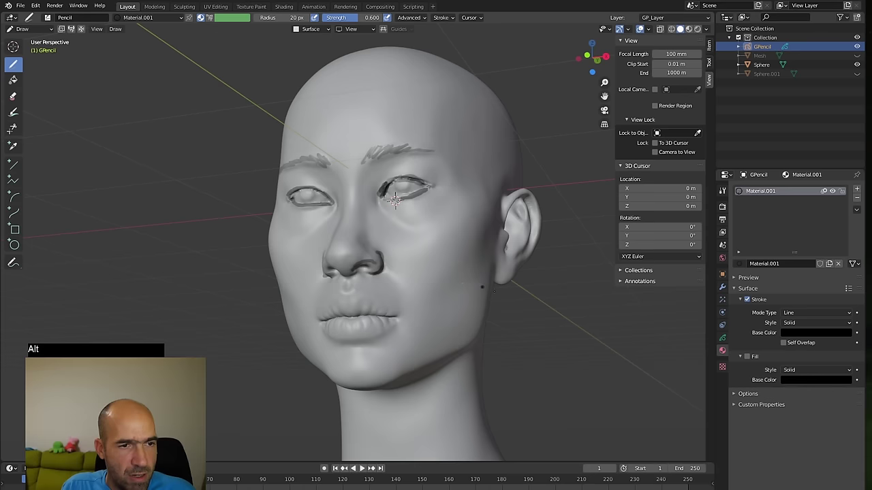
{"action": "left_click_drag", "start_coordinate": [483, 288], "coordinate": [566, 302], "text": "alt"}
{"action": "key", "text": "ctrl+z"}
{"action": "left_click_drag", "start_coordinate": [472, 274], "coordinate": [373, 266], "text": "alt"}
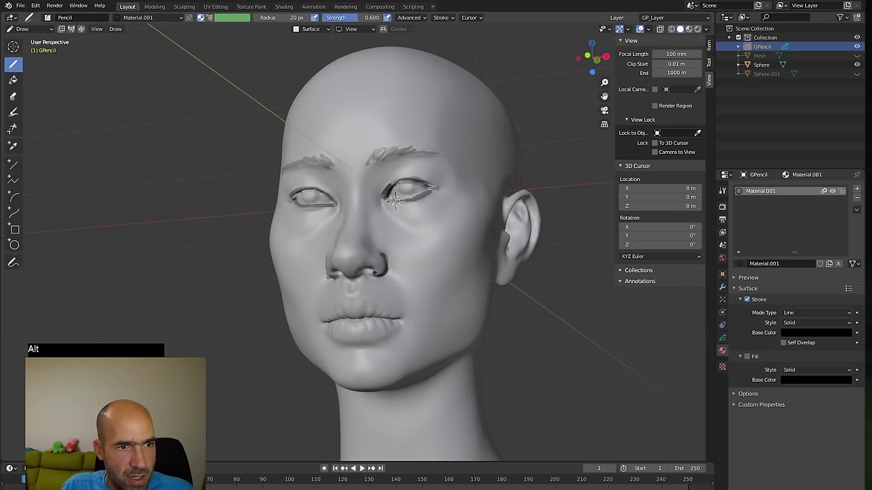
{"action": "left_click", "coordinate": [394, 198]}
{"action": "left_click_drag", "start_coordinate": [395, 198], "coordinate": [472, 242], "text": "alt"}
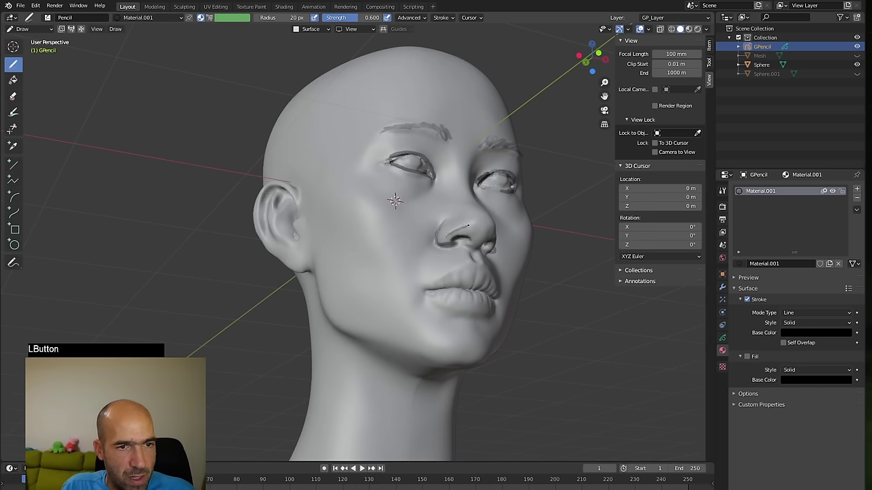
{"action": "left_click_drag", "start_coordinate": [395, 199], "coordinate": [265, 206], "text": "alt"}
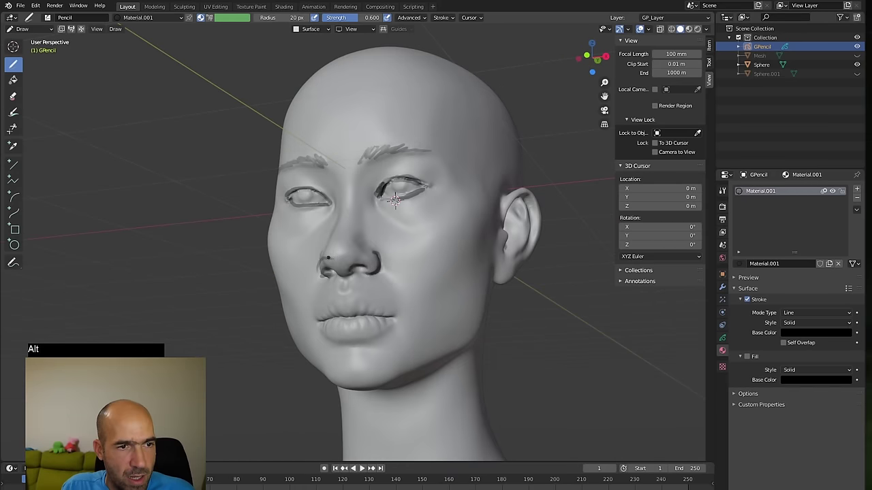
{"action": "left_click_drag", "start_coordinate": [328, 258], "coordinate": [342, 254]}
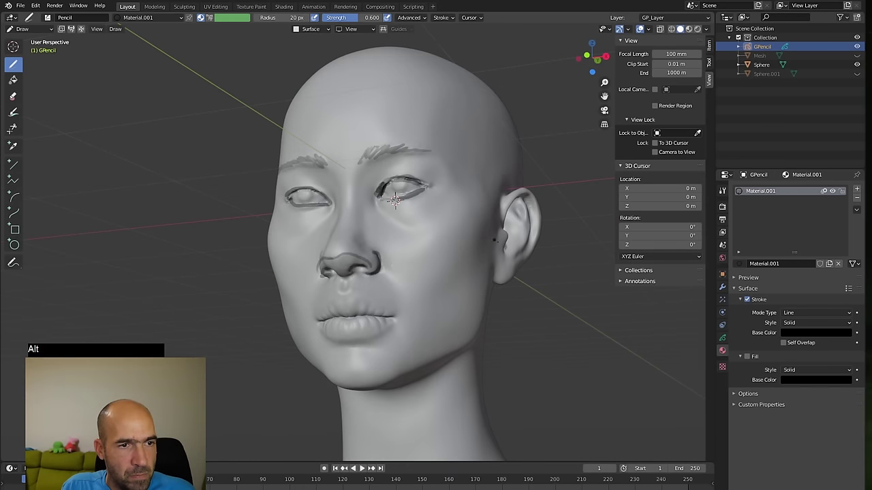
- Draw crease lines beside the nose and under the eyes, and outline the lips
{"action": "left_click_drag", "start_coordinate": [394, 198], "coordinate": [396, 200], "text": "alt"}
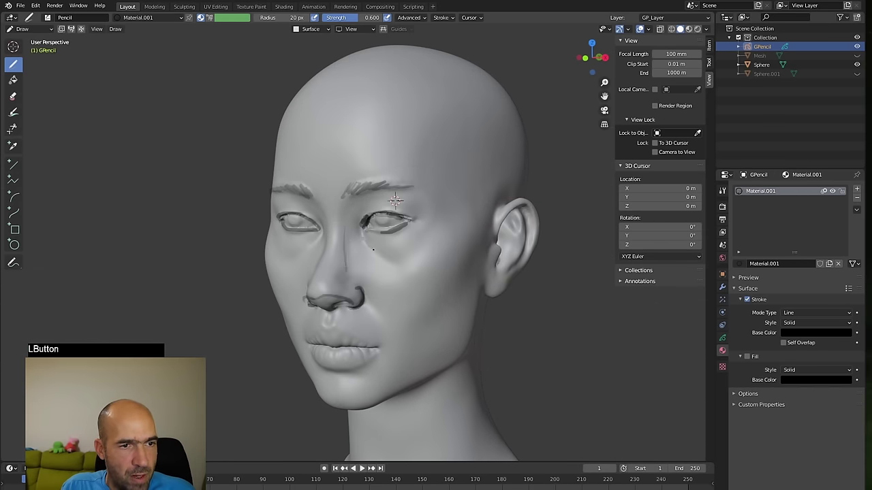
{"action": "left_click_drag", "start_coordinate": [372, 250], "coordinate": [350, 227], "text": "alt"}
{"action": "left_click", "coordinate": [344, 237]}
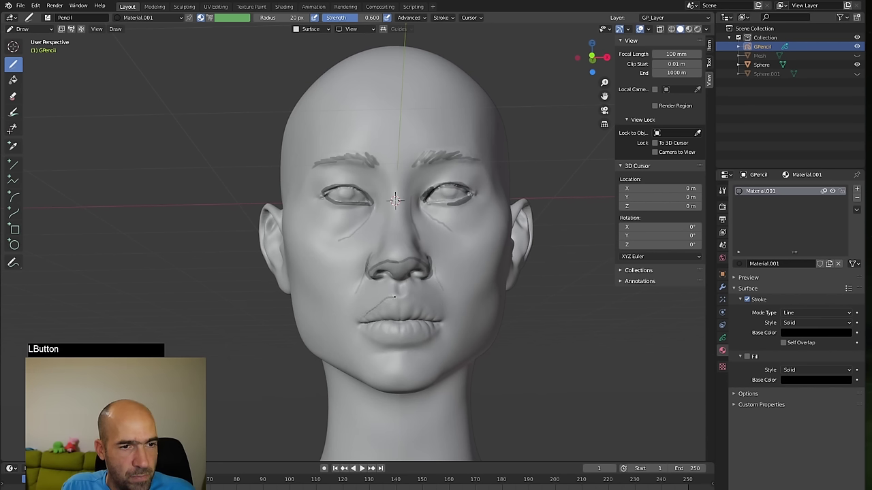
{"action": "left_click_drag", "start_coordinate": [405, 295], "coordinate": [436, 317]}
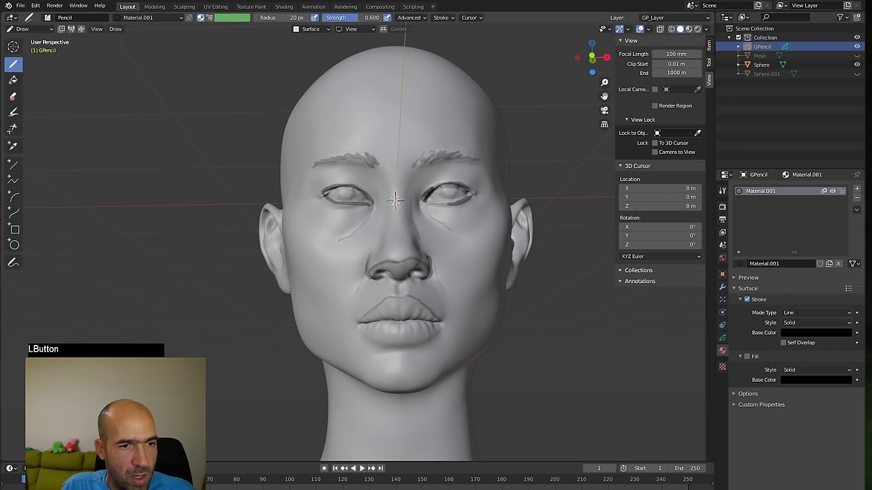
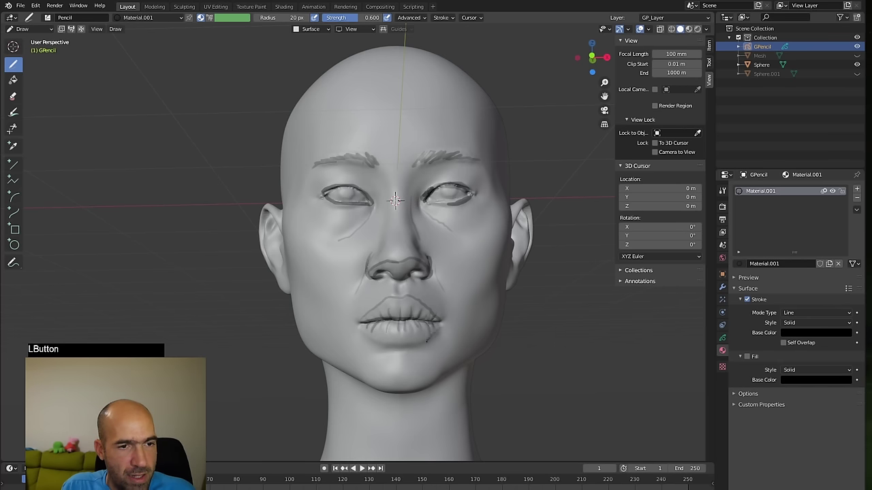
- Trace the jawline and chin and add contour lines along the cheekbones on both sides of the face
{"action": "left_click_drag", "start_coordinate": [357, 346], "coordinate": [287, 319], "text": "alt"}
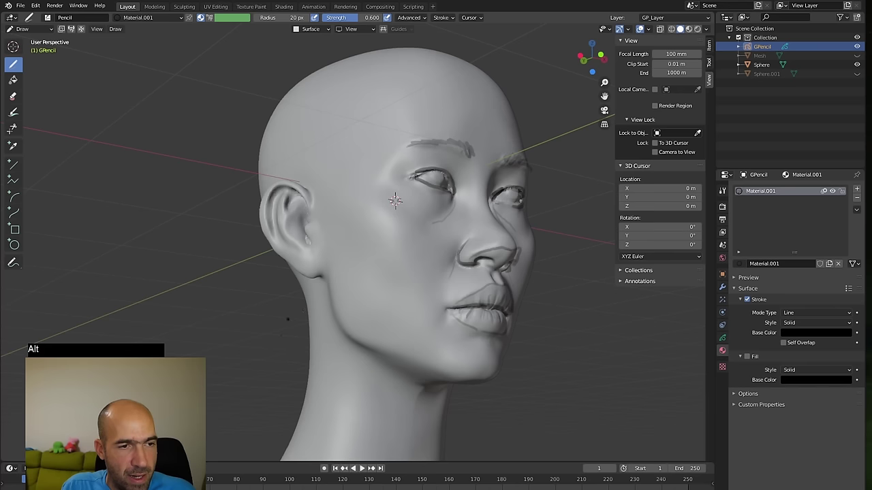
{"action": "mouse_move", "coordinate": [325, 278]}
{"action": "left_mouse_down"}
{"action": "mouse_move", "coordinate": [365, 346]}
{"action": "mouse_move", "coordinate": [464, 373]}
{"action": "mouse_move", "coordinate": [354, 365]}
{"action": "left_mouse_up"}
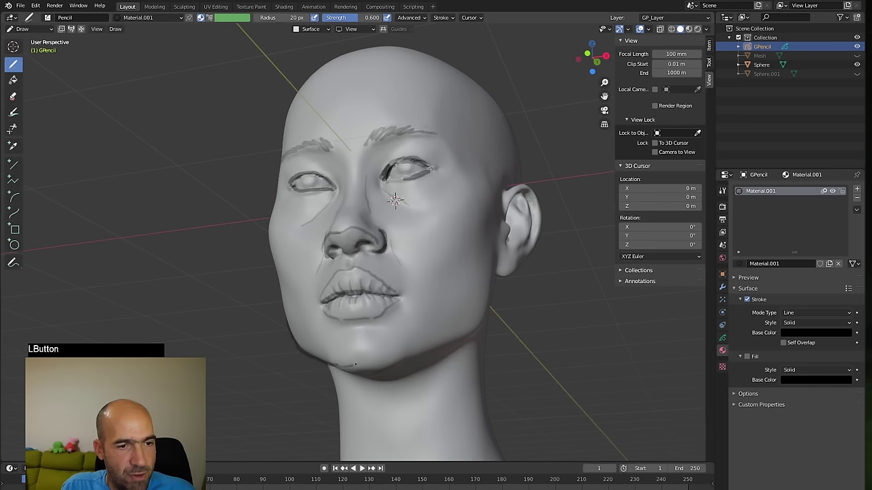
{"action": "mouse_move", "coordinate": [333, 334]}
{"action": "left_mouse_down"}
{"action": "mouse_move", "coordinate": [403, 330]}
{"action": "mouse_move", "coordinate": [467, 256]}
{"action": "mouse_move", "coordinate": [385, 258]}
{"action": "mouse_move", "coordinate": [333, 245]}
{"action": "left_mouse_up"}
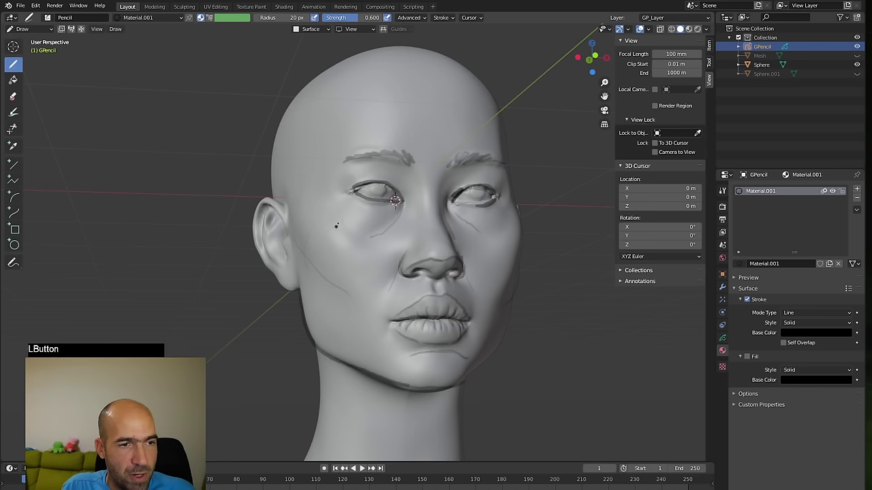
{"action": "left_click_drag", "start_coordinate": [351, 297], "coordinate": [412, 281], "text": "alt"}
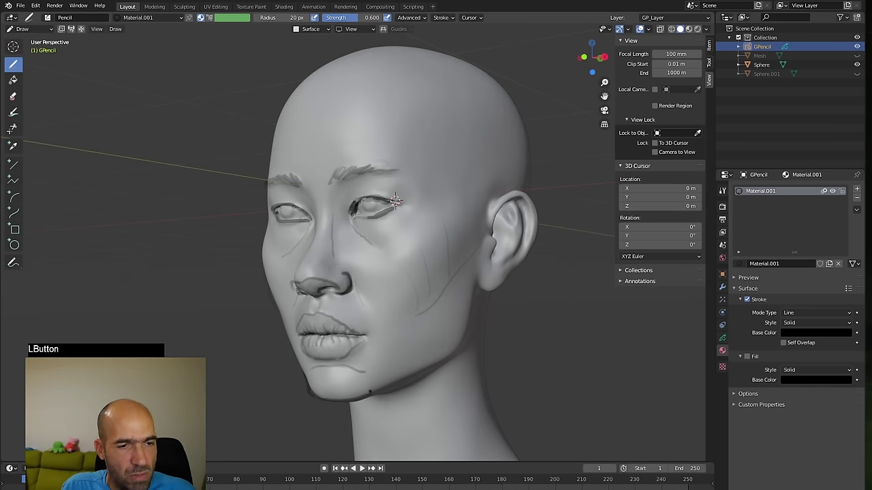
{"action": "left_click_drag", "start_coordinate": [370, 392], "coordinate": [507, 322], "text": "alt"}
{"action": "left_click_drag", "start_coordinate": [430, 332], "coordinate": [361, 366]}
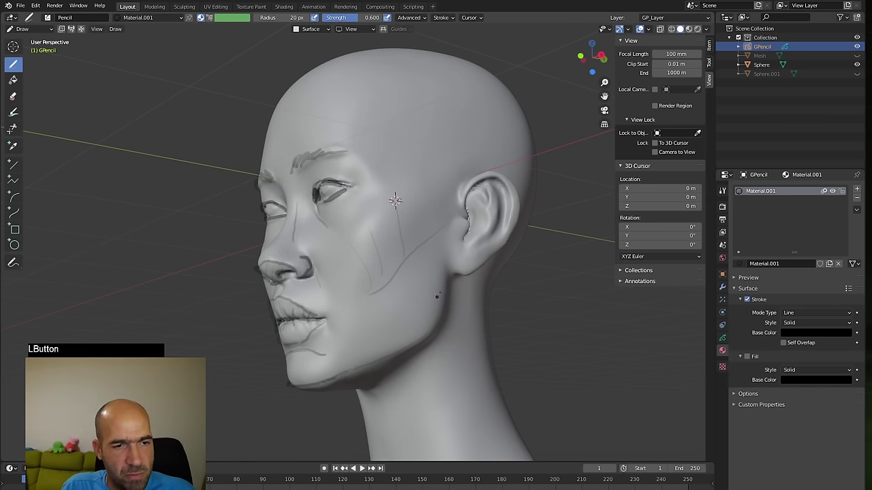
- Draw the outer rims, inner folds and lobes of both ears
{"action": "mouse_move", "coordinate": [479, 260]}
{"action": "left_mouse_down"}
{"action": "mouse_move", "coordinate": [485, 249]}
{"action": "mouse_move", "coordinate": [550, 262]}
{"action": "left_mouse_up"}
{"action": "mouse_move", "coordinate": [483, 221]}
{"action": "left_mouse_down"}
{"action": "mouse_move", "coordinate": [508, 192]}
{"action": "mouse_move", "coordinate": [527, 214]}
{"action": "mouse_move", "coordinate": [491, 281]}
{"action": "mouse_move", "coordinate": [481, 252]}
{"action": "left_mouse_up"}
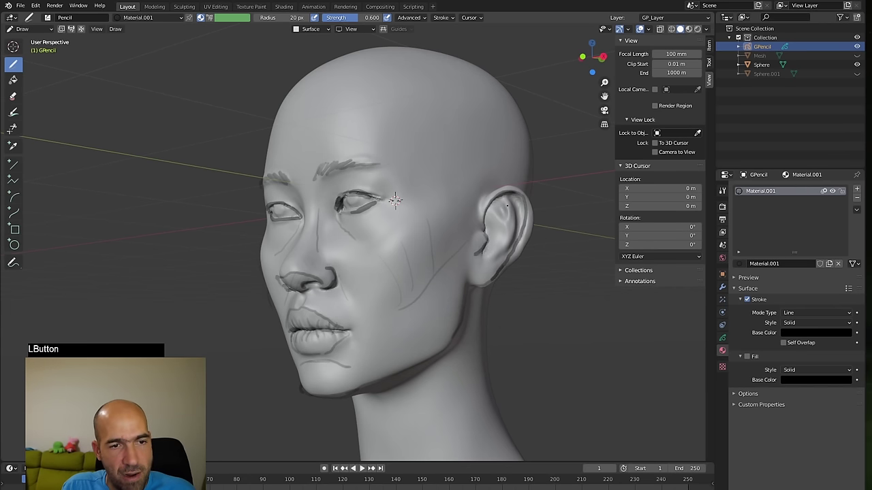
{"action": "mouse_move", "coordinate": [508, 205]}
{"action": "left_mouse_down"}
{"action": "mouse_move", "coordinate": [494, 259]}
{"action": "mouse_move", "coordinate": [603, 237]}
{"action": "left_mouse_up"}
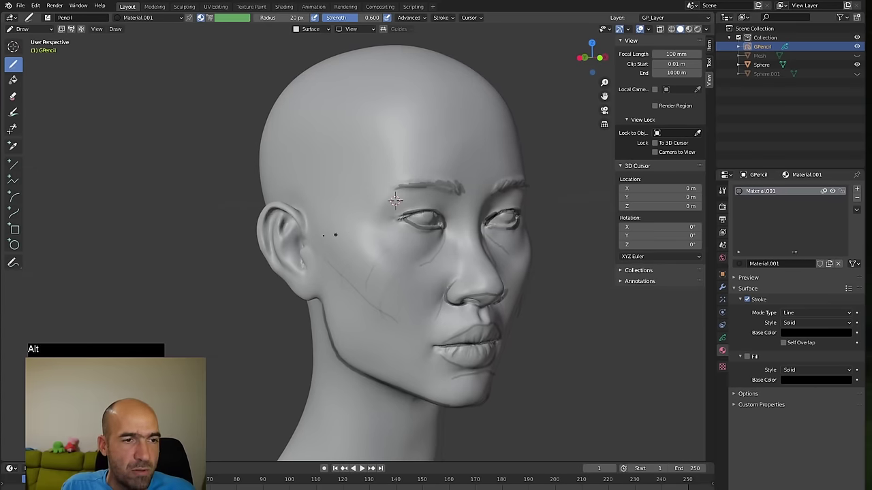
{"action": "left_click_drag", "start_coordinate": [281, 219], "coordinate": [286, 265]}
{"action": "mouse_move", "coordinate": [266, 211]}
{"action": "left_mouse_down"}
{"action": "mouse_move", "coordinate": [259, 247]}
{"action": "mouse_move", "coordinate": [303, 301]}
{"action": "mouse_move", "coordinate": [376, 293]}
{"action": "mouse_move", "coordinate": [327, 292]}
{"action": "left_mouse_up"}
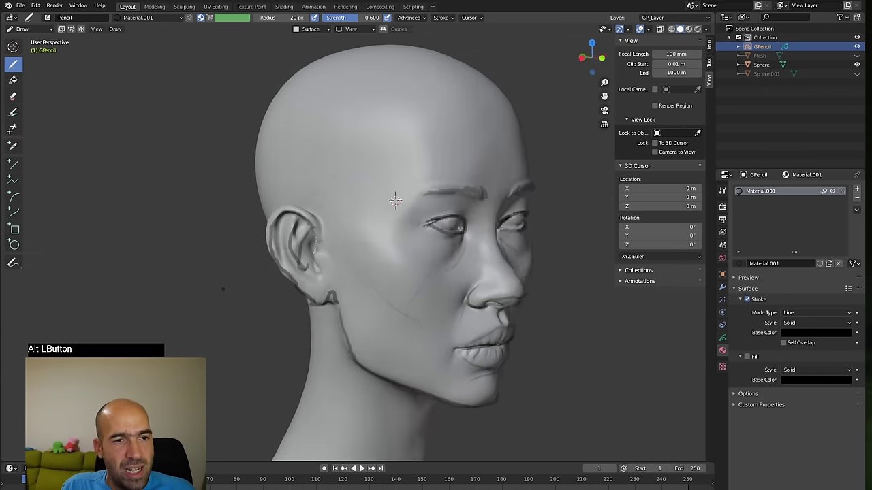
- Add light contour strokes on both temples and a grid of curved guide lines across the forehead
{"action": "left_click_drag", "start_coordinate": [395, 199], "coordinate": [395, 200], "text": "alt"}
{"action": "left_click_drag", "start_coordinate": [356, 220], "coordinate": [357, 221]}
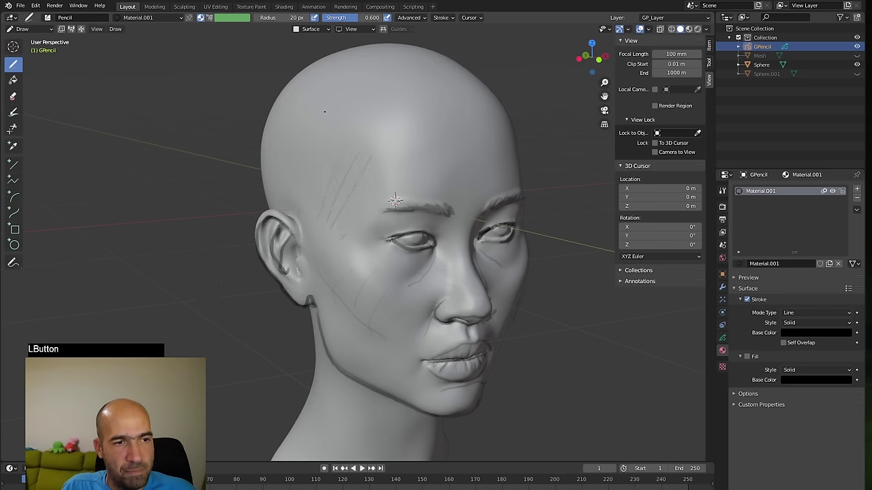
{"action": "left_click_drag", "start_coordinate": [404, 129], "coordinate": [445, 103], "text": "alt"}
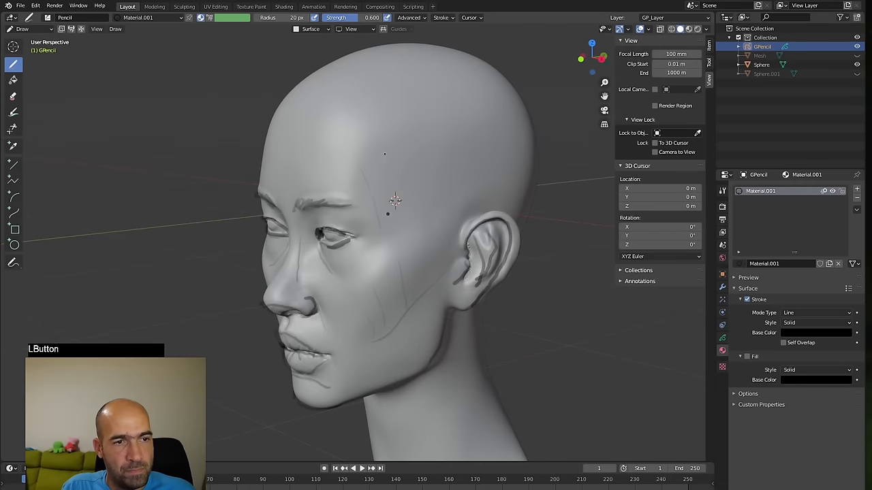
{"action": "middle_click_drag", "start_coordinate": [260, 179], "coordinate": [367, 129], "text": "alt"}
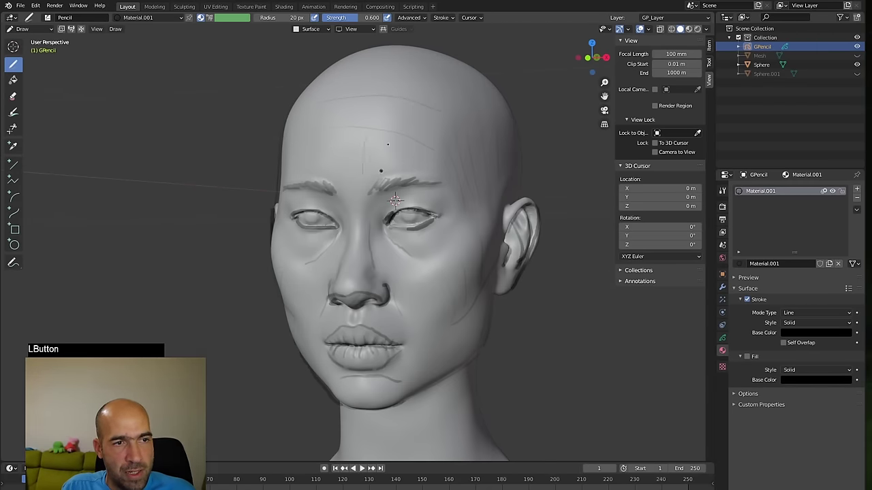
{"action": "left_click_drag", "start_coordinate": [324, 167], "coordinate": [333, 255], "text": "alt"}
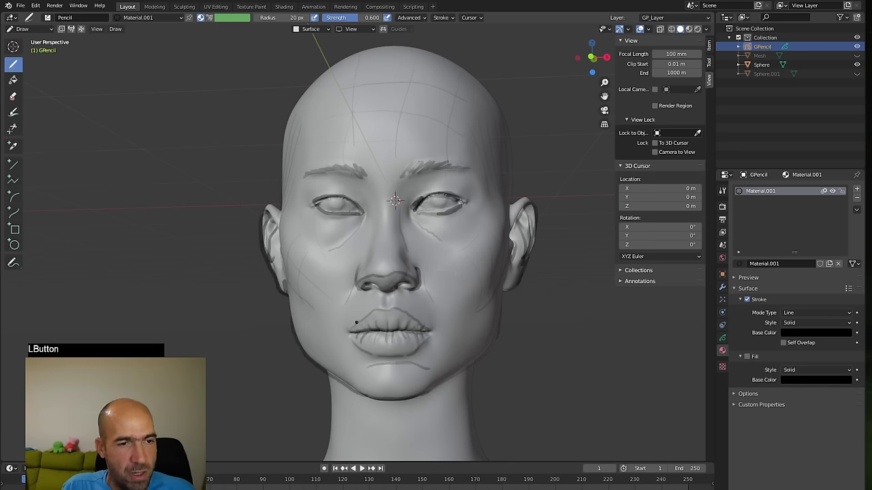
- Hide the Sphere head mesh so that only the Grease Pencil drawing is displayed
{"action": "middle_click_drag", "start_coordinate": [560, 225], "coordinate": [490, 231]}
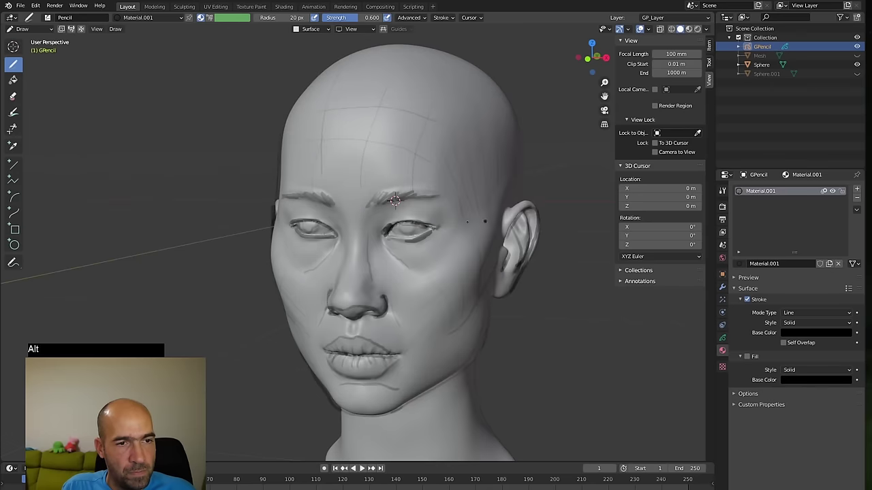
{"action": "left_click_drag", "start_coordinate": [584, 201], "coordinate": [557, 227], "text": "alt"}
{"action": "left_click", "coordinate": [856, 64]}
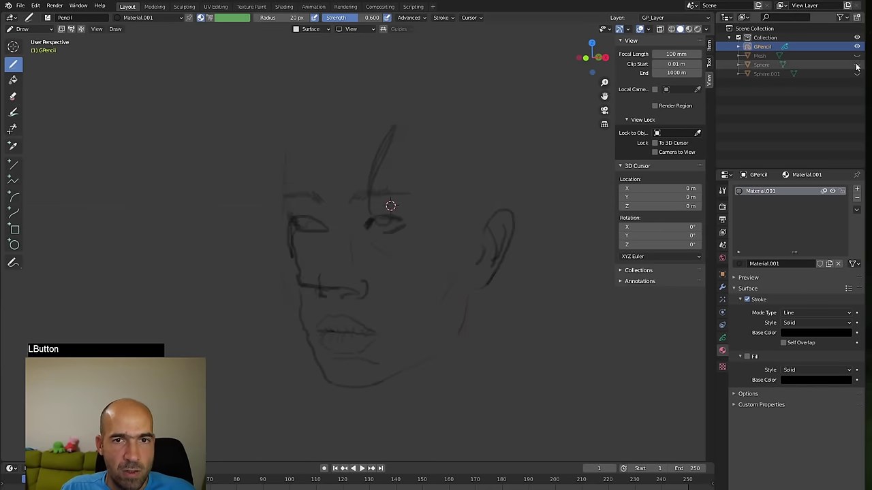
- Hide the GPencil drawing and show only the Sphere head, keeping the Mesh hair object hidden
{"action": "mouse_move", "coordinate": [517, 297]}
{"action": "left_mouse_down", "text": "alt"}
{"action": "mouse_move", "coordinate": [592, 297]}
{"action": "mouse_move", "coordinate": [456, 290]}
{"action": "mouse_move", "coordinate": [593, 295]}
{"action": "left_mouse_up", "text": "alt"}
{"action": "left_click", "coordinate": [857, 46]}
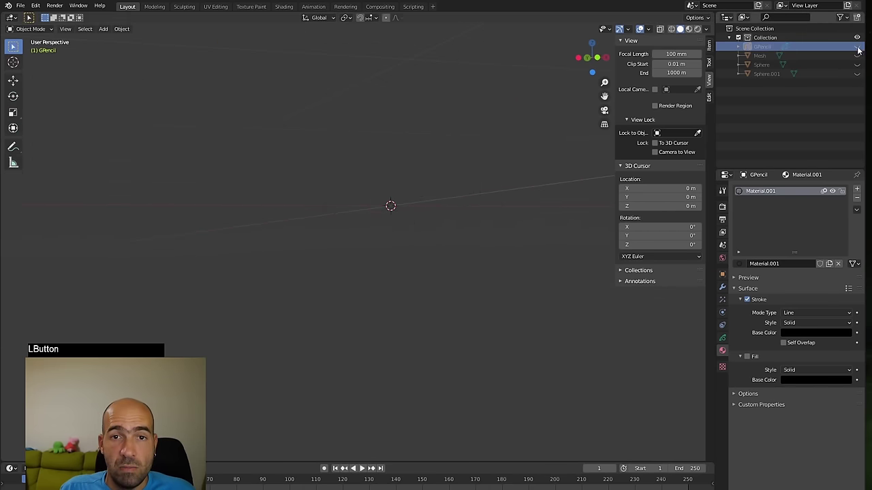
{"action": "left_click", "coordinate": [856, 55]}
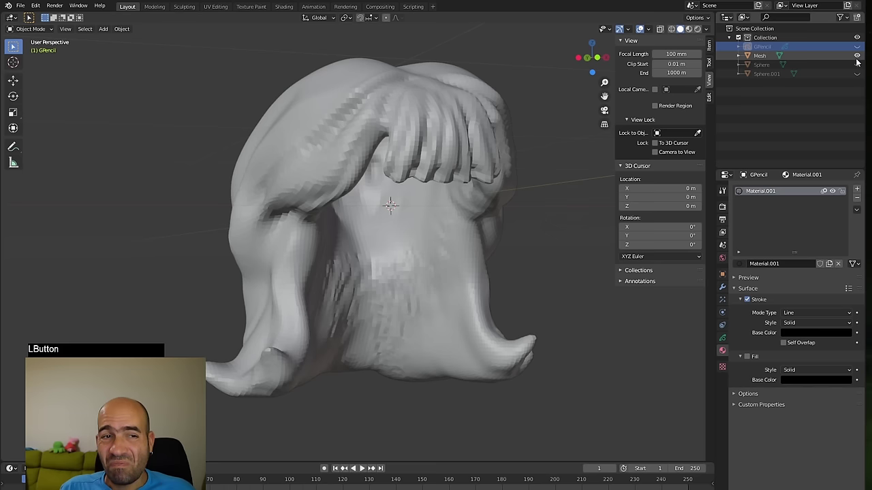
{"action": "left_click", "coordinate": [856, 64]}
{"action": "left_click", "coordinate": [856, 56]}
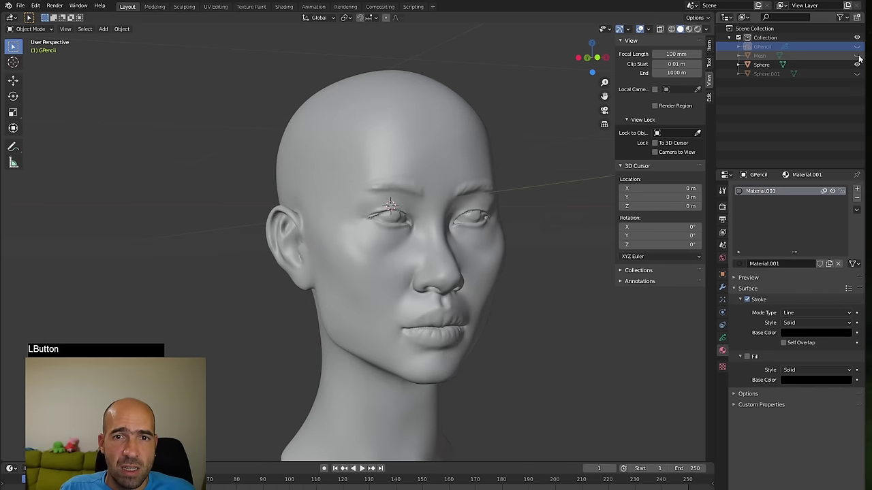
{"action": "left_click_drag", "start_coordinate": [340, 272], "coordinate": [389, 272], "text": "alt"}
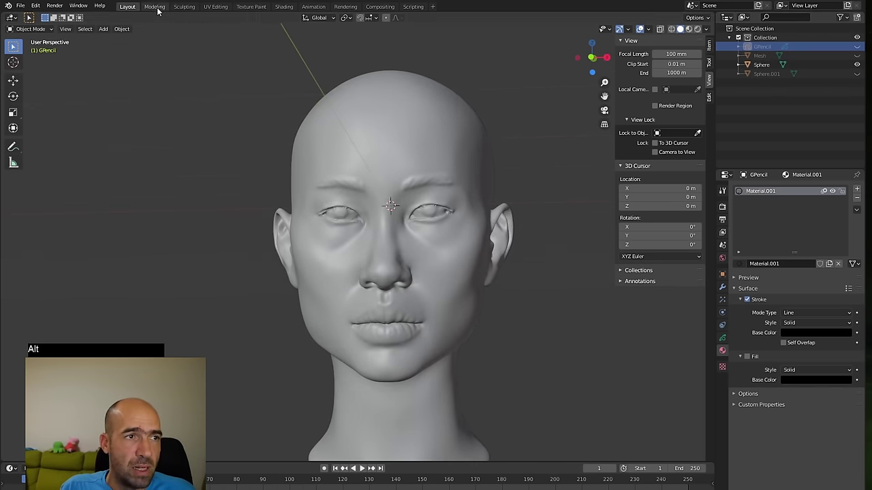
- Switch to the Sculpting workspace, select the Sphere head and put it in Sculpt Mode
{"action": "left_click", "coordinate": [183, 7]}
{"action": "left_click_drag", "start_coordinate": [511, 228], "coordinate": [538, 232], "text": "alt"}
{"action": "mouse_move", "coordinate": [538, 232]}
{"action": "left_mouse_down", "text": "ctrl+alt"}
{"action": "mouse_move", "coordinate": [534, 252]}
{"action": "mouse_move", "coordinate": [554, 248]}
{"action": "mouse_move", "coordinate": [532, 274]}
{"action": "mouse_move", "coordinate": [576, 277]}
{"action": "mouse_move", "coordinate": [538, 262]}
{"action": "left_mouse_up", "text": "ctrl+alt"}
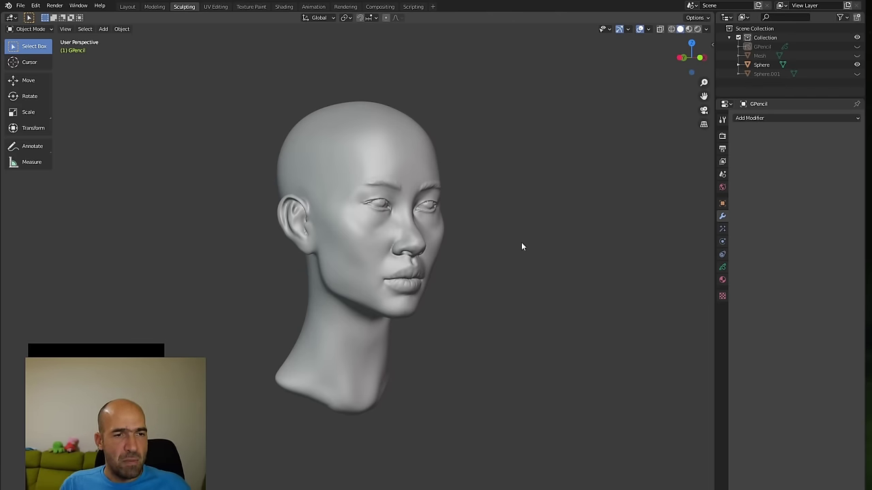
{"action": "left_click_drag", "start_coordinate": [520, 273], "coordinate": [565, 275], "text": "ctrl+alt"}
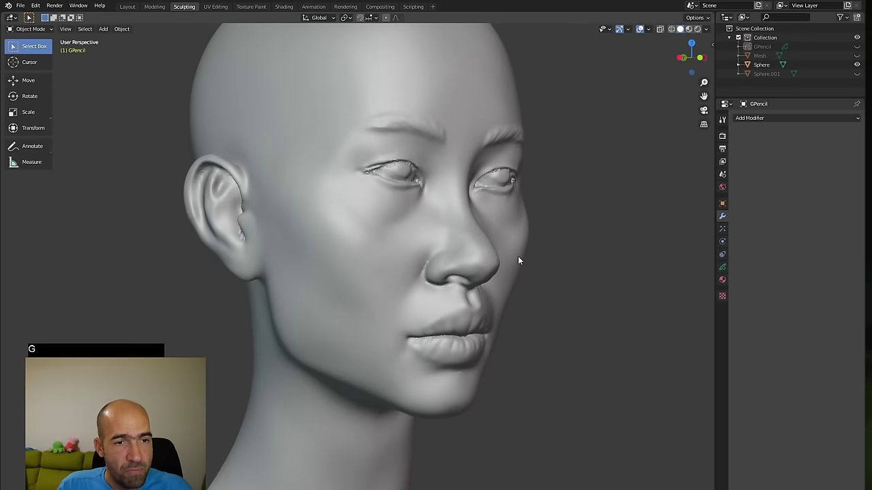
{"action": "left_click", "coordinate": [486, 275]}
{"action": "key", "text": "ctrl+Tab"}
{"action": "left_click", "coordinate": [471, 301]}
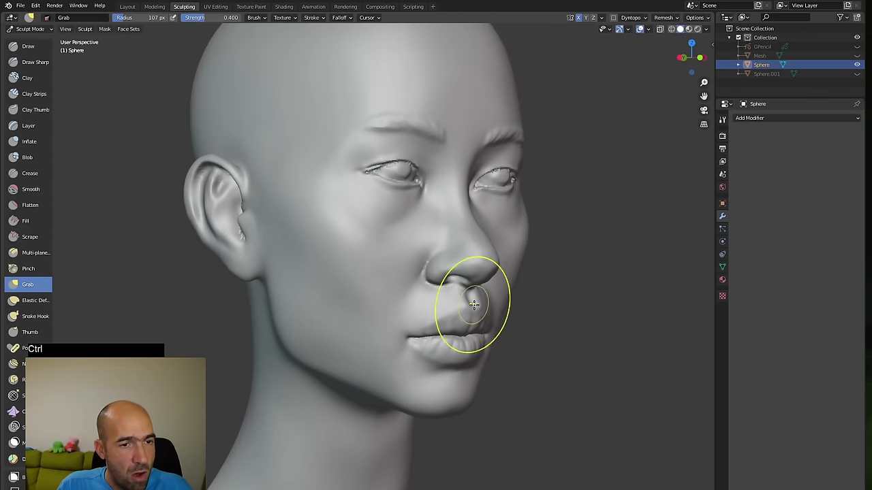
- Reduce the Grab brush radius to 62 px and nudge the surface on the lower bridge of the nose
{"action": "key", "text": "bracketleft"}
{"action": "key", "text": "bracketleft"}
{"action": "key", "text": "bracketleft"}
{"action": "key", "text": "bracketleft"}
{"action": "key", "text": "bracketleft"}
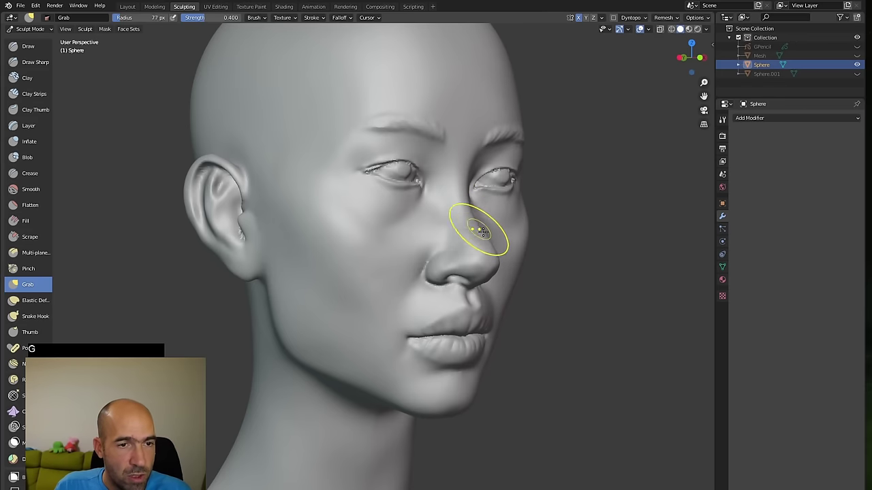
{"action": "left_click_drag", "start_coordinate": [488, 238], "coordinate": [484, 242]}
{"action": "middle_click_drag", "start_coordinate": [511, 249], "coordinate": [496, 247]}
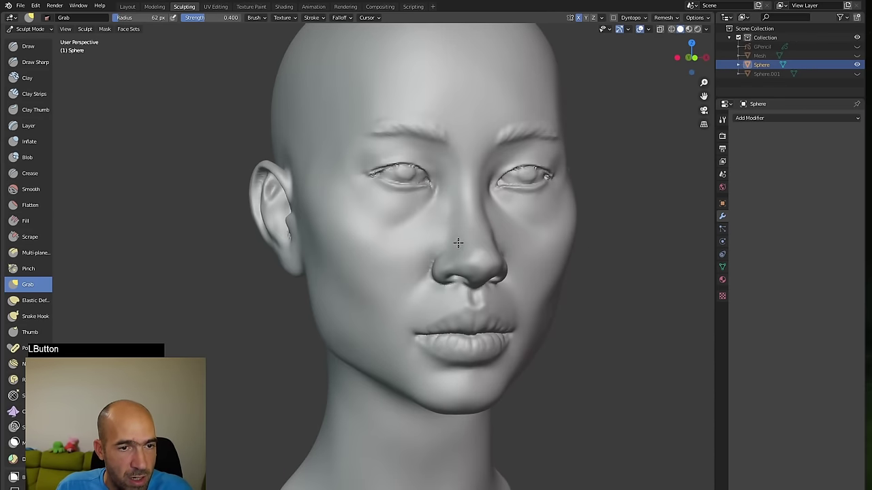
- Refine the sides of the nose and the nostril wings symmetrically with small Grab strokes, working from the front
{"action": "left_click_drag", "start_coordinate": [533, 266], "coordinate": [604, 277], "text": "alt"}
{"action": "left_click_drag", "start_coordinate": [510, 253], "coordinate": [508, 255]}
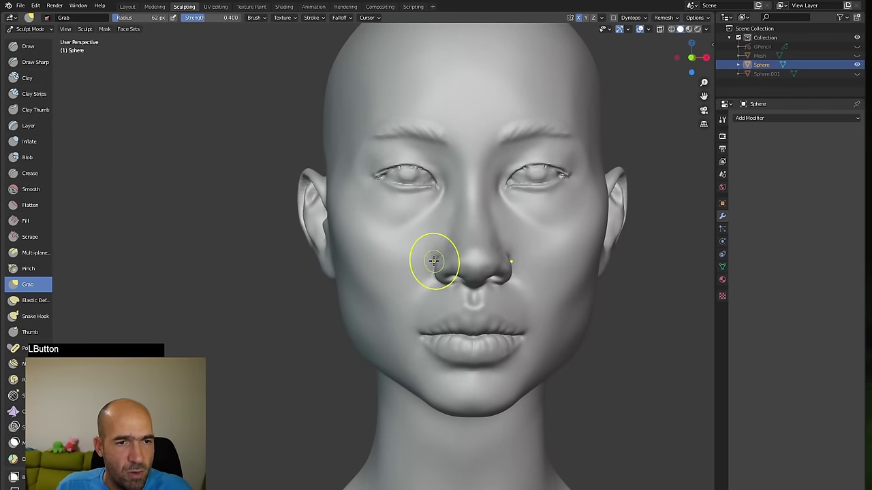
{"action": "mouse_move", "coordinate": [435, 261]}
{"action": "left_mouse_down"}
{"action": "mouse_move", "coordinate": [442, 293]}
{"action": "mouse_move", "coordinate": [460, 269]}
{"action": "left_mouse_up"}
{"action": "mouse_move", "coordinate": [630, 289]}
{"action": "left_mouse_down", "text": "ctrl+alt"}
{"action": "mouse_move", "coordinate": [630, 298]}
{"action": "mouse_move", "coordinate": [609, 281]}
{"action": "left_mouse_up", "text": "ctrl+alt"}
{"action": "mouse_move", "coordinate": [464, 276]}
{"action": "left_mouse_down"}
{"action": "mouse_move", "coordinate": [570, 325]}
{"action": "mouse_move", "coordinate": [554, 244]}
{"action": "left_mouse_up"}
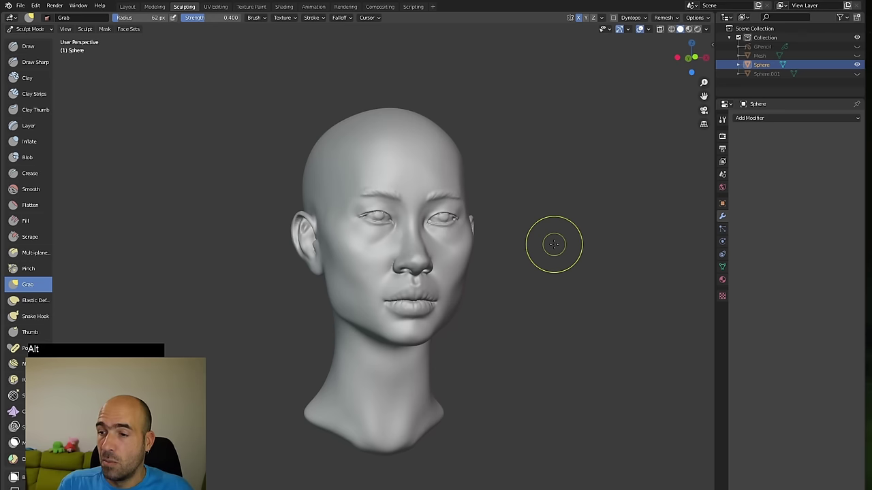